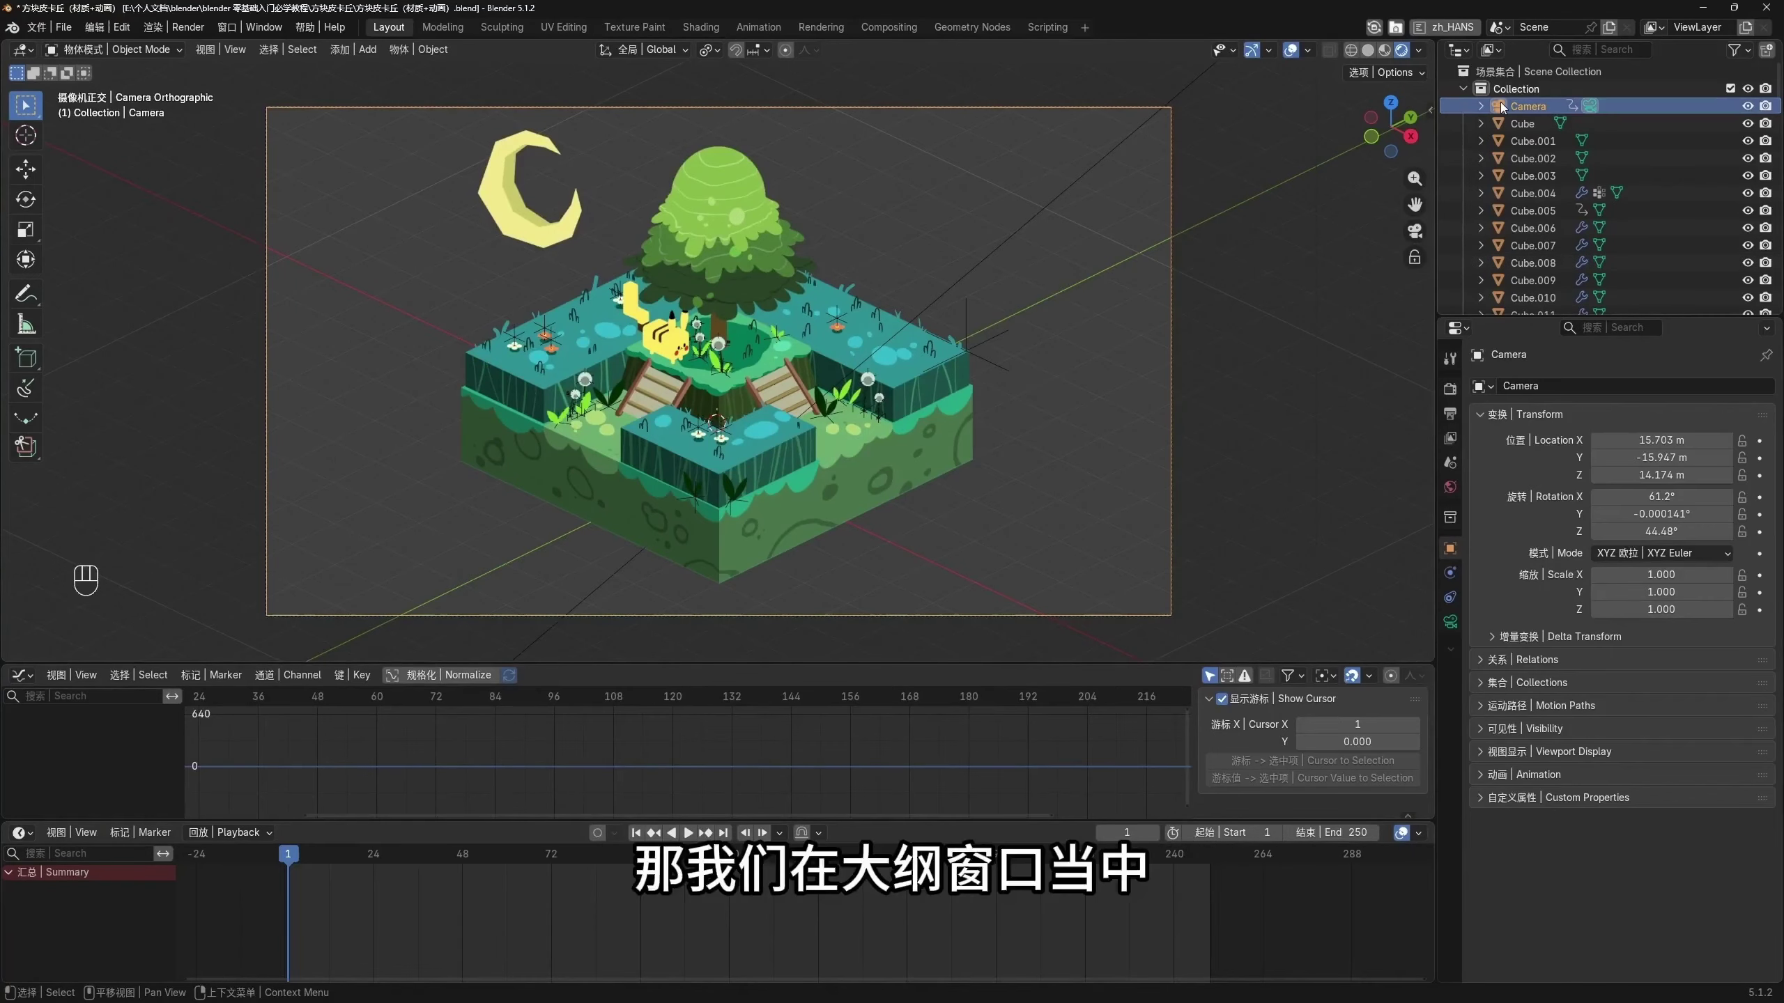
Select the camera and insert a Location keyframe for it at frame 1
{"action": "left_click", "coordinate": [1498, 105]}
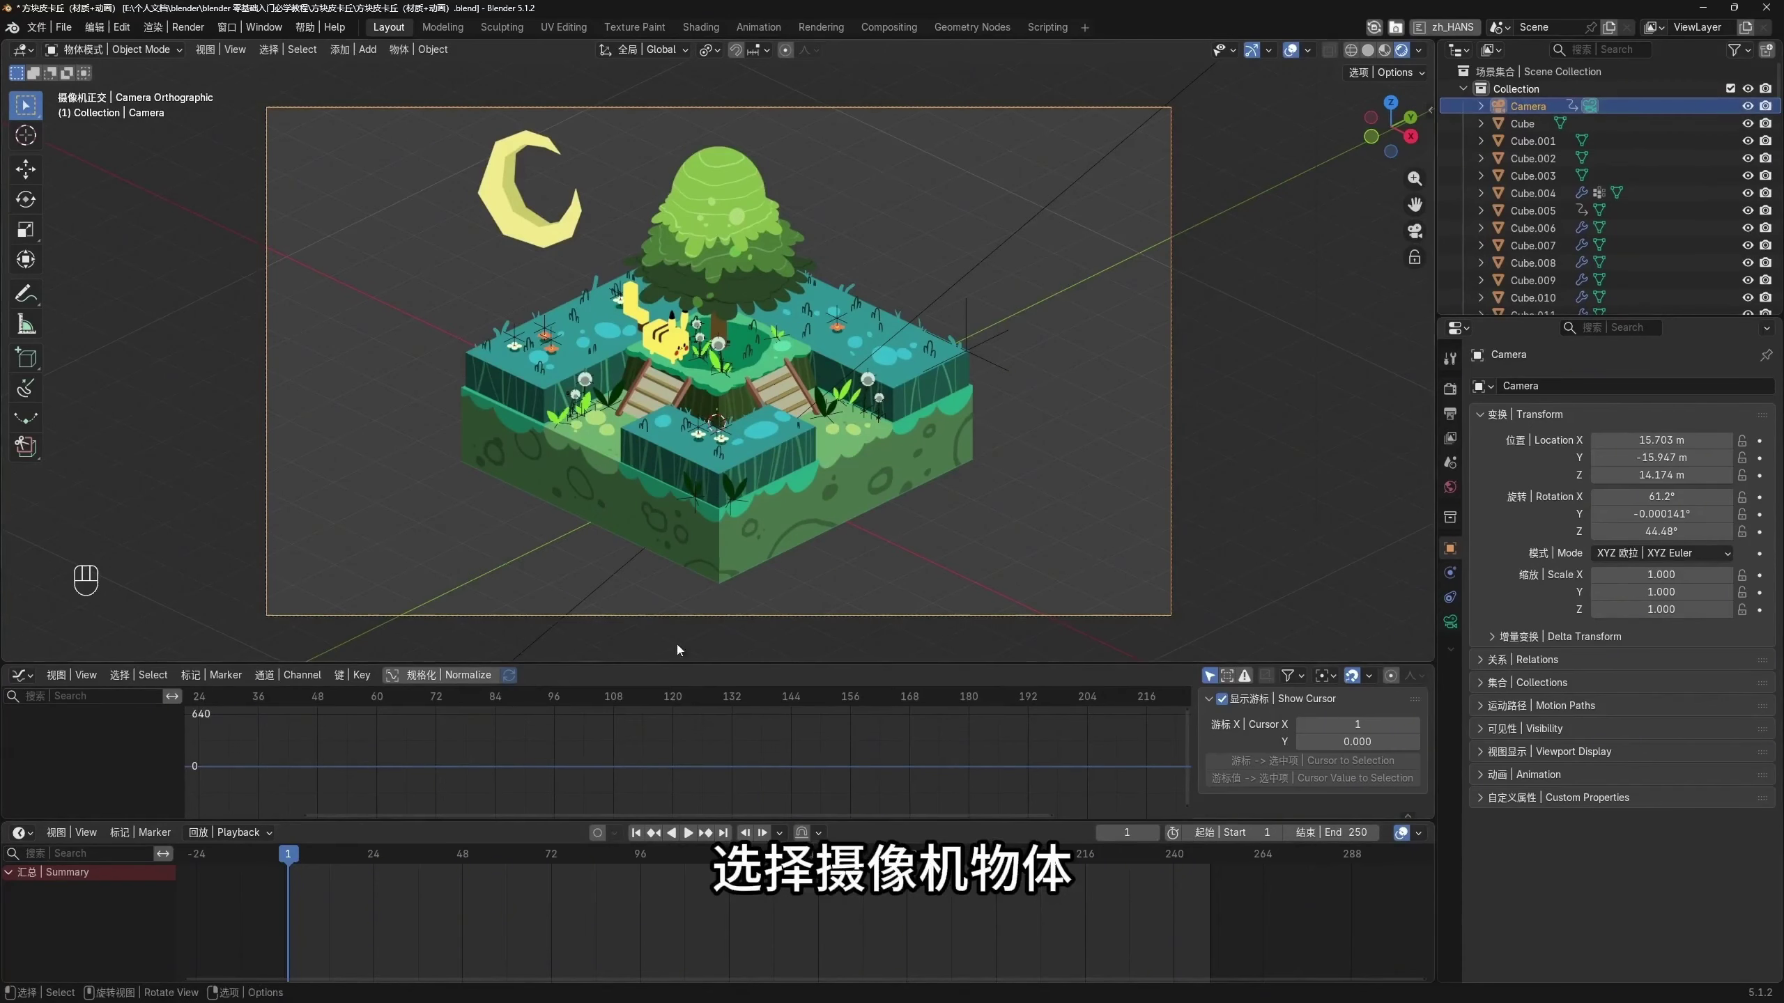
{"action": "left_click_drag", "start_coordinate": [773, 664], "coordinate": [774, 604]}
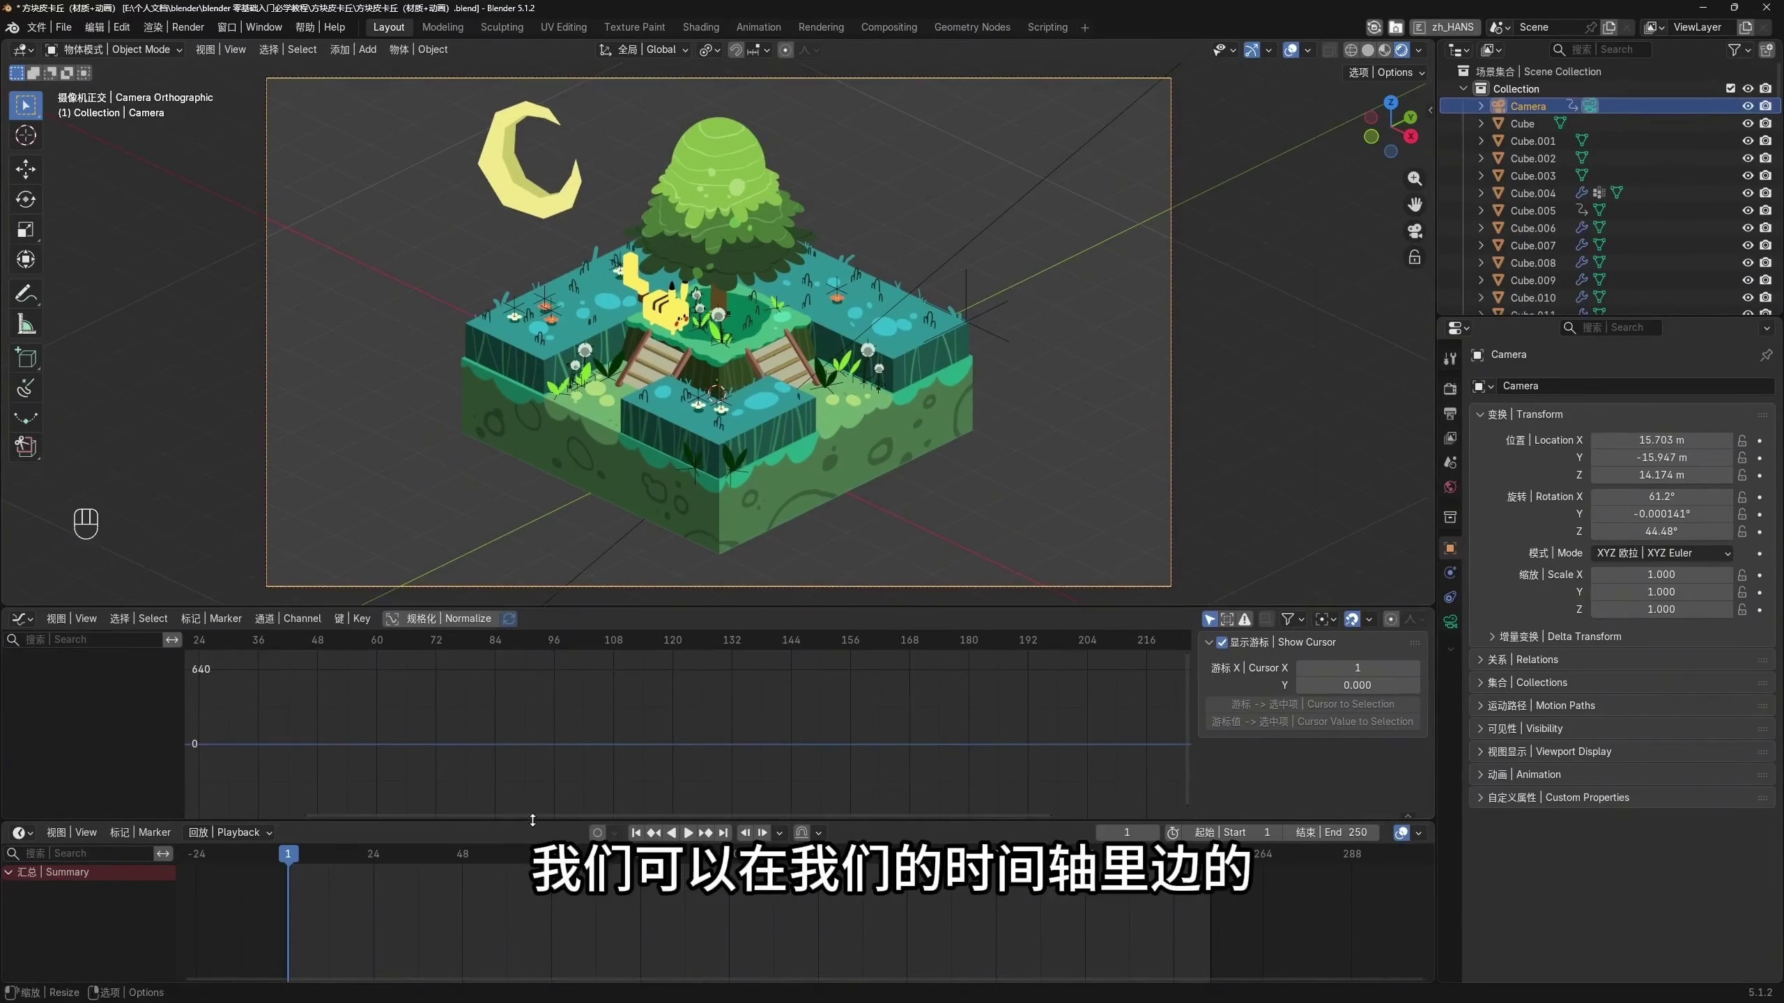
{"action": "left_click_drag", "start_coordinate": [534, 821], "coordinate": [532, 830]}
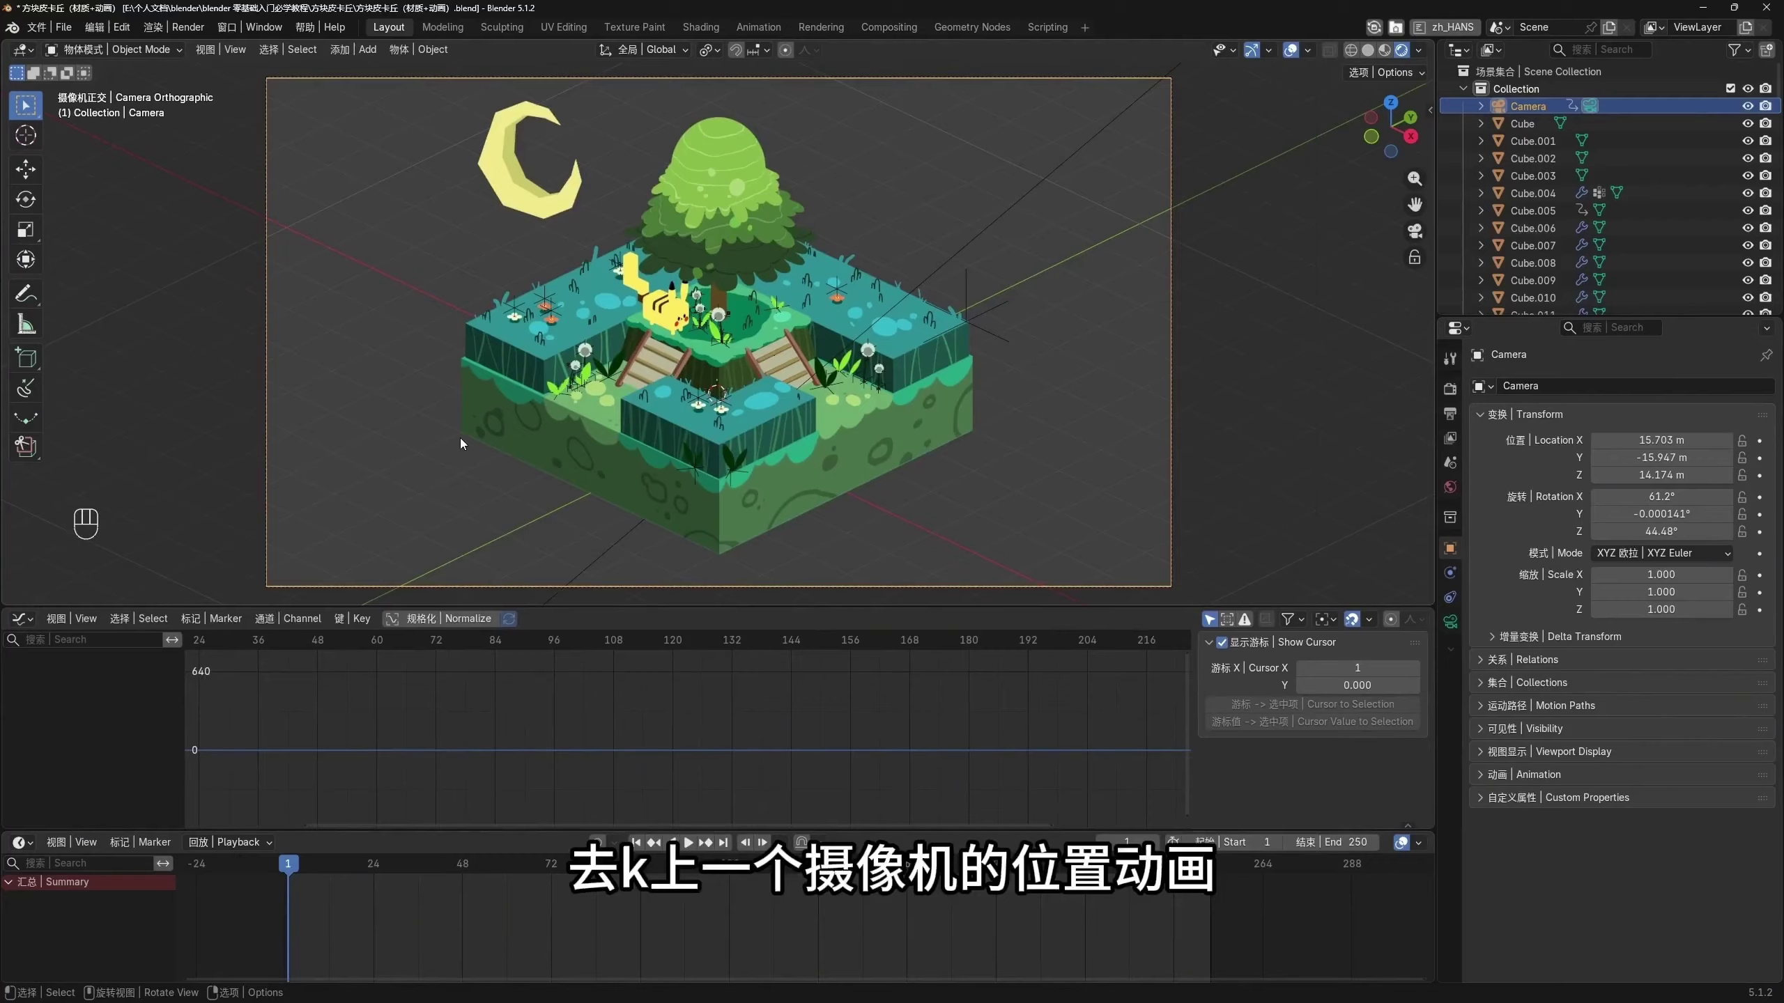
{"action": "key", "text": "k"}
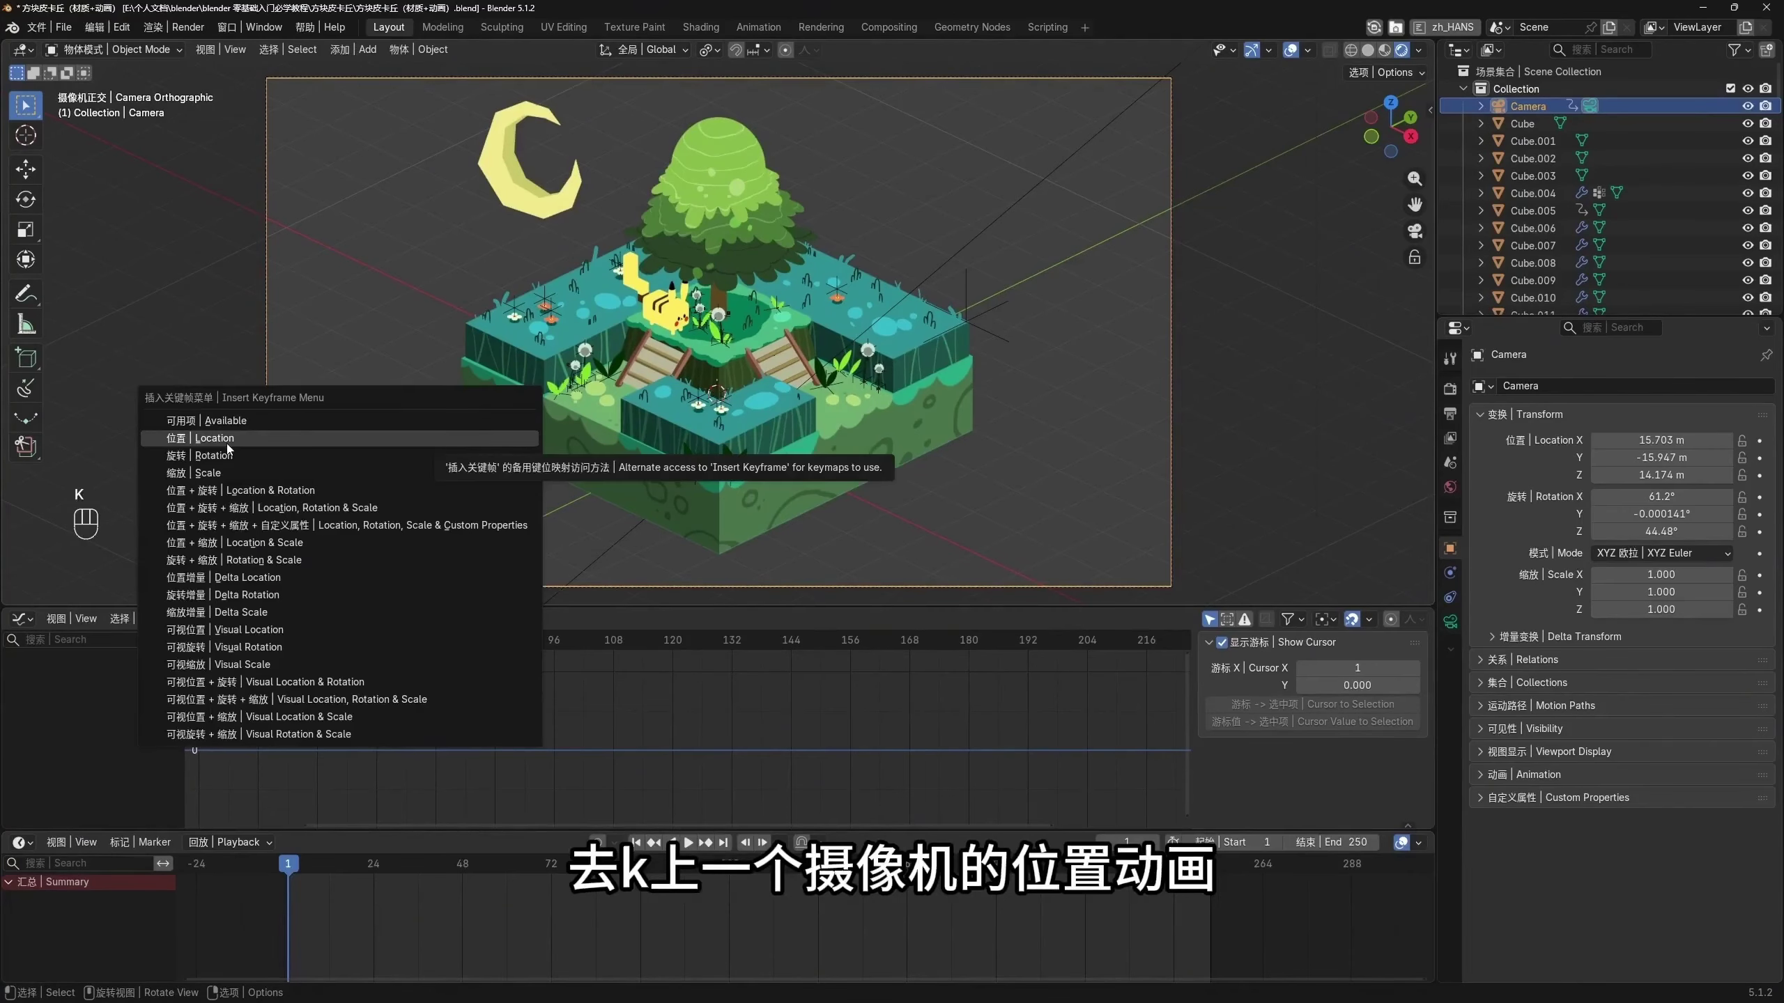
{"action": "left_click", "coordinate": [225, 443]}
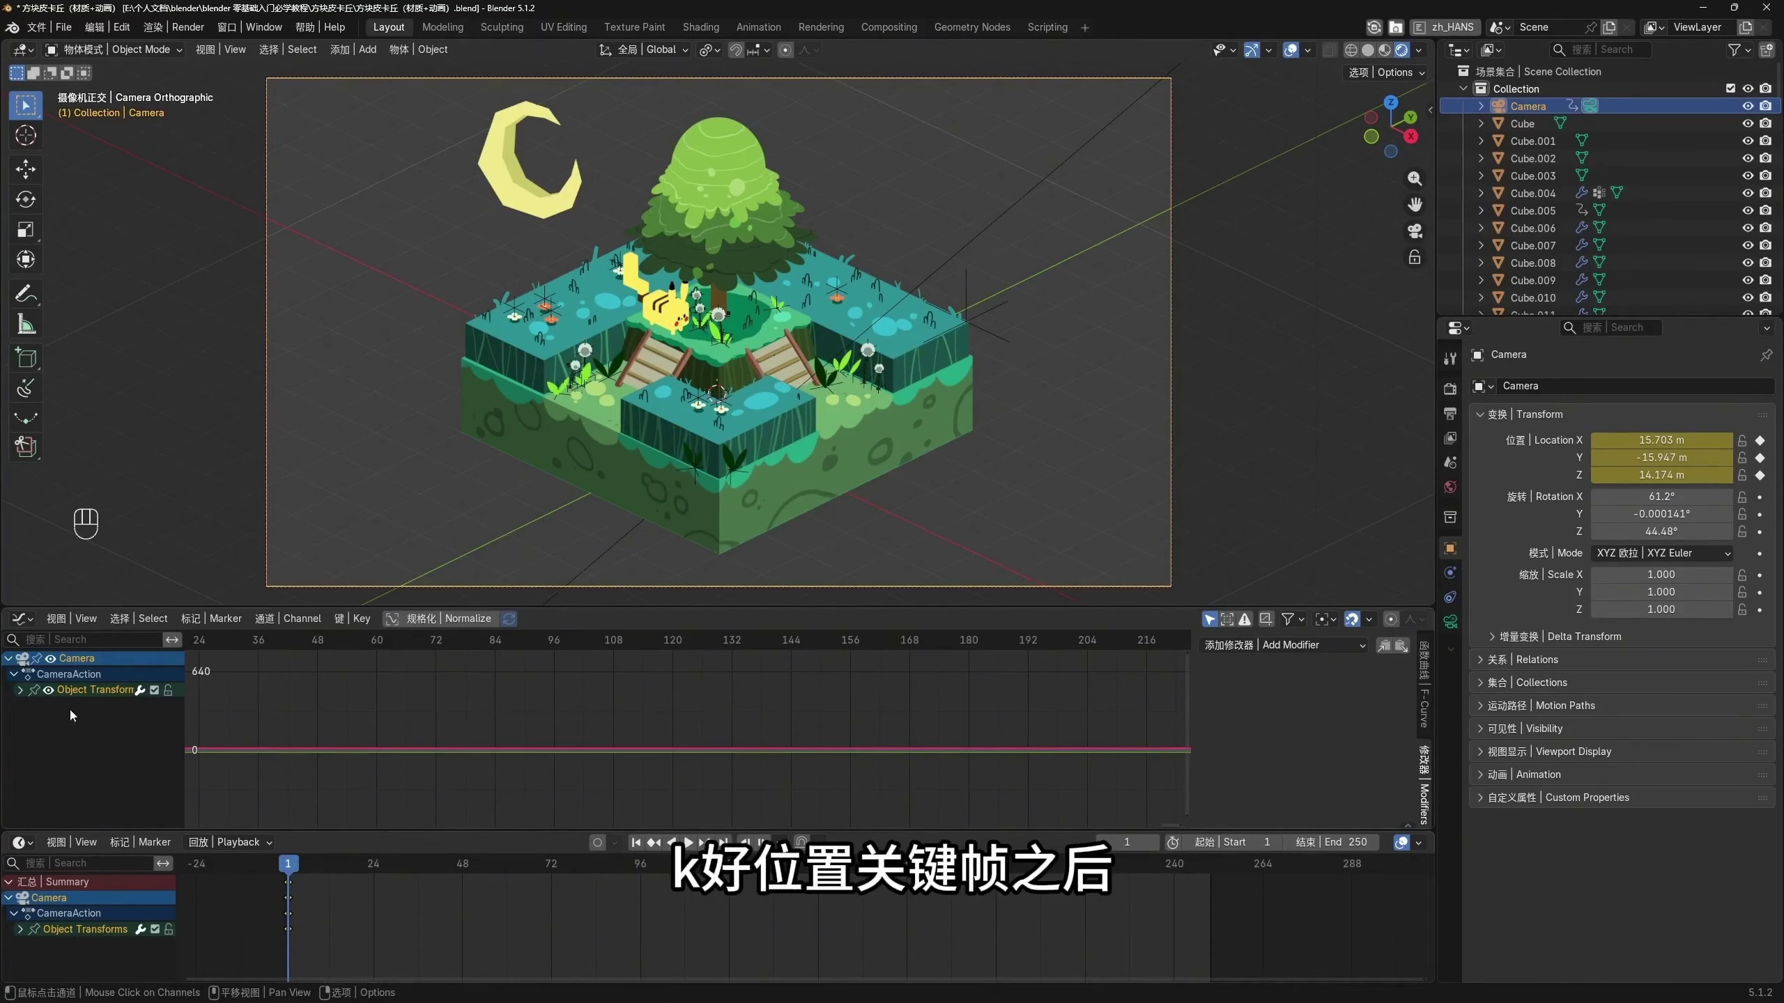
Expand the camera's animation channels and add a Noise modifier to the Z Location curve
{"action": "left_click", "coordinate": [21, 690]}
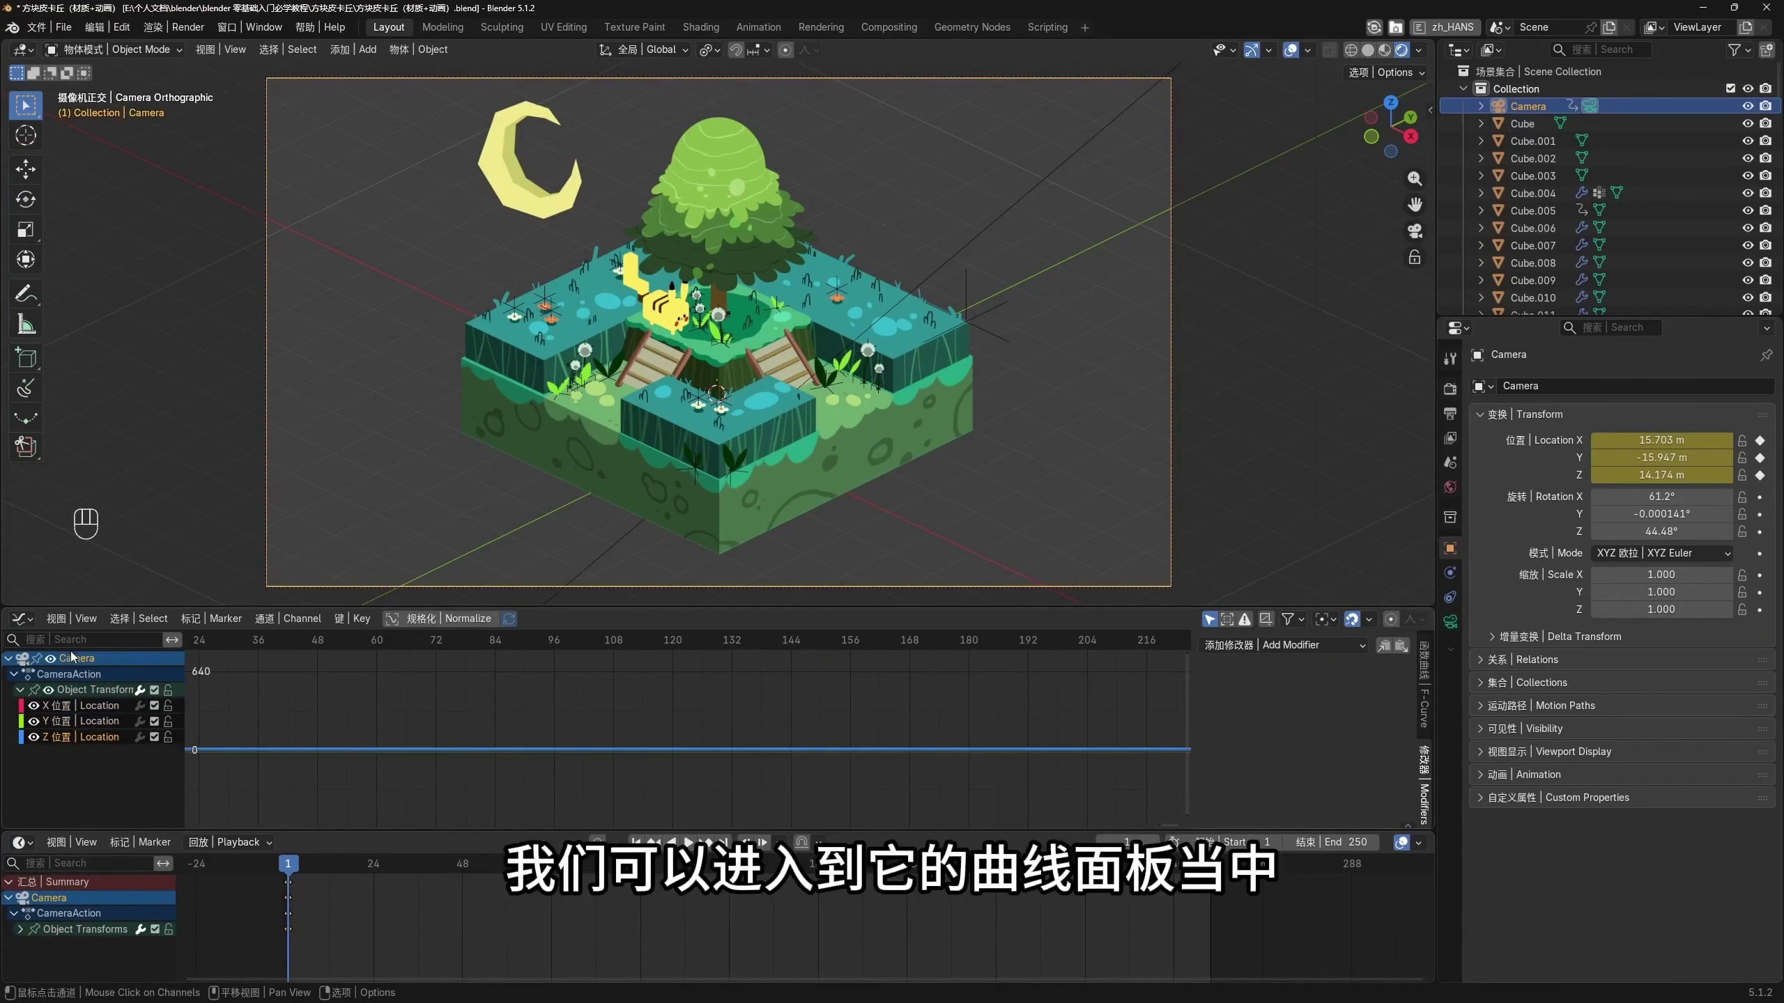
{"action": "left_click_drag", "start_coordinate": [336, 833], "coordinate": [331, 887]}
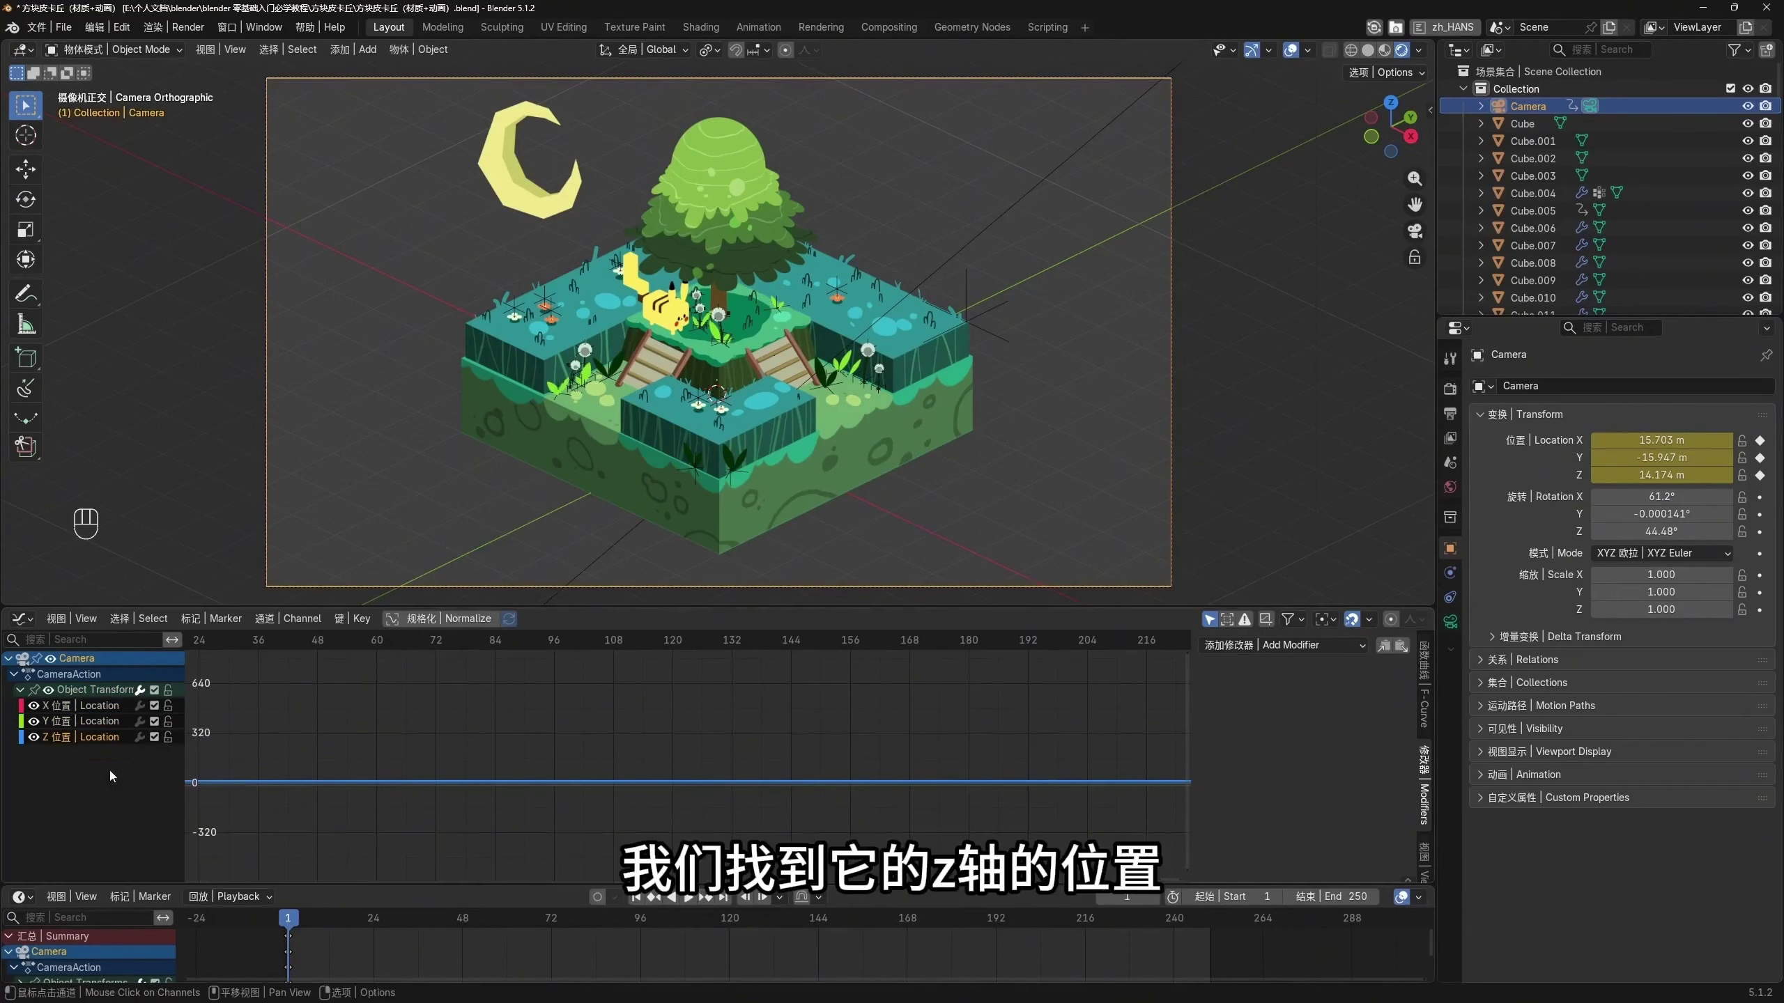
{"action": "left_click", "coordinate": [1334, 646]}
{"action": "left_click", "coordinate": [1268, 741]}
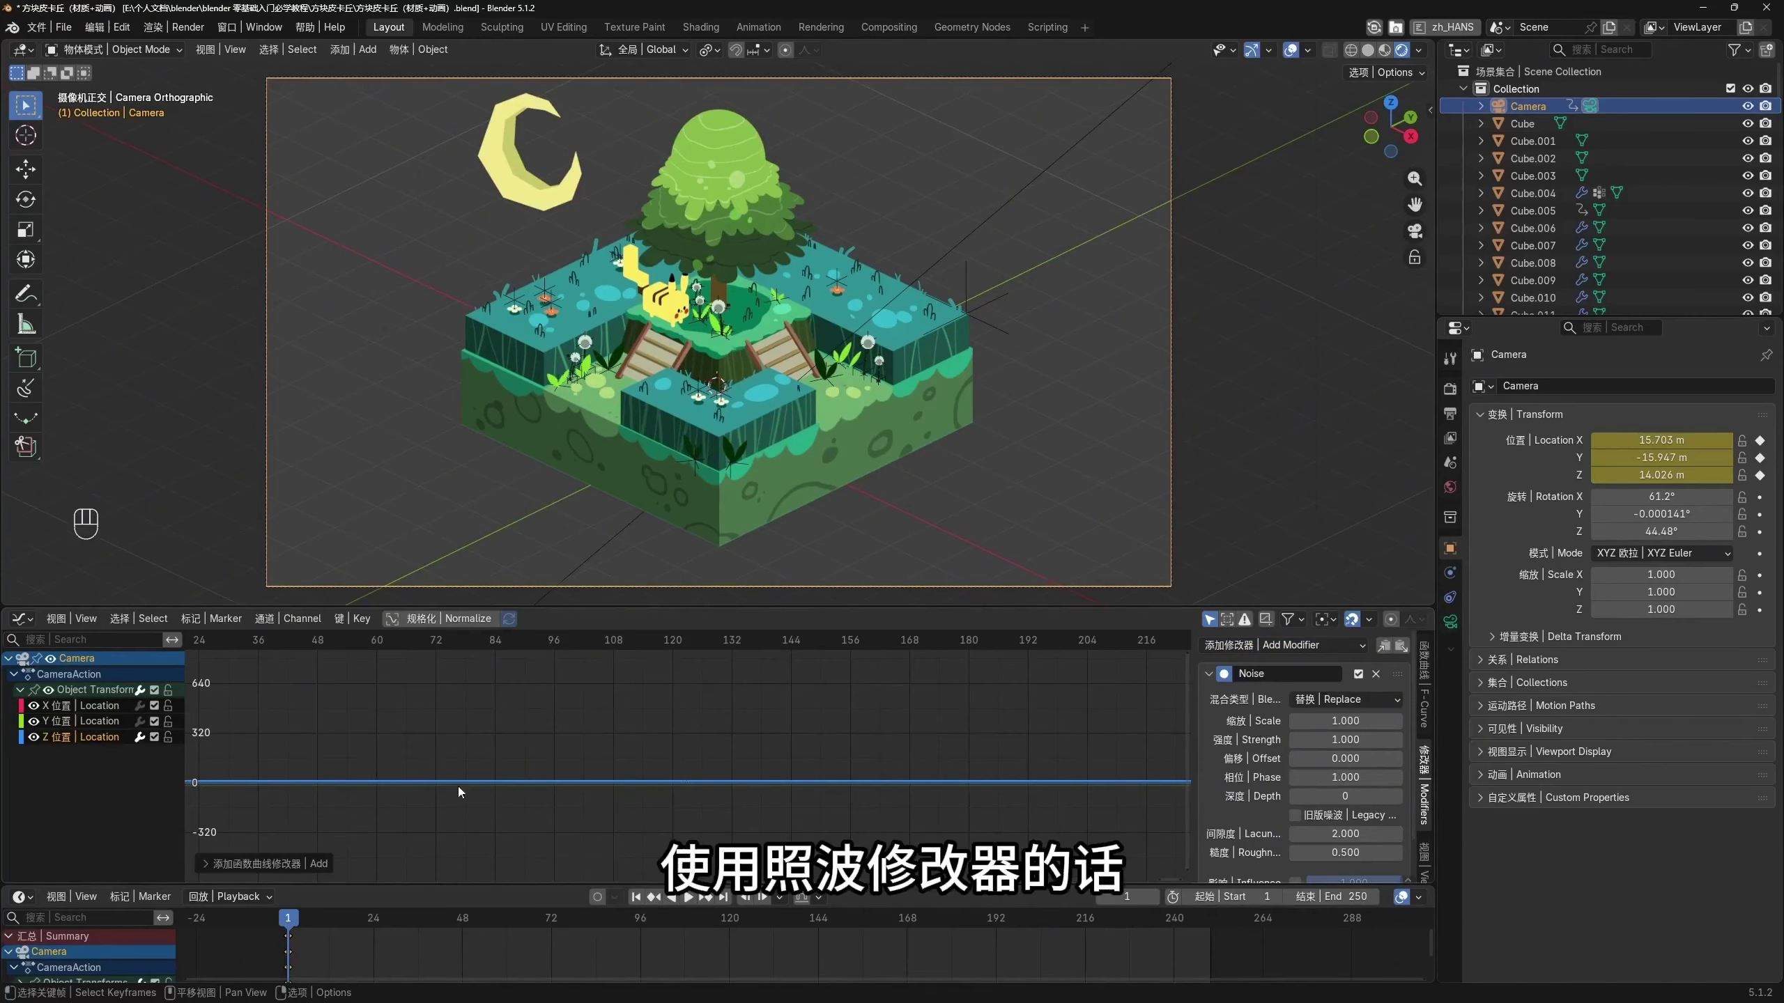
Play the animation to preview the handheld camera movement produced by the noise
{"action": "middle_click_drag", "start_coordinate": [457, 786], "coordinate": [778, 767]}
{"action": "middle_click_drag", "start_coordinate": [480, 808], "coordinate": [674, 810]}
{"action": "scroll", "coordinate": [599, 783], "scroll_direction": "up", "scroll_amount": 1}
{"action": "scroll", "coordinate": [688, 804], "scroll_direction": "down", "scroll_amount": 2}
{"action": "left_click", "coordinate": [687, 898]}
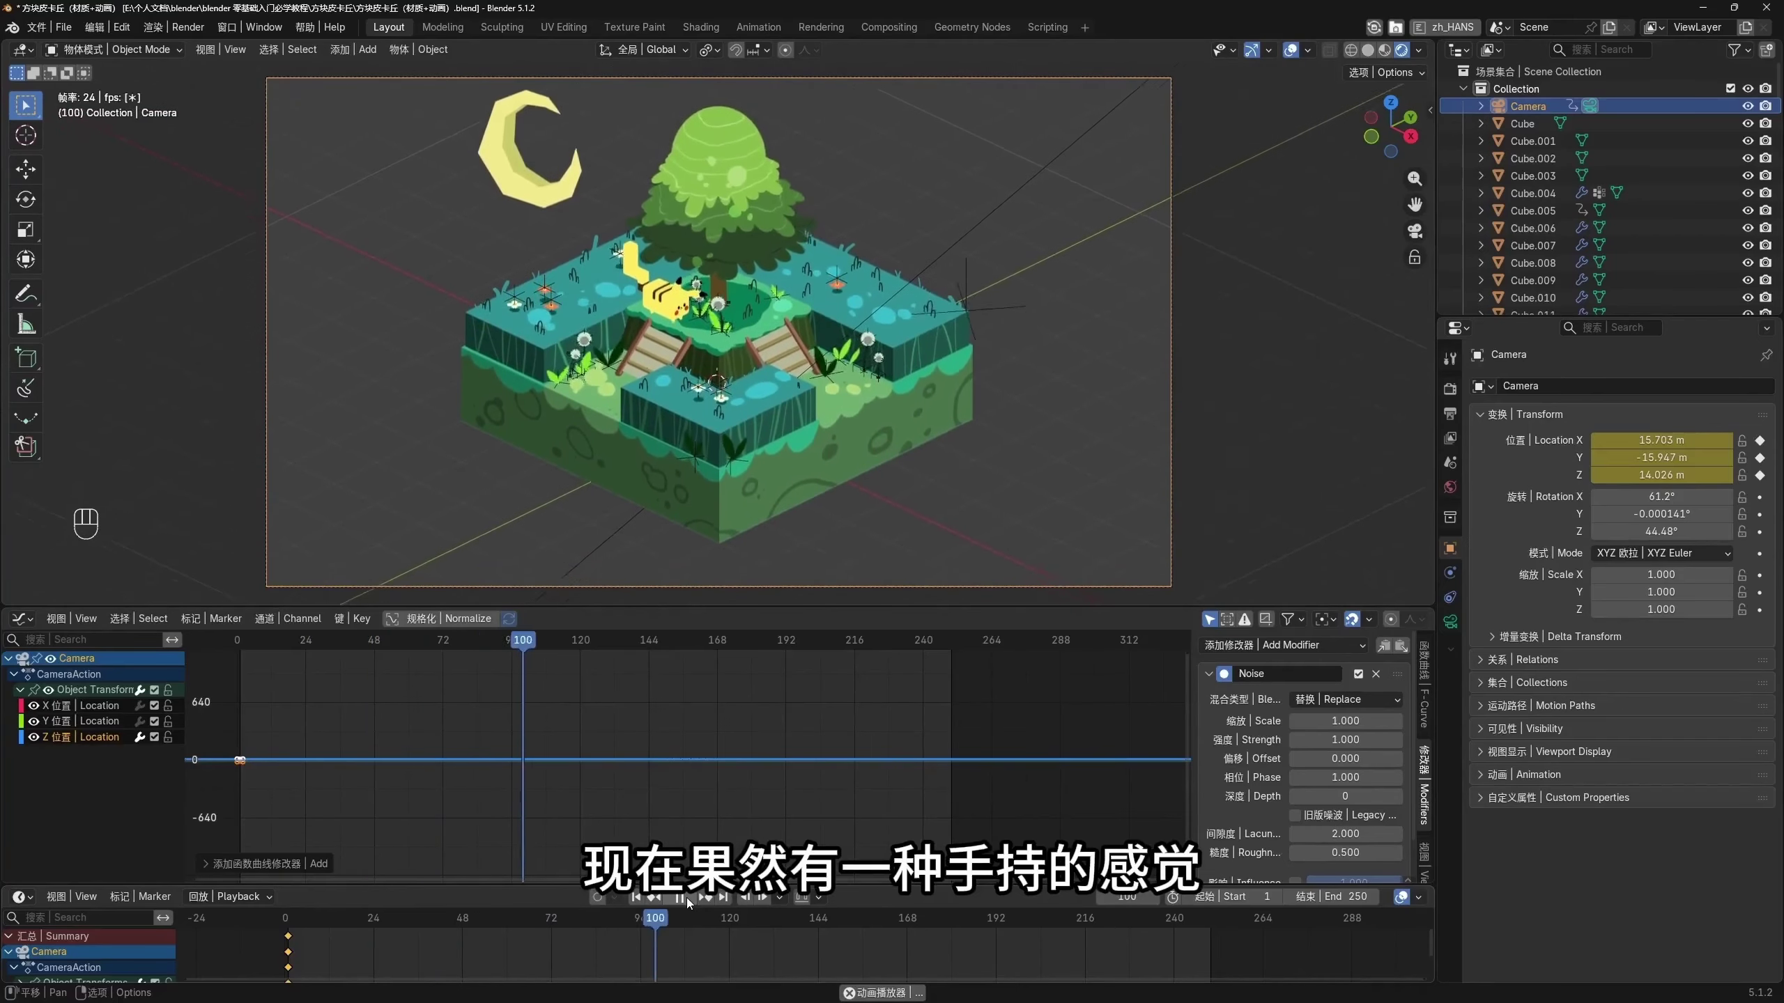
Try a scale of 75 for the Noise modifier on the Z Location curve
{"action": "double_click", "coordinate": [1334, 721]}
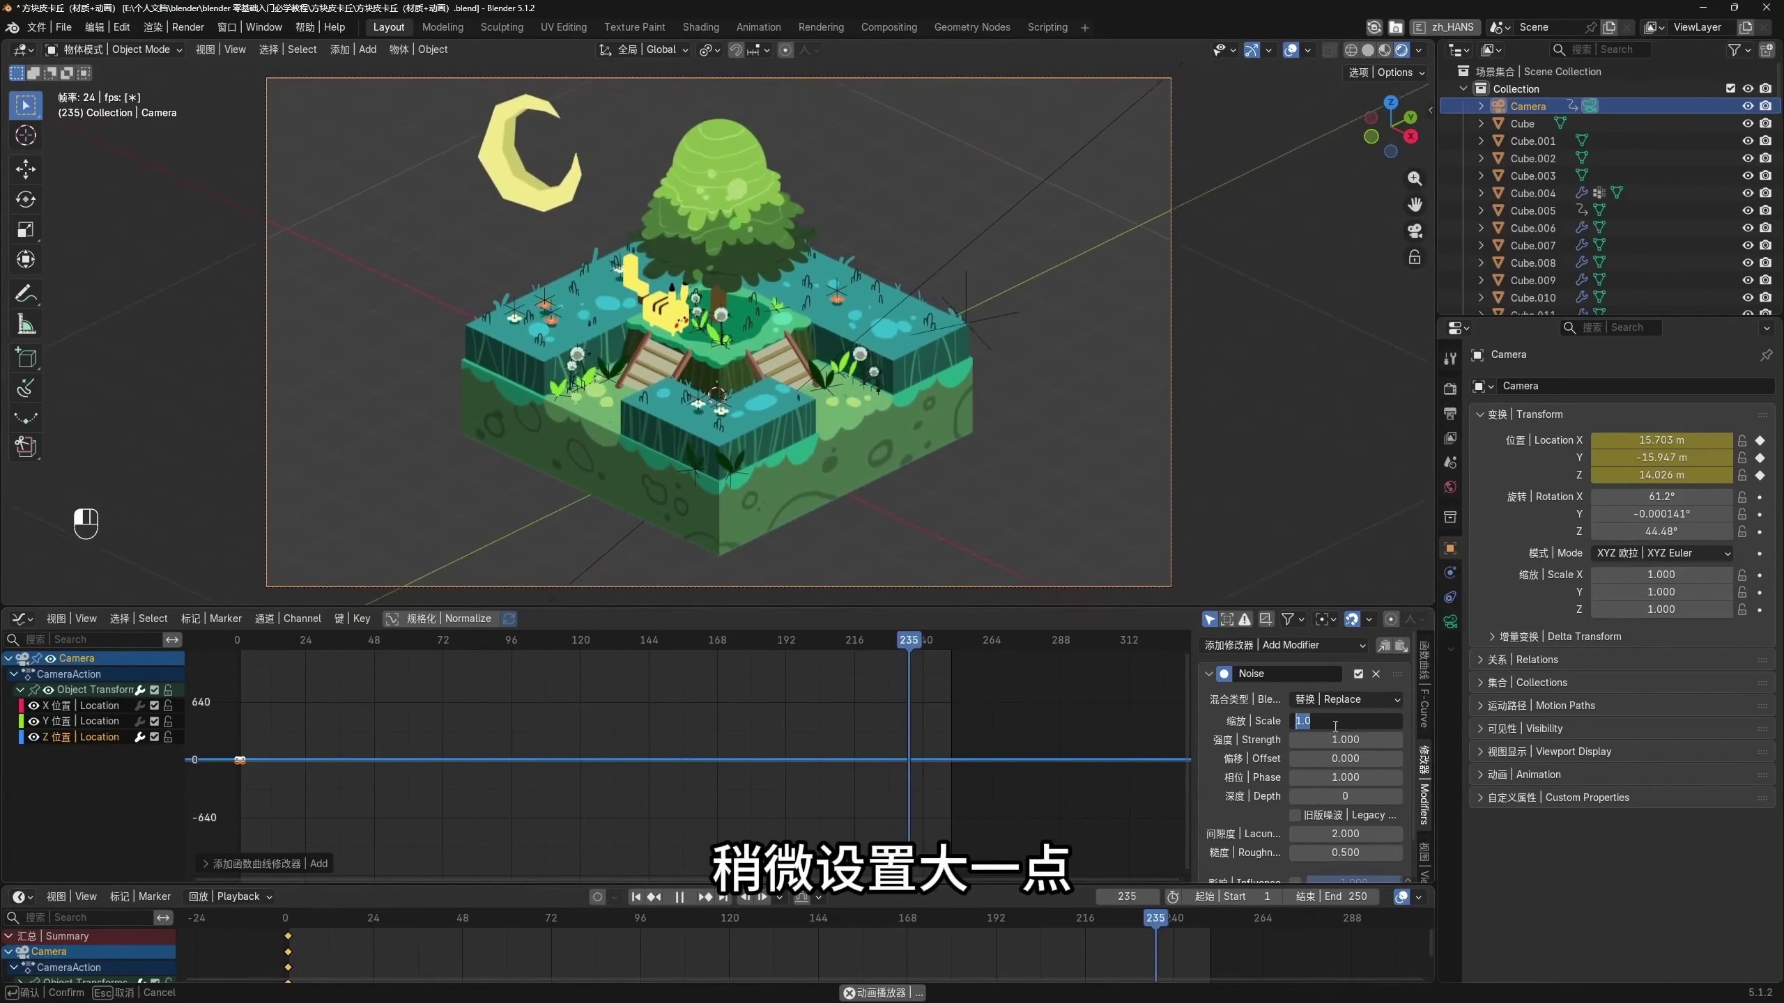
{"action": "type", "text": "75"}
{"action": "key", "text": "Return"}
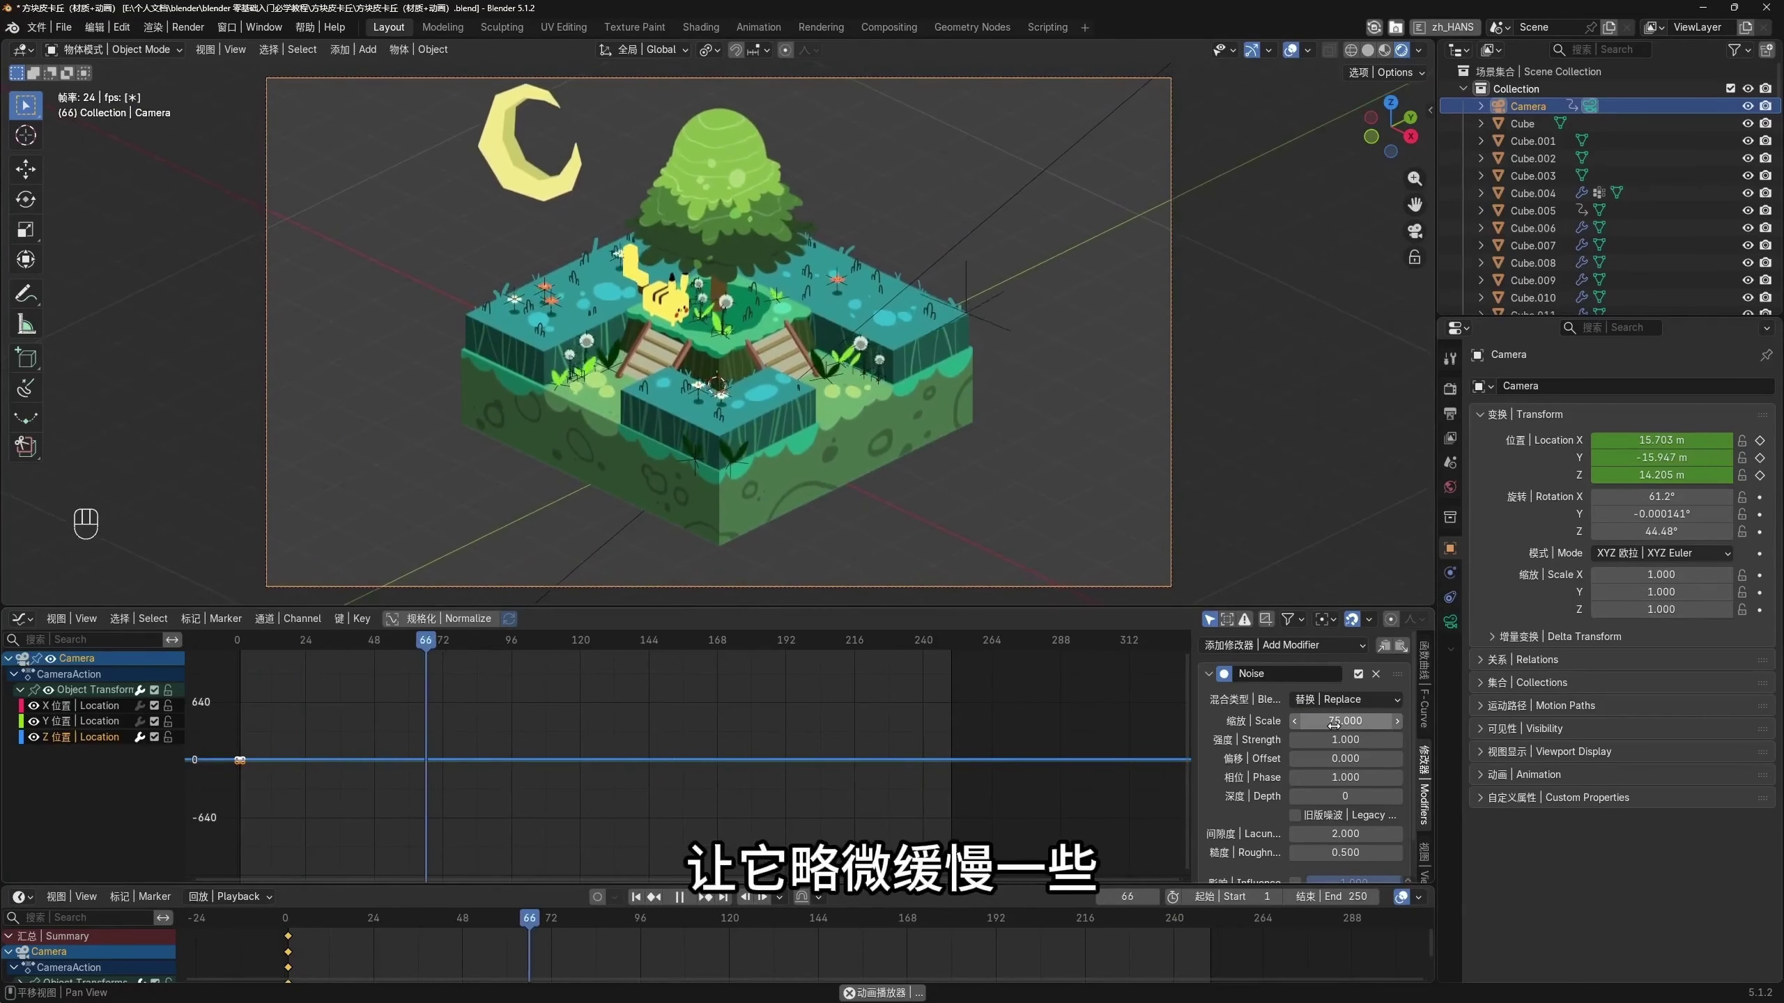
Set the Noise modifier's scale to 55 and examine the resulting Z Location curve
{"action": "double_click", "coordinate": [1333, 722]}
{"action": "type", "text": "55"}
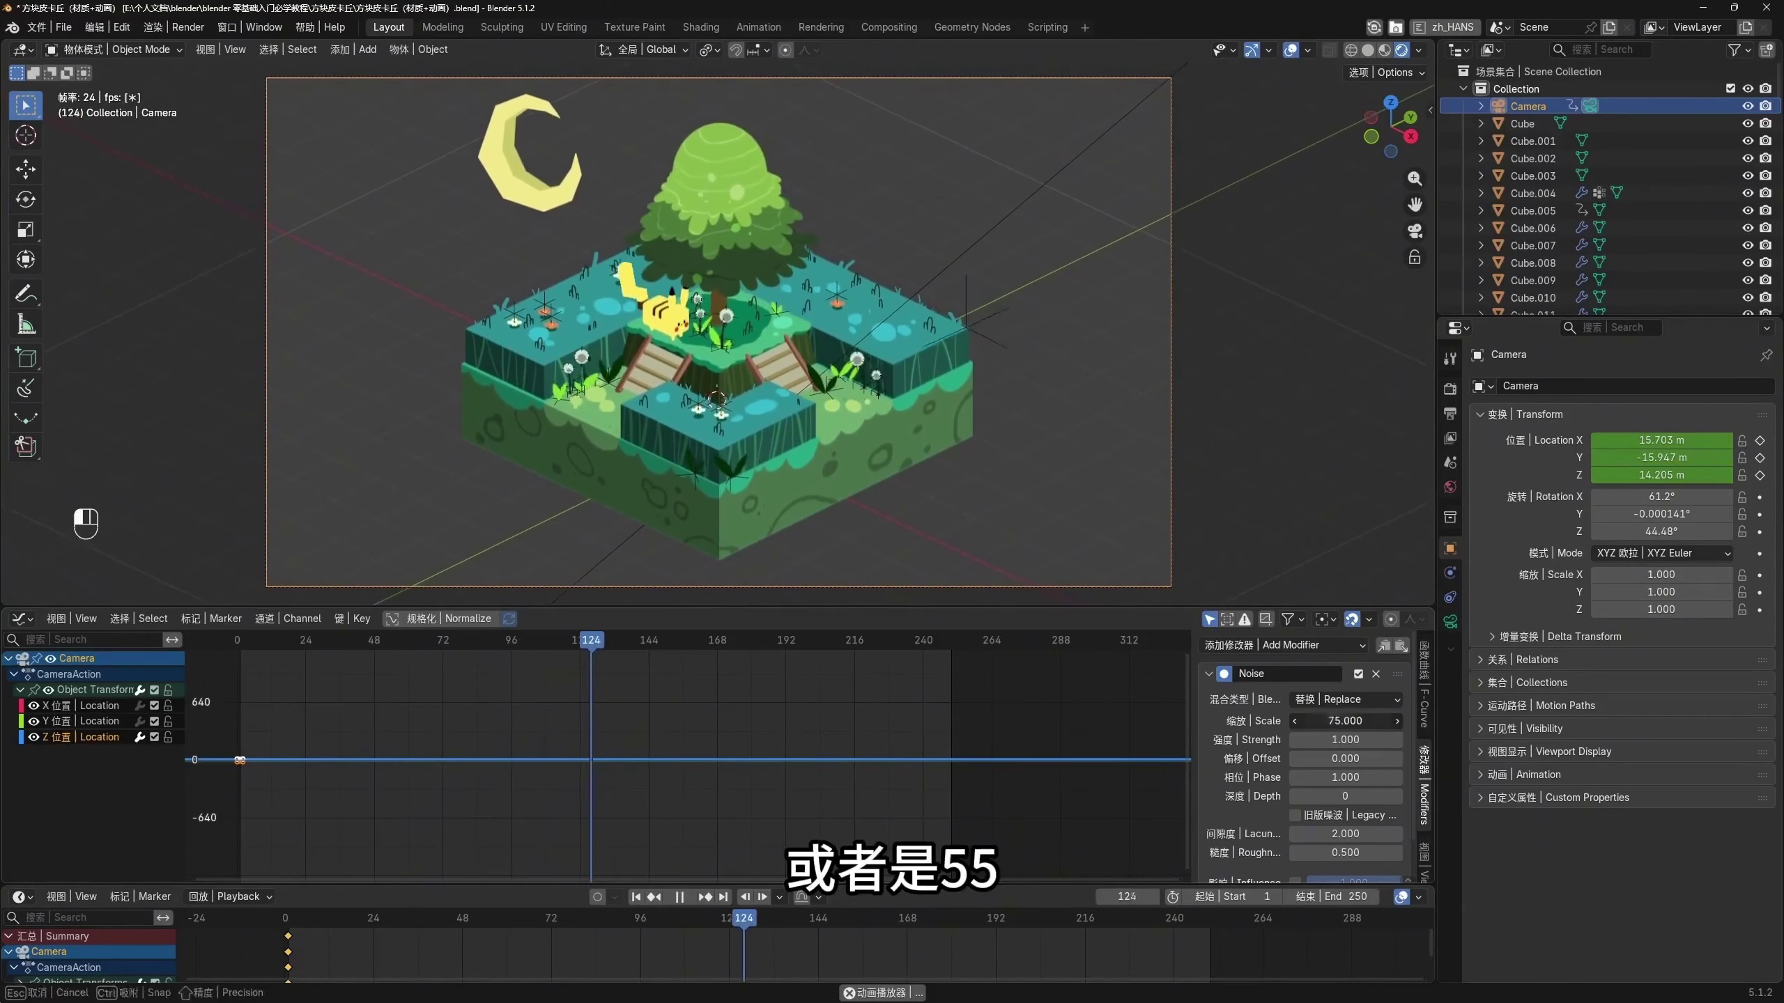
{"action": "key", "text": "Return"}
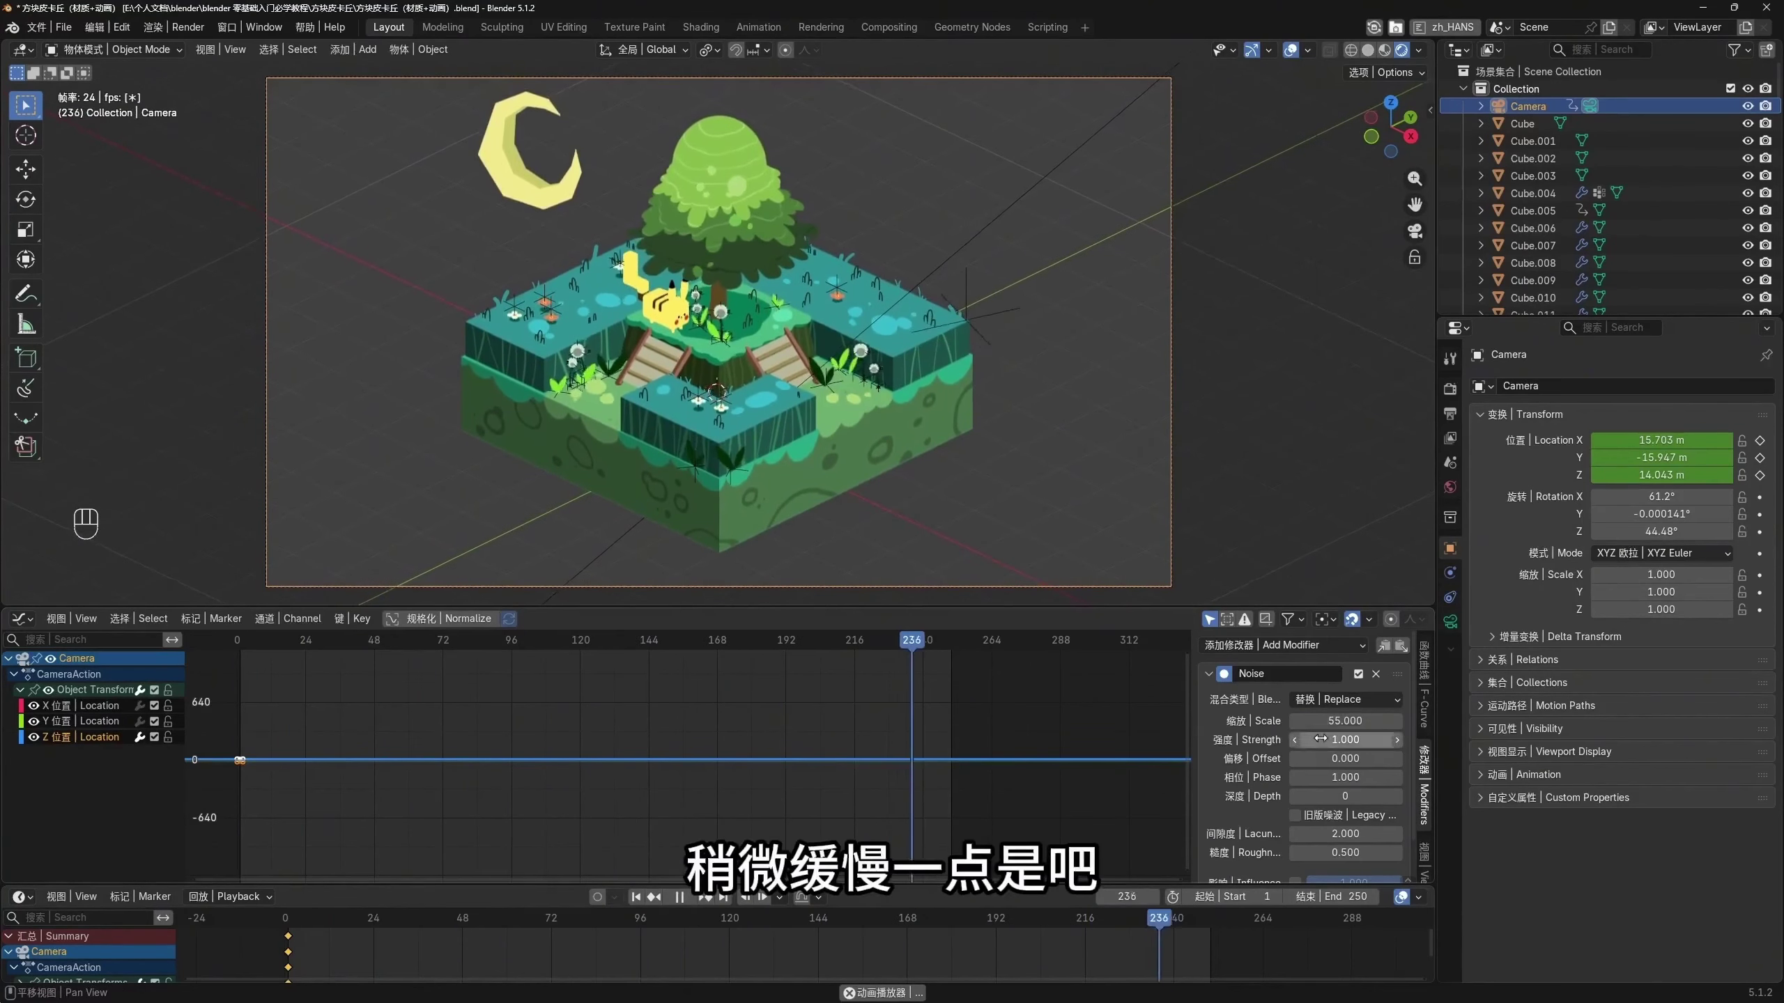
{"action": "middle_click_drag", "start_coordinate": [694, 795], "coordinate": [729, 806], "text": "ctrl"}
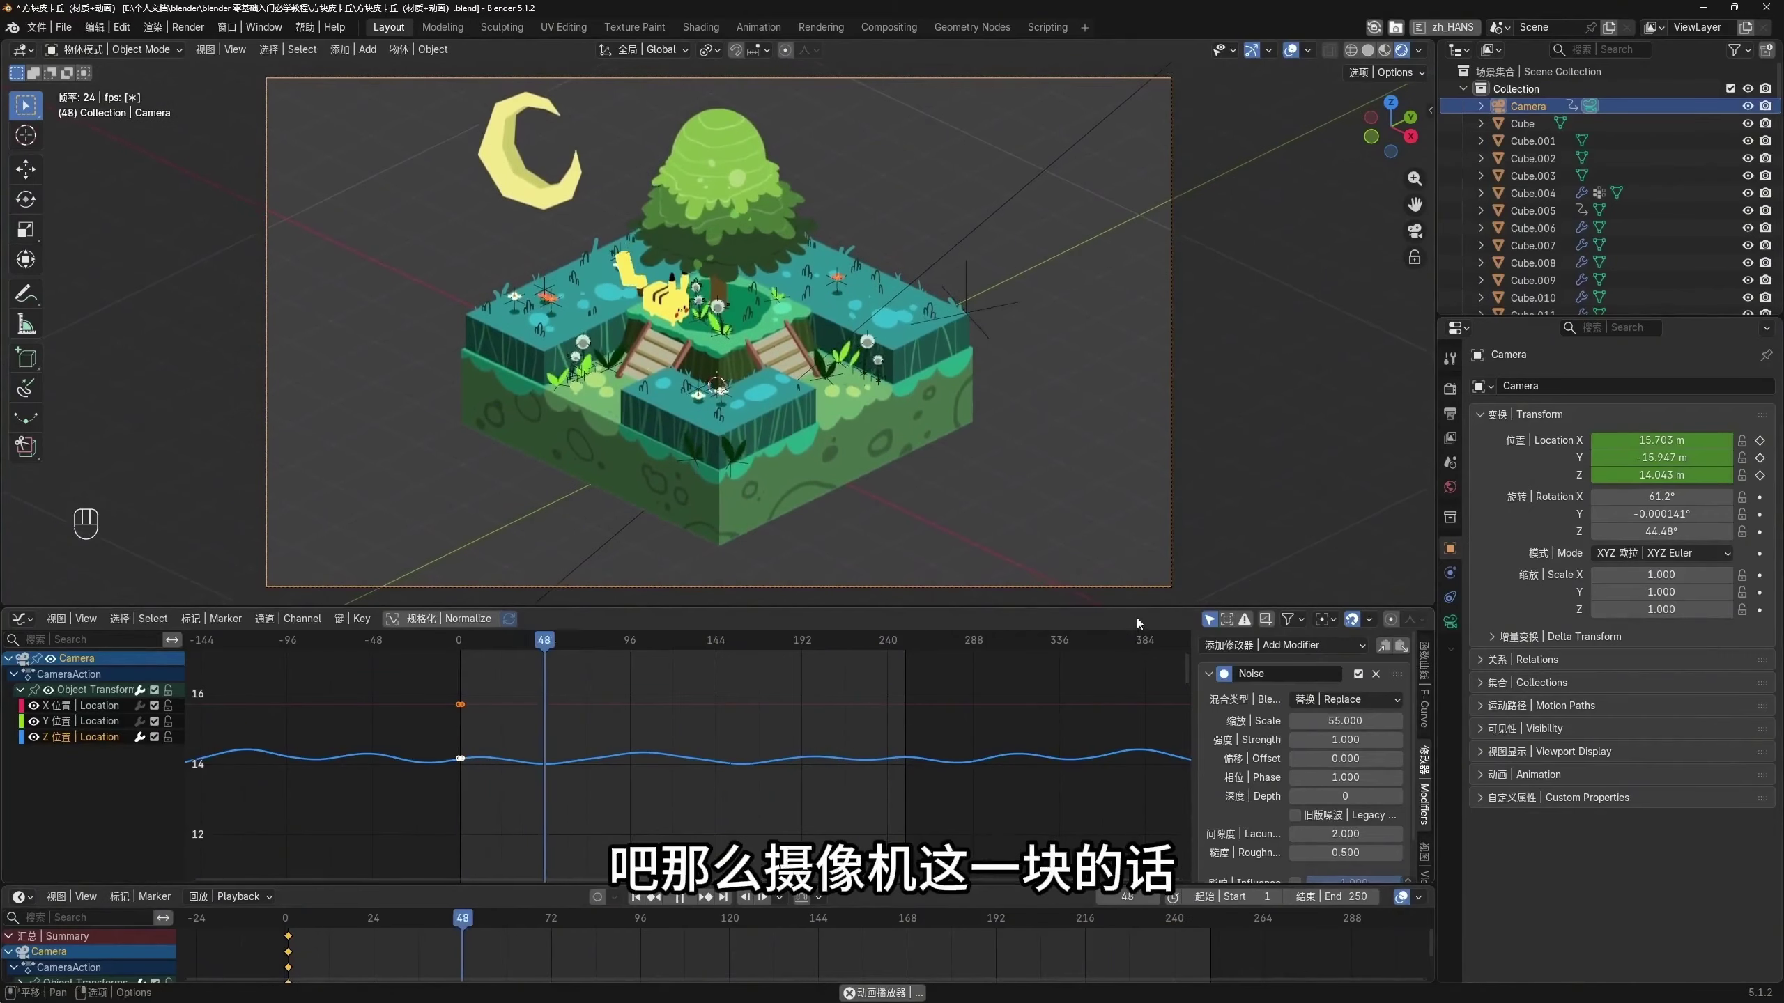
Restrict the Noise modifier's frame range to start at frame 1 and end at frame 250
{"action": "left_click_drag", "start_coordinate": [1137, 618], "coordinate": [1137, 578]}
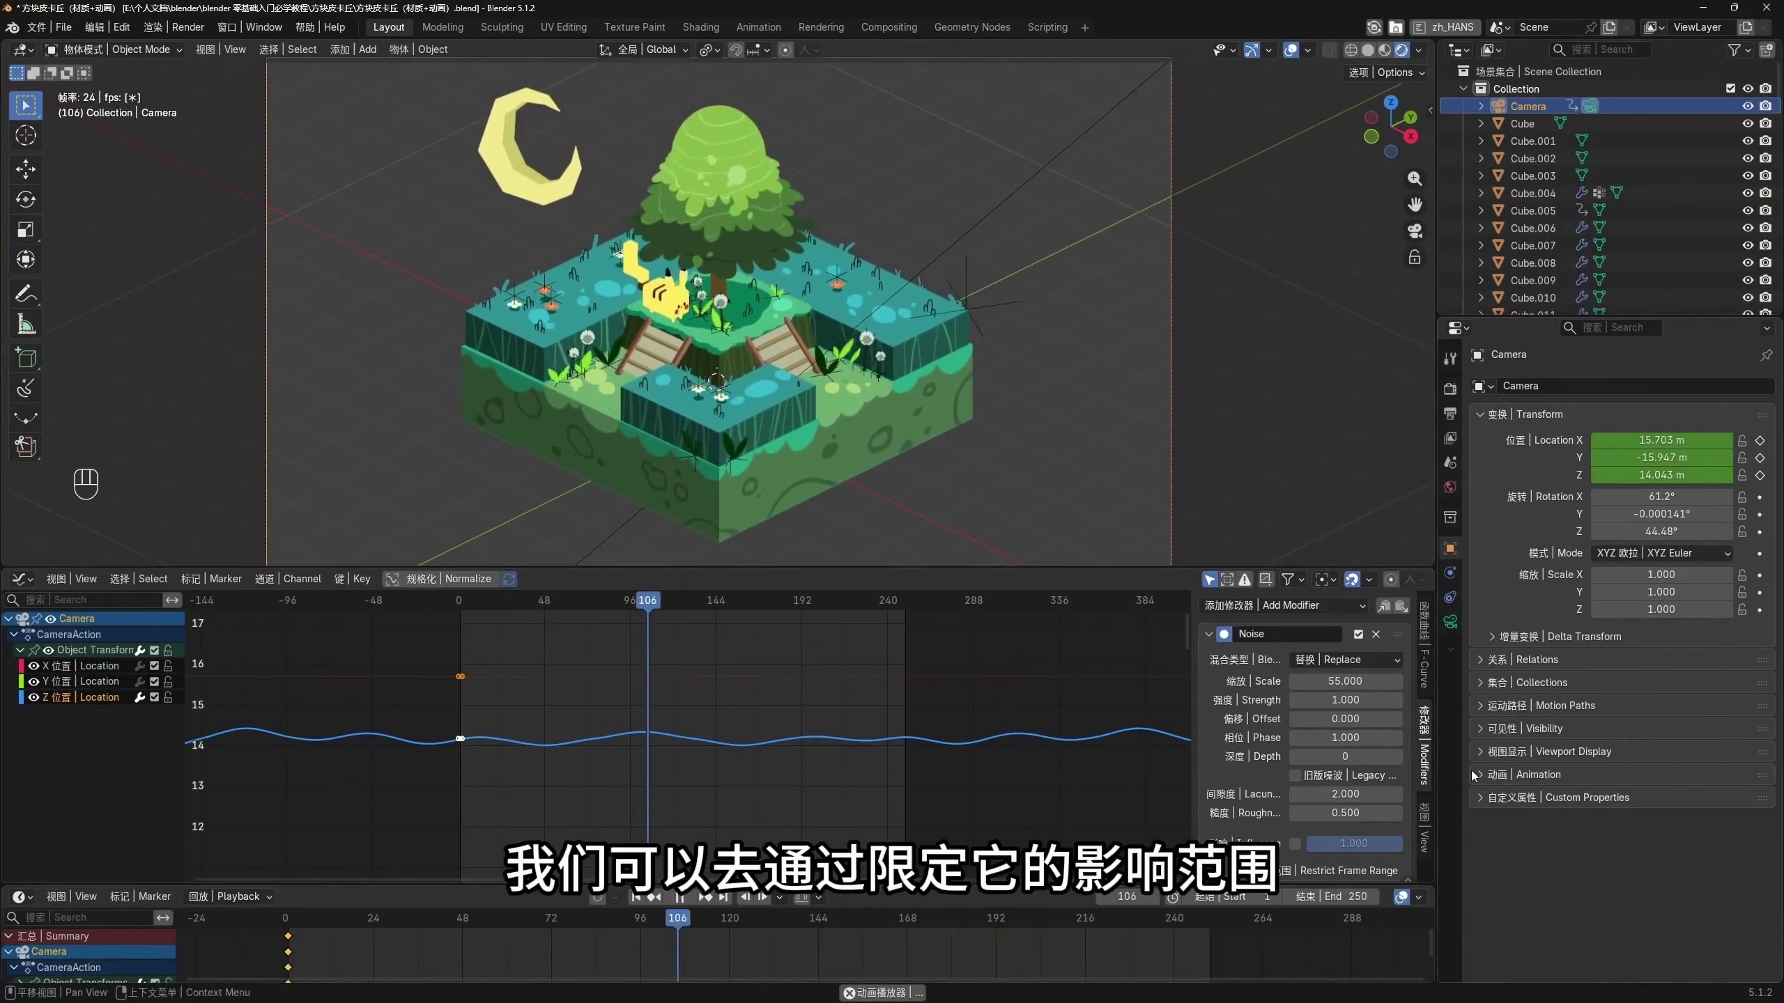
{"action": "left_click", "coordinate": [1227, 871]}
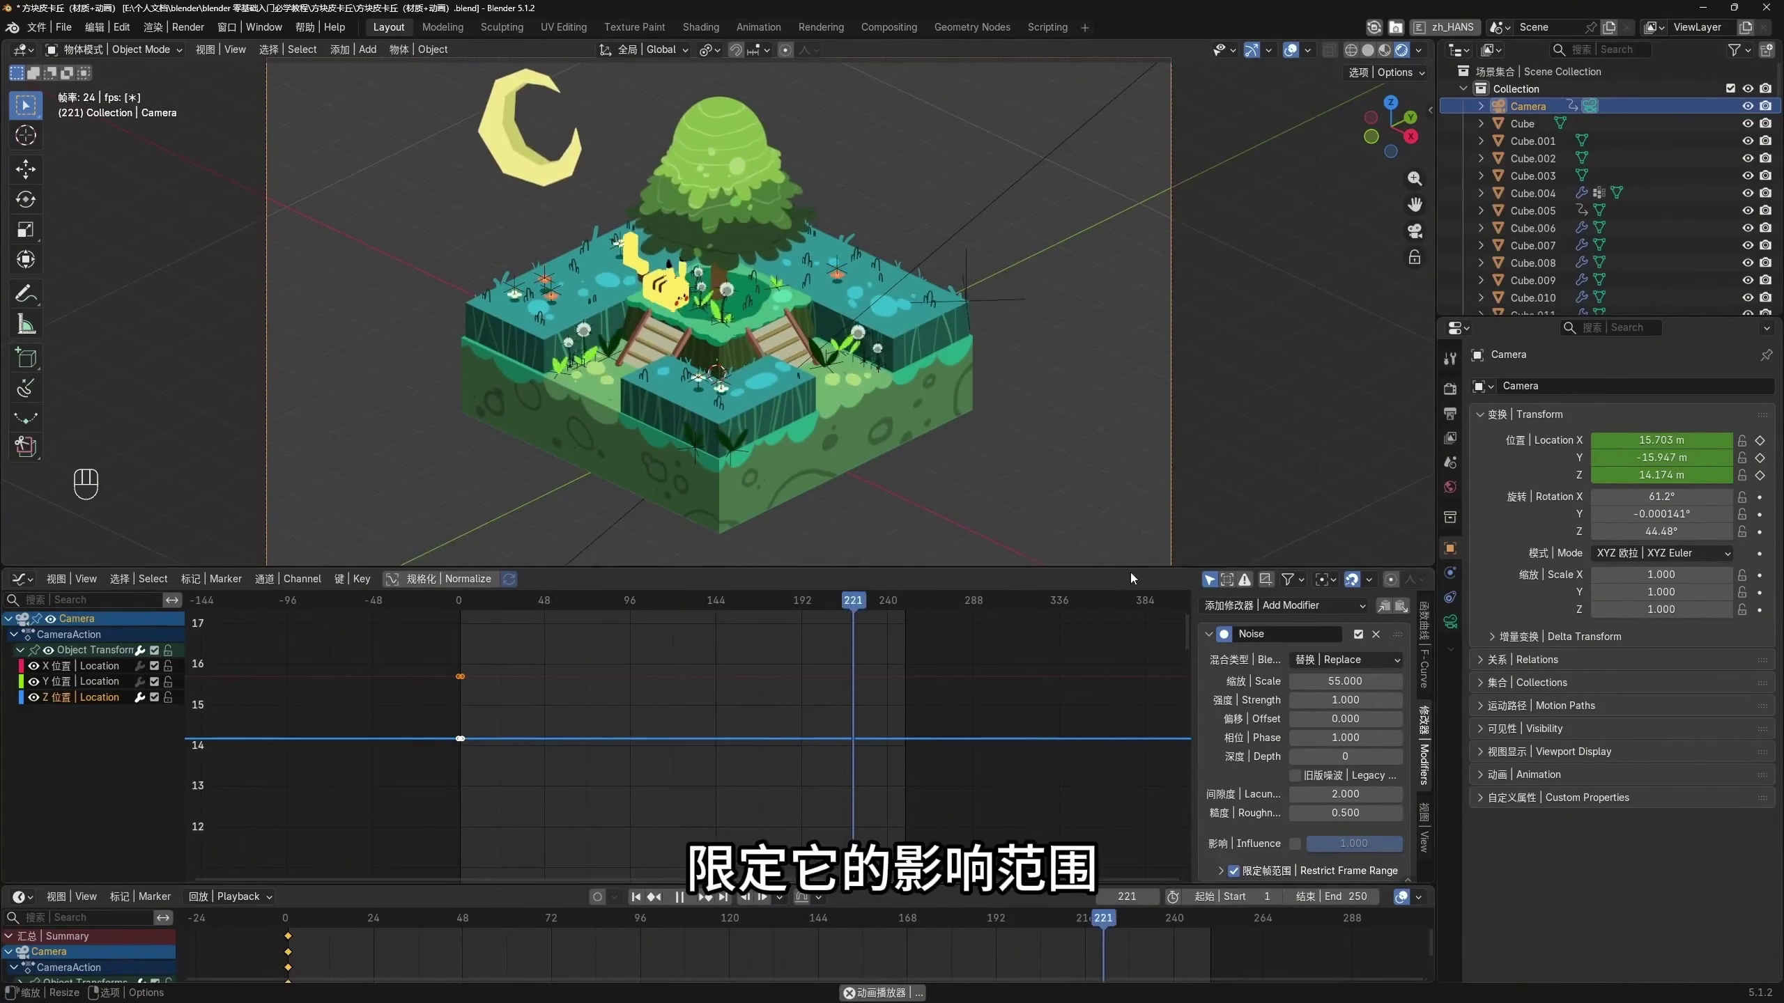
{"action": "left_click_drag", "start_coordinate": [1131, 578], "coordinate": [1131, 436]}
{"action": "left_click", "coordinate": [1220, 730]}
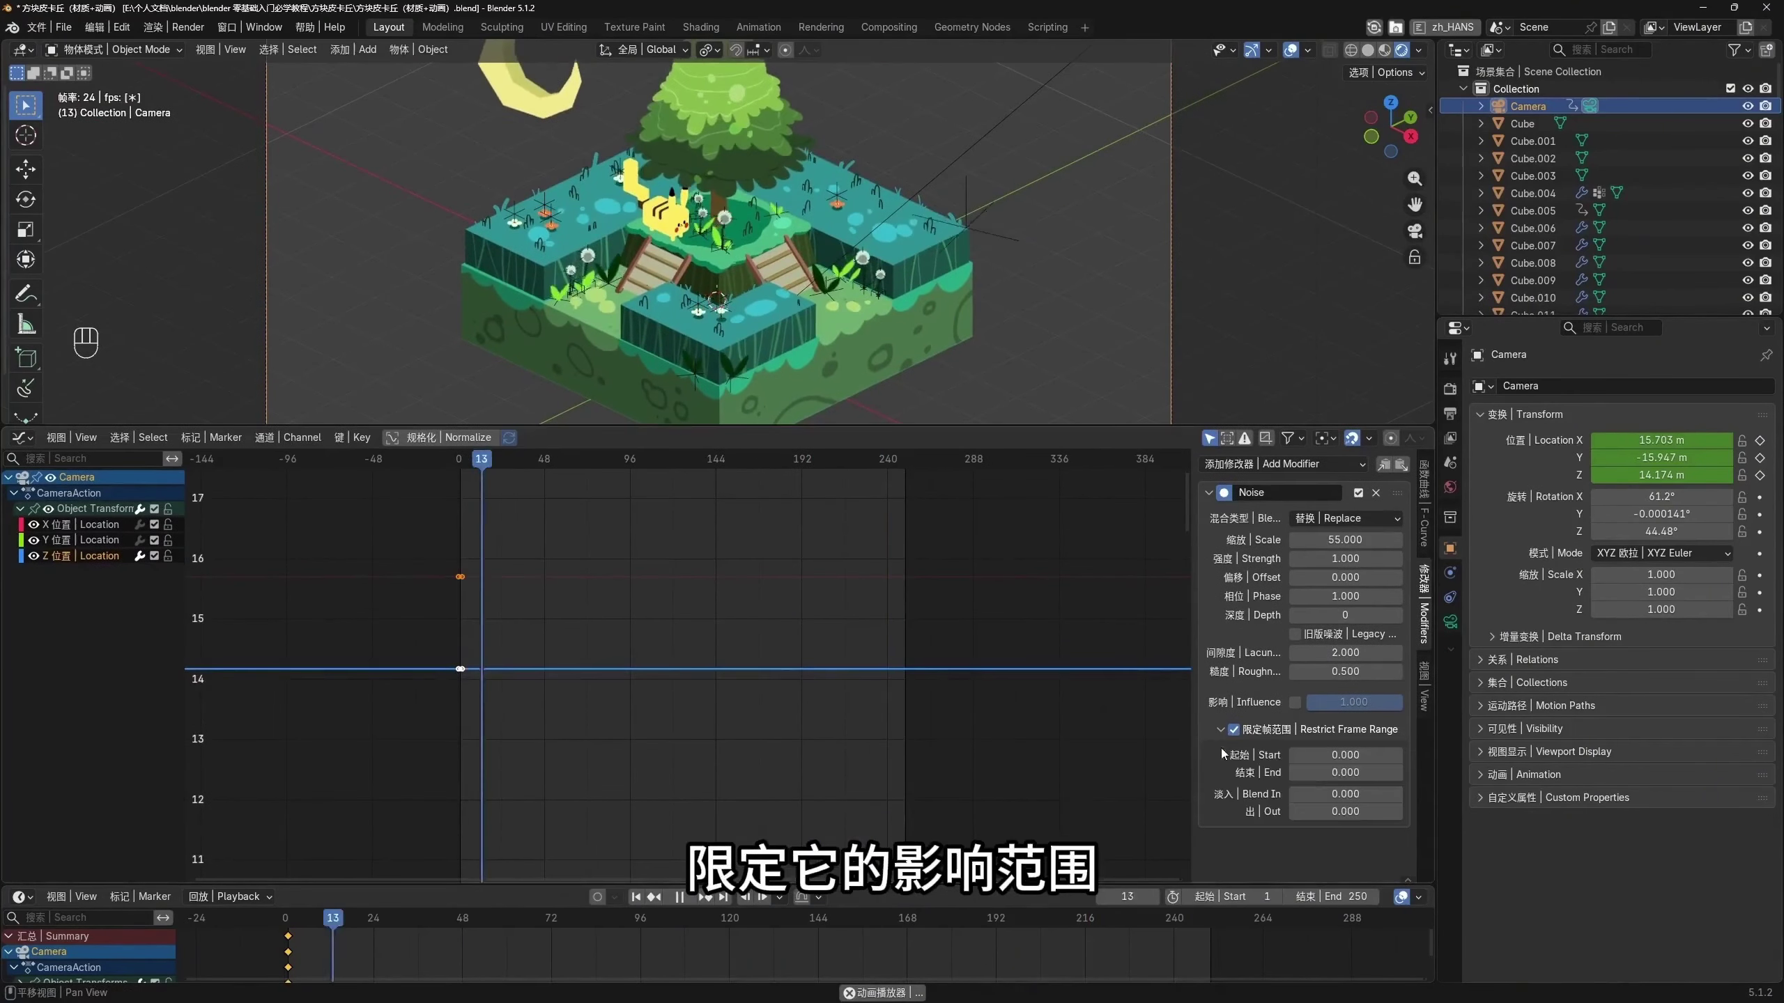
{"action": "left_click", "coordinate": [1344, 755]}
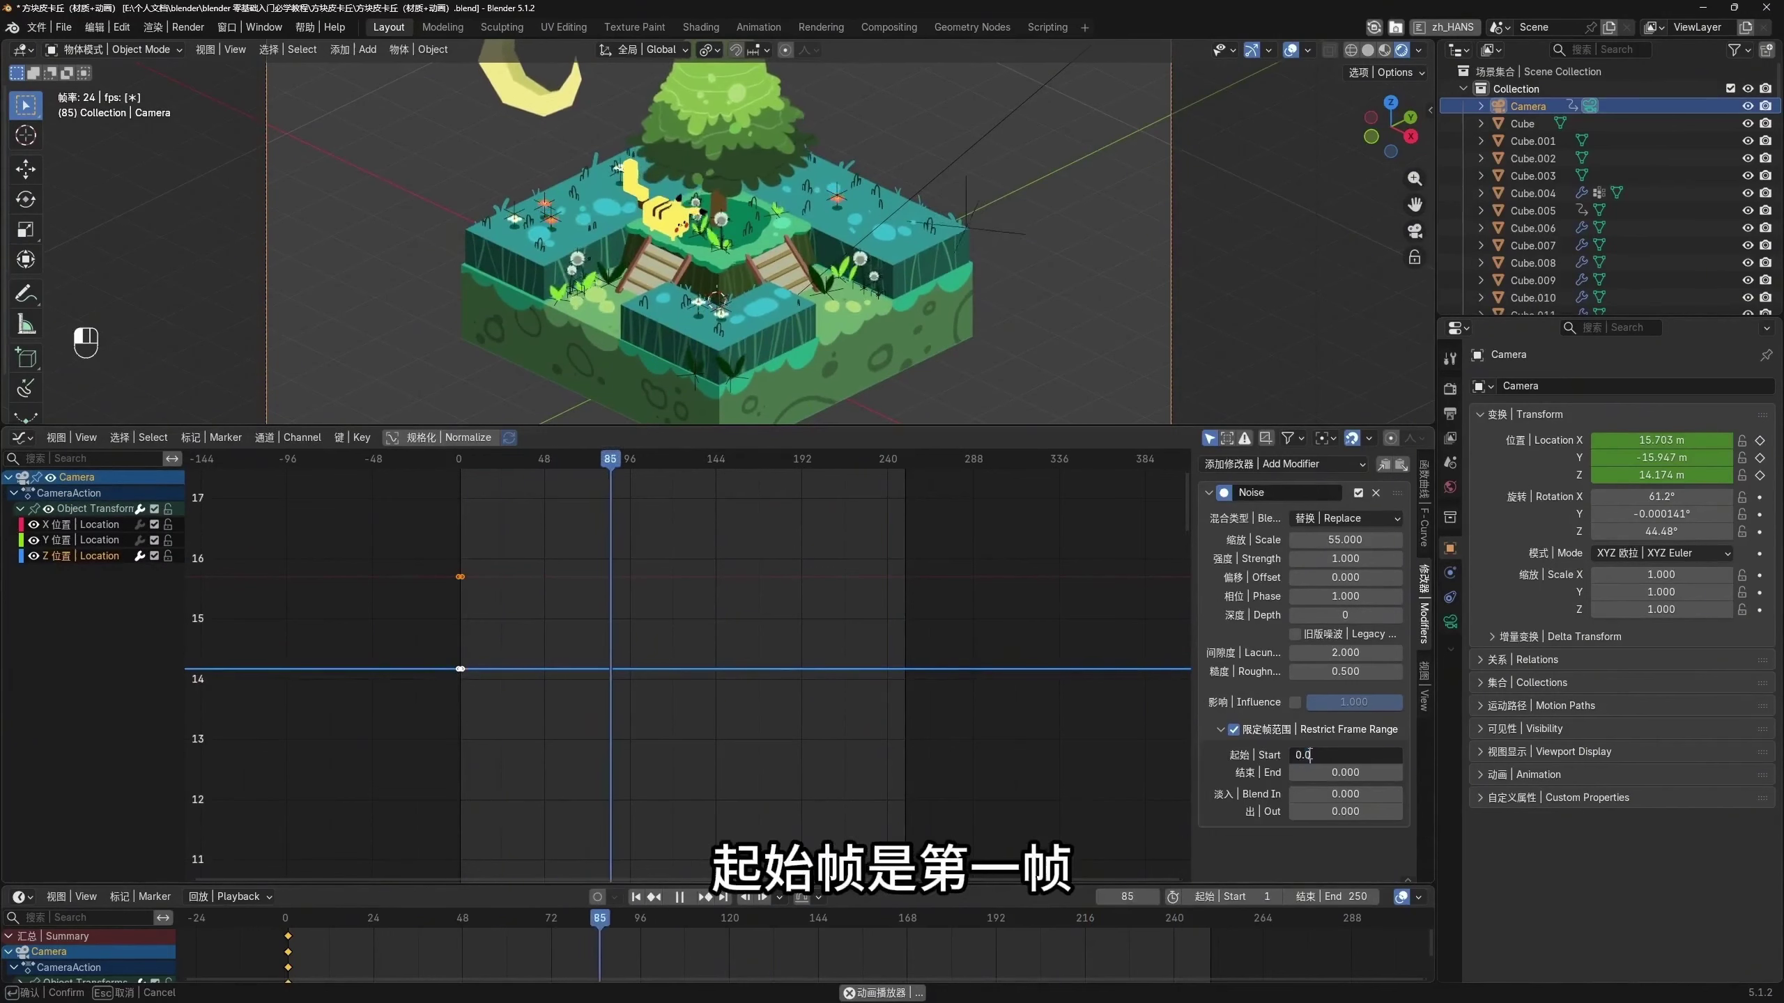
{"action": "type", "text": "1"}
{"action": "key", "text": "Return"}
{"action": "left_click", "coordinate": [1350, 773]}
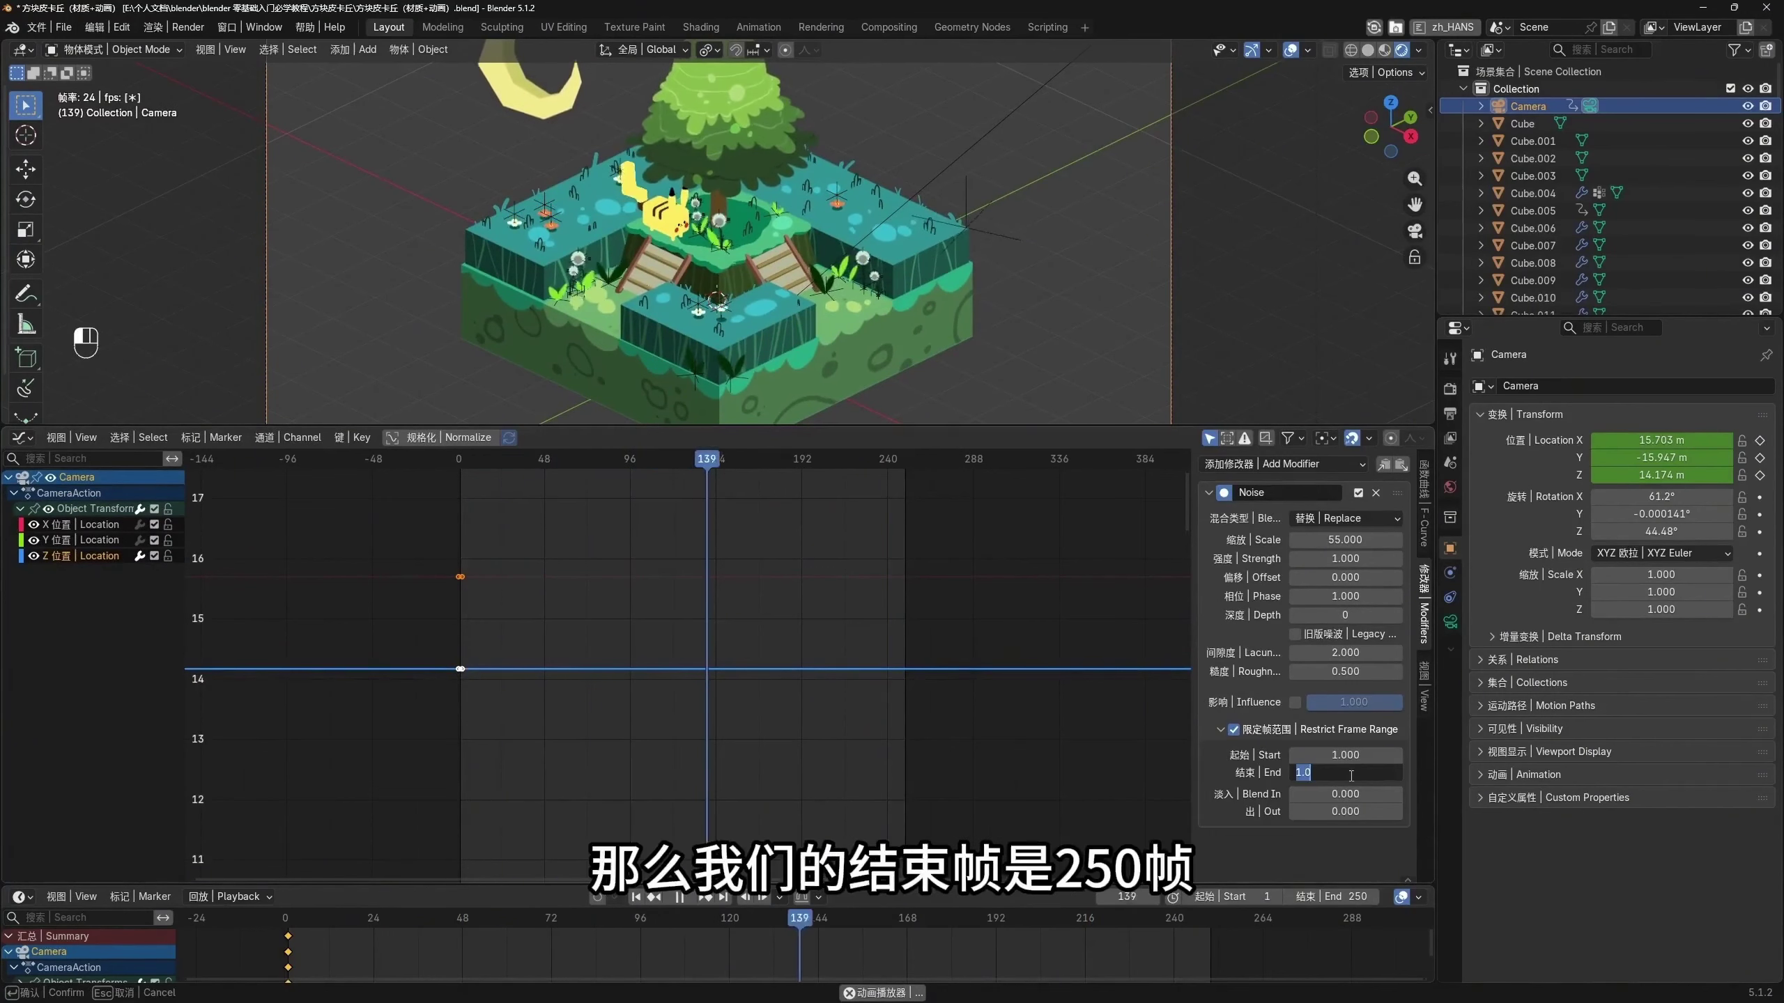
{"action": "type", "text": "250"}
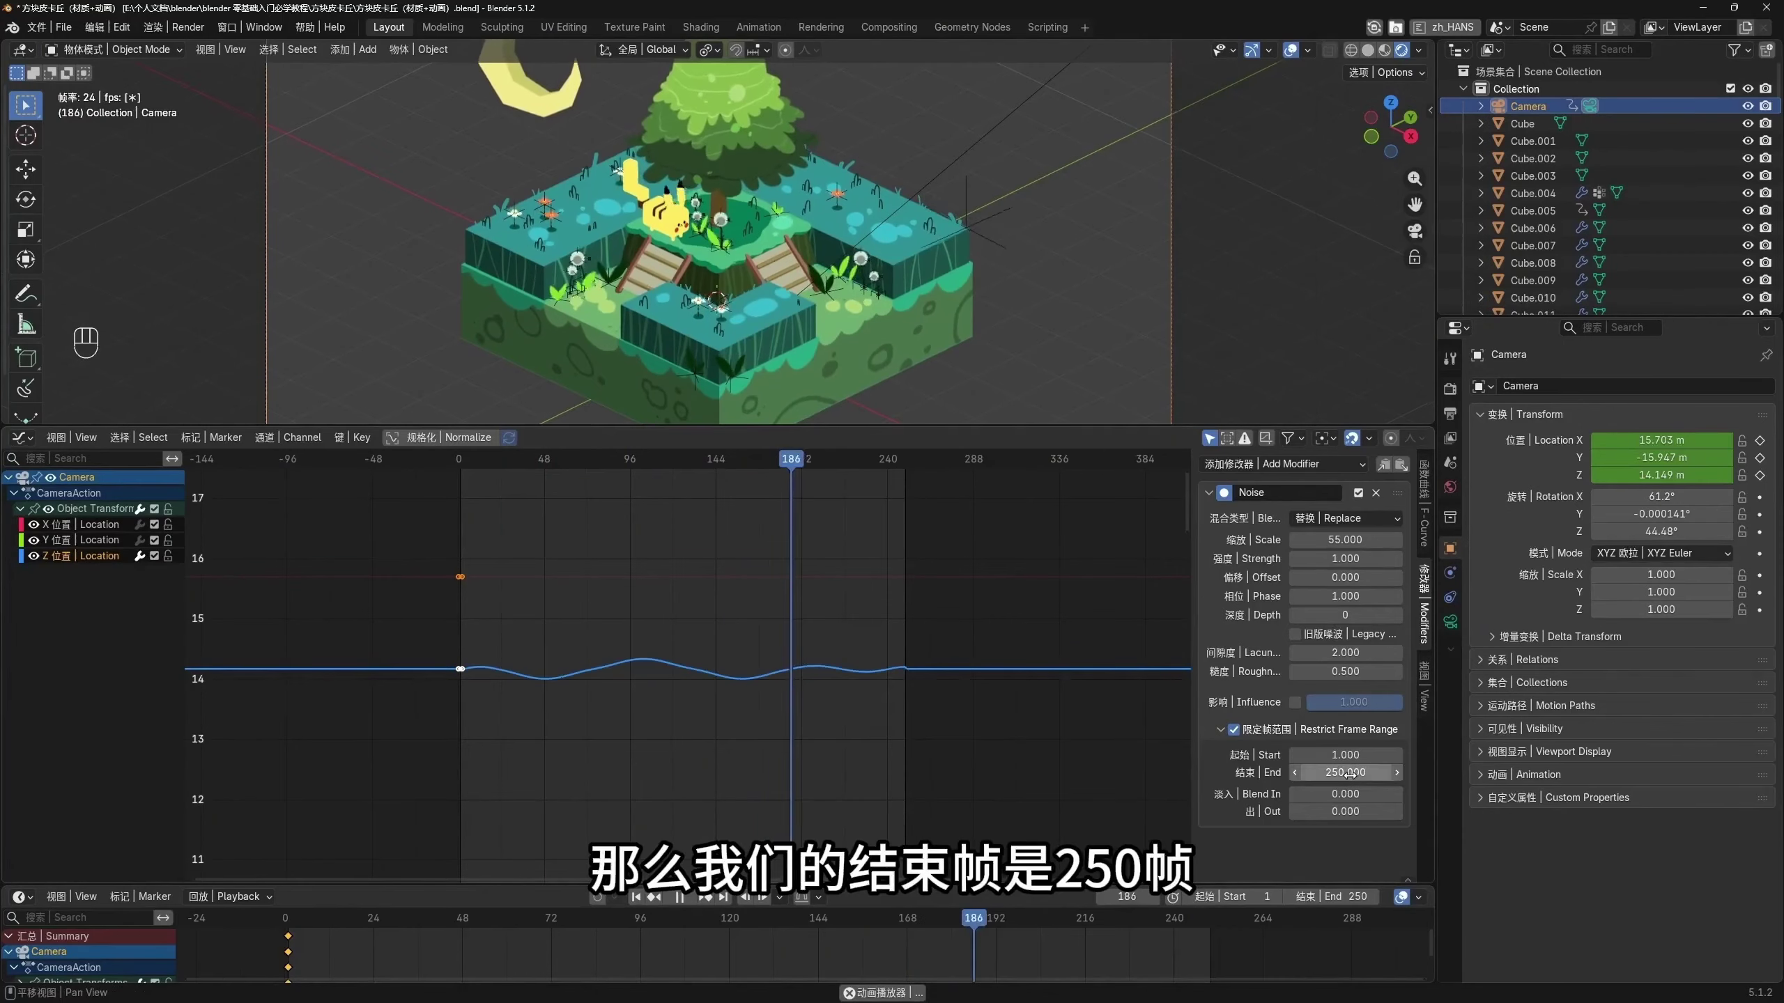
{"action": "key", "text": "Return"}
Set both the blend in and blend out of the Noise modifier to 5 frames
{"action": "left_click", "coordinate": [1320, 793]}
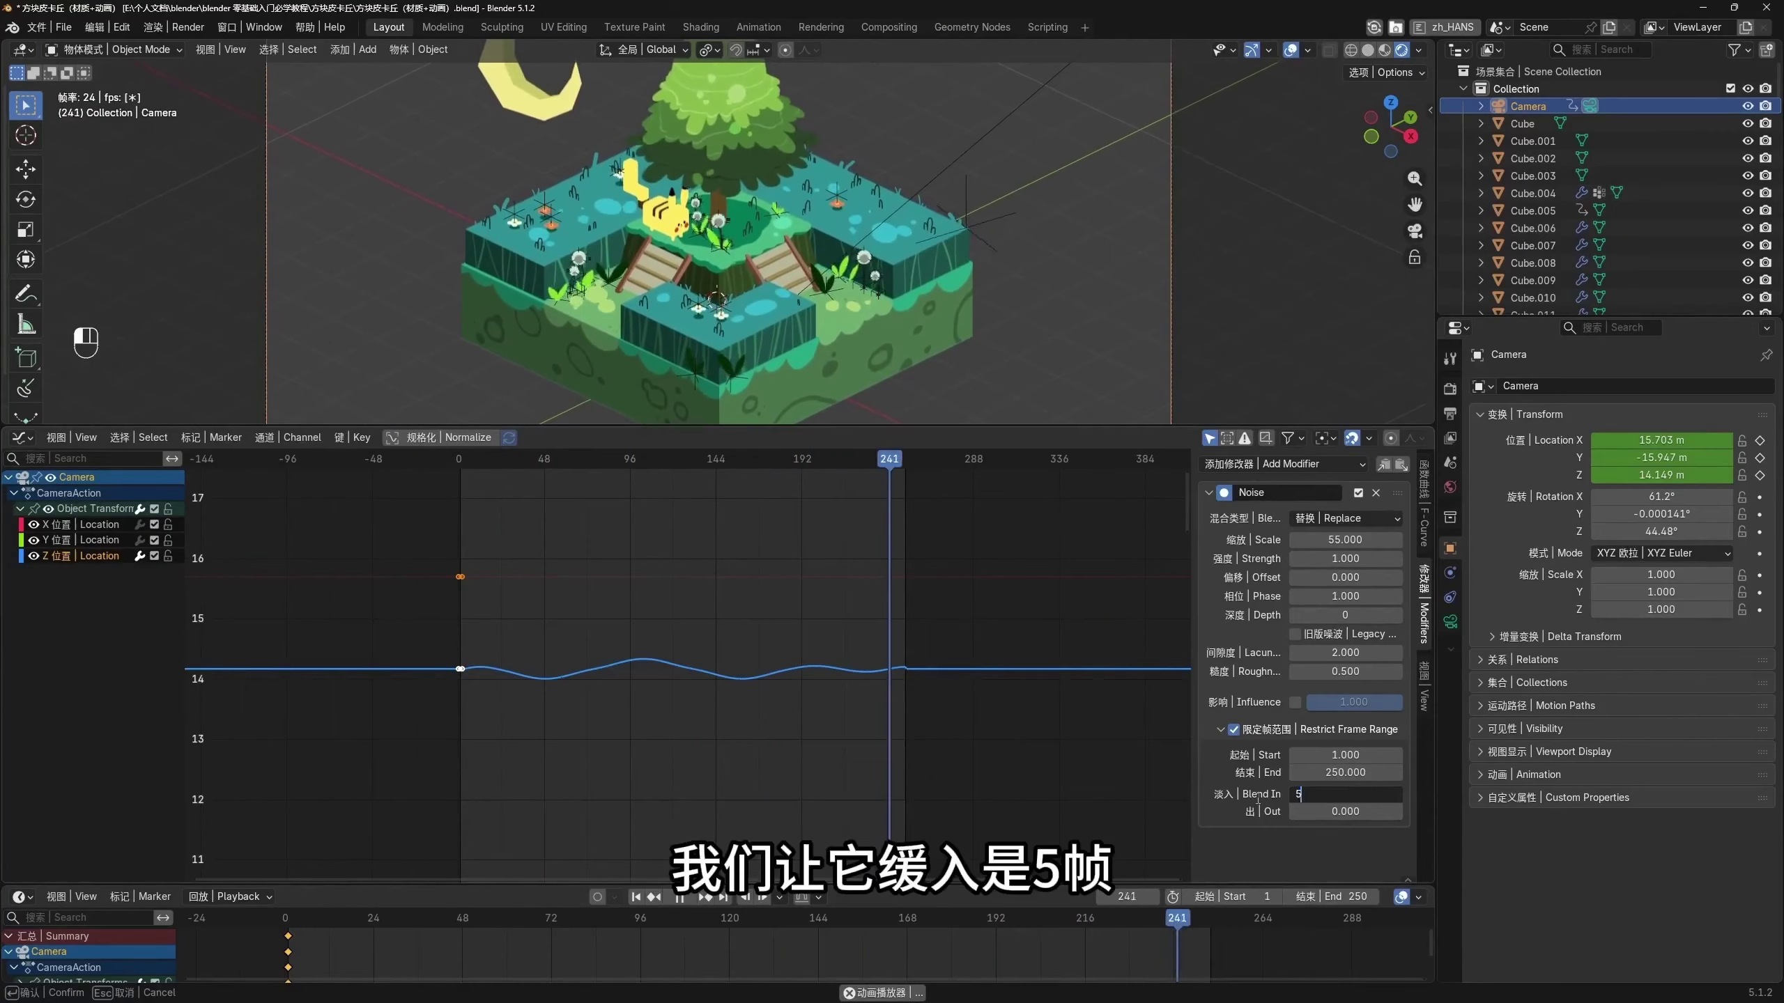
{"action": "type", "text": "5"}
{"action": "key", "text": "Return"}
{"action": "left_click", "coordinate": [1374, 813]}
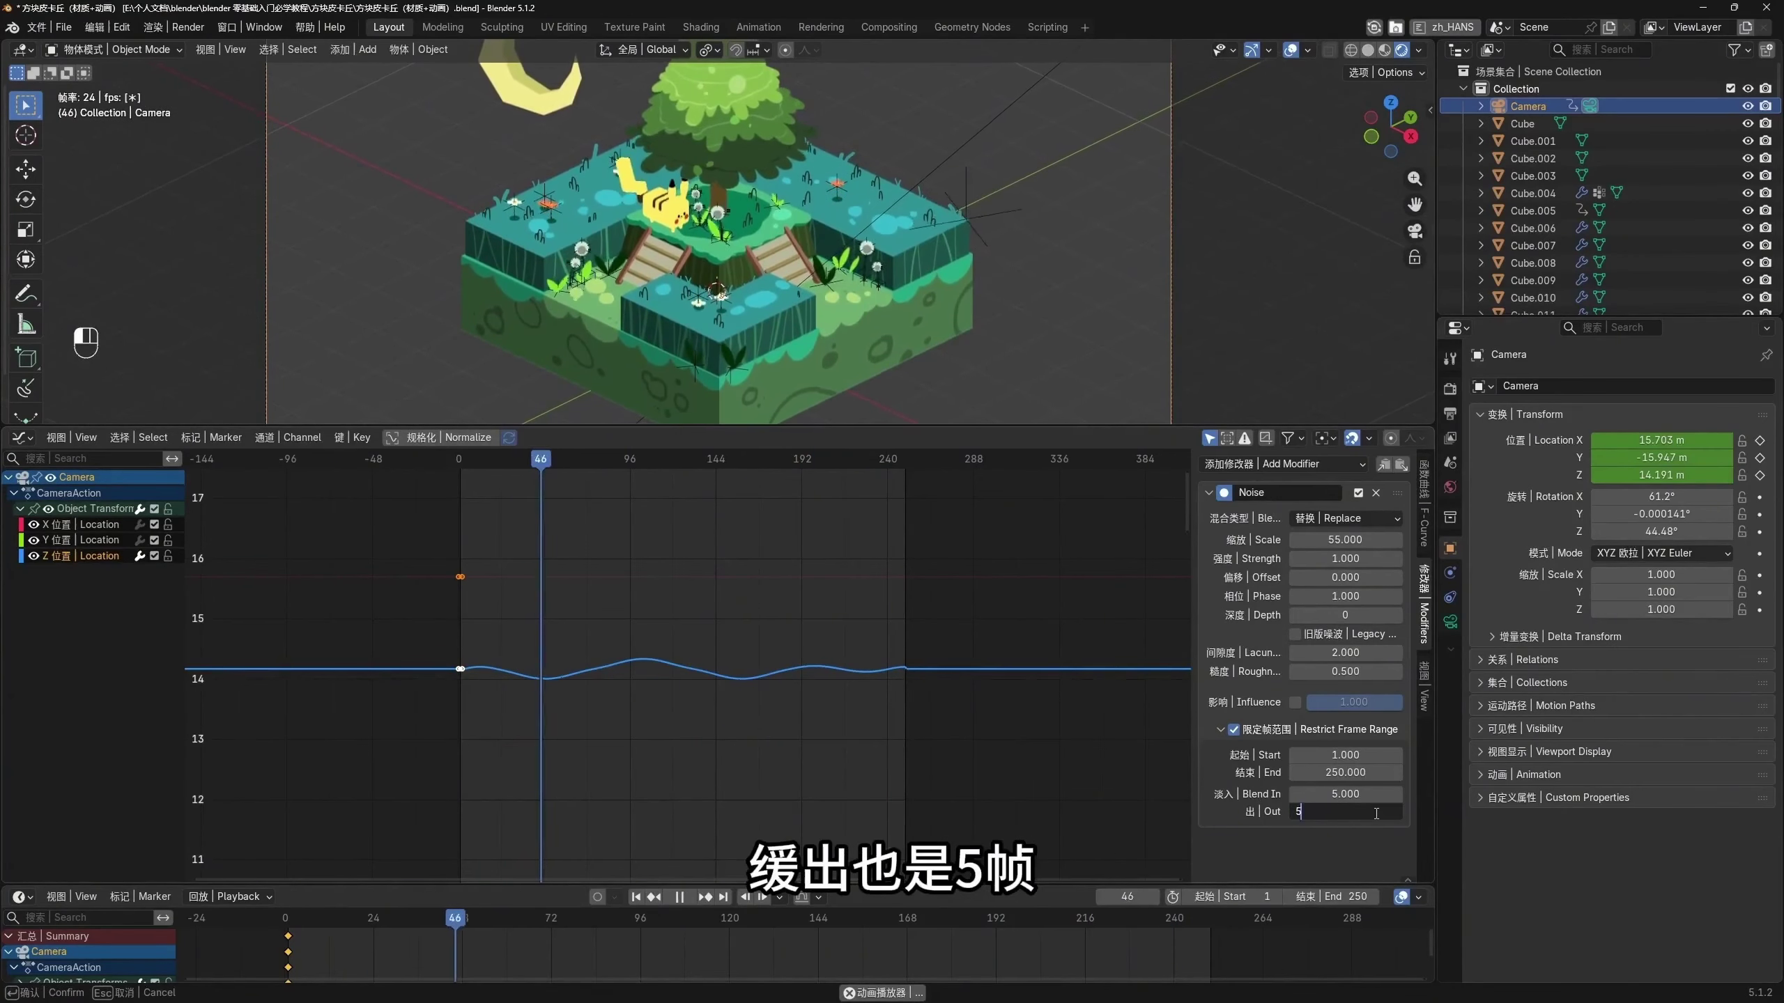
{"action": "type", "text": "5"}
{"action": "key", "text": "Return"}
Reduce the Noise modifier's strength to 0.5 and fit the whole curve in the graph
{"action": "scroll", "coordinate": [878, 739], "scroll_direction": "up", "scroll_amount": 2}
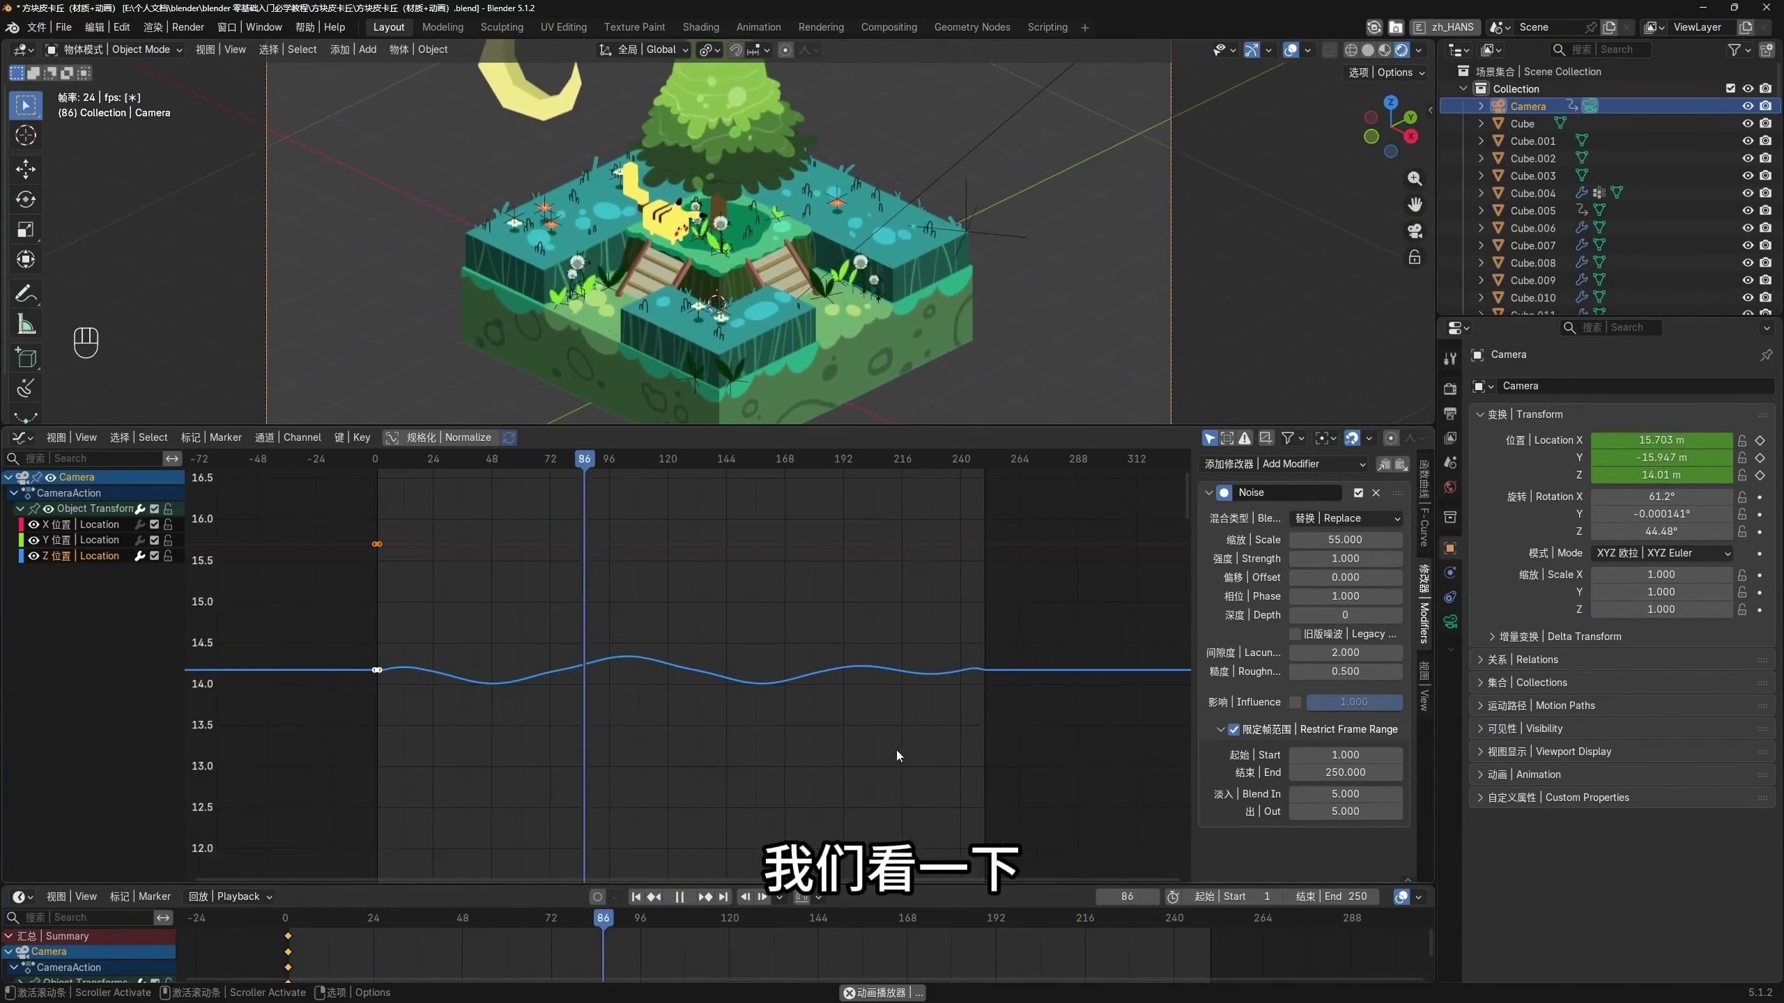
{"action": "middle_click_drag", "start_coordinate": [896, 751], "coordinate": [914, 750]}
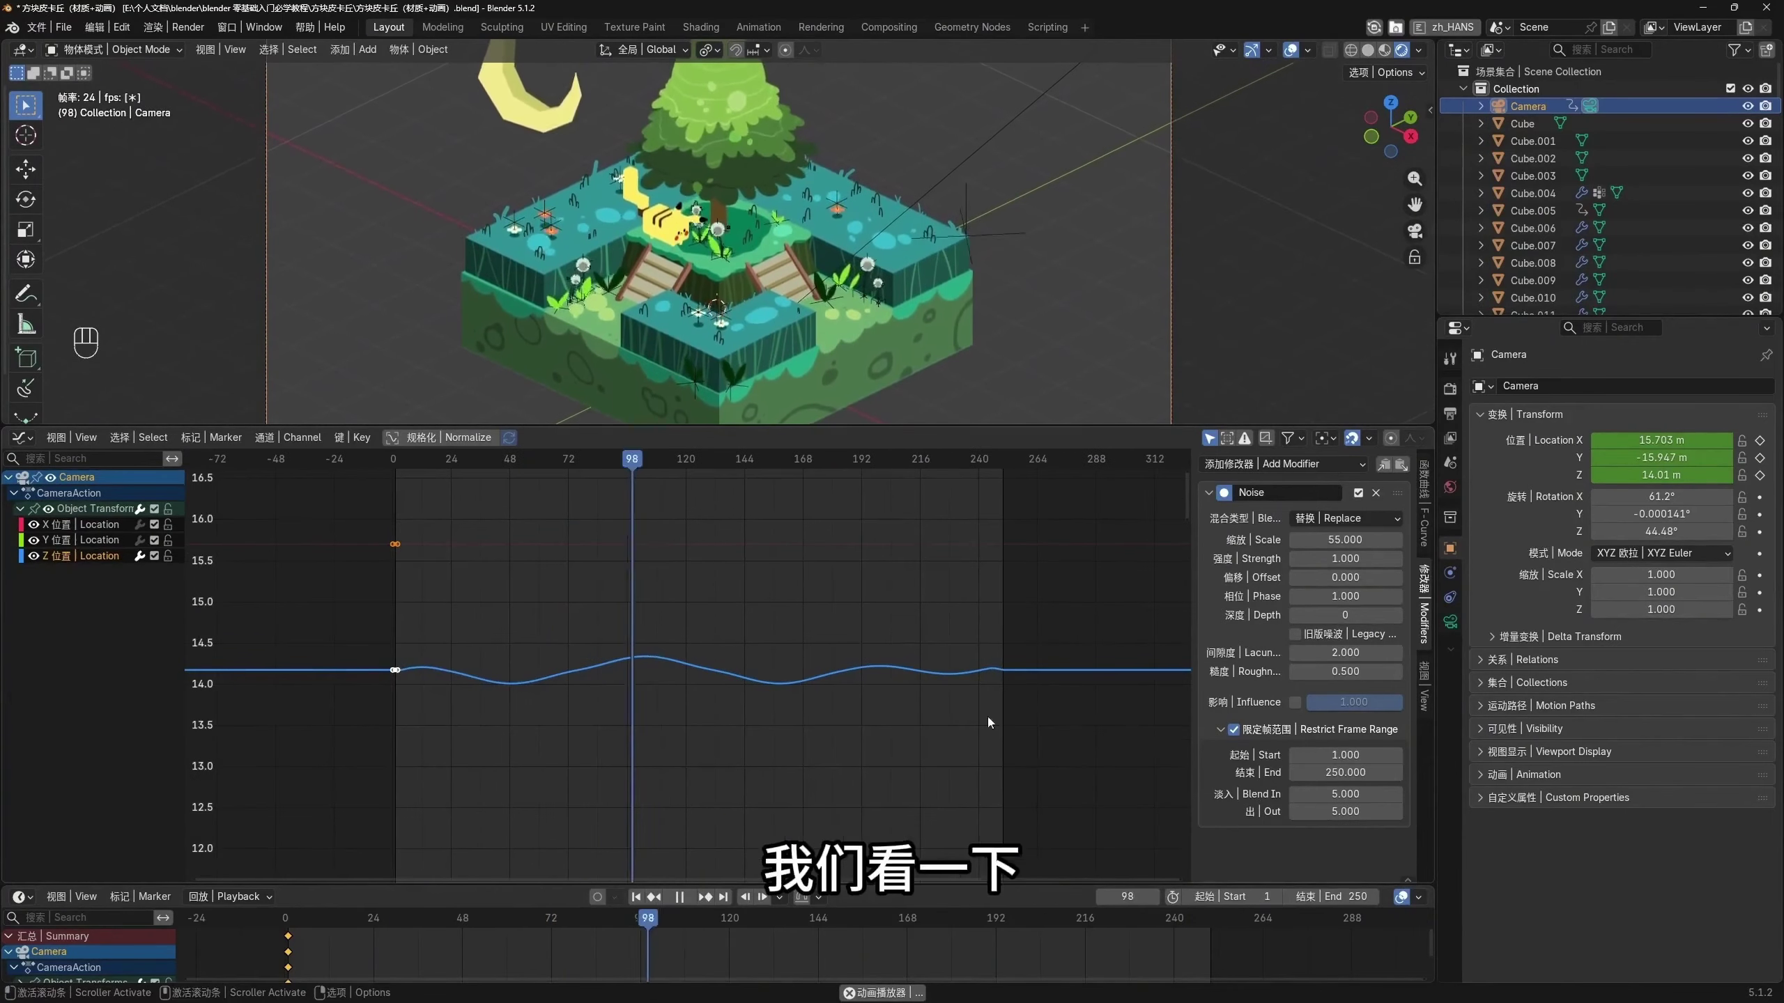
{"action": "left_click", "coordinate": [1343, 559]}
{"action": "type", "text": "0.5"}
{"action": "key", "text": "Return"}
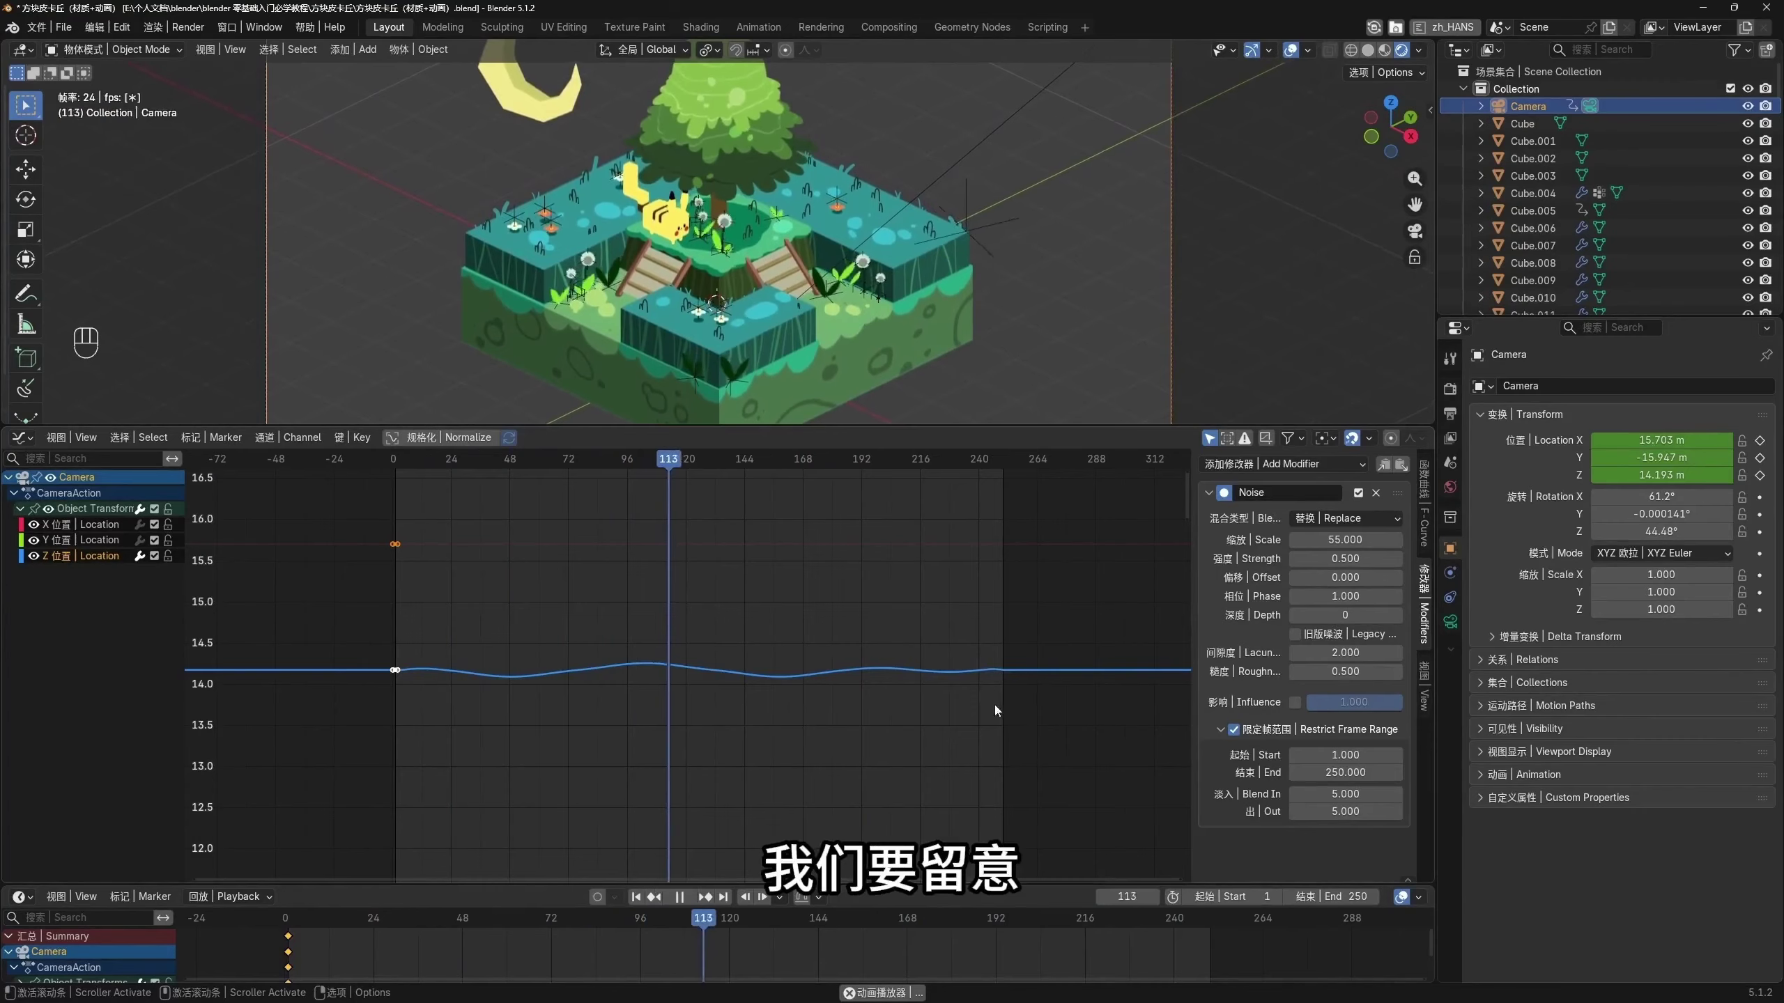
{"action": "key", "text": "Home"}
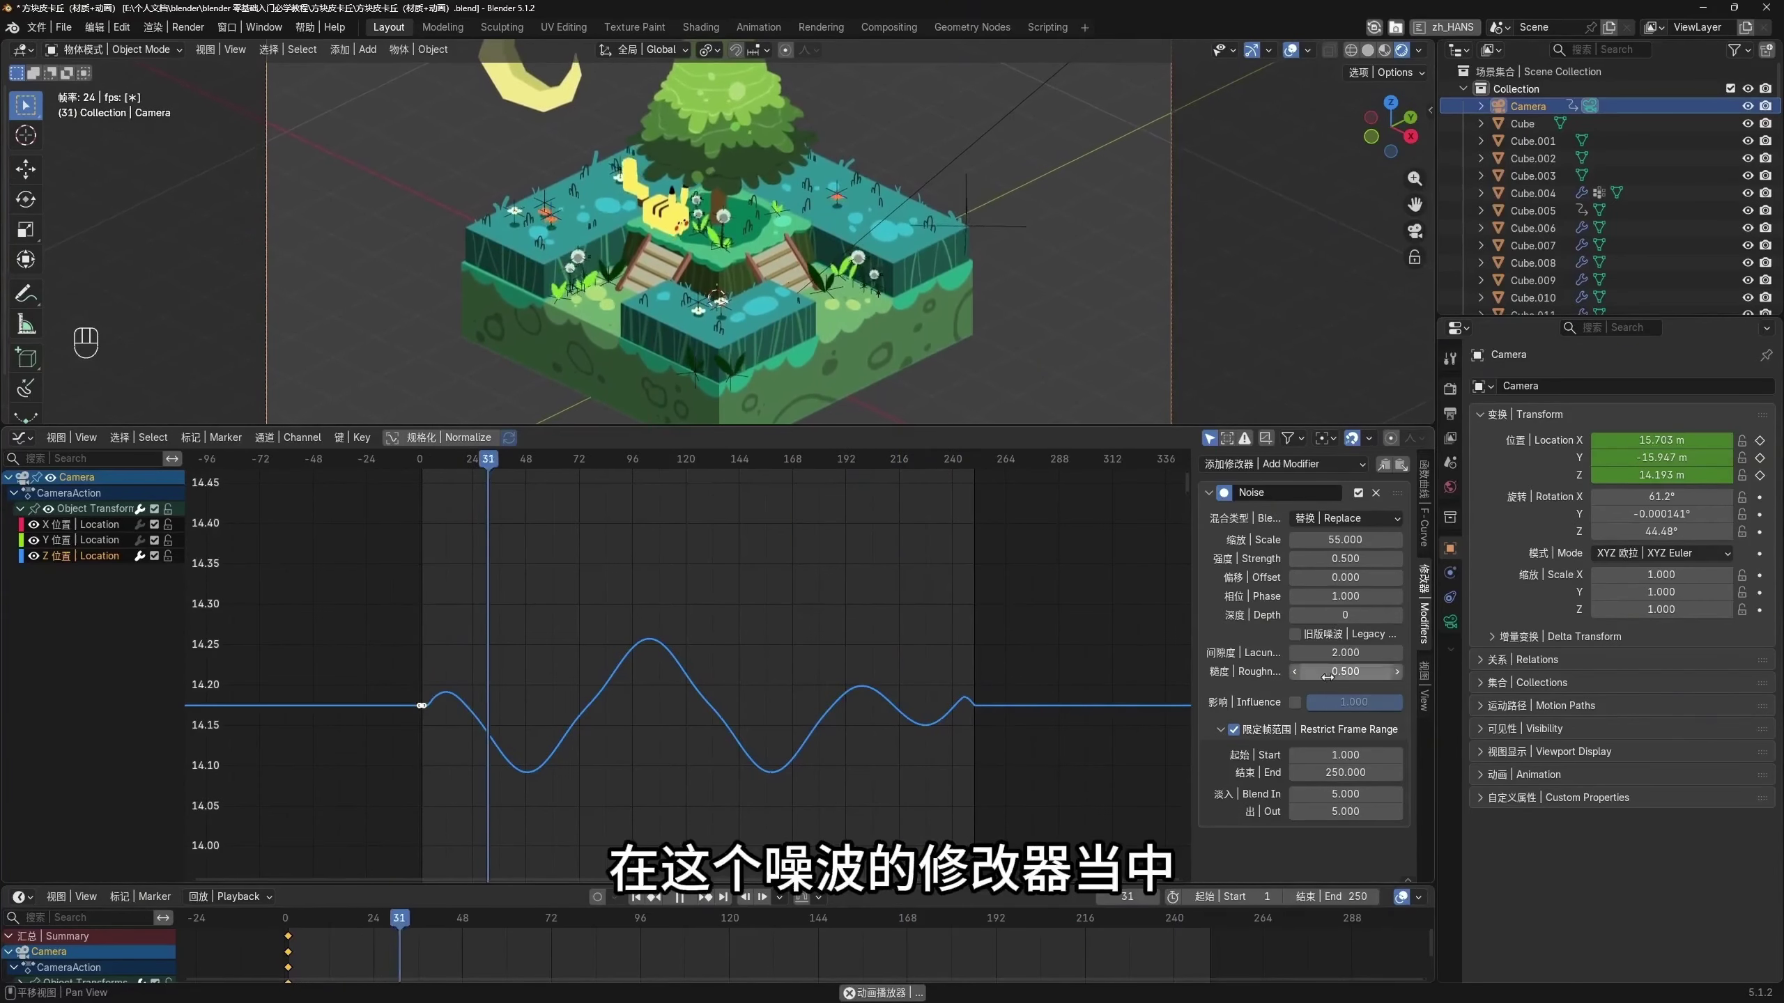
Set the Noise modifier's offset to 428.5 and phase to 0, and enlarge the 3D viewport to show the full camera frame
{"action": "mouse_move", "coordinate": [1345, 596]}
{"action": "left_mouse_down"}
{"action": "mouse_move", "coordinate": [1370, 595]}
{"action": "mouse_move", "coordinate": [1257, 596]}
{"action": "mouse_move", "coordinate": [1345, 596]}
{"action": "mouse_move", "coordinate": [1345, 577]}
{"action": "left_mouse_up"}
{"action": "left_click", "coordinate": [1348, 596]}
{"action": "type", "text": "0"}
{"action": "key", "text": "Return"}
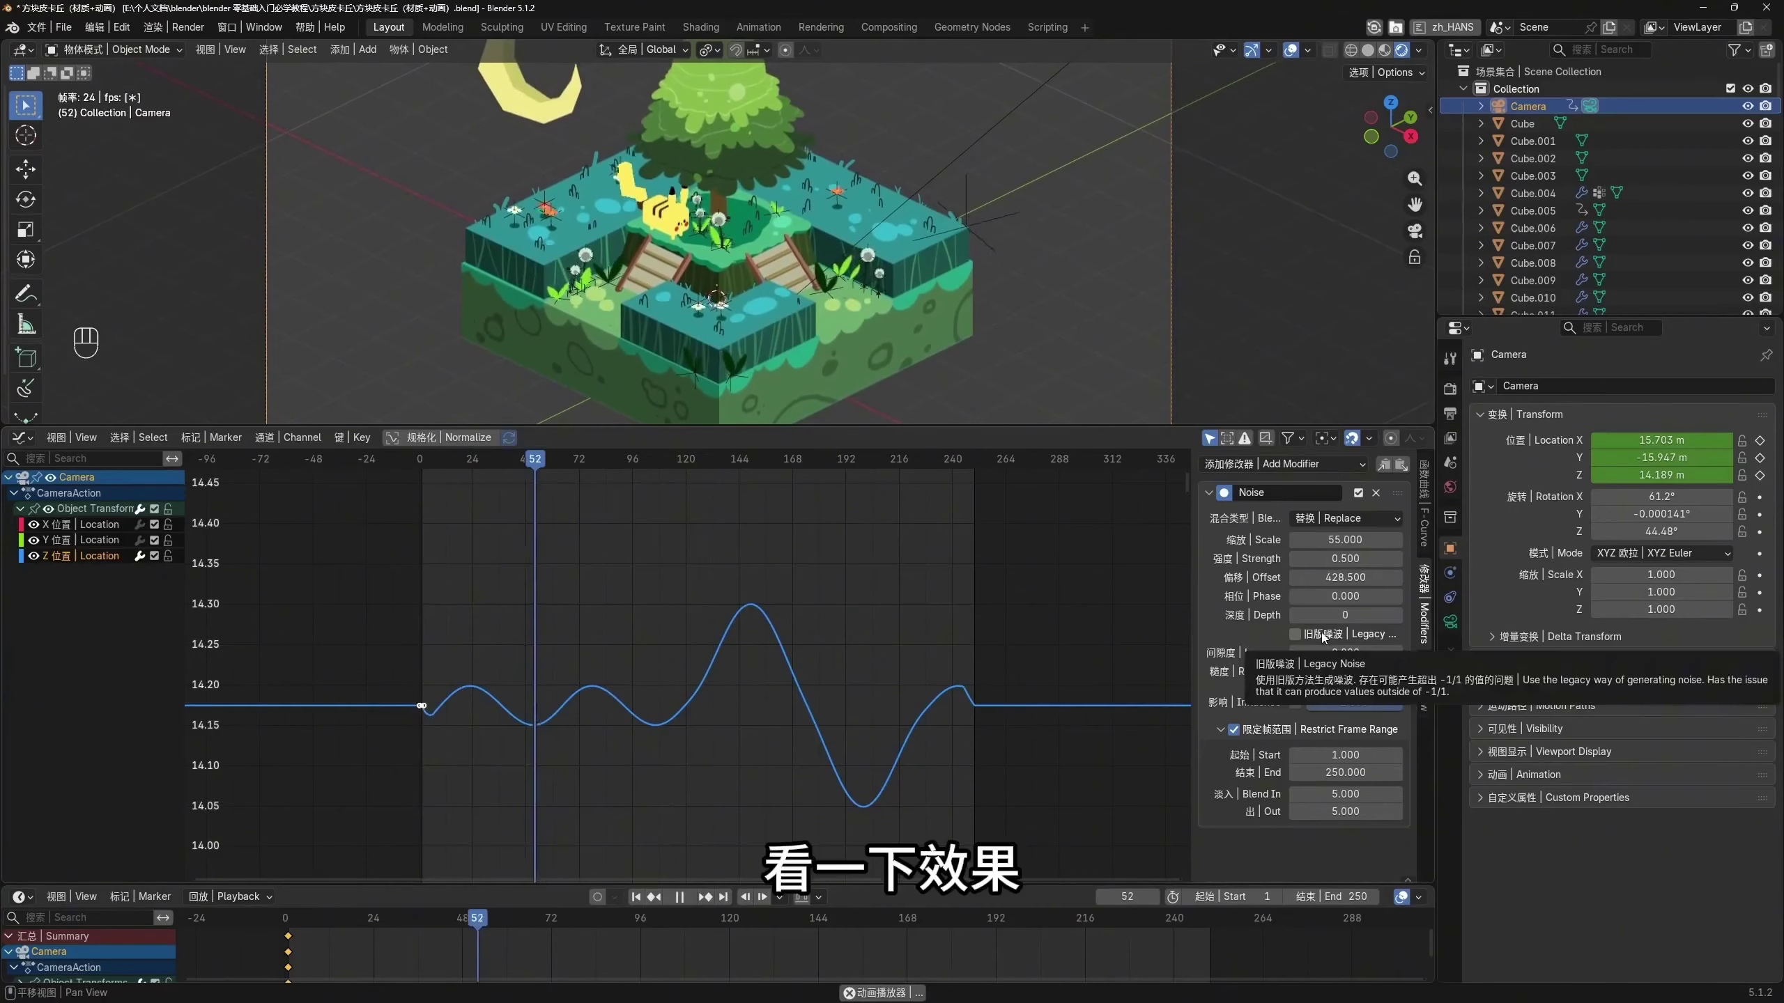
{"action": "key", "text": "Home"}
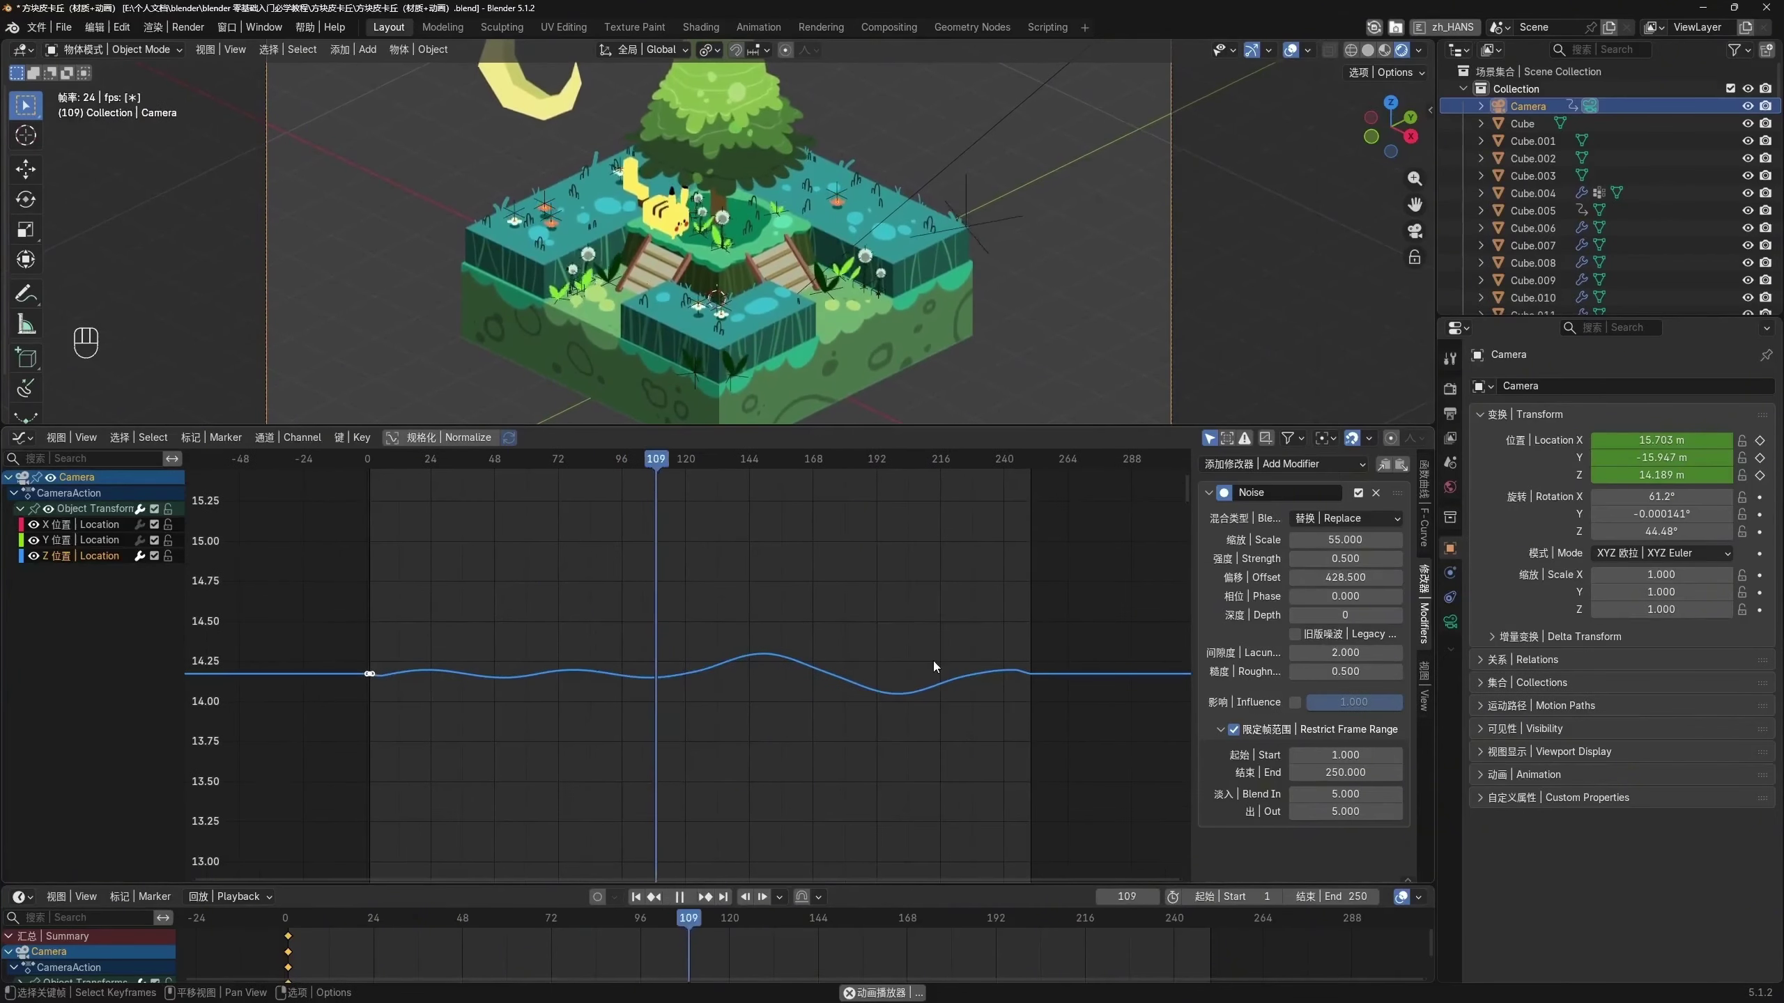
{"action": "left_click_drag", "start_coordinate": [921, 421], "coordinate": [913, 573]}
{"action": "key", "text": "Home"}
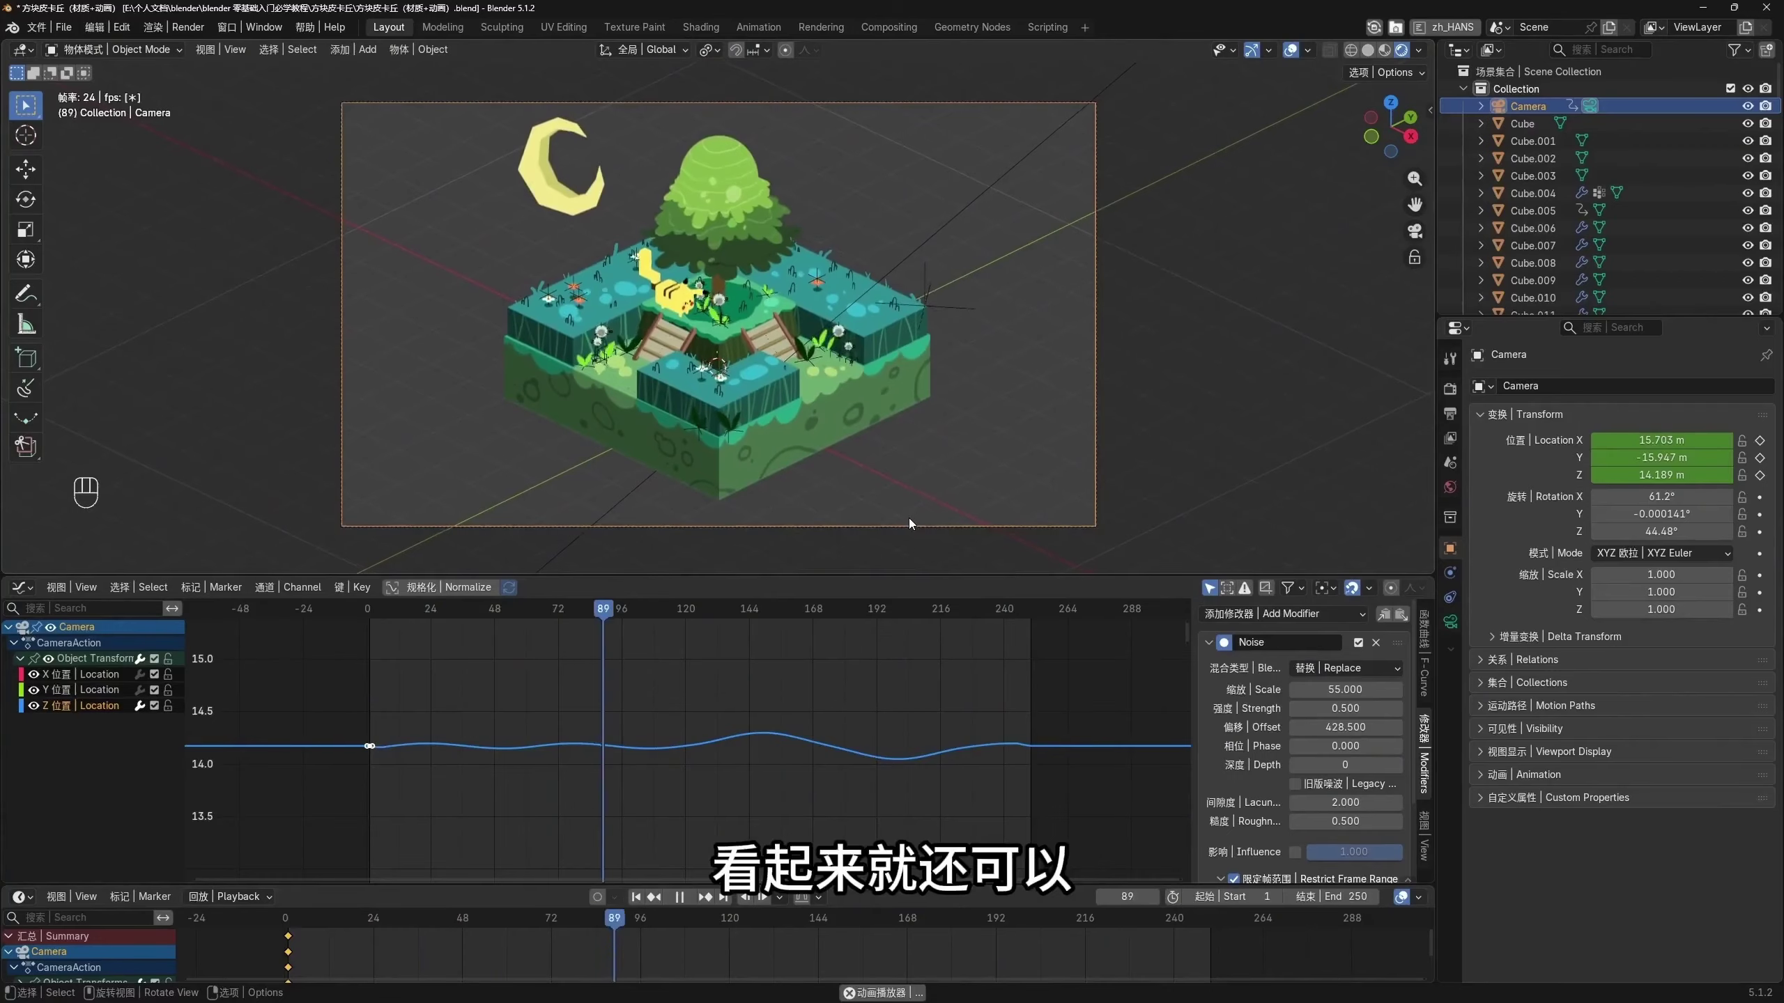
Set the Noise modifier's blend in and blend out to 10 frames, check the curve's ends during playback, and stop the animation
{"action": "scroll", "coordinate": [1274, 828], "scroll_direction": "down", "scroll_amount": 3}
{"action": "left_click", "coordinate": [1353, 848]}
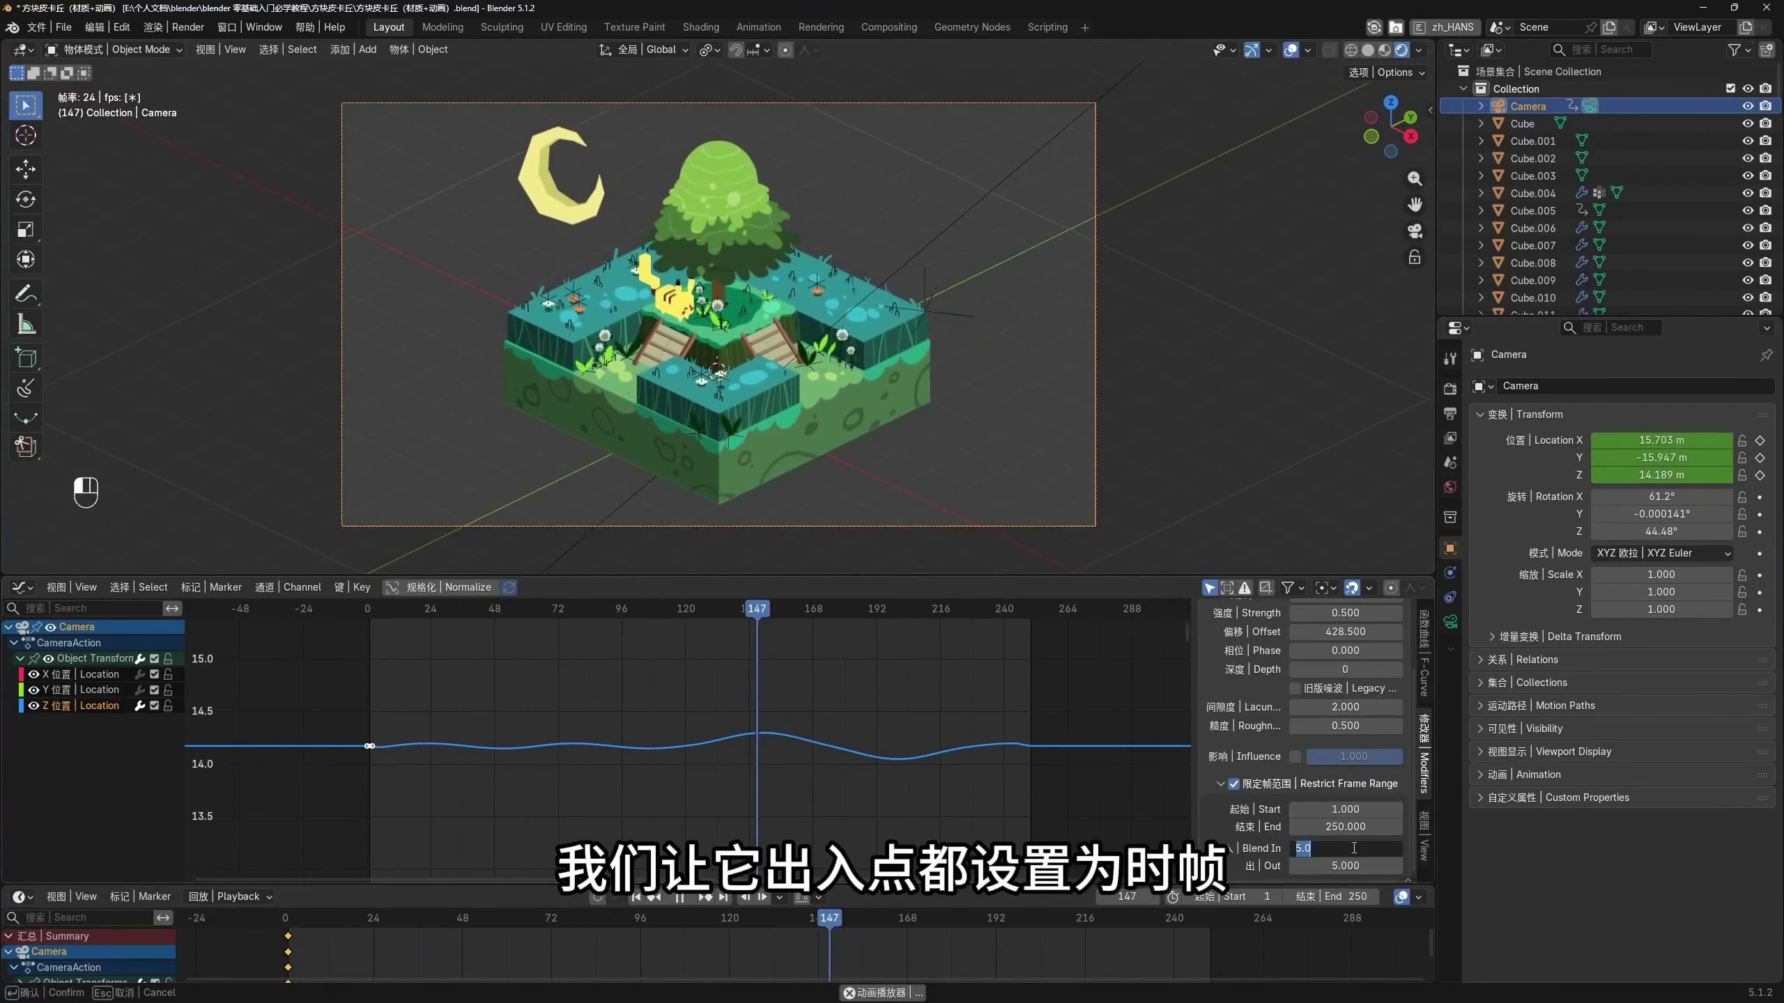
{"action": "type", "text": "10"}
{"action": "left_click", "coordinate": [1353, 866]}
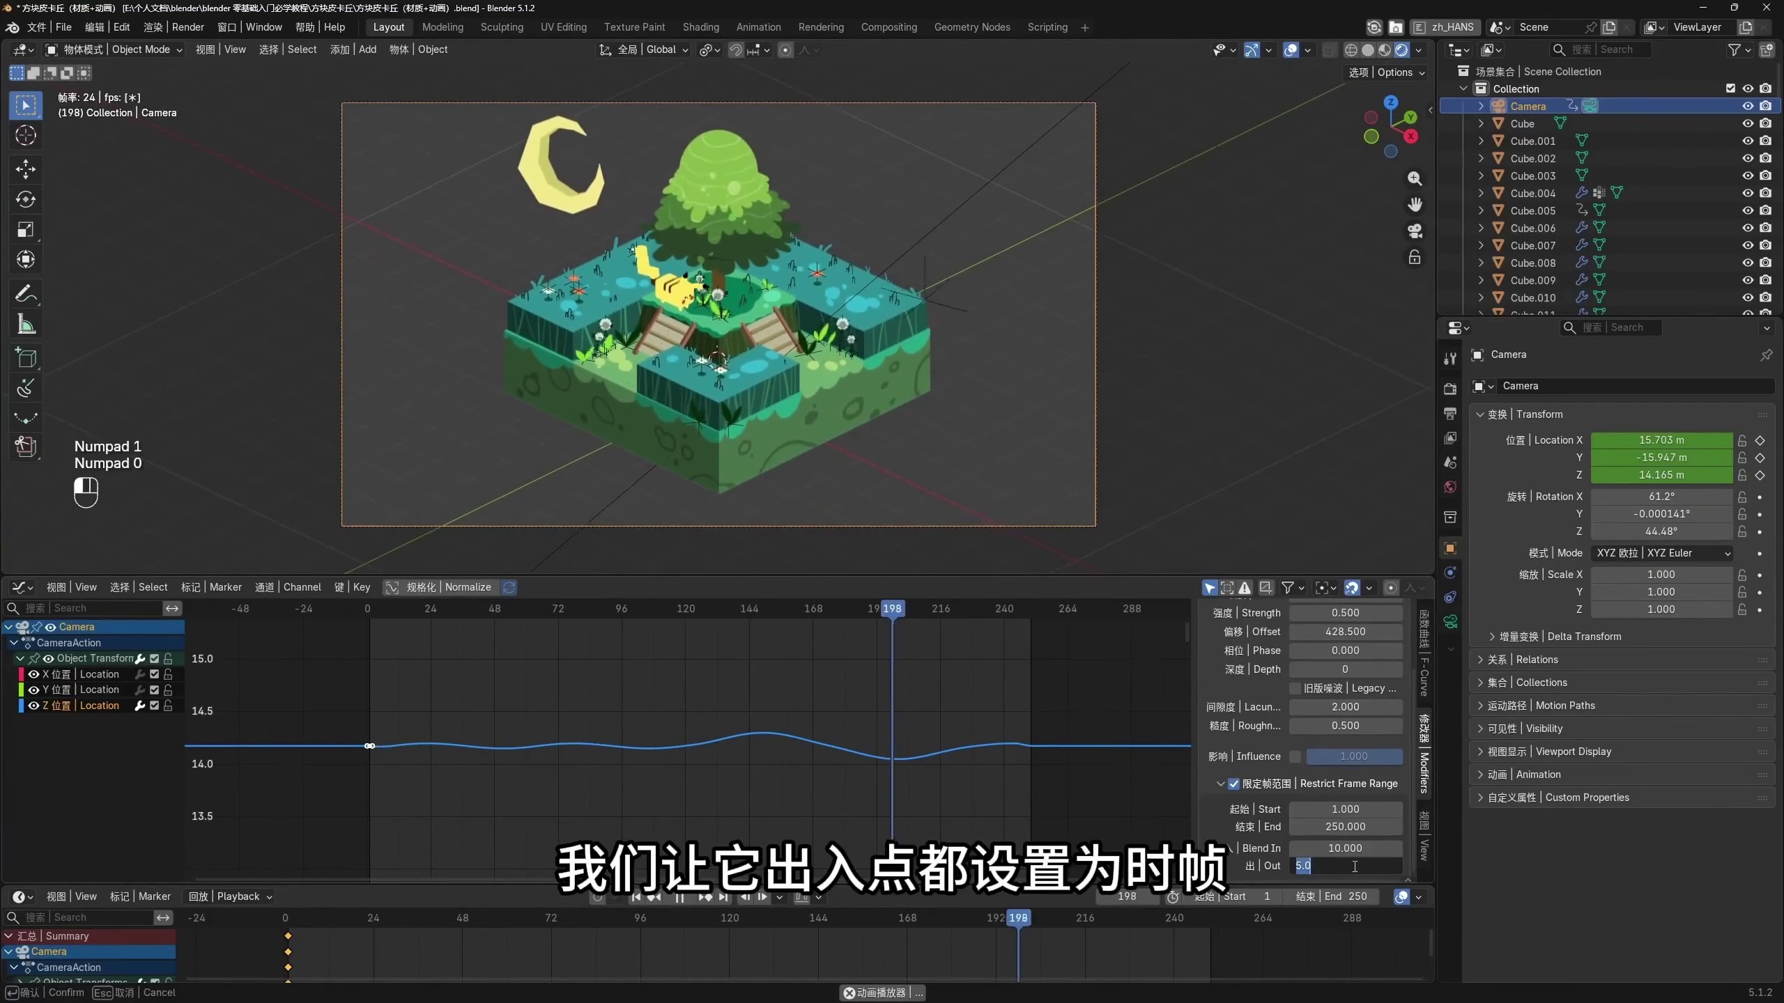
{"action": "type", "text": "10"}
{"action": "key", "text": "Return"}
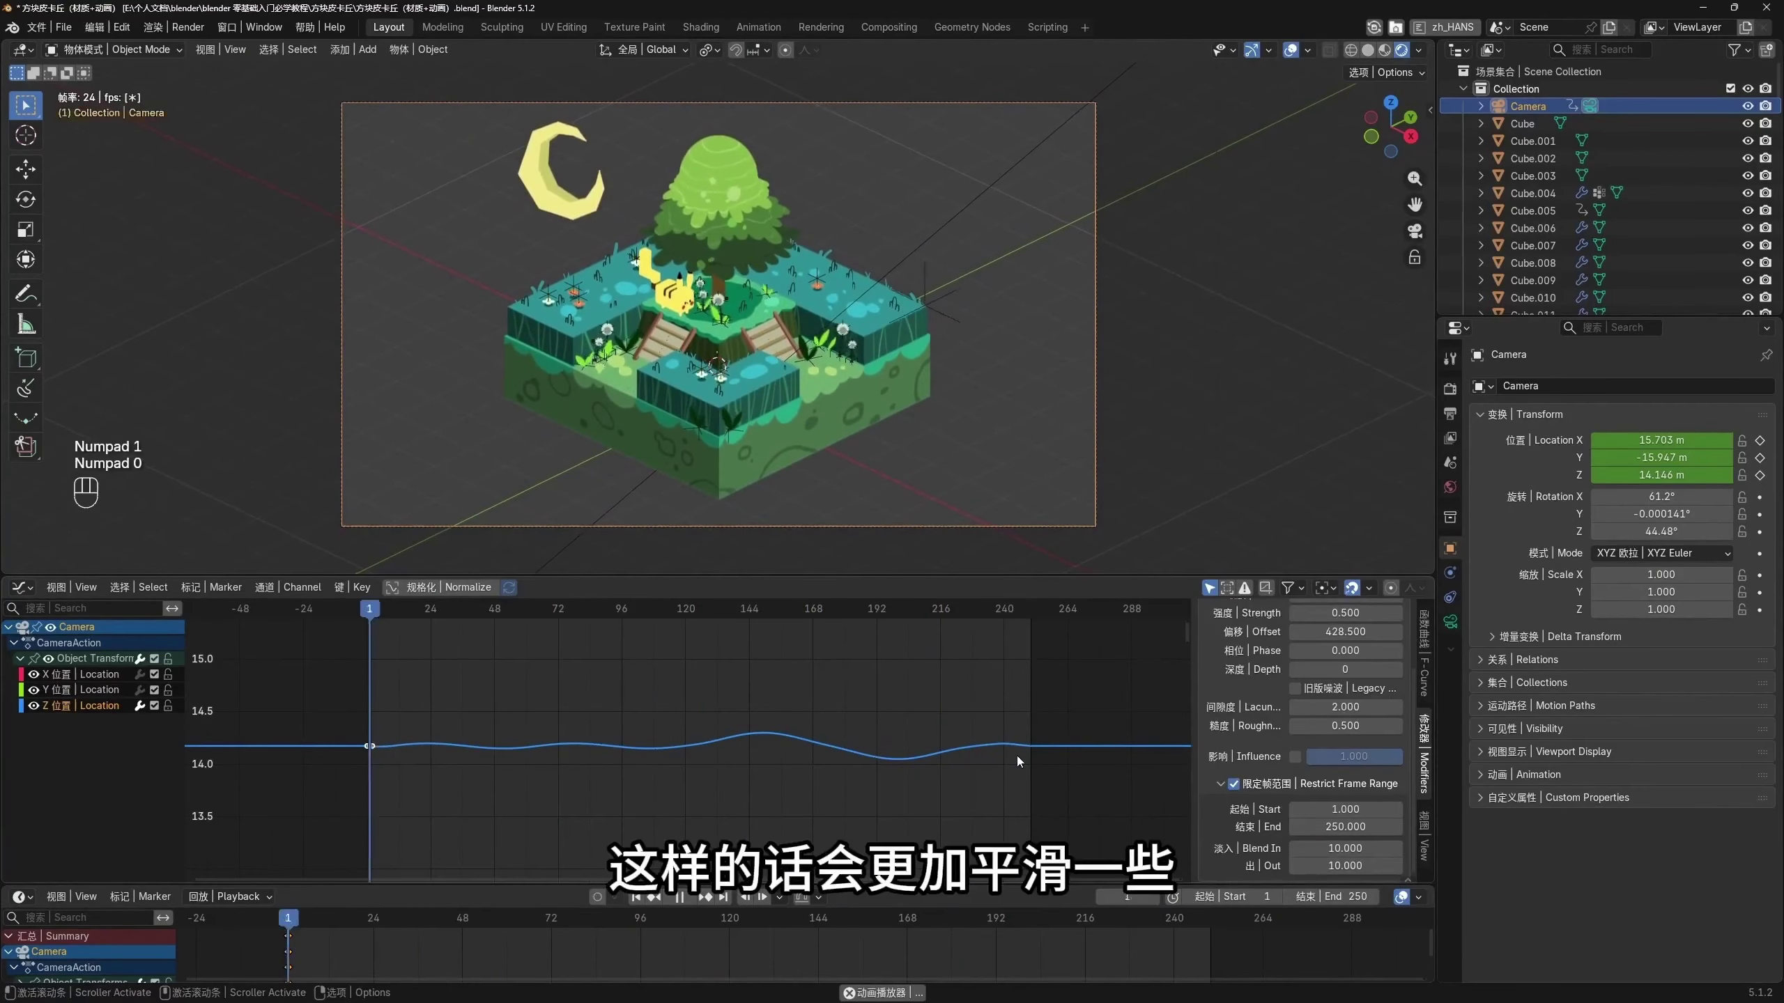
{"action": "key", "text": "Home"}
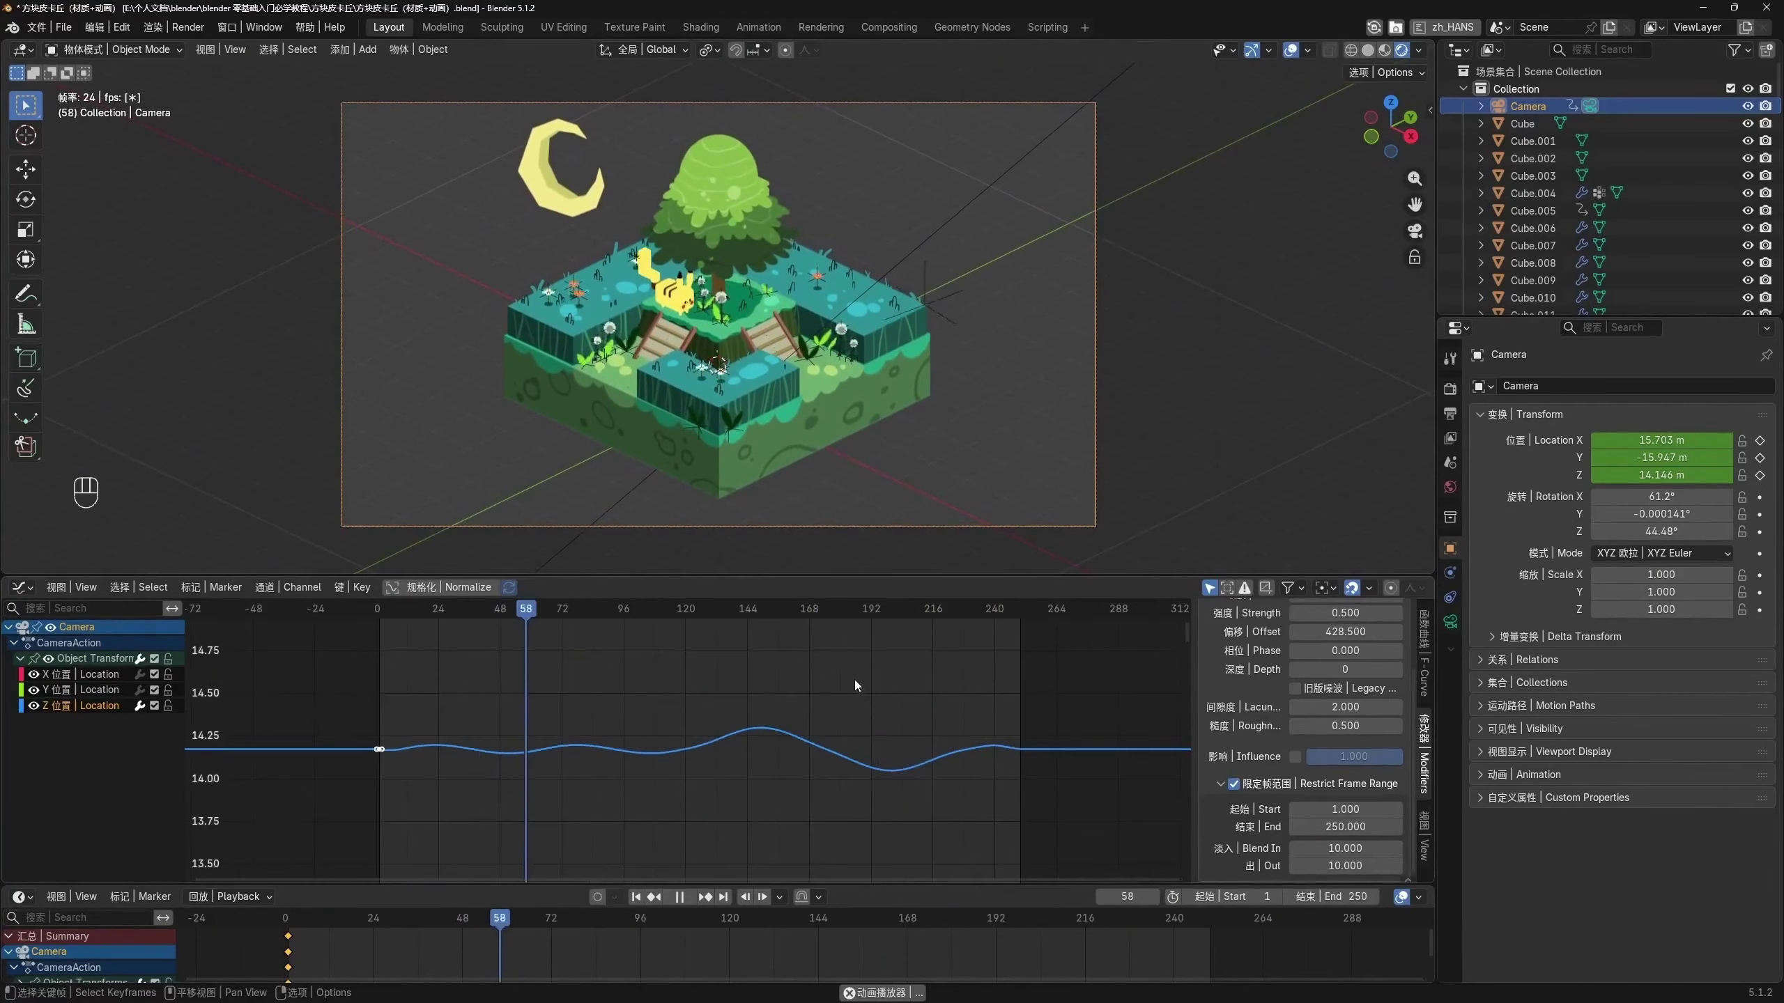
{"action": "middle_click_drag", "start_coordinate": [855, 681], "coordinate": [881, 750]}
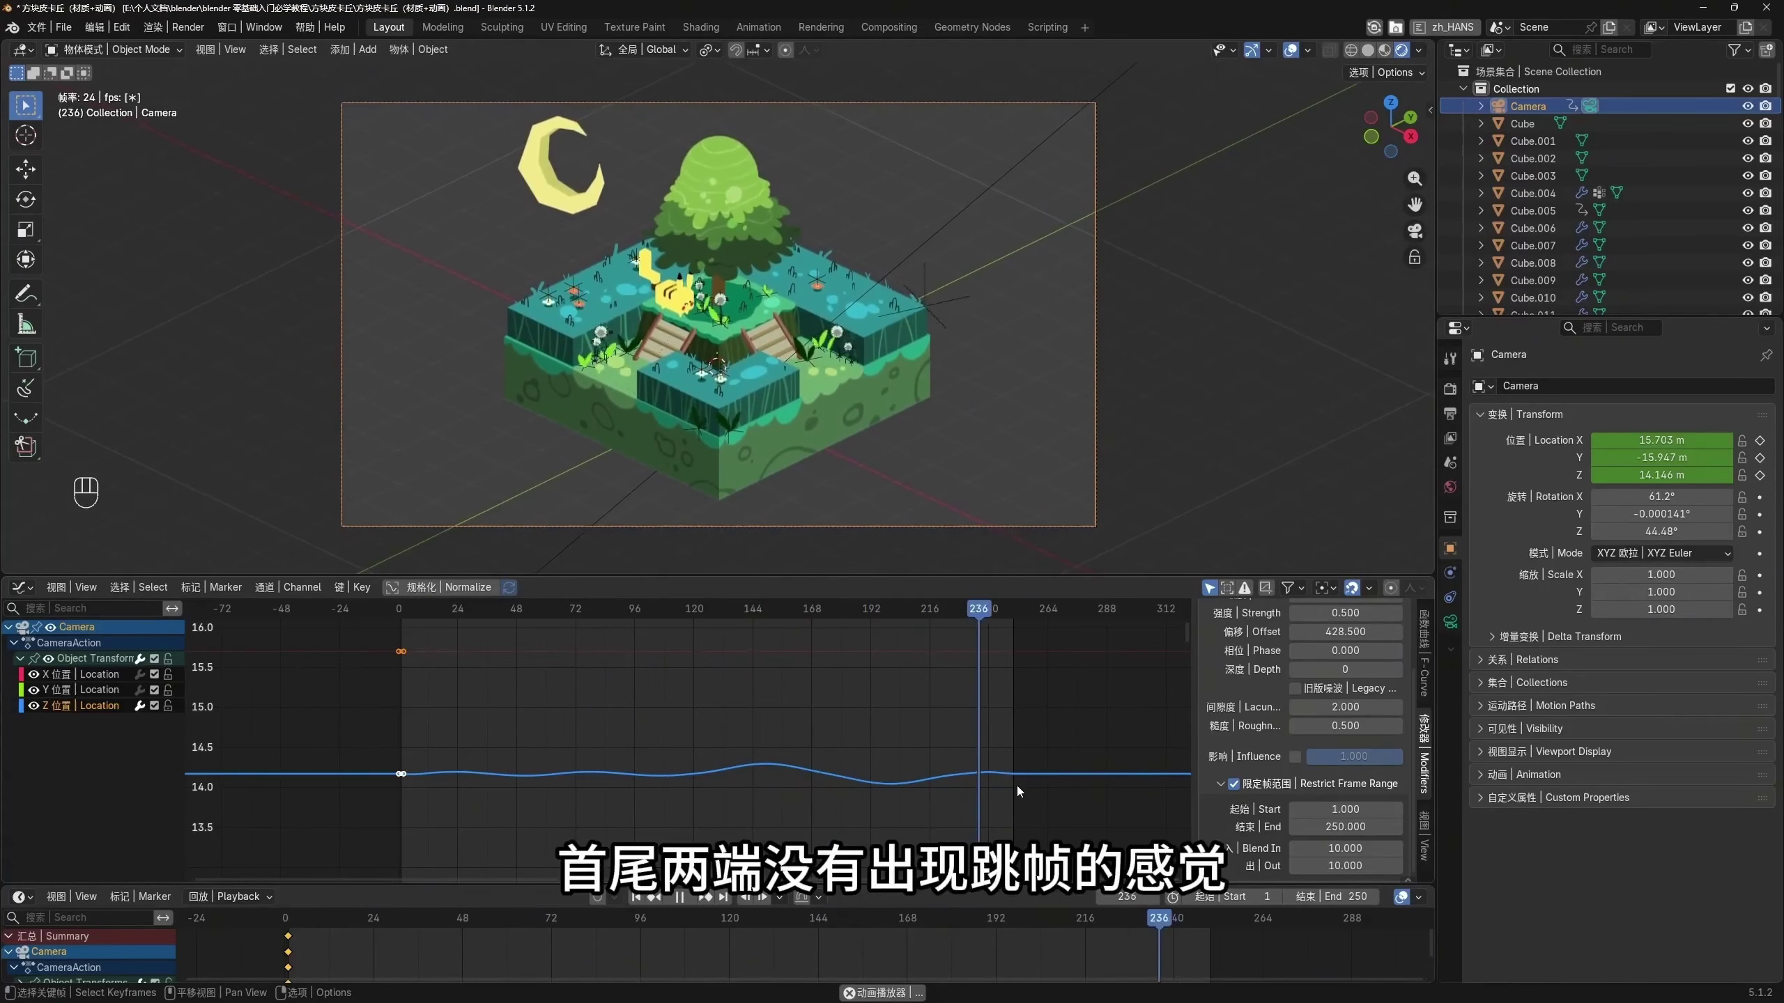
{"action": "key", "text": "space"}
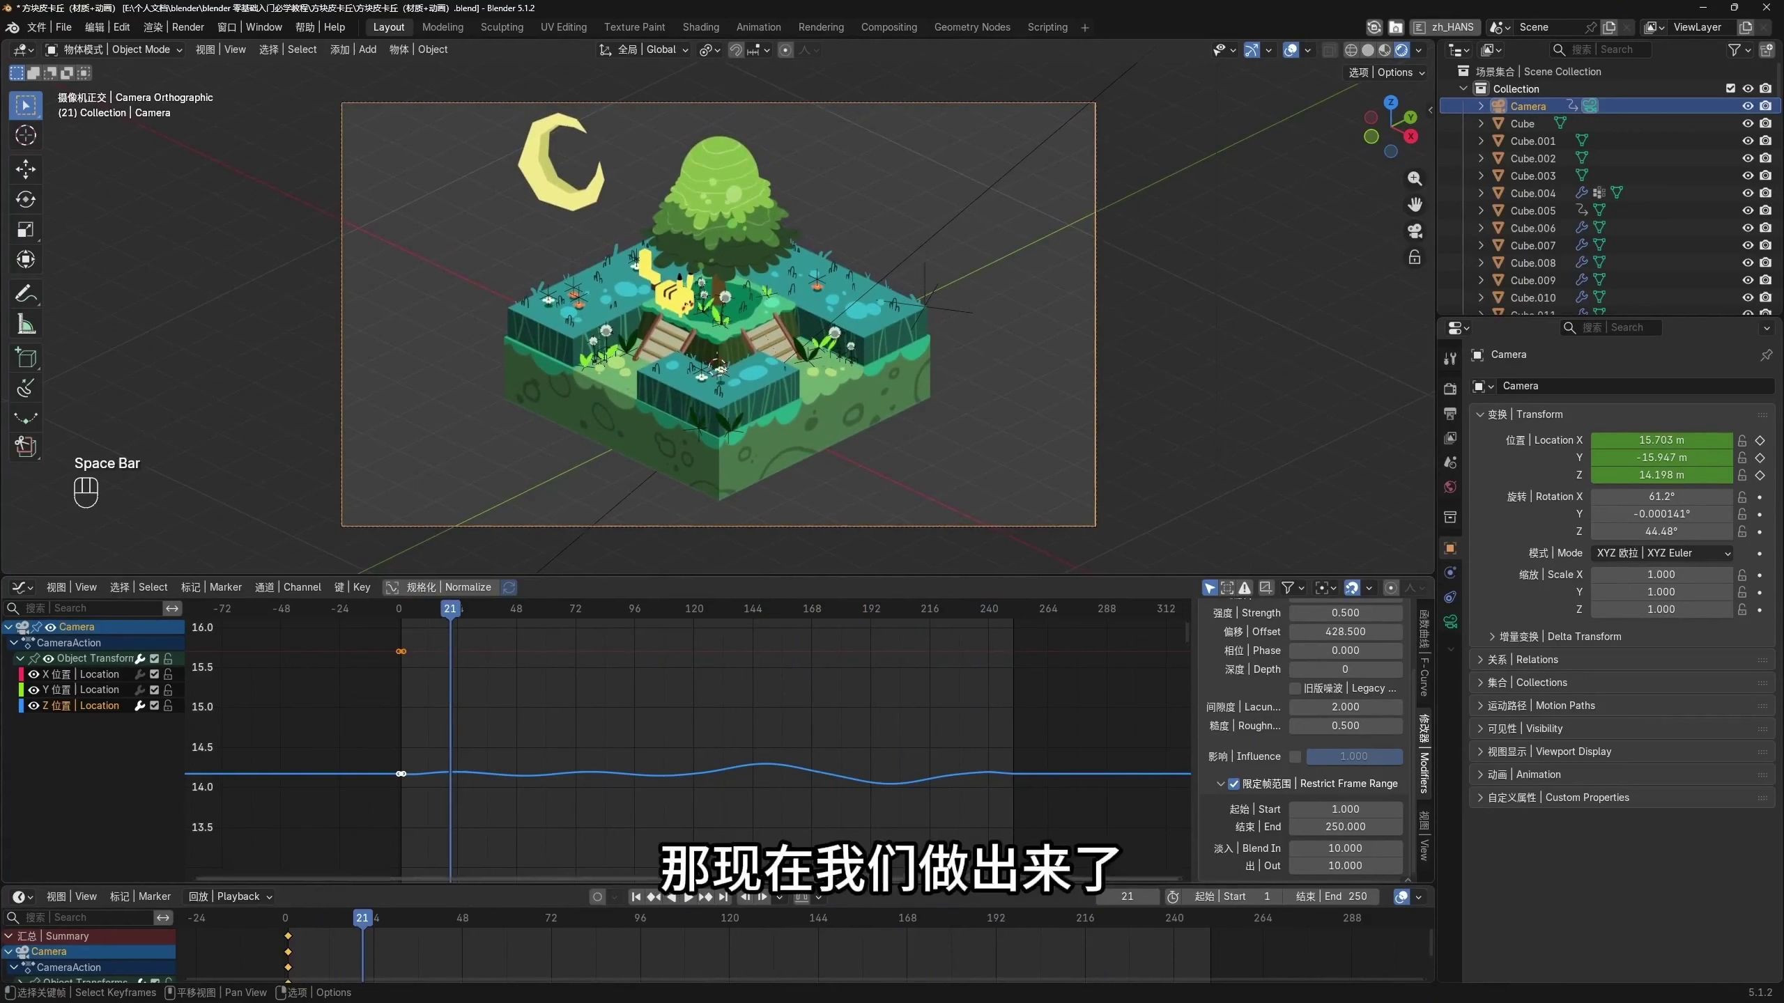
{"action": "mouse_move", "coordinate": [808, 386]}
{"action": "middle_mouse_down"}
{"action": "mouse_move", "coordinate": [855, 416]}
{"action": "mouse_move", "coordinate": [783, 367]}
{"action": "mouse_move", "coordinate": [825, 383]}
{"action": "mouse_move", "coordinate": [786, 312]}
{"action": "mouse_move", "coordinate": [736, 380]}
{"action": "mouse_move", "coordinate": [657, 421]}
{"action": "mouse_move", "coordinate": [816, 417]}
{"action": "middle_mouse_up"}
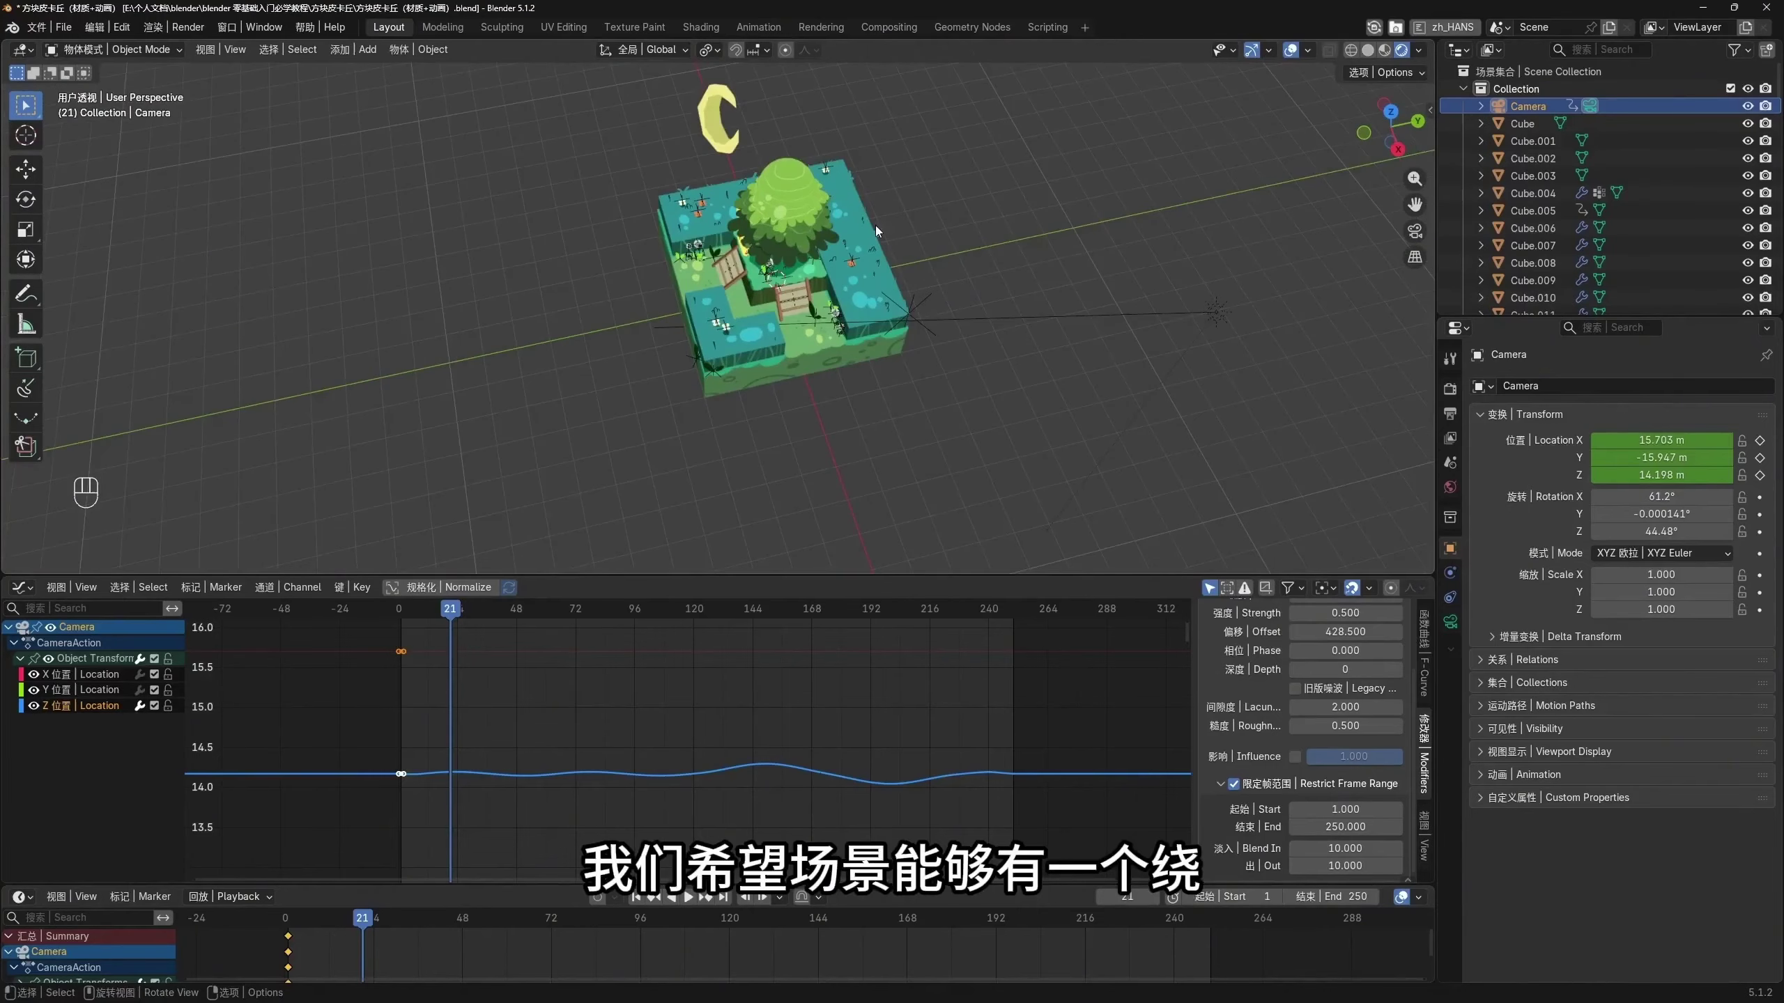
{"action": "middle_click_drag", "start_coordinate": [875, 225], "coordinate": [791, 413]}
{"action": "key", "text": "KP_0"}
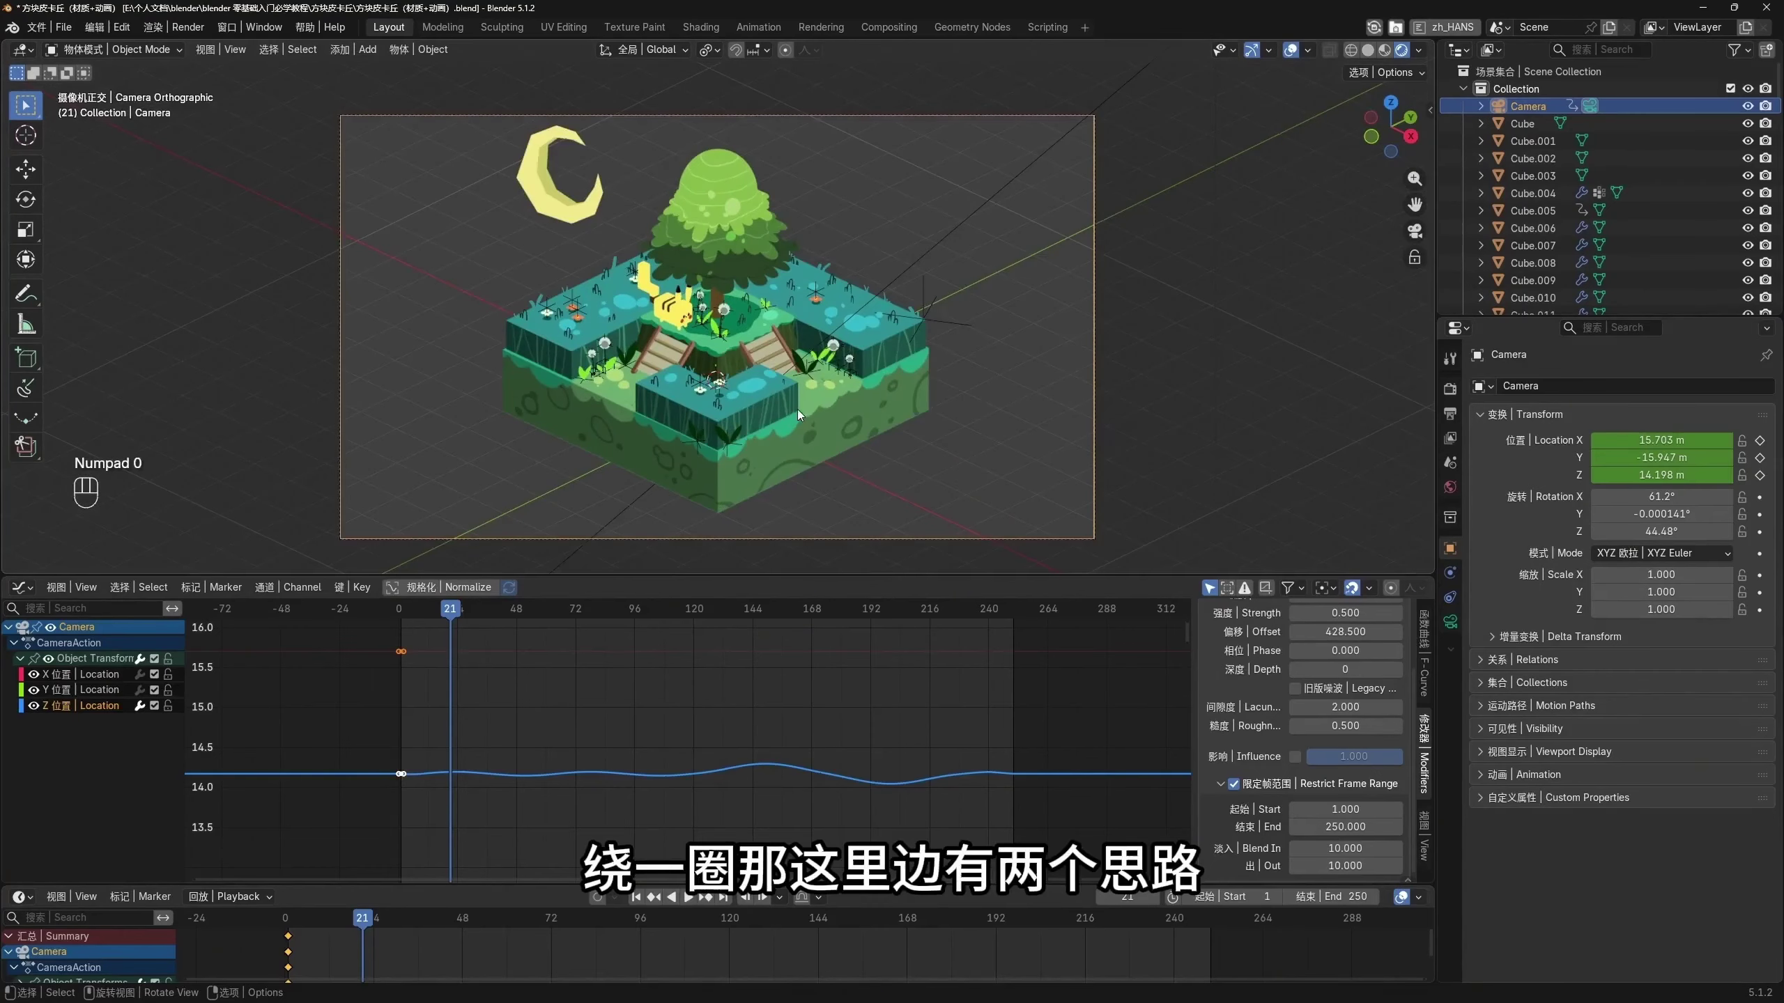
{"action": "left_click", "coordinate": [798, 412]}
{"action": "key", "text": "r"}
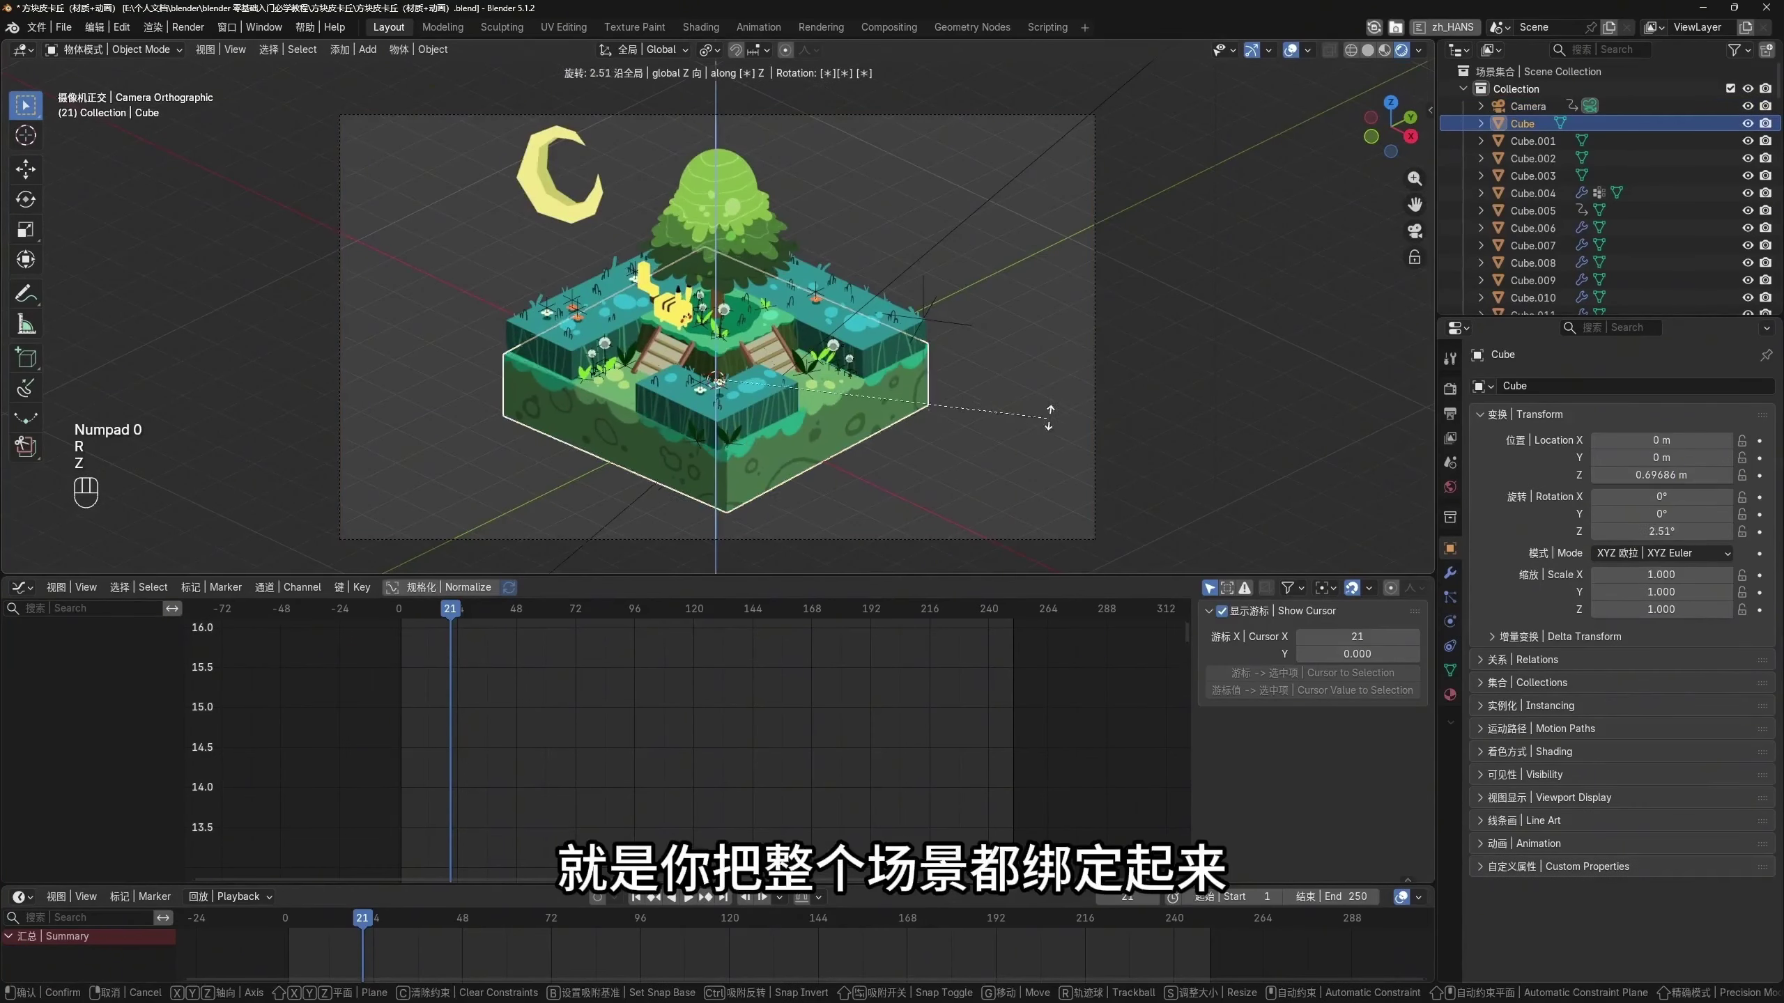
{"action": "key", "text": "z"}
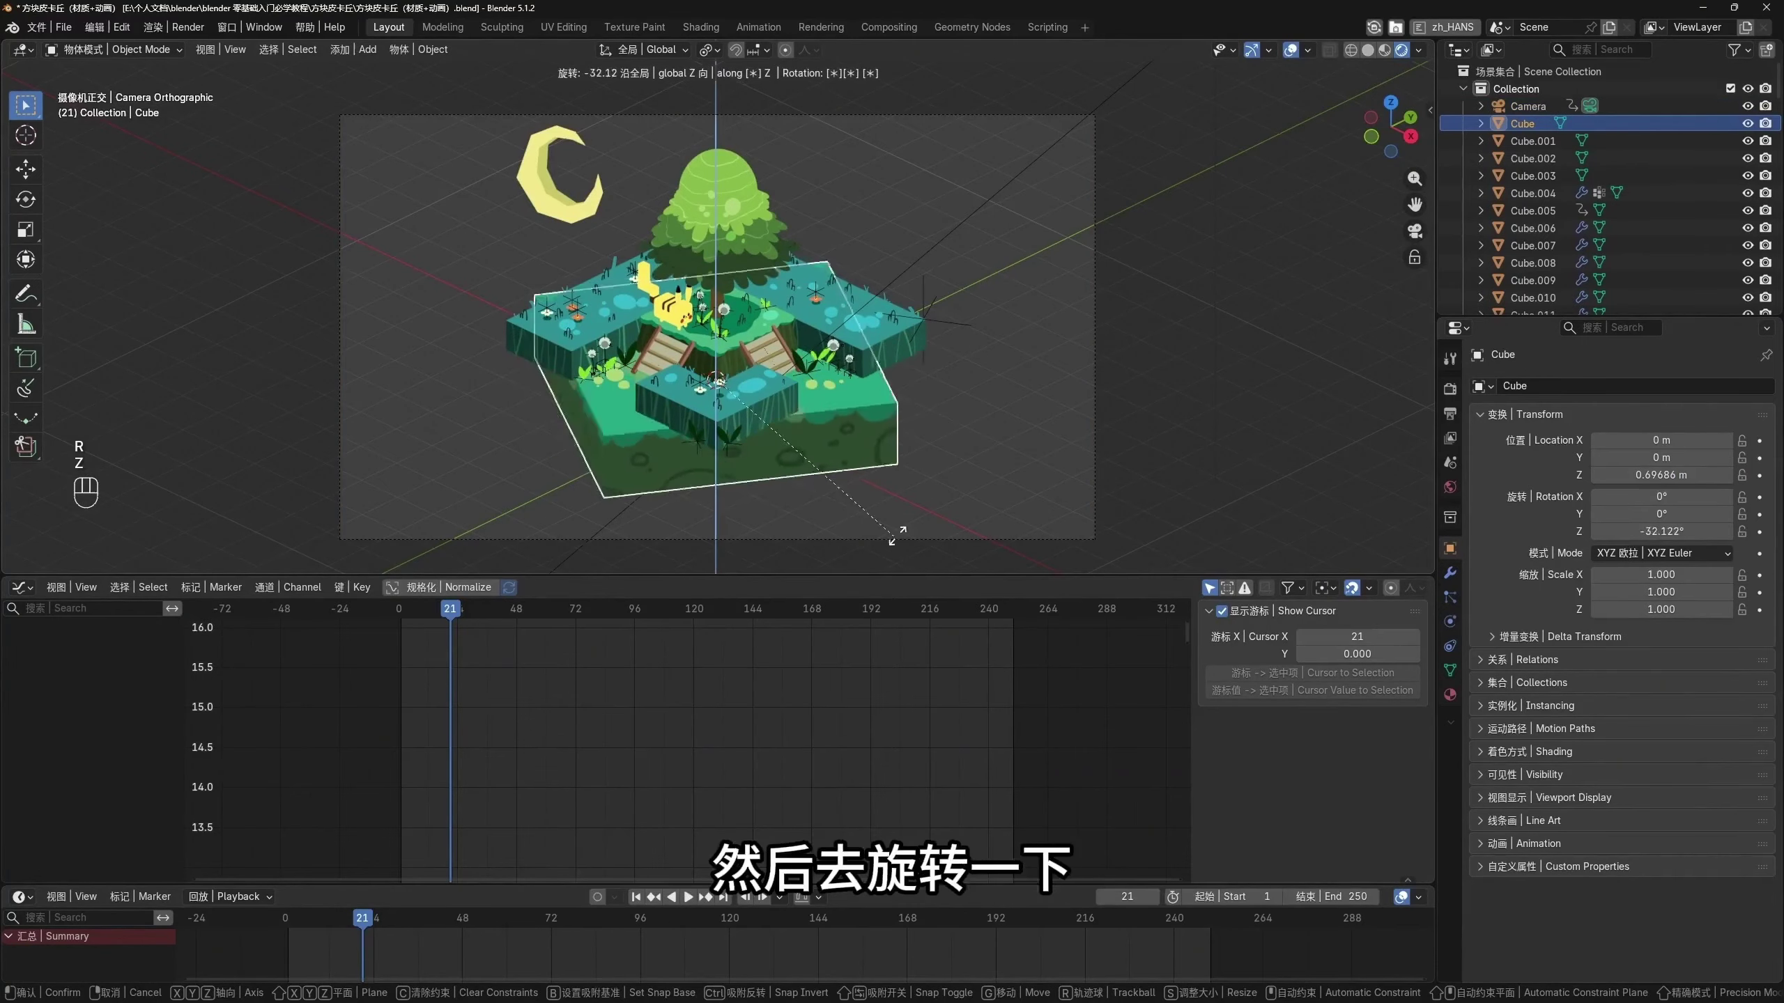
{"action": "right_click", "coordinate": [944, 326]}
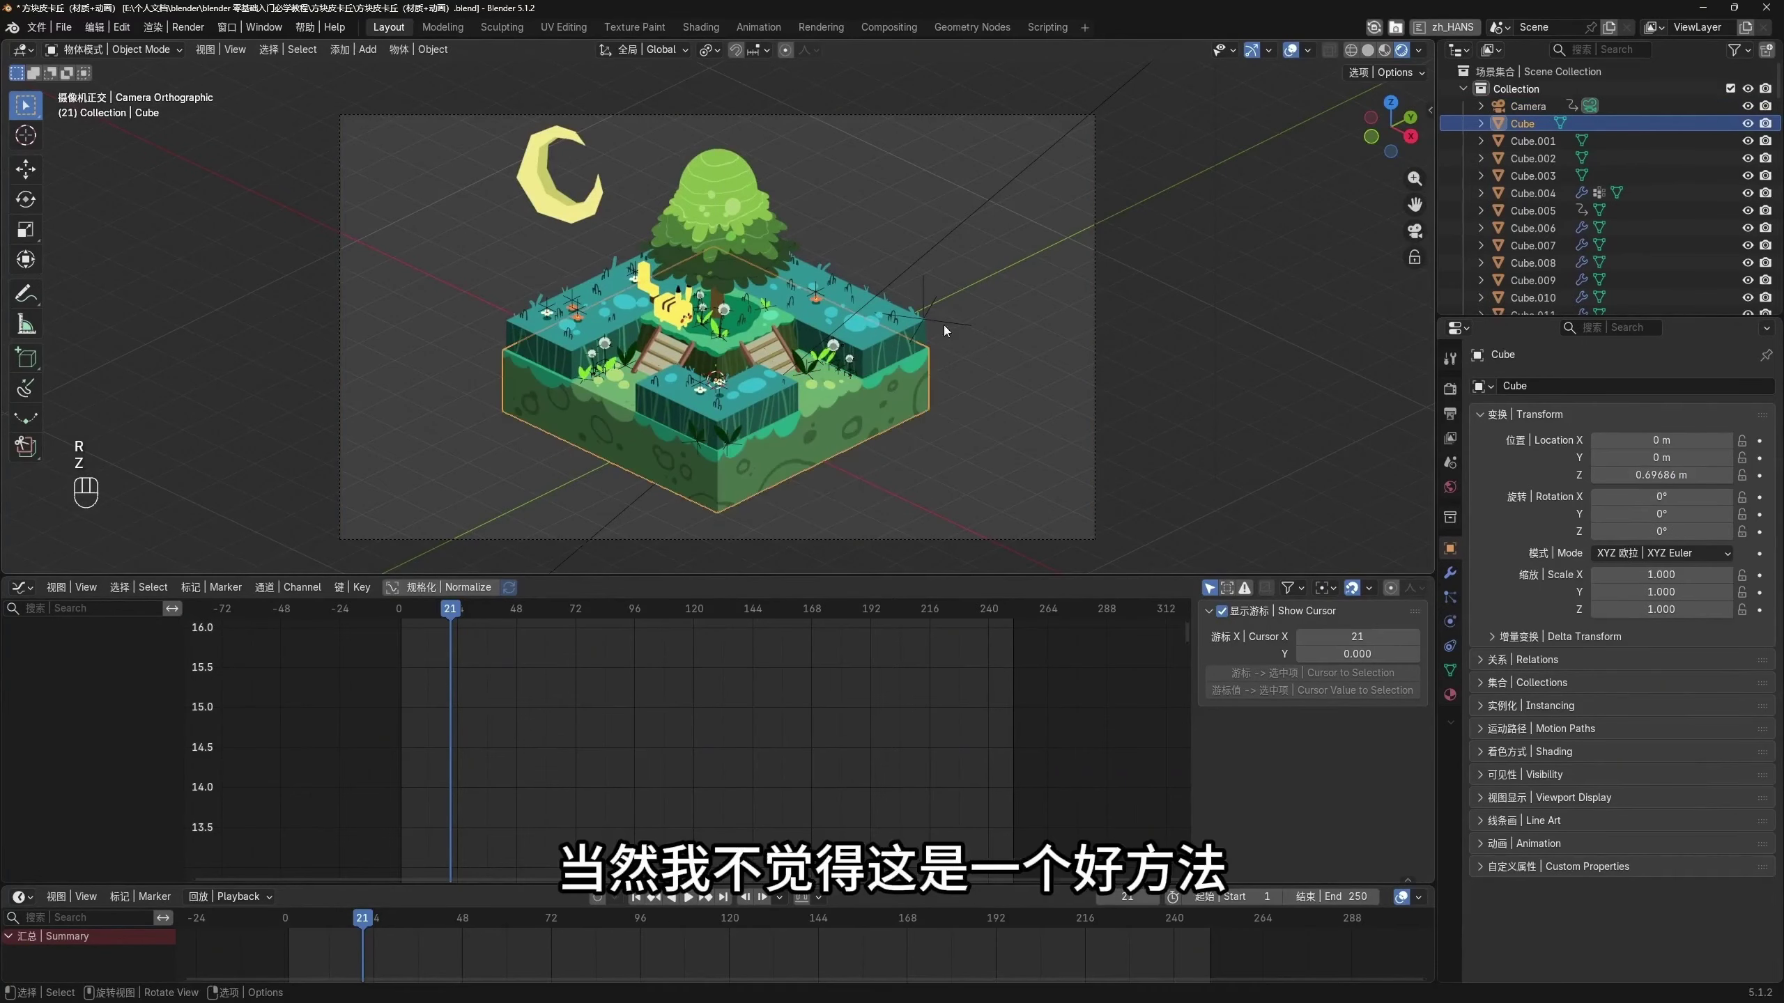
{"action": "left_click", "coordinate": [964, 443]}
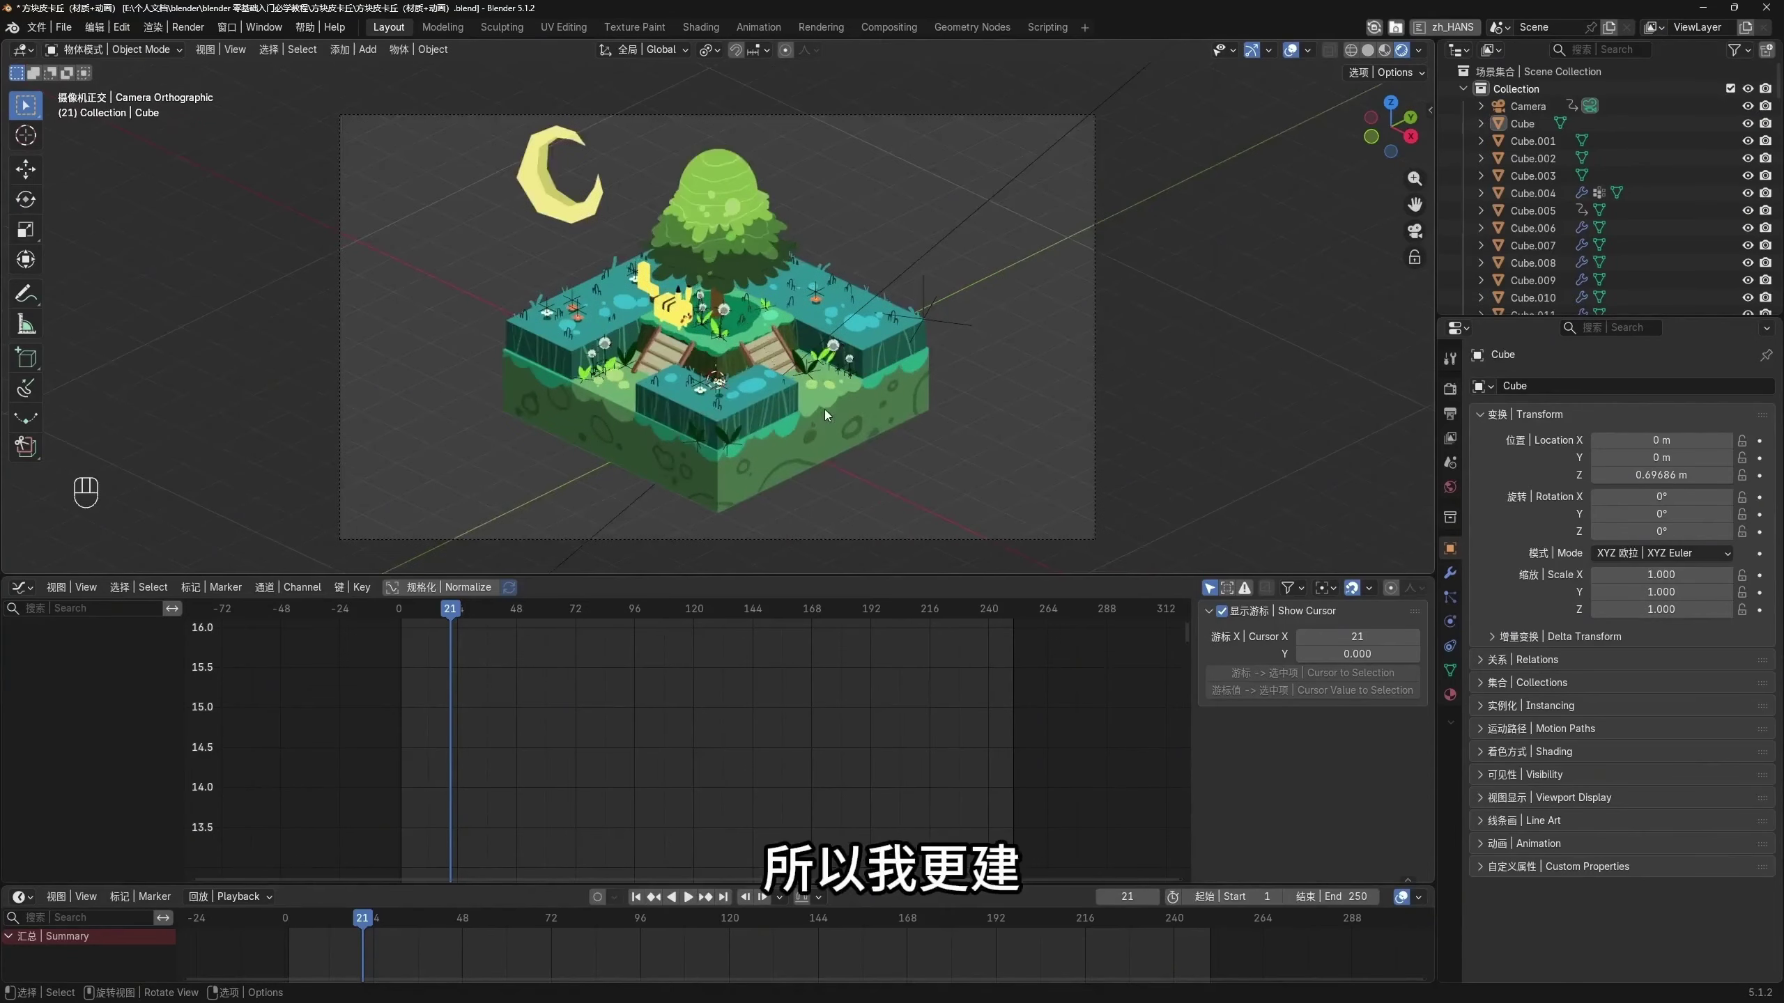
Snap the 3D cursor to the world origin and check its position beneath the scene's base
{"action": "scroll", "coordinate": [824, 410], "scroll_direction": "down", "scroll_amount": 2}
{"action": "middle_click_drag", "start_coordinate": [803, 373], "coordinate": [881, 287]}
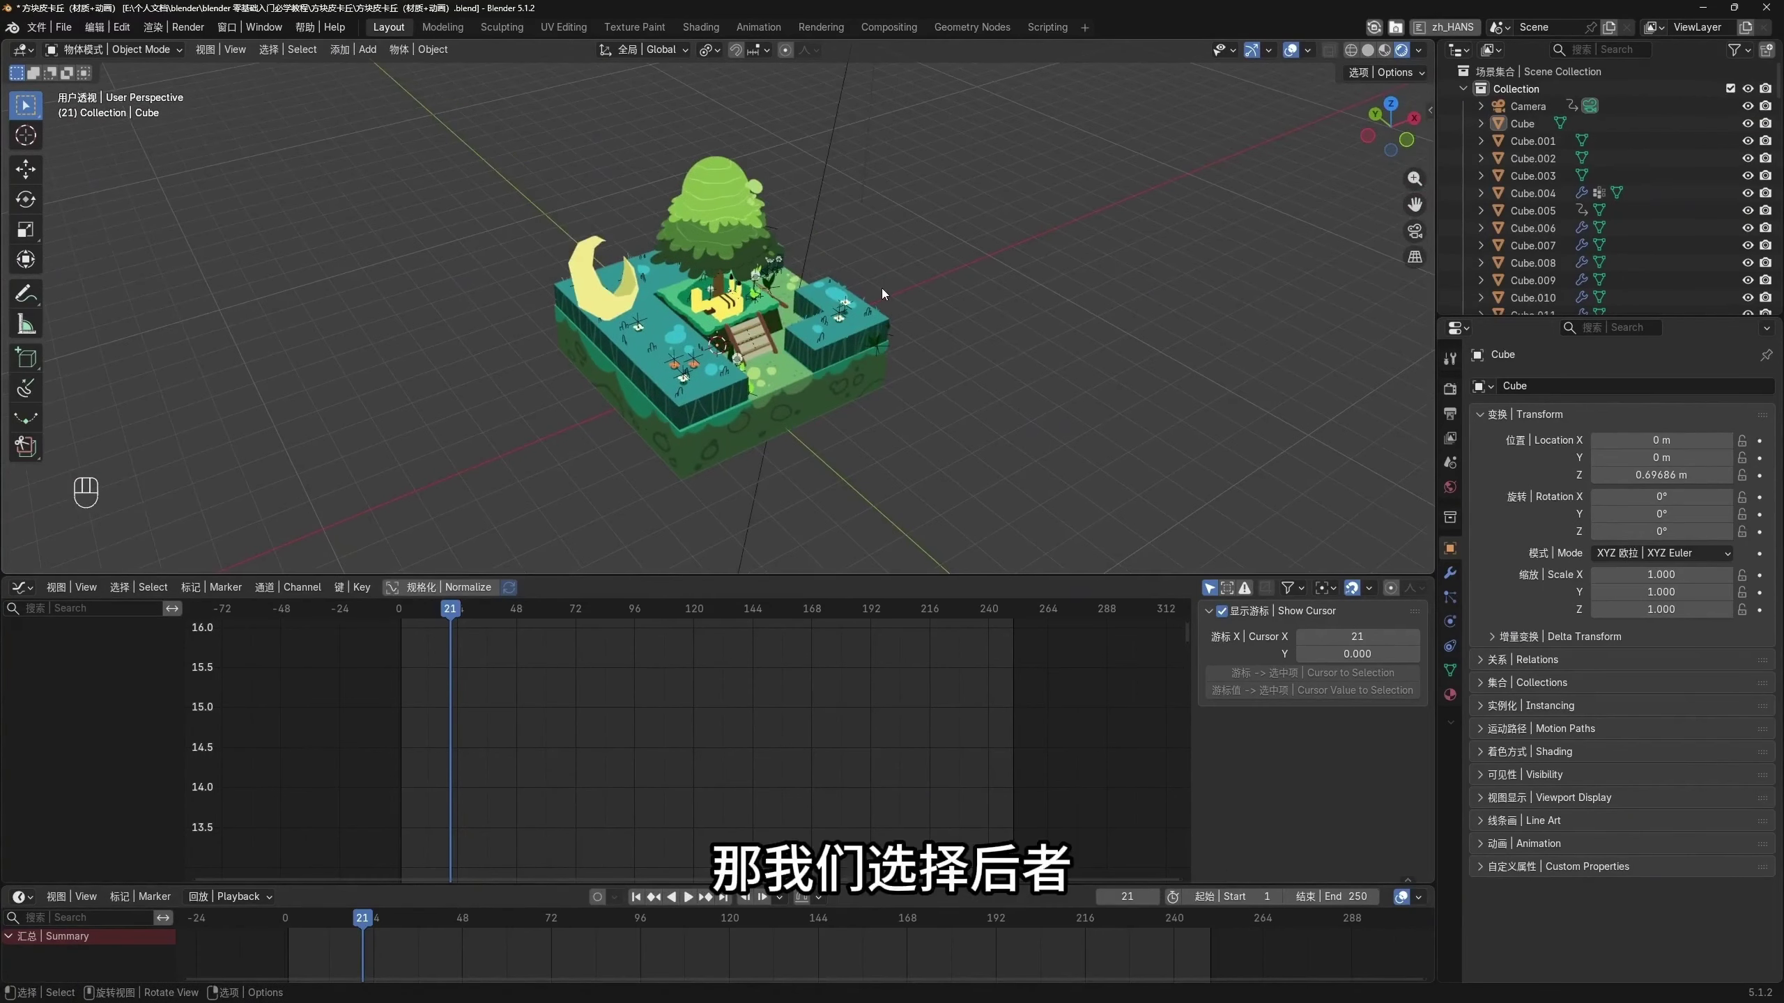
{"action": "key", "text": "shift+s"}
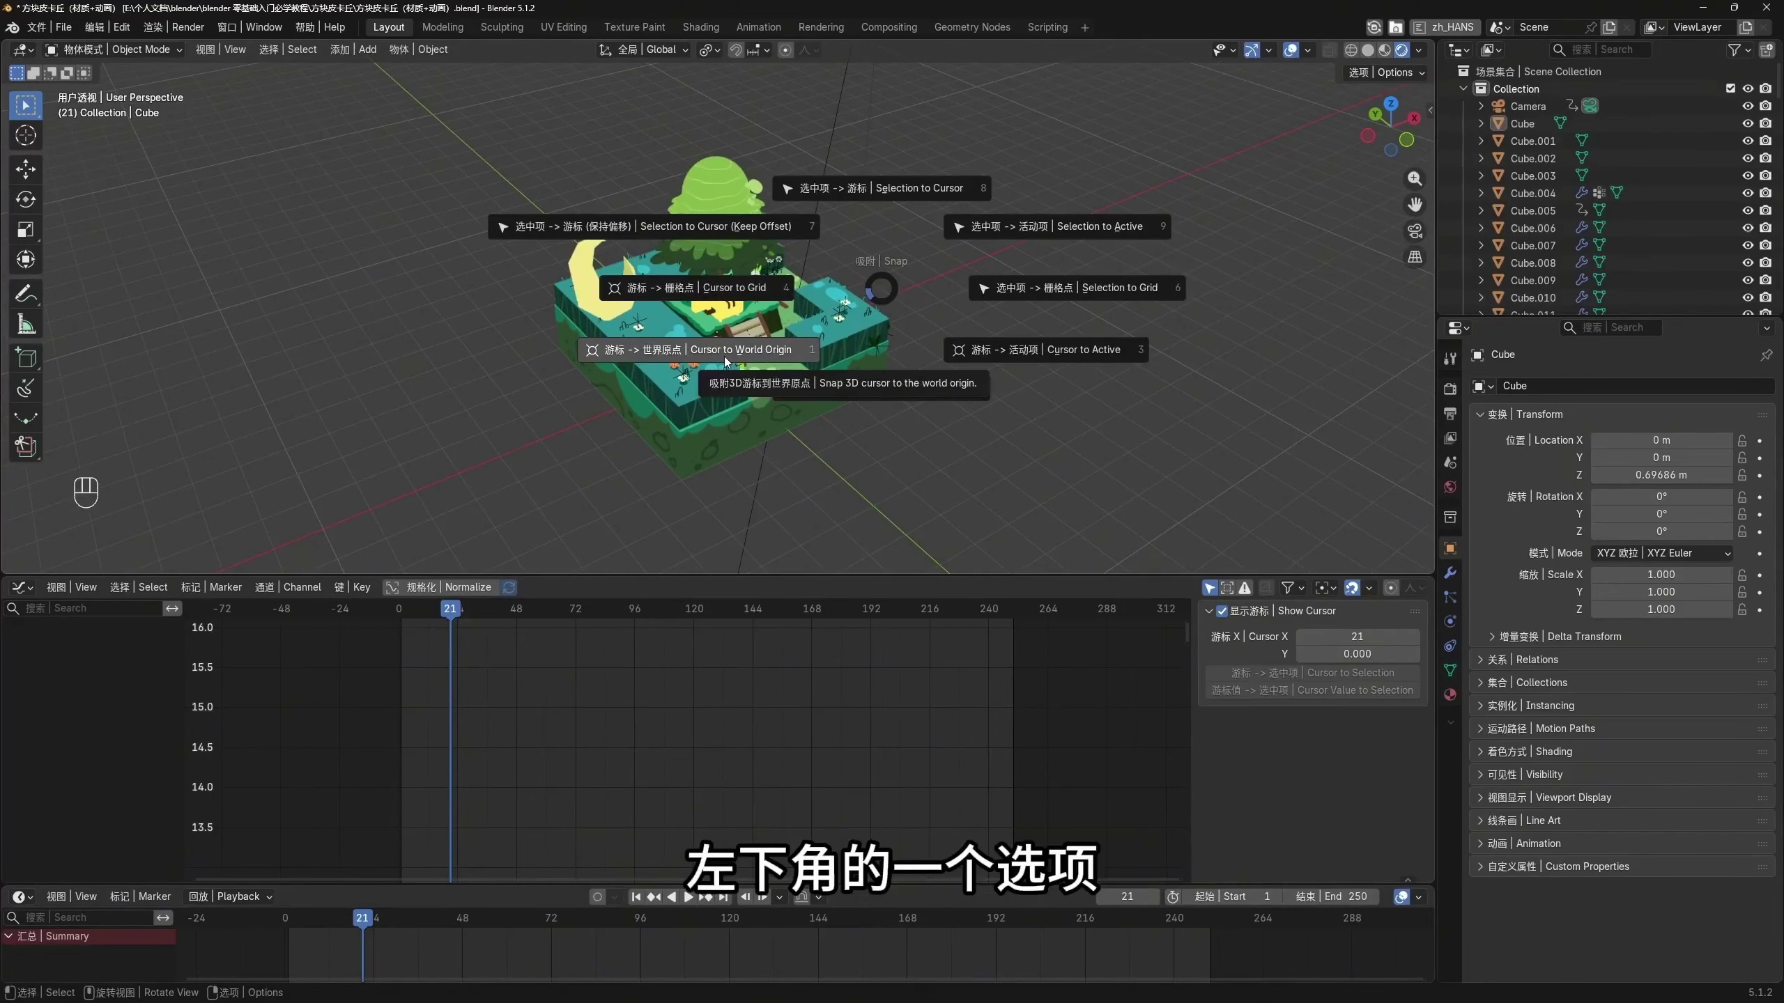
{"action": "left_click", "coordinate": [801, 350]}
{"action": "middle_click_drag", "start_coordinate": [783, 420], "coordinate": [844, 224]}
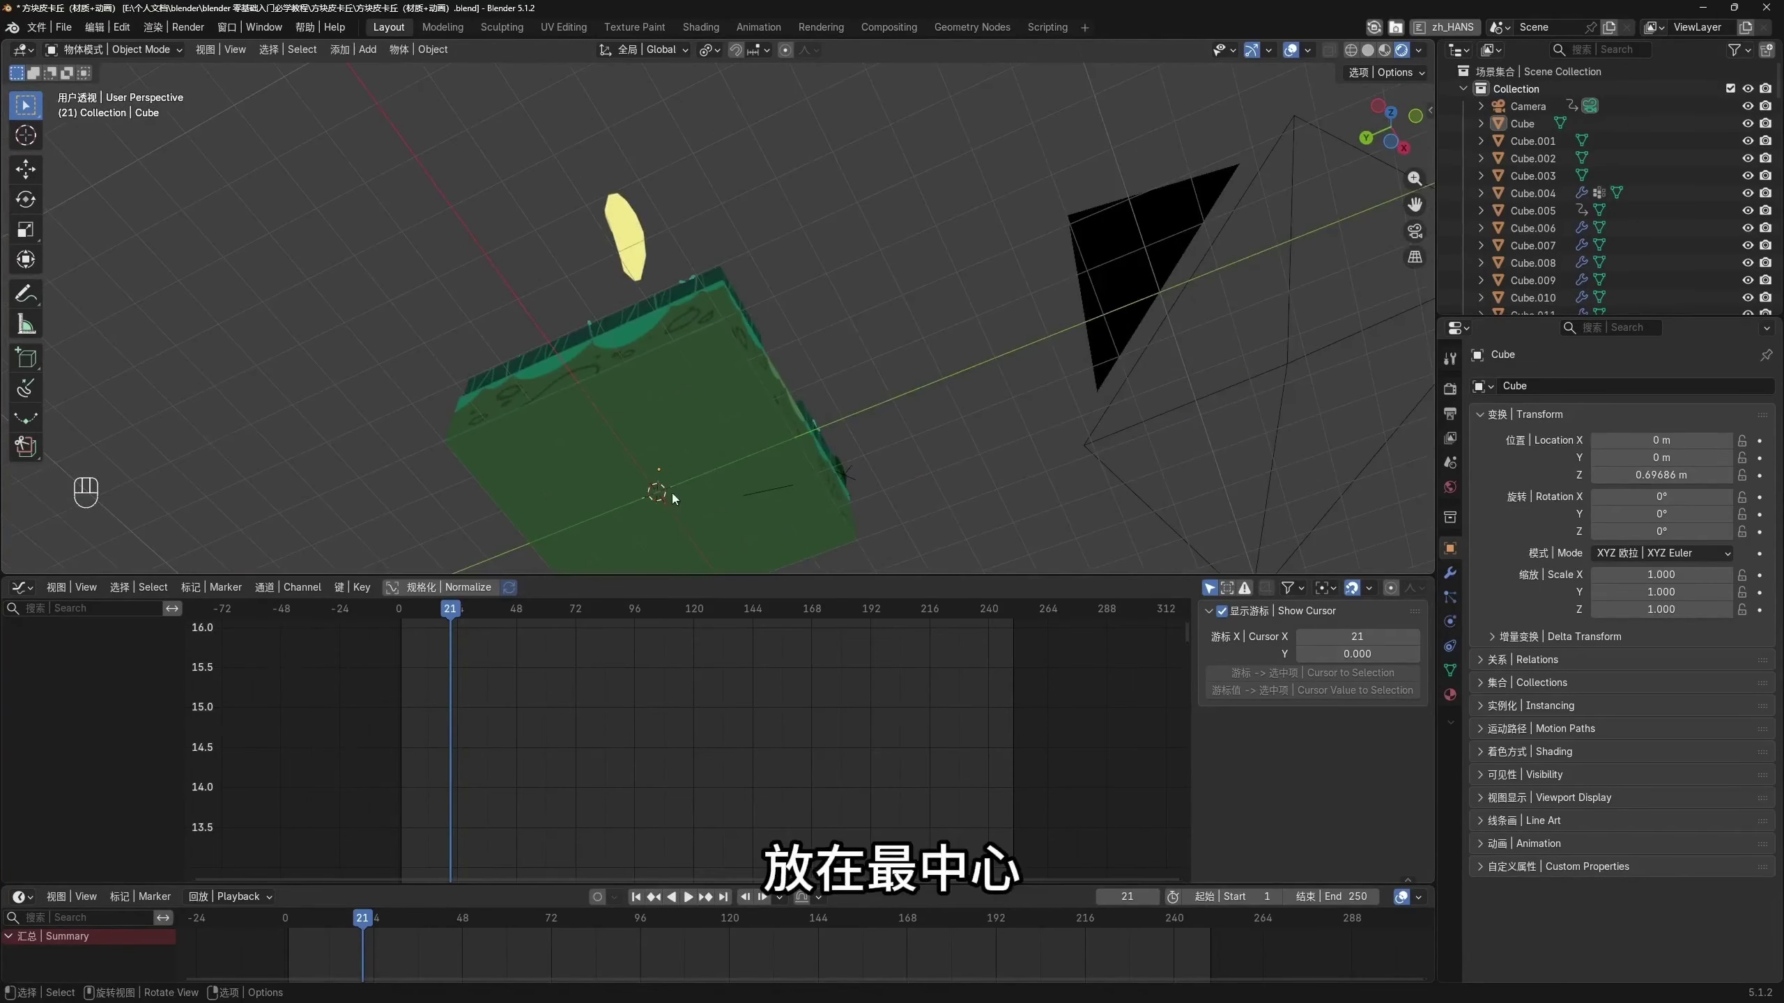
{"action": "scroll", "coordinate": [672, 493], "scroll_direction": "down", "scroll_amount": 8}
Add a Bézier circle at the world origin, scale it up about 6.6 times and apply its scale
{"action": "mouse_move", "coordinate": [759, 400]}
{"action": "middle_mouse_down"}
{"action": "mouse_move", "coordinate": [823, 432]}
{"action": "mouse_move", "coordinate": [773, 368]}
{"action": "middle_mouse_up"}
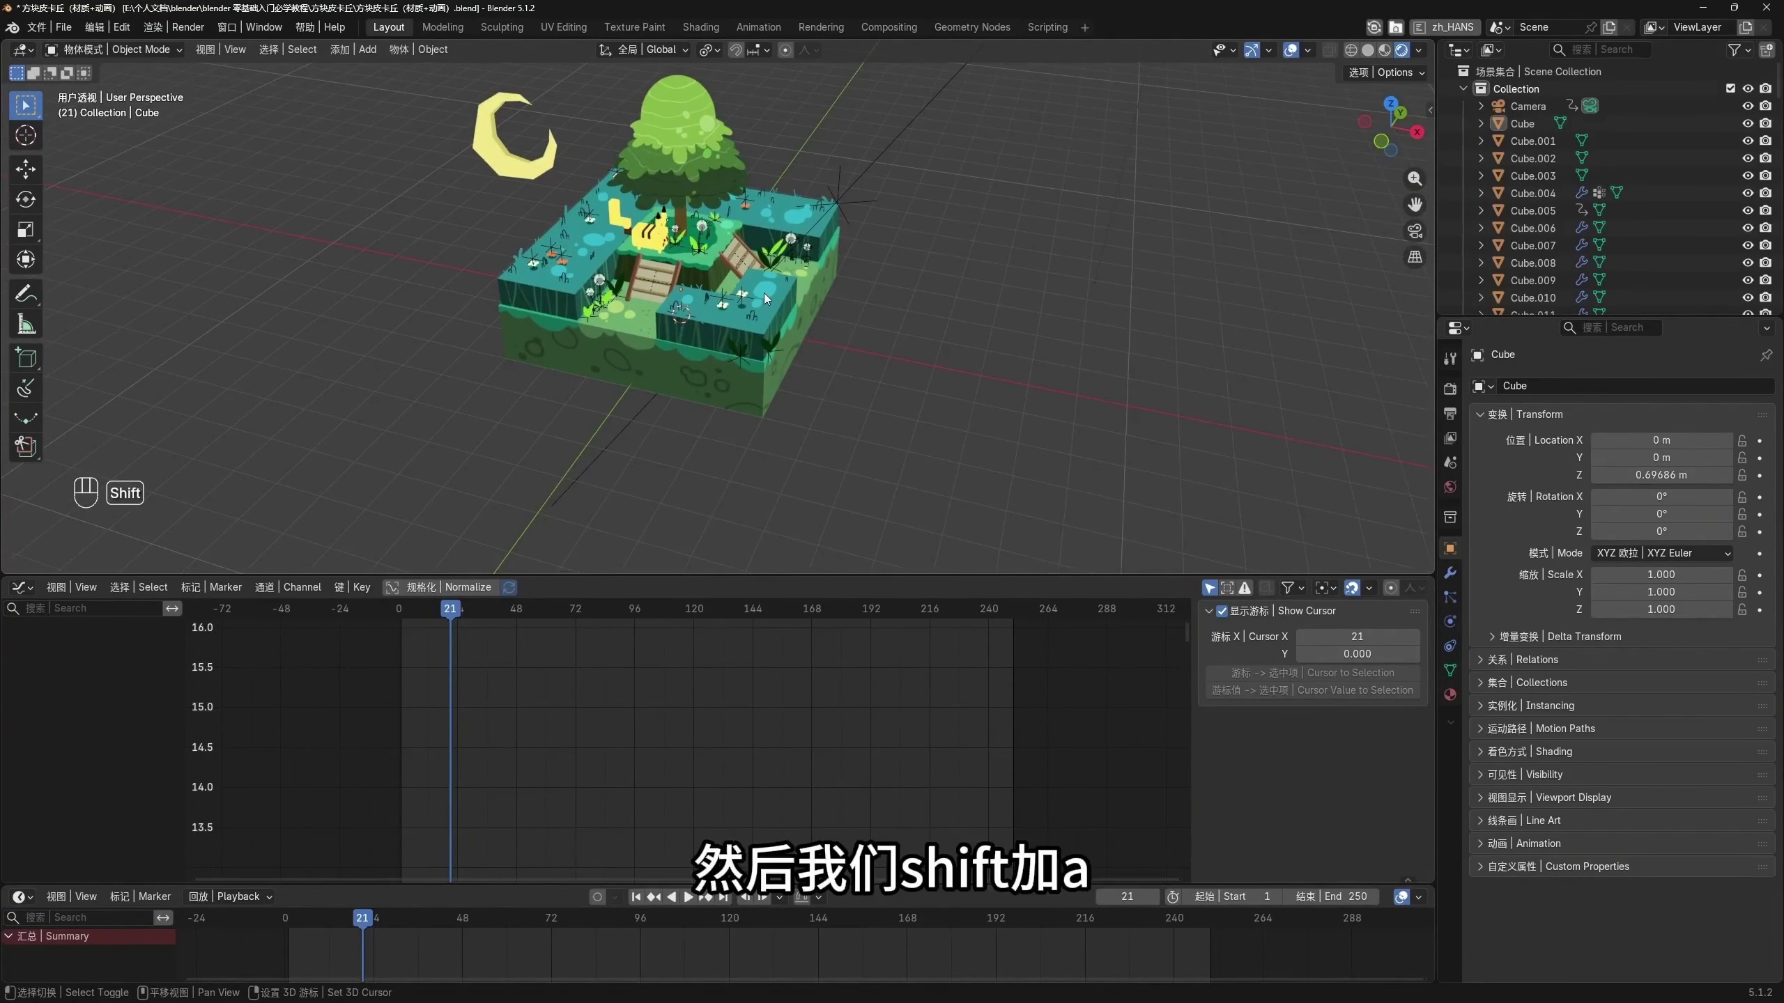
{"action": "key", "text": "shift+a"}
{"action": "mouse_move", "coordinate": [764, 293]}
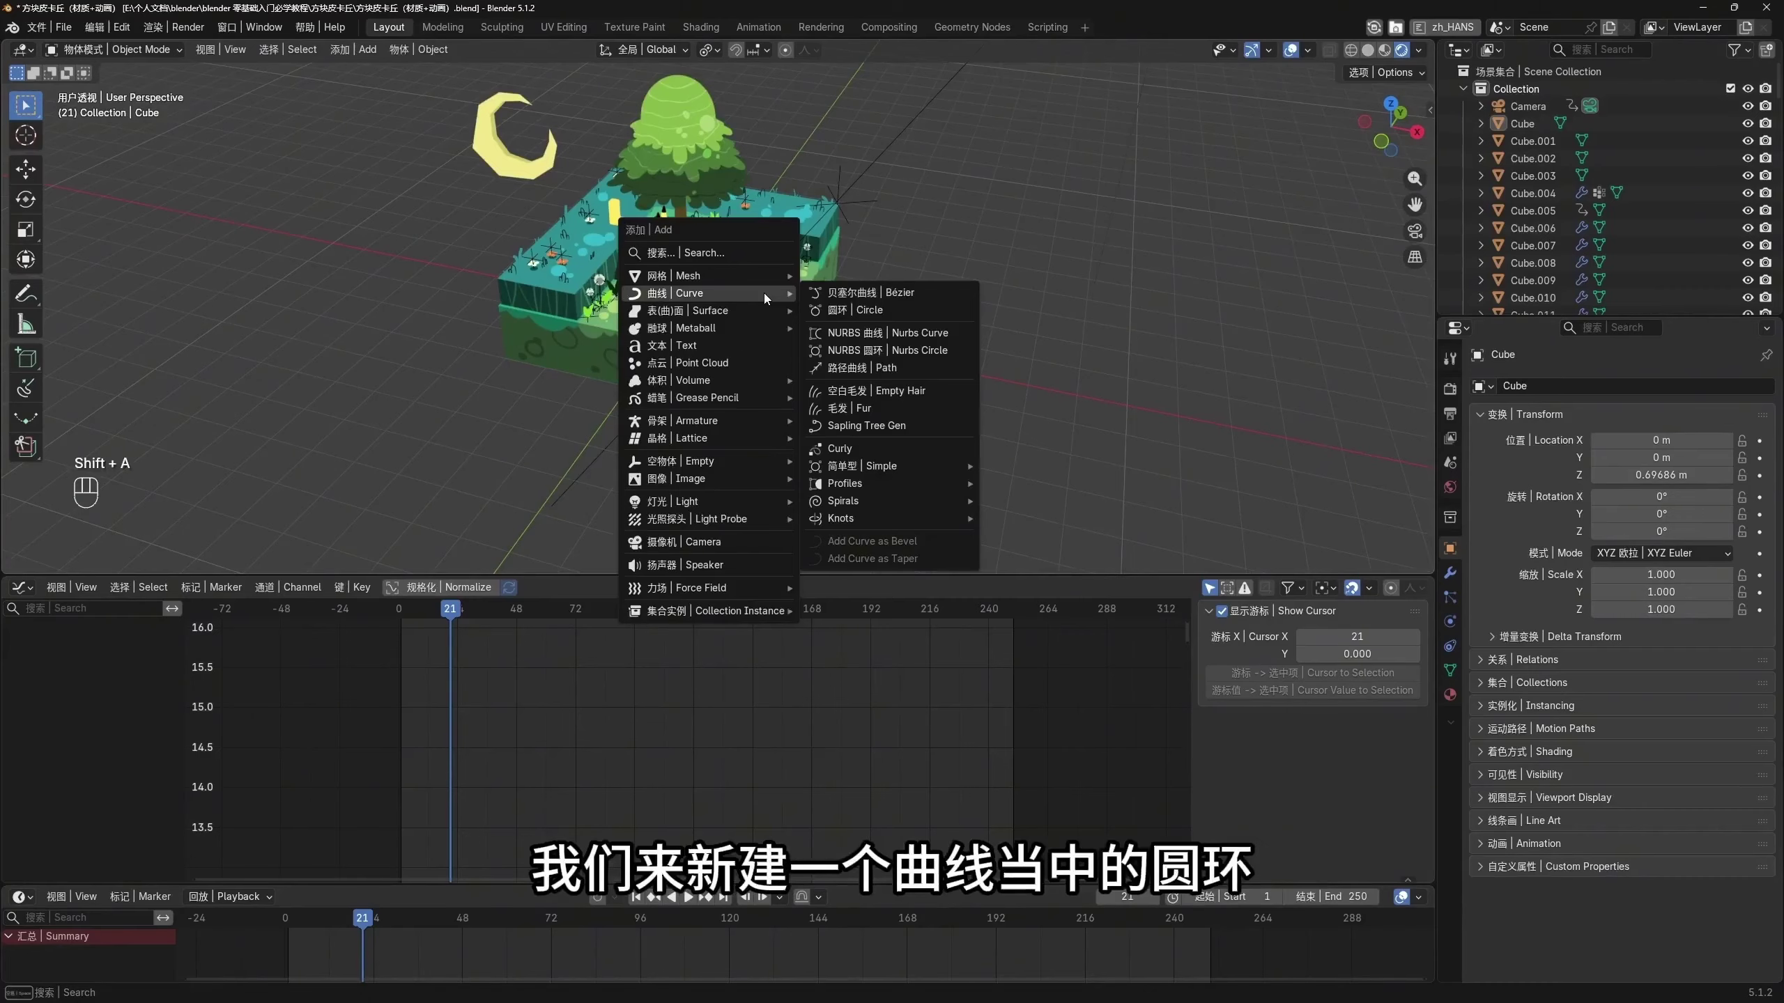
{"action": "left_click", "coordinate": [858, 312]}
{"action": "key", "text": "s"}
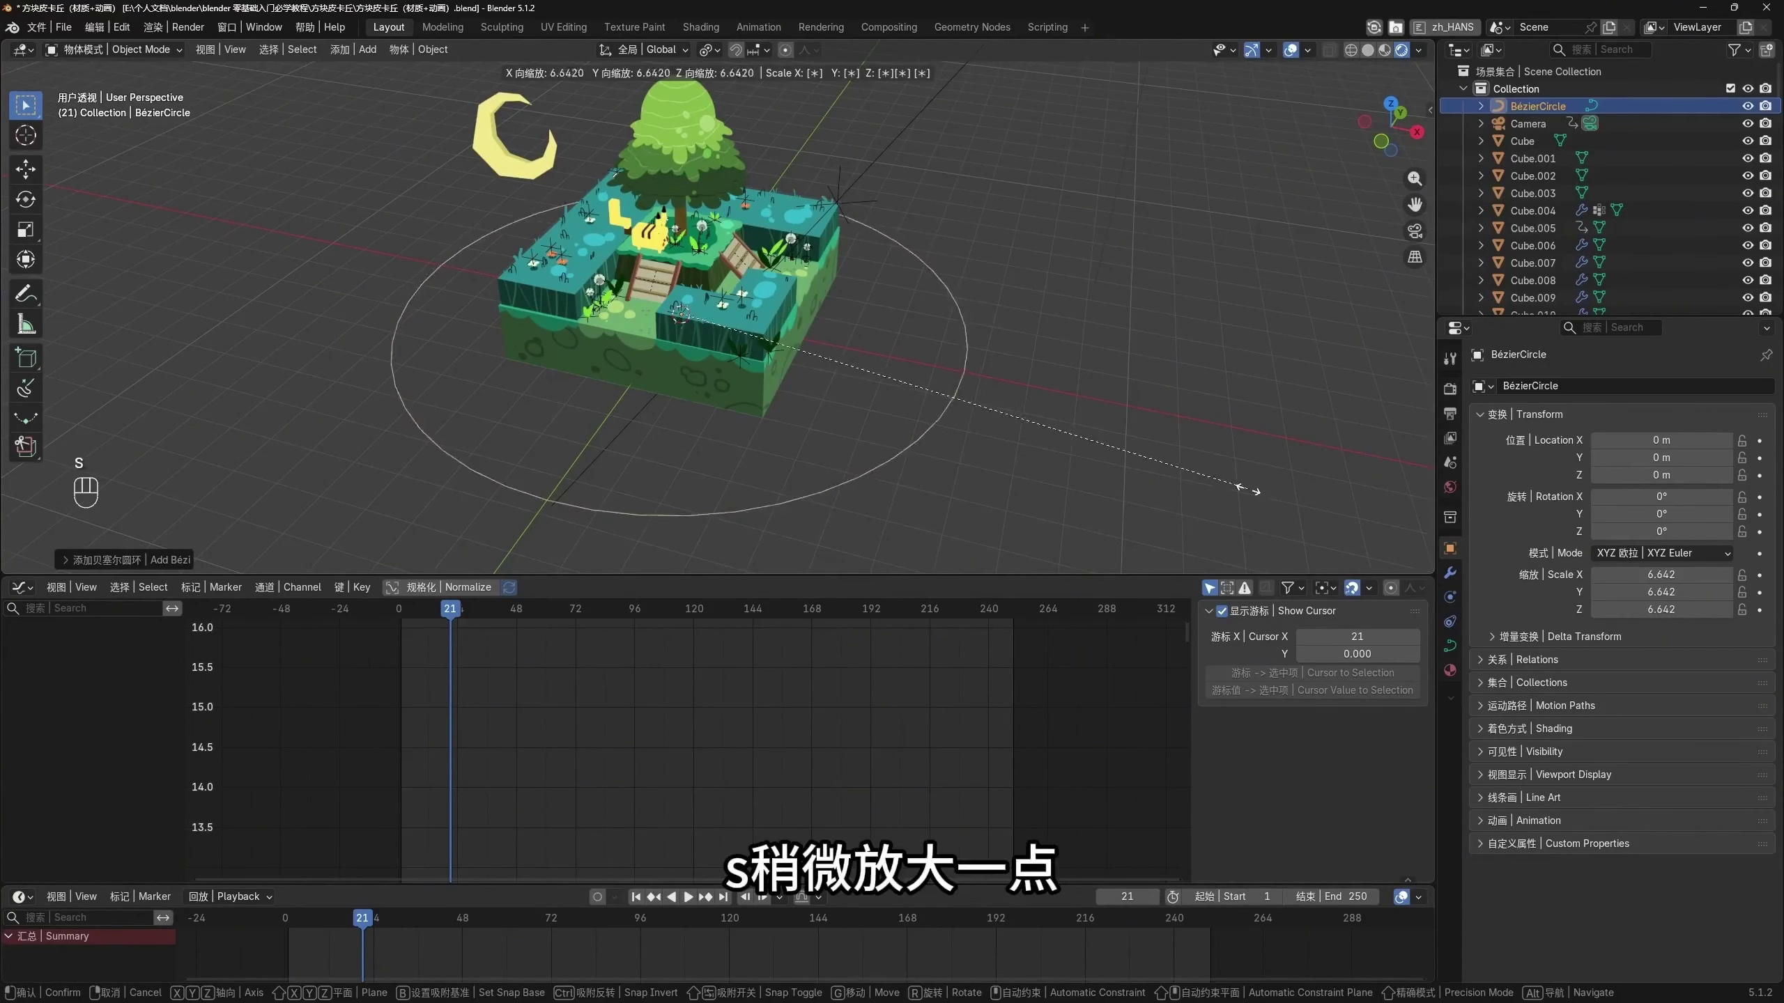
{"action": "left_click", "coordinate": [1248, 488]}
{"action": "key", "text": "ctrl+a"}
{"action": "left_click", "coordinate": [1034, 331]}
Parent the camera to the Bézier circle using the Object option
{"action": "scroll", "coordinate": [984, 377], "scroll_direction": "down", "scroll_amount": 4}
{"action": "middle_click_drag", "start_coordinate": [839, 377], "coordinate": [1079, 301]}
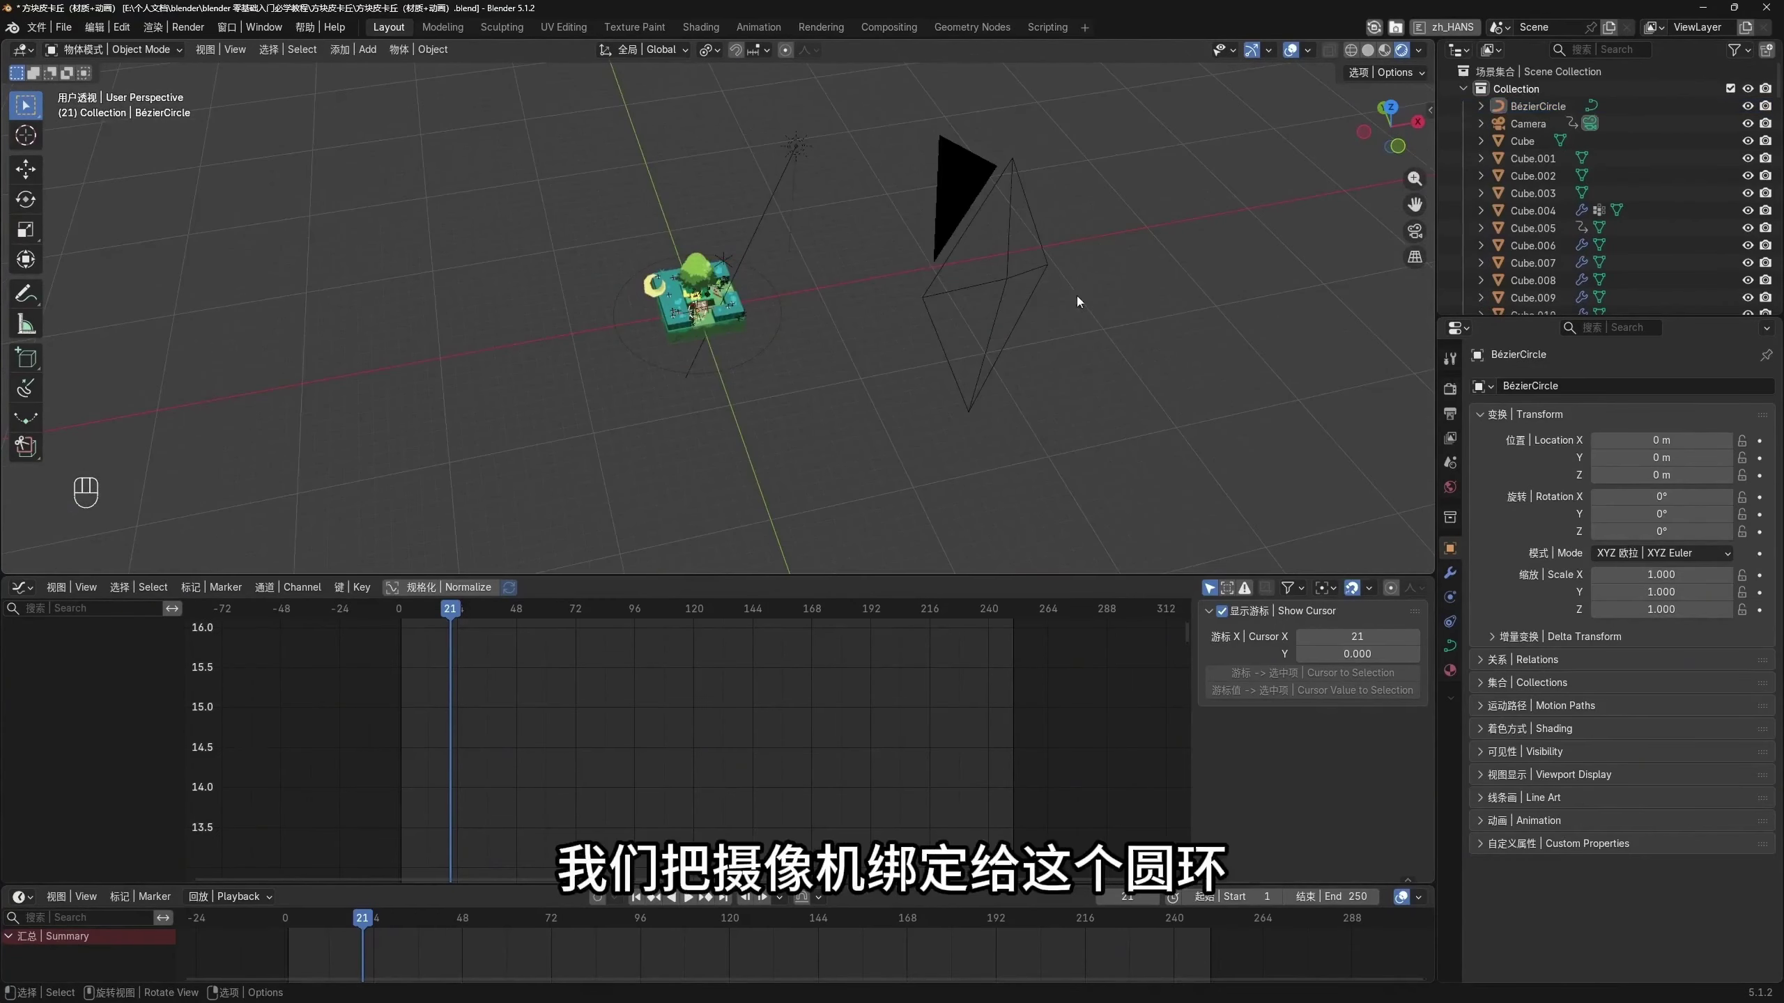
{"action": "left_click", "coordinate": [1020, 275]}
{"action": "left_click", "coordinate": [712, 246], "text": "shift"}
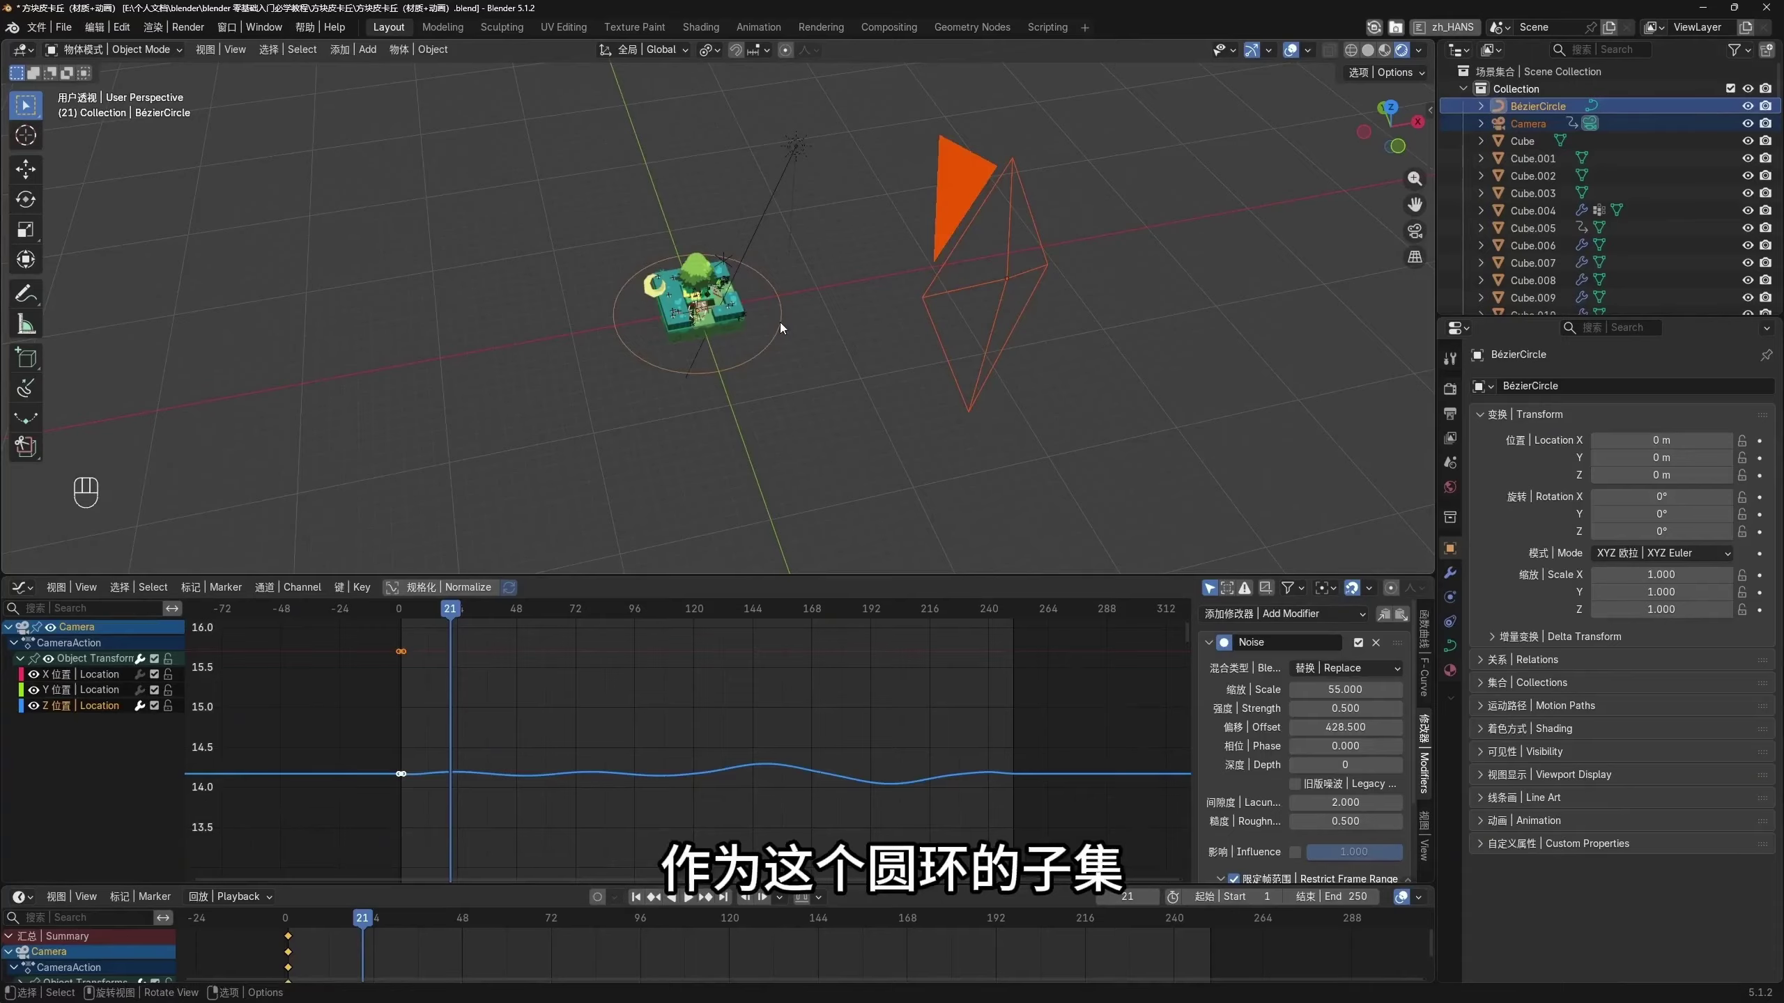
{"action": "key", "text": "ctrl+p"}
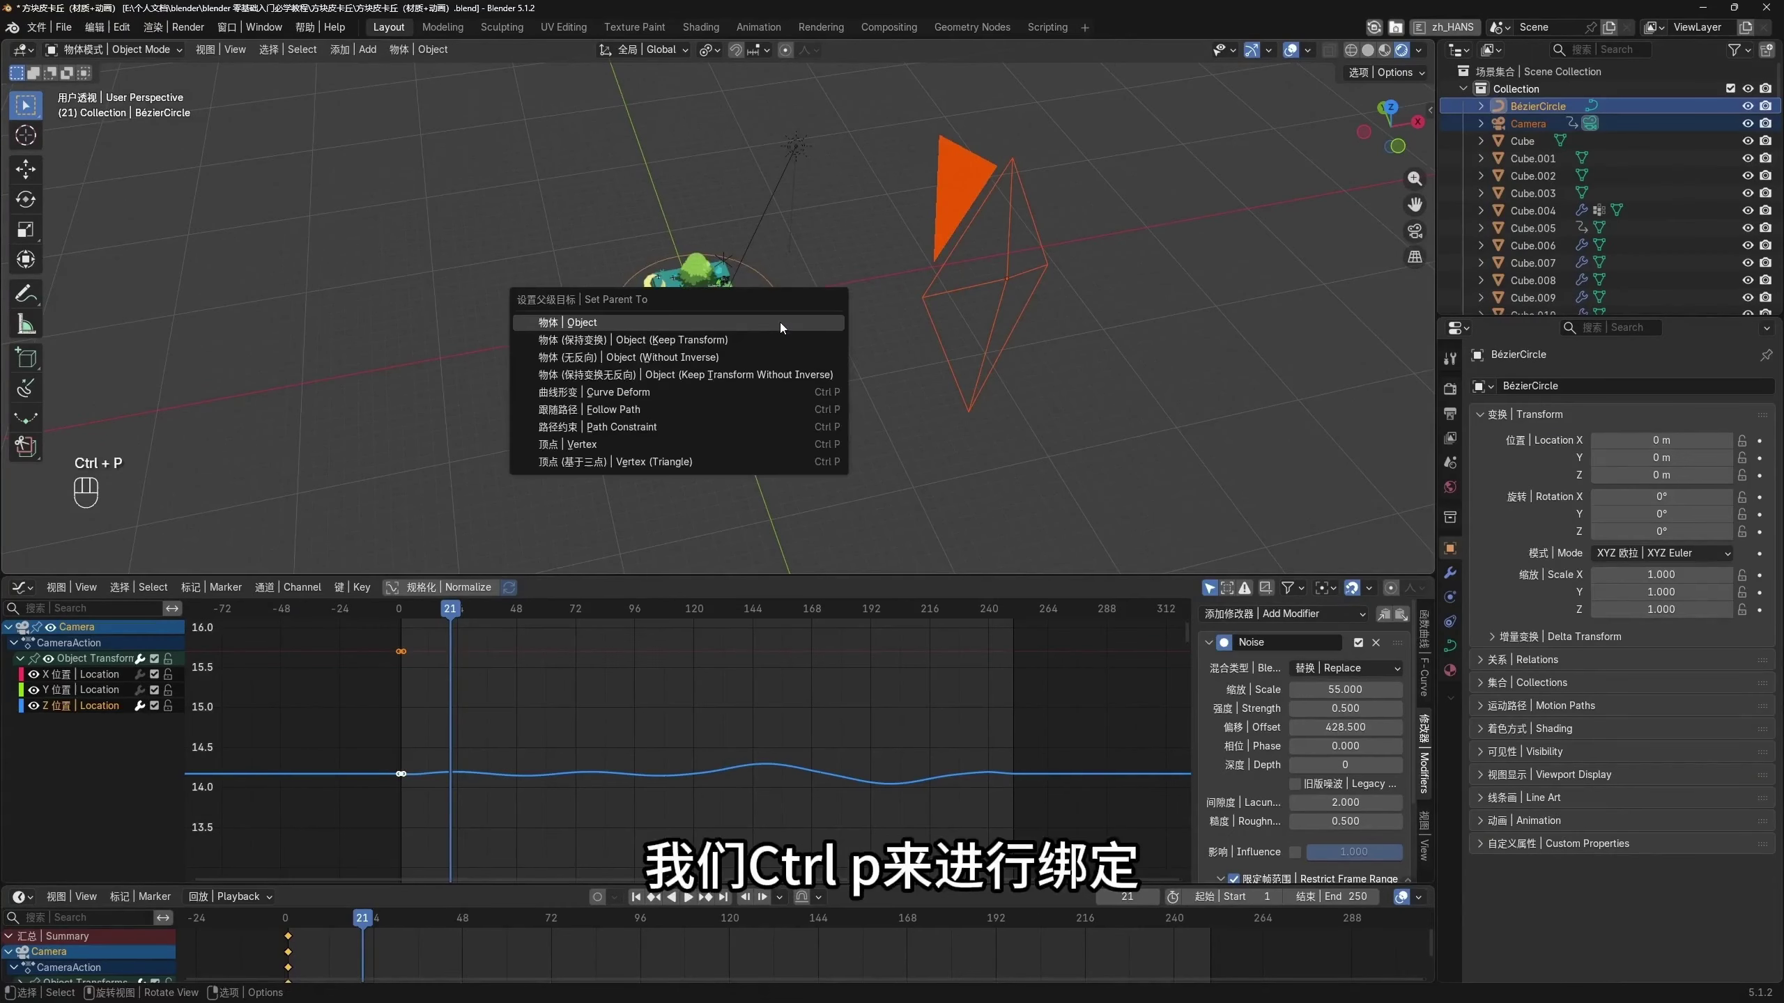
{"action": "left_click", "coordinate": [780, 322]}
Test rotating the Bézier circle about the Z axis in both perspective and camera view to see how the camera orbits the scene
{"action": "middle_click_drag", "start_coordinate": [775, 326], "coordinate": [984, 402]}
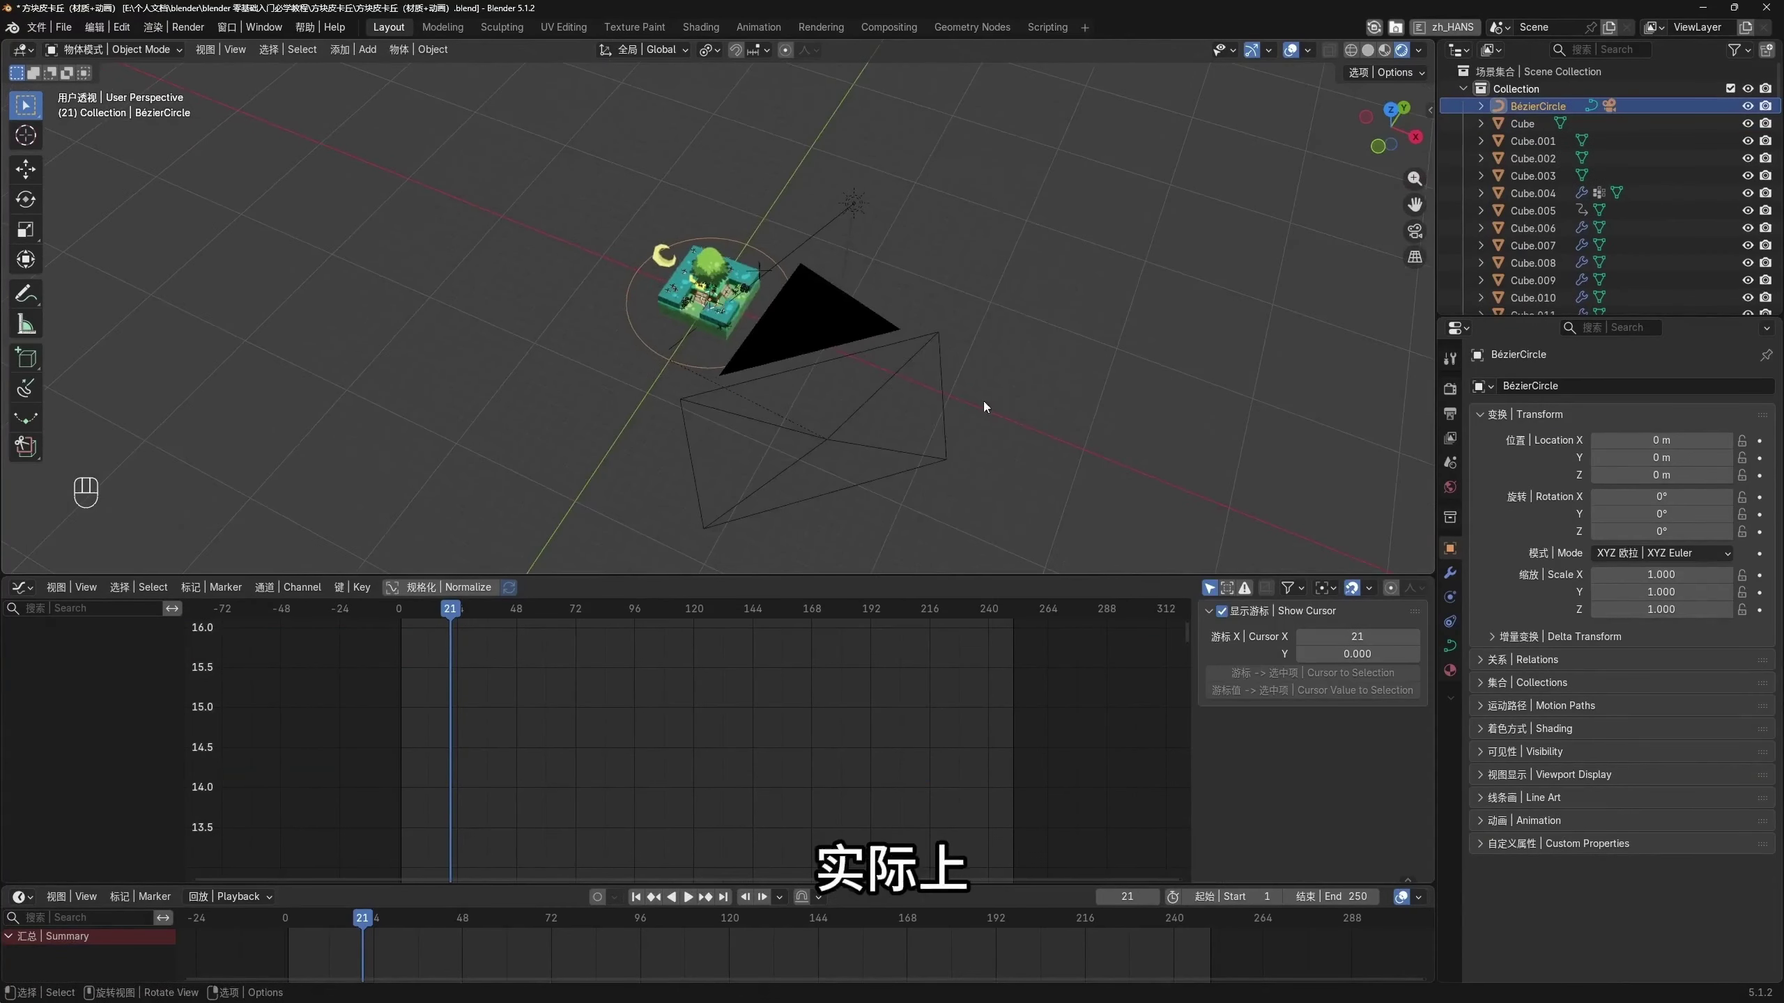
{"action": "key", "text": "r"}
{"action": "key", "text": "z"}
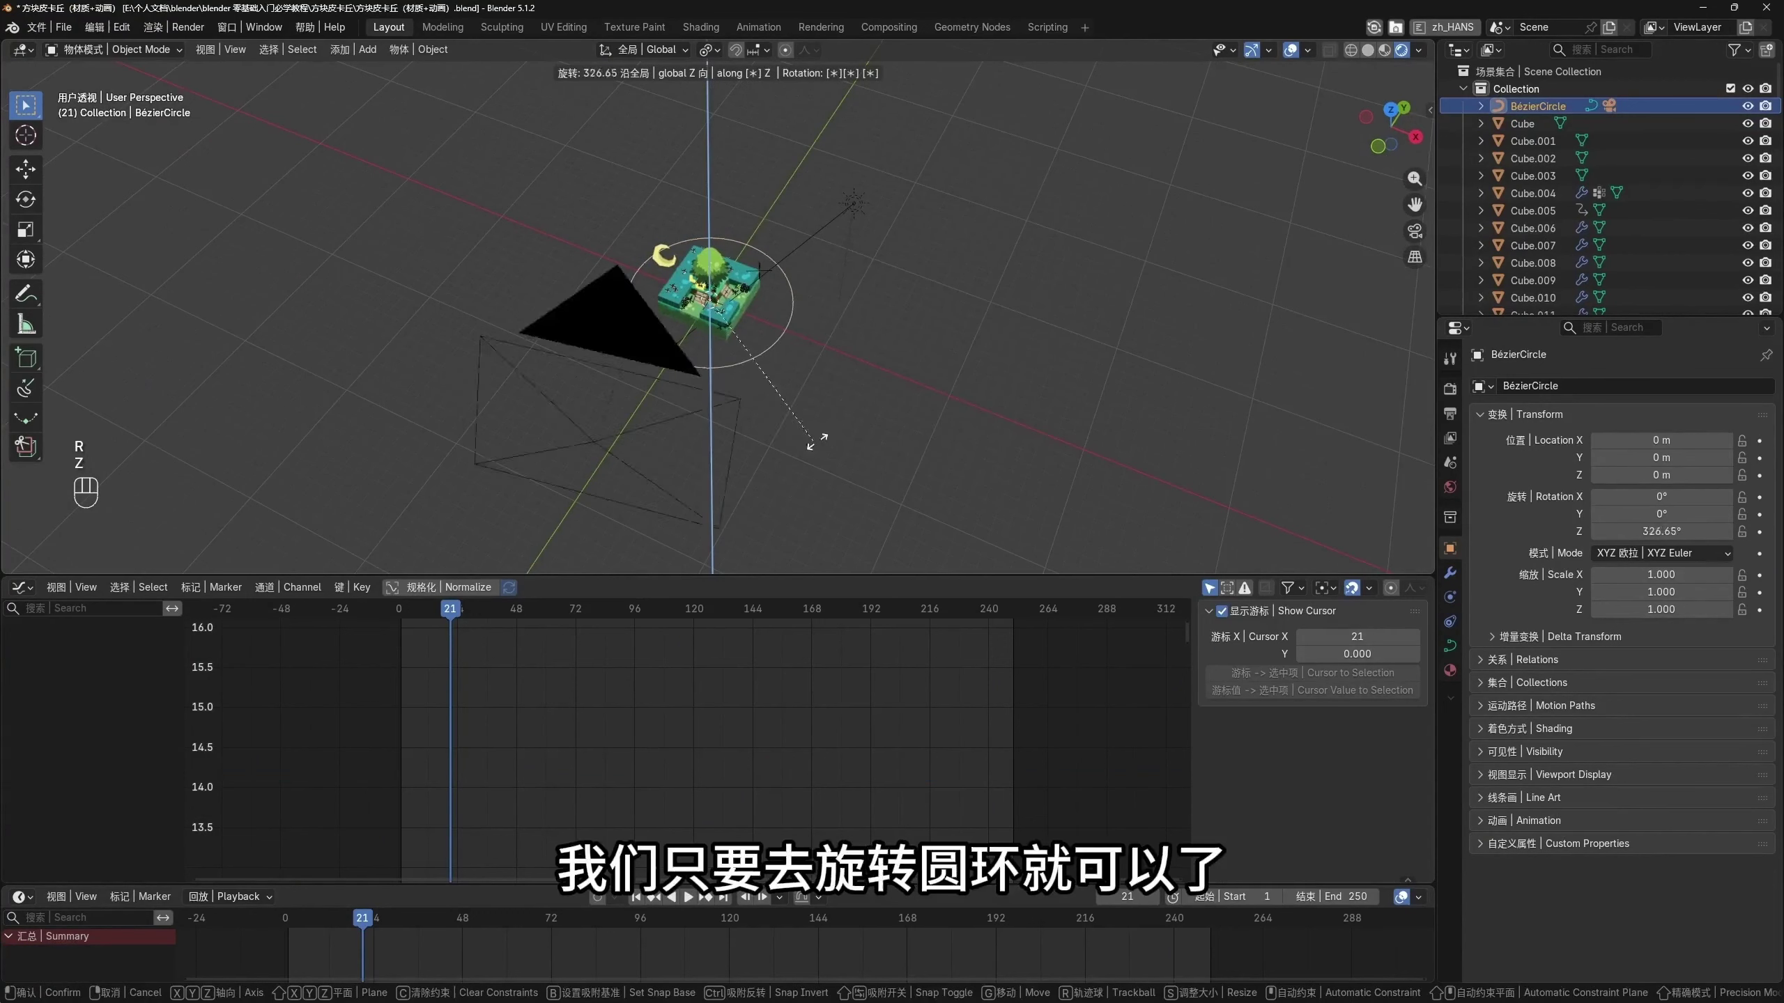
{"action": "right_click", "coordinate": [893, 398]}
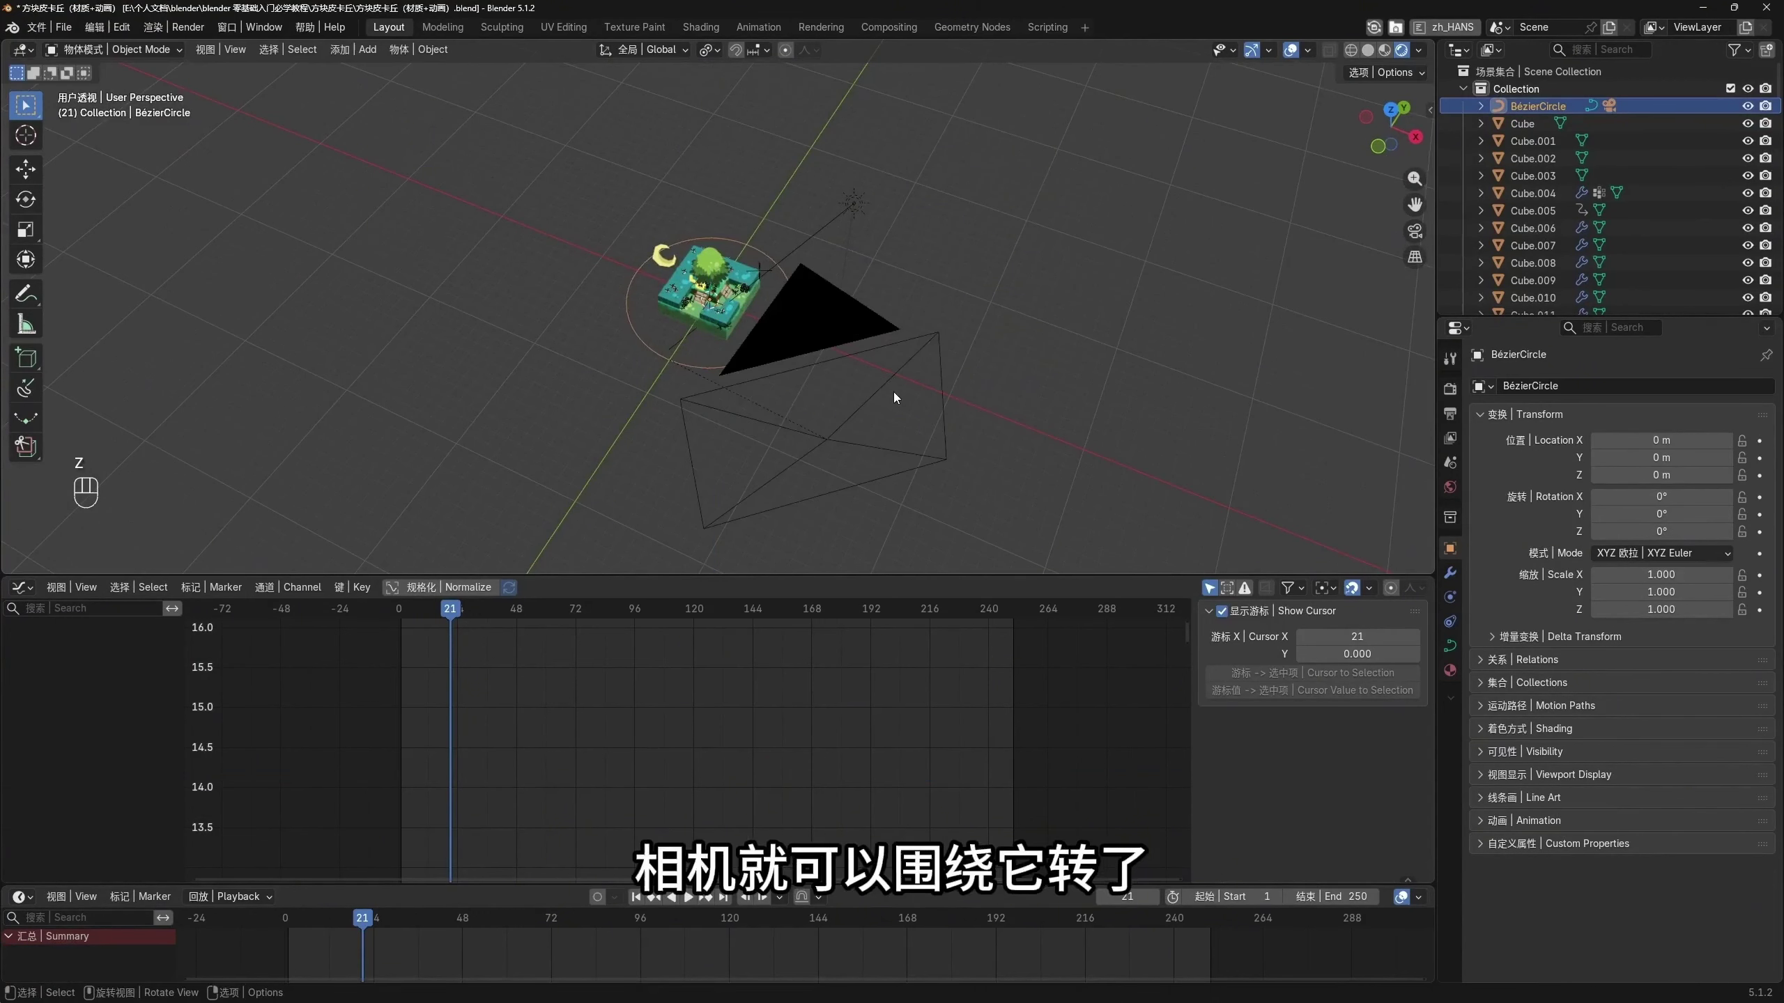
{"action": "key", "text": "KP_0"}
{"action": "scroll", "coordinate": [908, 450], "scroll_direction": "up", "scroll_amount": 2}
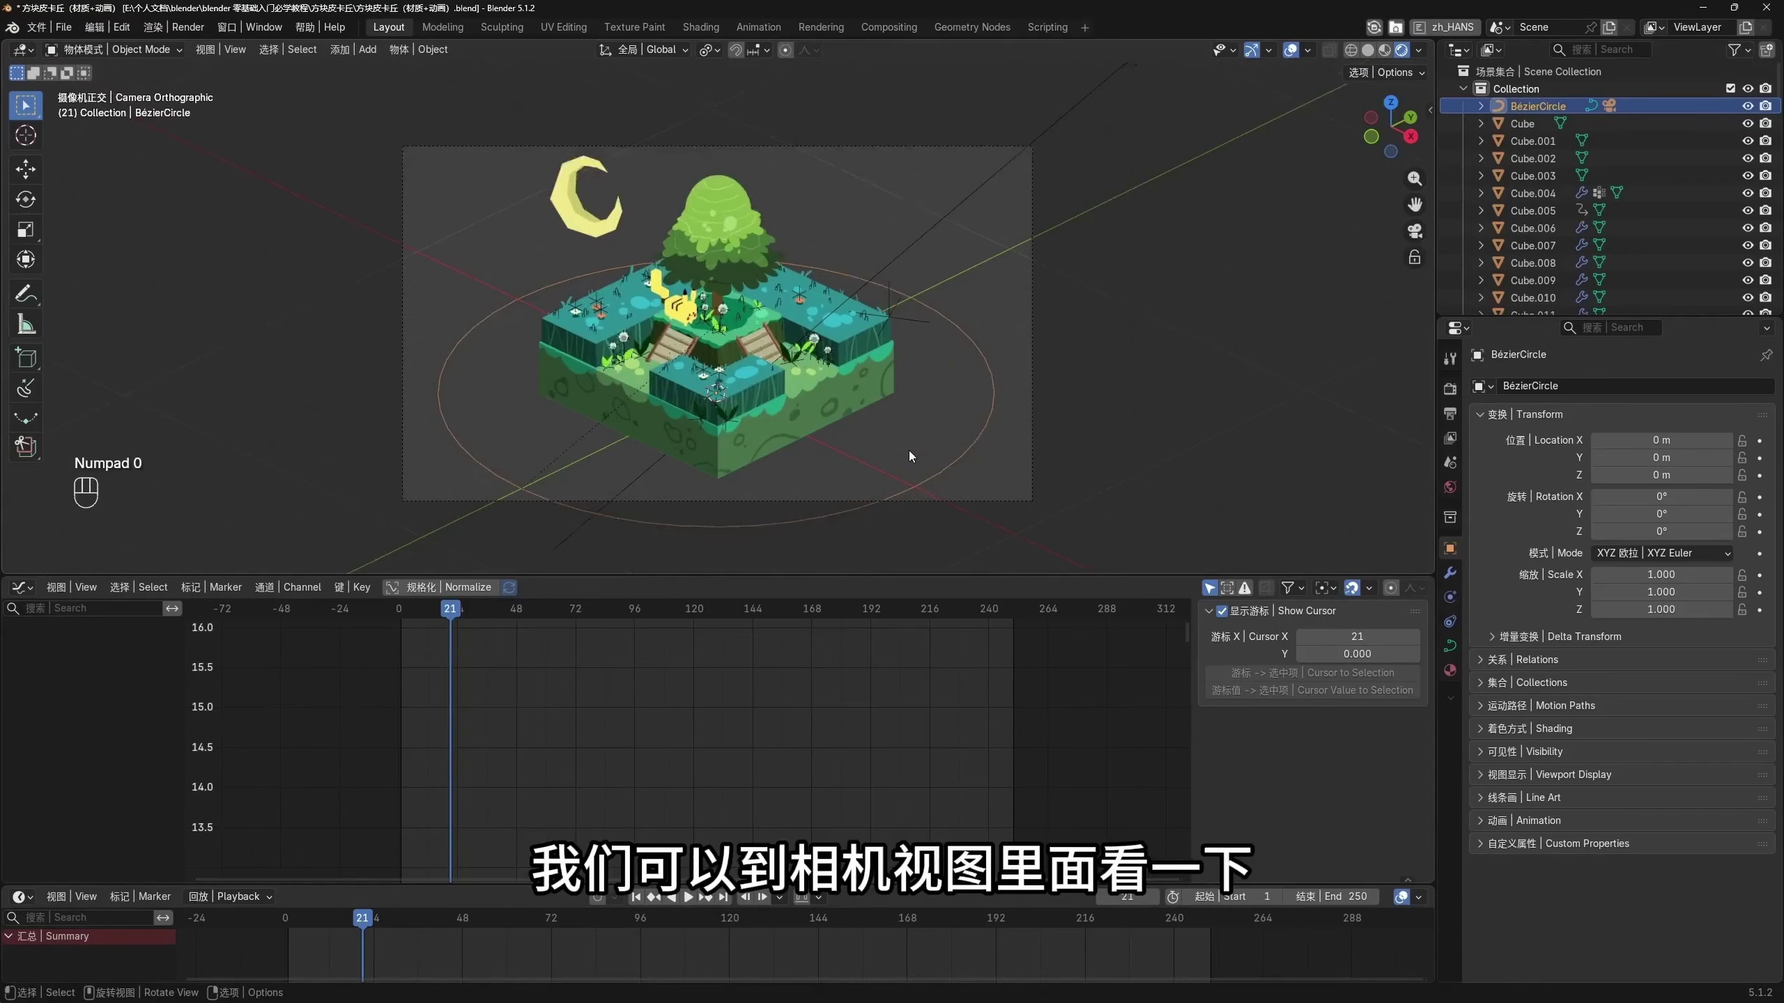
{"action": "left_click", "coordinate": [968, 435]}
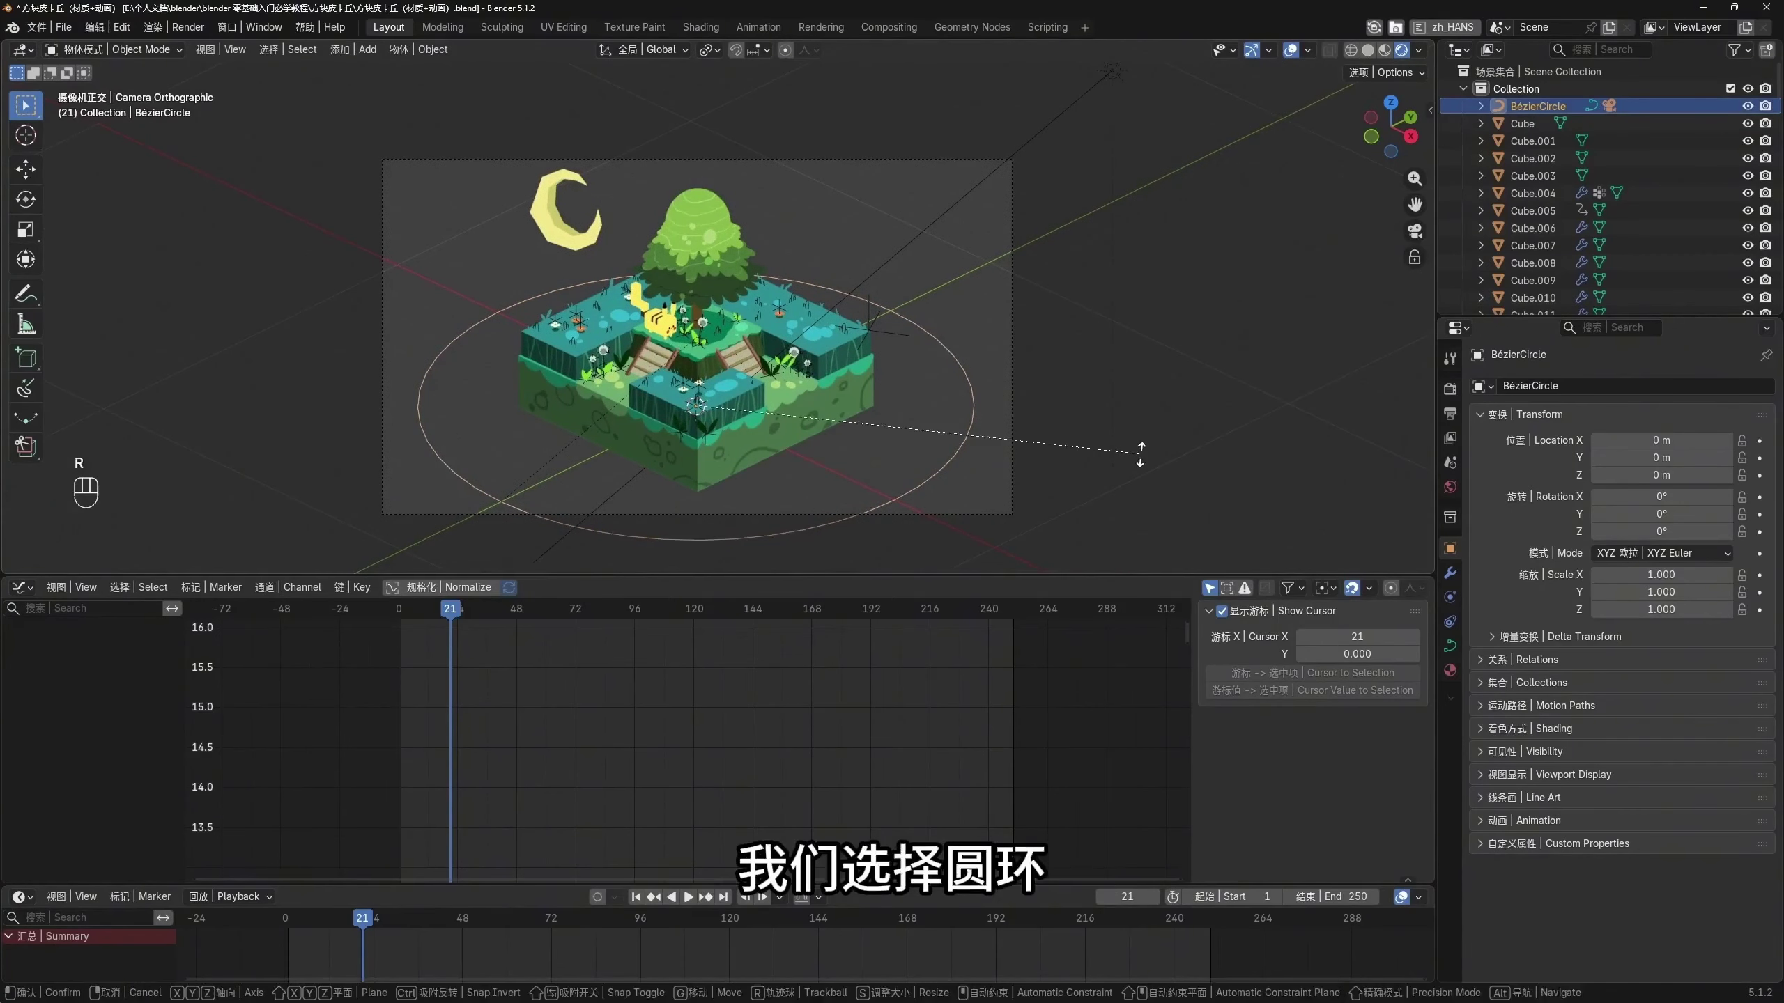
{"action": "key", "text": "r"}
{"action": "key", "text": "z"}
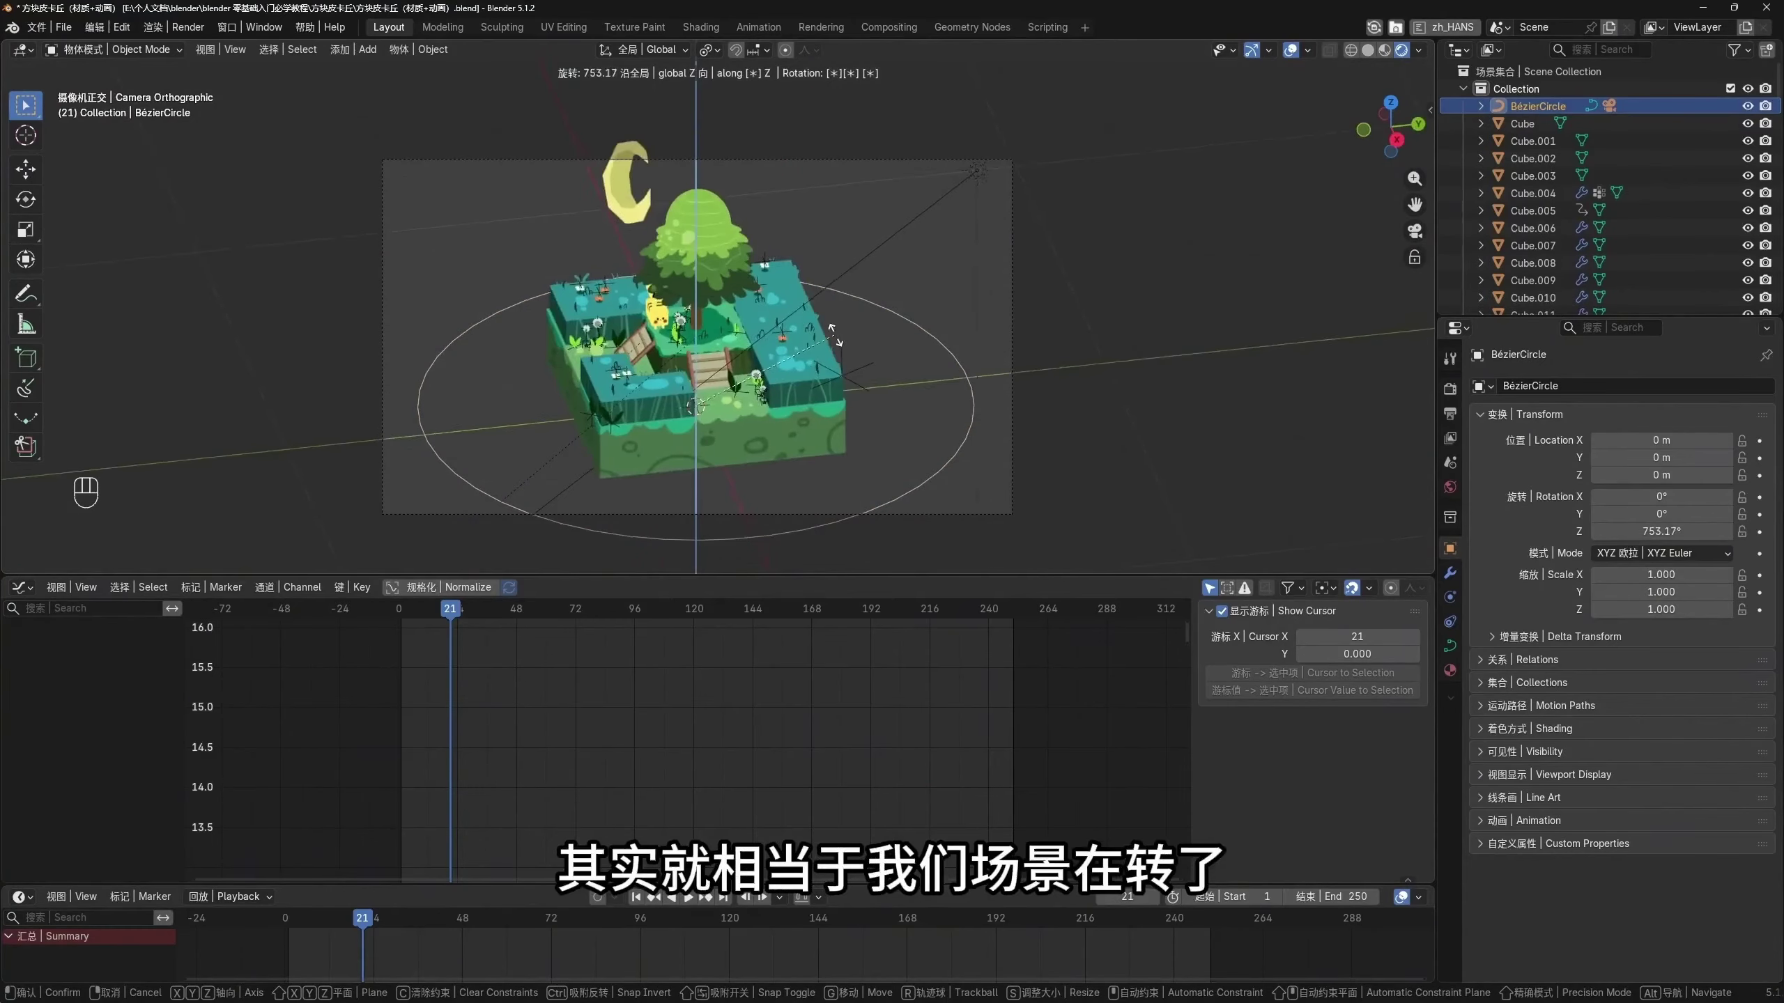
{"action": "key", "text": "Escape"}
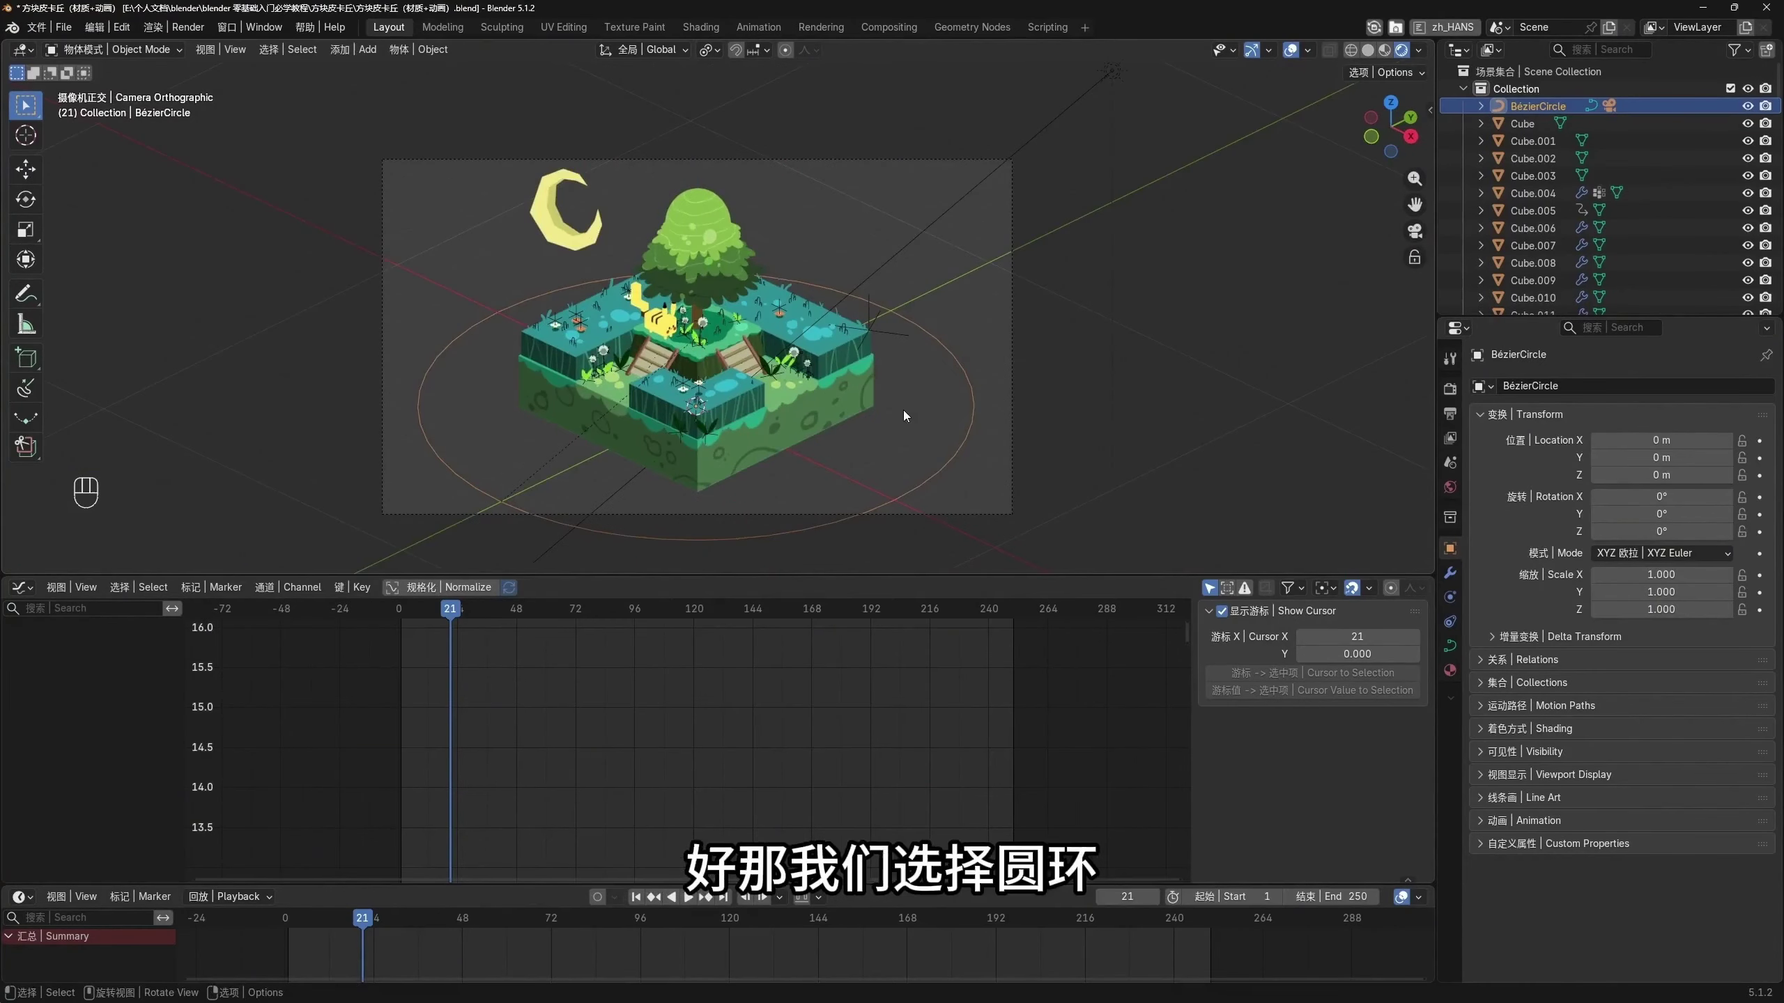
Insert a Rotation keyframe for the Bézier circle at frame 1
{"action": "key", "text": "shift+Left"}
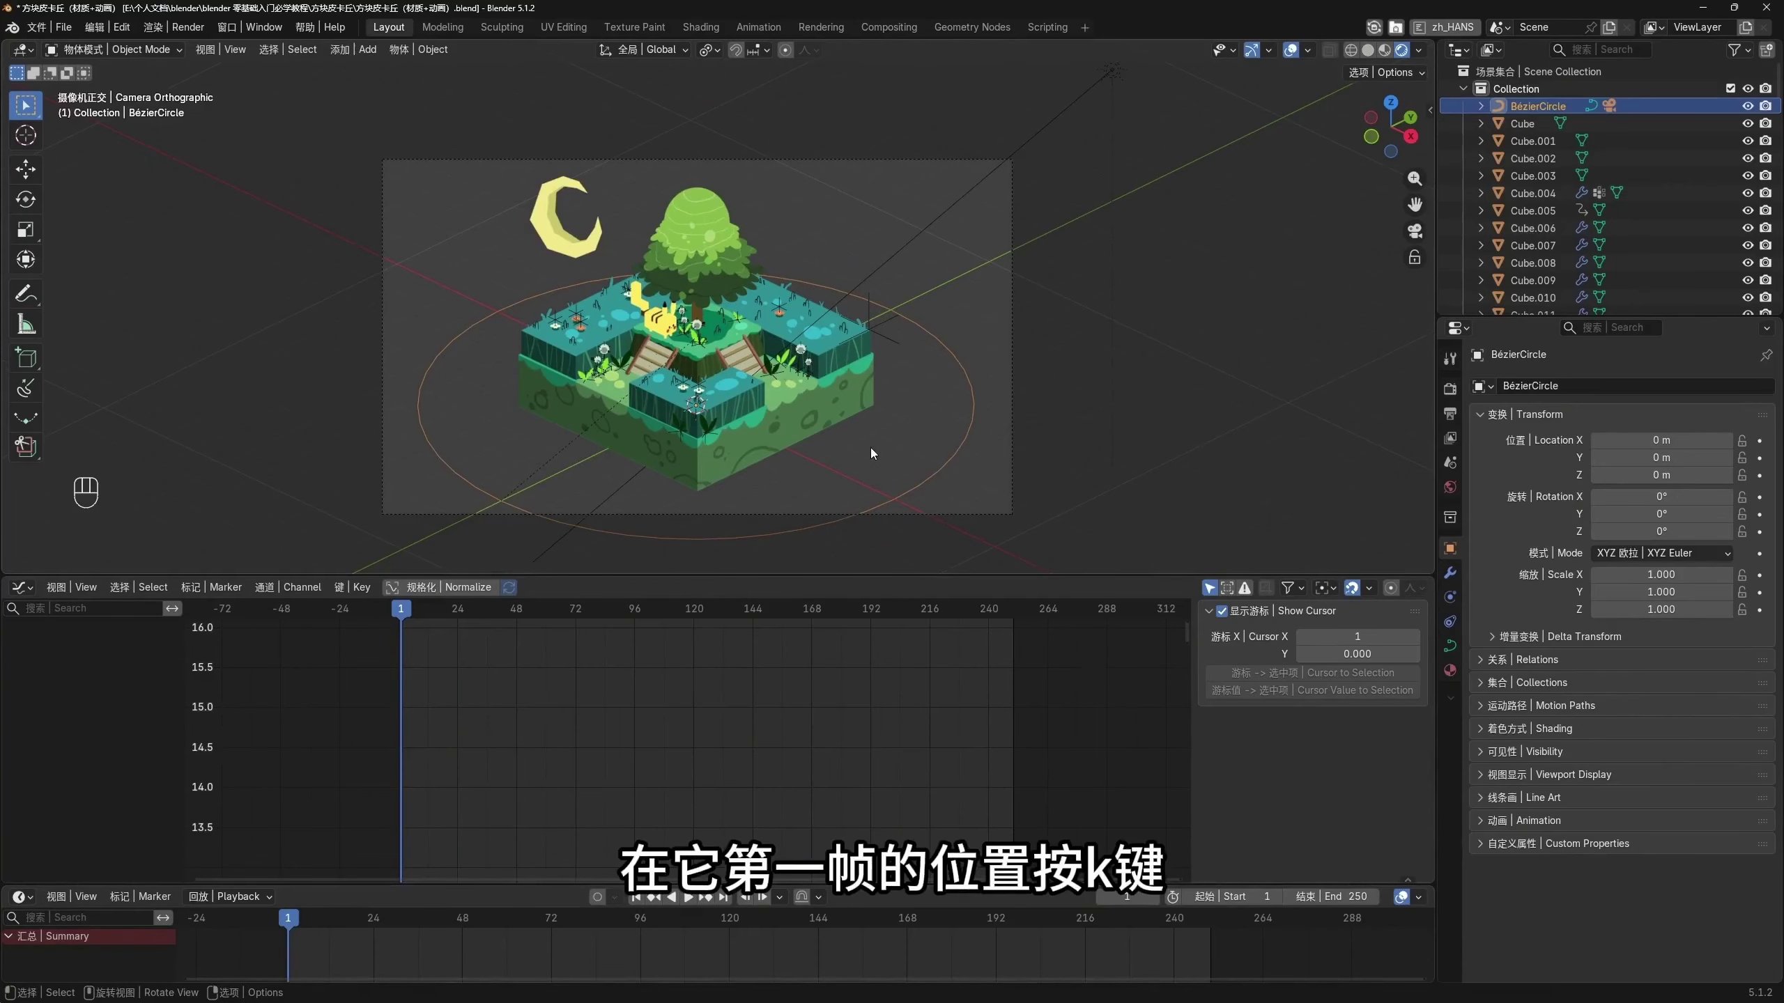
{"action": "key", "text": "k"}
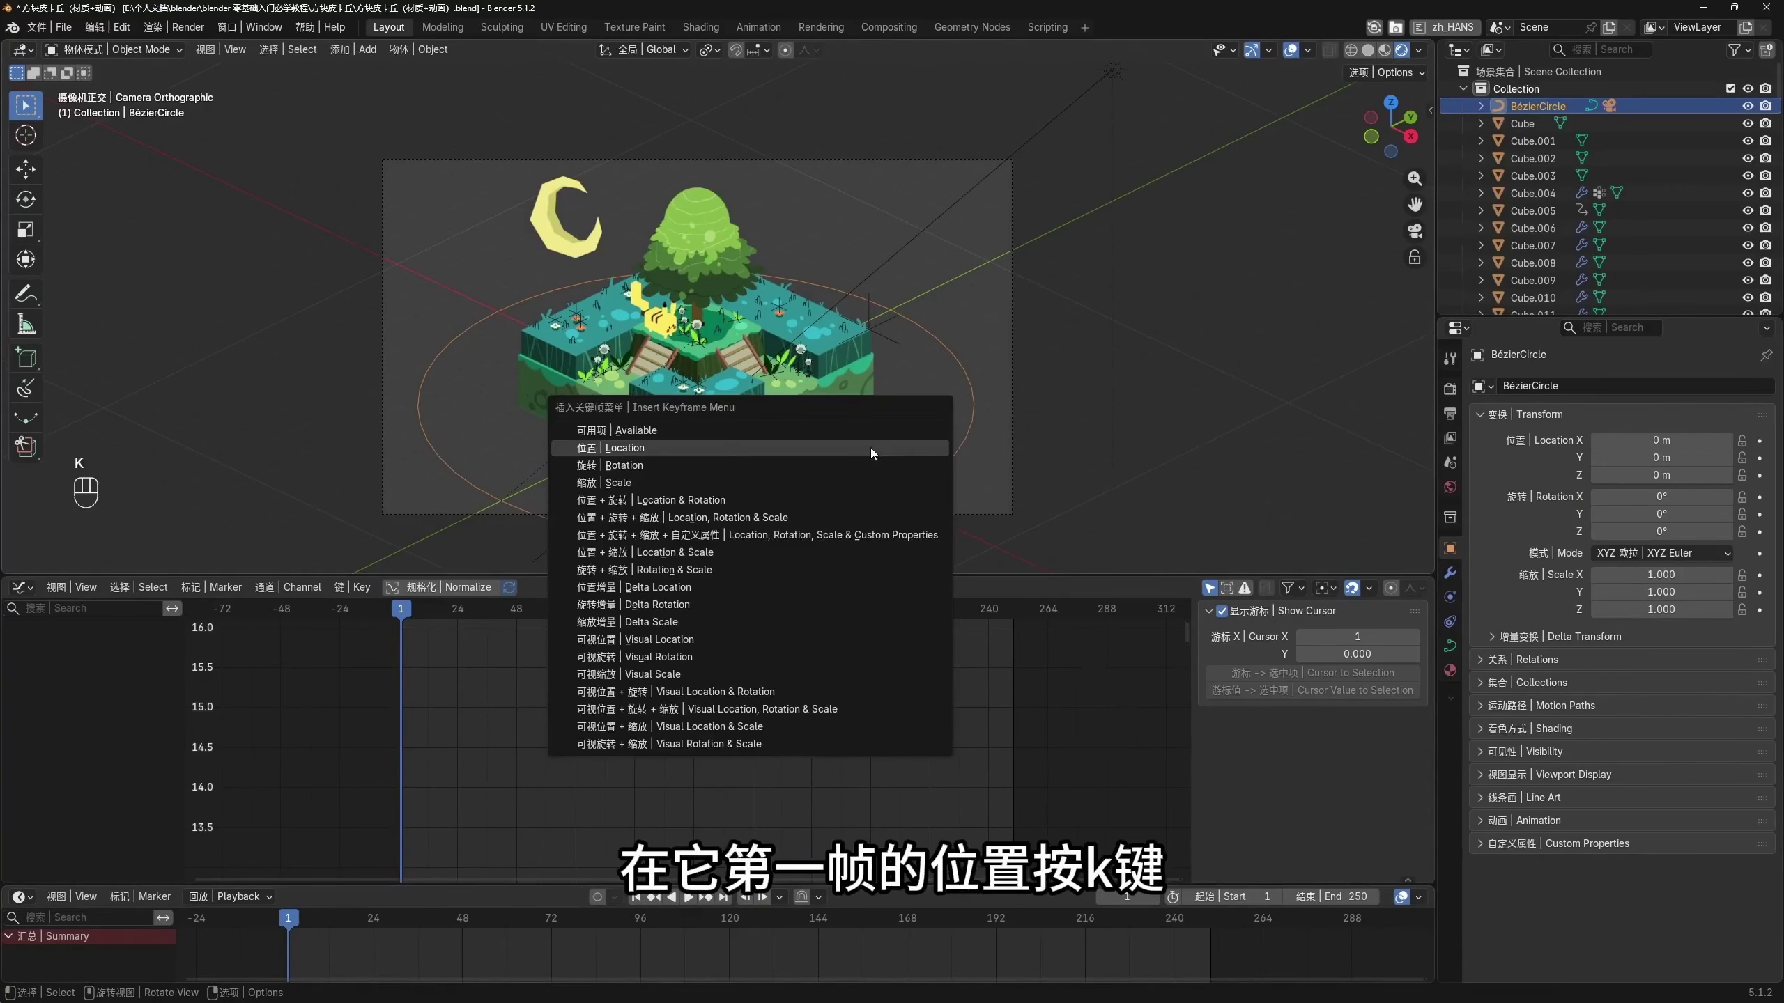
{"action": "left_click", "coordinate": [632, 466]}
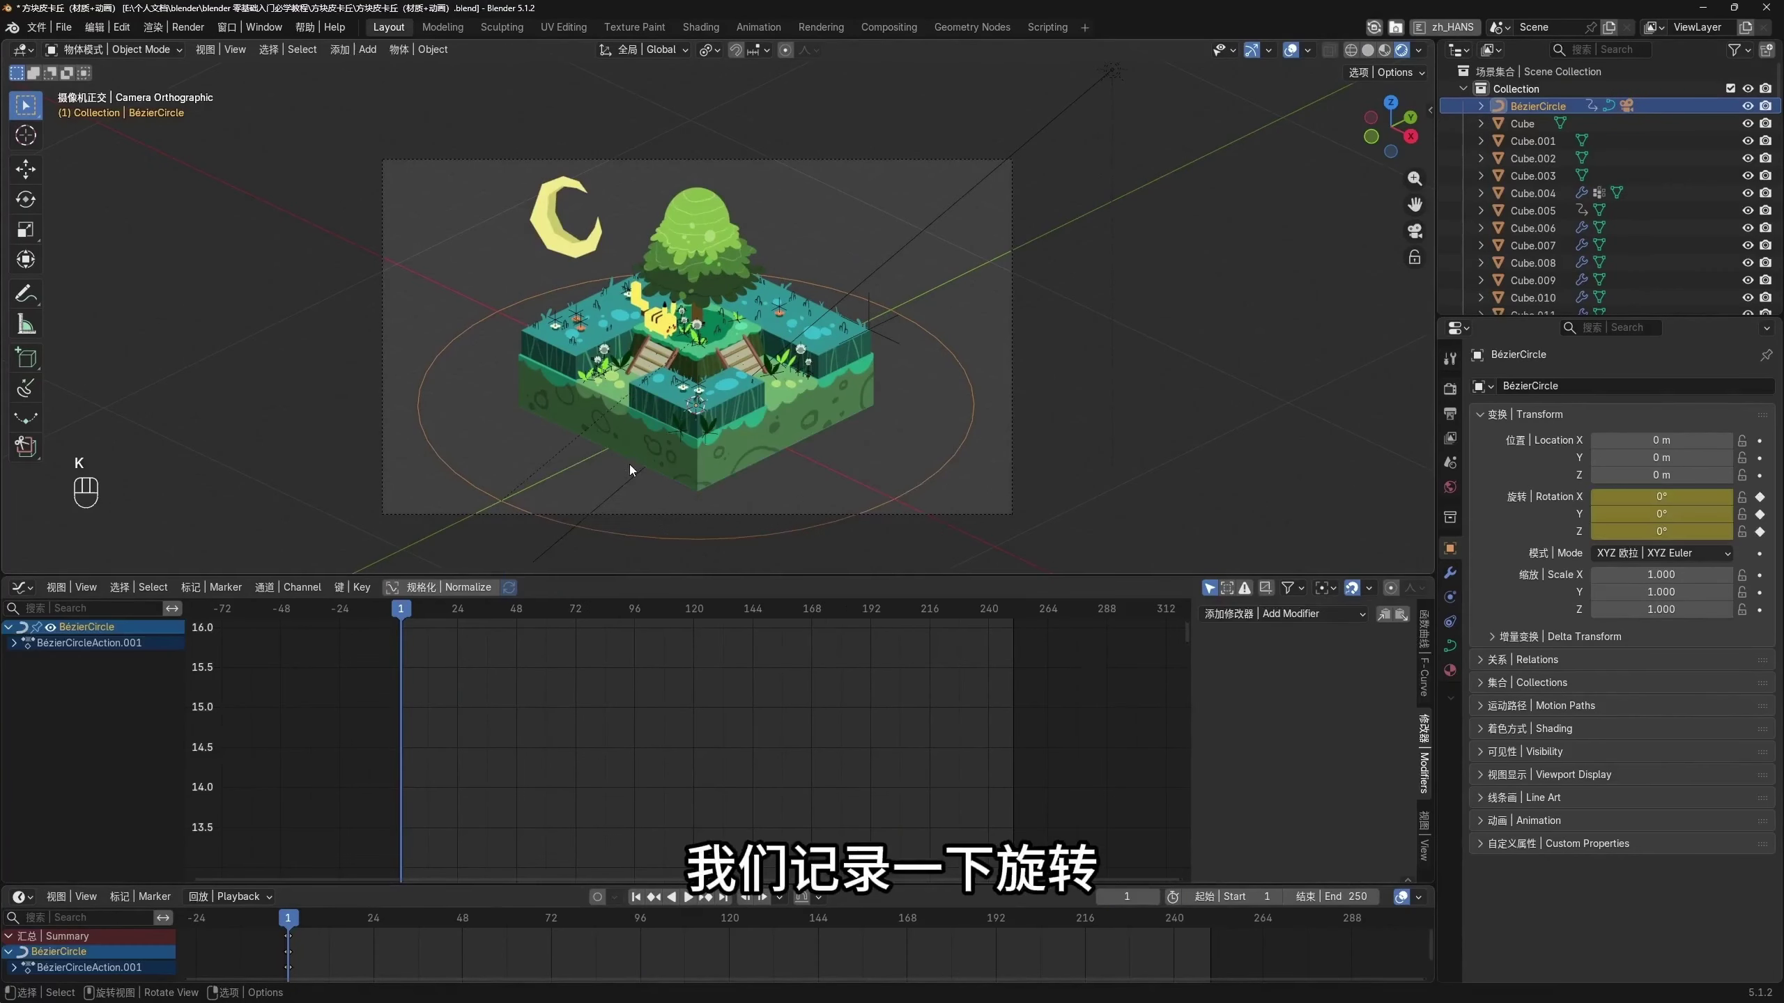
At frame 250, rotate the Bézier circle 360° about the Z axis and insert a Rotation keyframe
{"action": "left_click", "coordinate": [725, 898]}
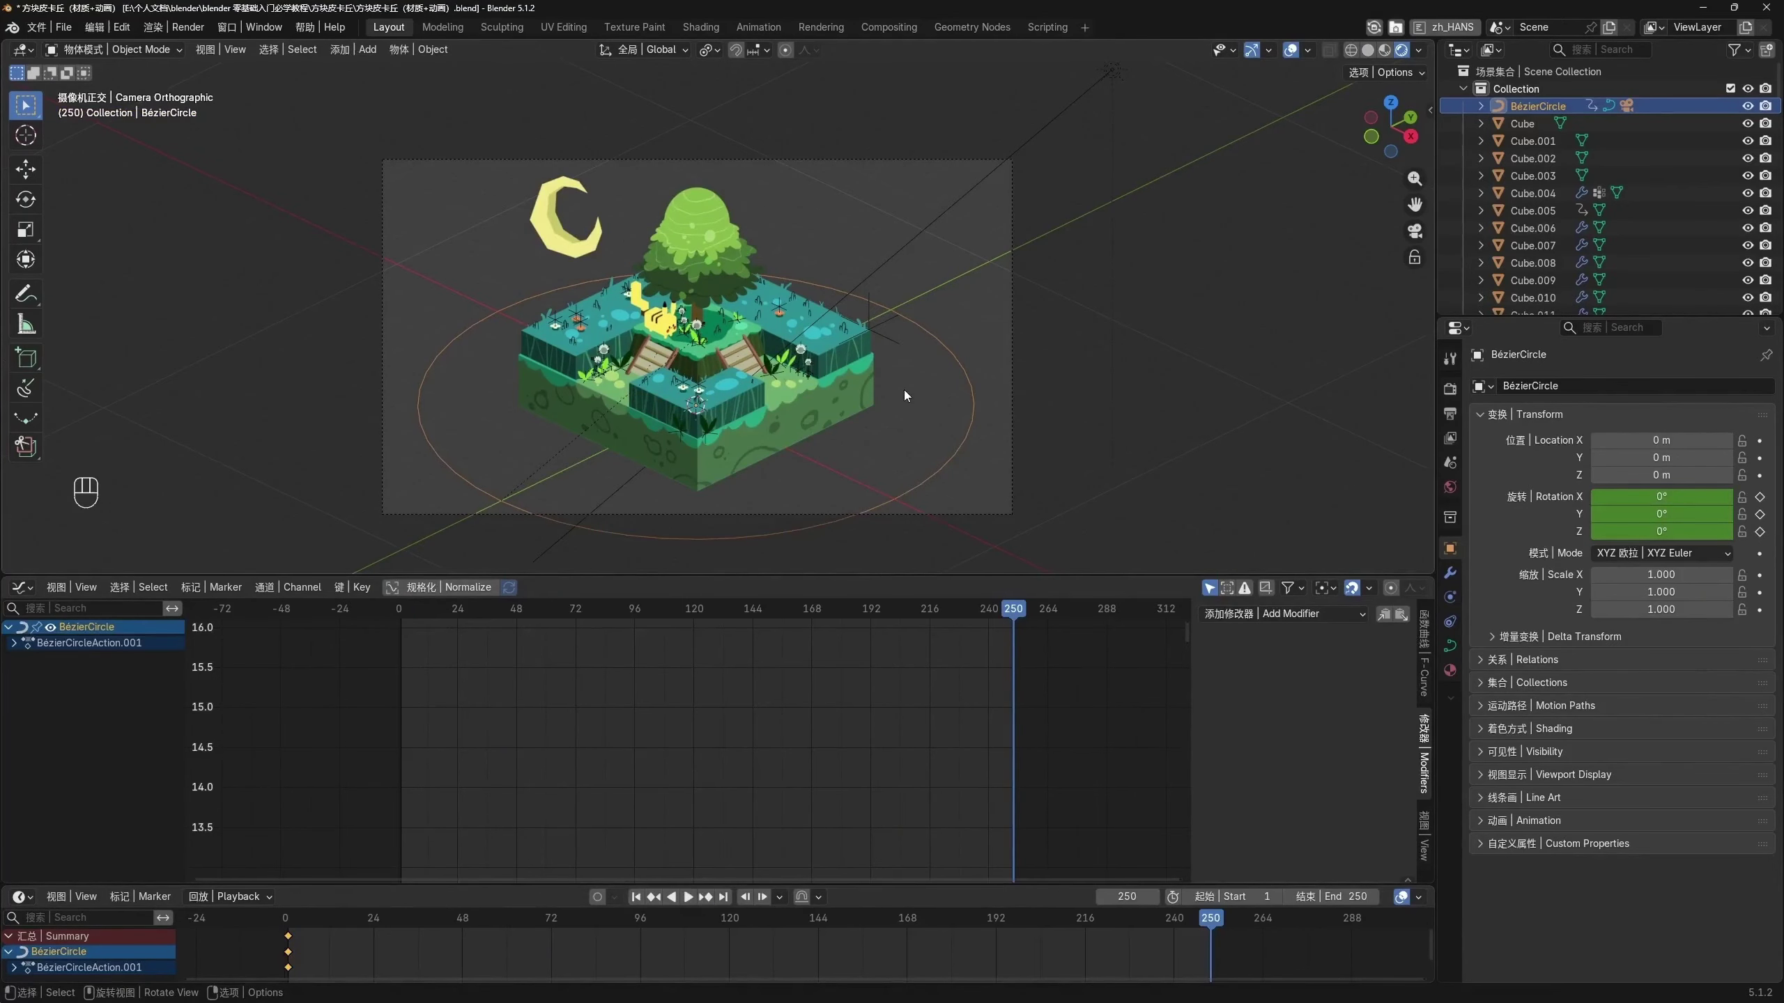
{"action": "type", "text": "rz"}
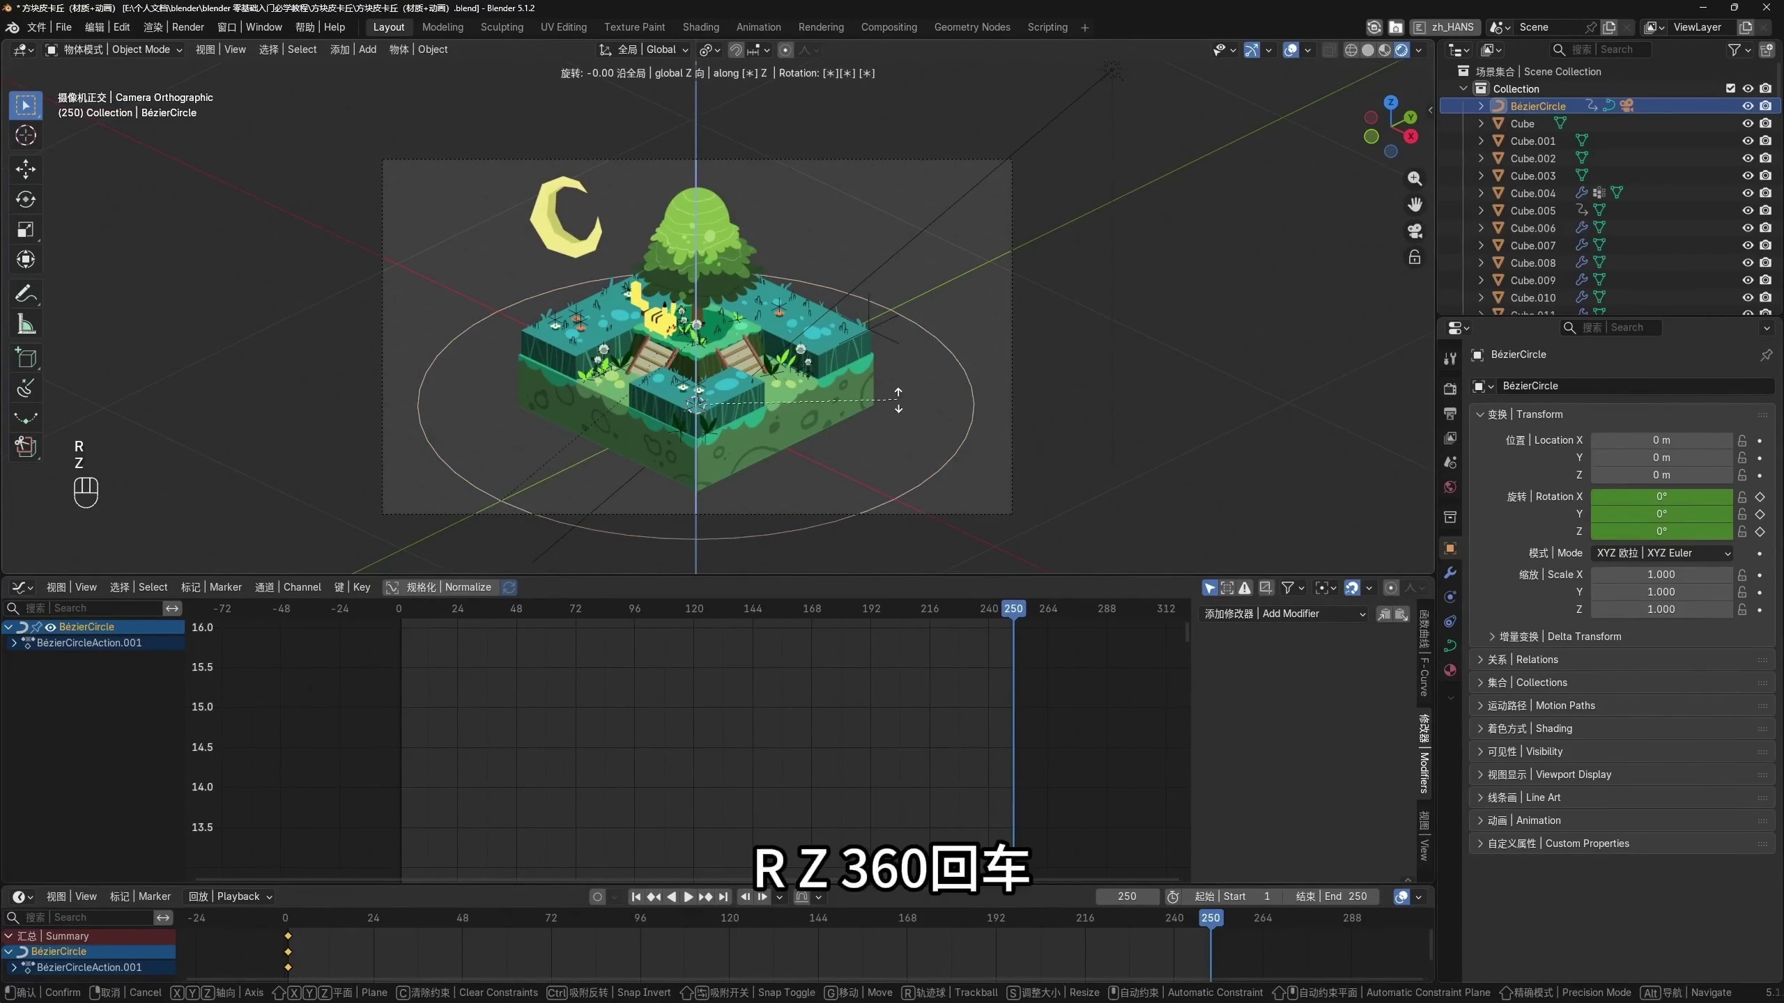
{"action": "type", "text": "360"}
{"action": "key", "text": "KP_Enter"}
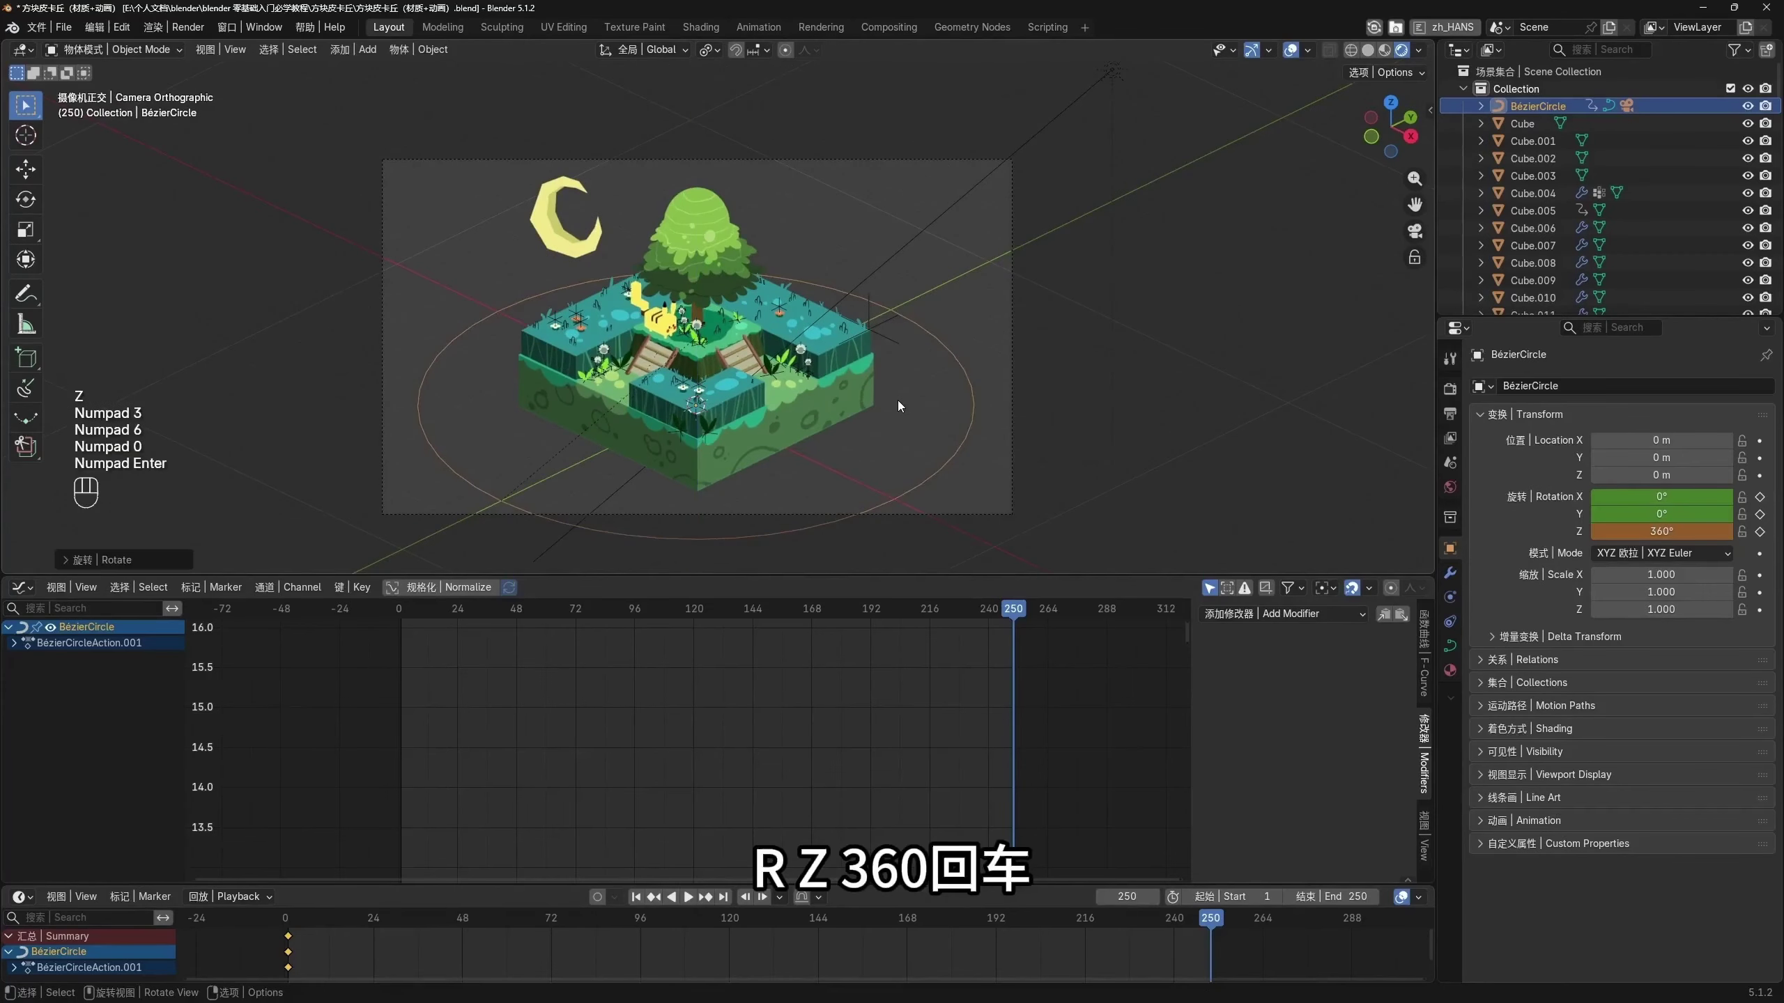
{"action": "key", "text": "k"}
{"action": "left_click", "coordinate": [897, 400]}
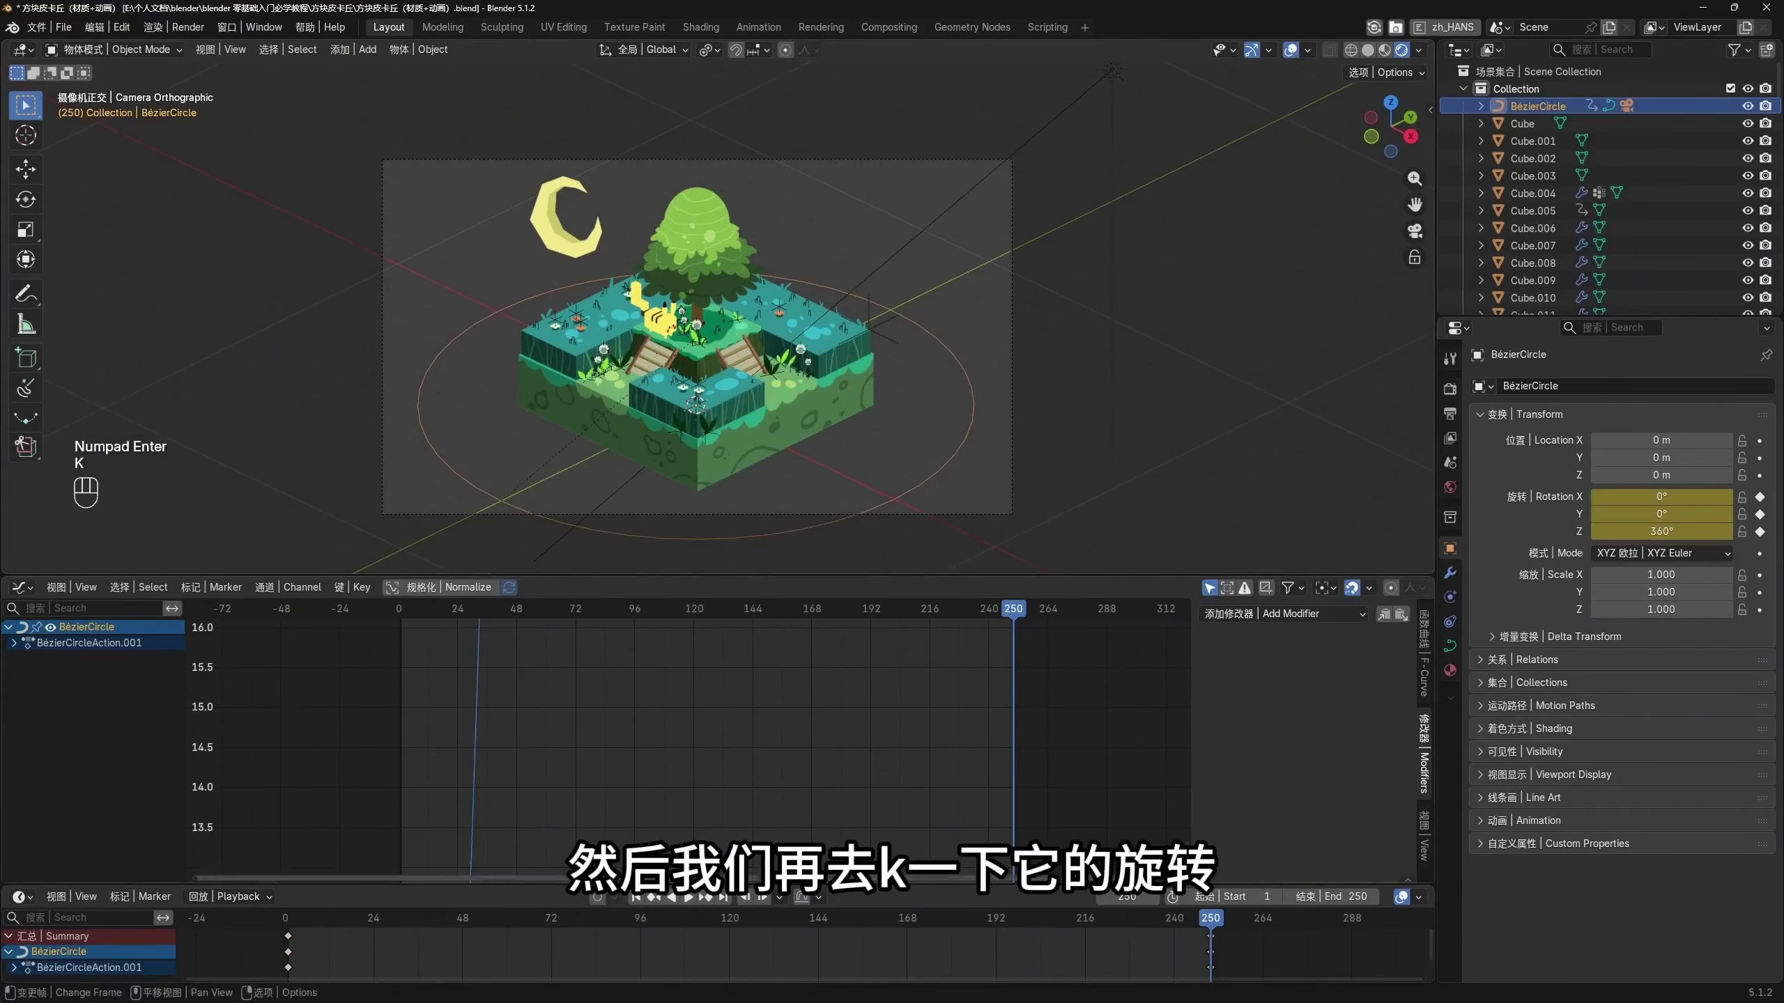
Play the animation and show the circle's whole rotation curve in the graph with a taller timeline
{"action": "left_click_drag", "start_coordinate": [798, 879], "coordinate": [799, 866]}
{"action": "key", "text": "space"}
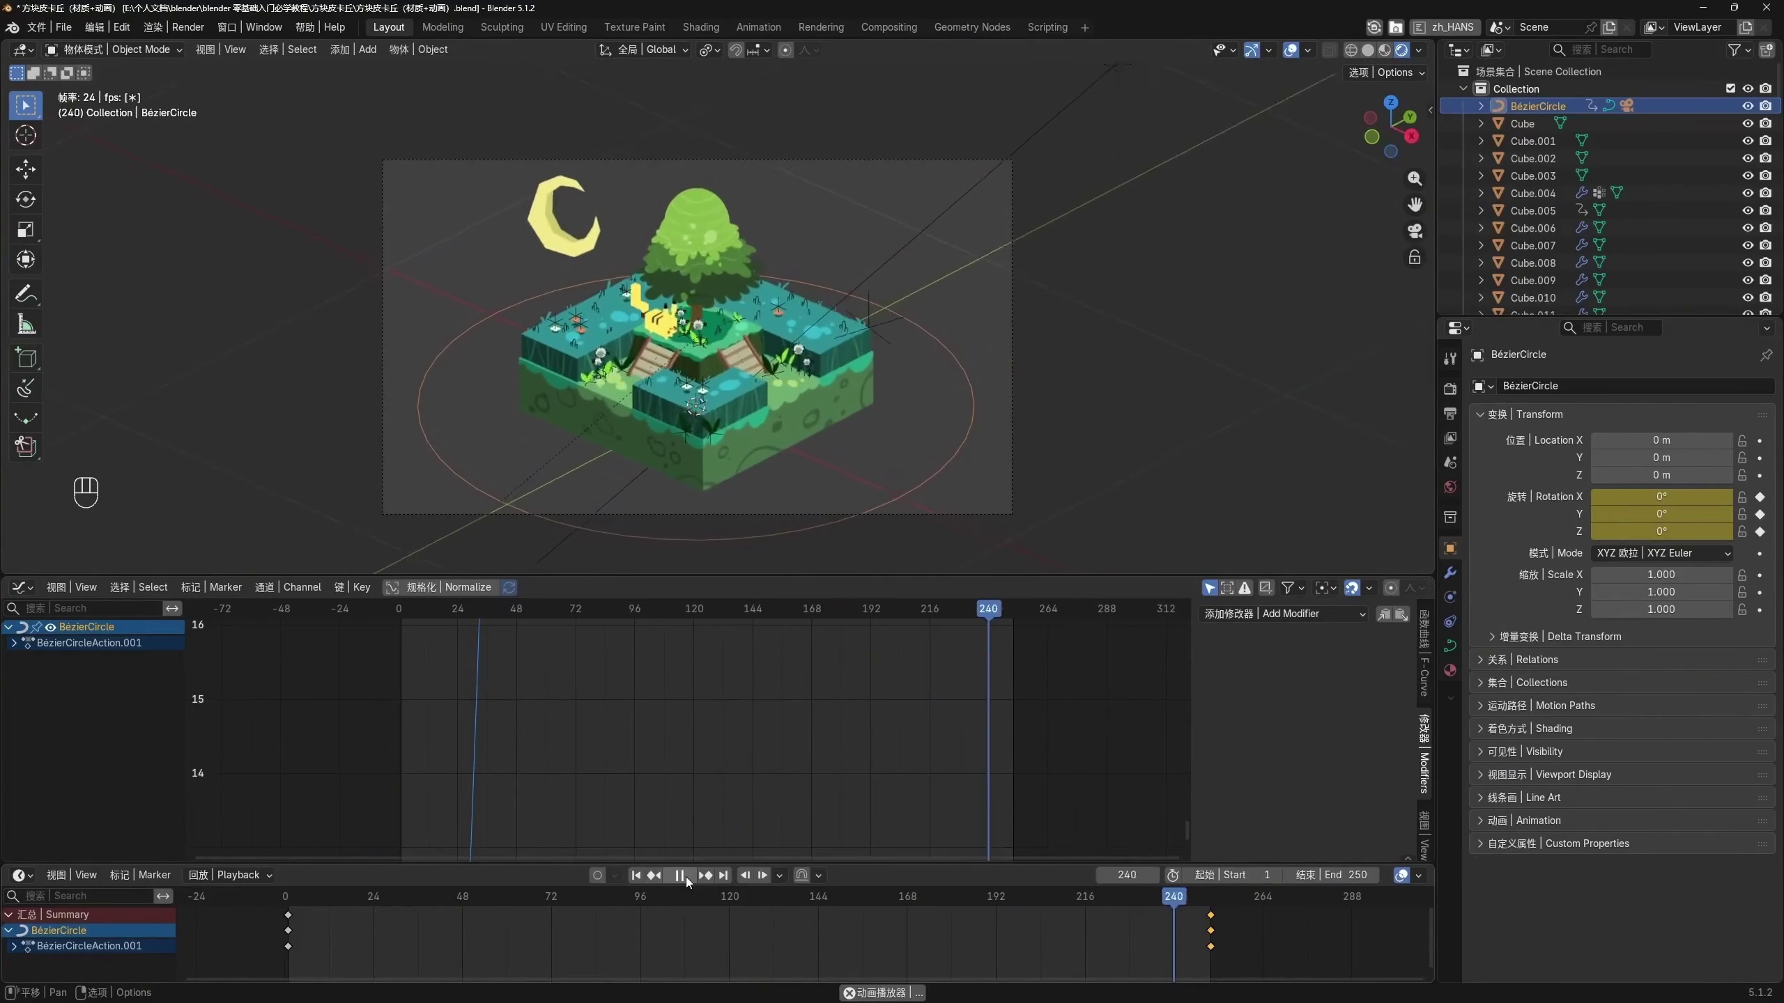
{"action": "middle_click_drag", "start_coordinate": [831, 712], "coordinate": [769, 721], "text": "ctrl"}
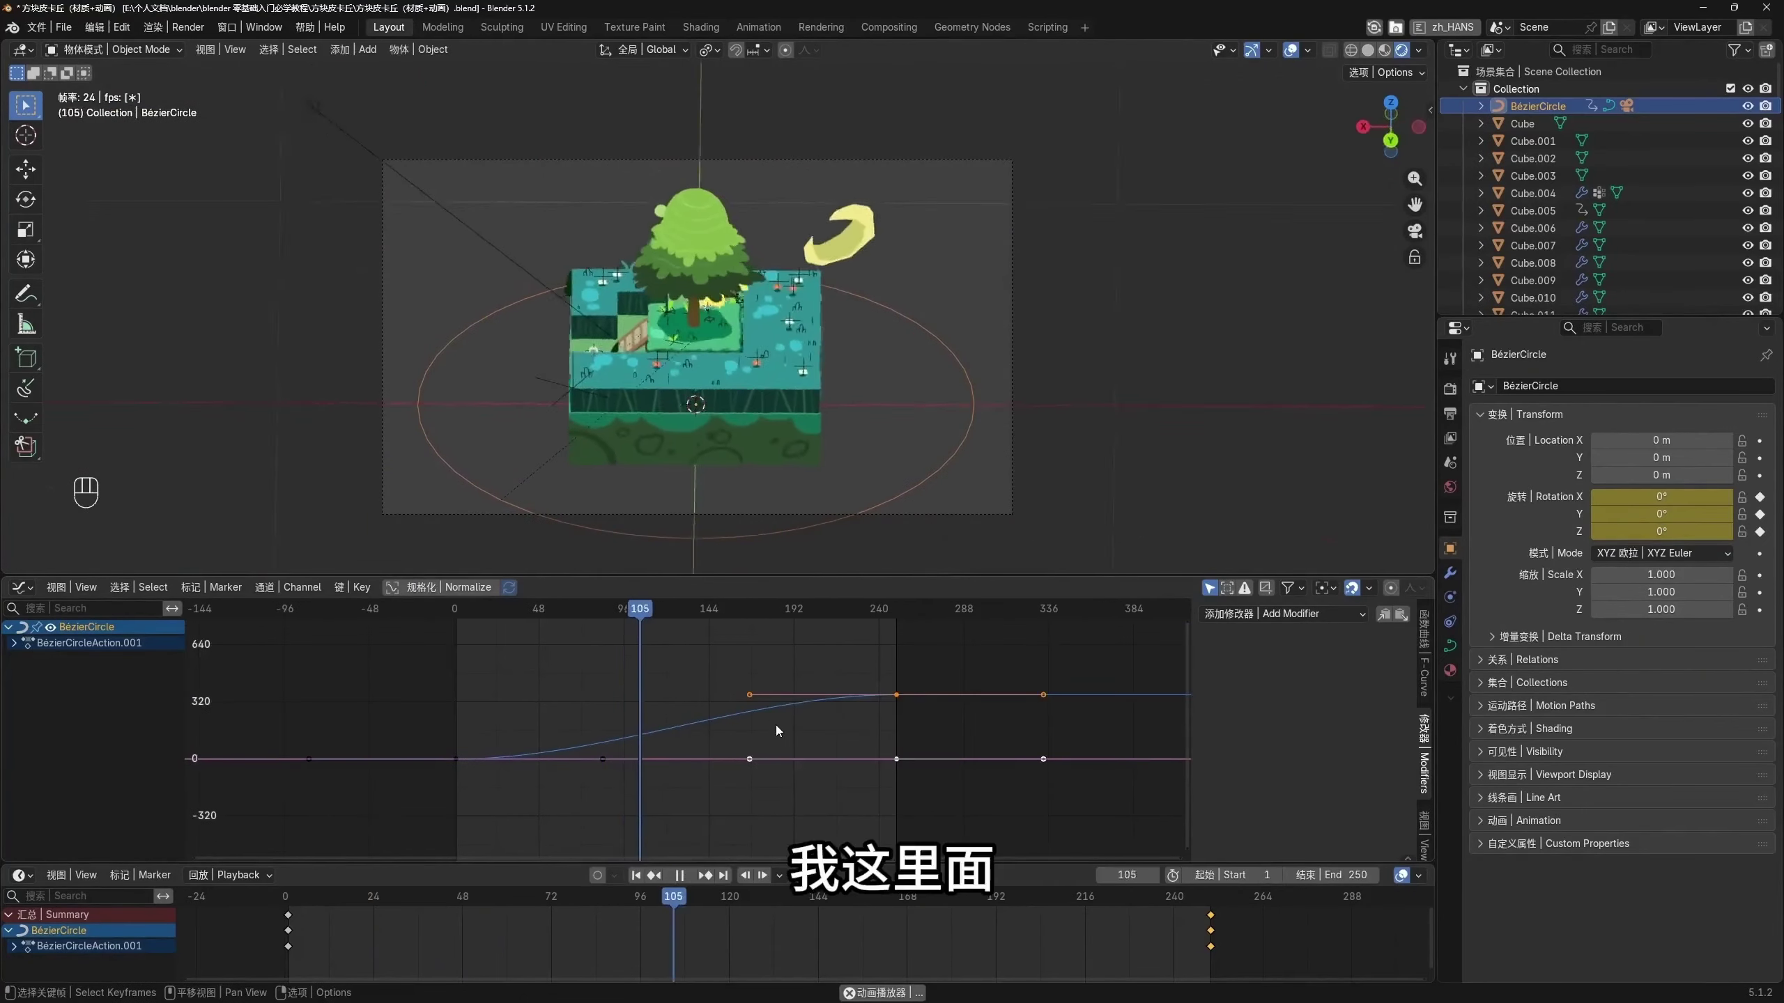
{"action": "scroll", "coordinate": [776, 726], "scroll_direction": "up", "scroll_amount": 1}
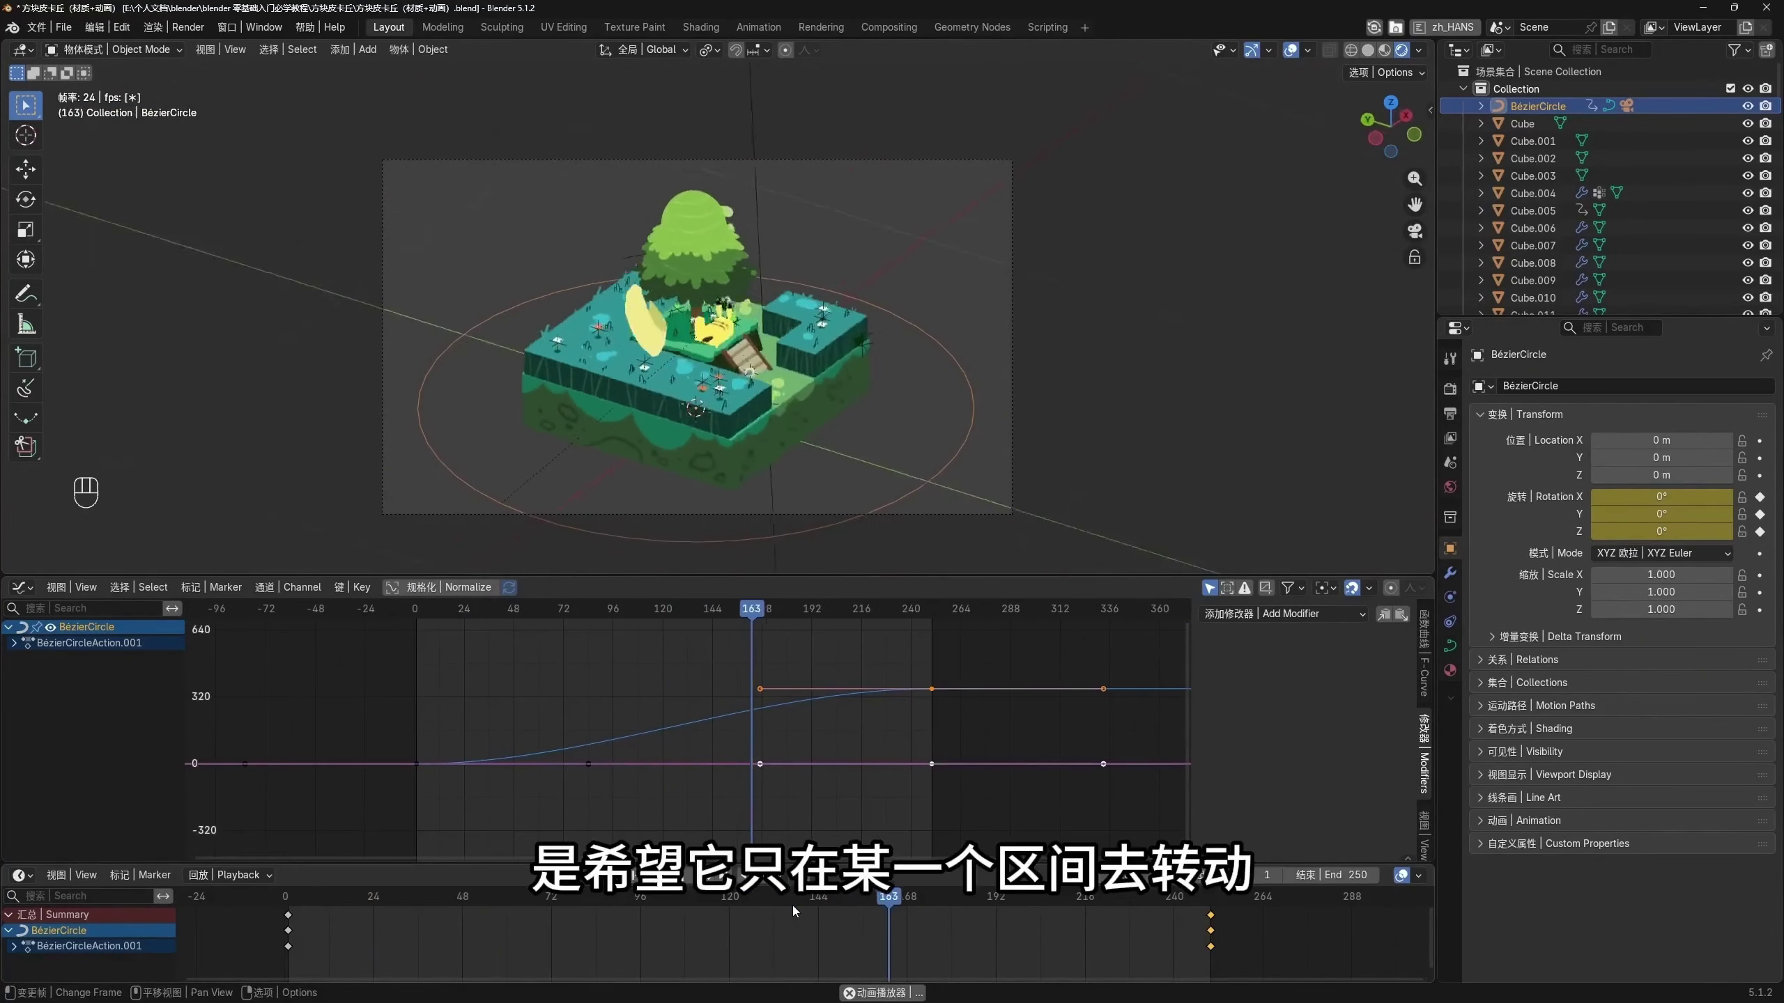
Enlarge the timeline further and move the circle's starting rotation keyframes to frame 96
{"action": "left_click_drag", "start_coordinate": [421, 865], "coordinate": [422, 847]}
{"action": "left_click_drag", "start_coordinate": [345, 942], "coordinate": [278, 898]}
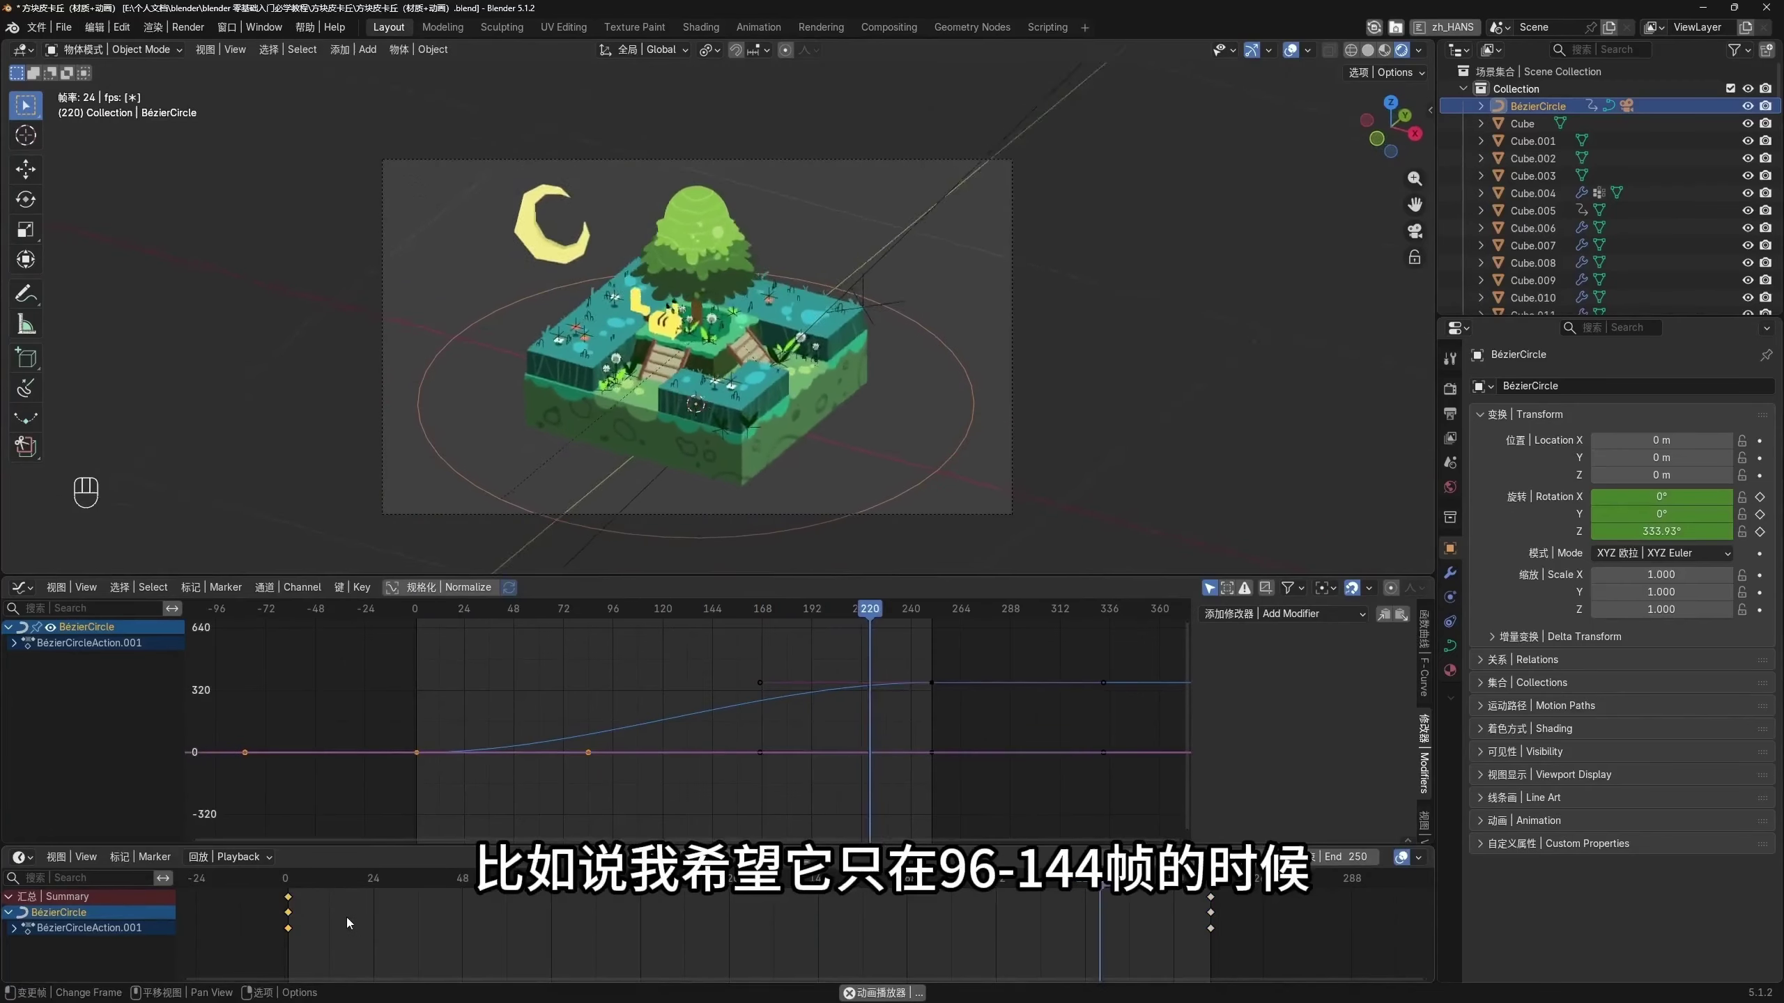
{"action": "key", "text": "g"}
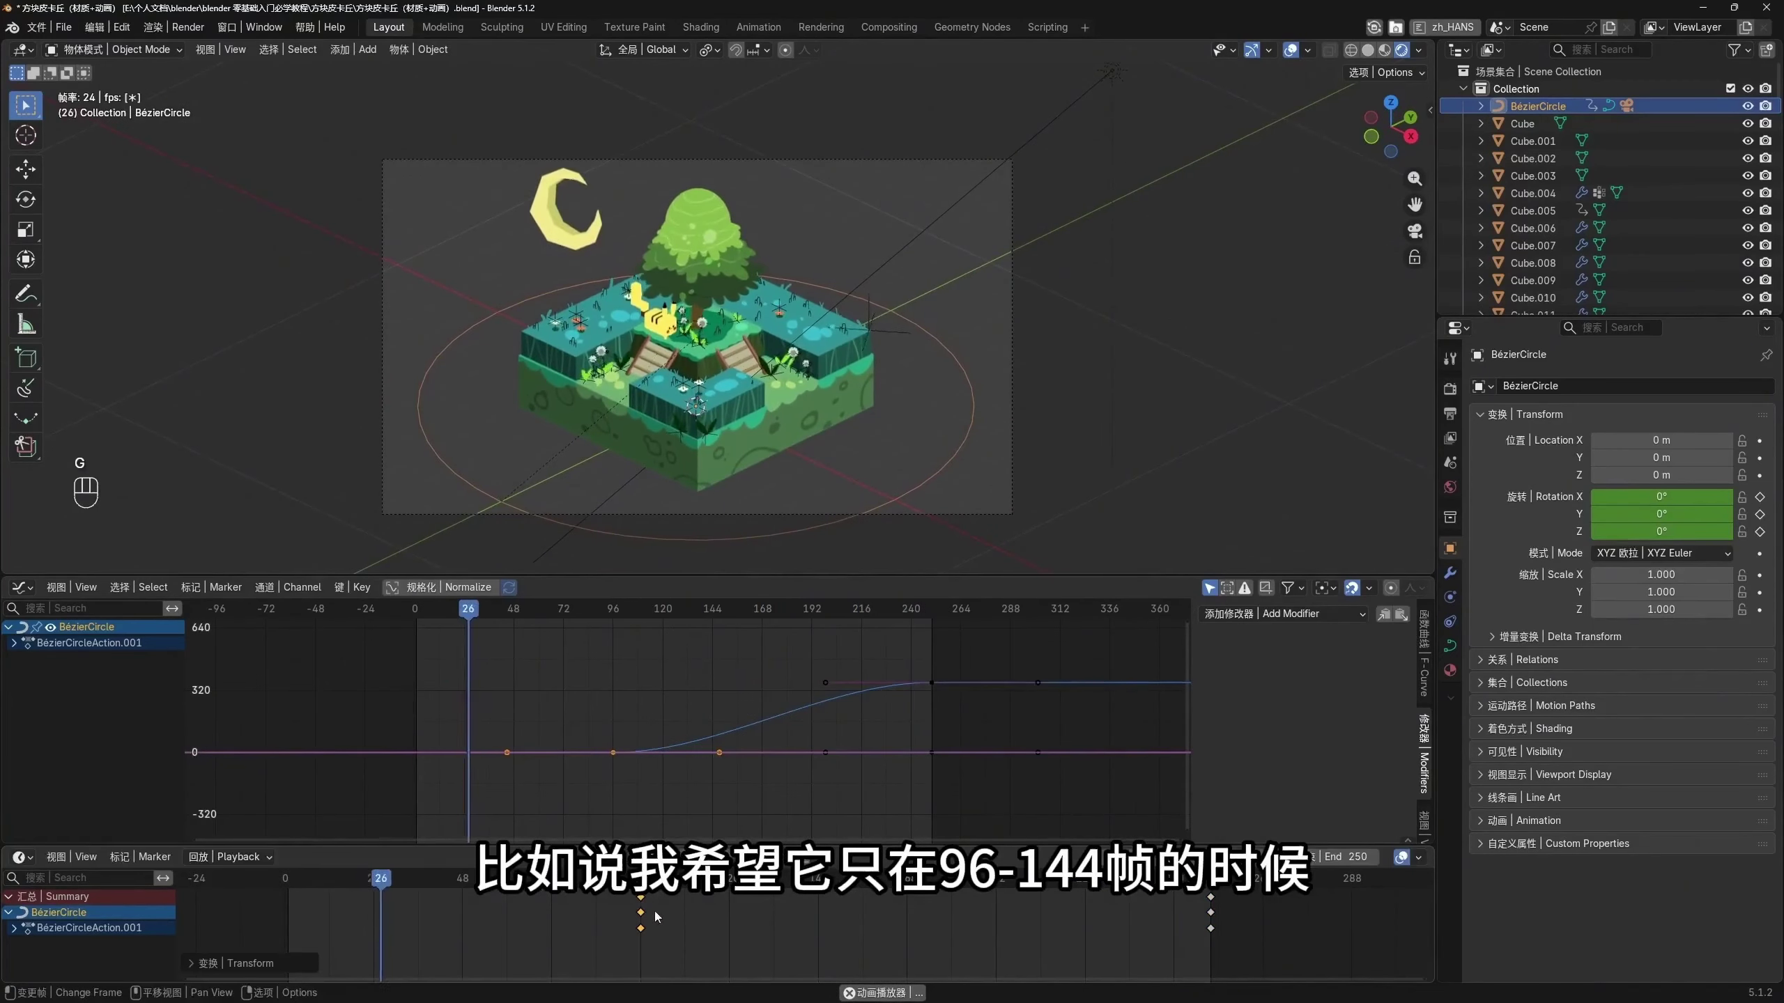
{"action": "left_click", "coordinate": [698, 919]}
Move the circle's ending rotation keyframes to frame 144
{"action": "left_click", "coordinate": [1210, 912]}
{"action": "key", "text": "g"}
{"action": "left_click", "coordinate": [771, 935]}
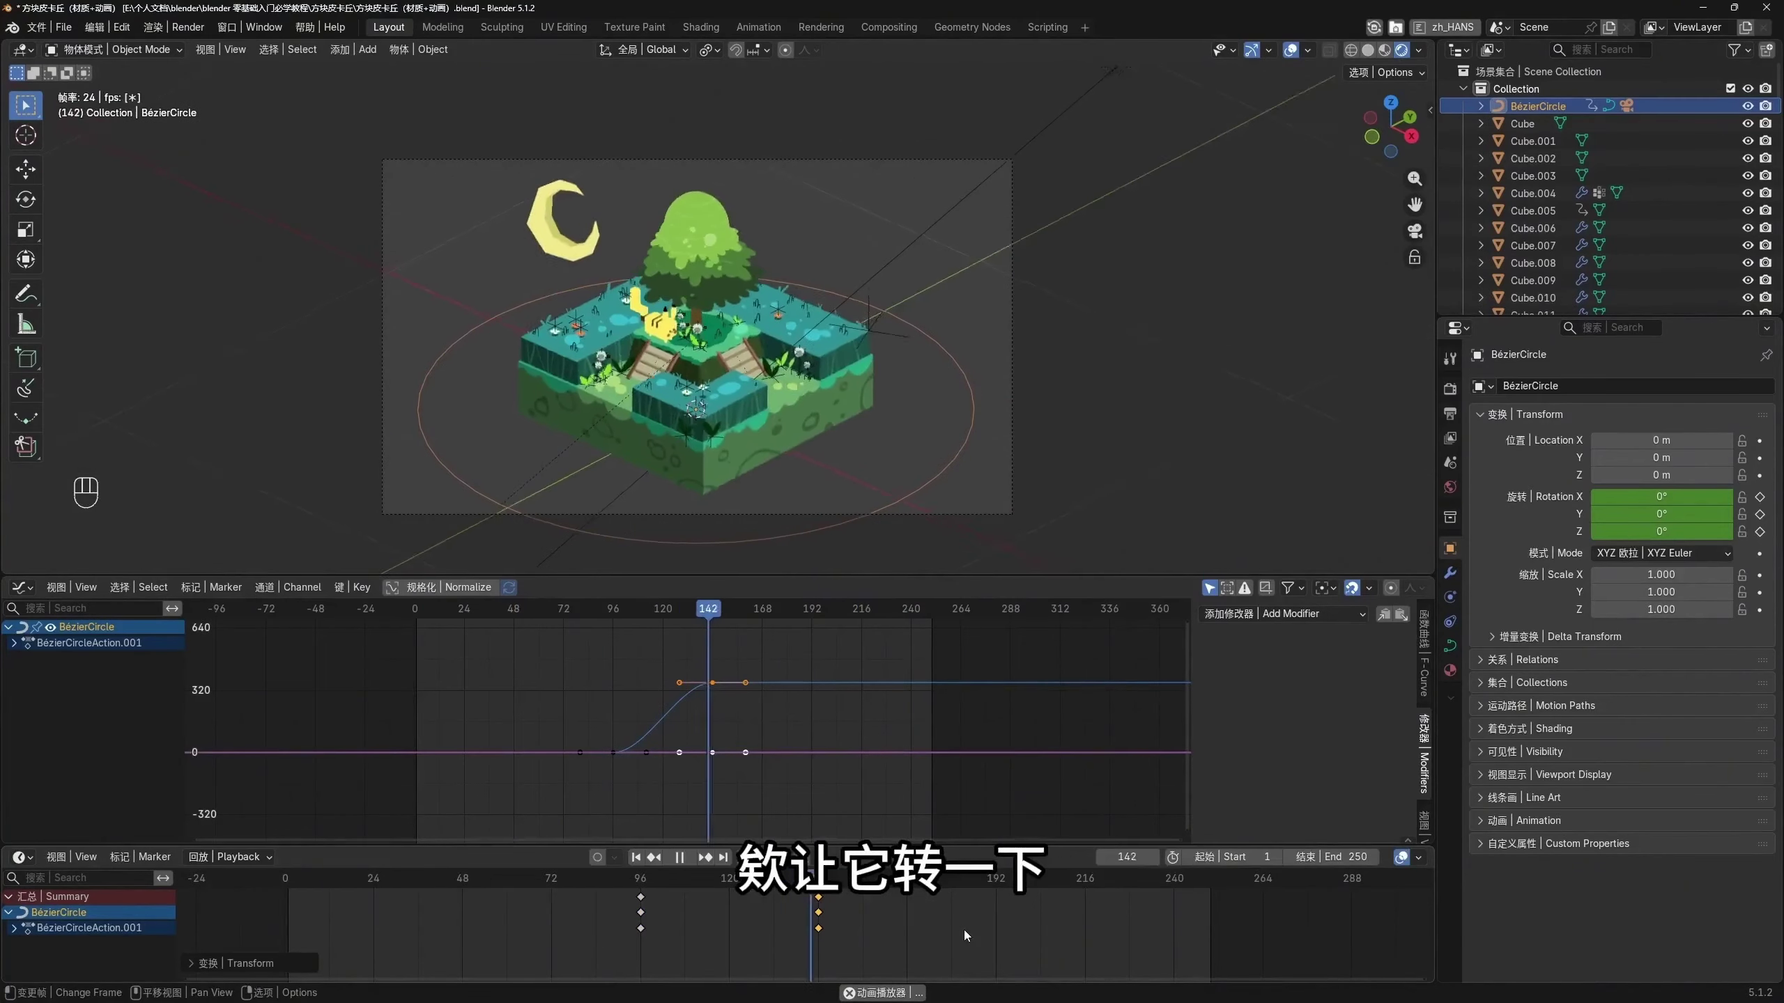
Enlarge the graph editor and zoom in on the circle's rotation curve between its keyframes
{"action": "scroll", "coordinate": [734, 722], "scroll_direction": "up", "scroll_amount": 2}
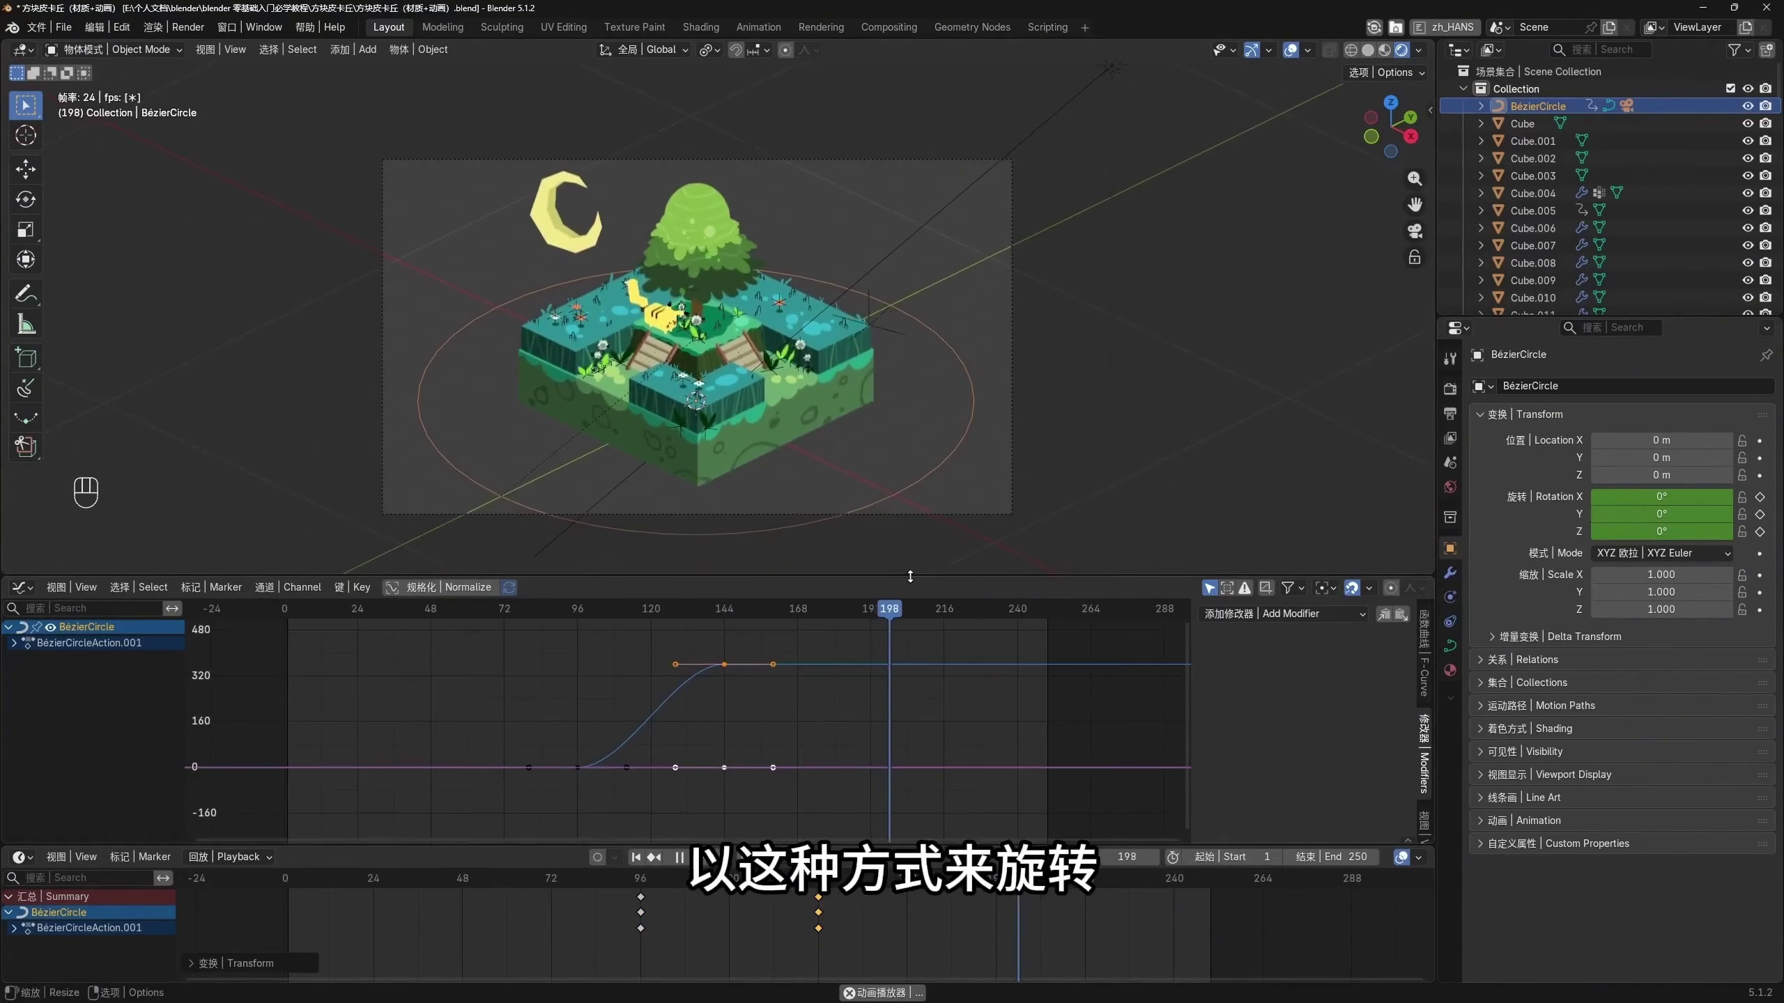
{"action": "left_click_drag", "start_coordinate": [737, 577], "coordinate": [745, 527]}
{"action": "middle_click_drag", "start_coordinate": [755, 669], "coordinate": [834, 688], "text": "ctrl"}
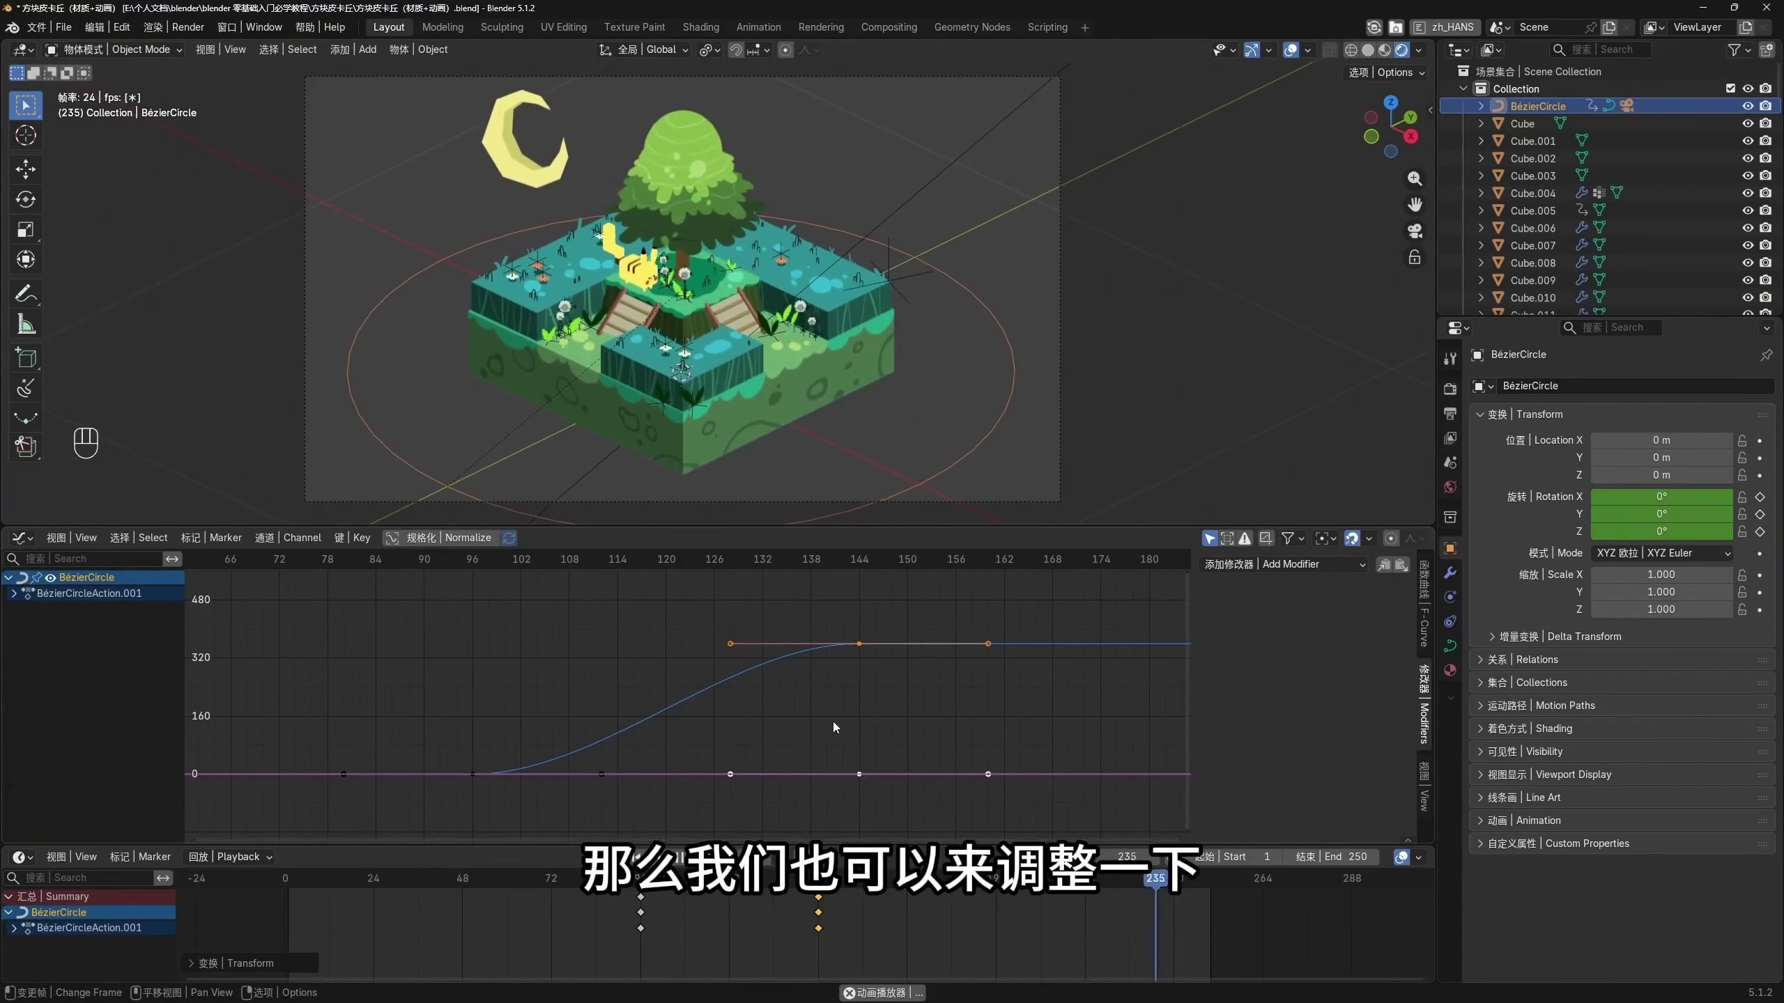
{"action": "left_click", "coordinate": [601, 774]}
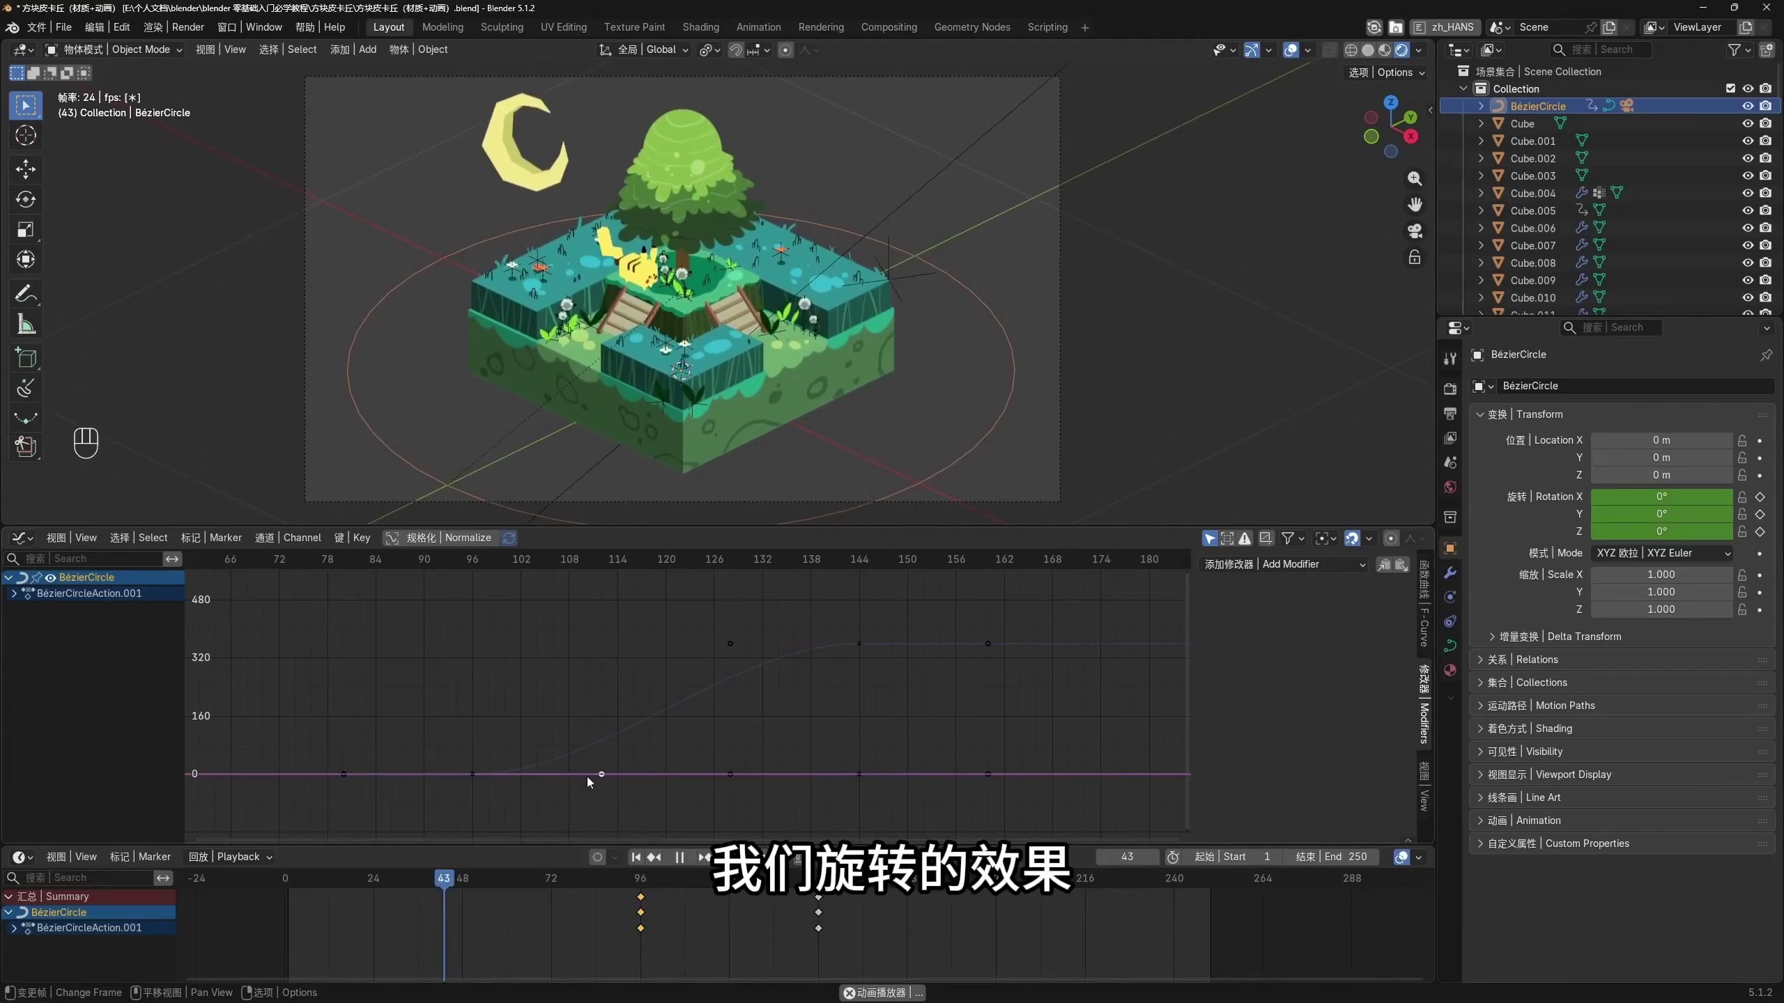
{"action": "left_click_drag", "start_coordinate": [602, 775], "coordinate": [617, 773]}
{"action": "key", "text": "ctrl+z"}
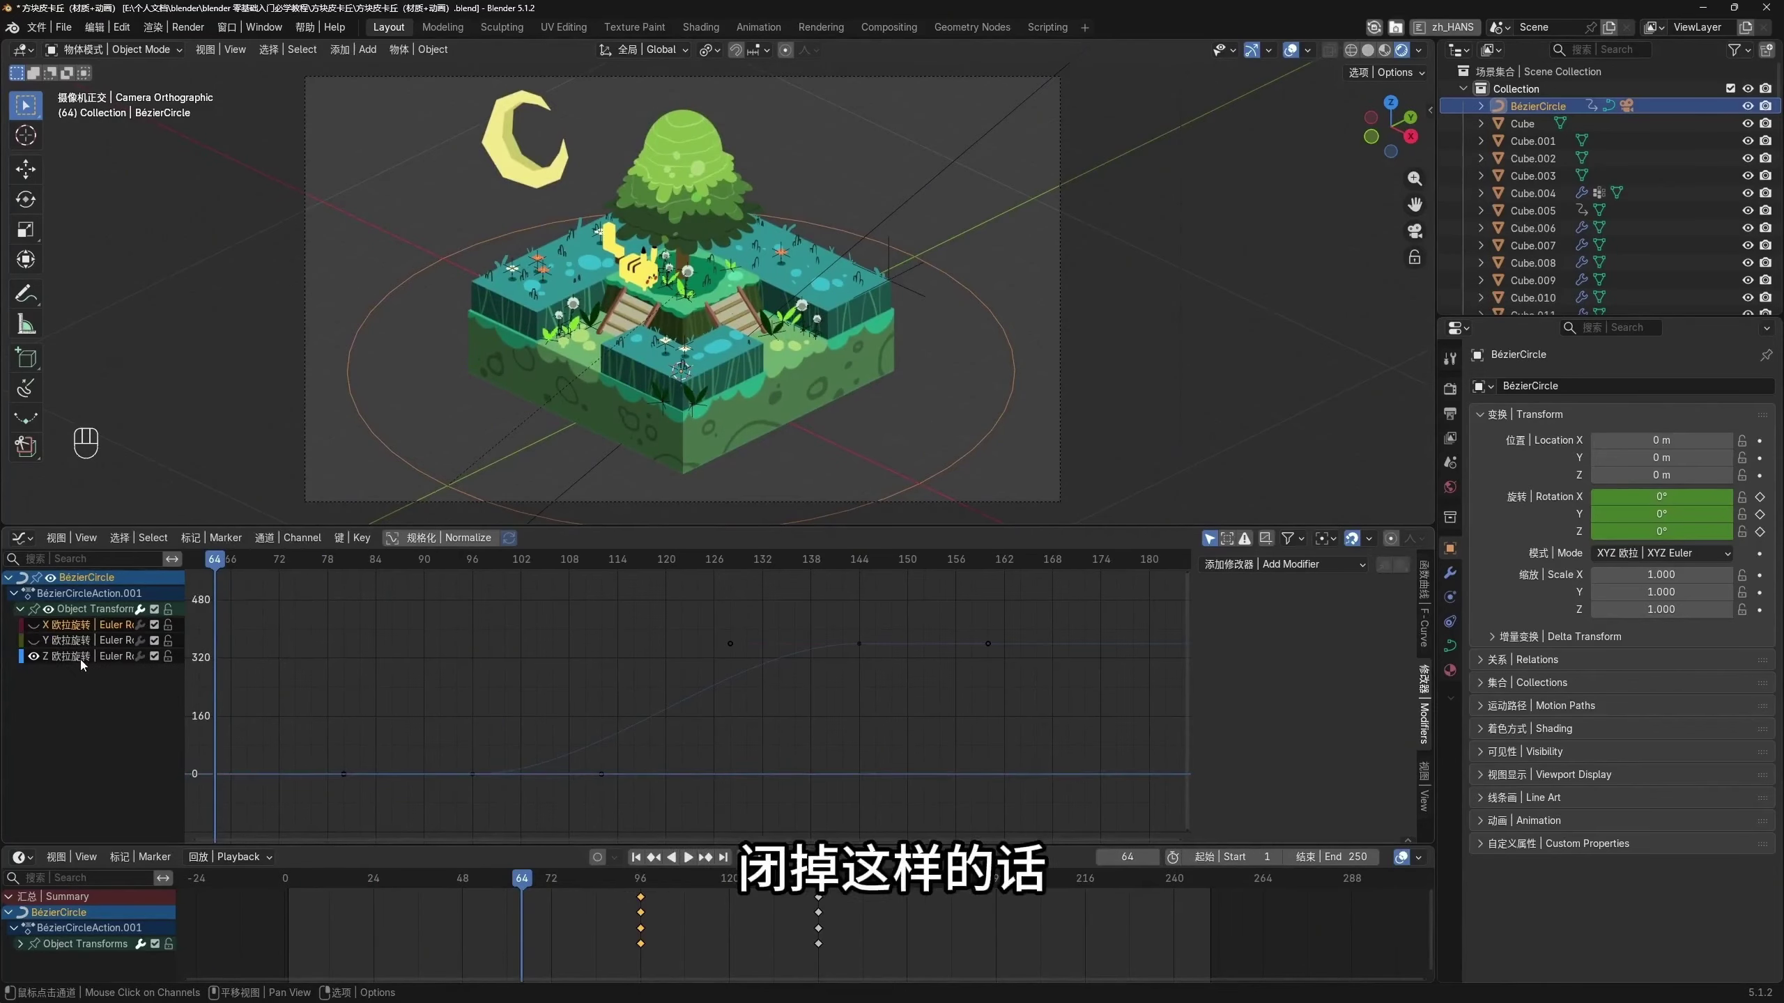
With only the Z rotation curve visible, extend the frame 96 keyframe's outgoing handle horizontally to about frame 133 and play back the motion
{"action": "left_click_drag", "start_coordinate": [598, 765], "coordinate": [619, 782]}
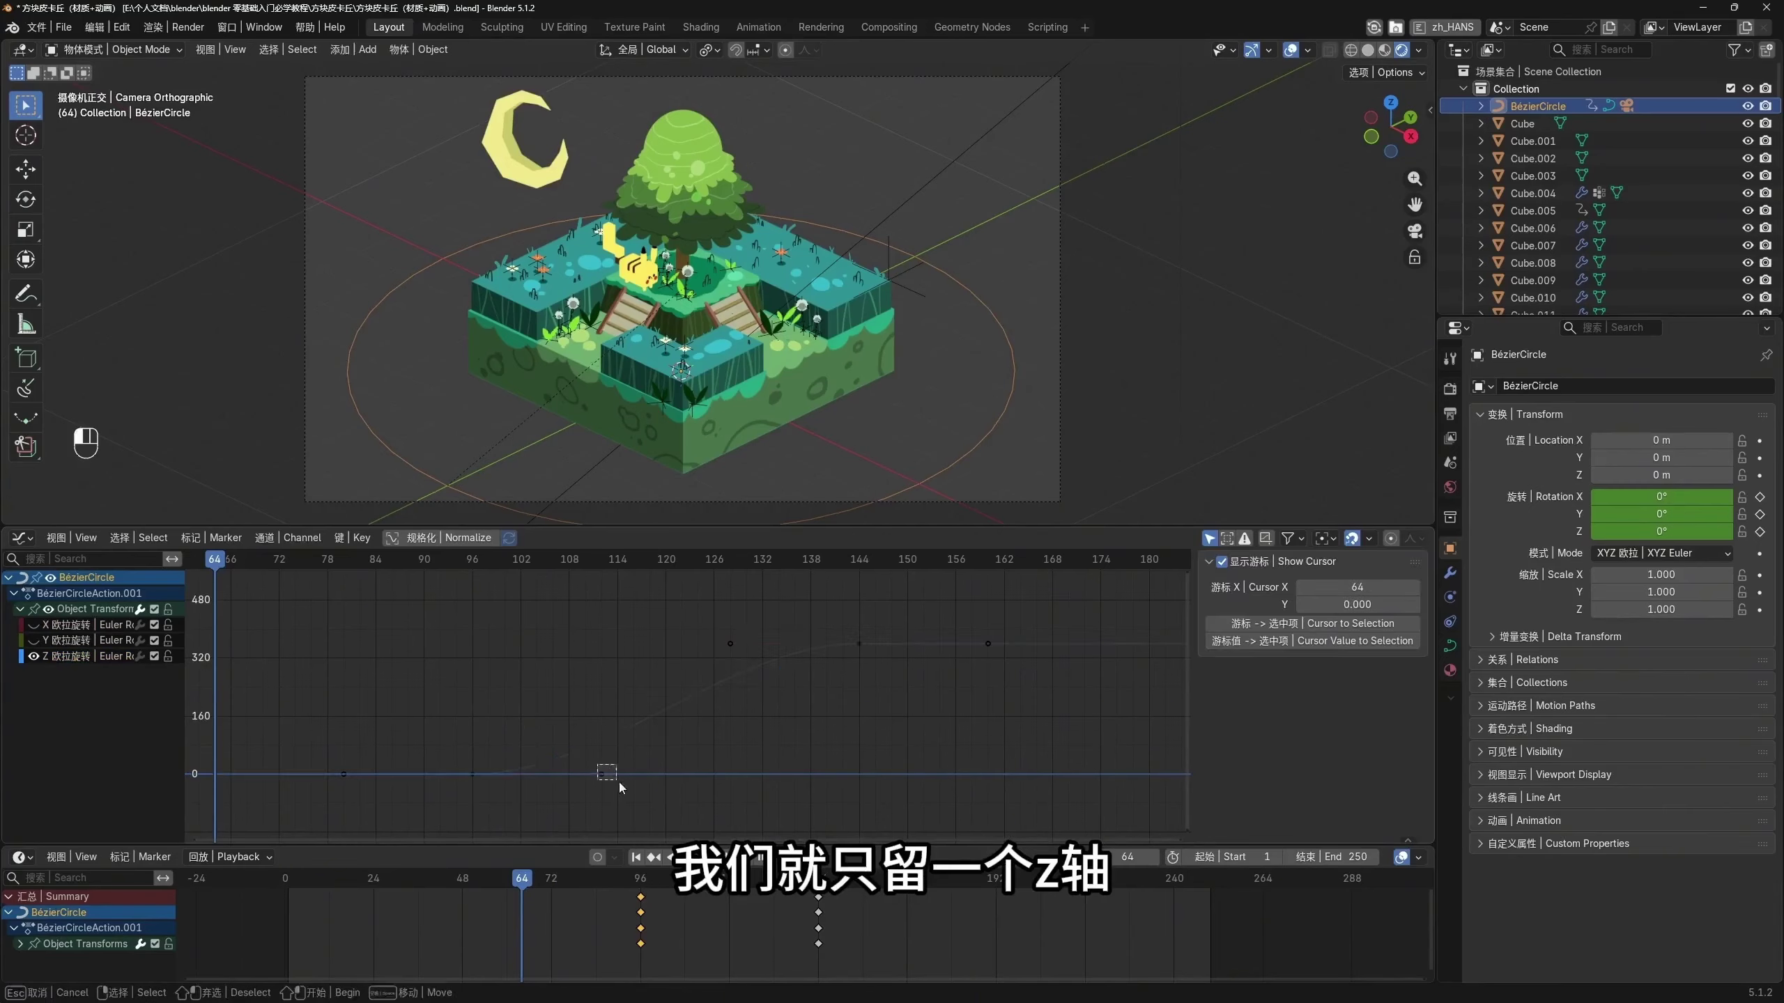
{"action": "key", "text": "g"}
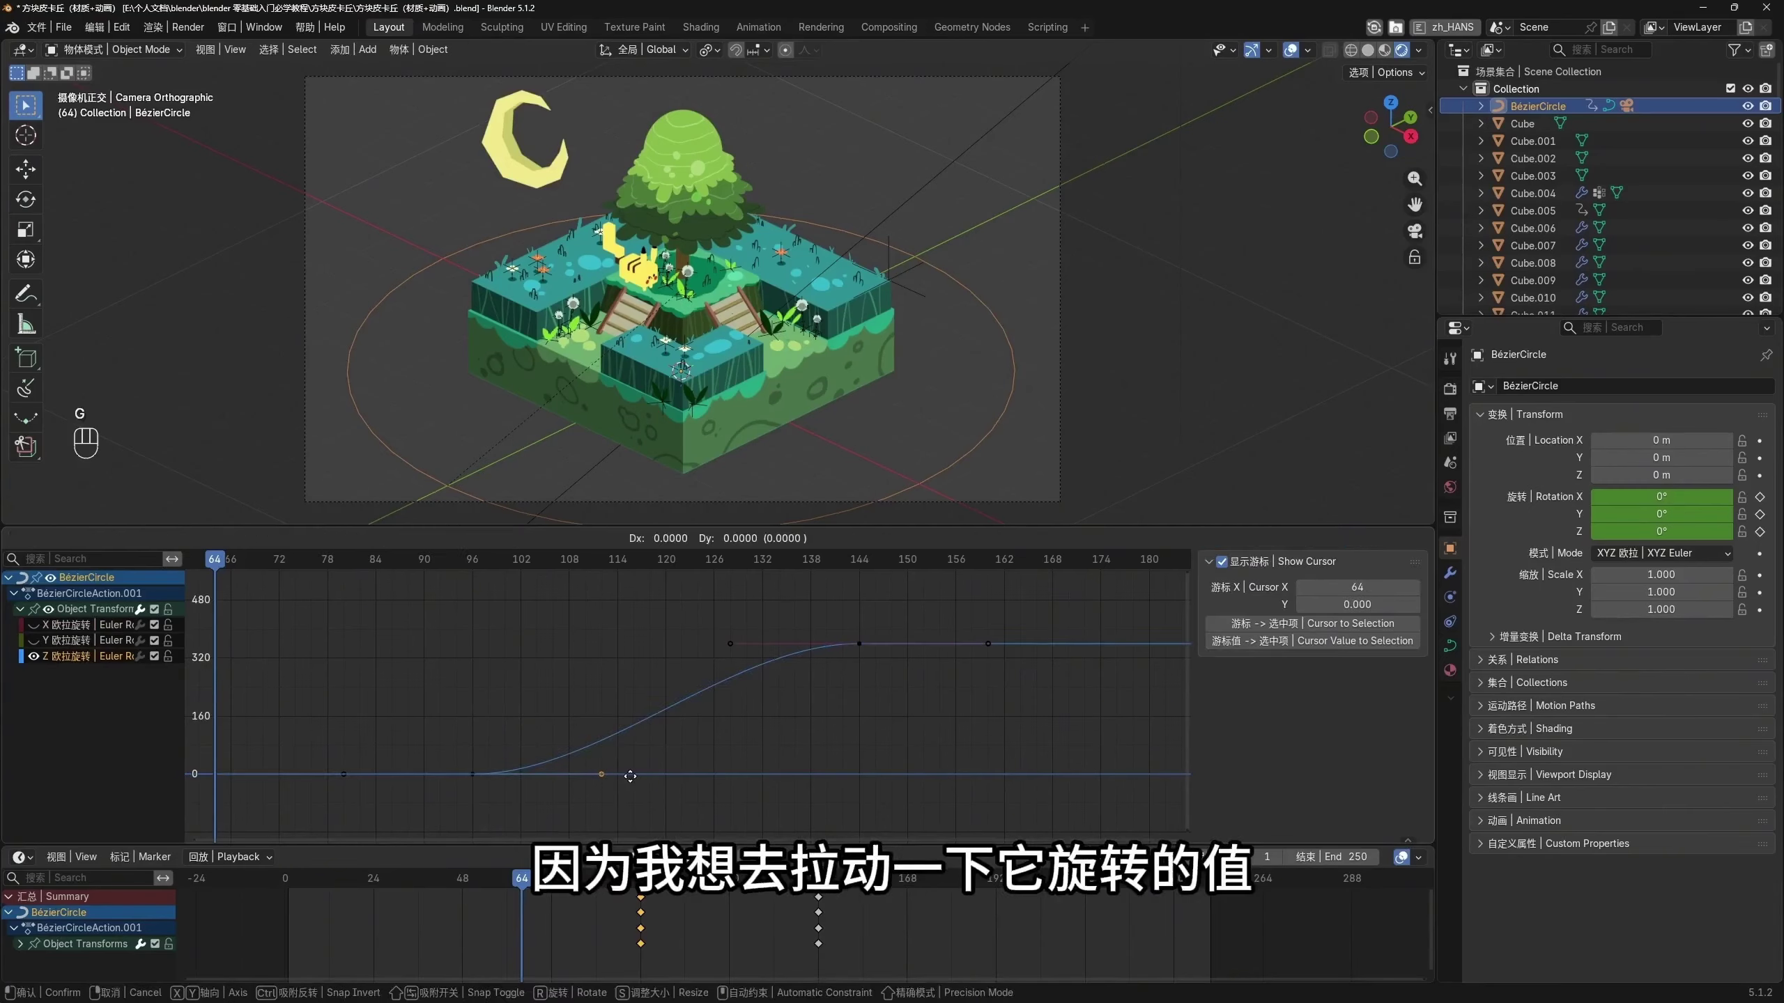
{"action": "key", "text": "x"}
{"action": "left_click", "coordinate": [797, 774]}
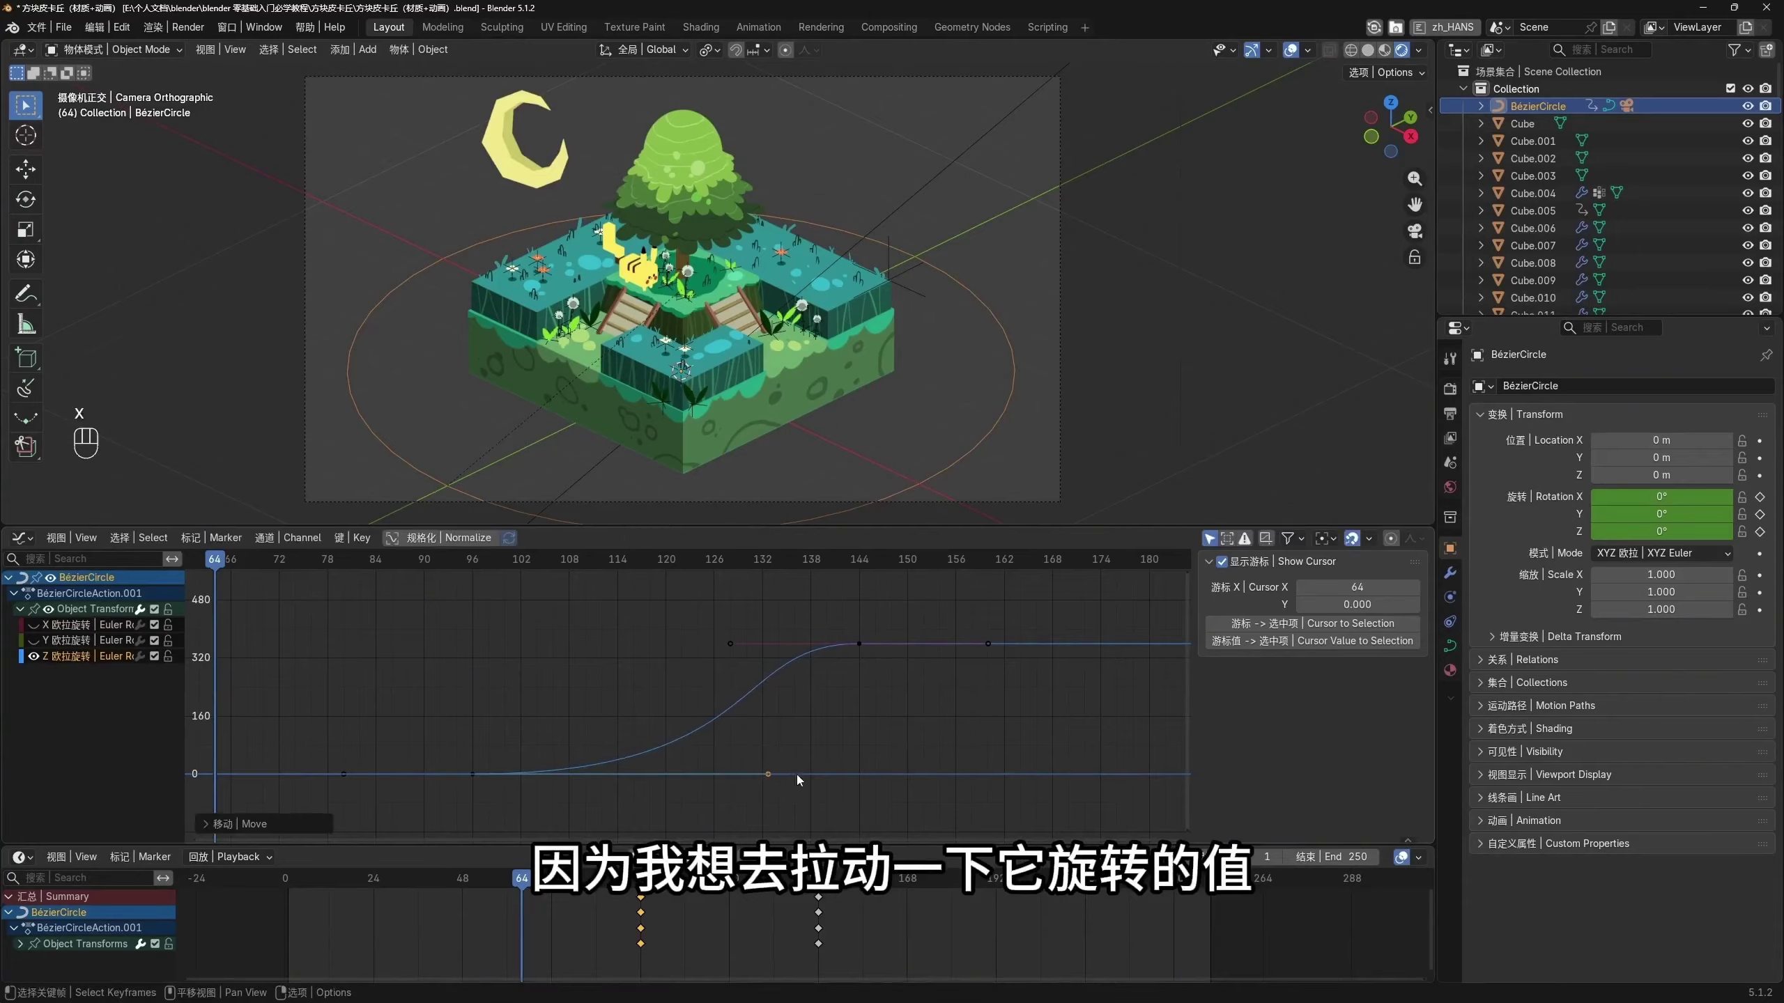
{"action": "left_click", "coordinate": [499, 884]}
{"action": "key", "text": "space"}
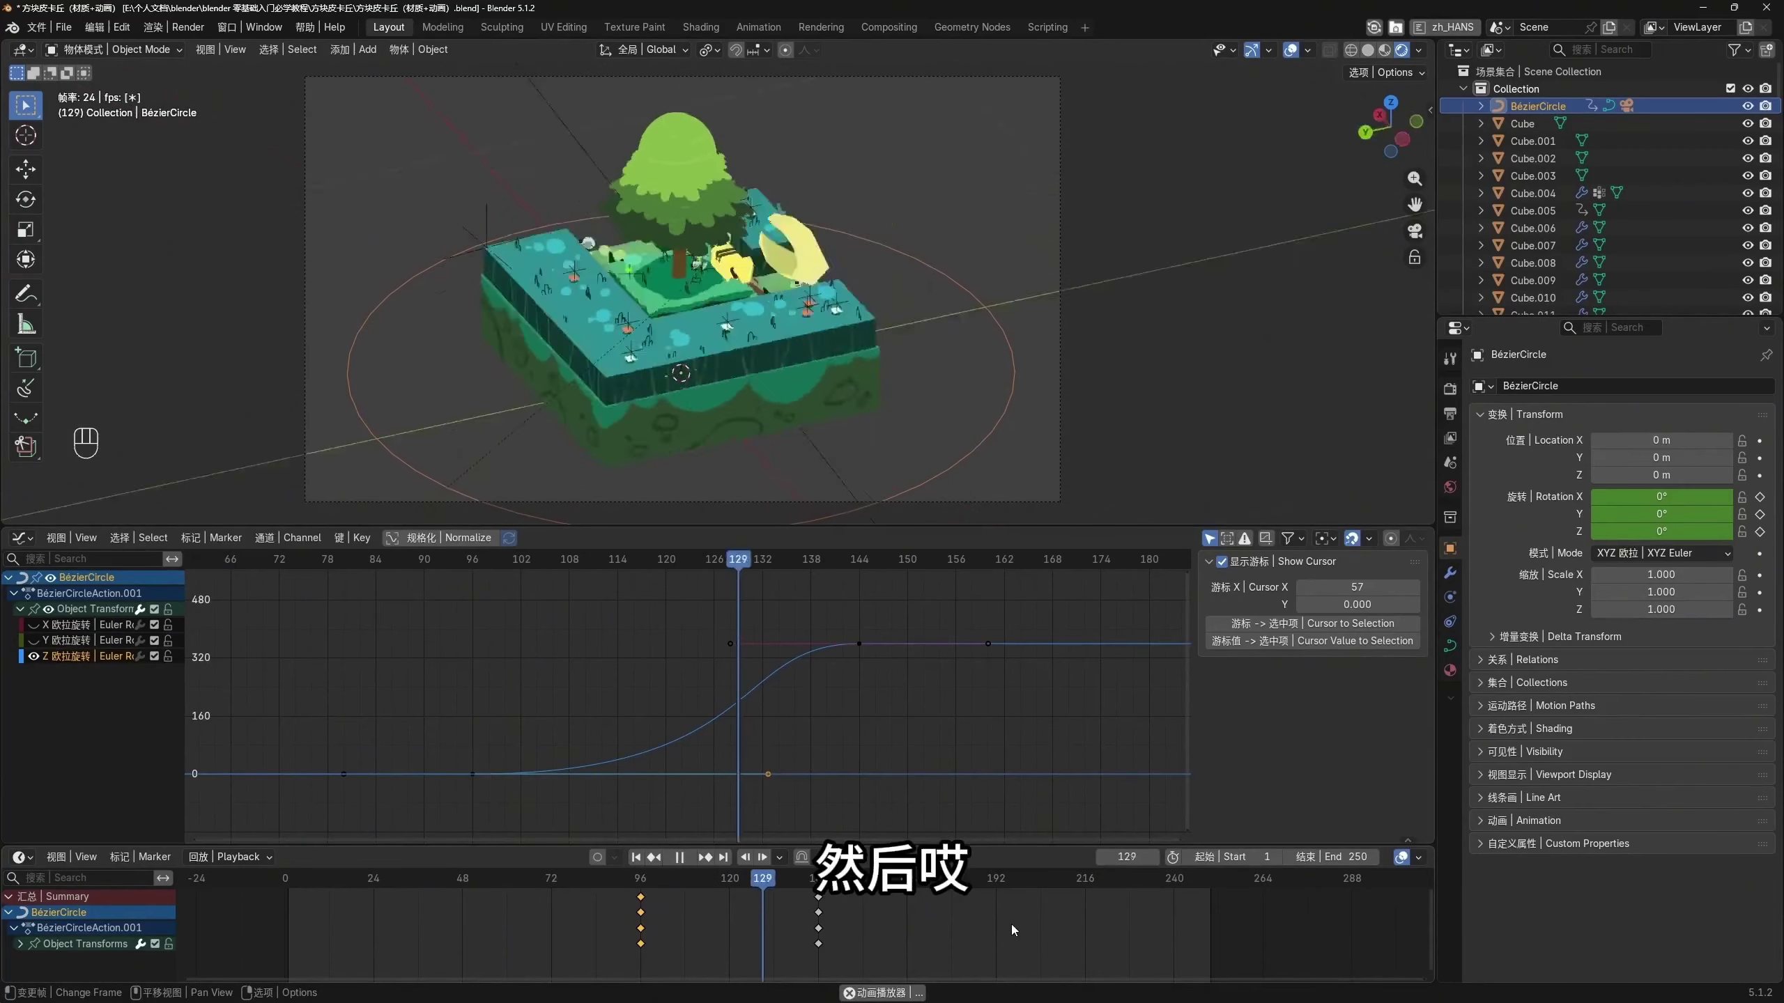
{"action": "key", "text": "space"}
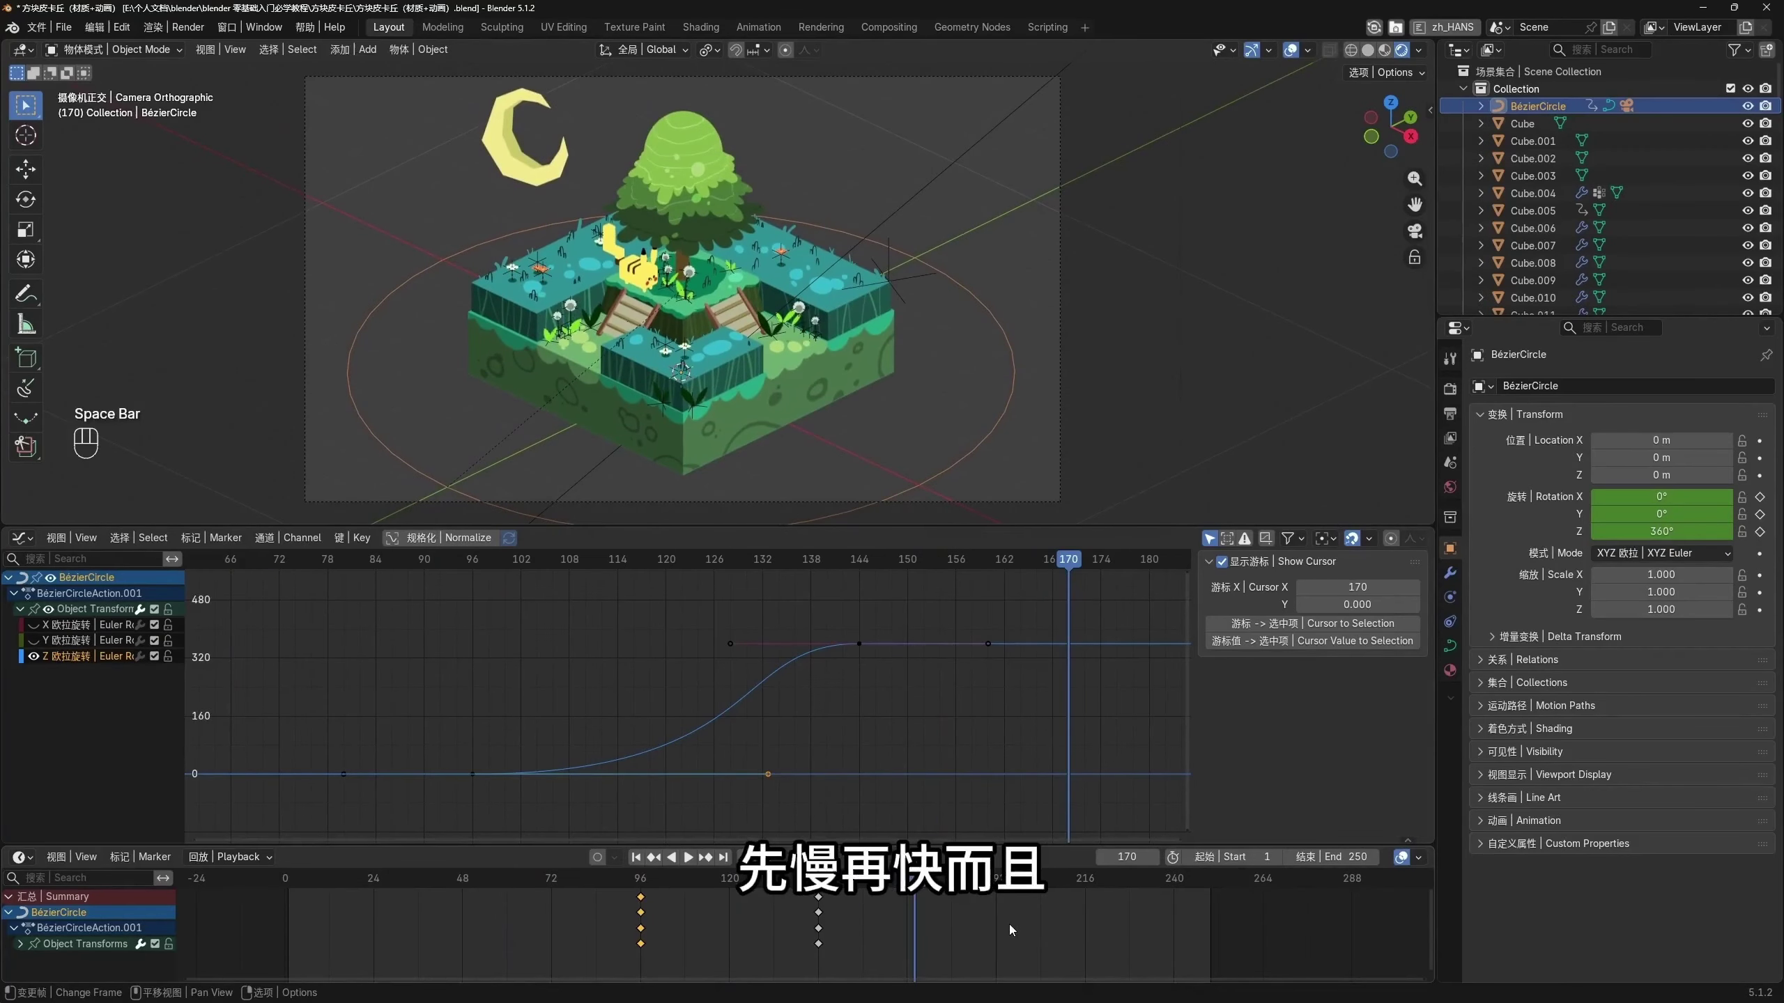
Raise the incoming handle of the Z curve's frame 144 keyframe by about 58 to add a slight overshoot, and play it back
{"action": "left_click", "coordinate": [731, 643]}
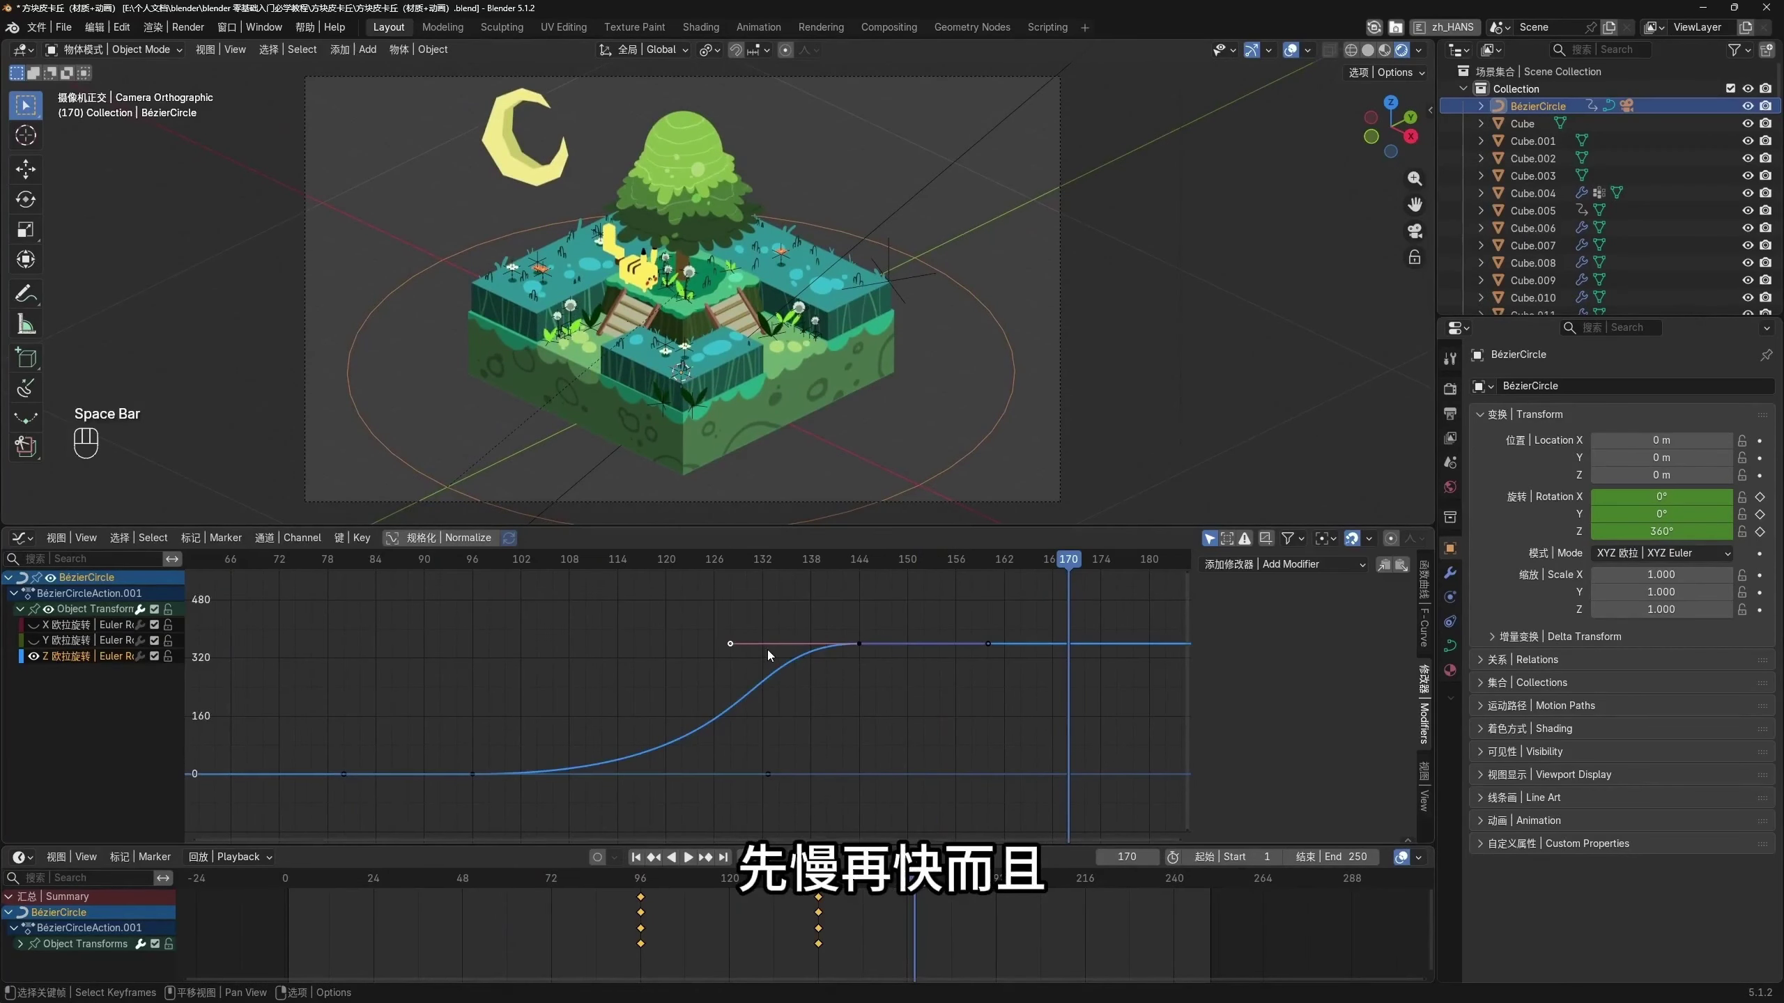
{"action": "key", "text": "g"}
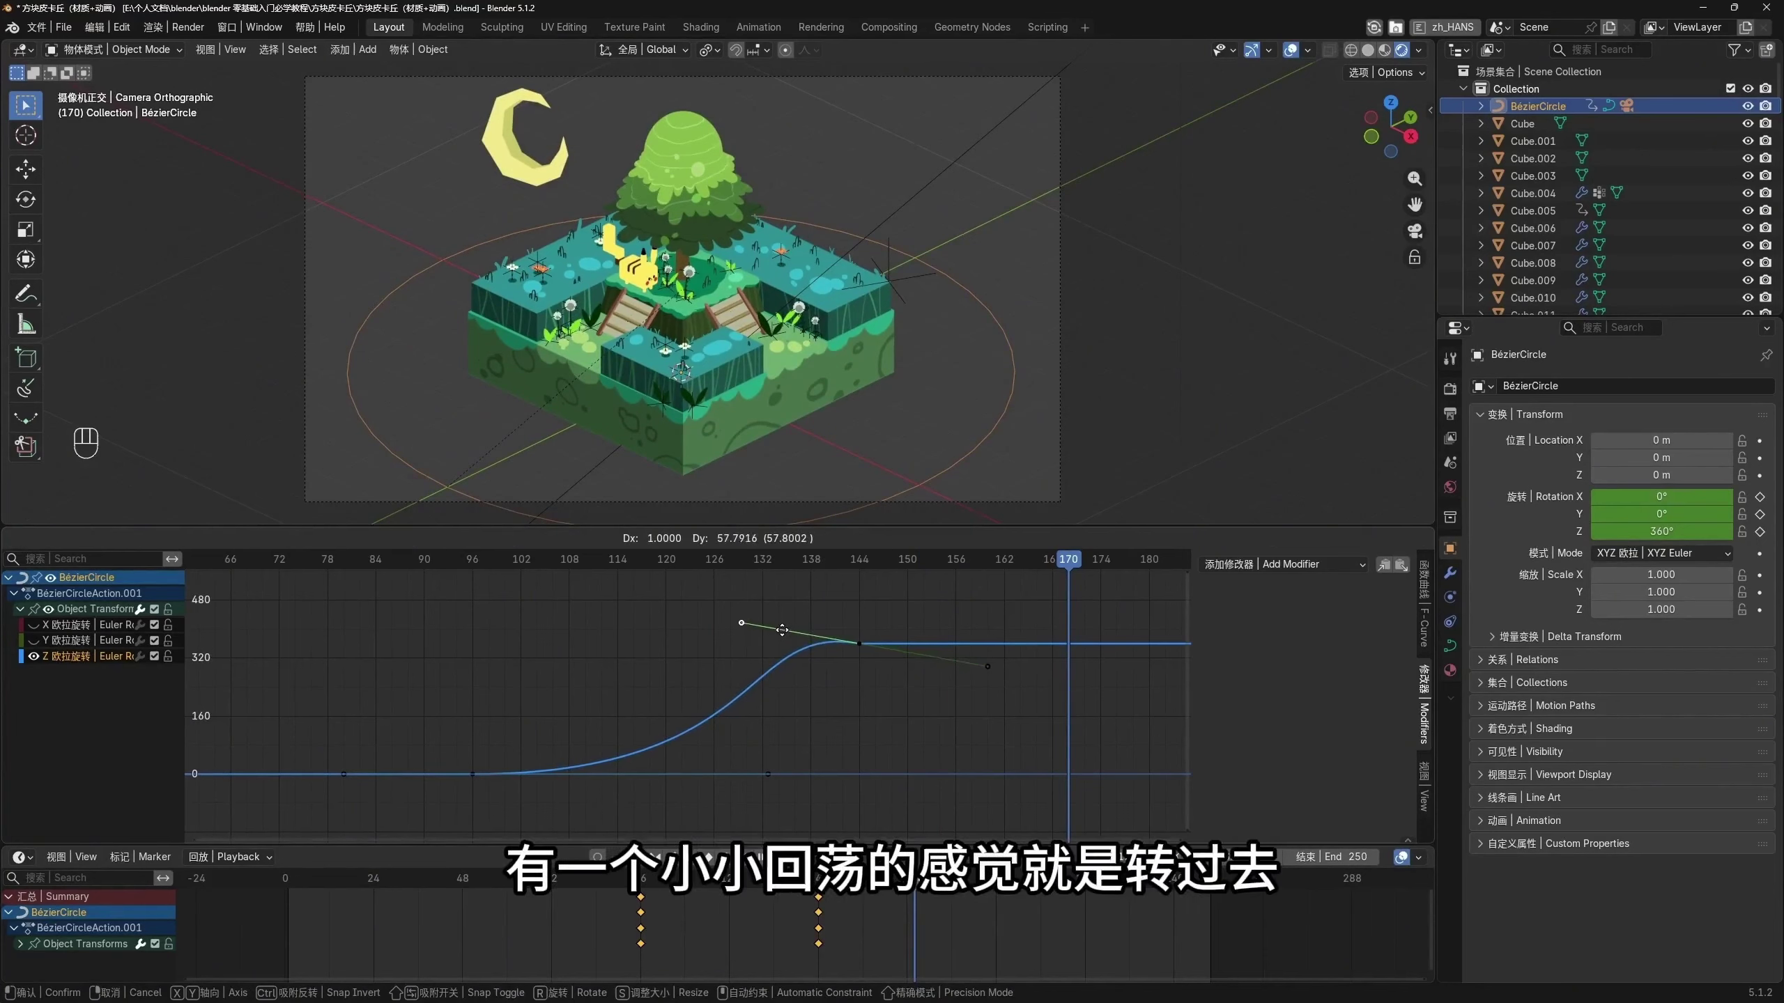
{"action": "left_click", "coordinate": [782, 630]}
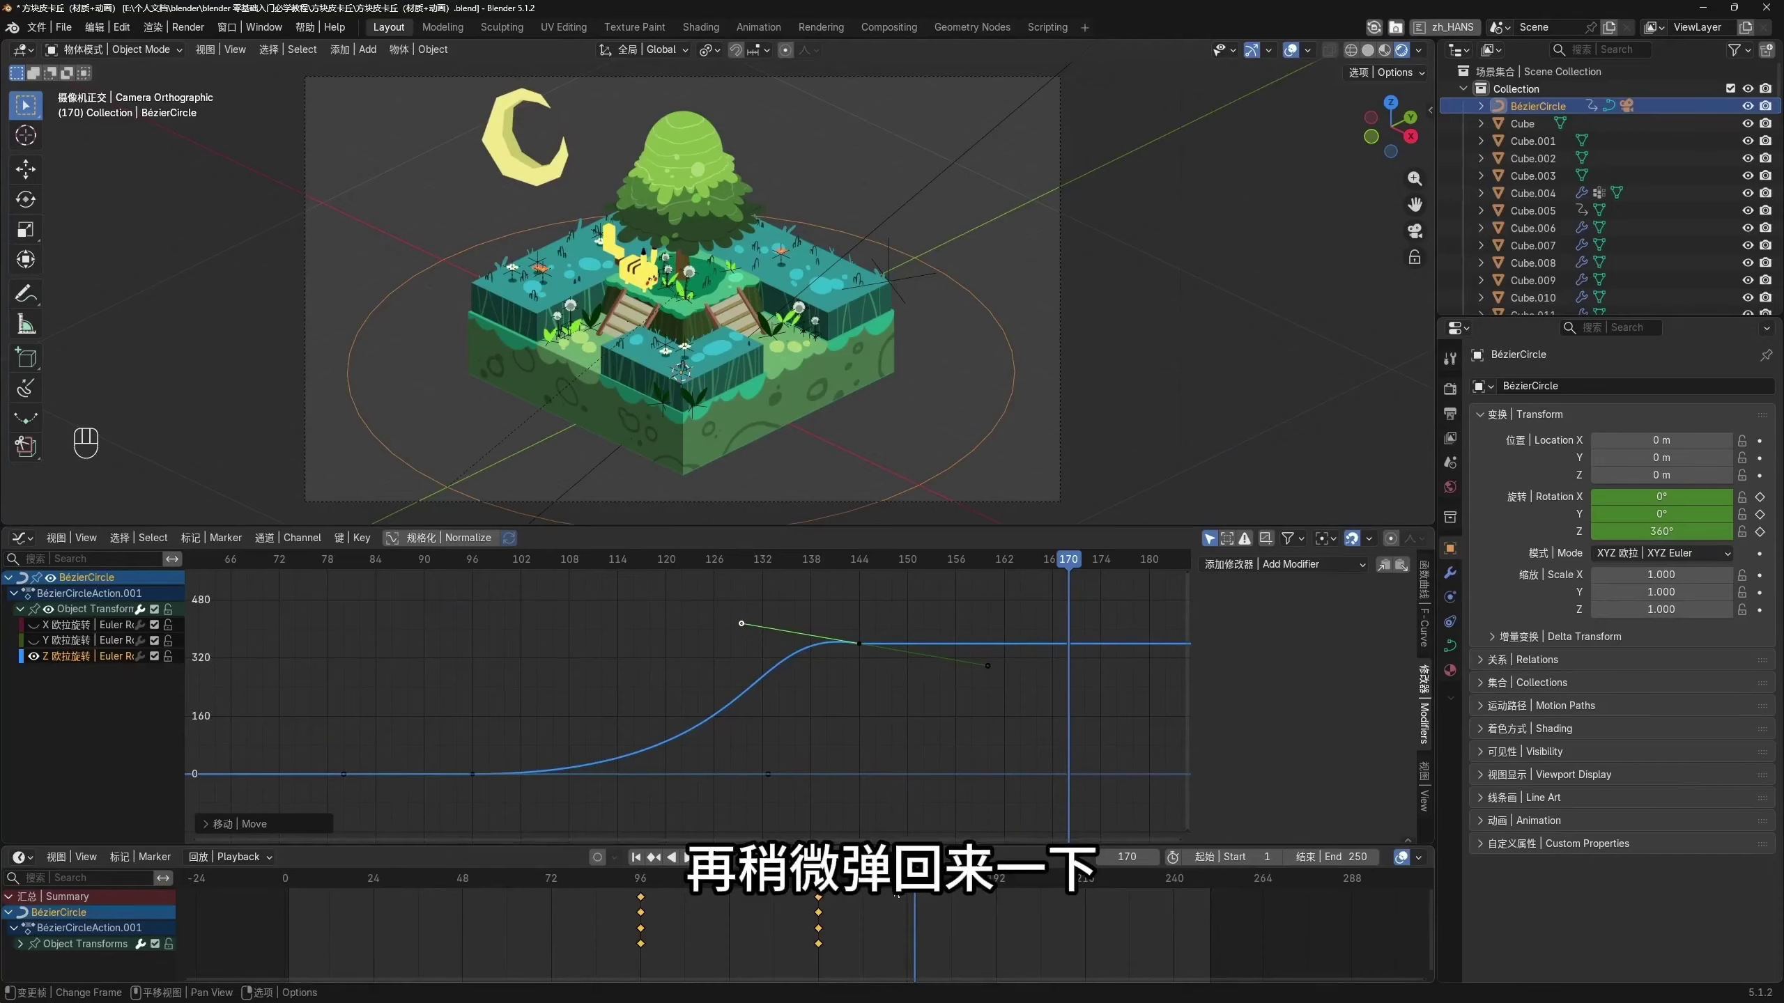
{"action": "left_click_drag", "start_coordinate": [895, 896], "coordinate": [544, 896]}
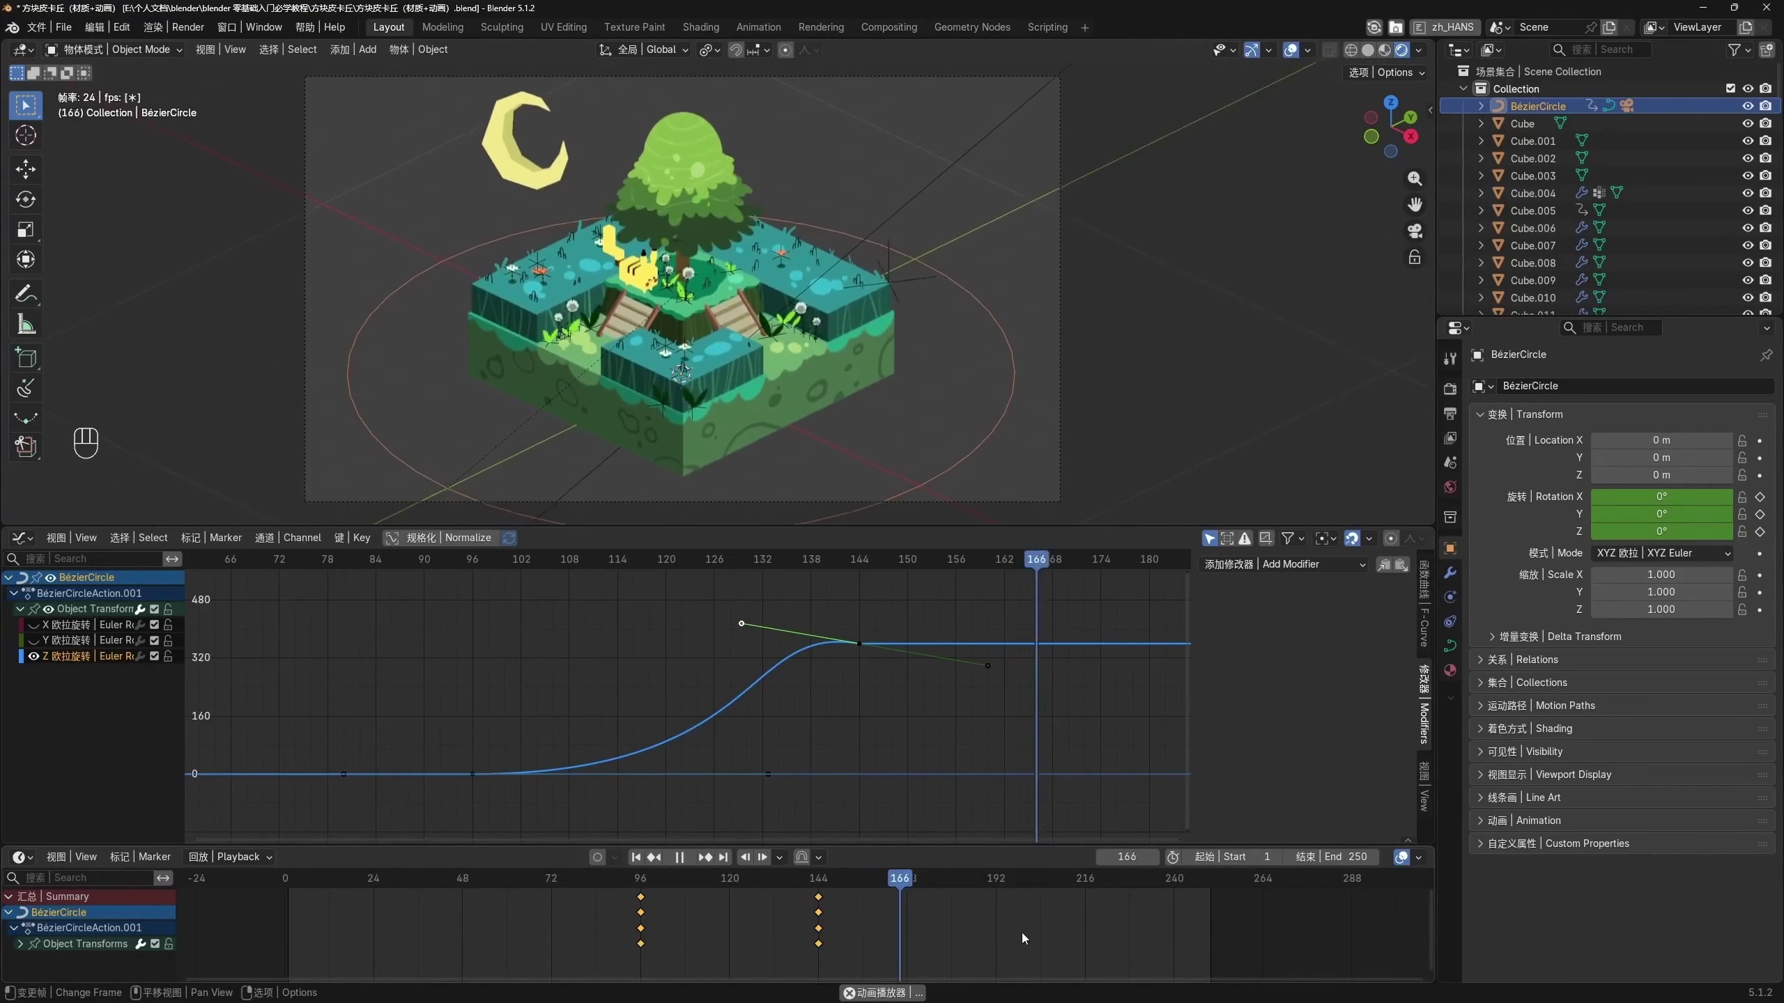
{"action": "key", "text": "space"}
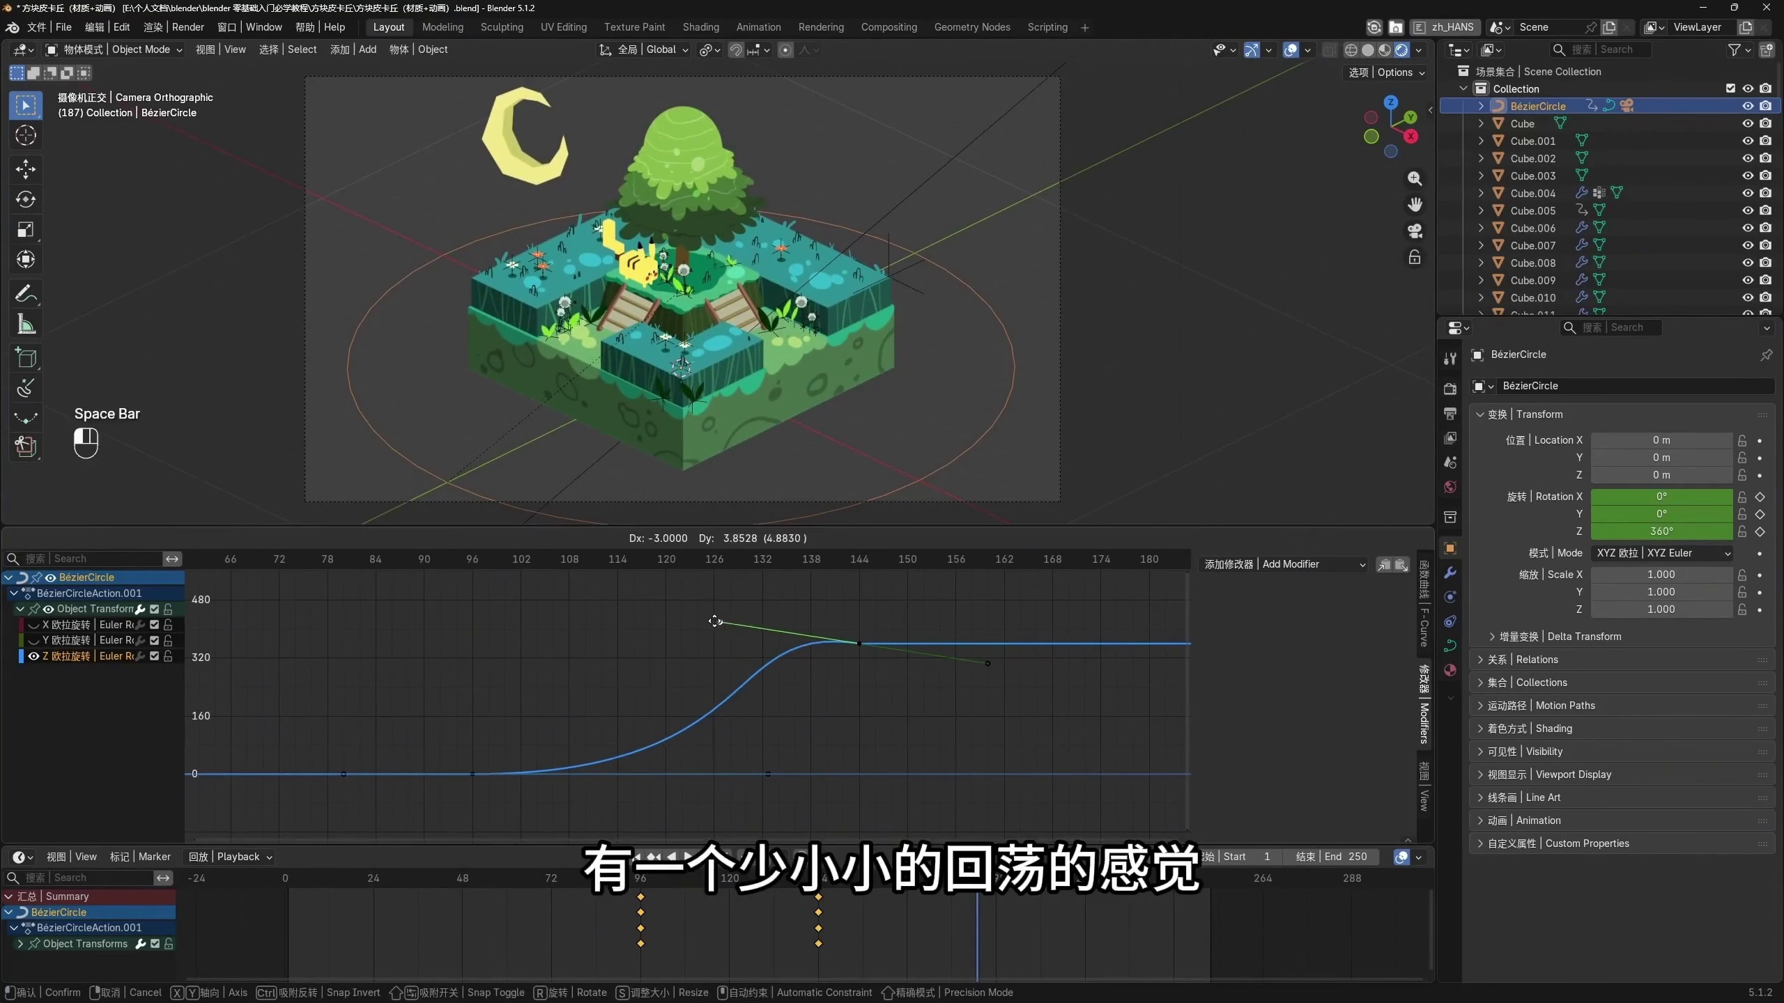
Pull the frame 144 keyframe's incoming handle further up and out to about frame 127, and play back the rebound
{"action": "left_click_drag", "start_coordinate": [739, 623], "coordinate": [719, 616]}
{"action": "left_click", "coordinate": [546, 892]}
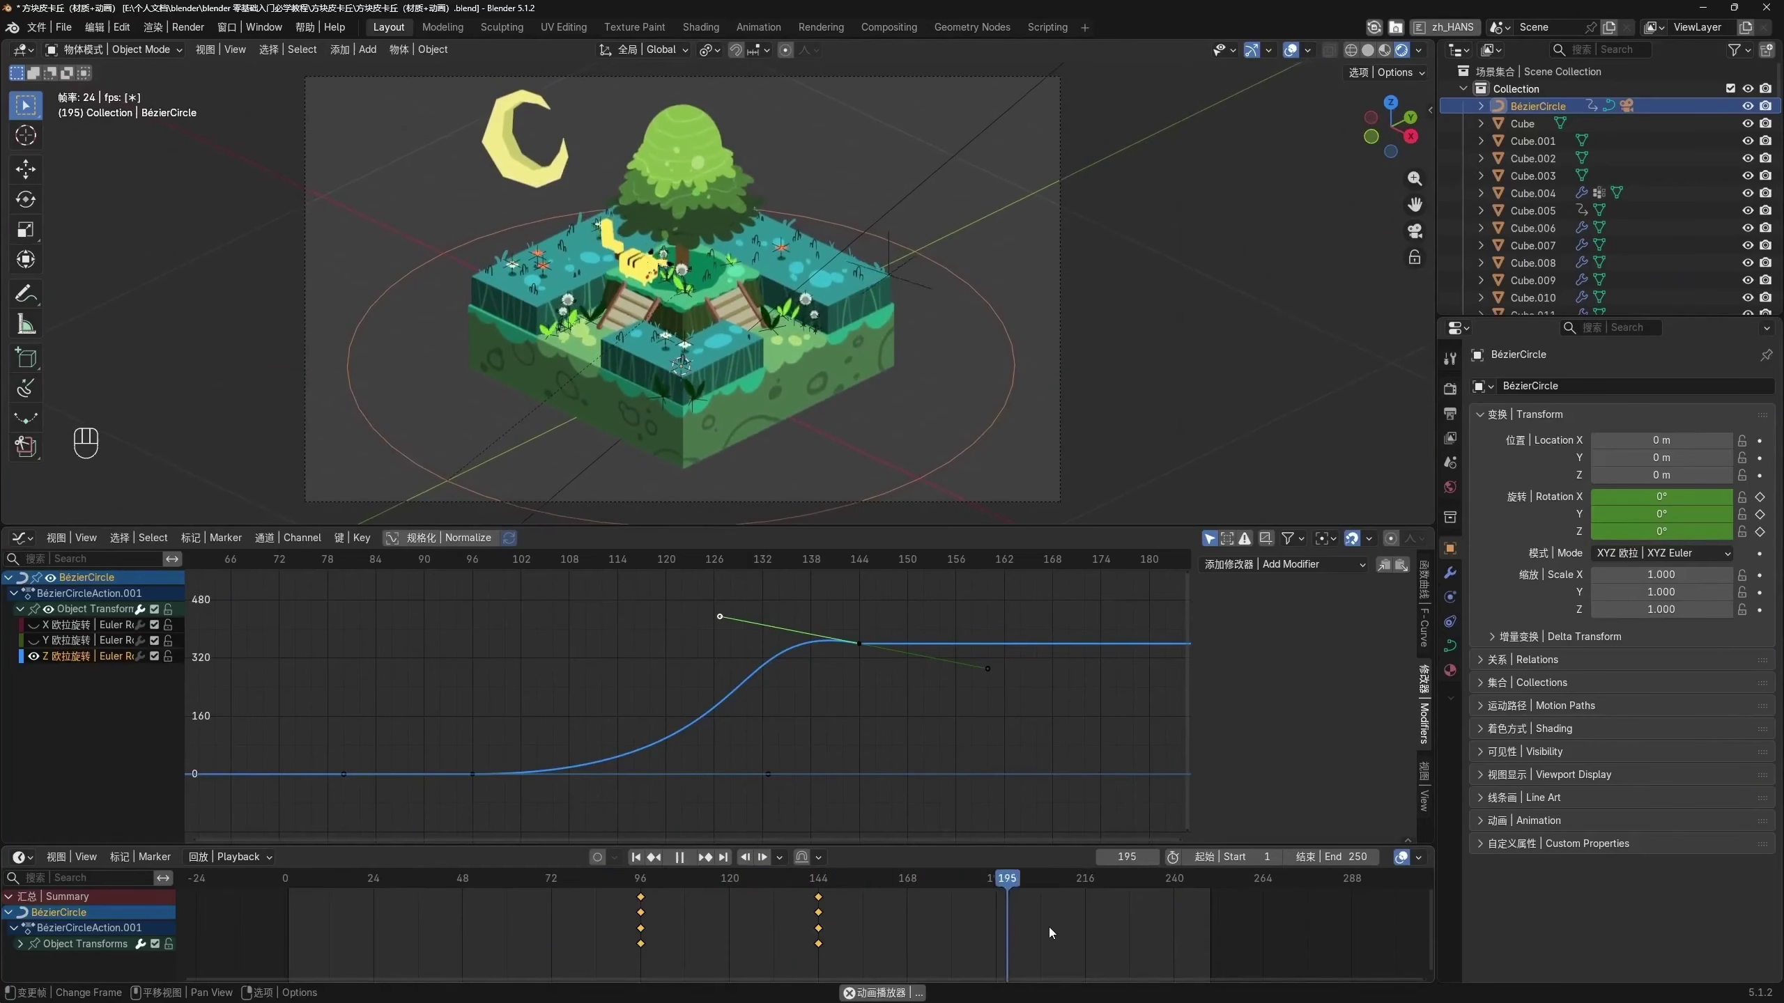
{"action": "scroll", "coordinate": [839, 402], "scroll_direction": "down", "scroll_amount": 2}
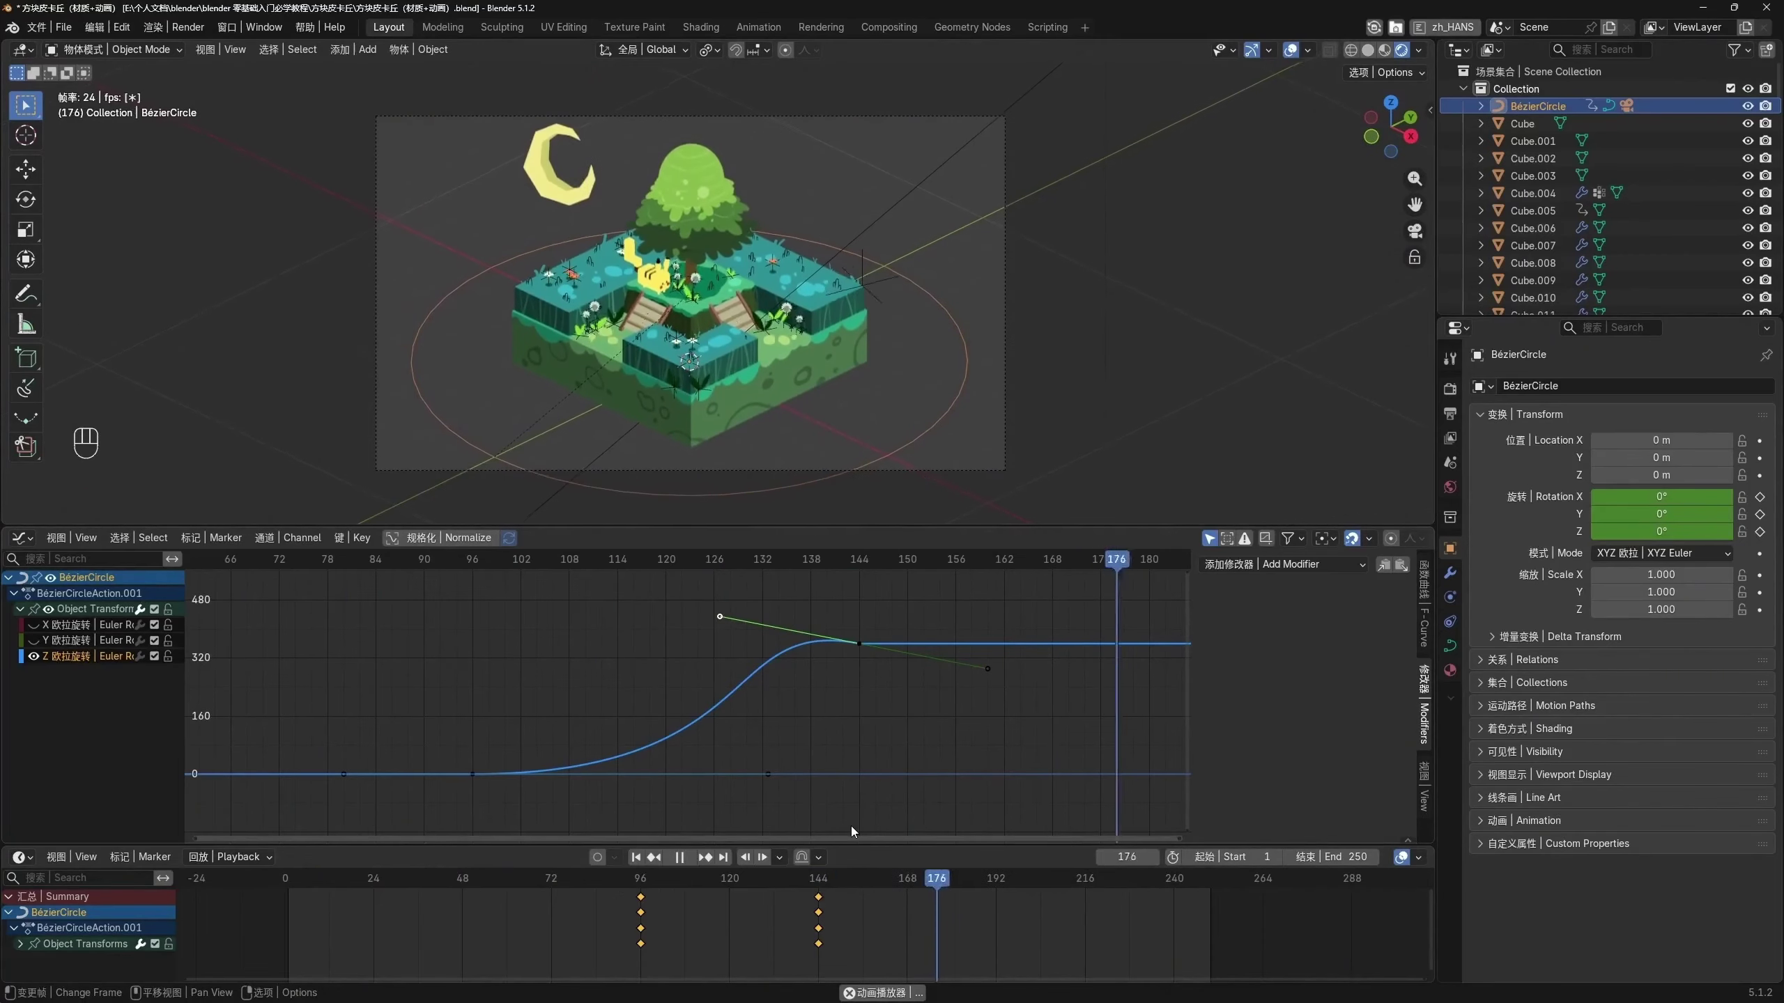
{"action": "key", "text": "space"}
Inspect the curve's hard corner at frame 144 and insert a Rotation keyframe for the circle at frame 168
{"action": "middle_click_drag", "start_coordinate": [981, 657], "coordinate": [622, 698], "text": "shift"}
{"action": "left_click_drag", "start_coordinate": [976, 597], "coordinate": [553, 619]}
{"action": "scroll", "coordinate": [410, 686], "scroll_direction": "up", "scroll_amount": 2}
{"action": "middle_click_drag", "start_coordinate": [606, 726], "coordinate": [703, 682], "text": "shift"}
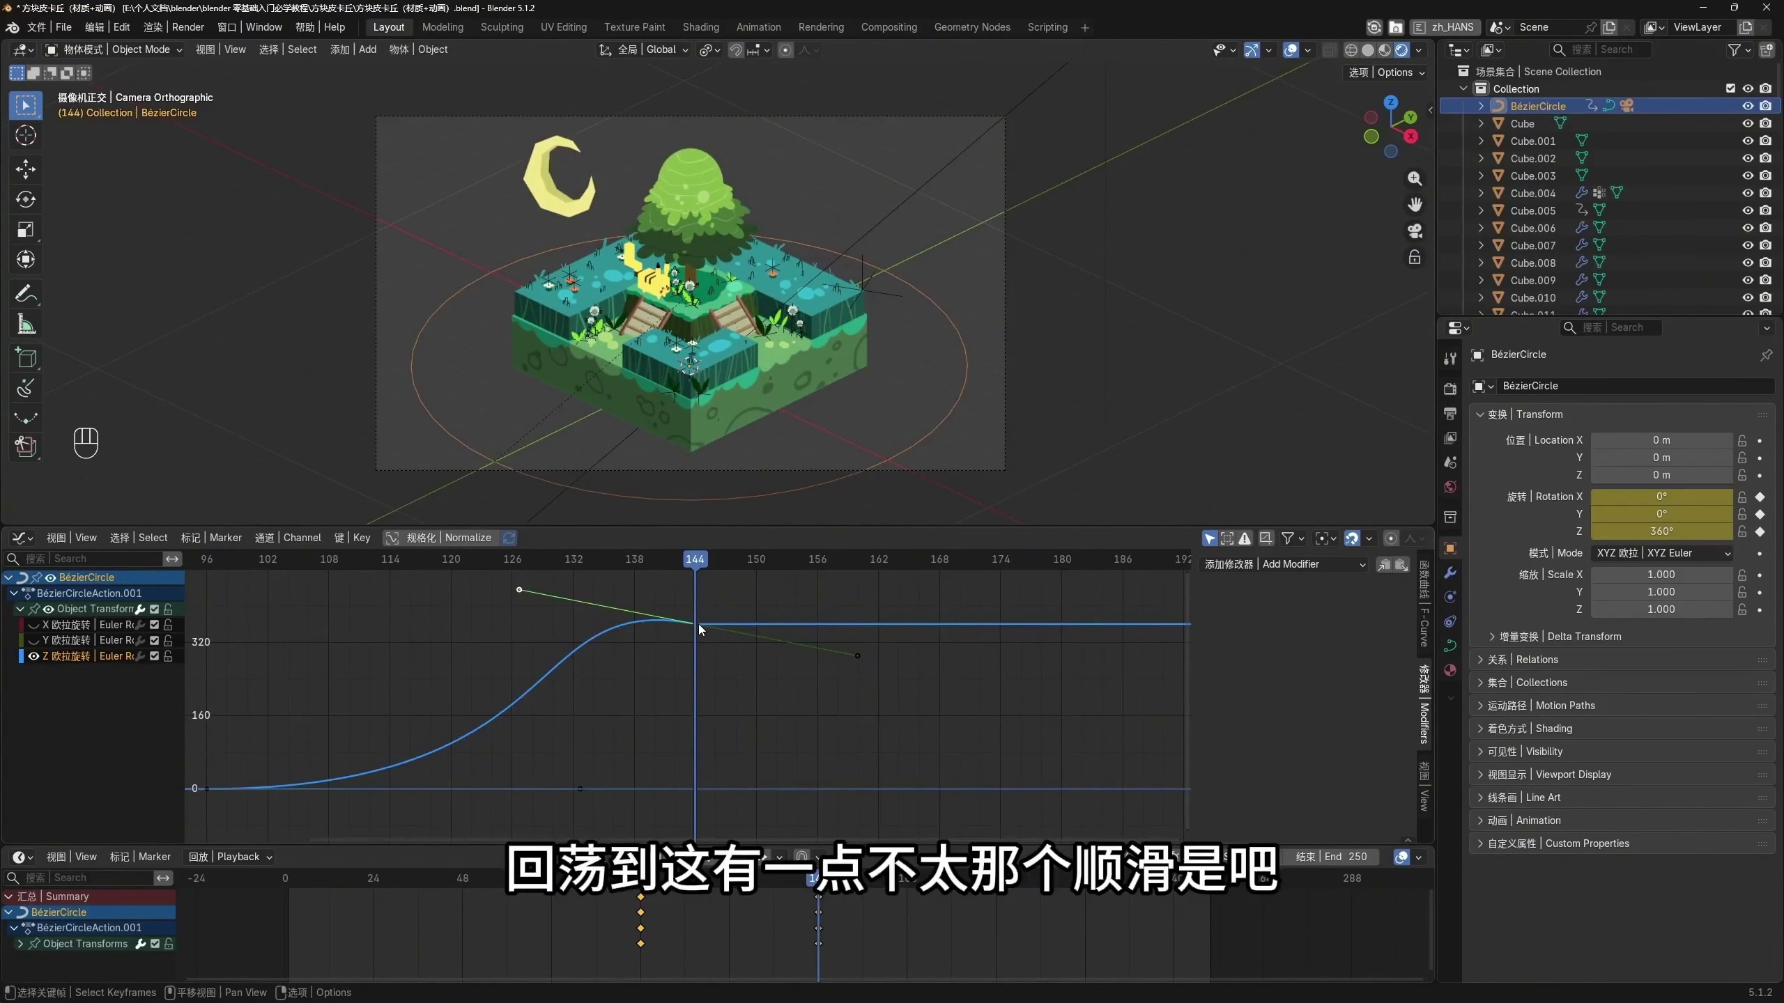
{"action": "middle_click_drag", "start_coordinate": [698, 624], "coordinate": [644, 636], "text": "shift"}
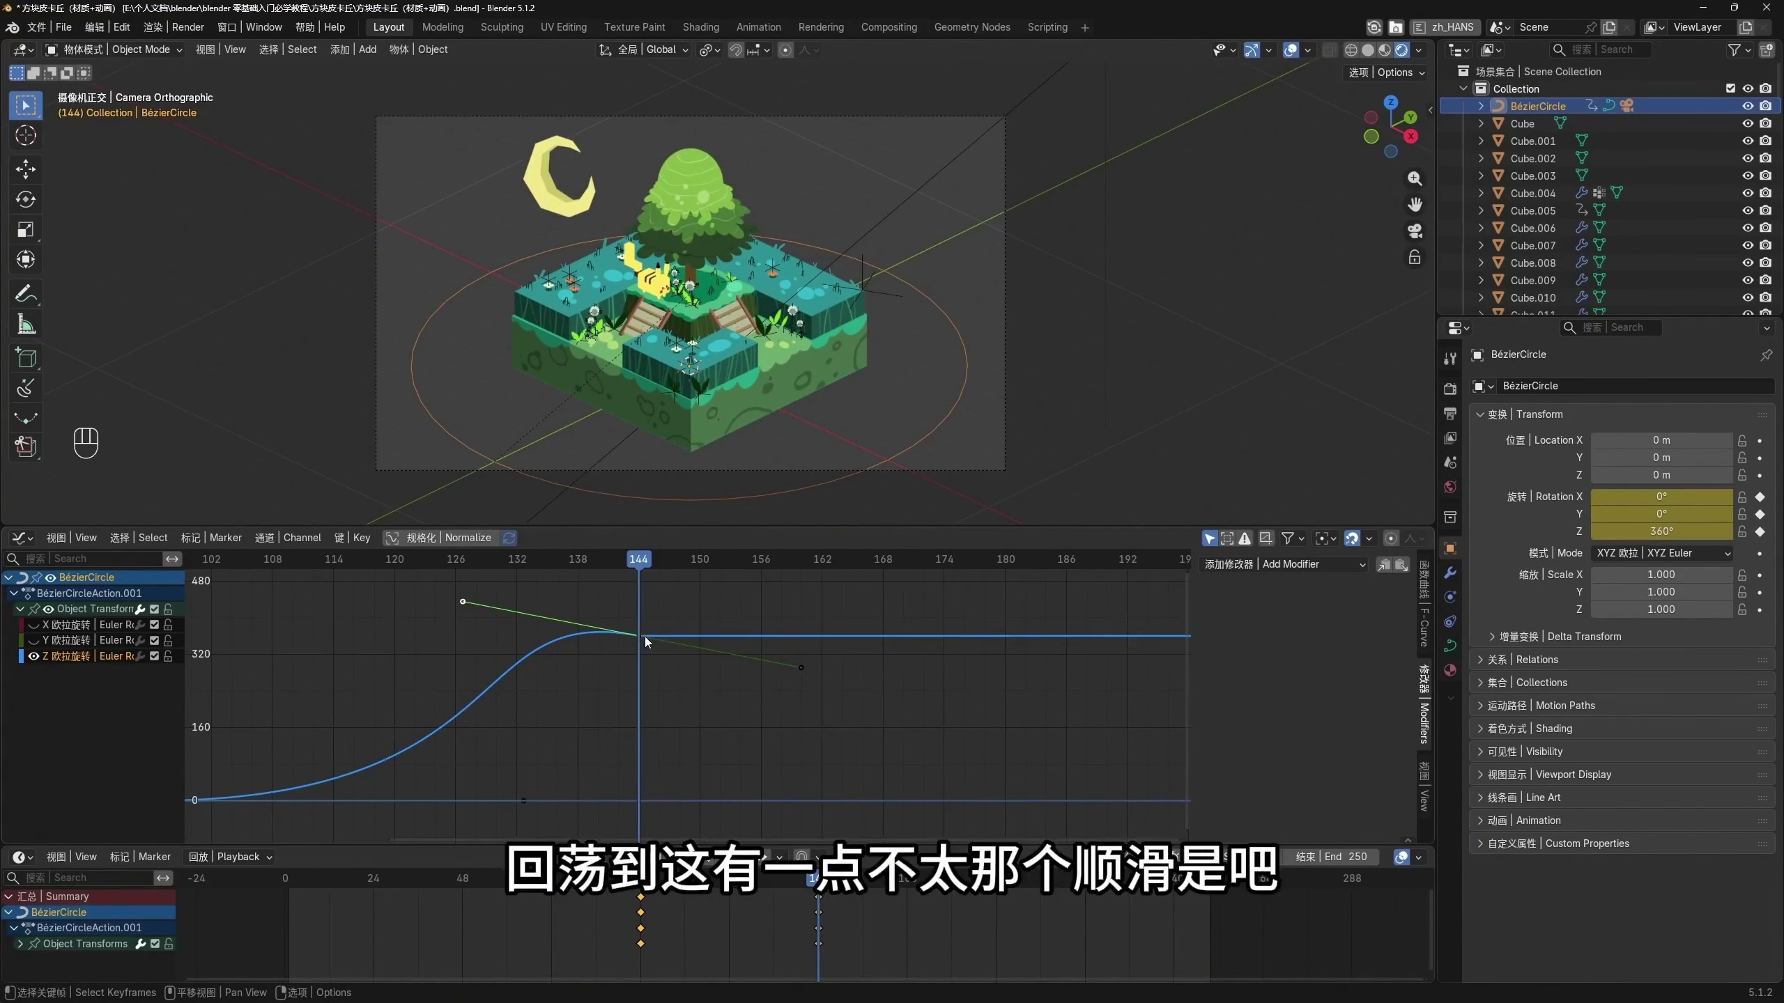
{"action": "middle_click_drag", "start_coordinate": [800, 667], "coordinate": [736, 664], "text": "shift"}
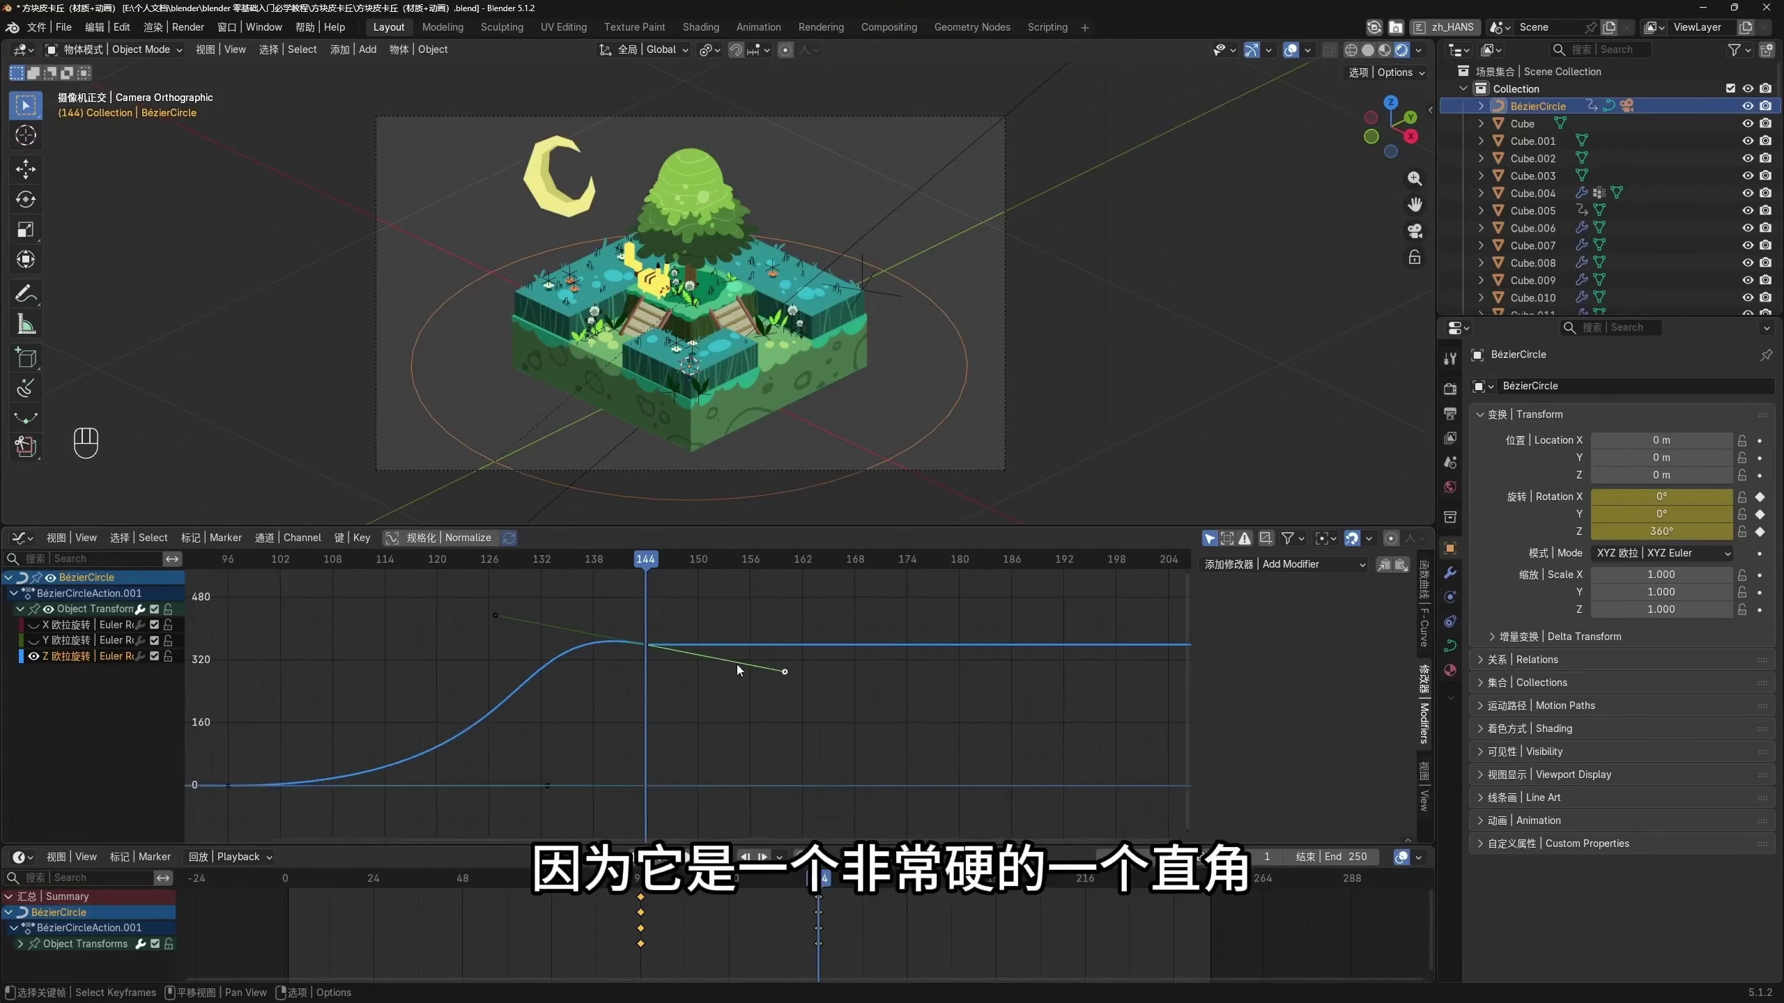
{"action": "scroll", "coordinate": [736, 664], "scroll_direction": "down", "scroll_amount": 1}
{"action": "left_click_drag", "start_coordinate": [844, 889], "coordinate": [902, 897]}
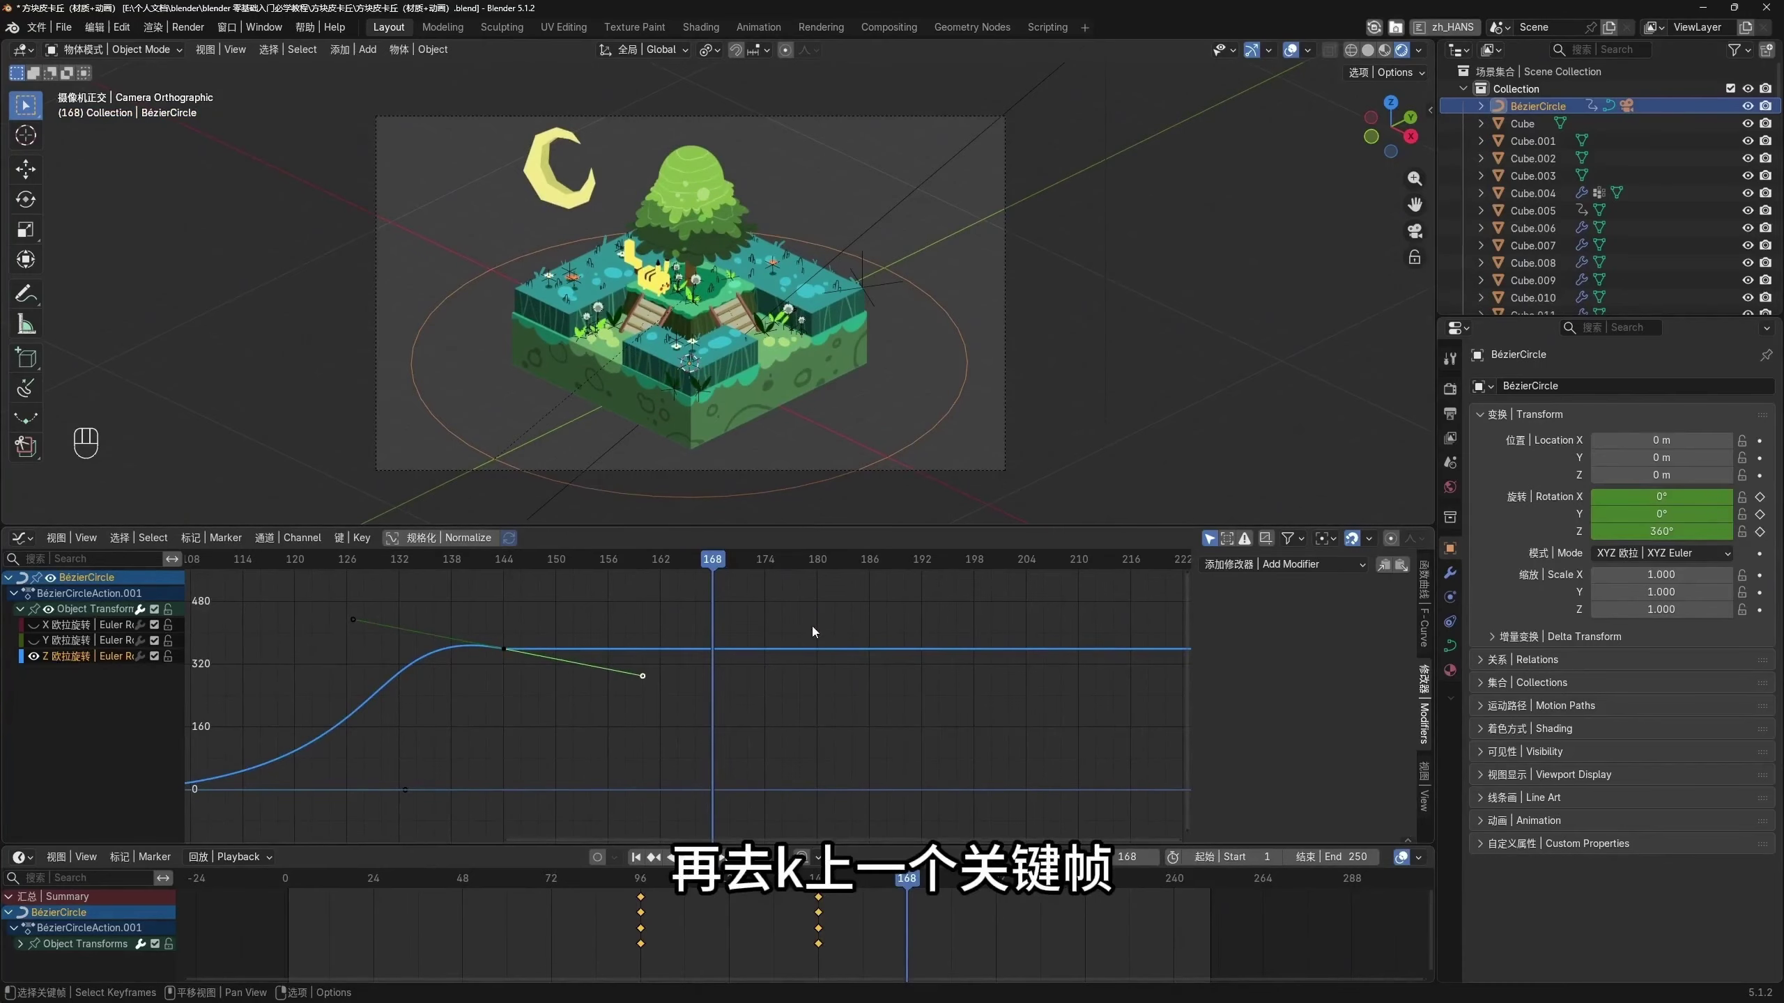
{"action": "key", "text": "k"}
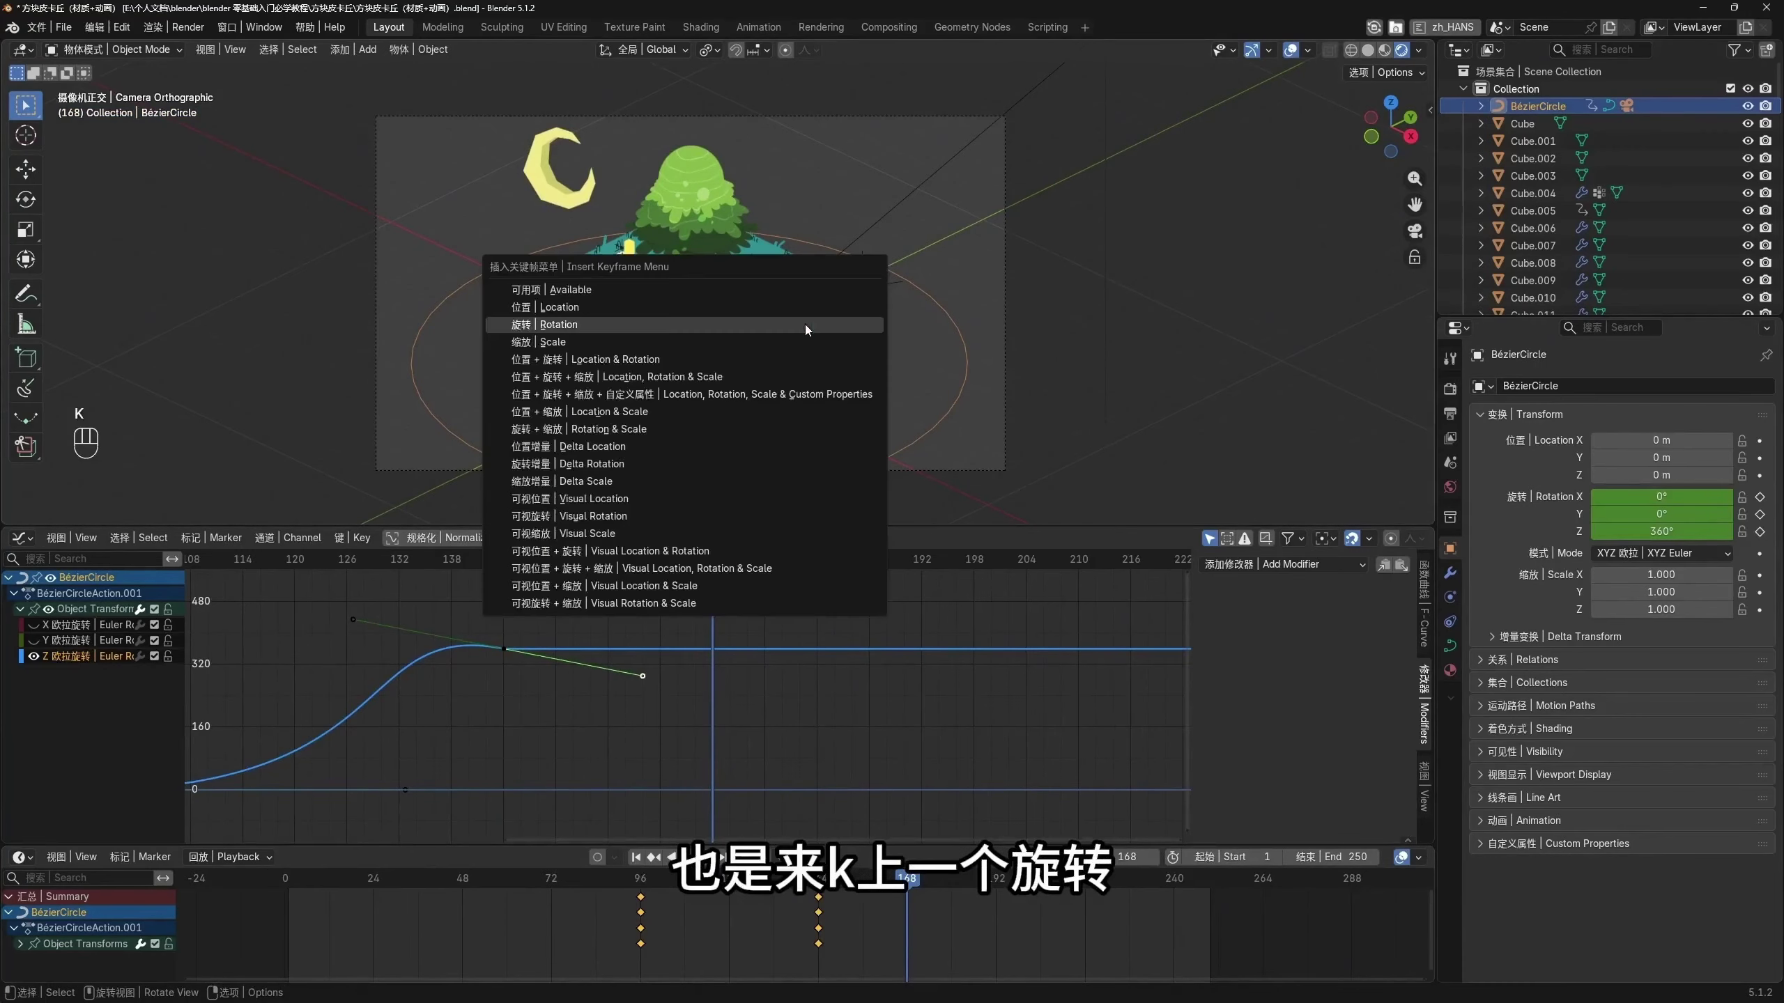
{"action": "left_click", "coordinate": [691, 329]}
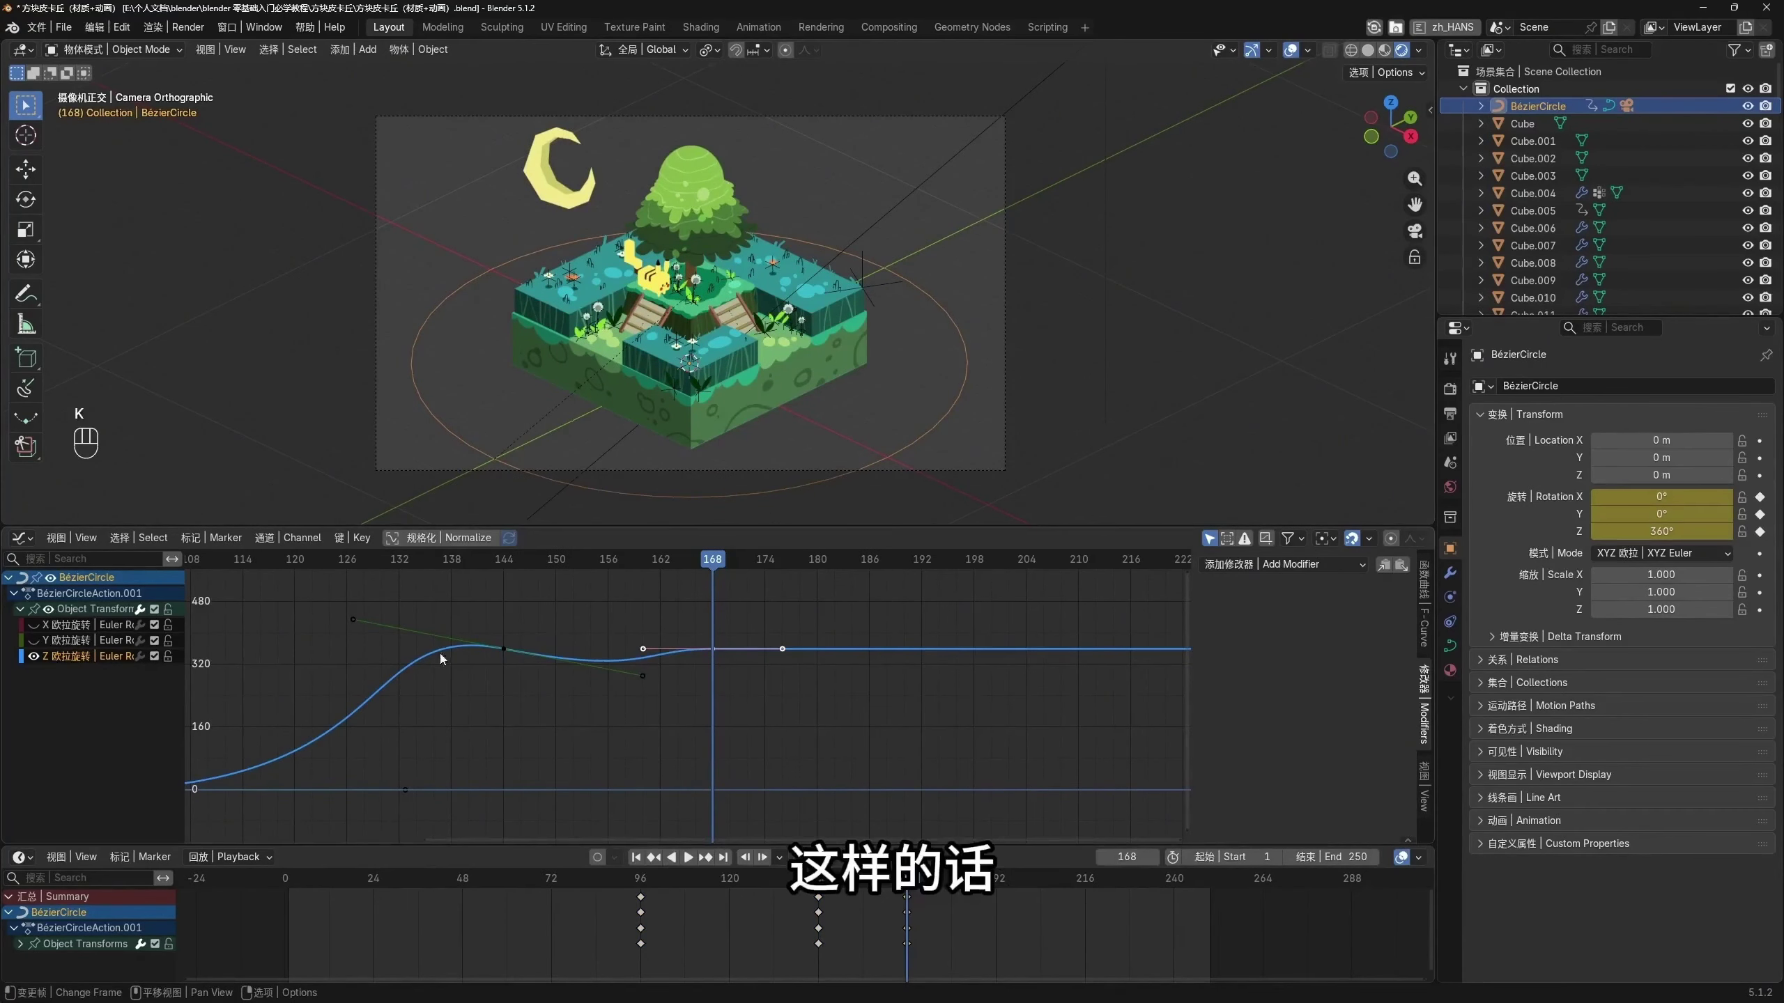
Play back the extended rotation curve from just before frame 96
{"action": "scroll", "coordinate": [781, 697], "scroll_direction": "down", "scroll_amount": 2}
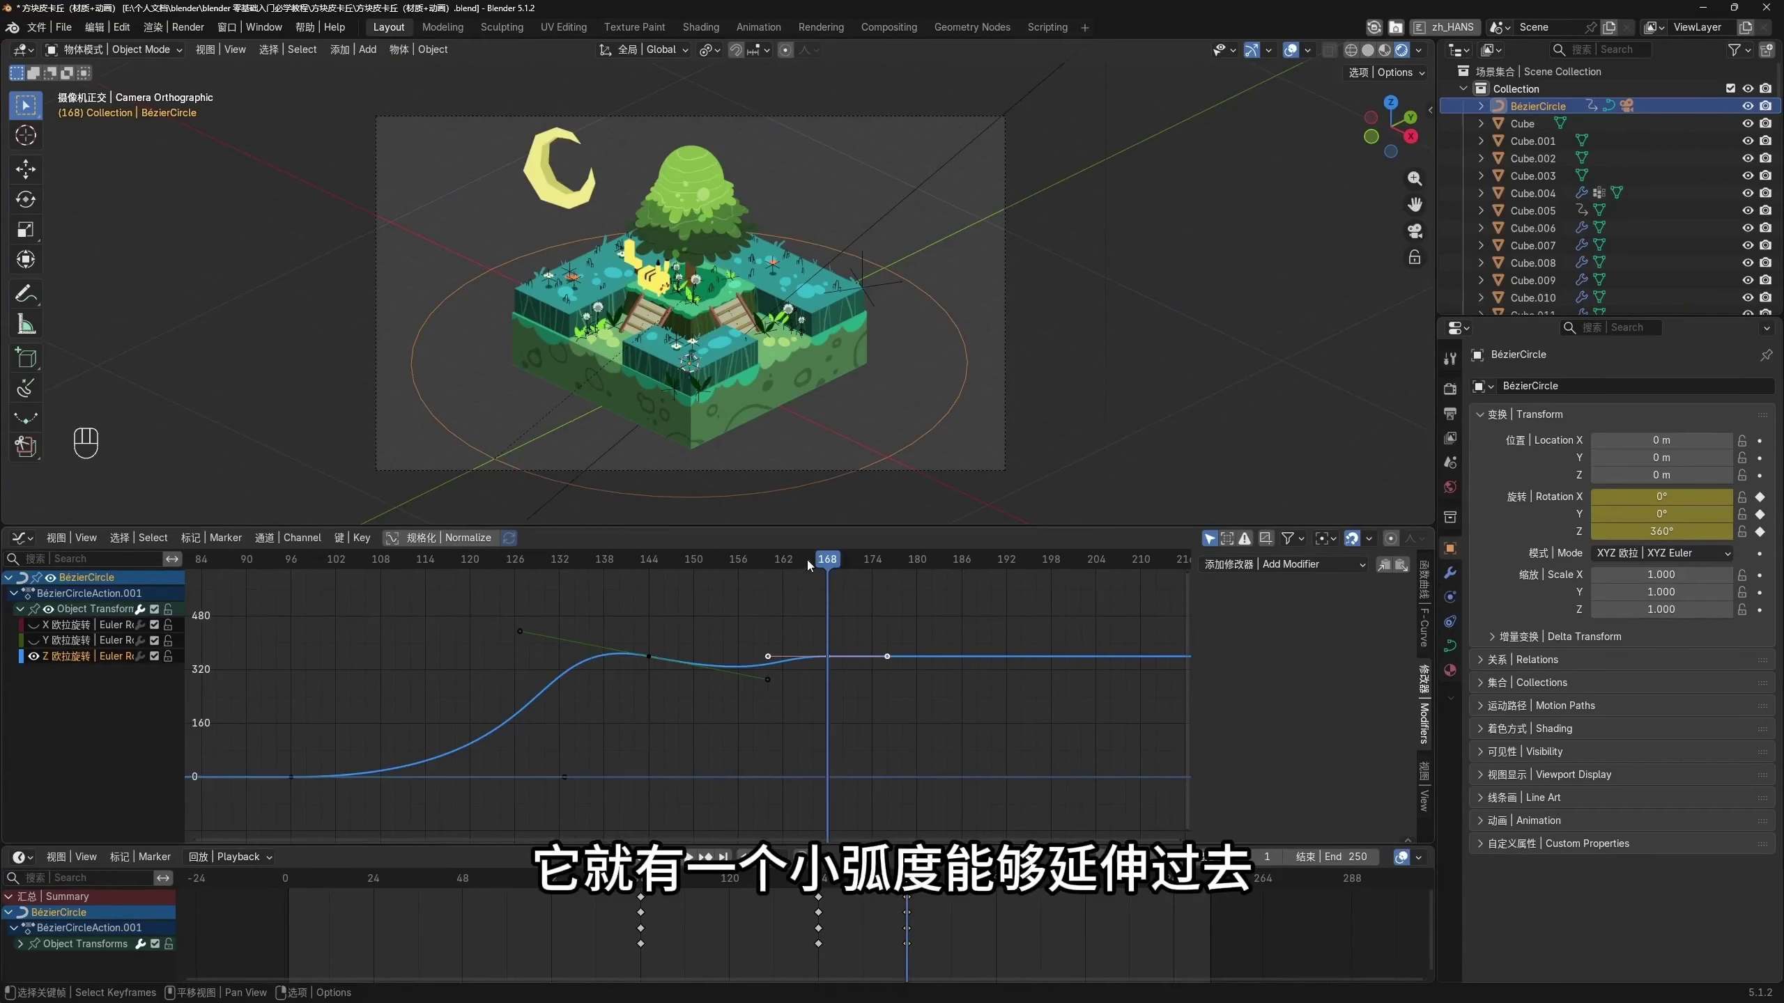
{"action": "left_click_drag", "start_coordinate": [806, 561], "coordinate": [284, 597]}
{"action": "key", "text": "space"}
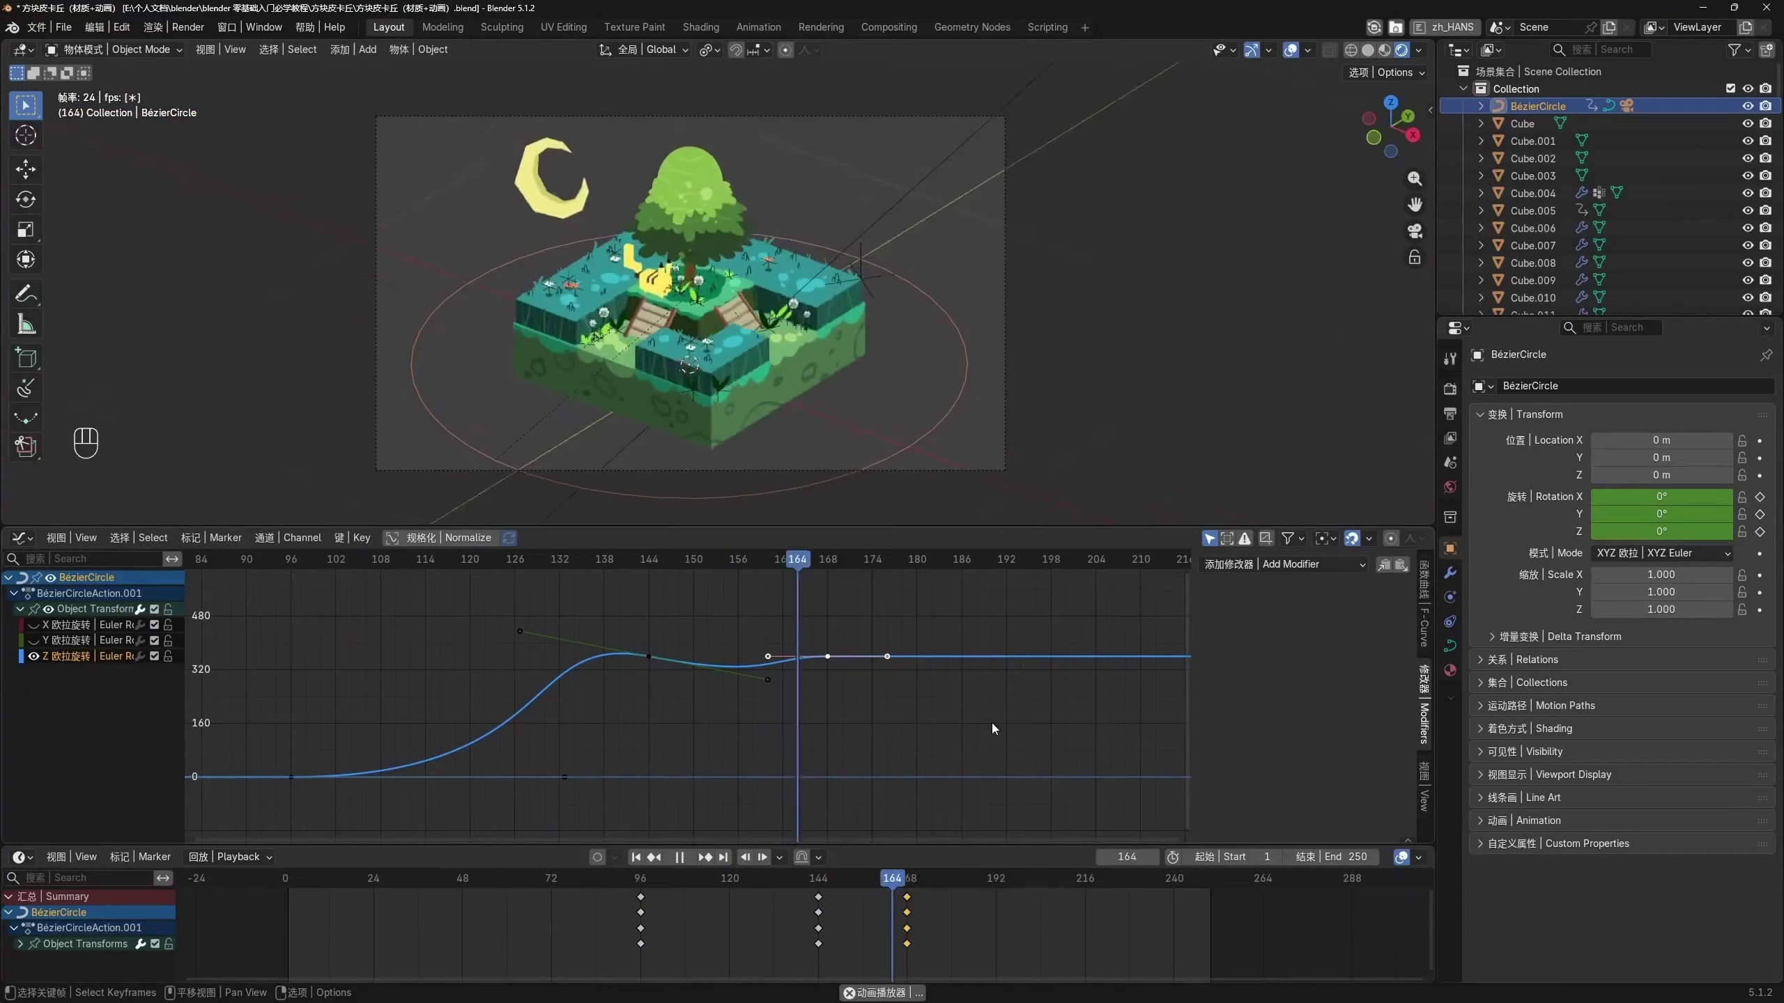
Move the Z rotation curve's frame 168 keyframe horizontally to about frame 159
{"action": "left_click_drag", "start_coordinate": [986, 561], "coordinate": [829, 605]}
{"action": "scroll", "coordinate": [836, 667], "scroll_direction": "up", "scroll_amount": 1}
{"action": "left_click", "coordinate": [843, 737]}
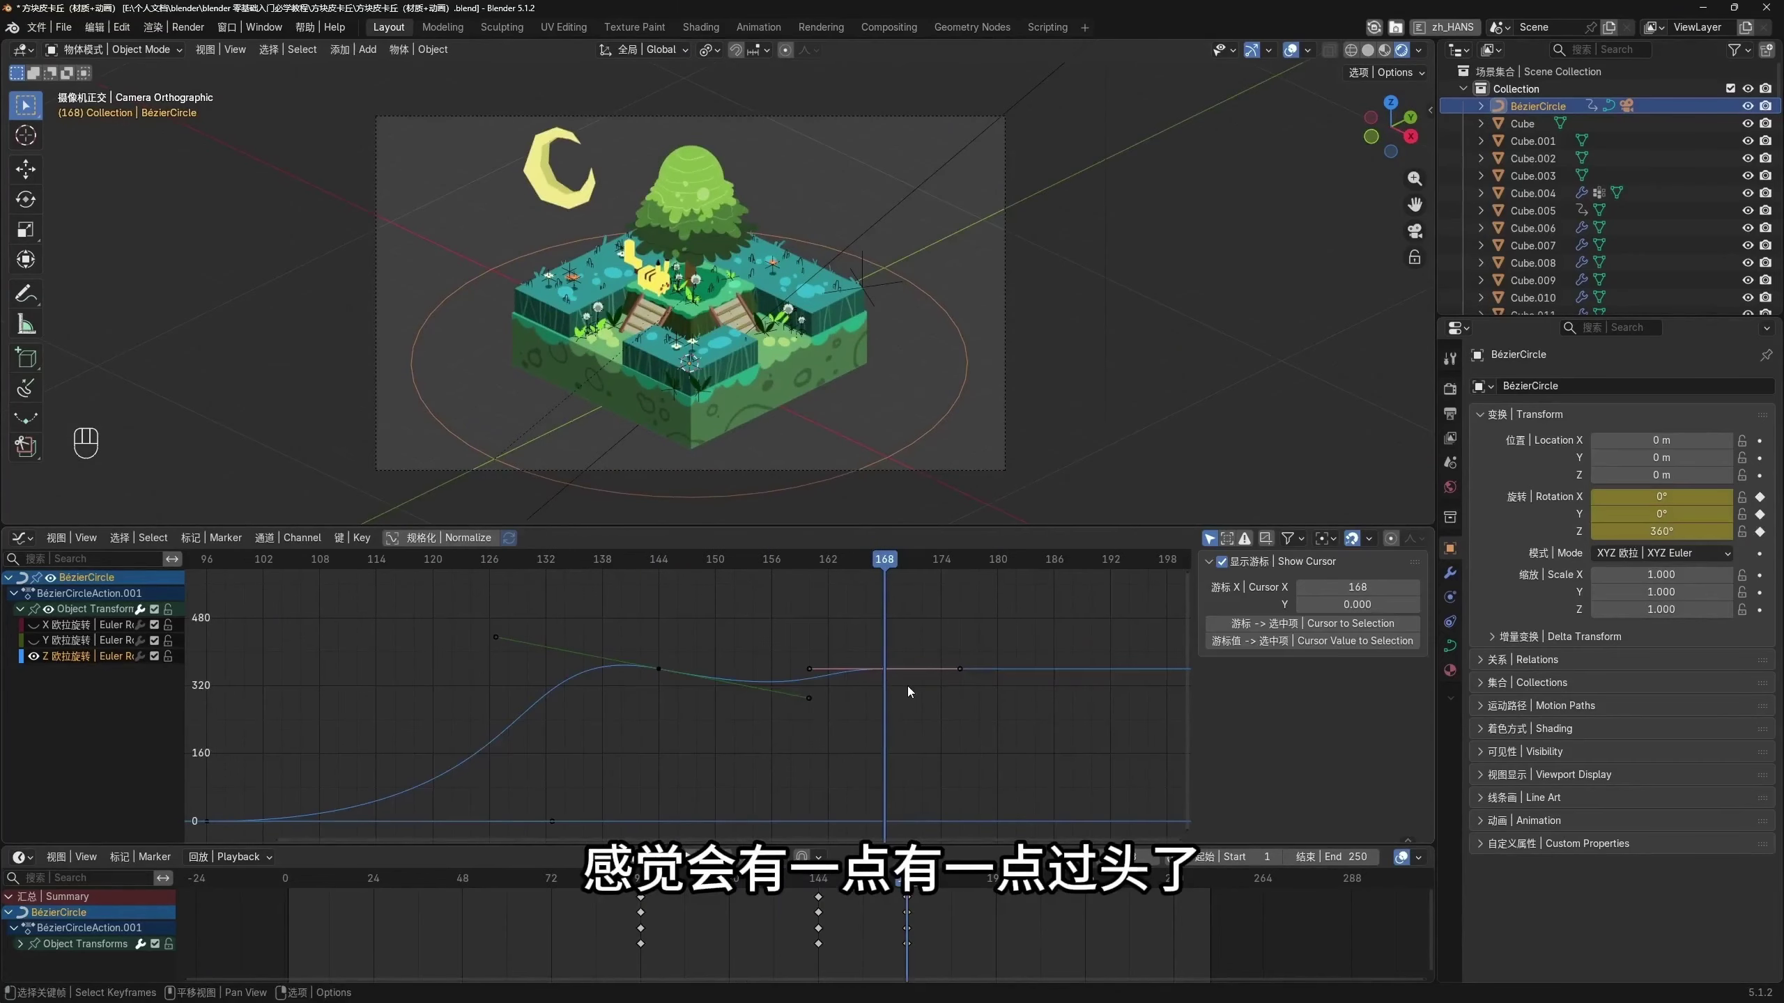
{"action": "key", "text": "g"}
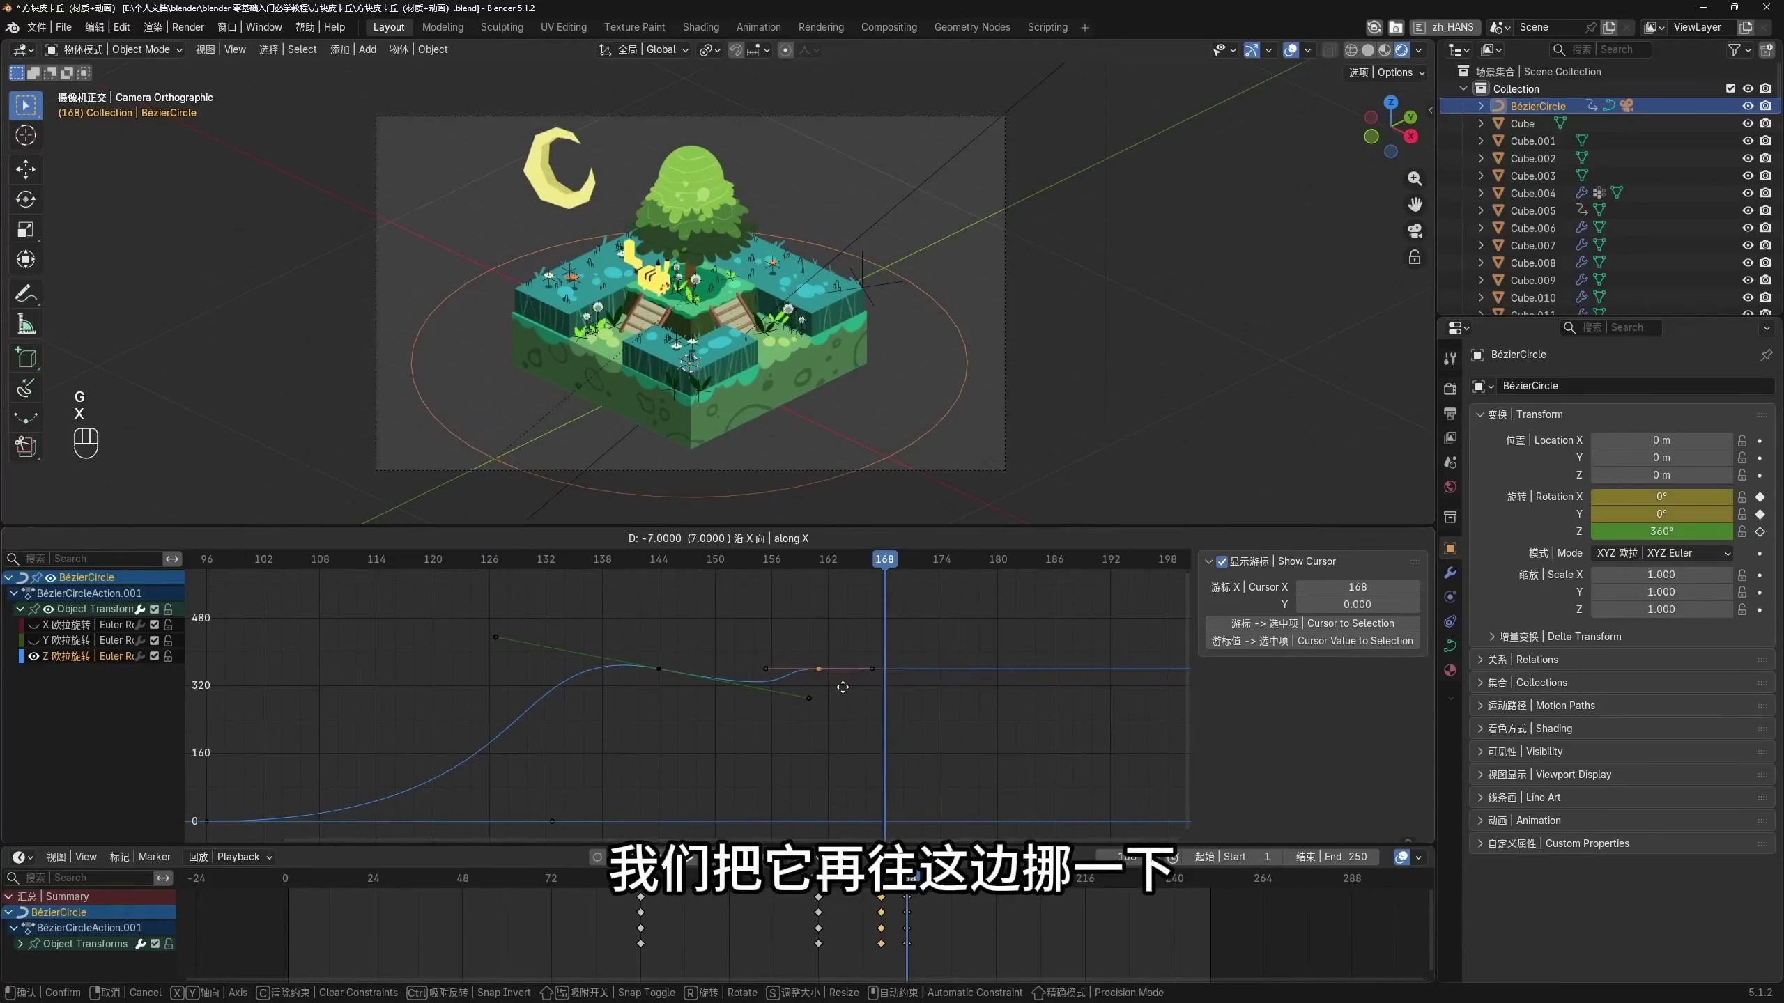
{"action": "left_click", "coordinate": [831, 688]}
Shorten and flatten the frame 144 keyframe's outgoing handle to about frame 147 to soften the rebound, and play it back
{"action": "scroll", "coordinate": [819, 694], "scroll_direction": "up", "scroll_amount": 1}
{"action": "left_click", "coordinate": [832, 703]}
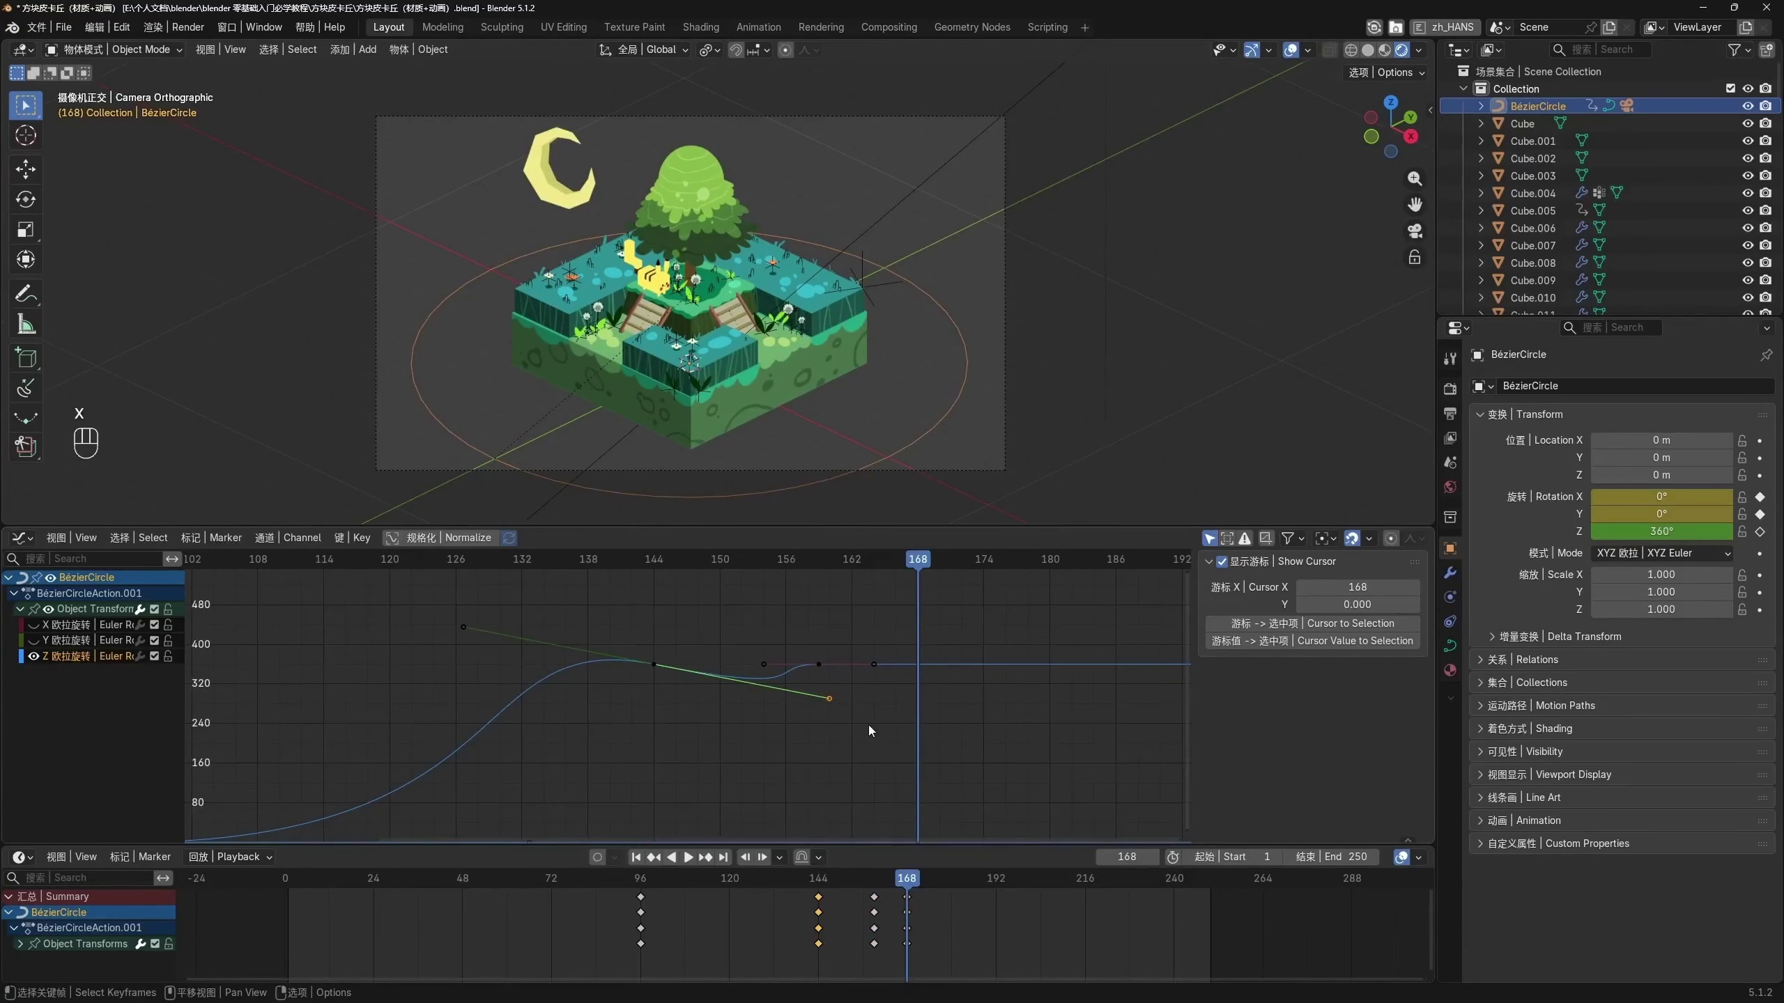
{"action": "key", "text": "g"}
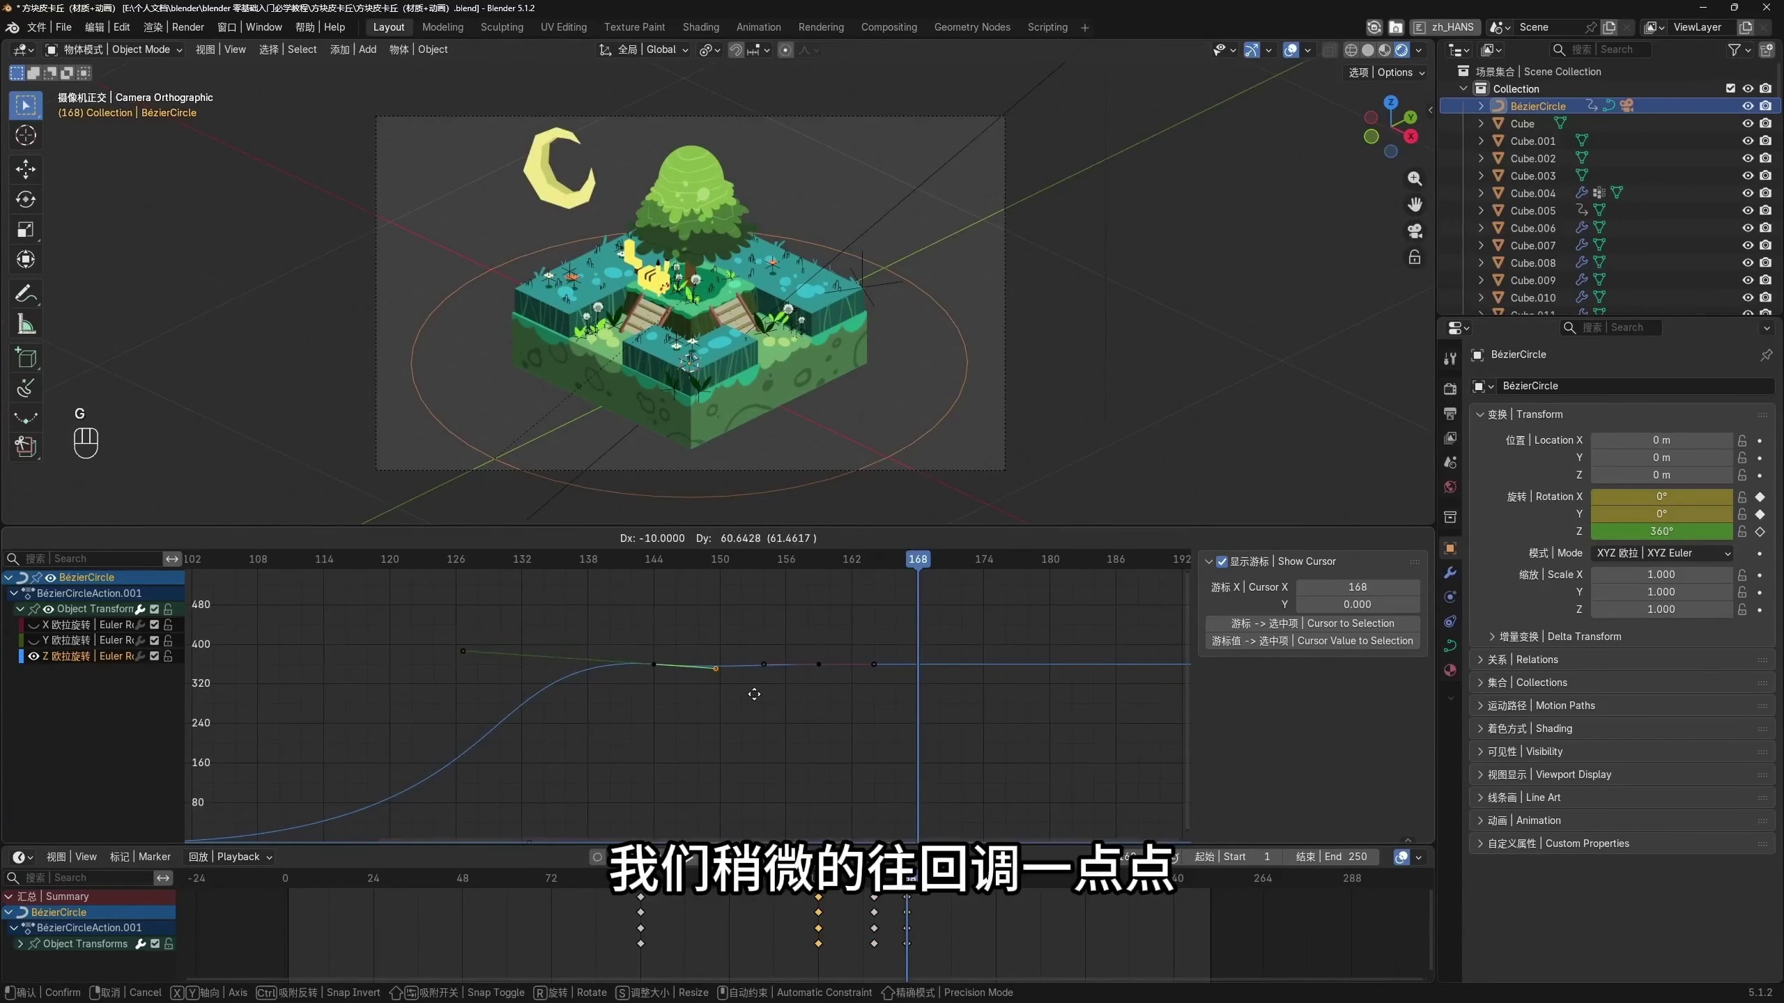
{"action": "left_click", "coordinate": [726, 692]}
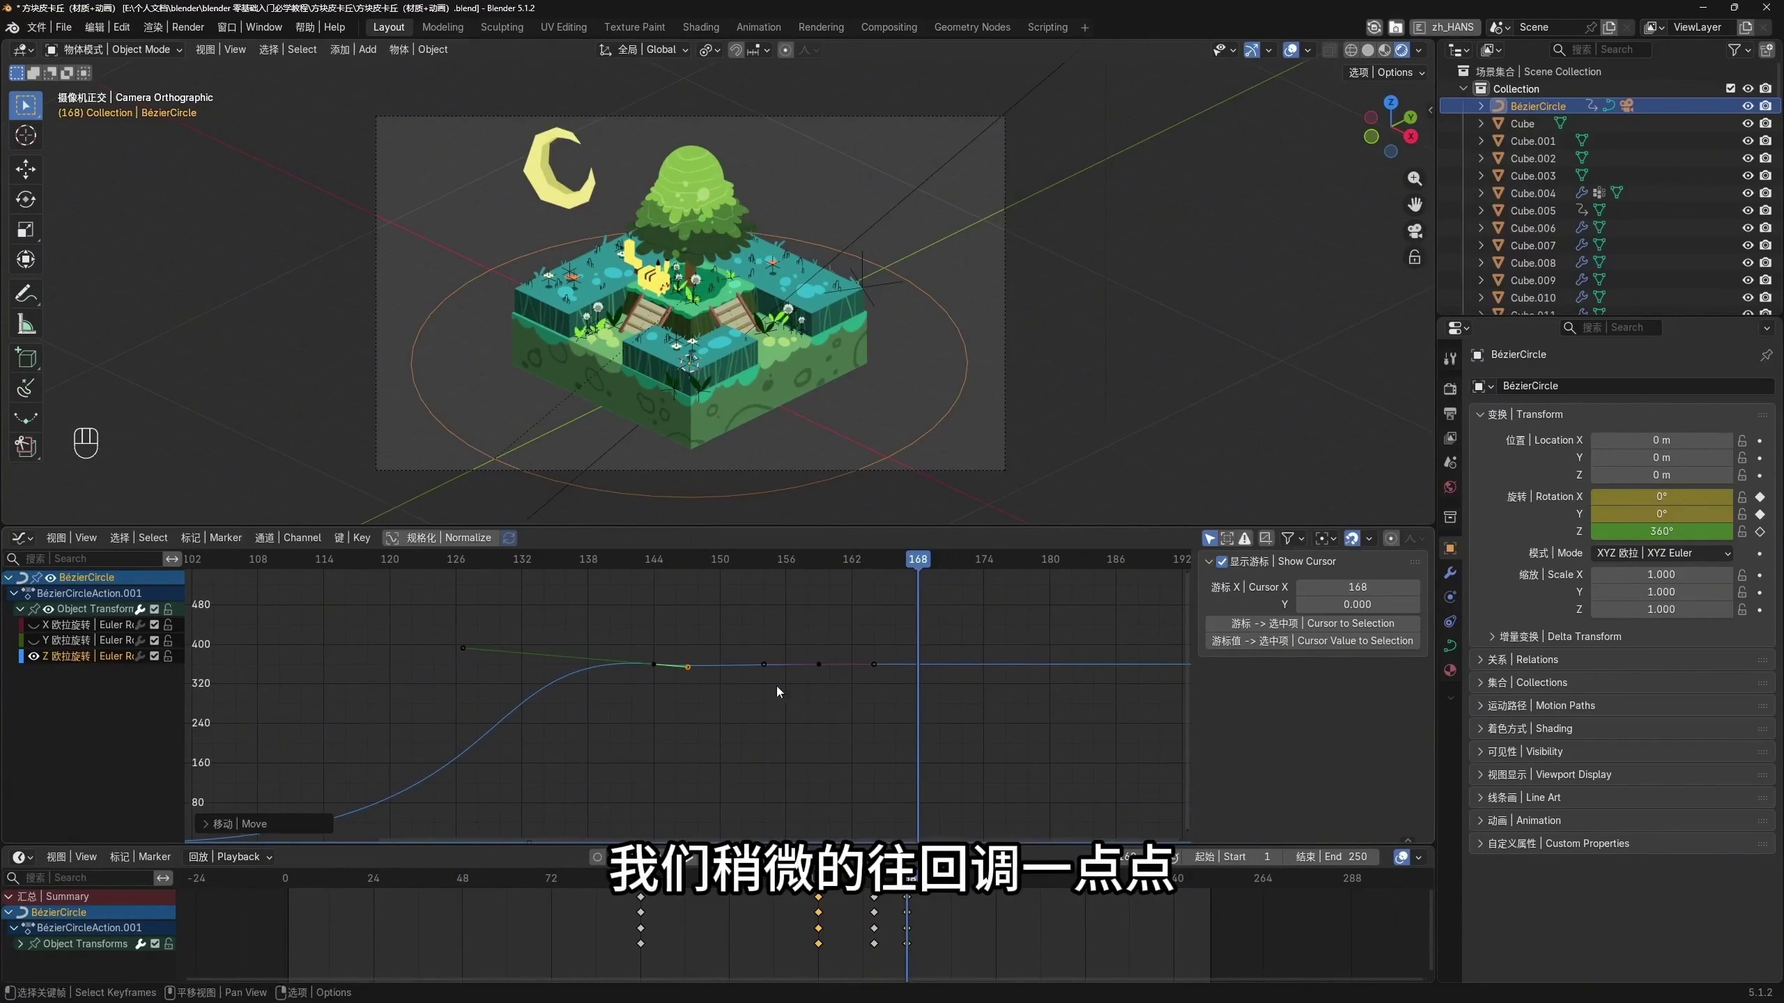
{"action": "left_click", "coordinate": [489, 559]}
{"action": "key", "text": "space"}
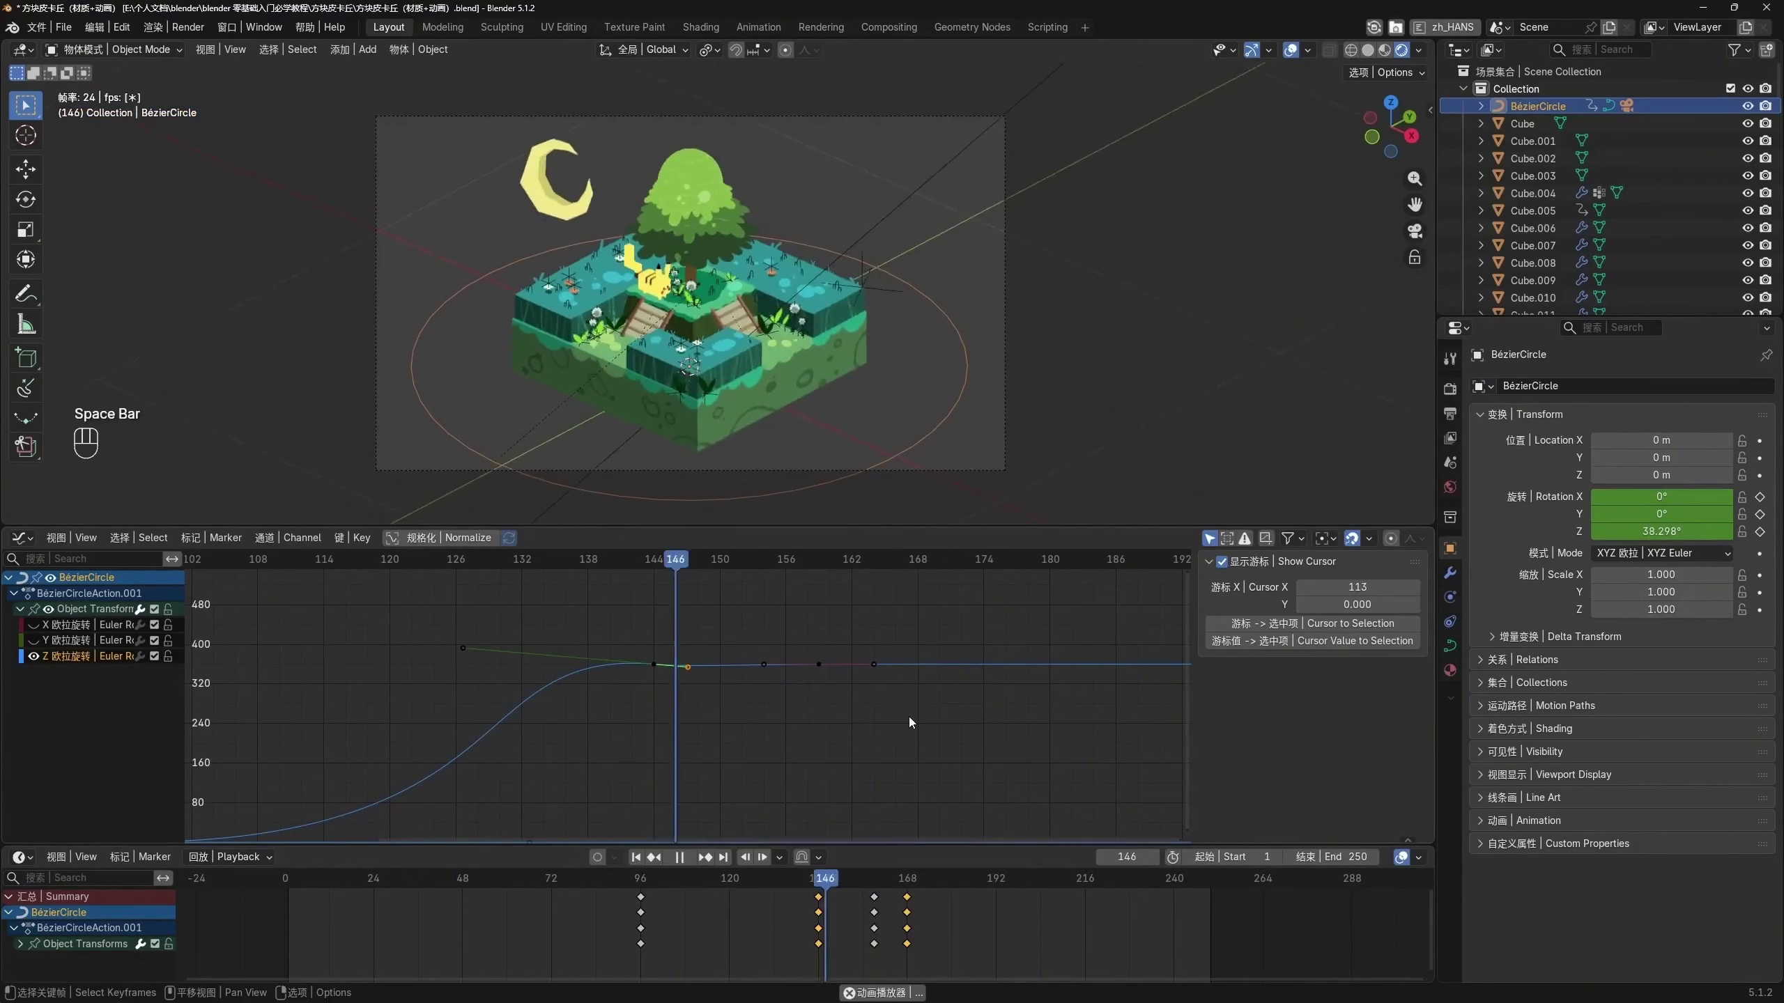
Move the Z rotation curve's frame 159 keyframe horizontally to about frame 155
{"action": "middle_click_drag", "start_coordinate": [831, 686], "coordinate": [807, 727]}
{"action": "left_click", "coordinate": [791, 712]}
{"action": "key", "text": "g"}
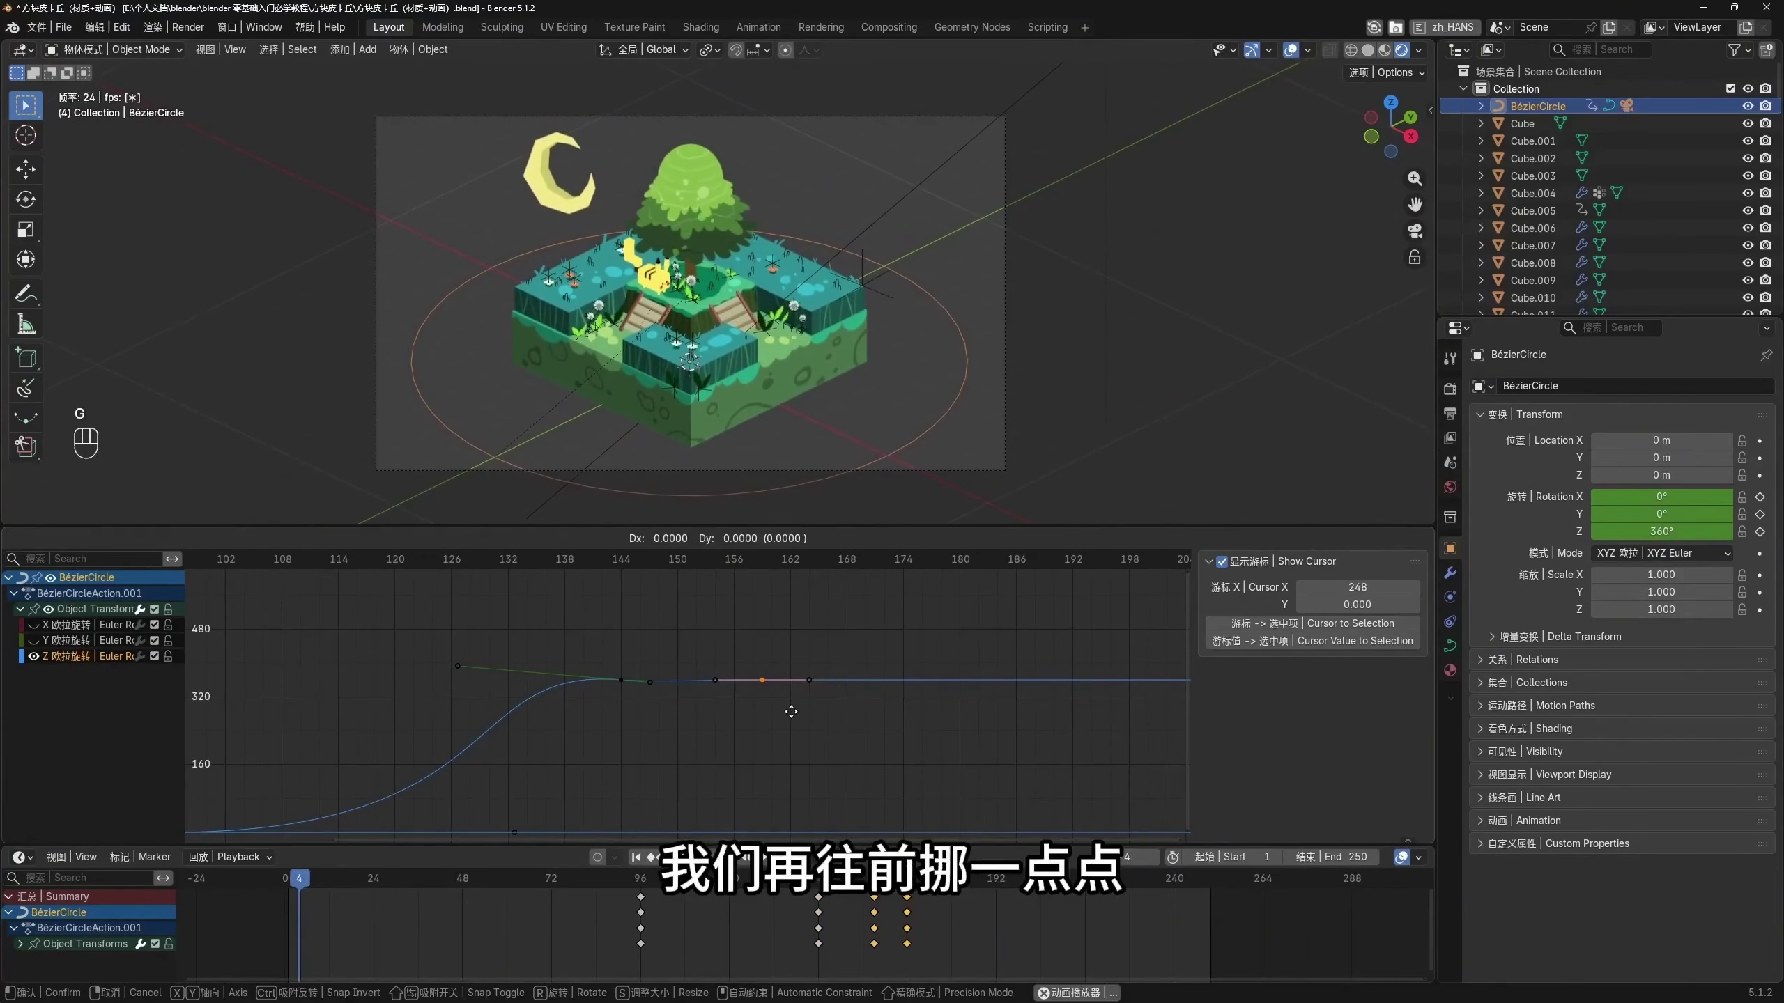
{"action": "key", "text": "x"}
{"action": "left_click", "coordinate": [757, 711]}
Select the Z rotation curve, enlarge the 3D viewport, and review the looping camera orbit before stopping playback
{"action": "scroll", "coordinate": [688, 734], "scroll_direction": "down", "scroll_amount": 2}
{"action": "middle_click_drag", "start_coordinate": [688, 734], "coordinate": [744, 741]}
{"action": "left_click", "coordinate": [84, 655]}
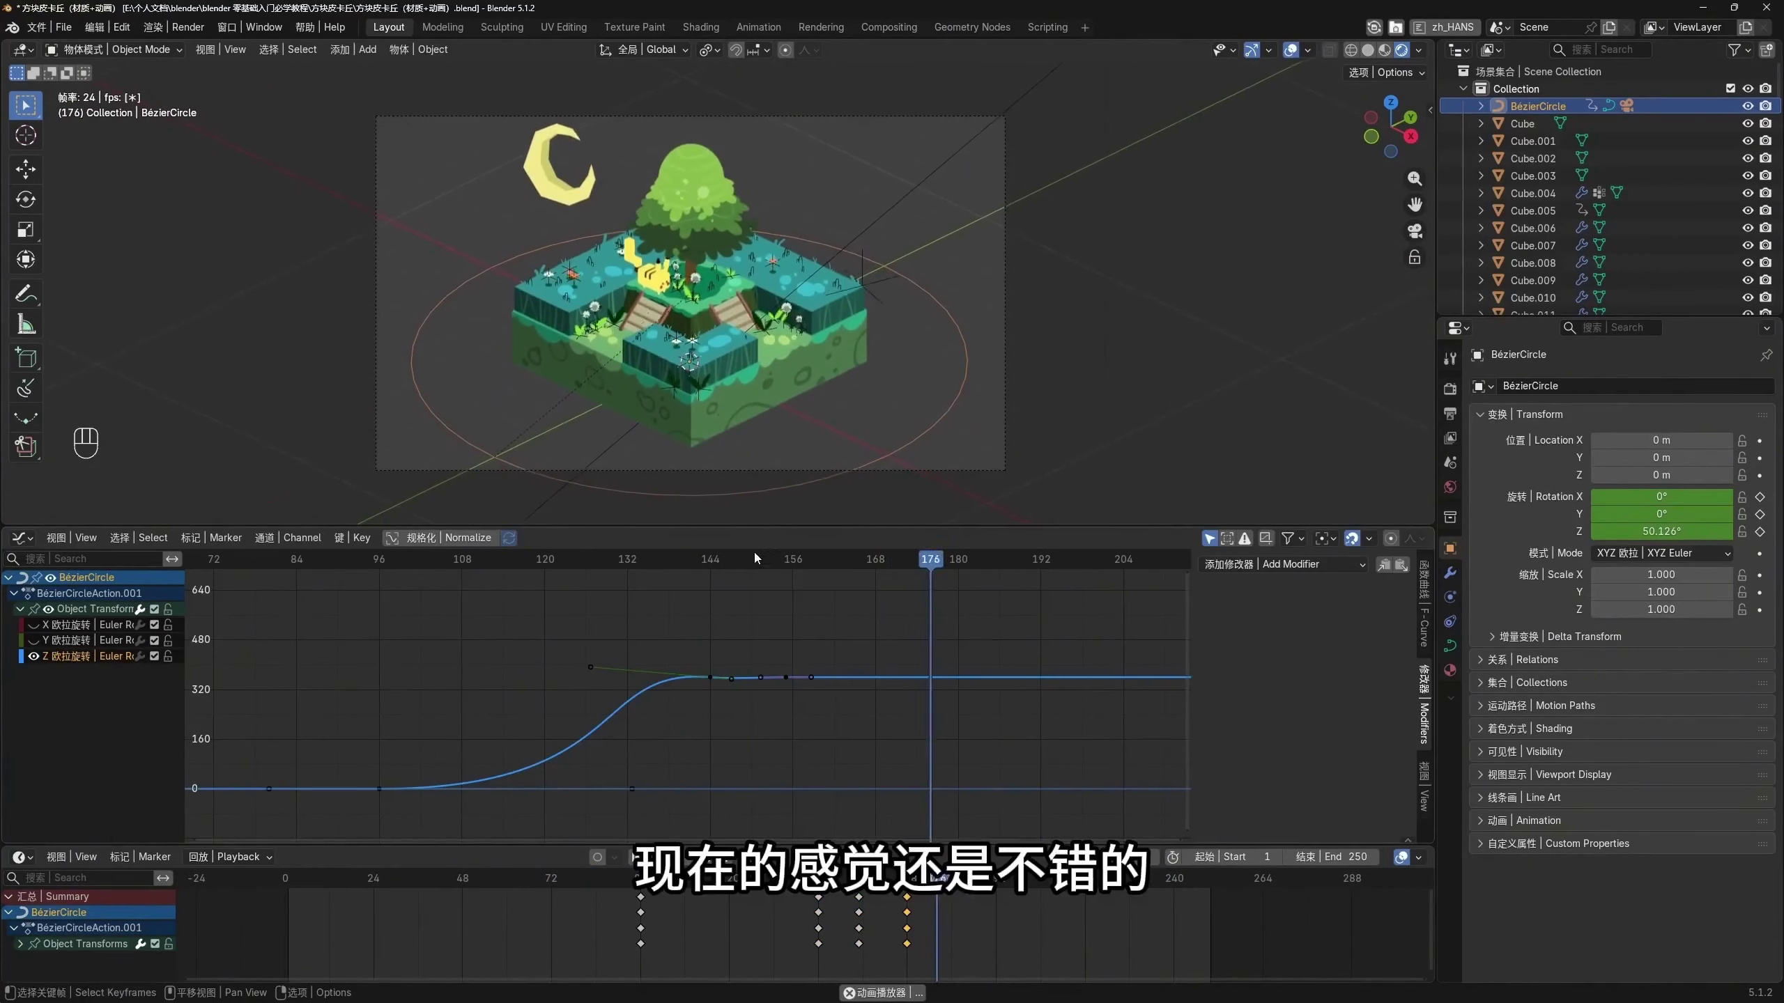
{"action": "scroll", "coordinate": [756, 562], "scroll_direction": "up", "scroll_amount": 1}
{"action": "left_click_drag", "start_coordinate": [820, 528], "coordinate": [818, 639]}
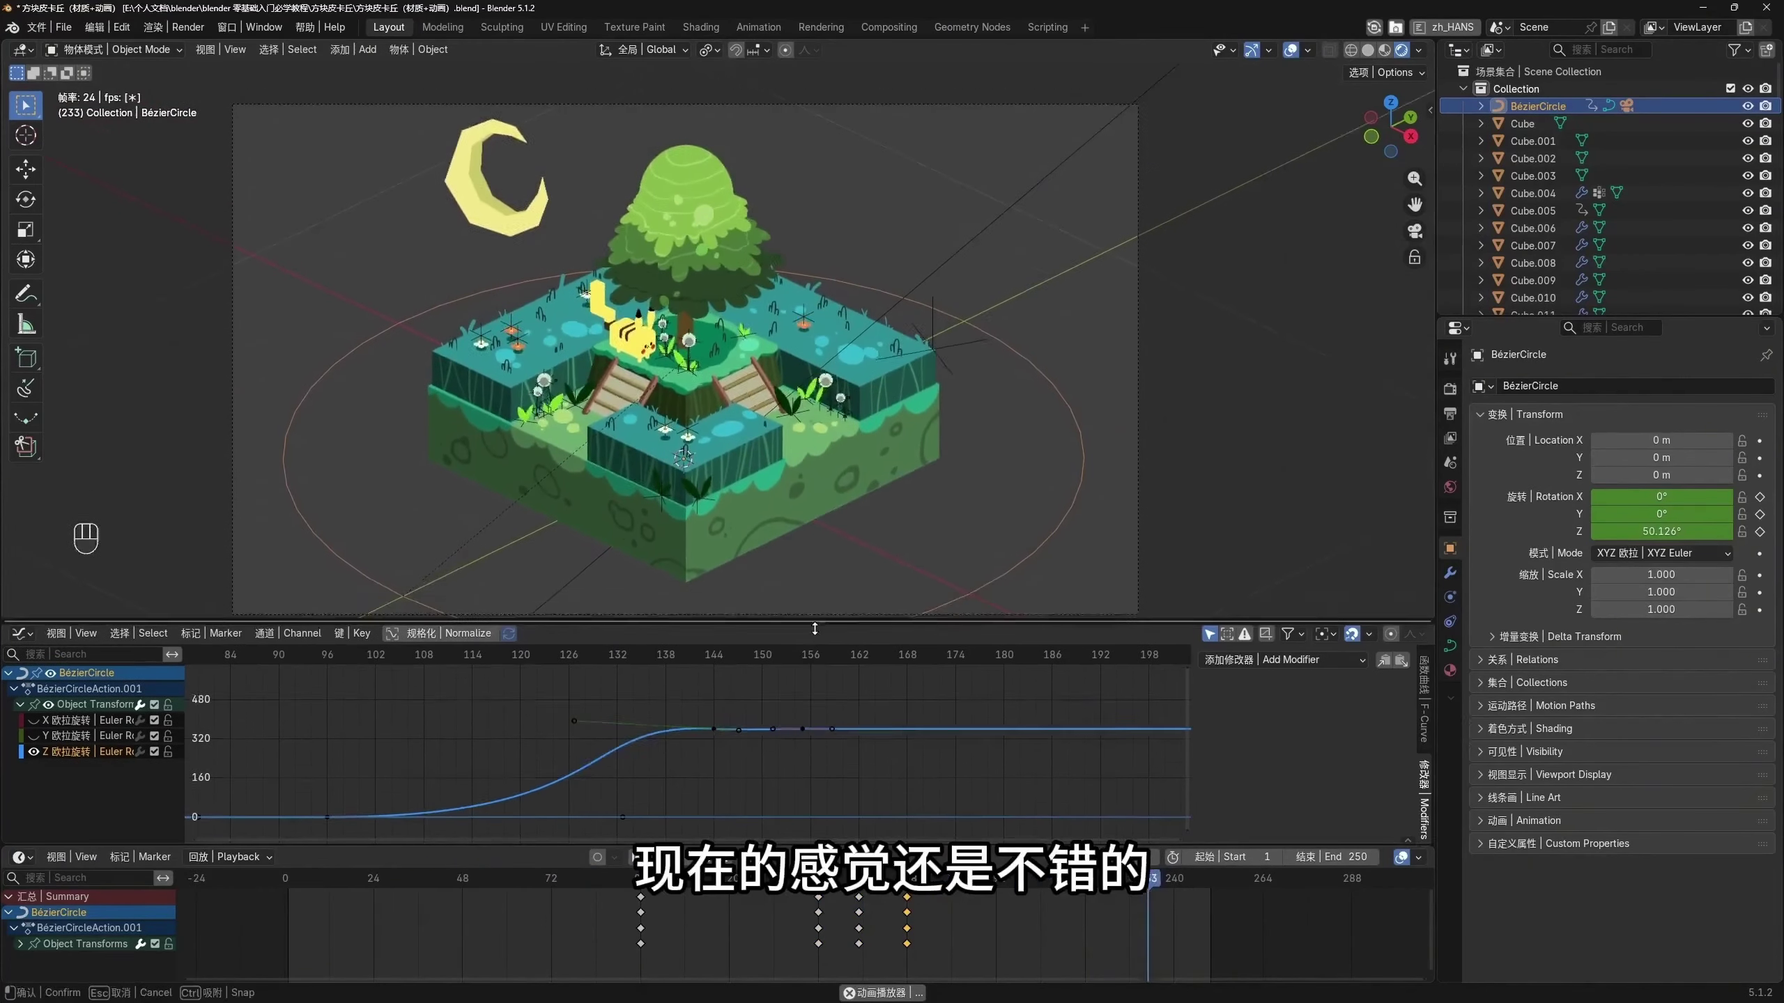
{"action": "middle_click_drag", "start_coordinate": [806, 522], "coordinate": [812, 508], "text": "shift"}
{"action": "scroll", "coordinate": [813, 507], "scroll_direction": "up", "scroll_amount": 2}
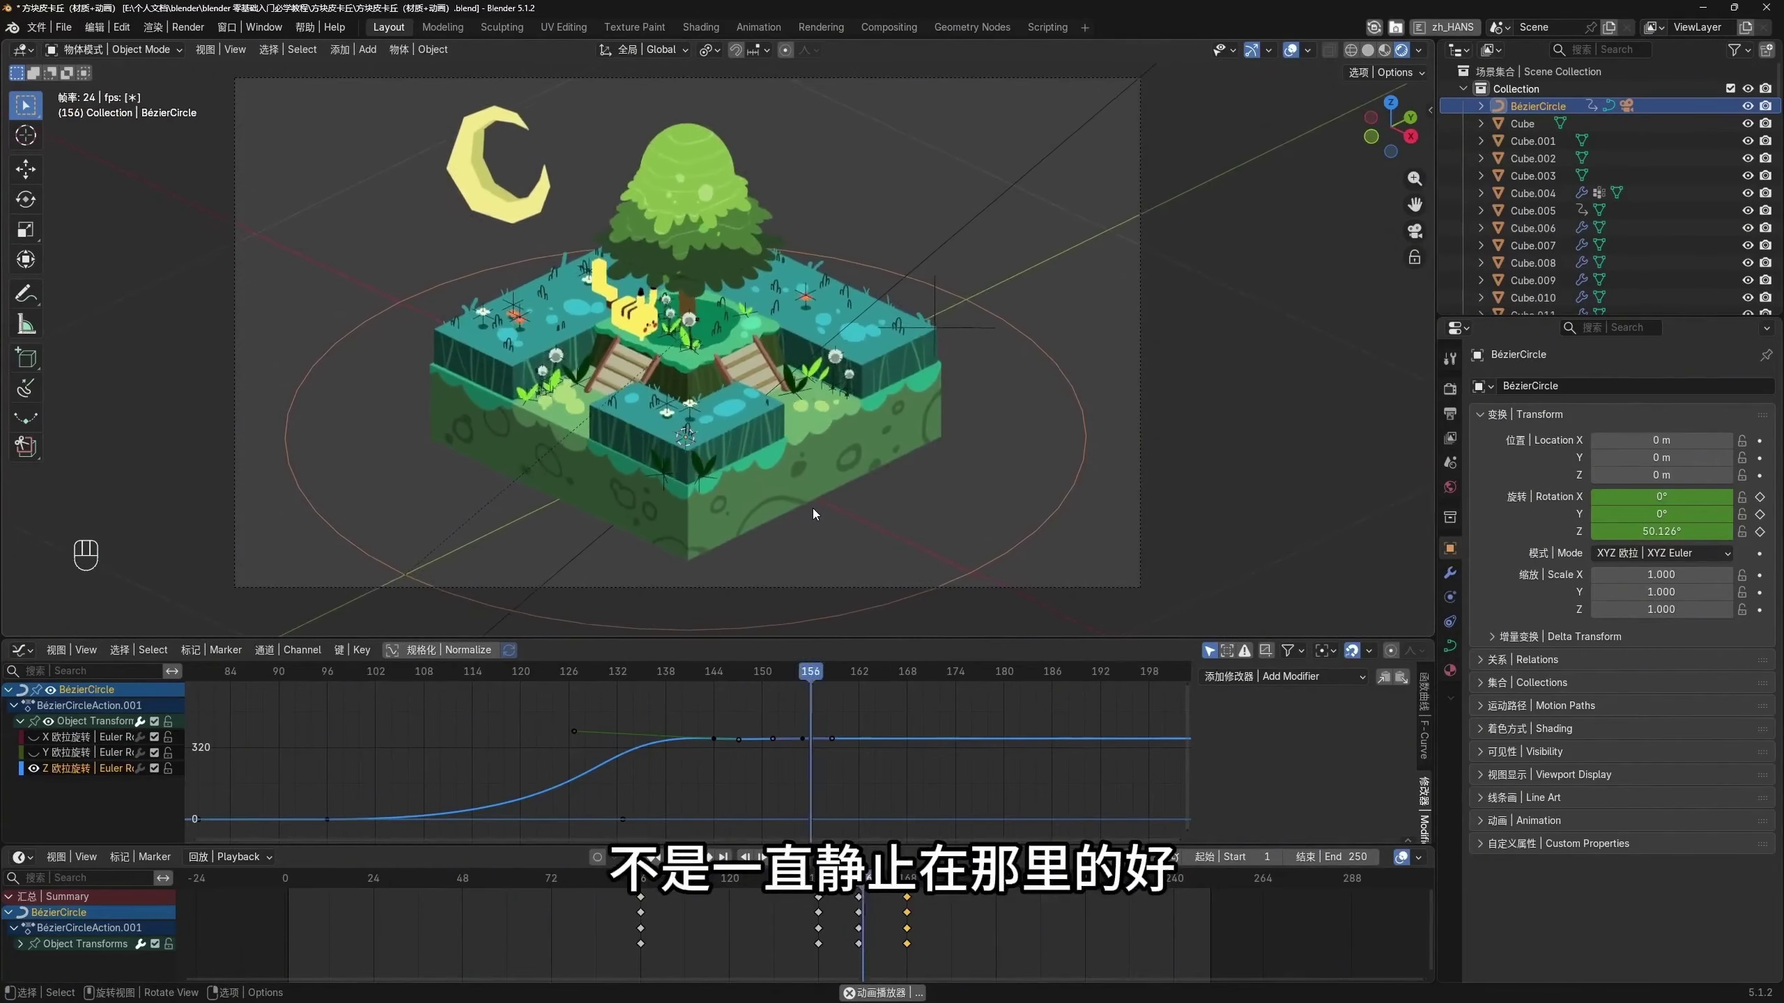
{"action": "key", "text": "space"}
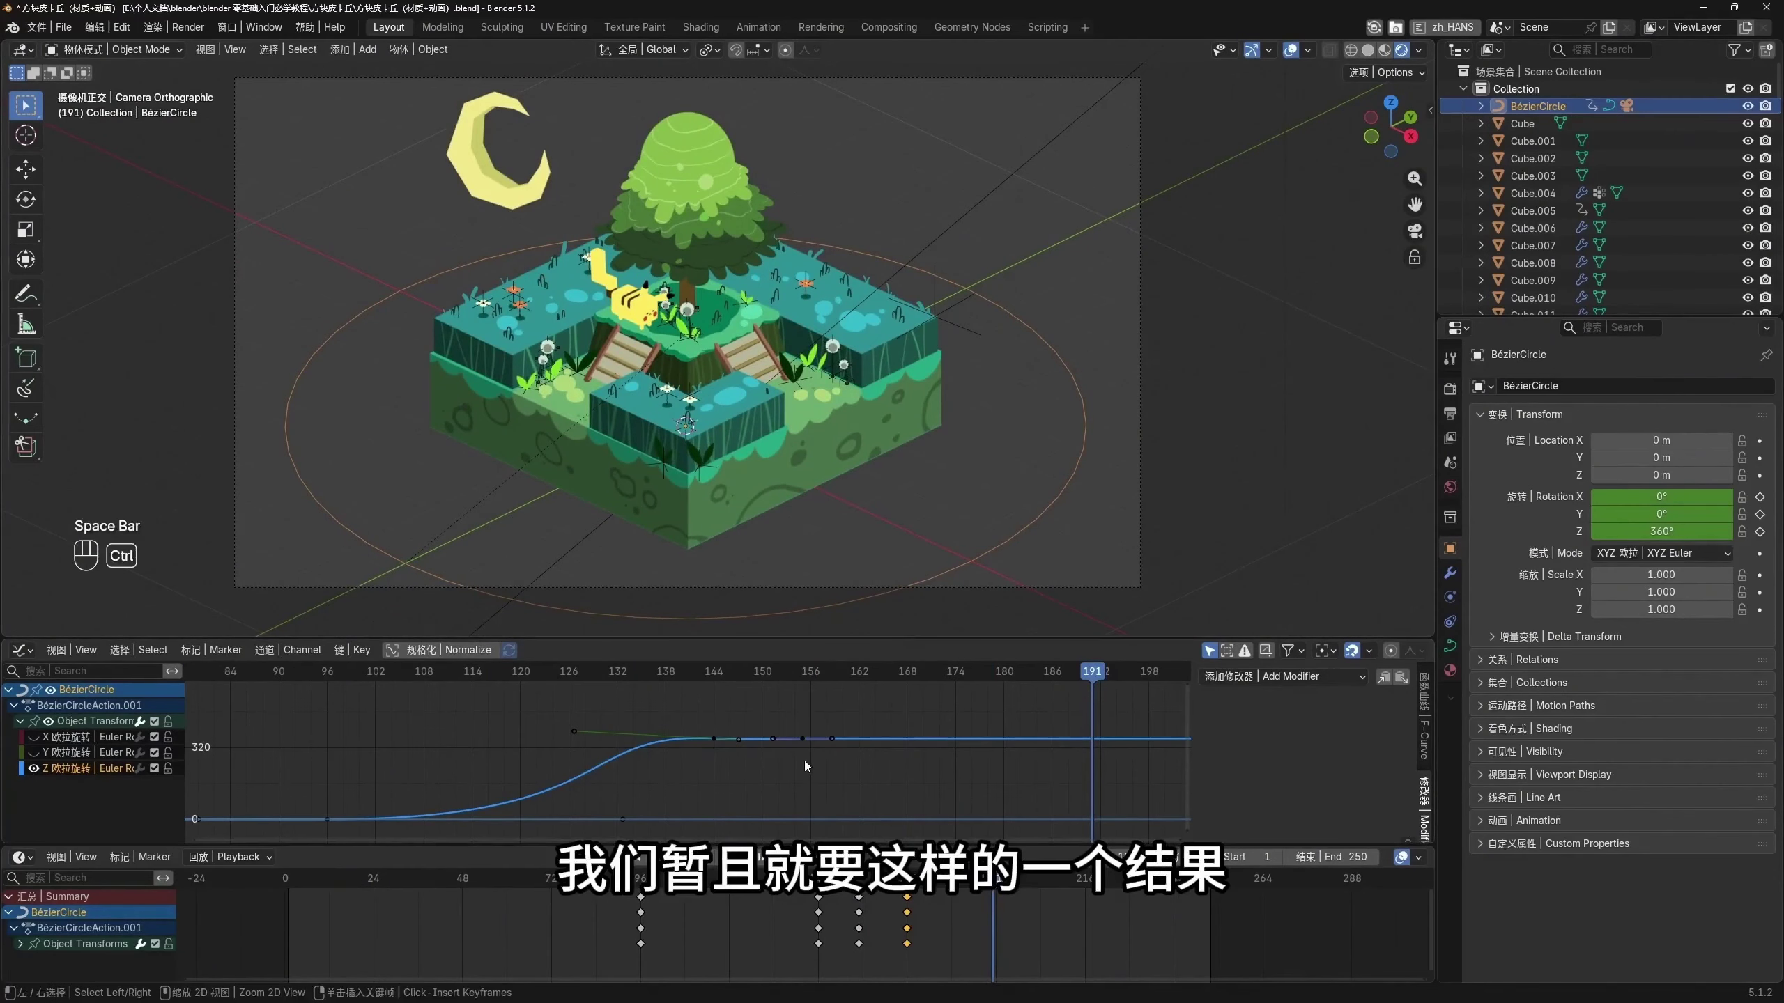
Save the file and give the 3D viewport more height by shrinking the timeline and Graph Editor
{"action": "key", "text": "ctrl+s"}
{"action": "left_click_drag", "start_coordinate": [866, 847], "coordinate": [865, 893]}
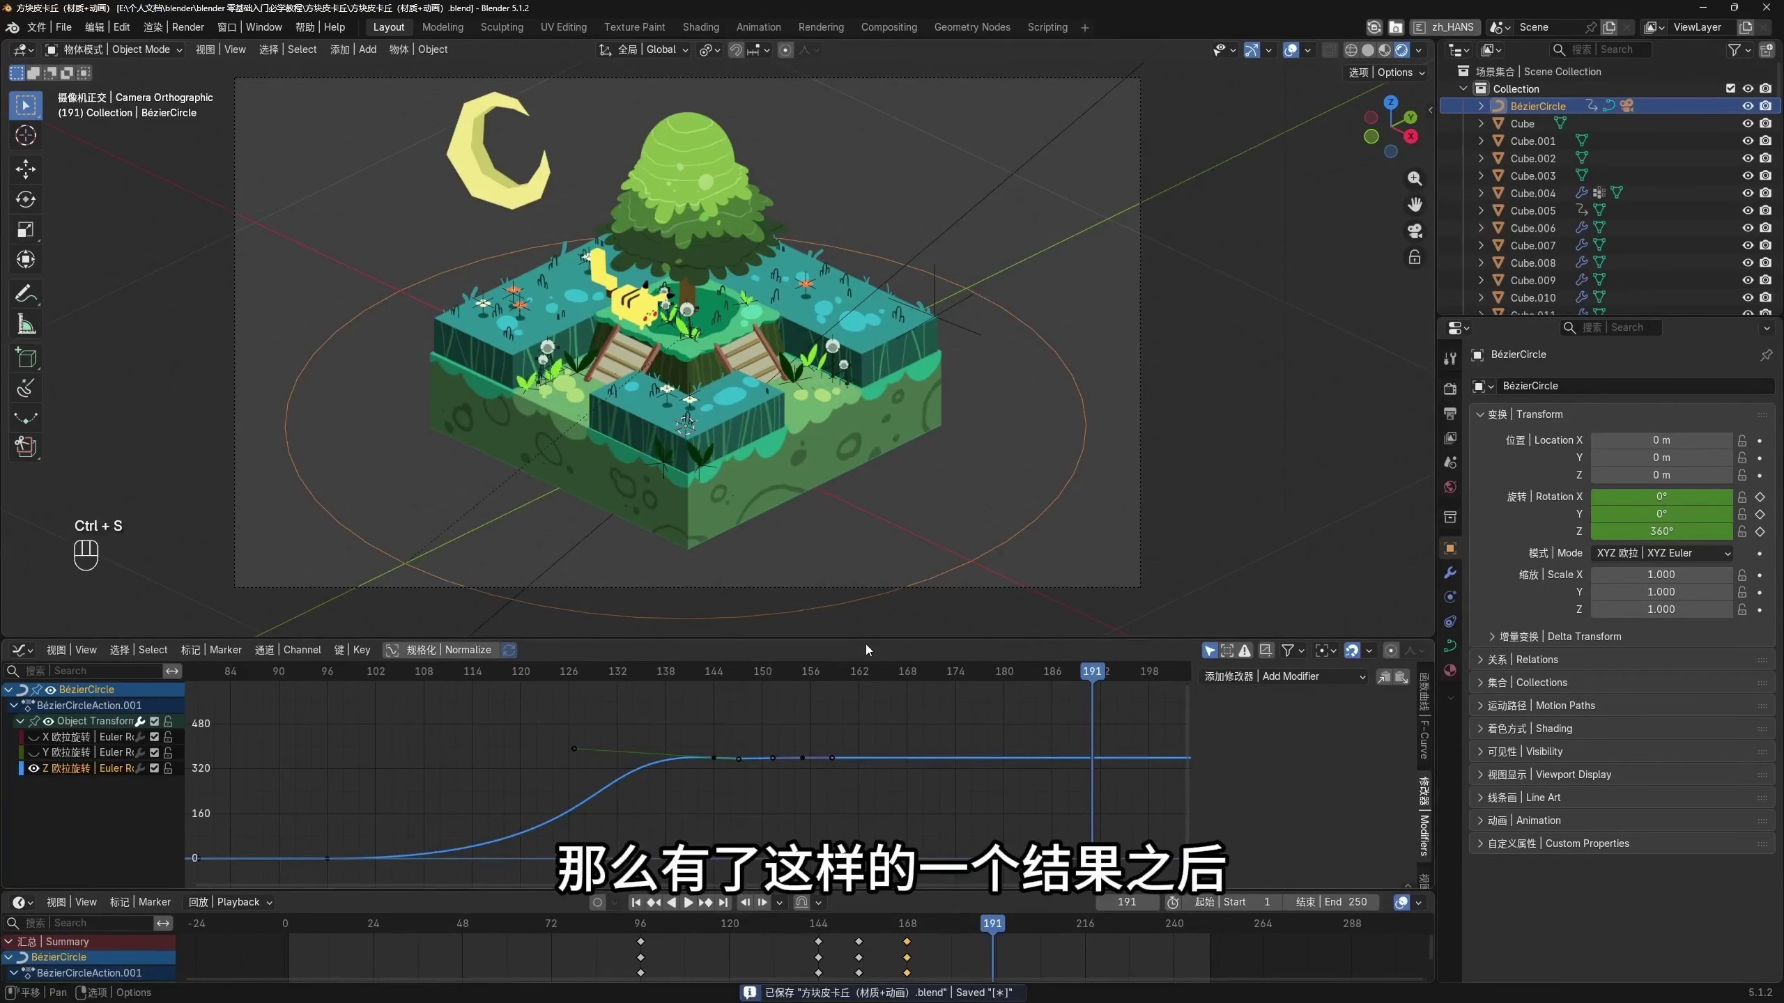
{"action": "left_click_drag", "start_coordinate": [866, 641], "coordinate": [871, 760]}
{"action": "middle_click_drag", "start_coordinate": [837, 522], "coordinate": [858, 532], "text": "shift"}
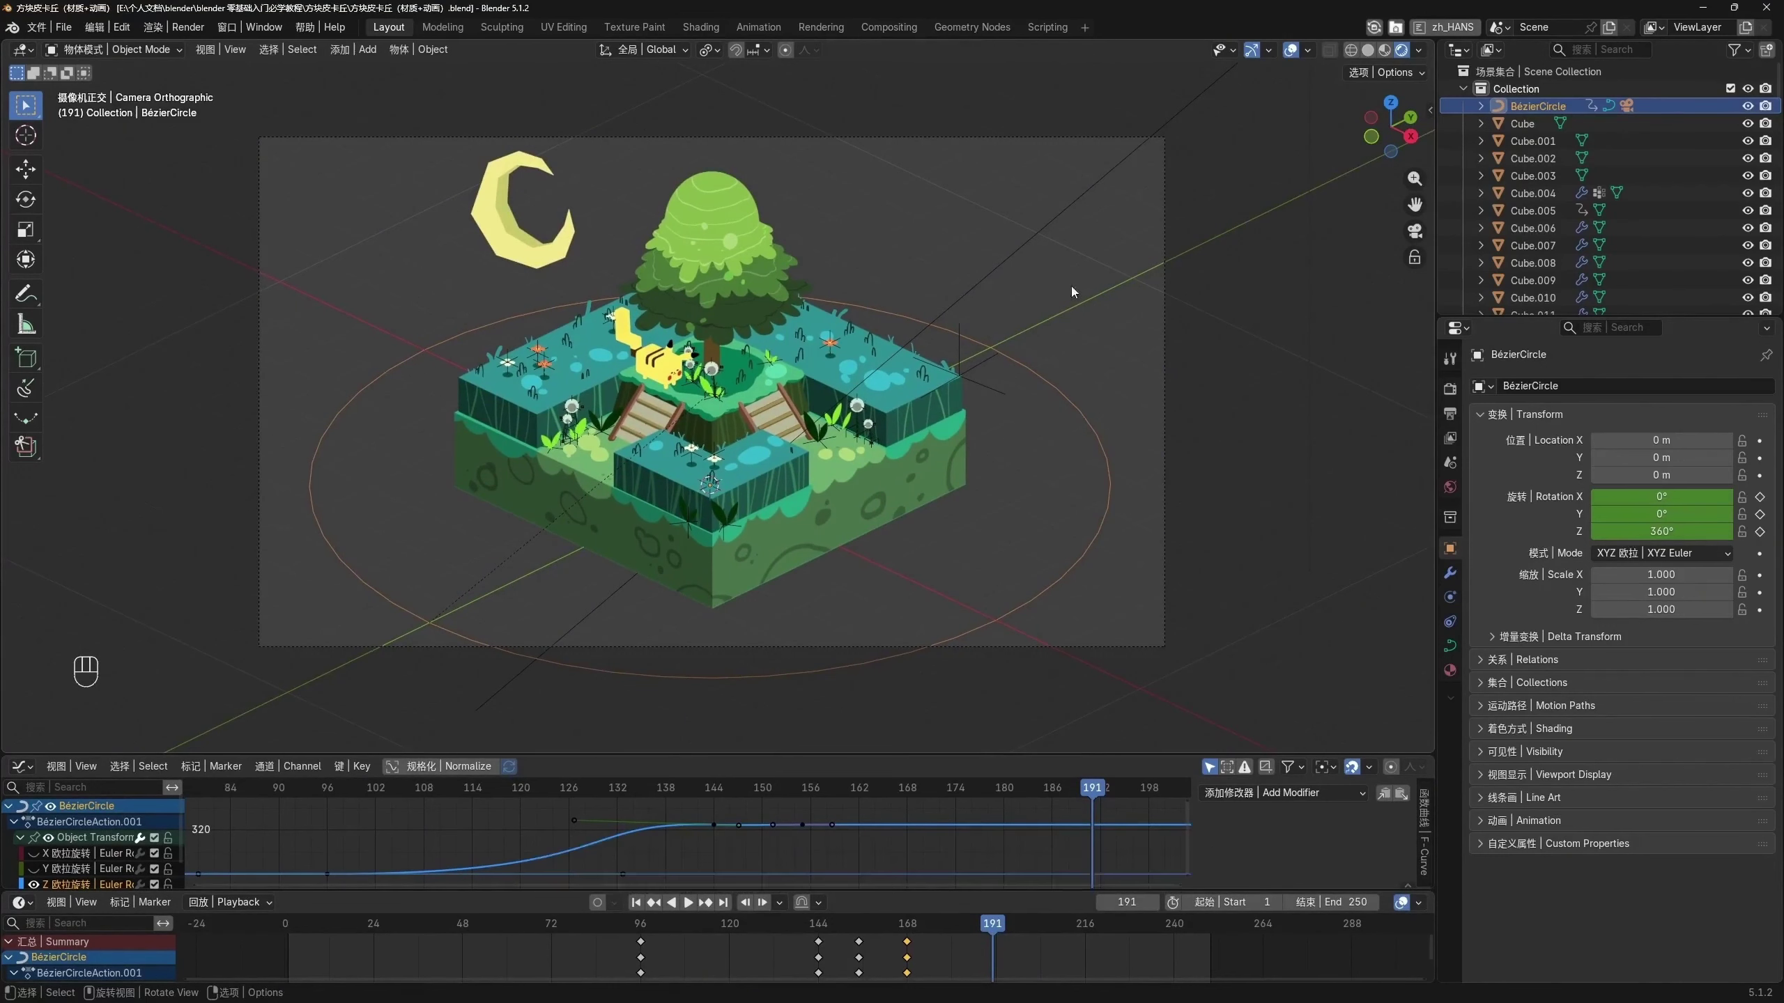
Hide the 3D viewport's overlays and centre the camera view of the scene
{"action": "left_click", "coordinate": [1291, 51]}
{"action": "scroll", "coordinate": [904, 447], "scroll_direction": "up", "scroll_amount": 2}
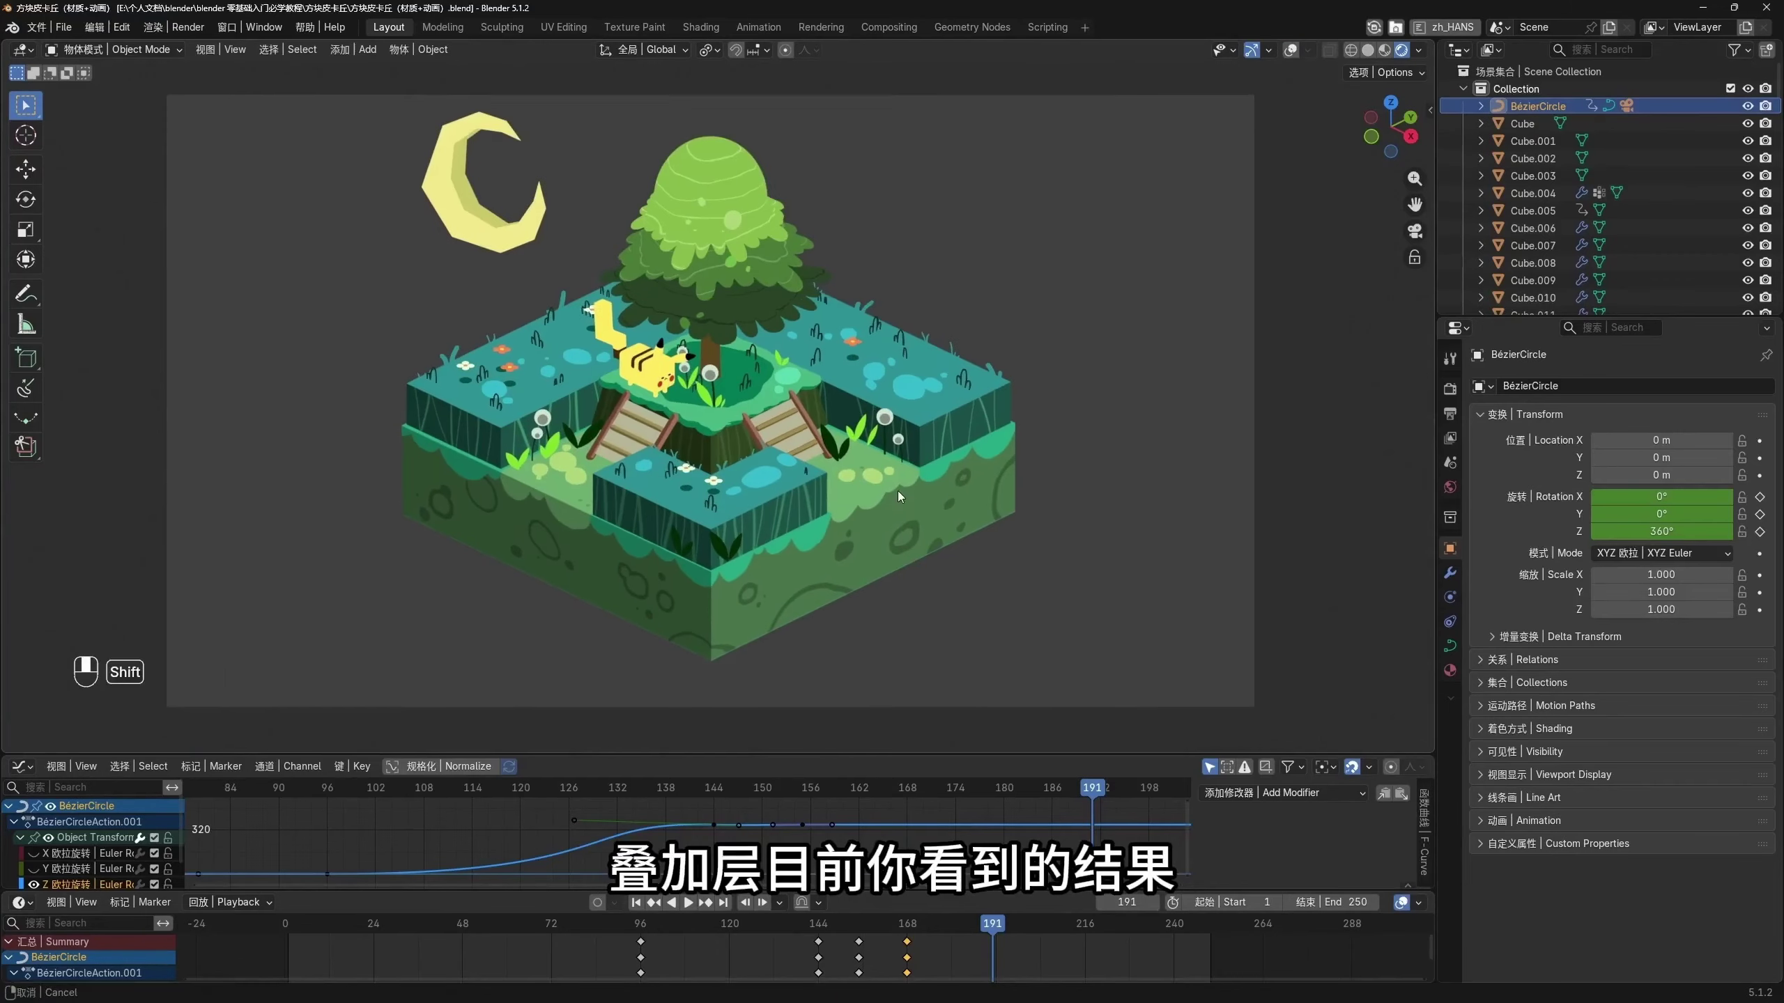
{"action": "middle_click_drag", "start_coordinate": [898, 490], "coordinate": [899, 495], "text": "shift"}
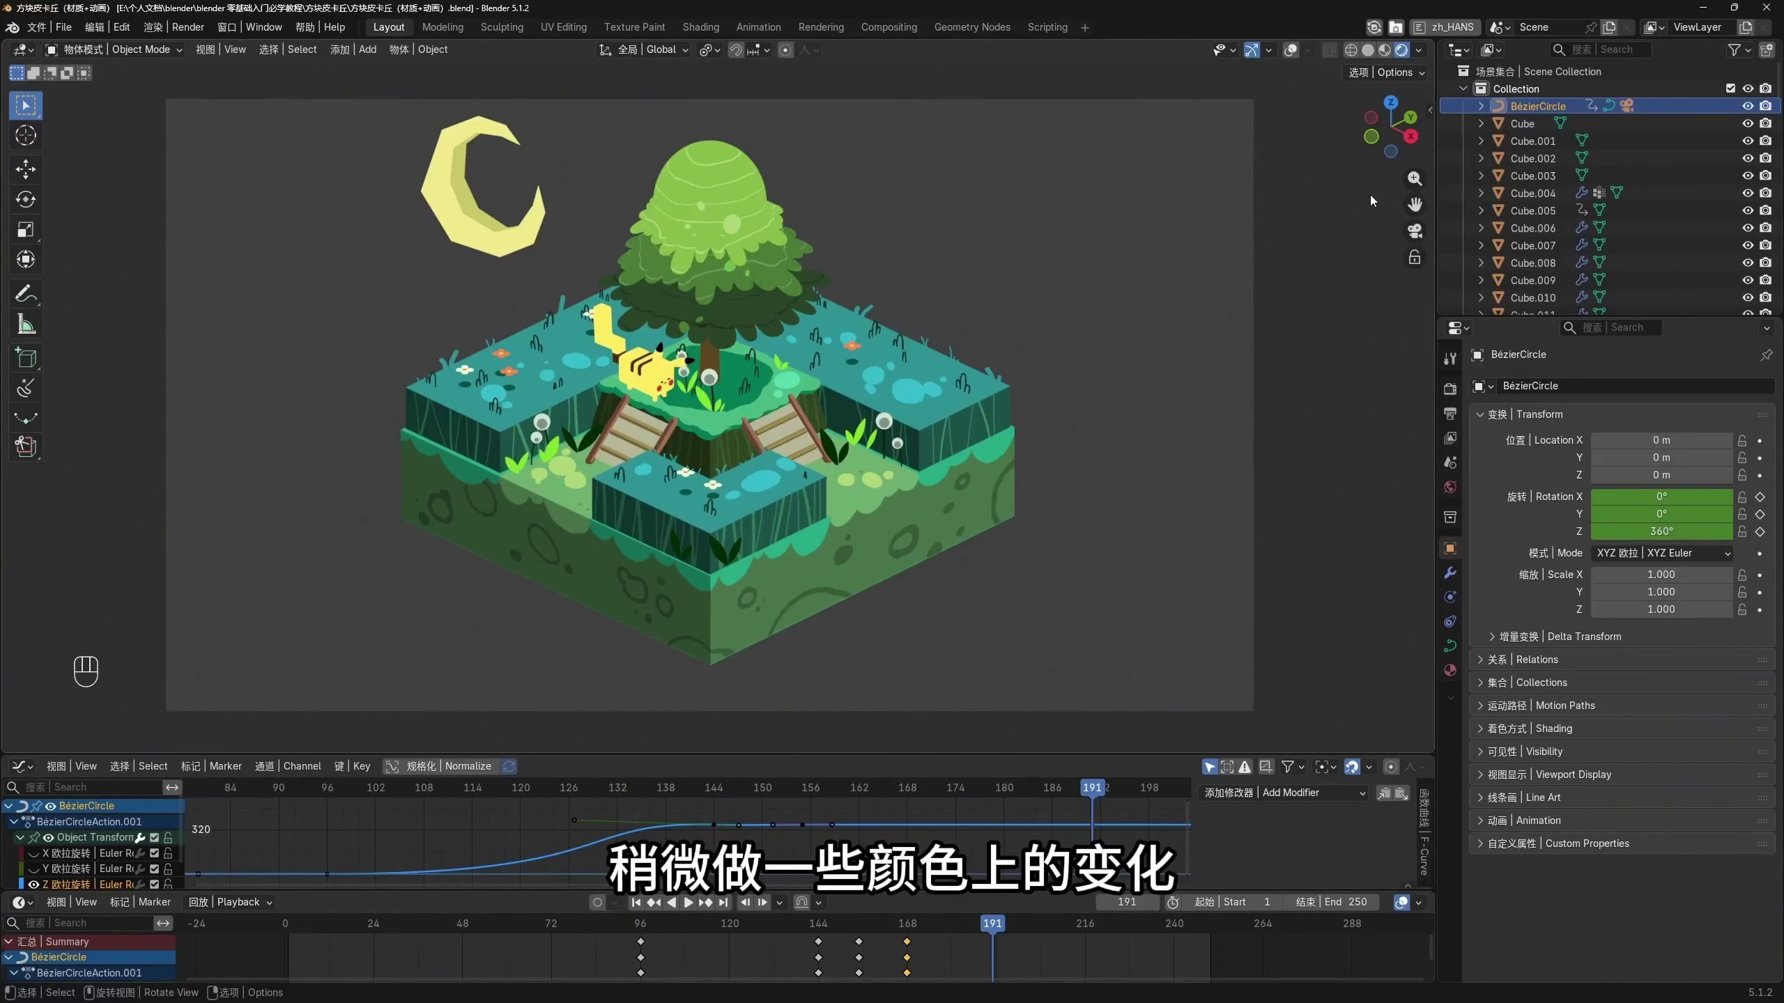
Split the 3D viewport vertically into two halves and turn the new half into a Shader Editor
{"action": "mouse_move", "coordinate": [1430, 41]}
{"action": "left_mouse_down"}
{"action": "mouse_move", "coordinate": [1344, 67]}
{"action": "mouse_move", "coordinate": [790, 91]}
{"action": "left_mouse_up"}
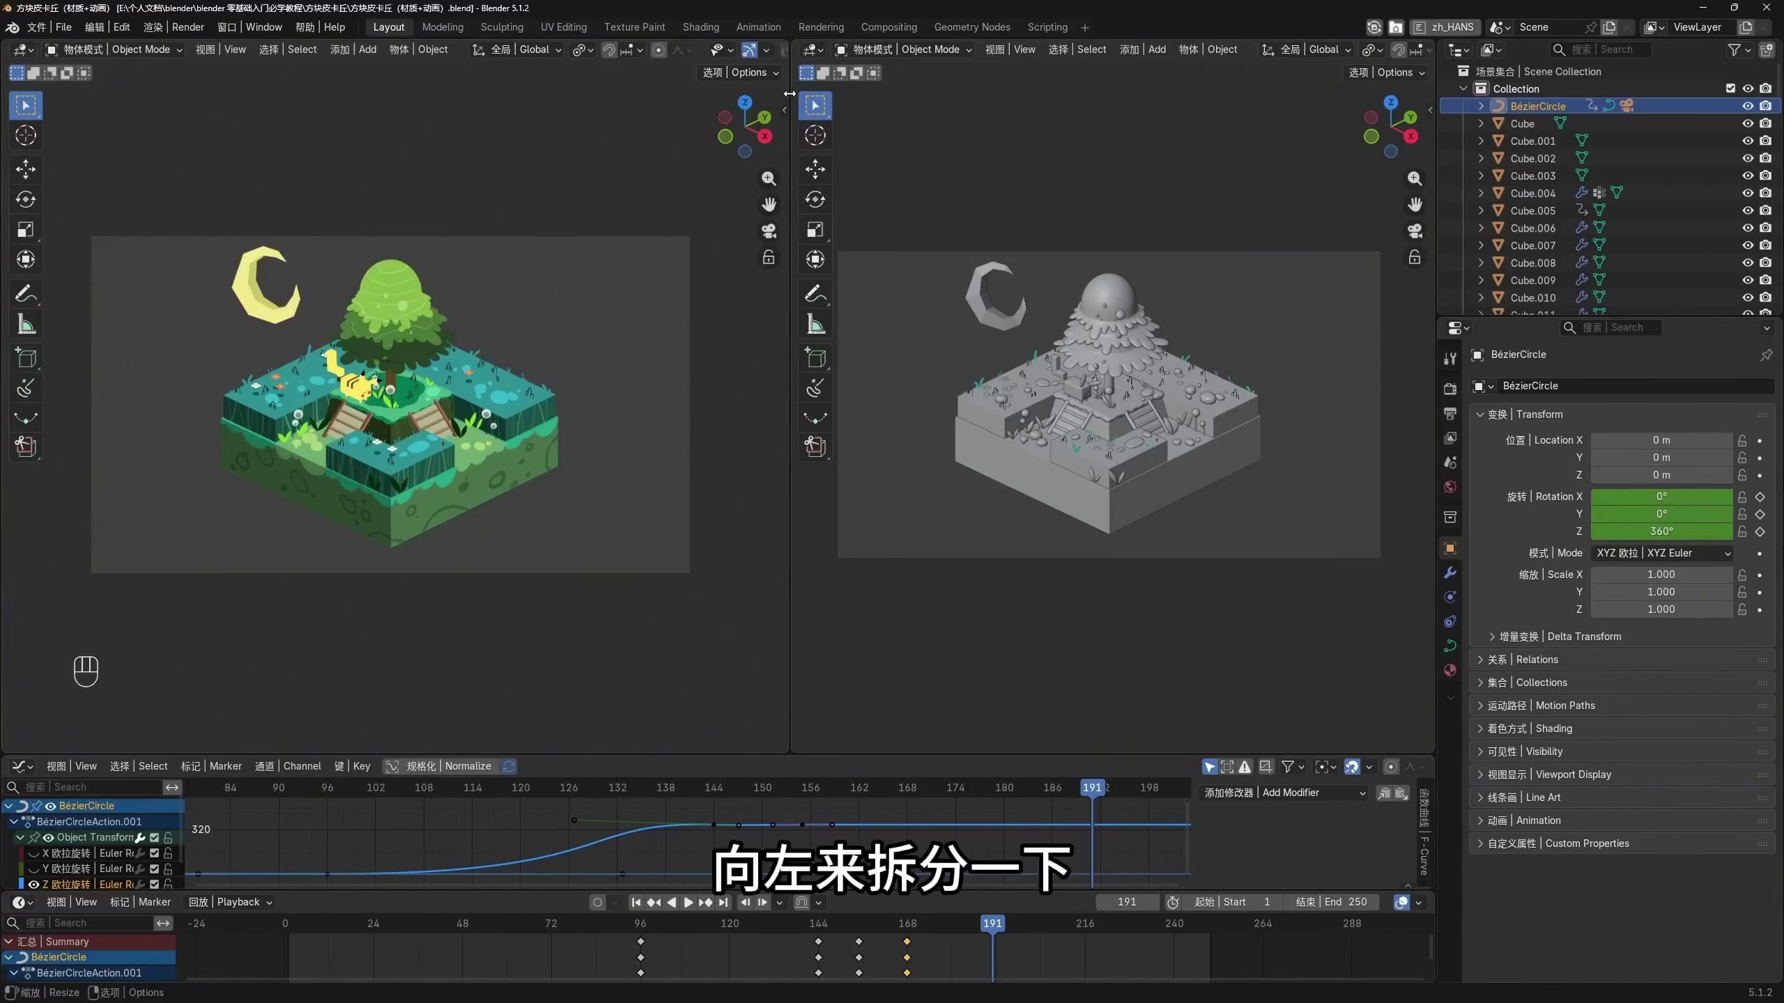
{"action": "scroll", "coordinate": [547, 430], "scroll_direction": "up", "scroll_amount": 3}
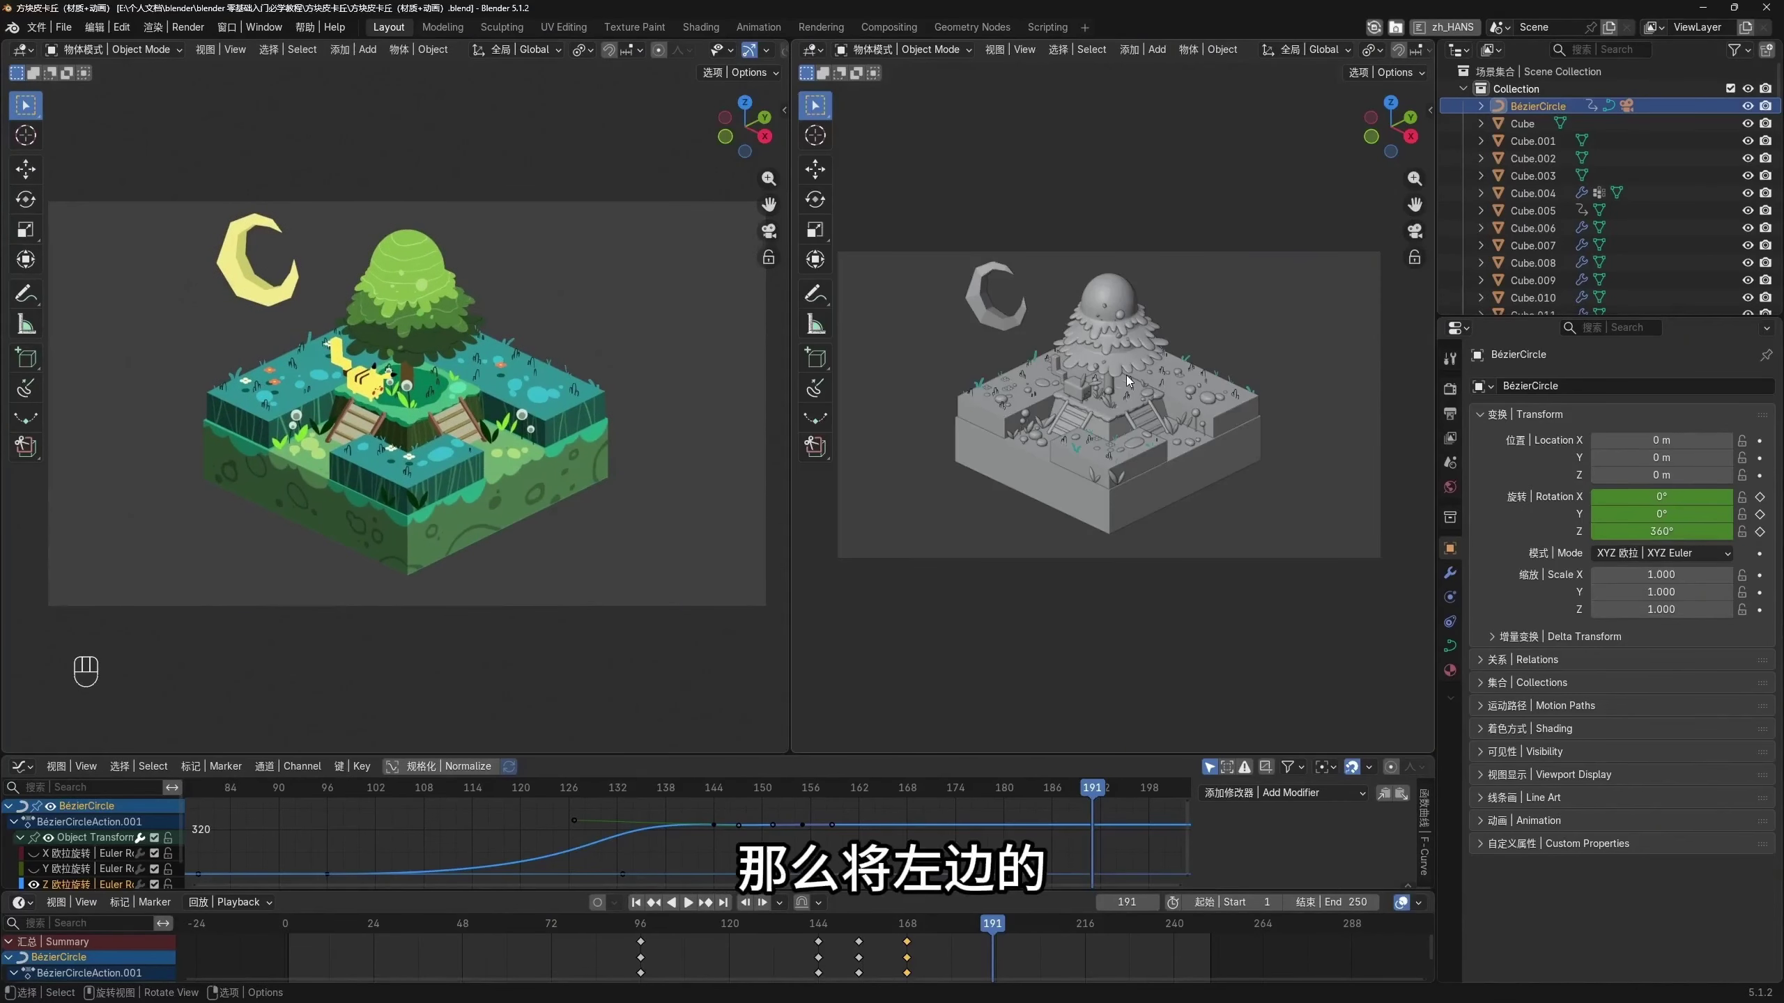
{"action": "left_click", "coordinate": [820, 54]}
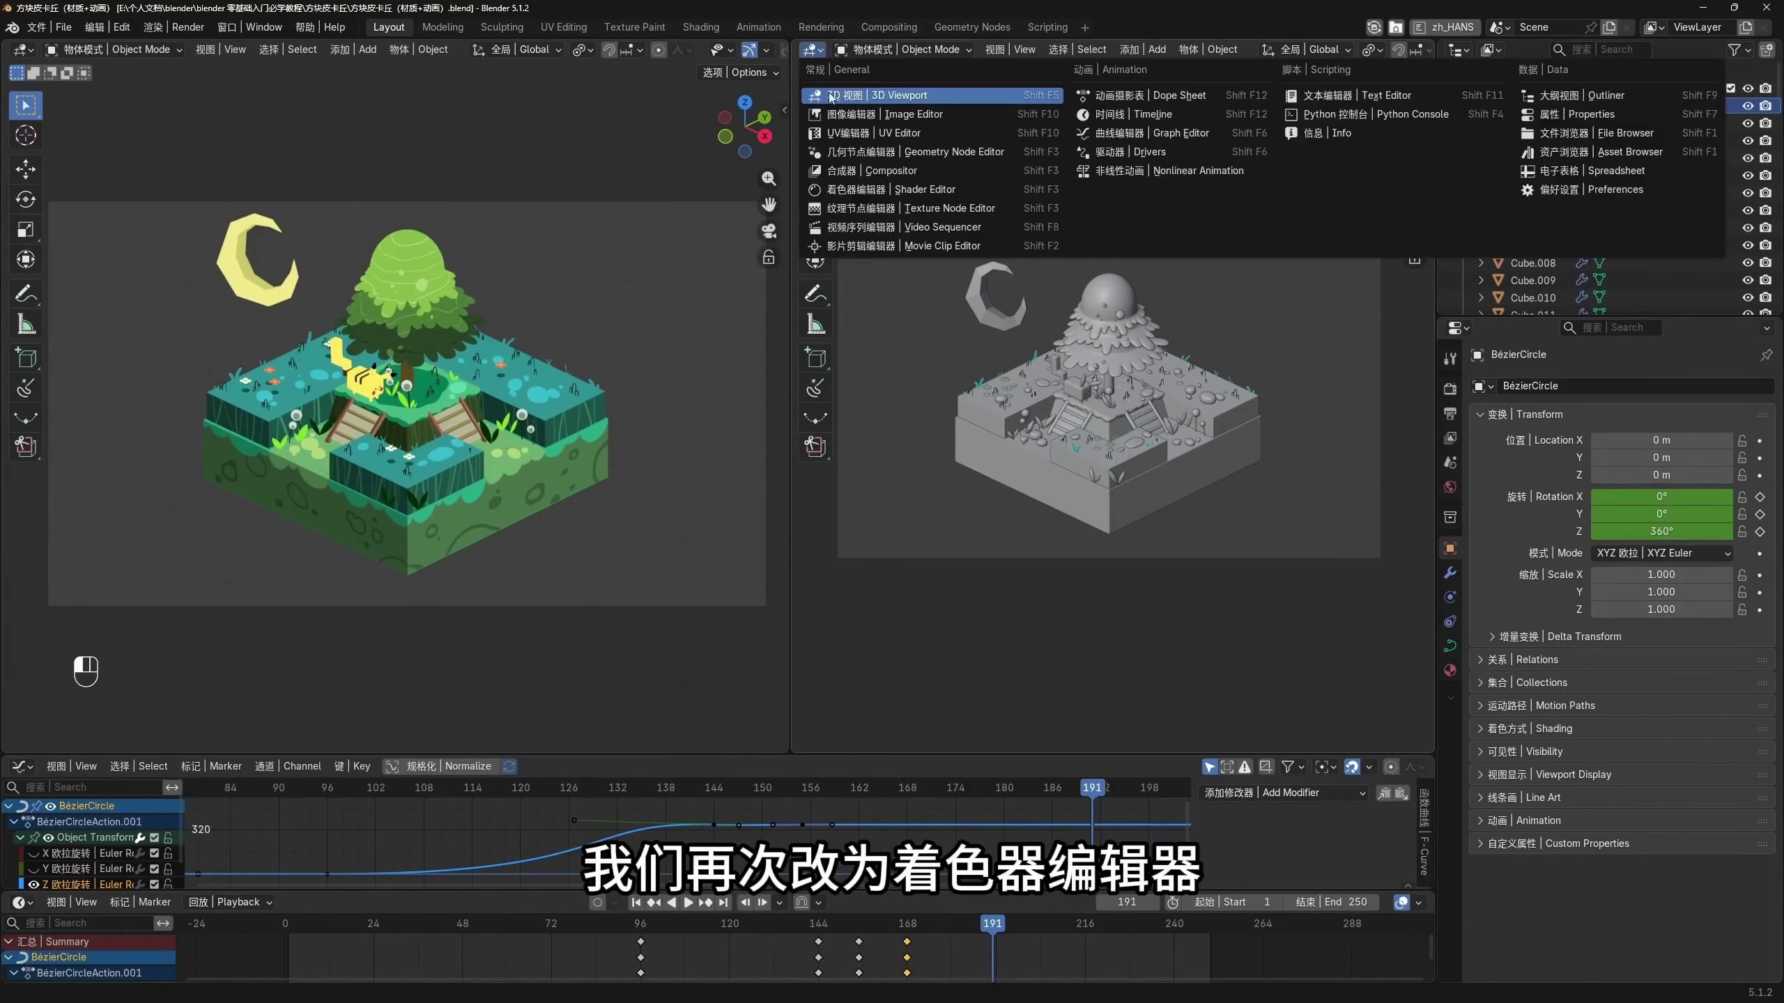
{"action": "left_click", "coordinate": [870, 190]}
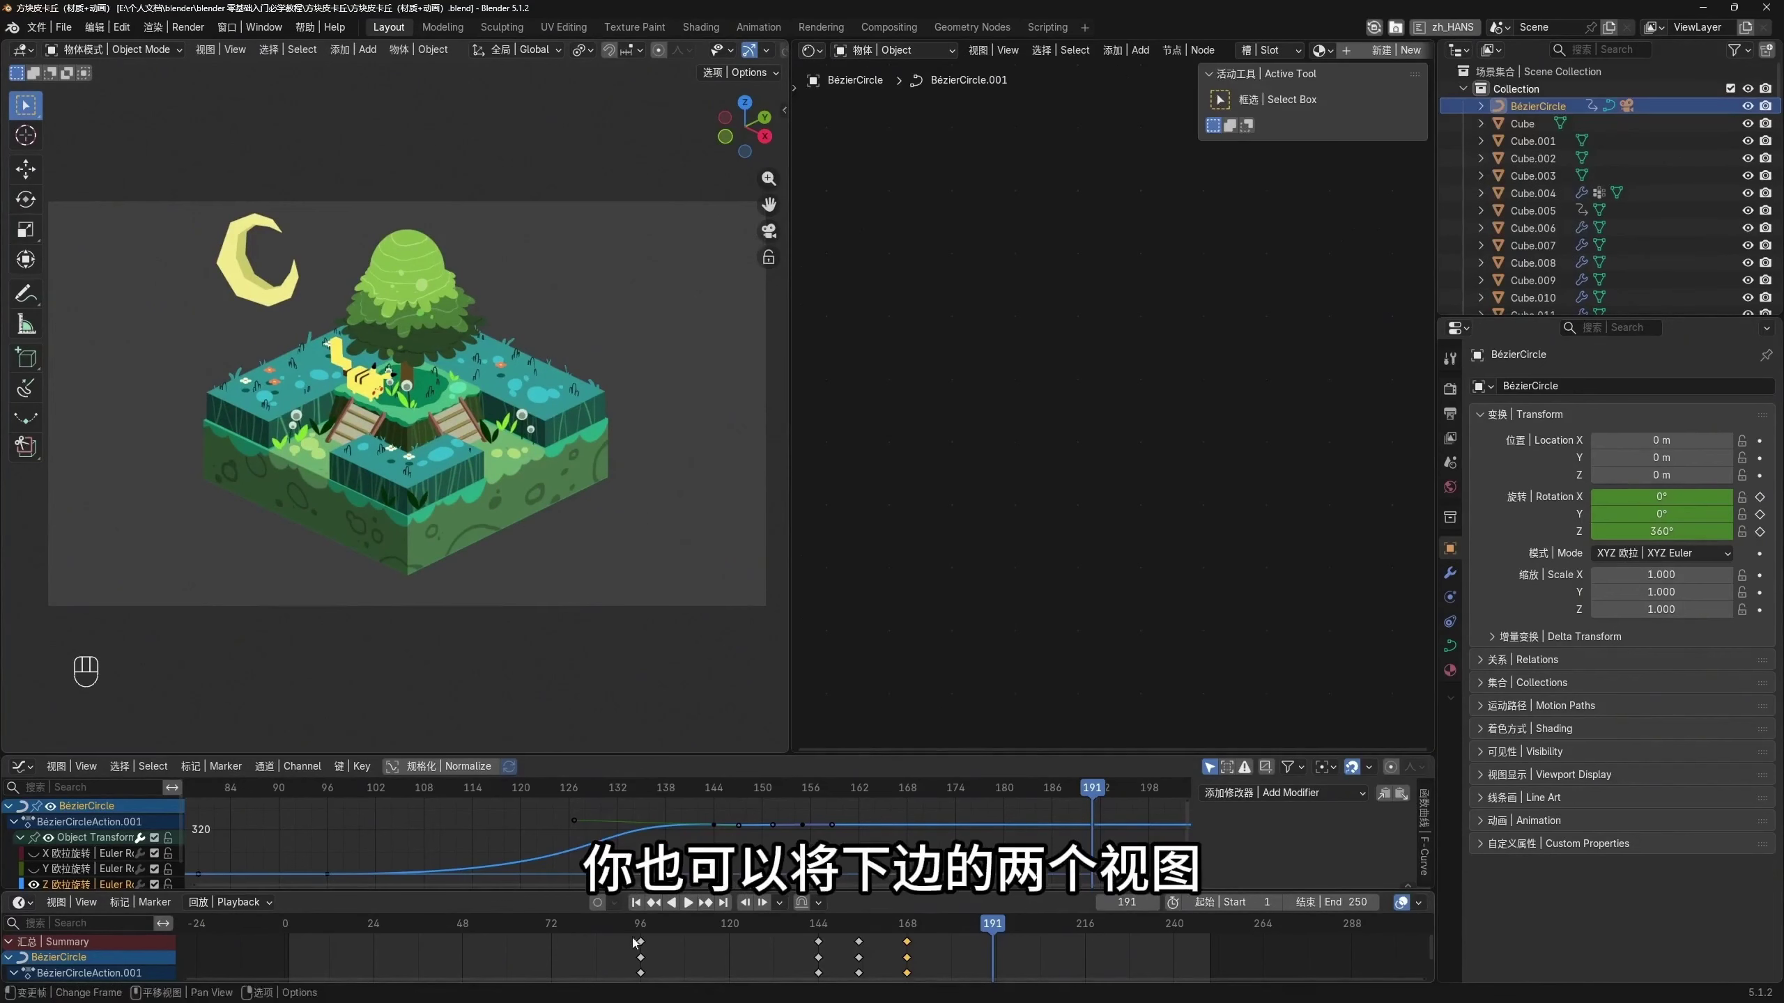
Shrink the timeline and Graph Editor further, and widen the Shader Editor with its sidebar hidden
{"action": "left_click_drag", "start_coordinate": [574, 891], "coordinate": [575, 927]}
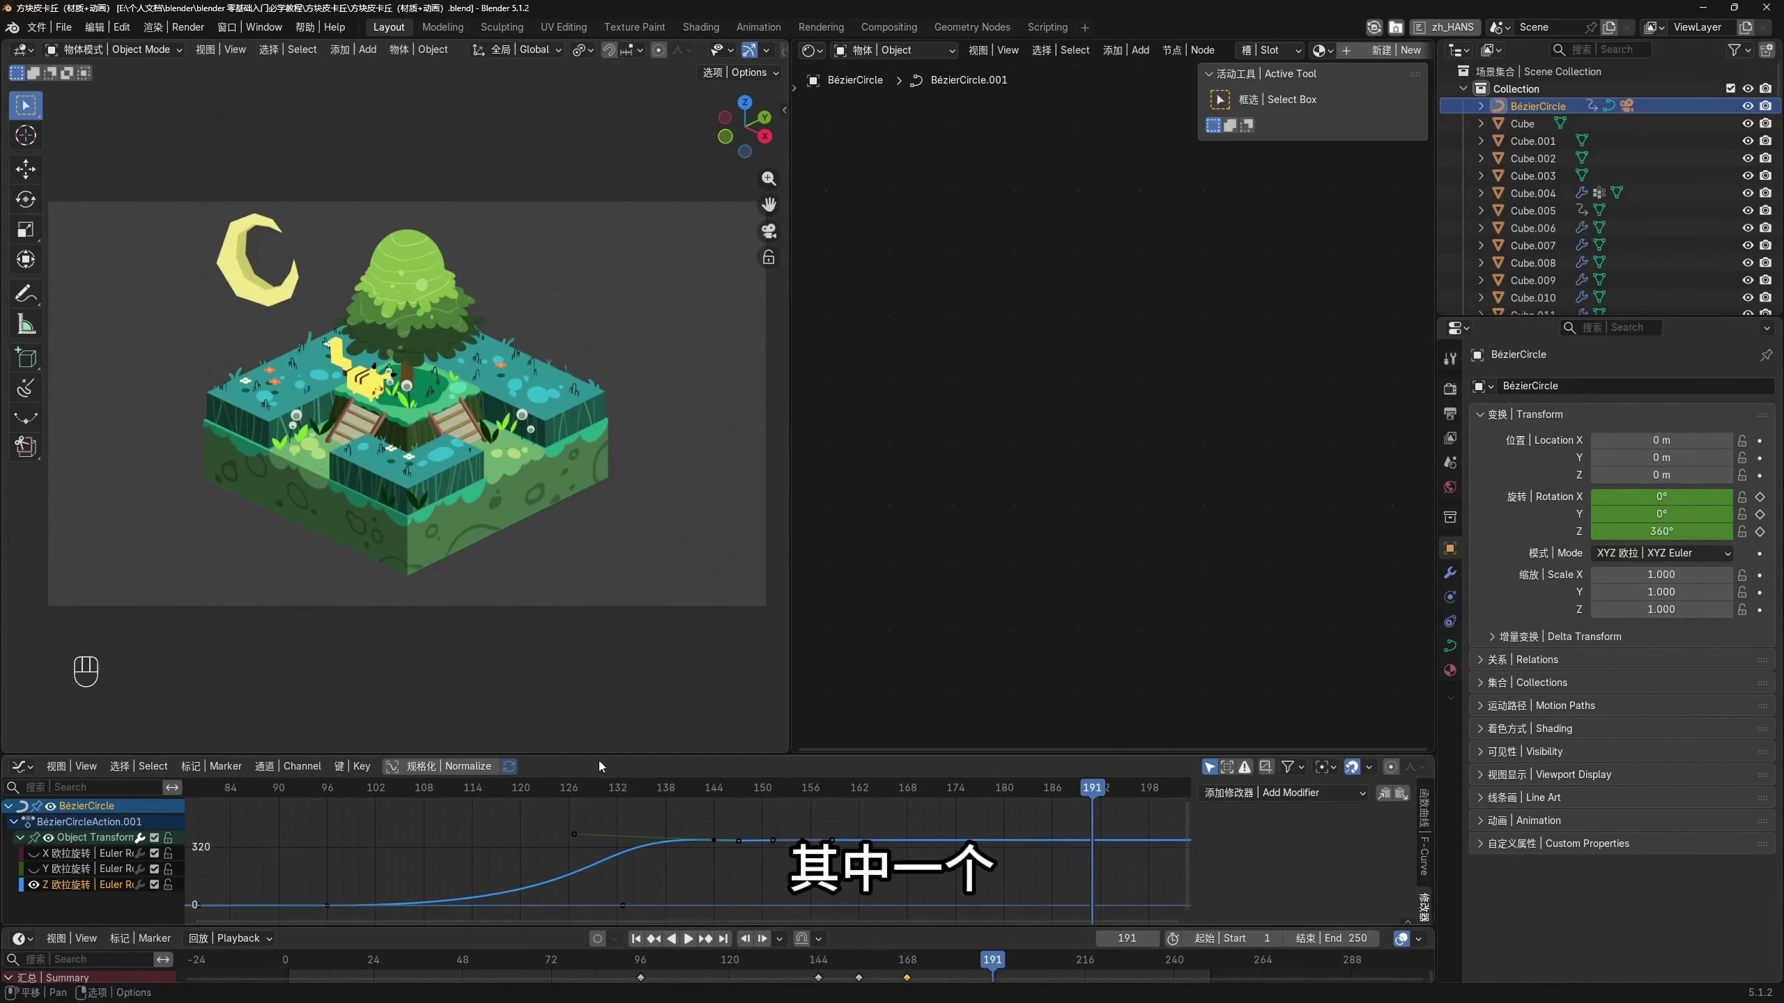
{"action": "left_click_drag", "start_coordinate": [599, 758], "coordinate": [598, 814]}
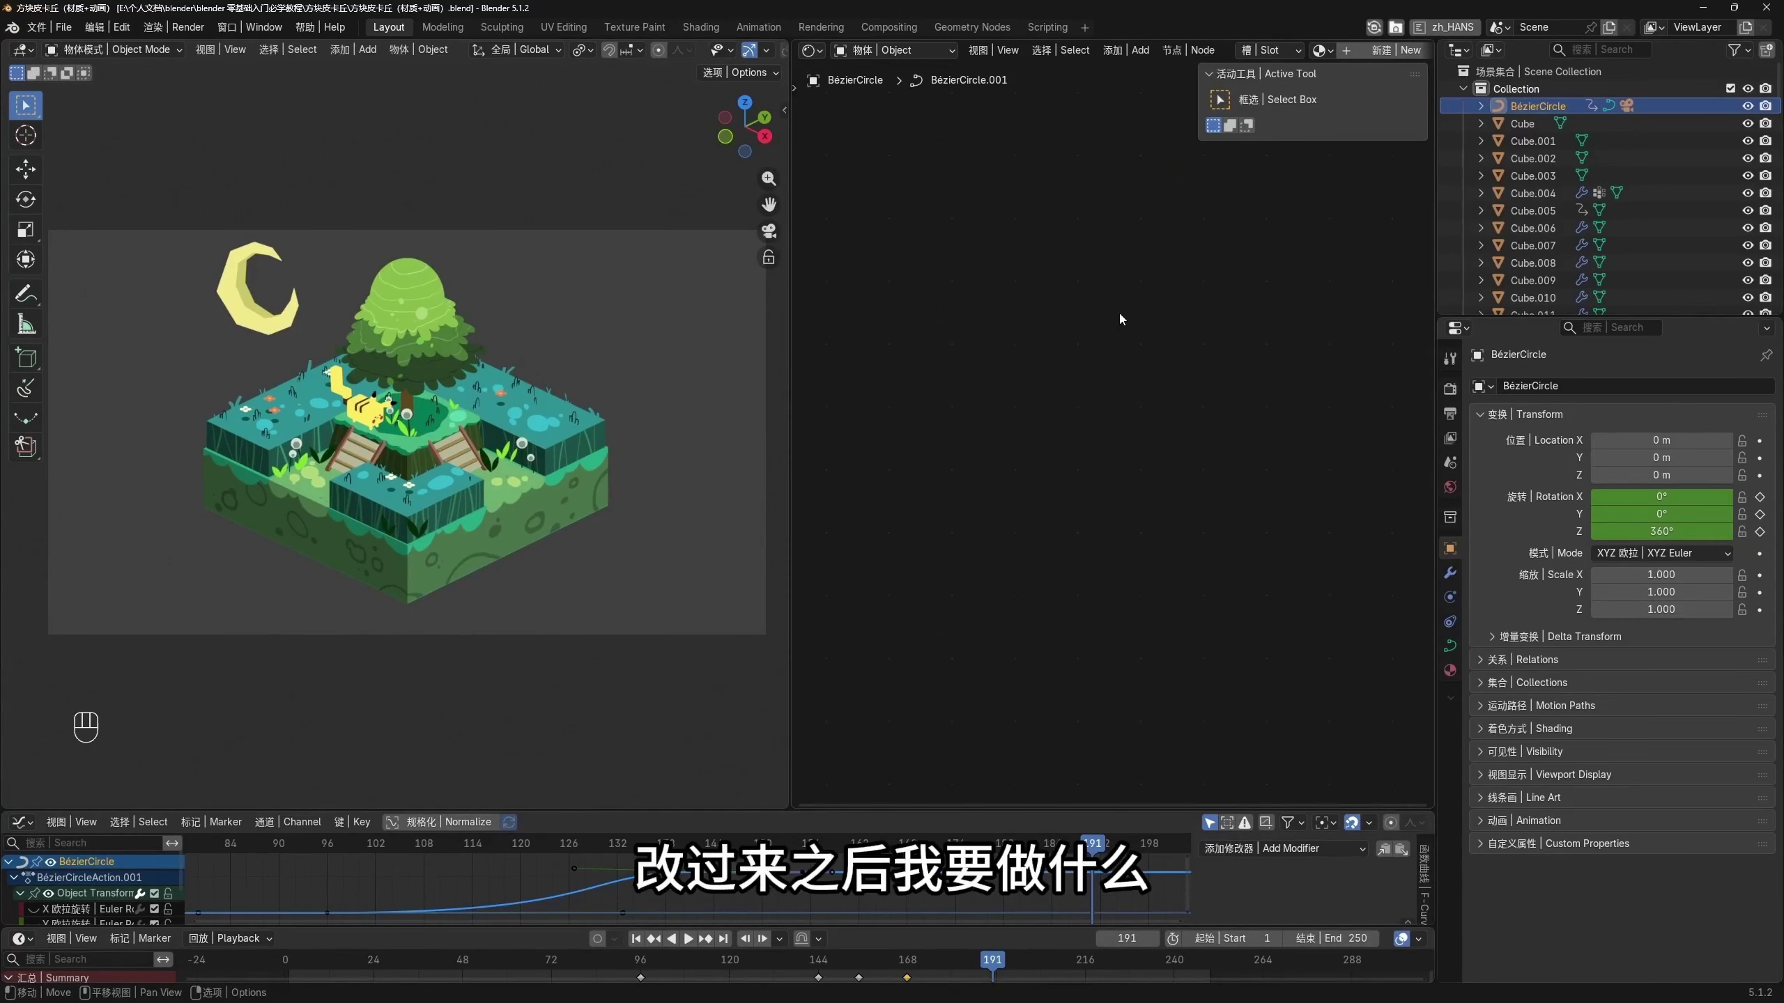
{"action": "key", "text": "n"}
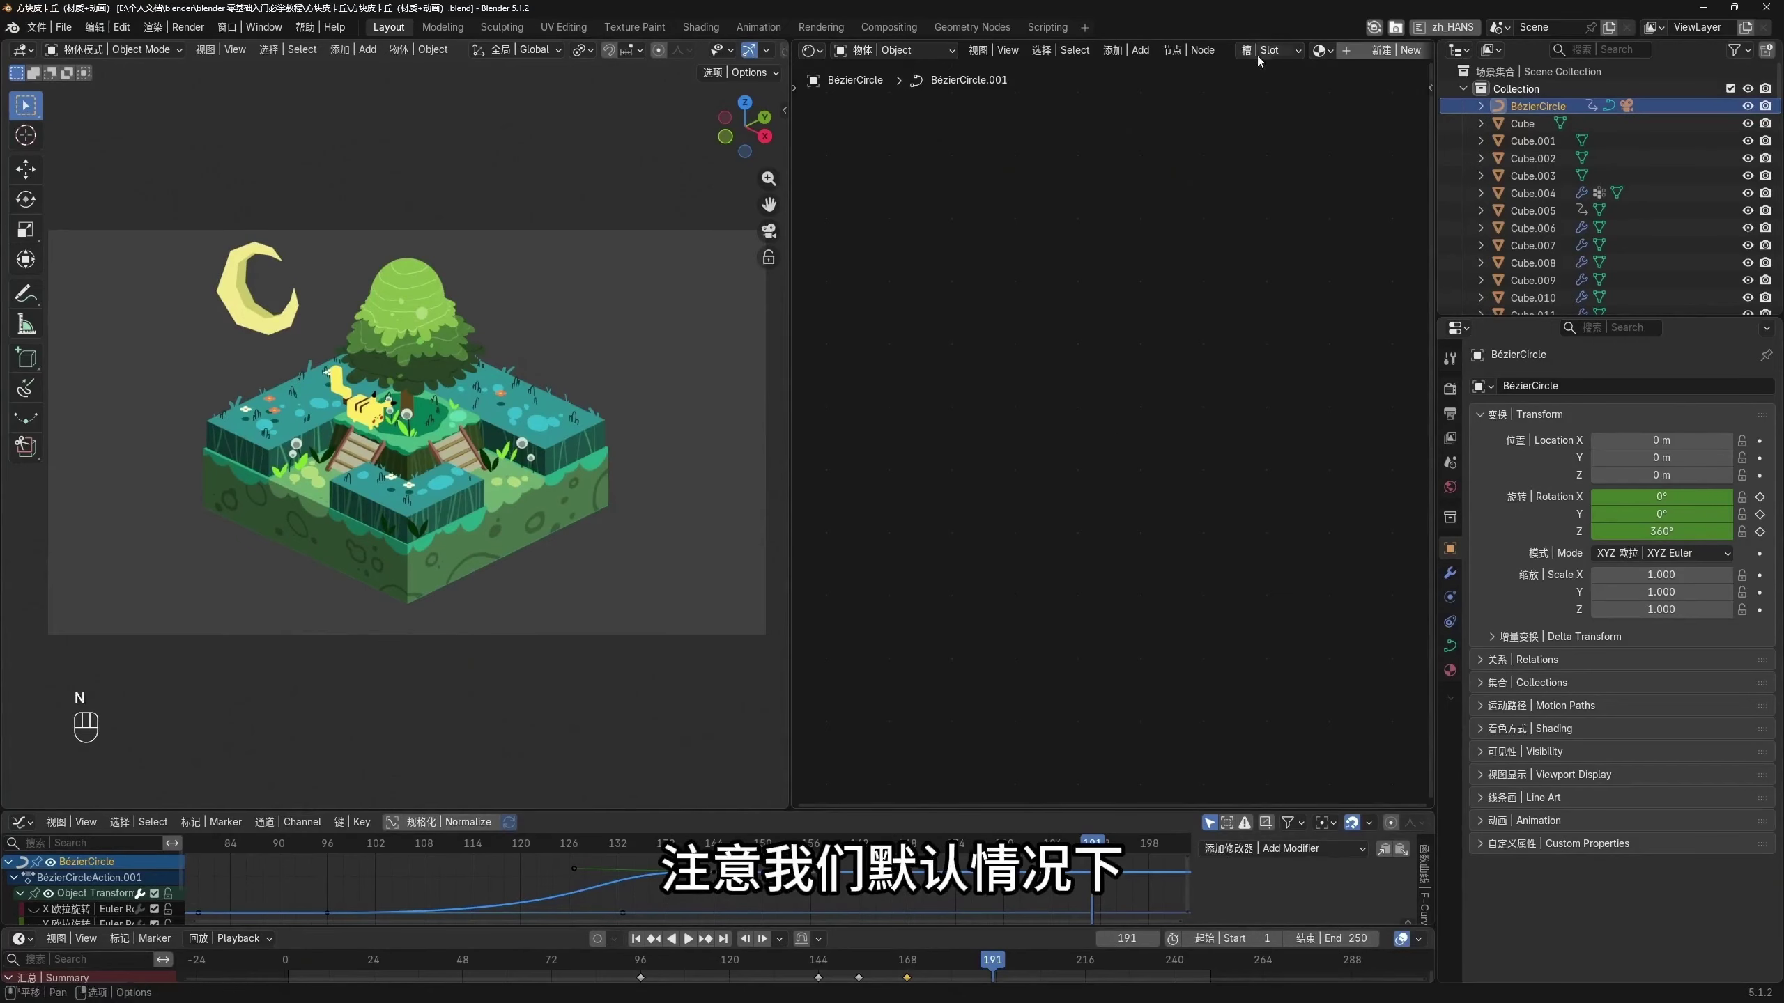
{"action": "left_click_drag", "start_coordinate": [790, 79], "coordinate": [728, 80]}
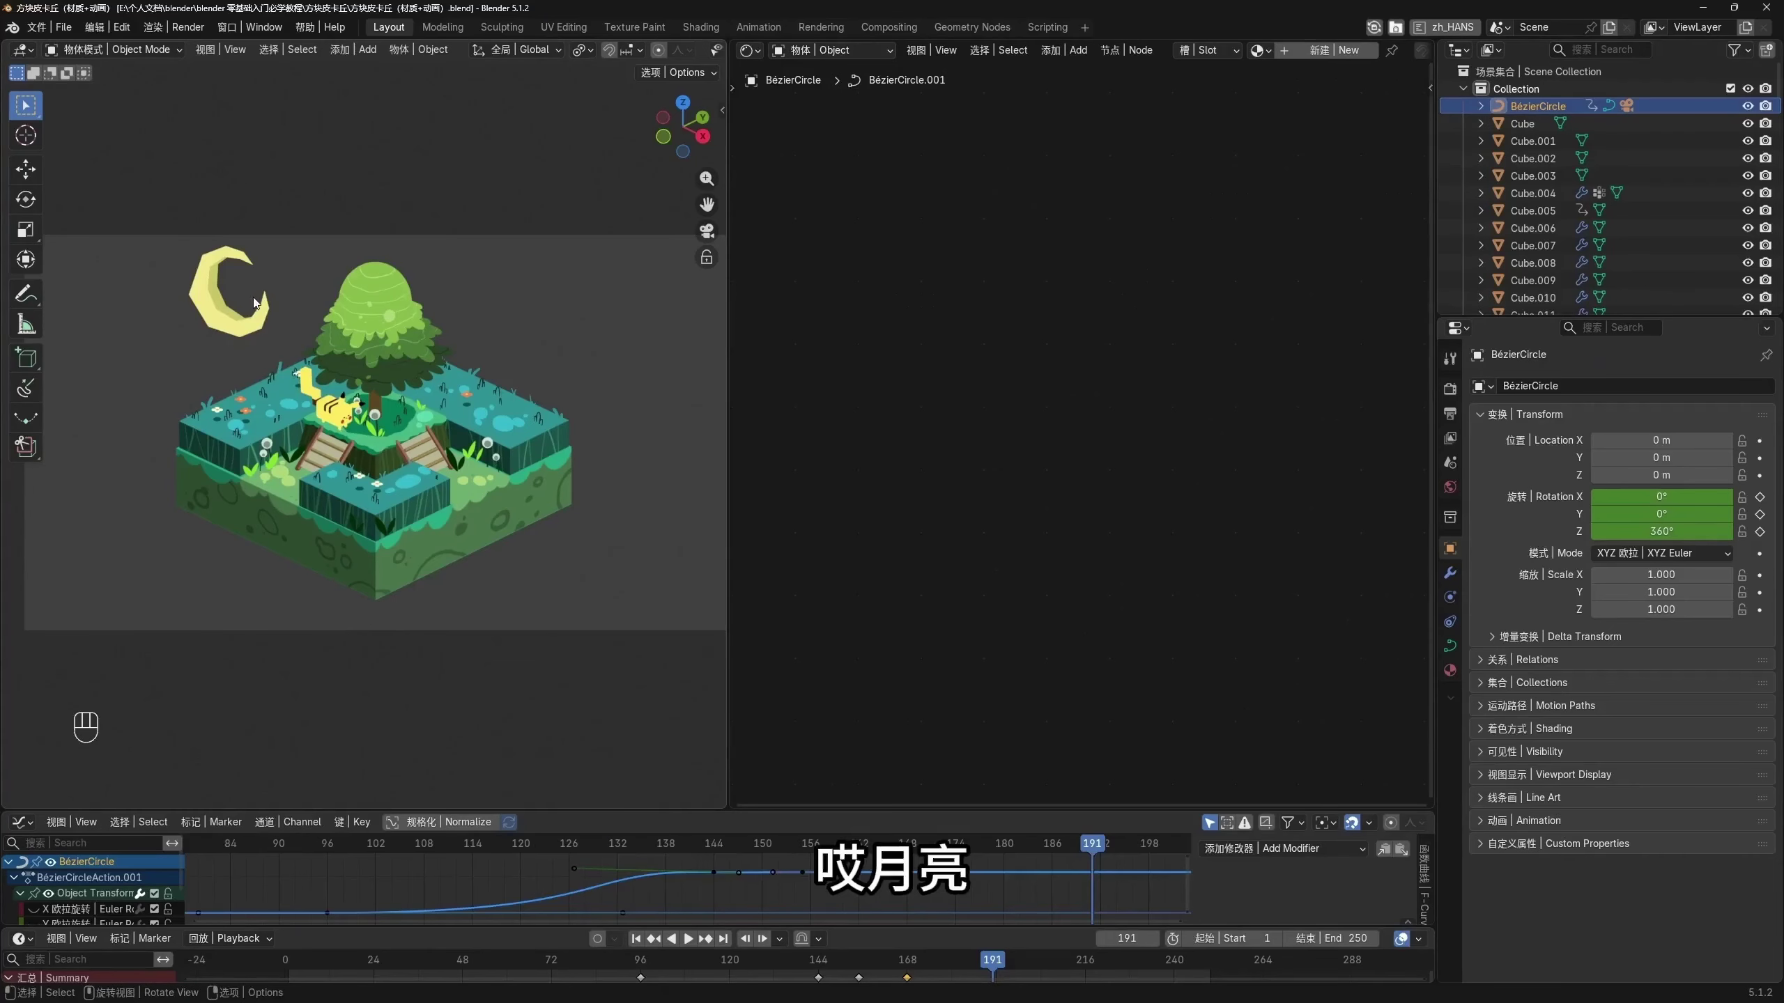
{"action": "scroll", "coordinate": [393, 525], "scroll_direction": "up", "scroll_amount": 2}
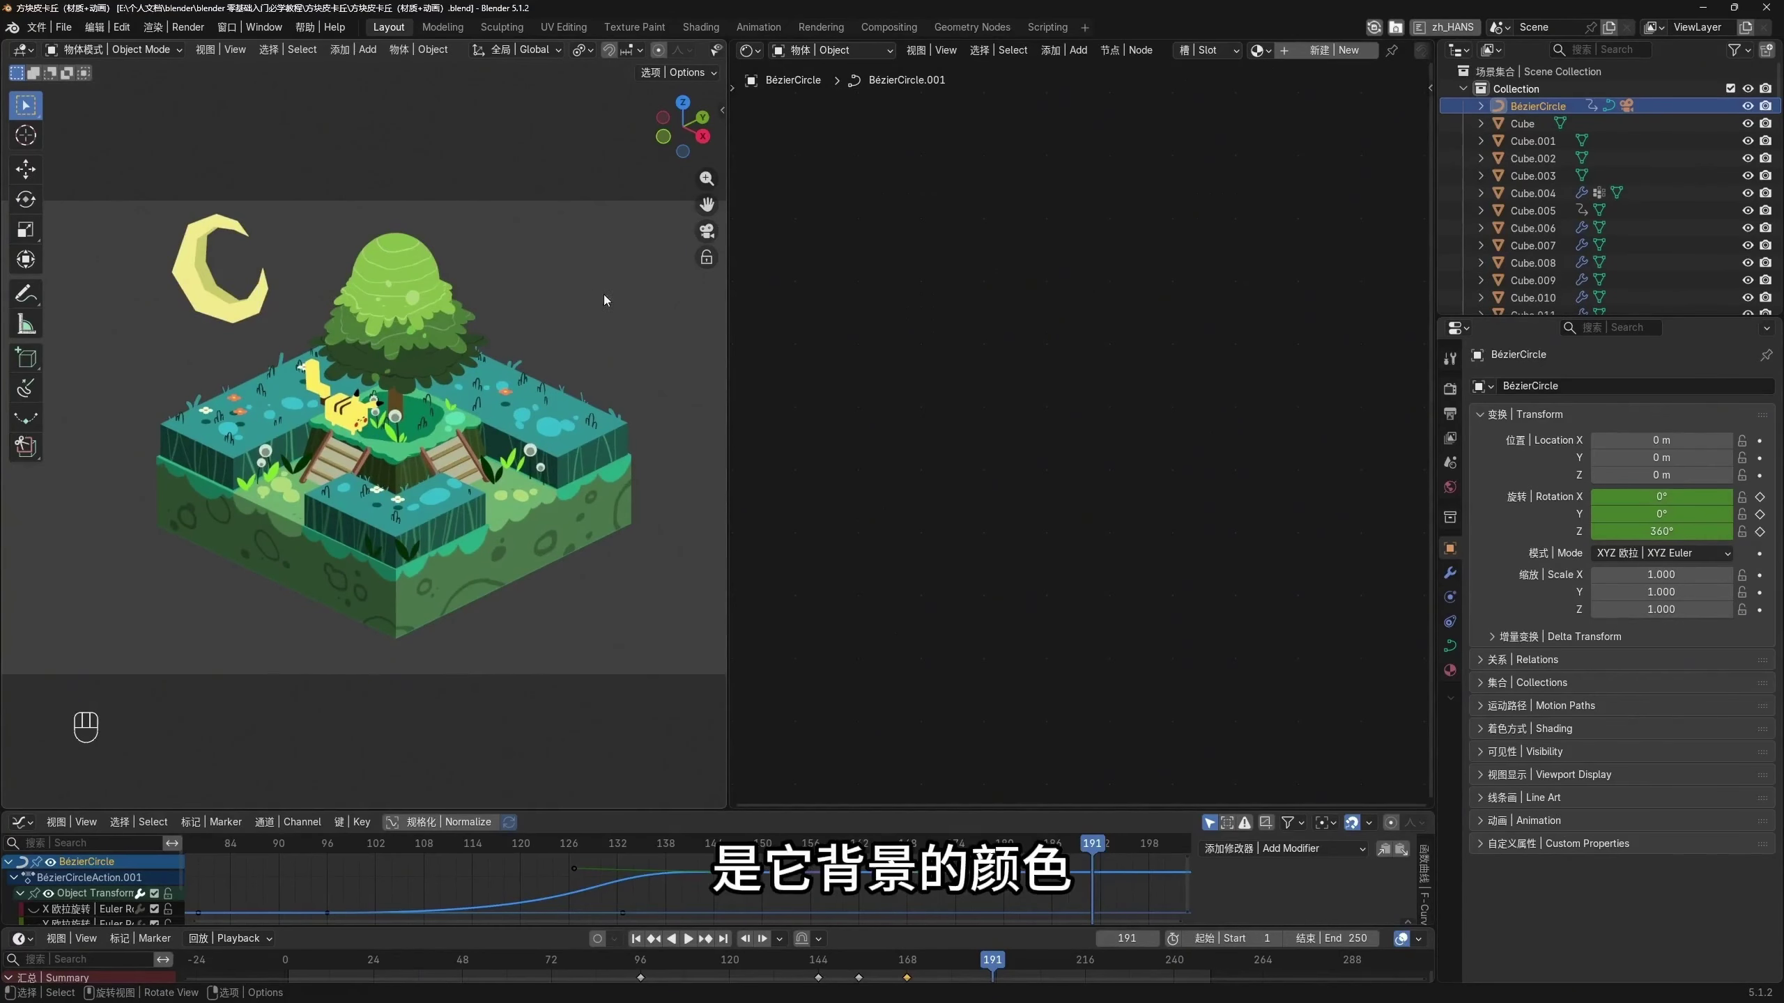
Switch the Shader Editor's shader type to World and select the Background node
{"action": "left_click", "coordinate": [820, 50]}
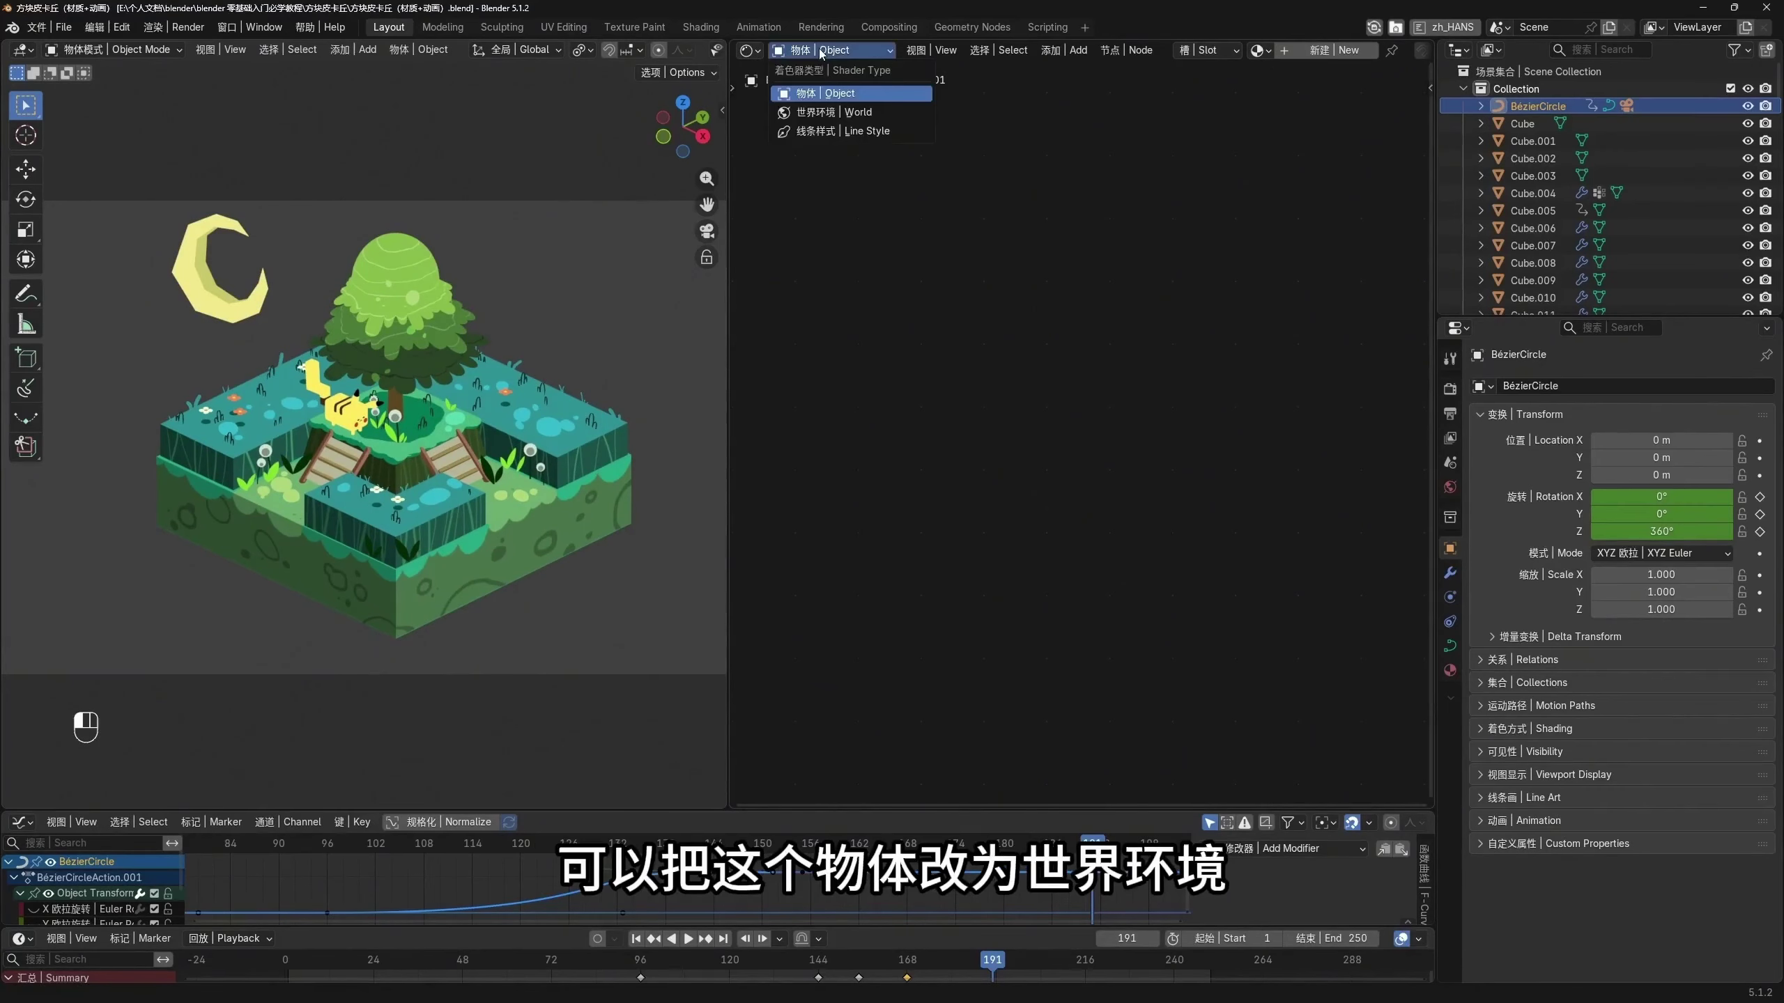
{"action": "left_click", "coordinate": [833, 111]}
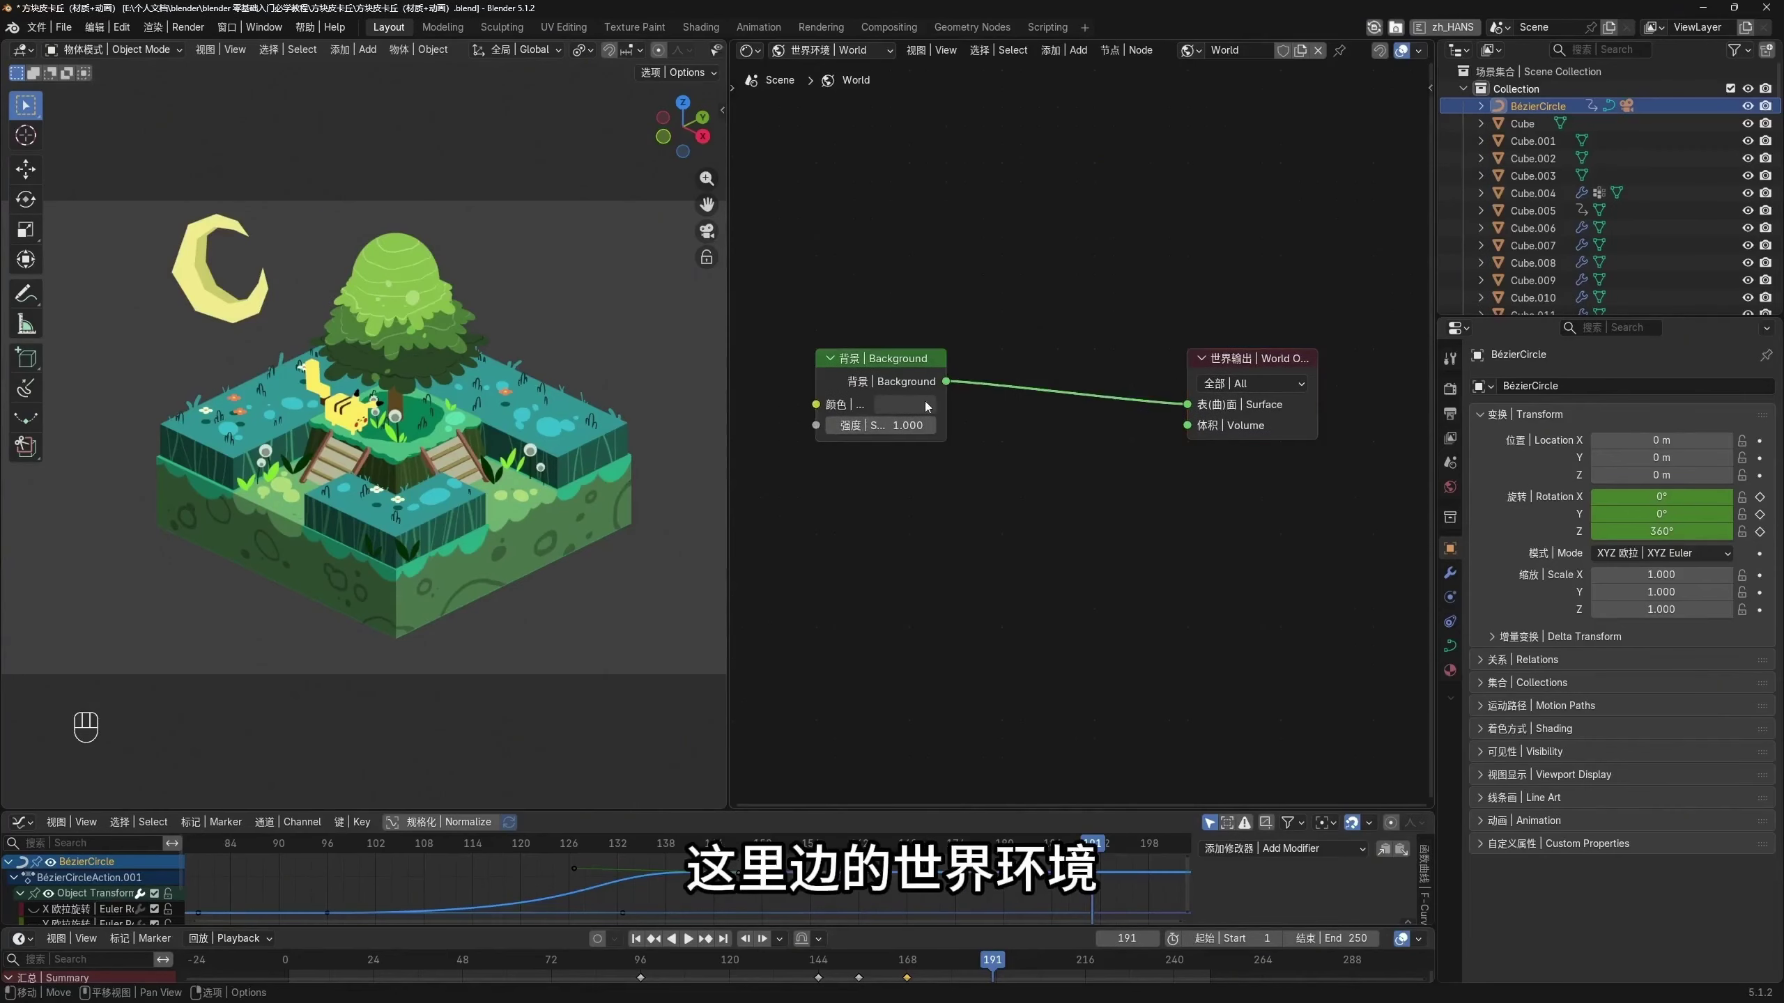
{"action": "scroll", "coordinate": [913, 411], "scroll_direction": "up", "scroll_amount": 2}
{"action": "left_click", "coordinate": [887, 420]}
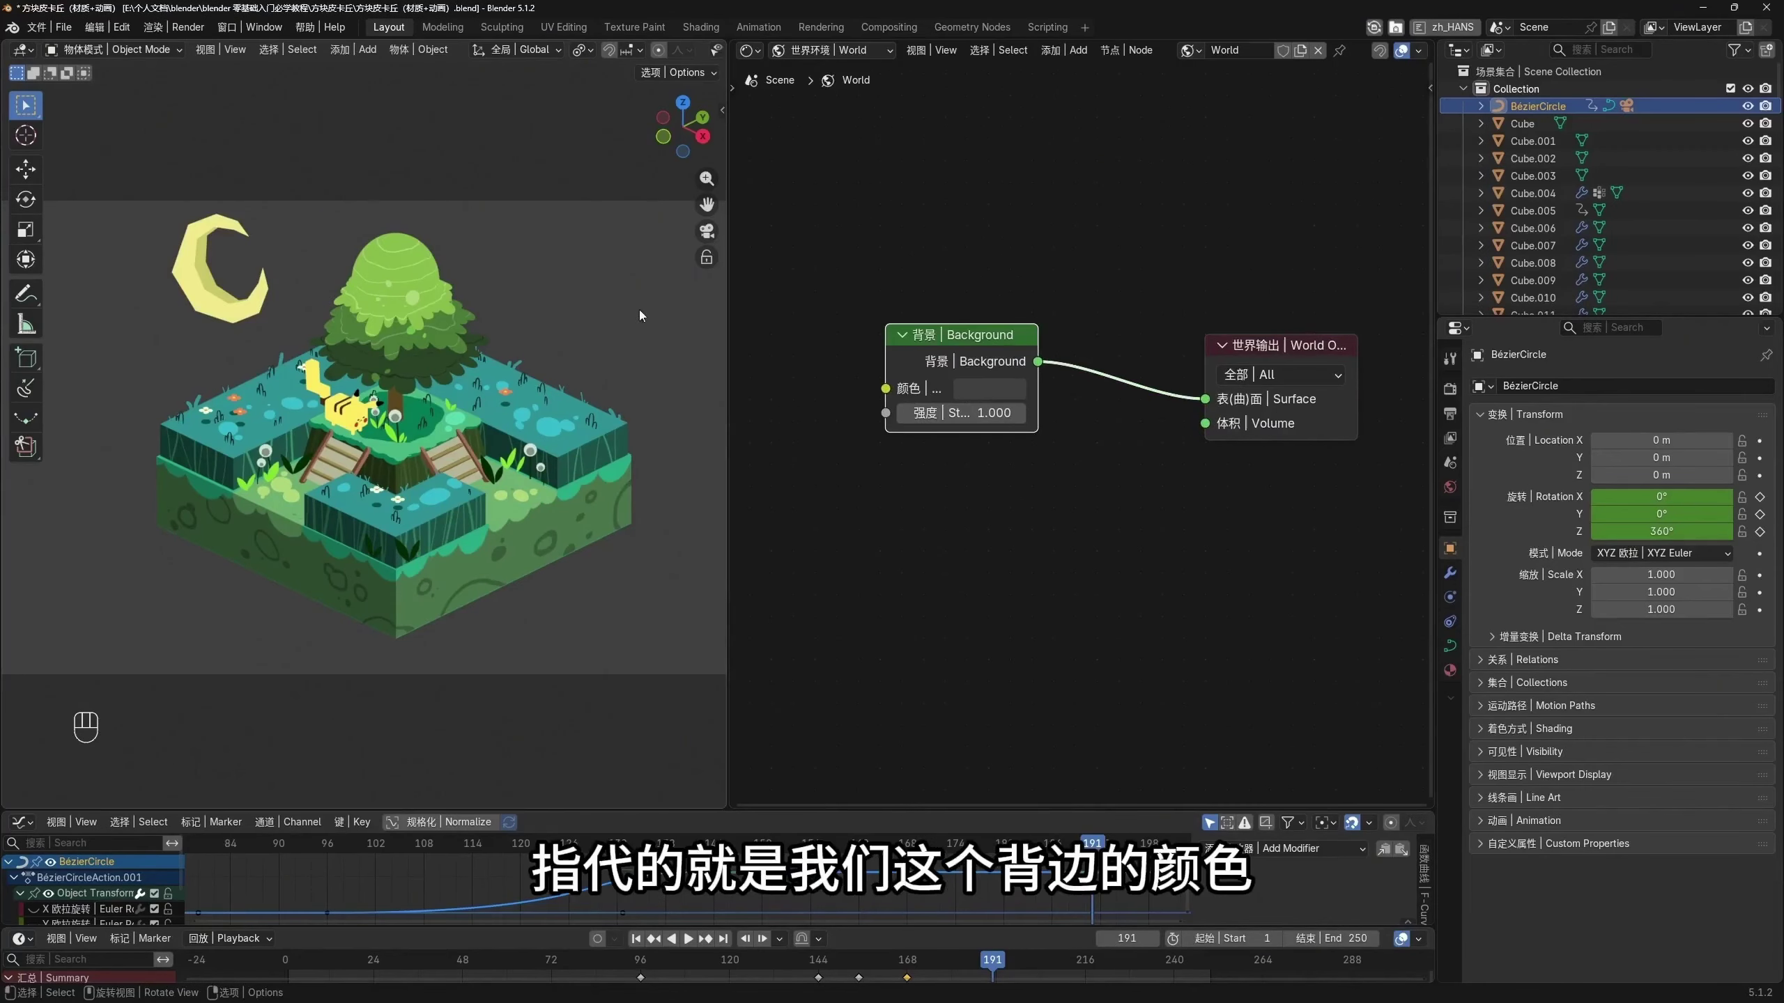
Try white, black, red and light cyan as the world Background colour, and undo the colour trials
{"action": "left_click", "coordinate": [1011, 391]}
{"action": "left_click_drag", "start_coordinate": [1010, 700], "coordinate": [1159, 701]}
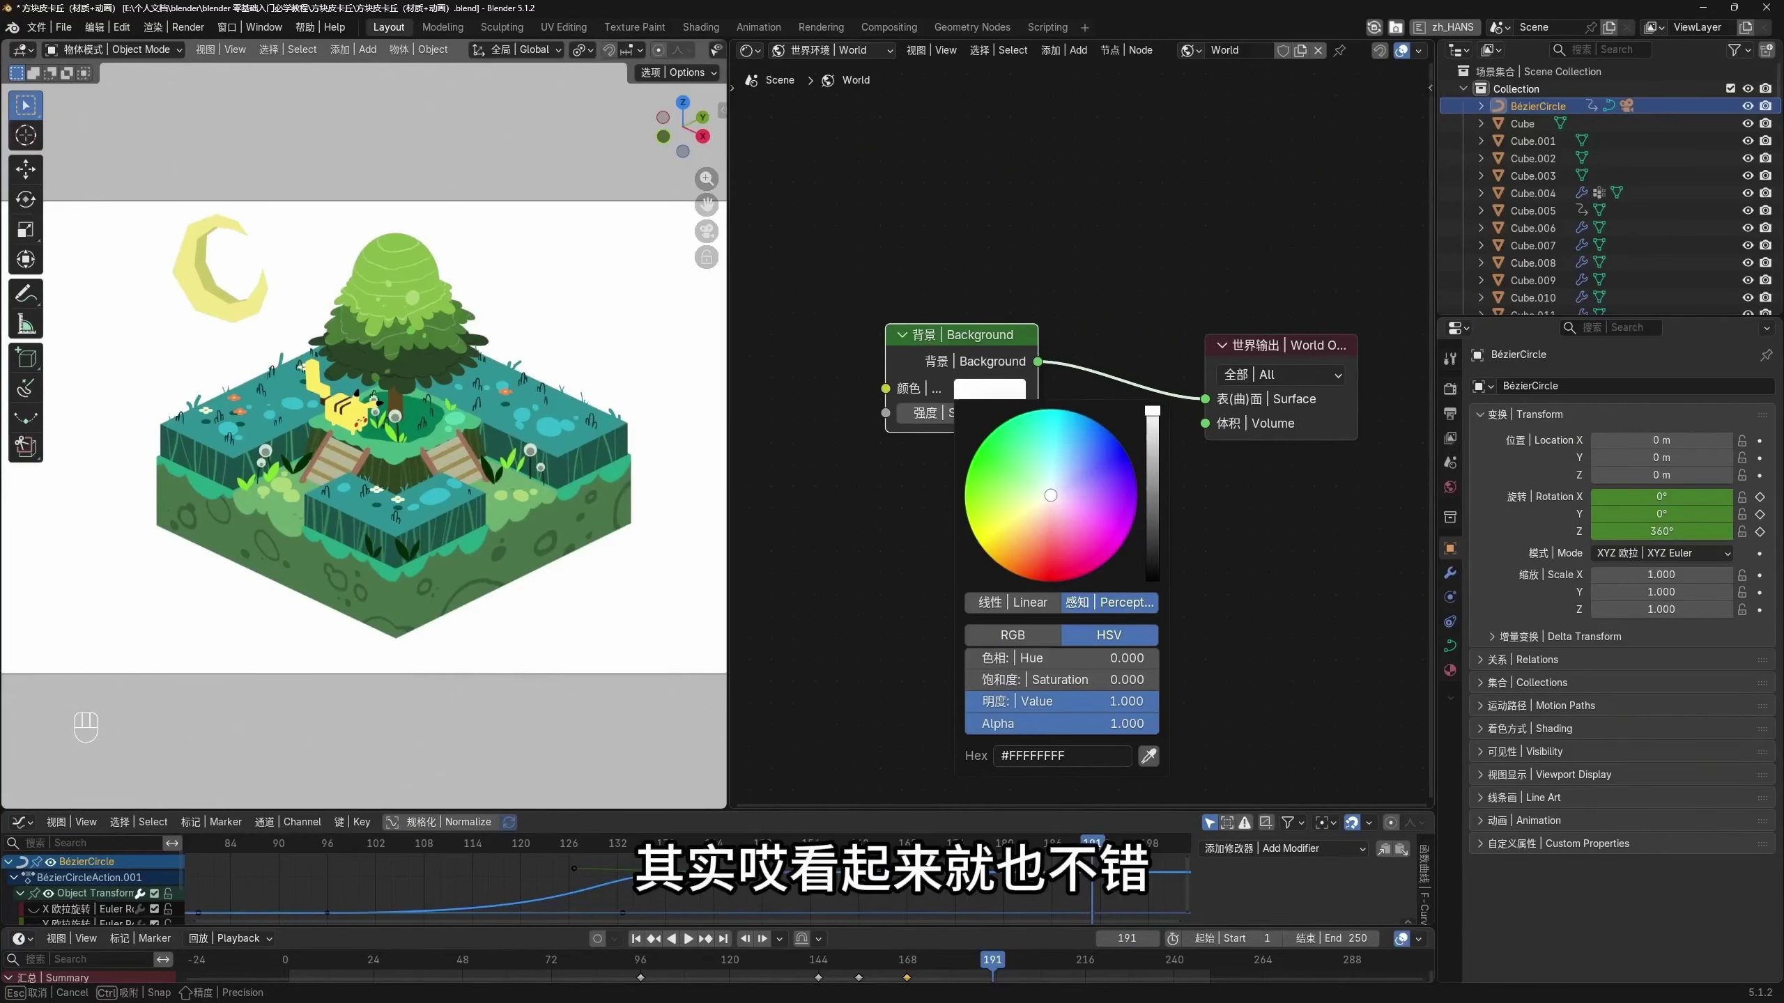
{"action": "left_click_drag", "start_coordinate": [1124, 701], "coordinate": [969, 701]}
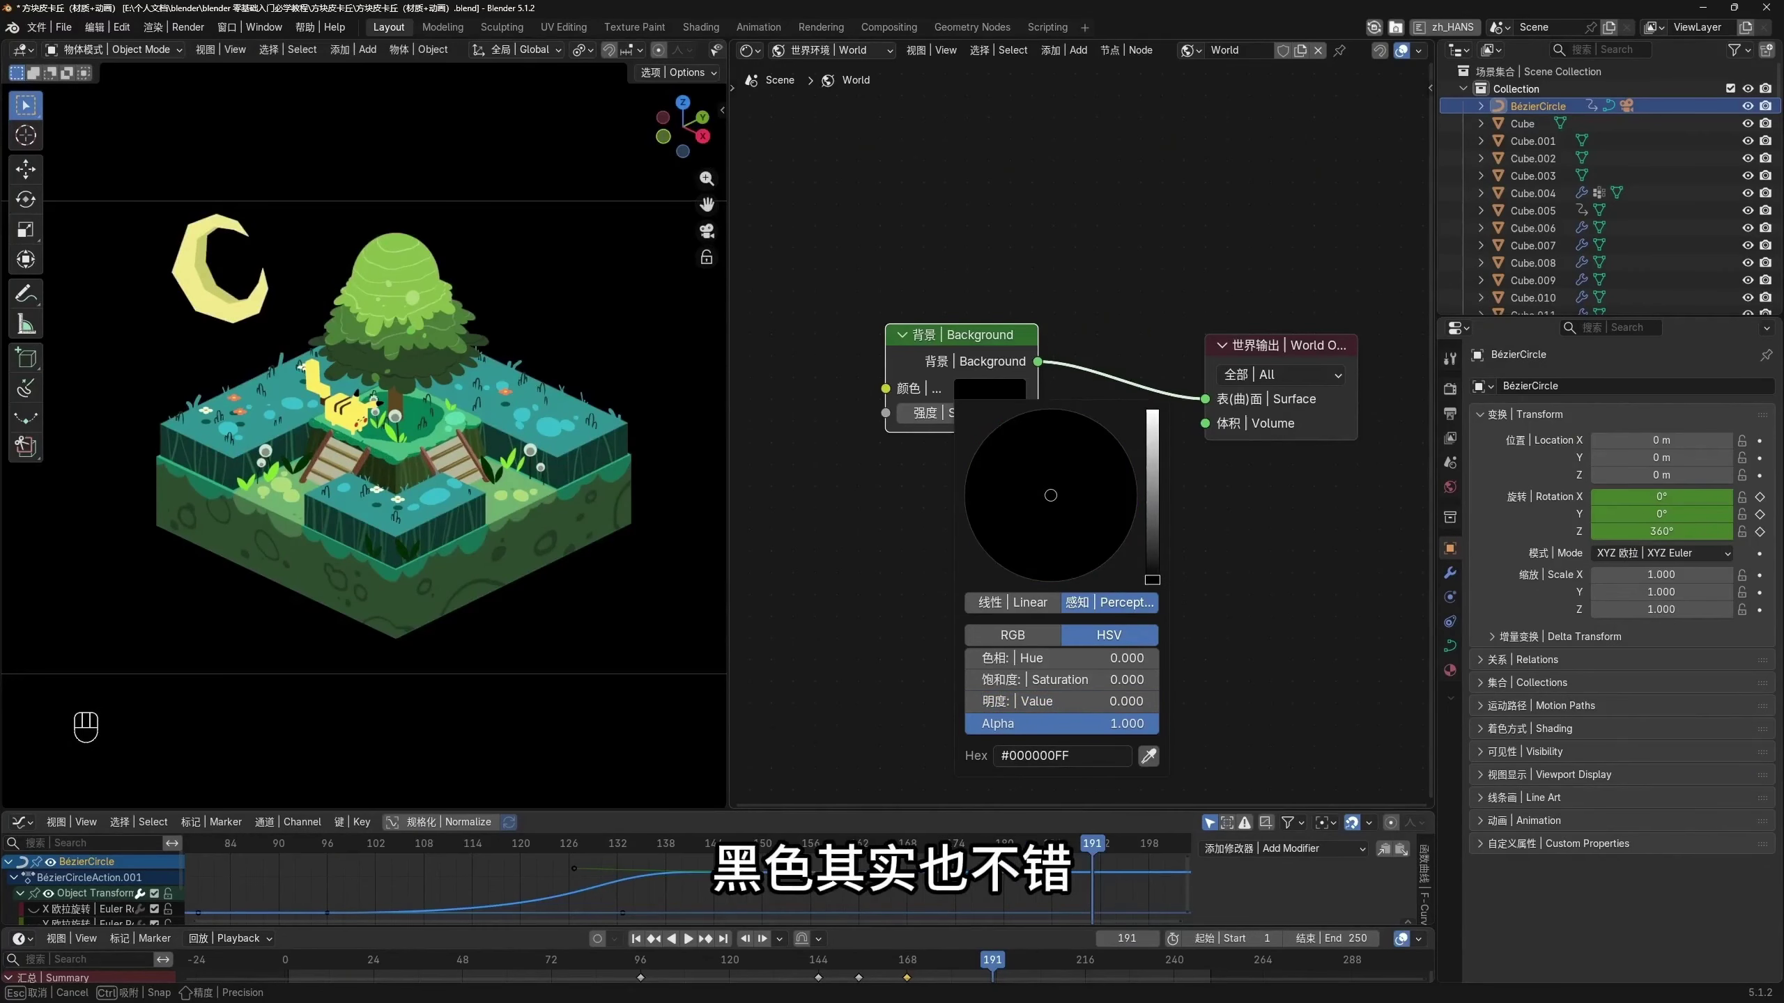
{"action": "left_click_drag", "start_coordinate": [1152, 579], "coordinate": [1053, 582]}
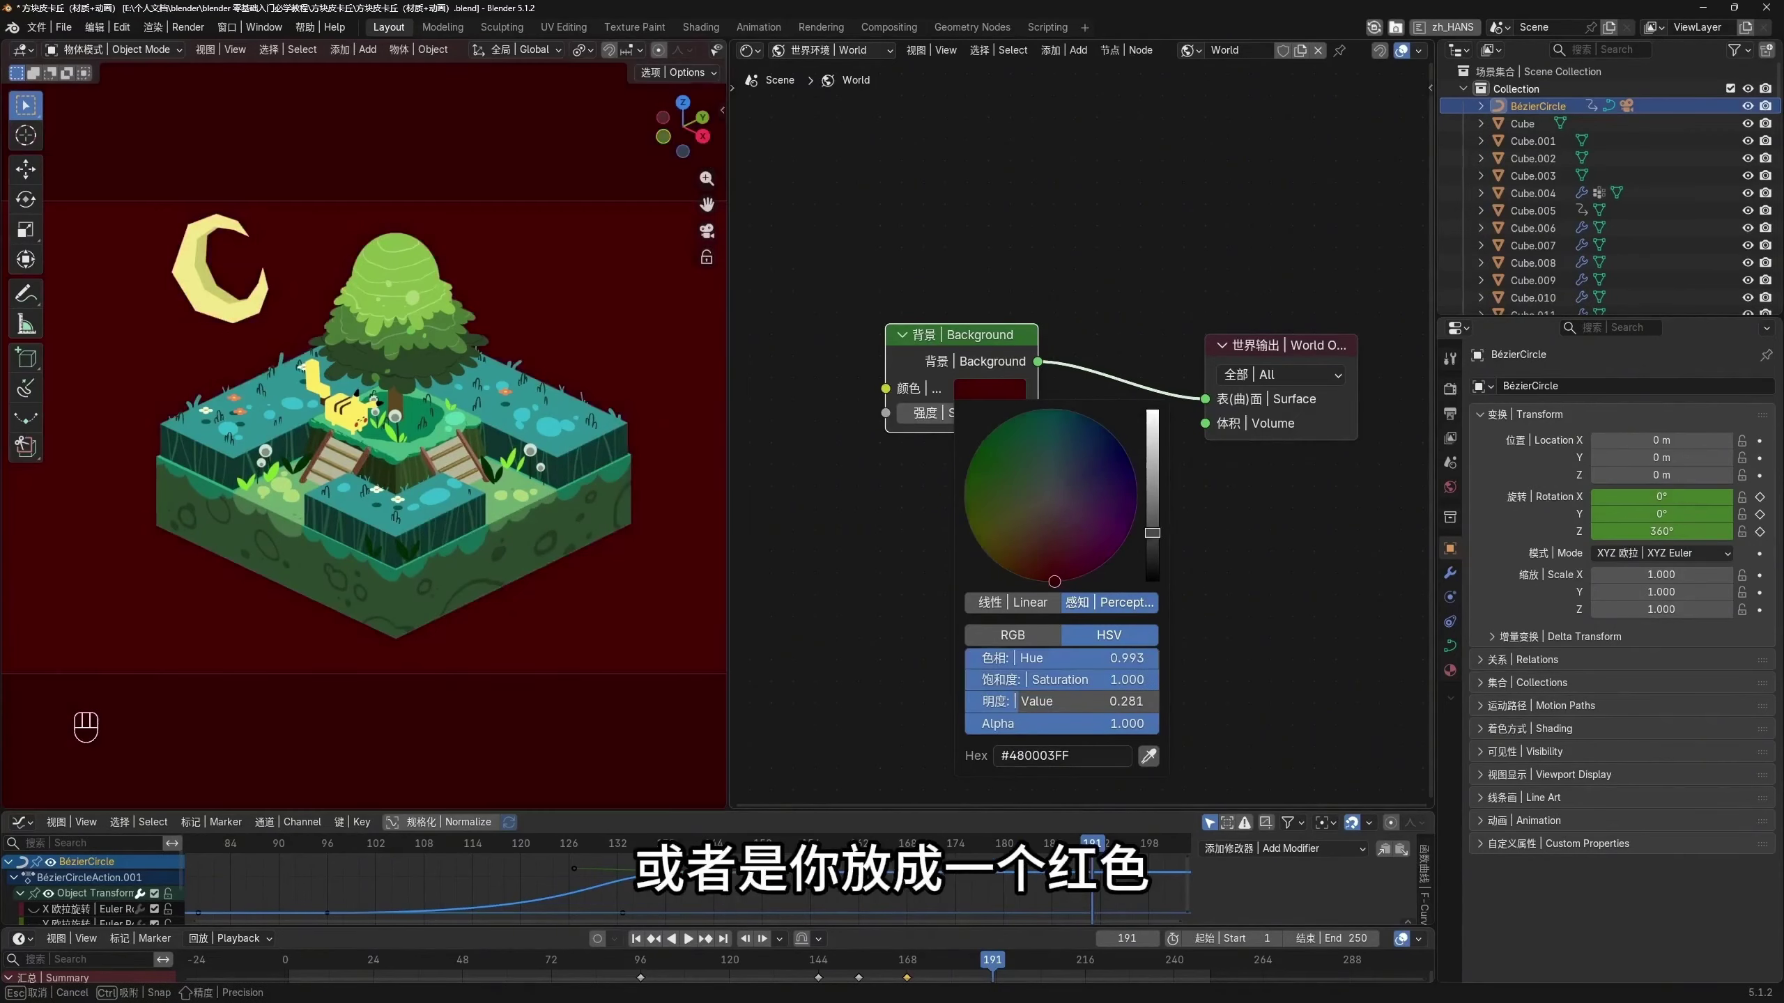
{"action": "left_click_drag", "start_coordinate": [1152, 479], "coordinate": [1152, 411]}
{"action": "mouse_move", "coordinate": [1054, 582]}
{"action": "left_mouse_down"}
{"action": "mouse_move", "coordinate": [1065, 515]}
{"action": "mouse_move", "coordinate": [1045, 465]}
{"action": "mouse_move", "coordinate": [1035, 538]}
{"action": "mouse_move", "coordinate": [1053, 451]}
{"action": "left_mouse_up"}
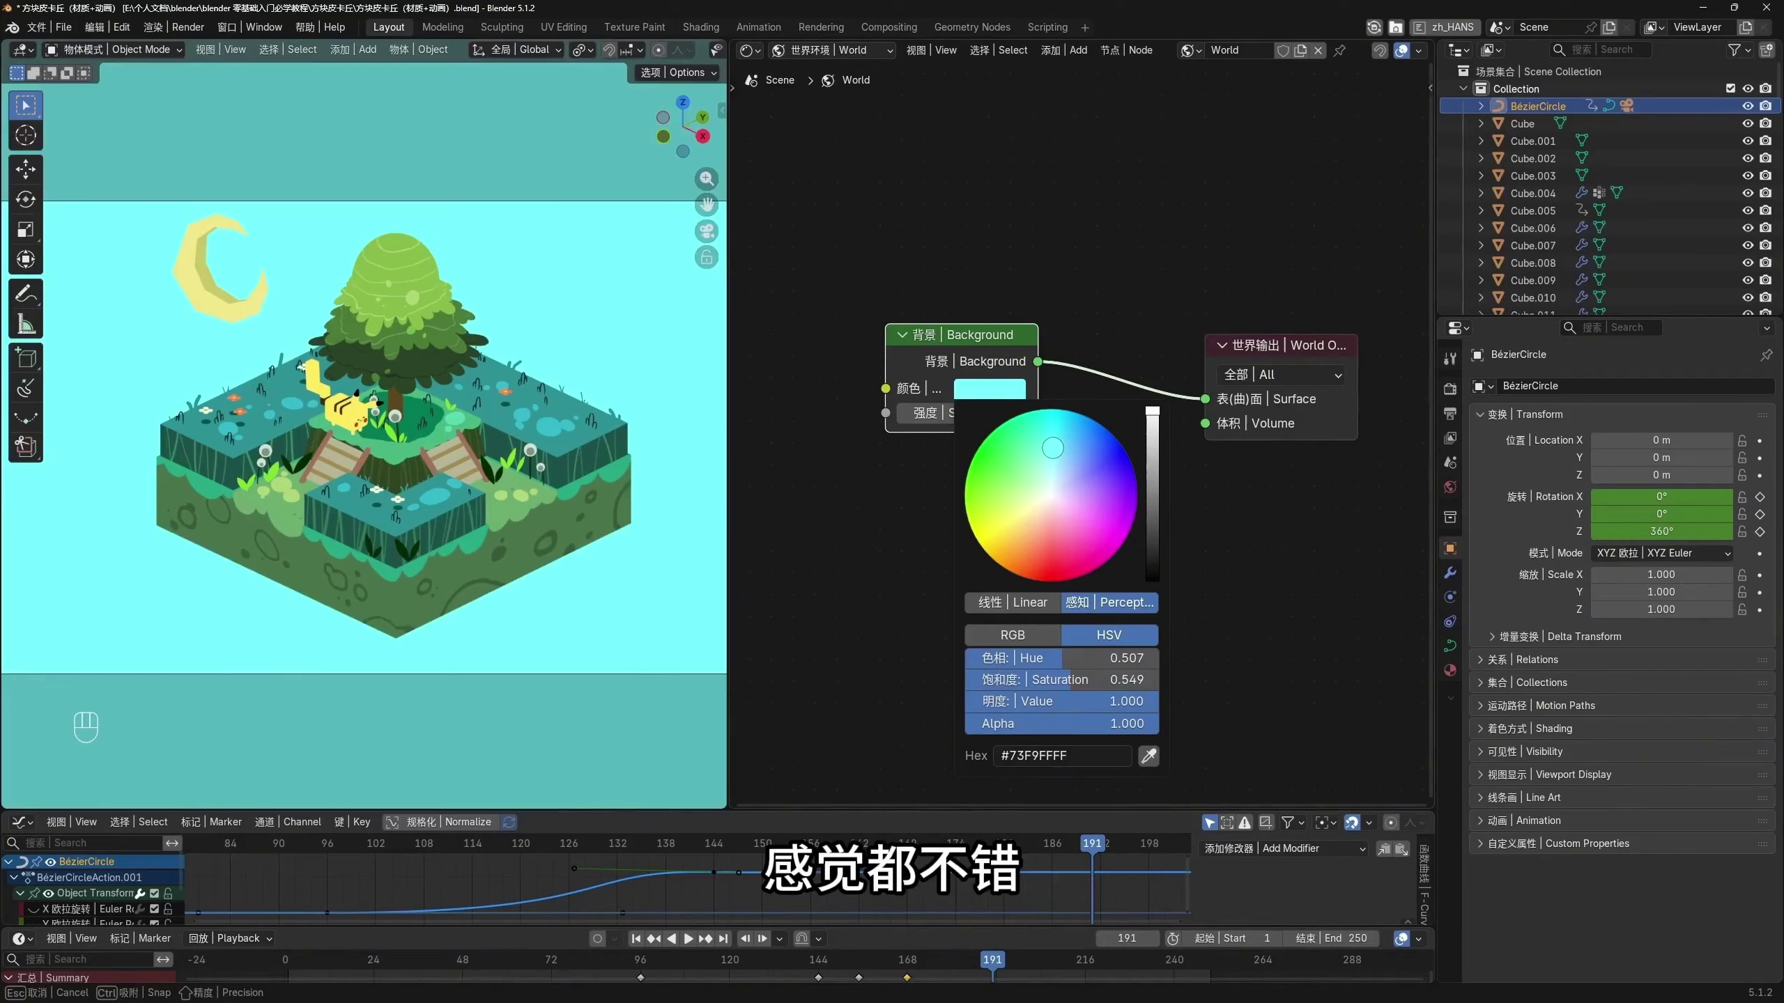
{"action": "key", "text": "Escape"}
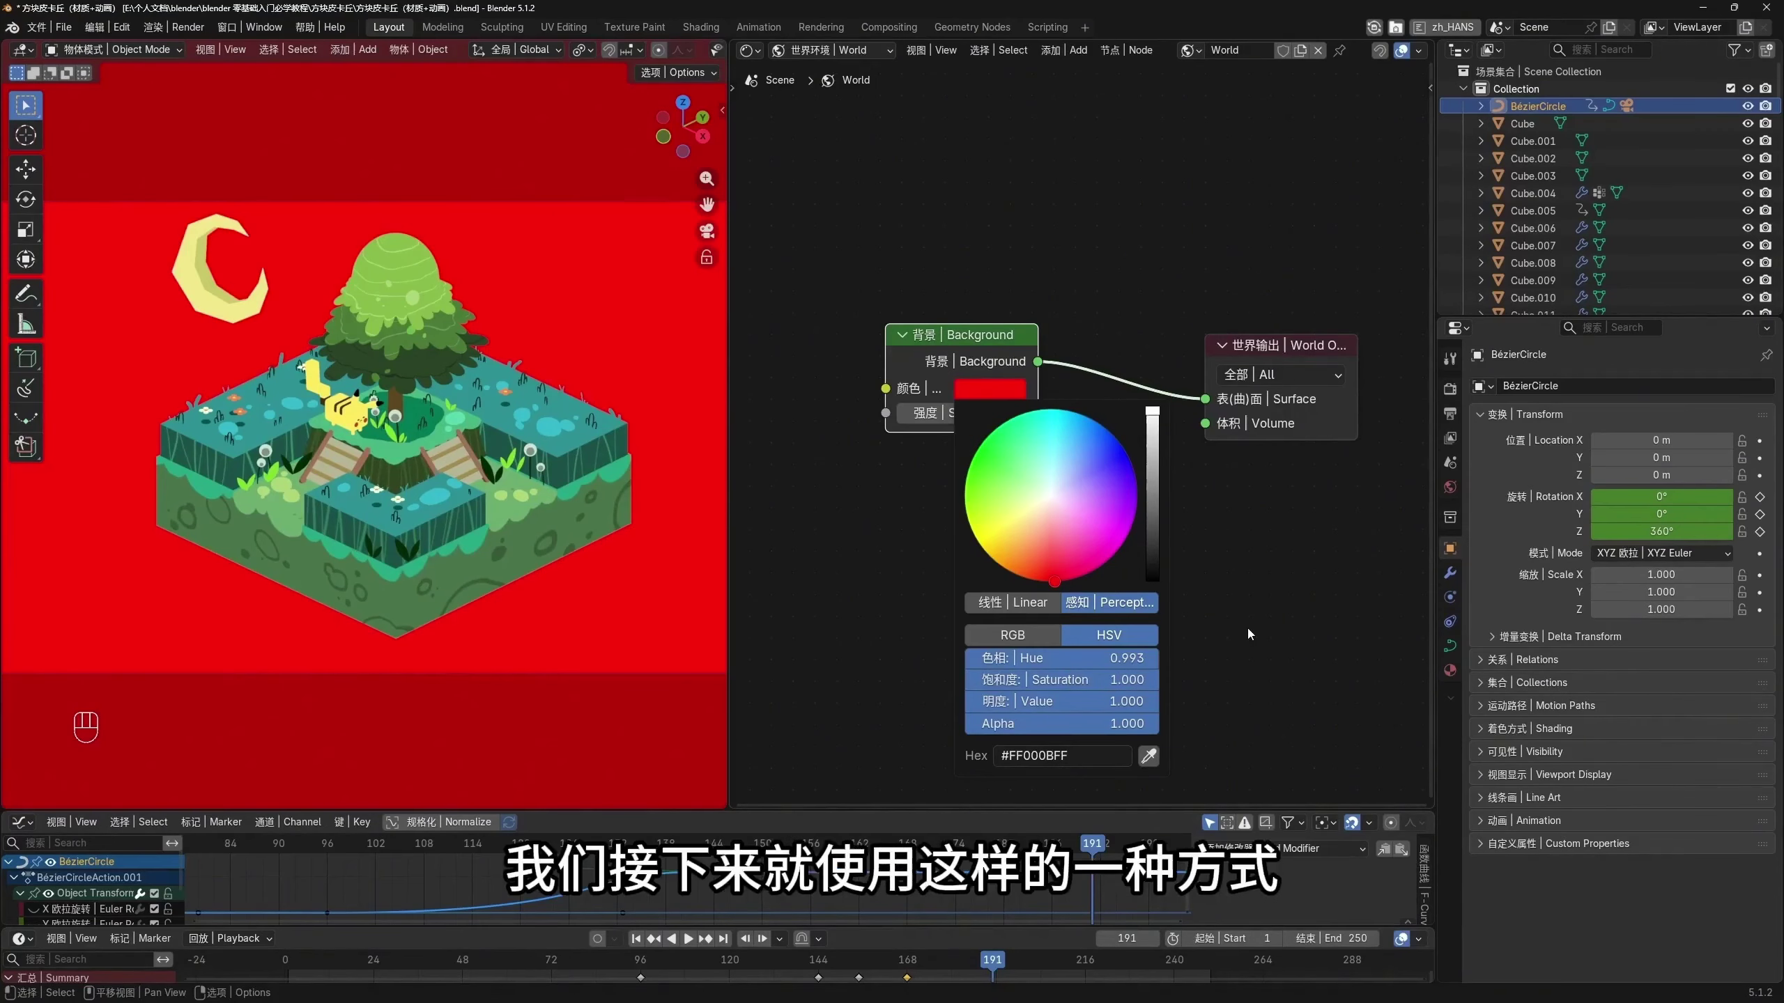
{"action": "key", "text": "ctrl+z"}
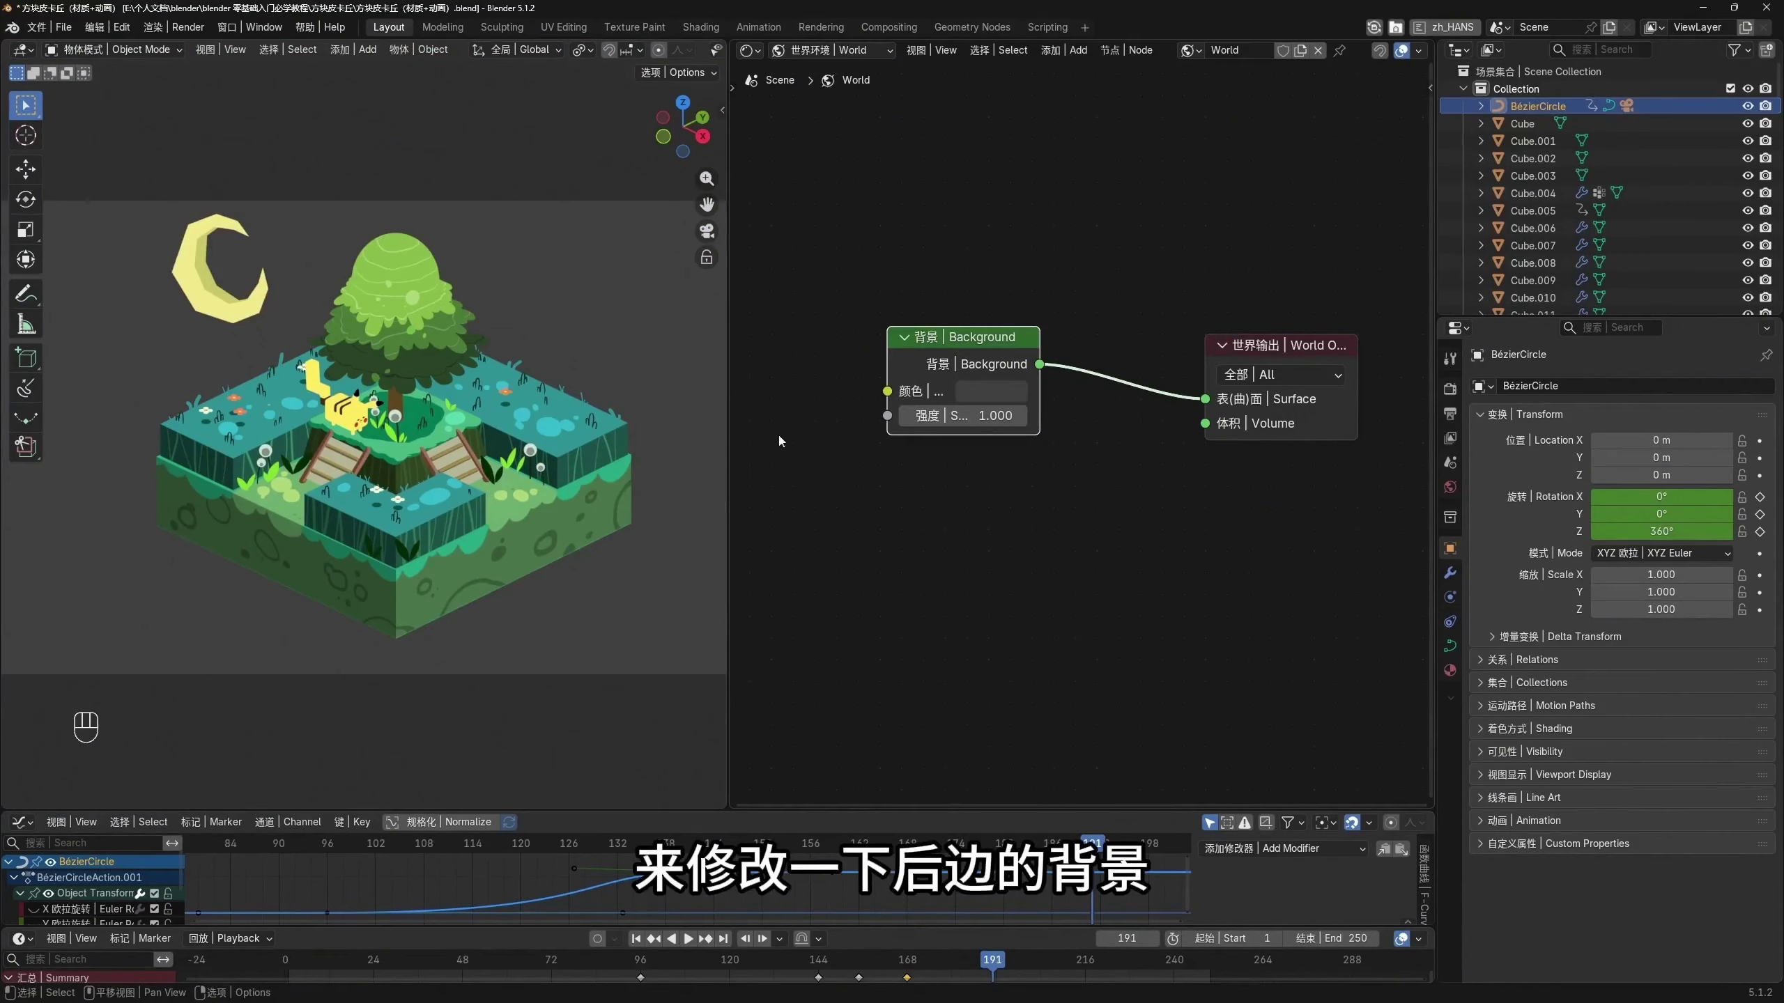
Try brightening the world Background colour to a value of 0.403, and undo it
{"action": "scroll", "coordinate": [546, 488], "scroll_direction": "up", "scroll_amount": 1}
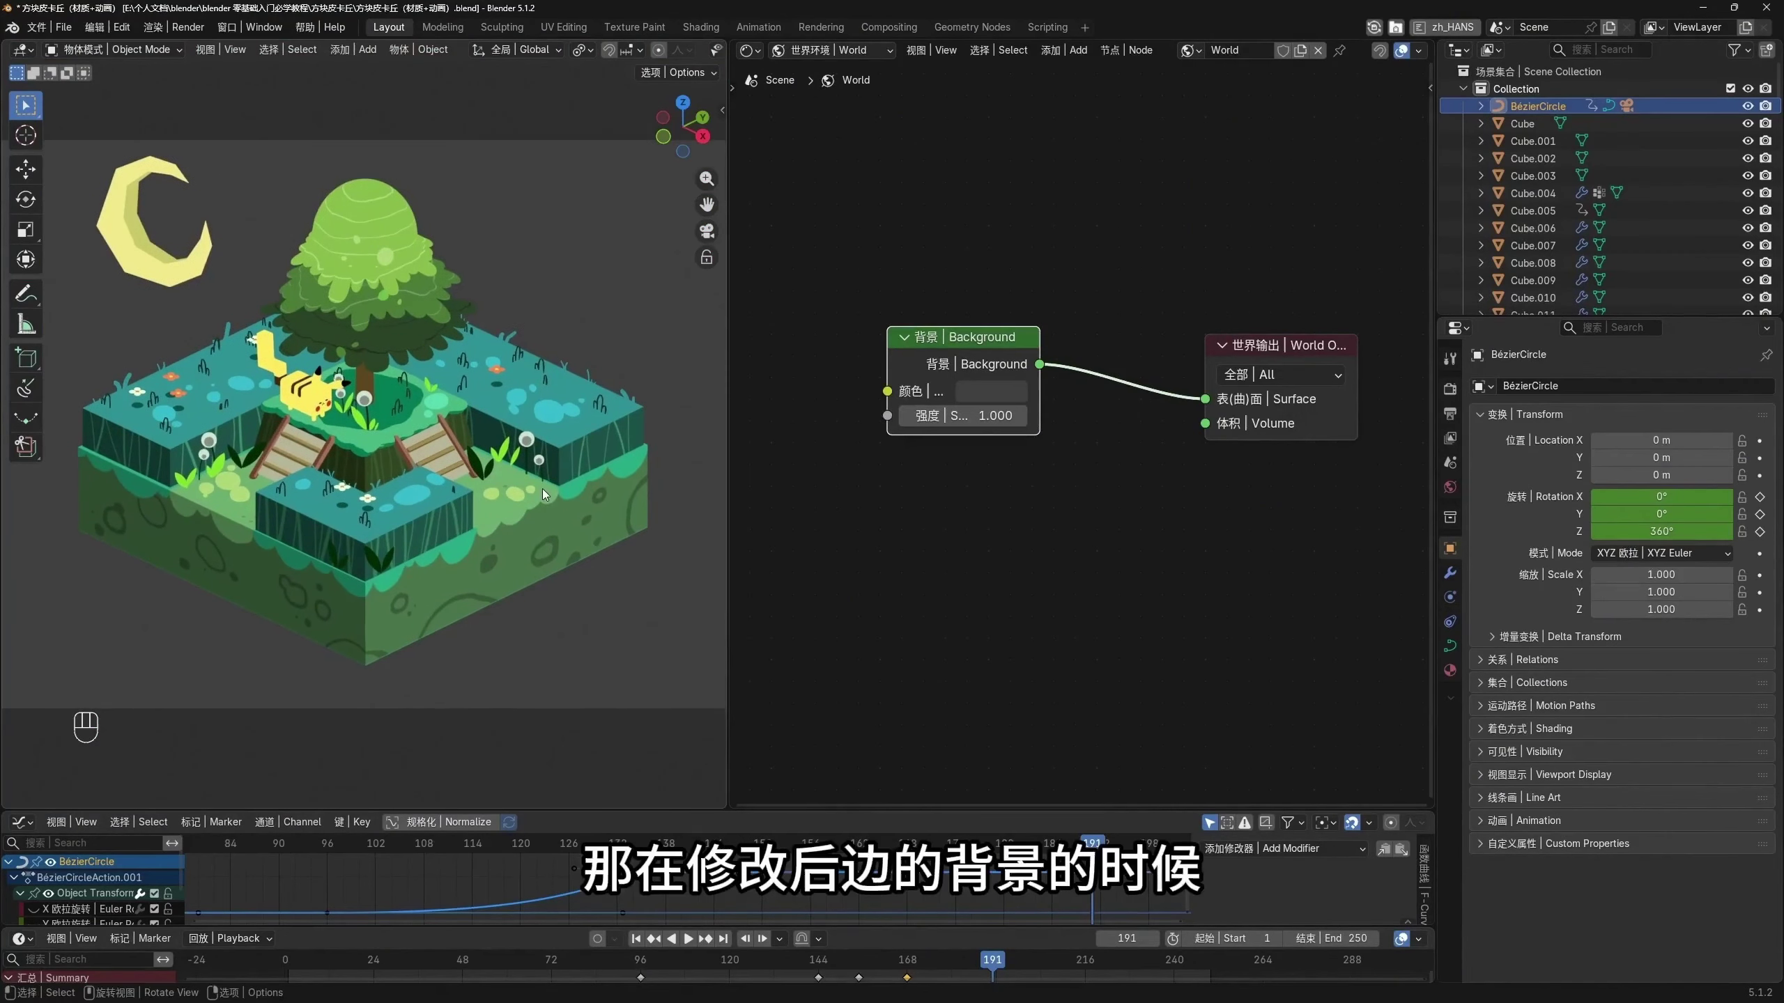
{"action": "left_click", "coordinate": [992, 392]}
{"action": "mouse_move", "coordinate": [1155, 522]}
{"action": "left_mouse_down"}
{"action": "mouse_move", "coordinate": [1154, 486]}
{"action": "mouse_move", "coordinate": [1154, 572]}
{"action": "mouse_move", "coordinate": [1154, 413]}
{"action": "mouse_move", "coordinate": [1154, 558]}
{"action": "mouse_move", "coordinate": [1154, 492]}
{"action": "mouse_move", "coordinate": [1154, 514]}
{"action": "left_mouse_up"}
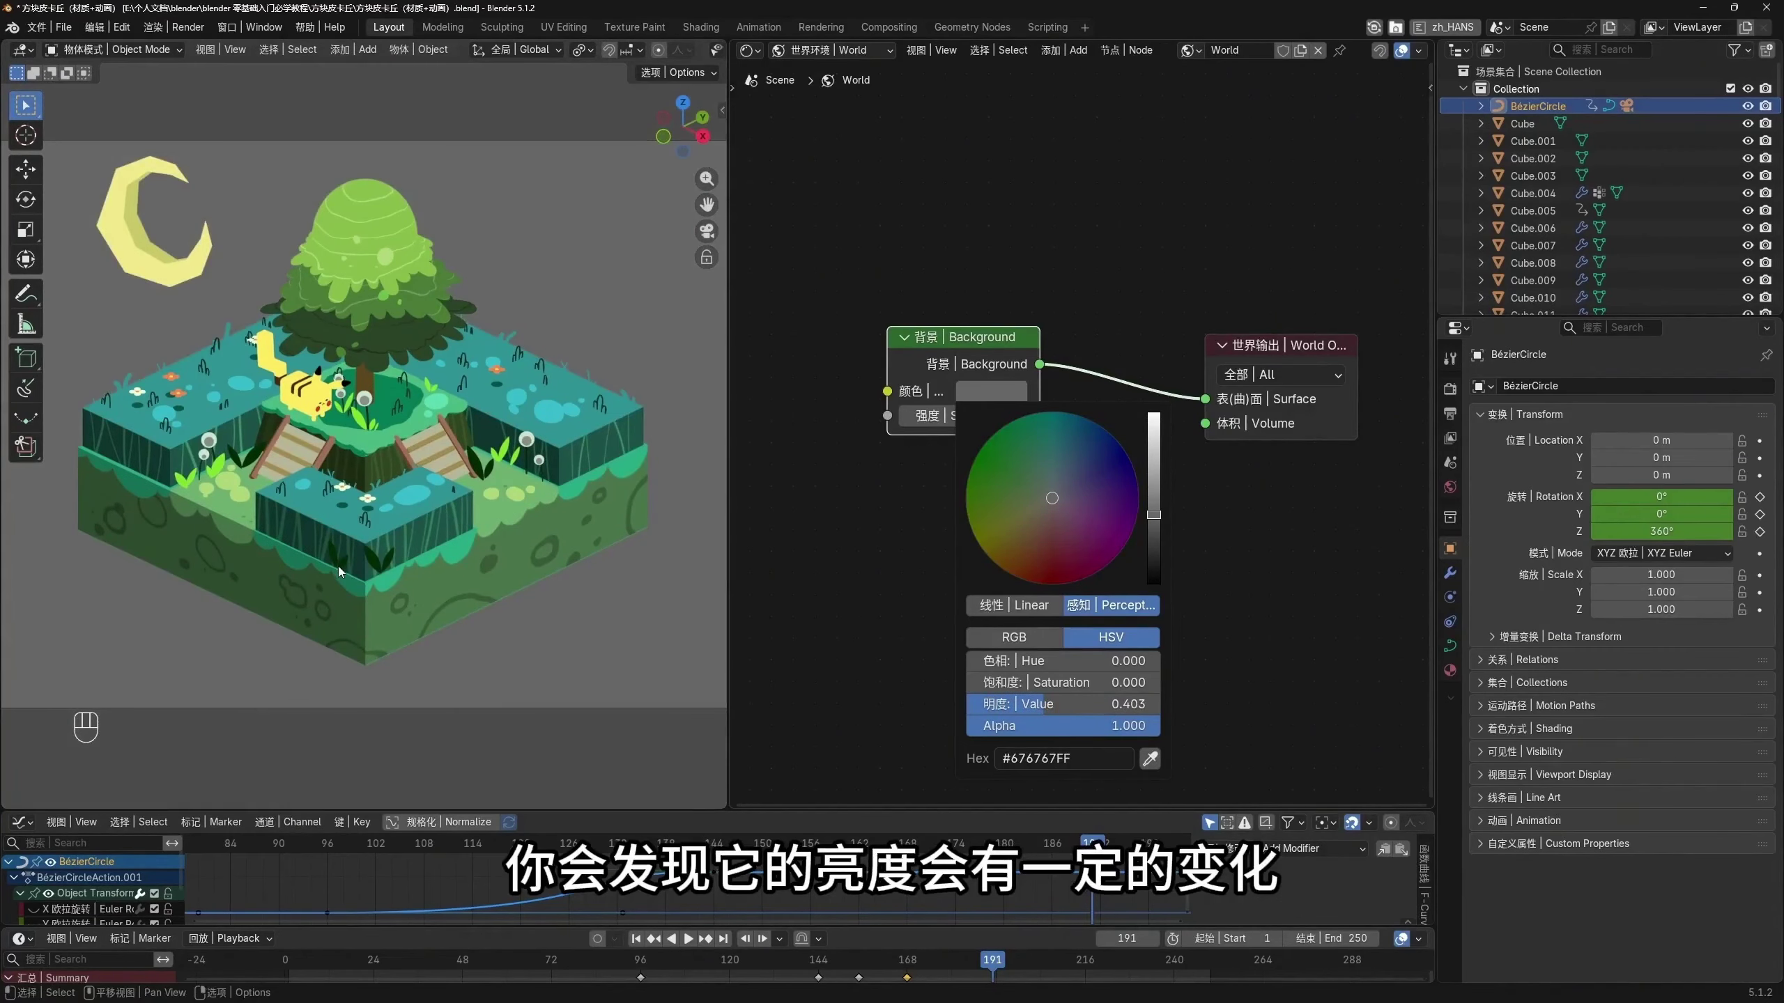
{"action": "key", "text": "ctrl+z"}
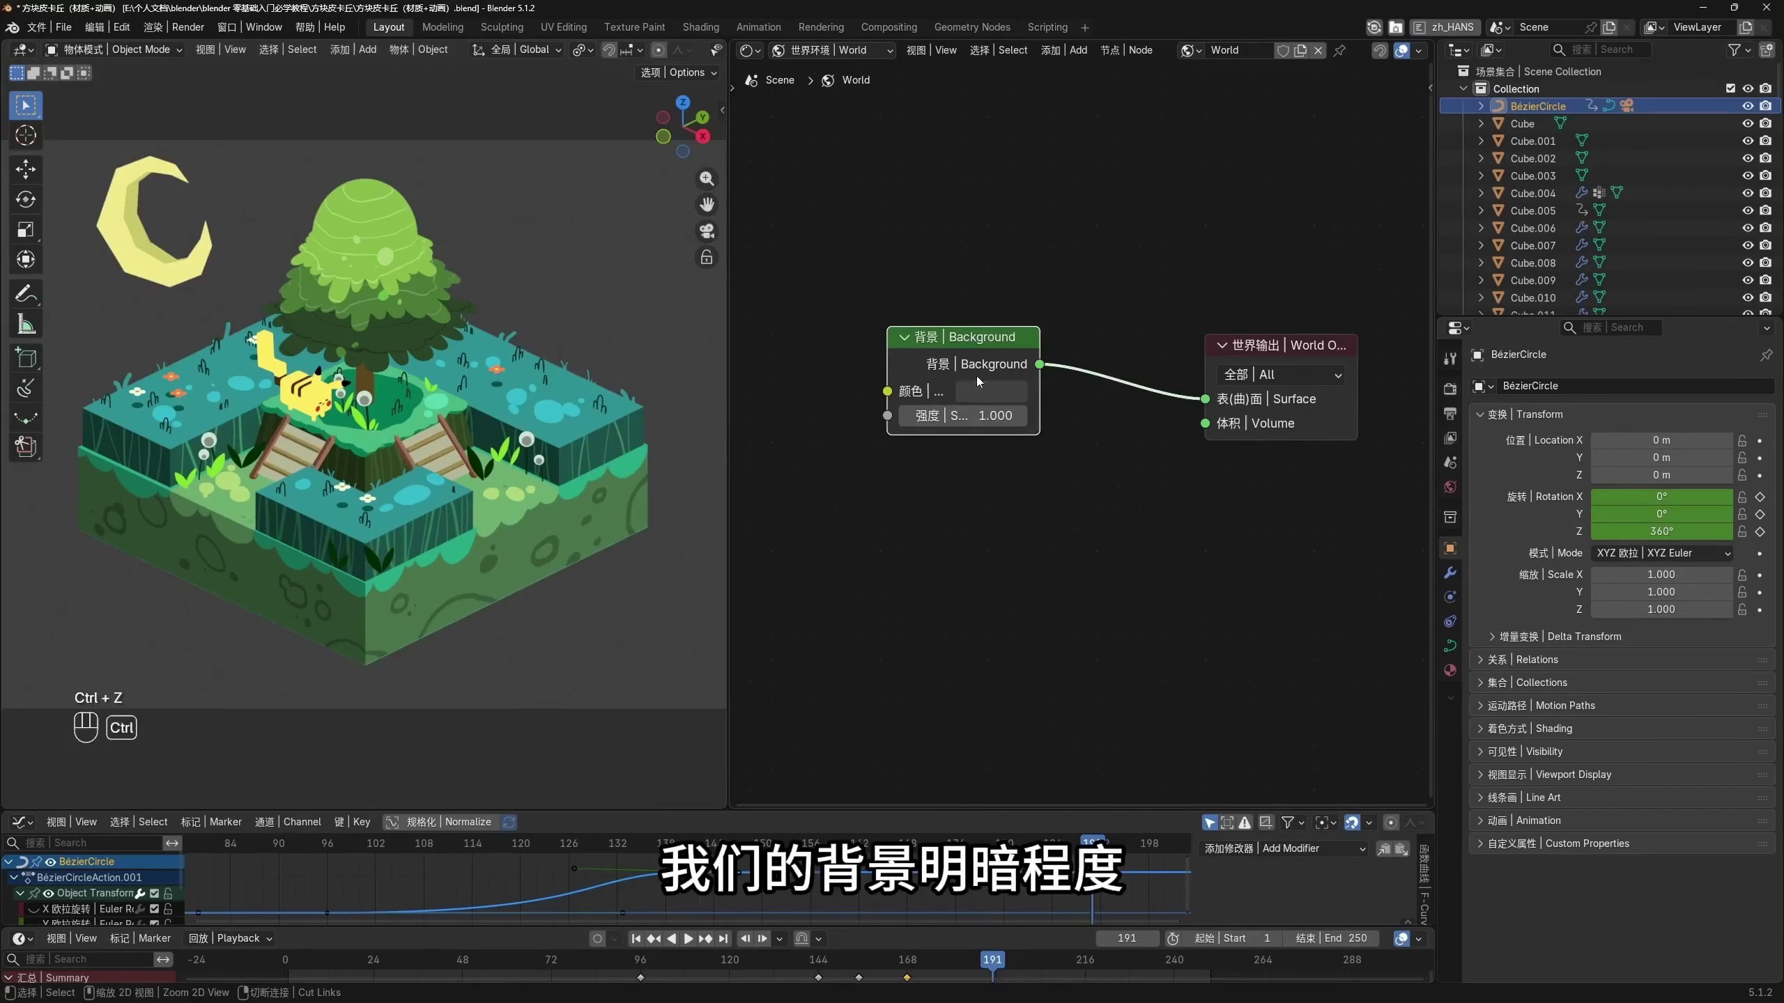
Move the Background node up and away from World Output, and display the material nodes of the central block, Cube.004
{"action": "left_click_drag", "start_coordinate": [983, 358], "coordinate": [945, 294]}
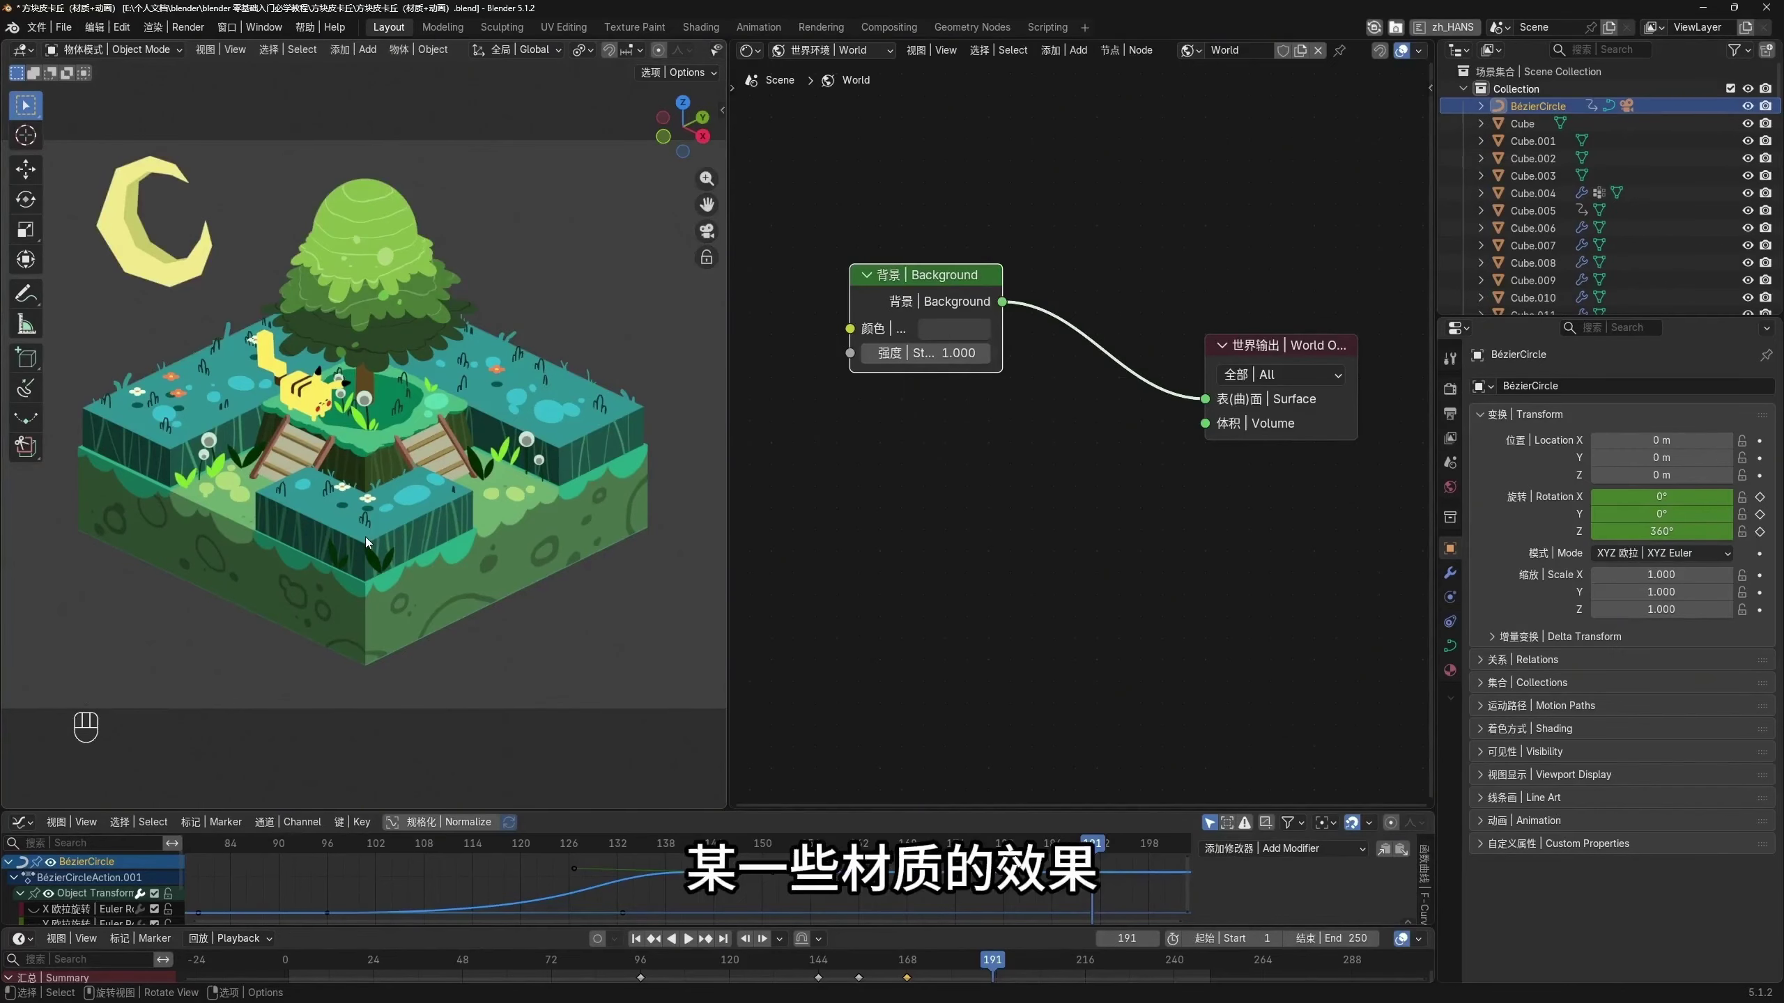
{"action": "left_click", "coordinate": [362, 455]}
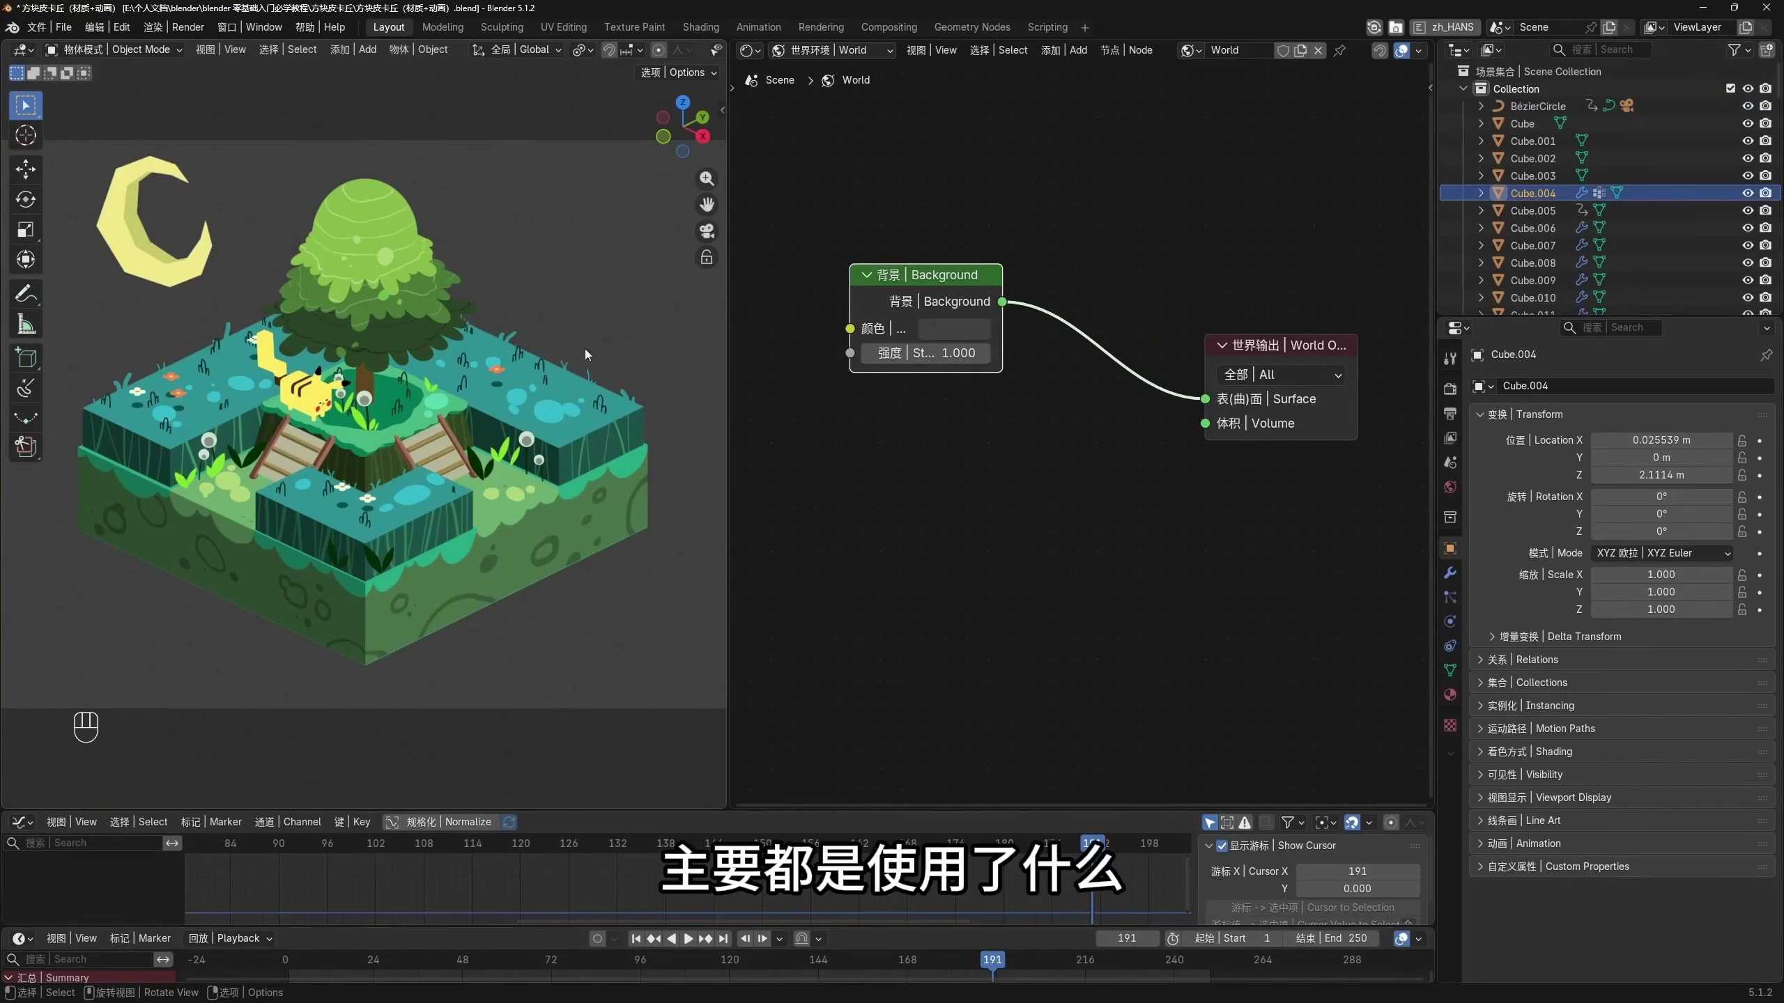
{"action": "left_click", "coordinate": [803, 53]}
{"action": "left_click", "coordinate": [818, 76]}
{"action": "scroll", "coordinate": [1132, 604], "scroll_direction": "down", "scroll_amount": 3}
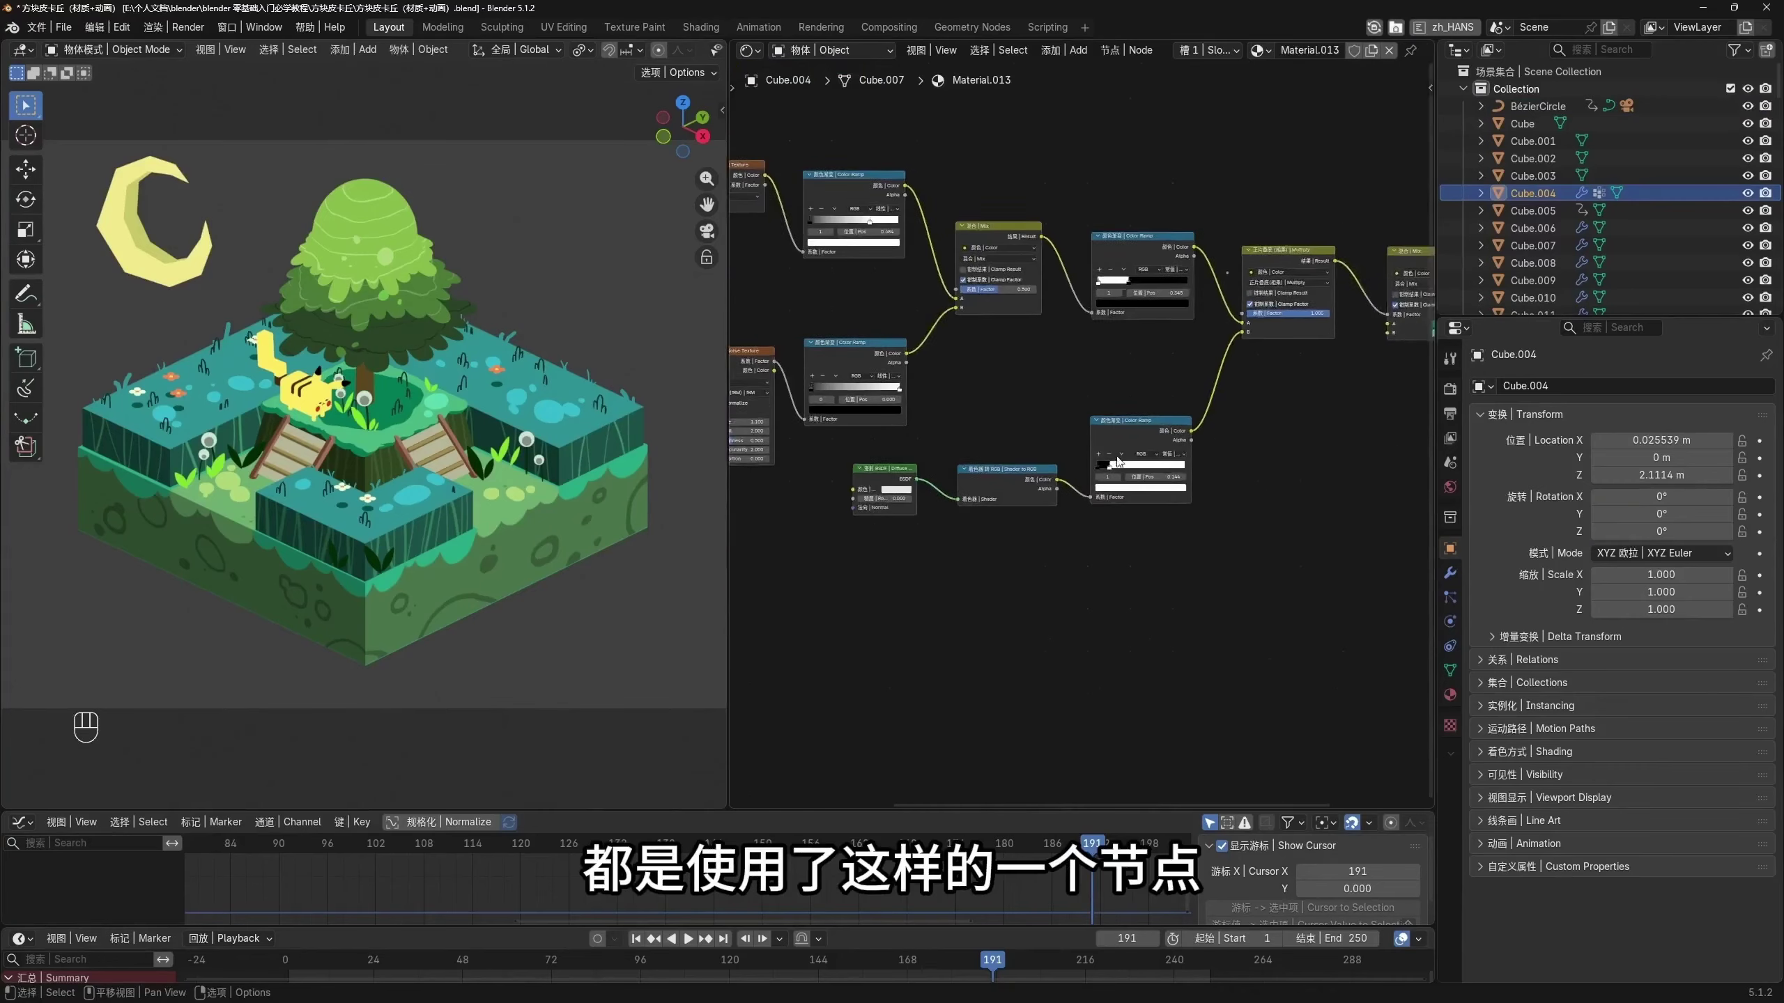
{"action": "scroll", "coordinate": [969, 625], "scroll_direction": "up", "scroll_amount": 2}
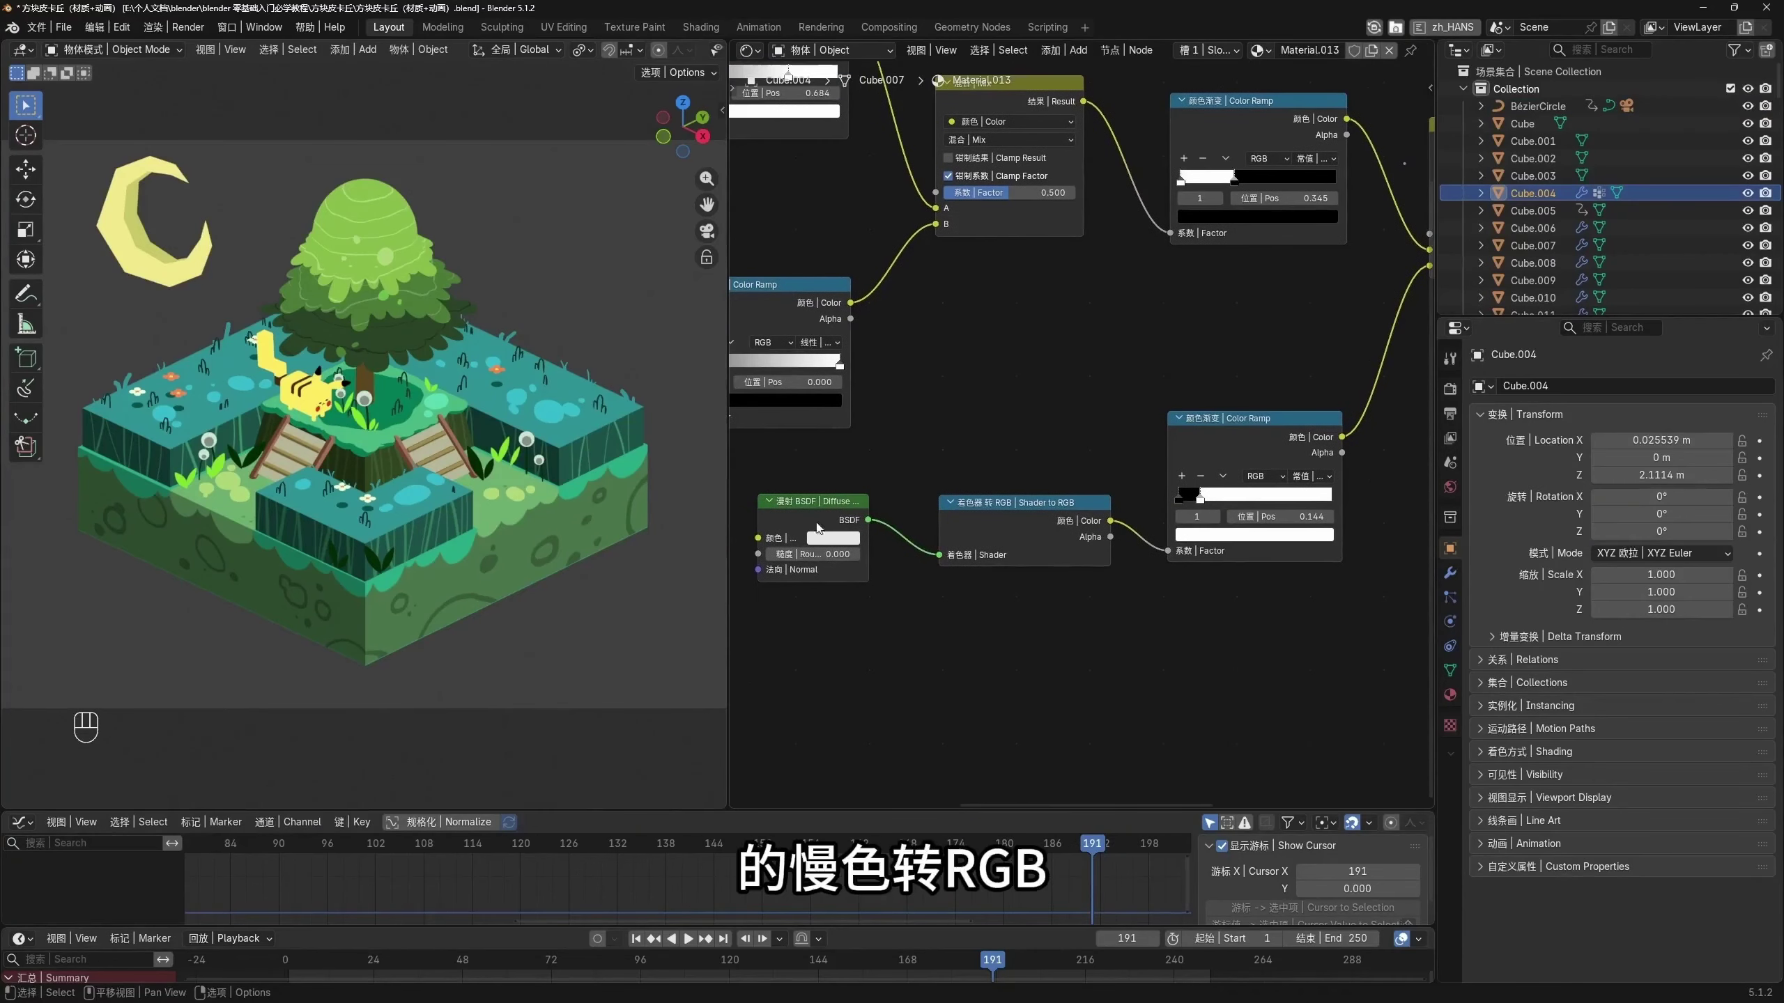
Move the Diffuse BSDF node closer to the Shader to RGB node and box-select the Diffuse BSDF, Shader to RGB and Color Ramp chain
{"action": "left_click_drag", "start_coordinate": [851, 517], "coordinate": [907, 511]}
{"action": "left_click", "coordinate": [907, 511]}
{"action": "left_click_drag", "start_coordinate": [1140, 653], "coordinate": [788, 422]}
{"action": "scroll", "coordinate": [1085, 450], "scroll_direction": "down", "scroll_amount": 1}
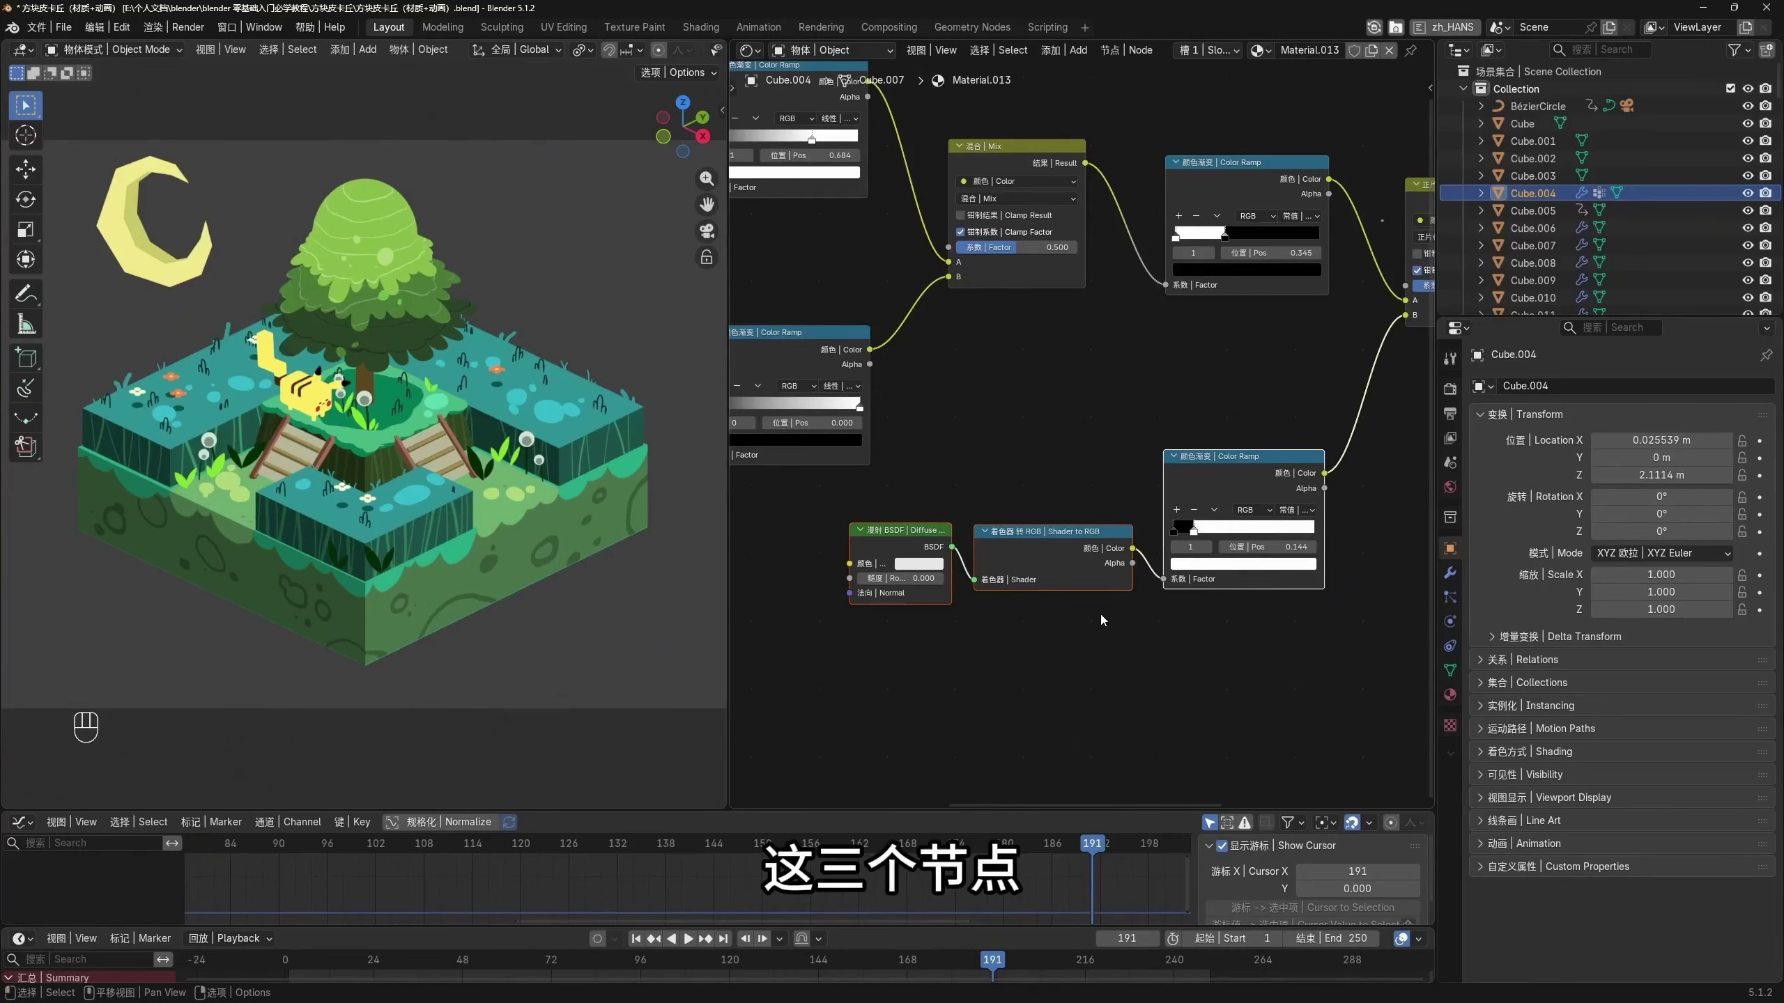
{"action": "scroll", "coordinate": [1040, 622], "scroll_direction": "up", "scroll_amount": 1}
{"action": "middle_click_drag", "start_coordinate": [978, 636], "coordinate": [992, 615]}
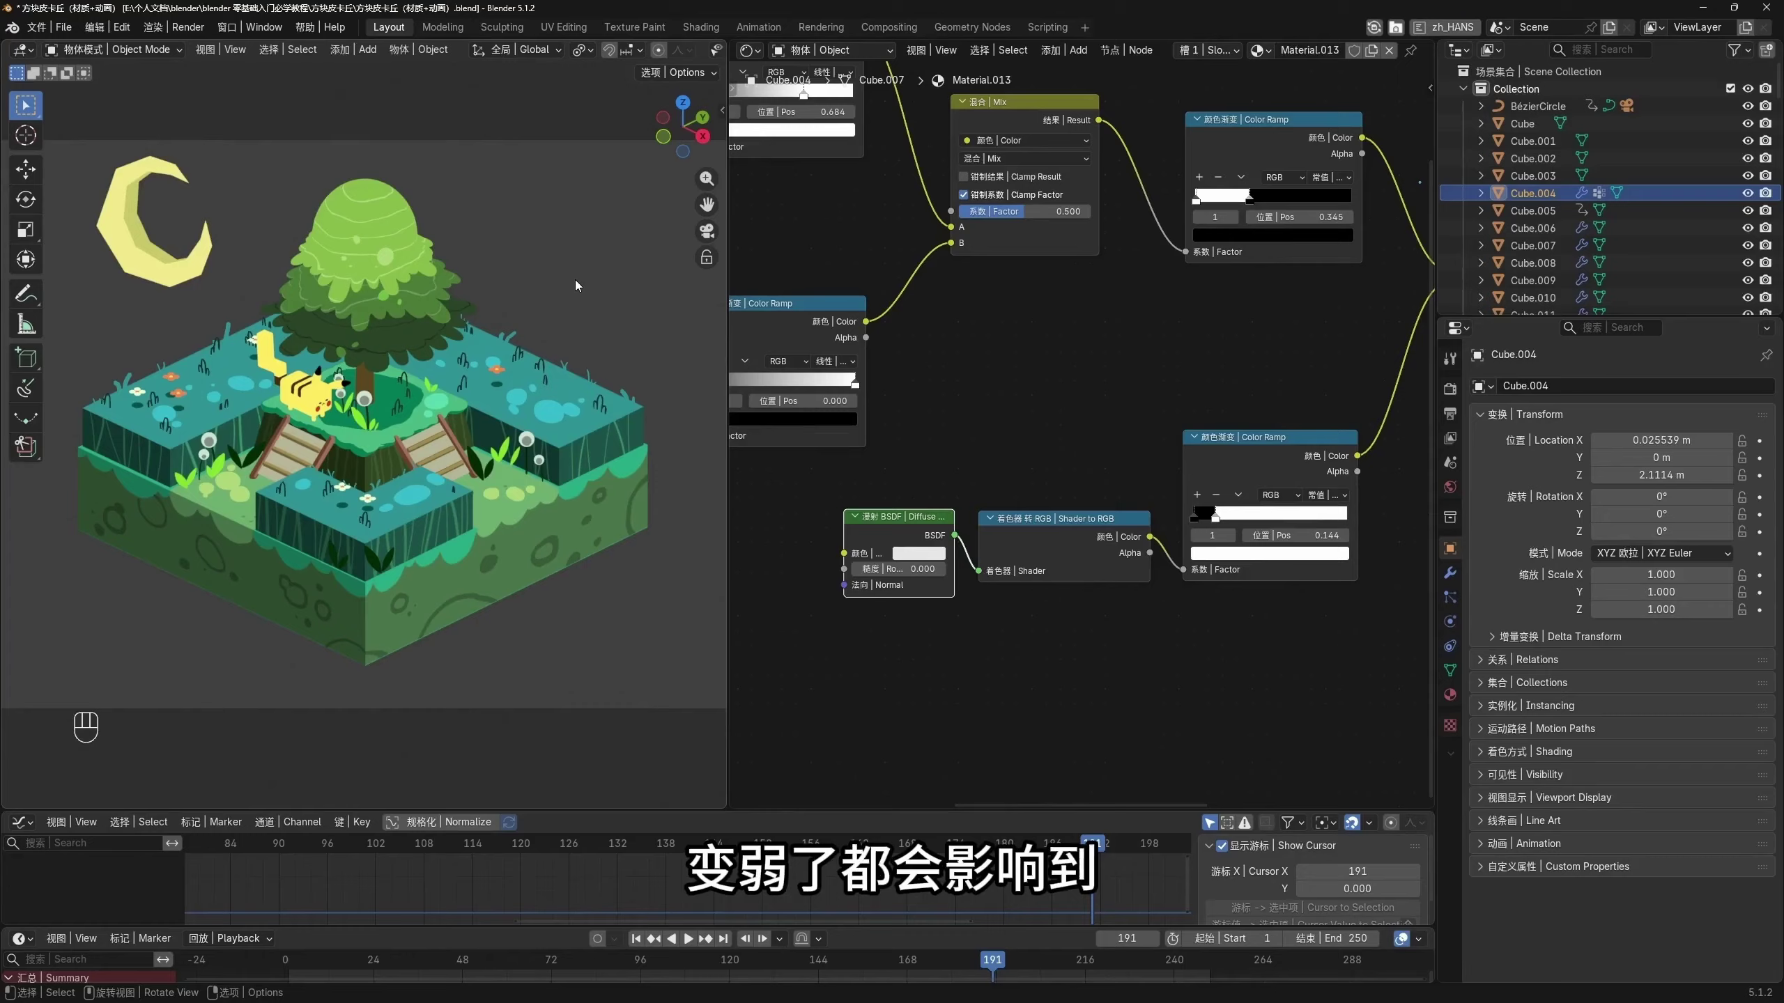
Reselect the Diffuse BSDF, Shader to RGB and Color Ramp nodes together and nudge them slightly
{"action": "left_click_drag", "start_coordinate": [1271, 394], "coordinate": [921, 621]}
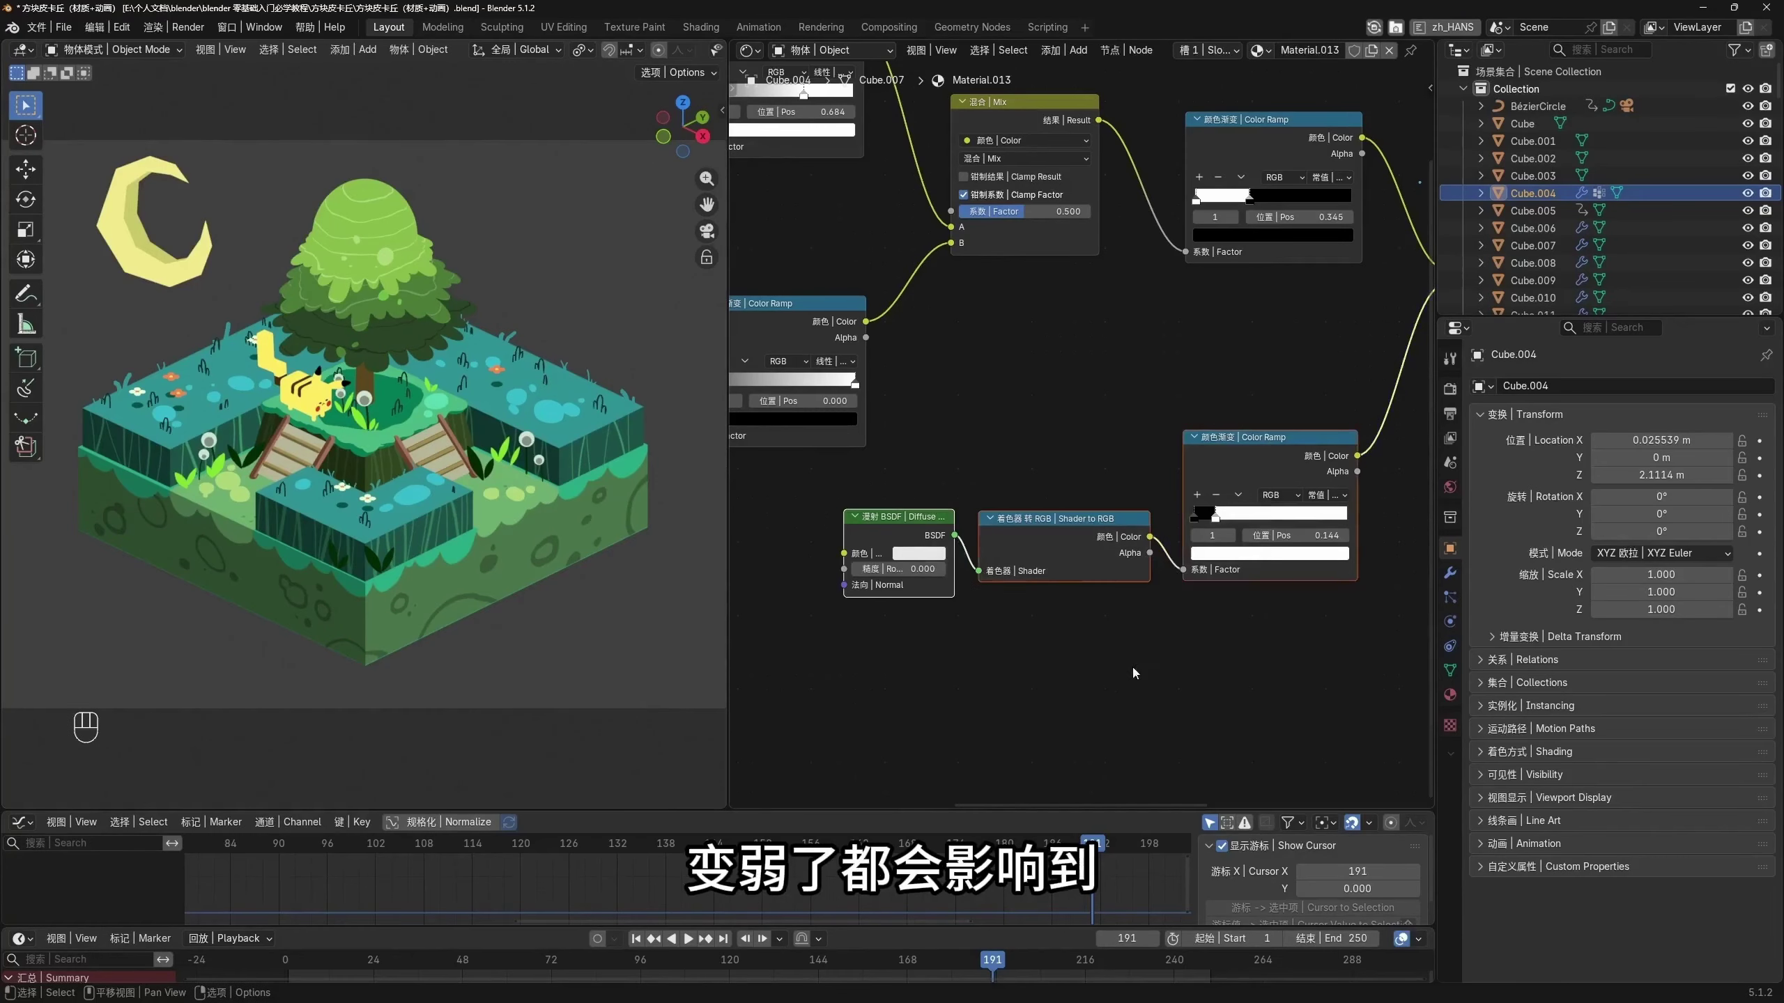
{"action": "scroll", "coordinate": [1166, 692], "scroll_direction": "down", "scroll_amount": 3}
{"action": "middle_click_drag", "start_coordinate": [1181, 711], "coordinate": [1055, 661]}
{"action": "left_click_drag", "start_coordinate": [1162, 660], "coordinate": [812, 499]}
{"action": "left_click_drag", "start_coordinate": [1112, 470], "coordinate": [1099, 478]}
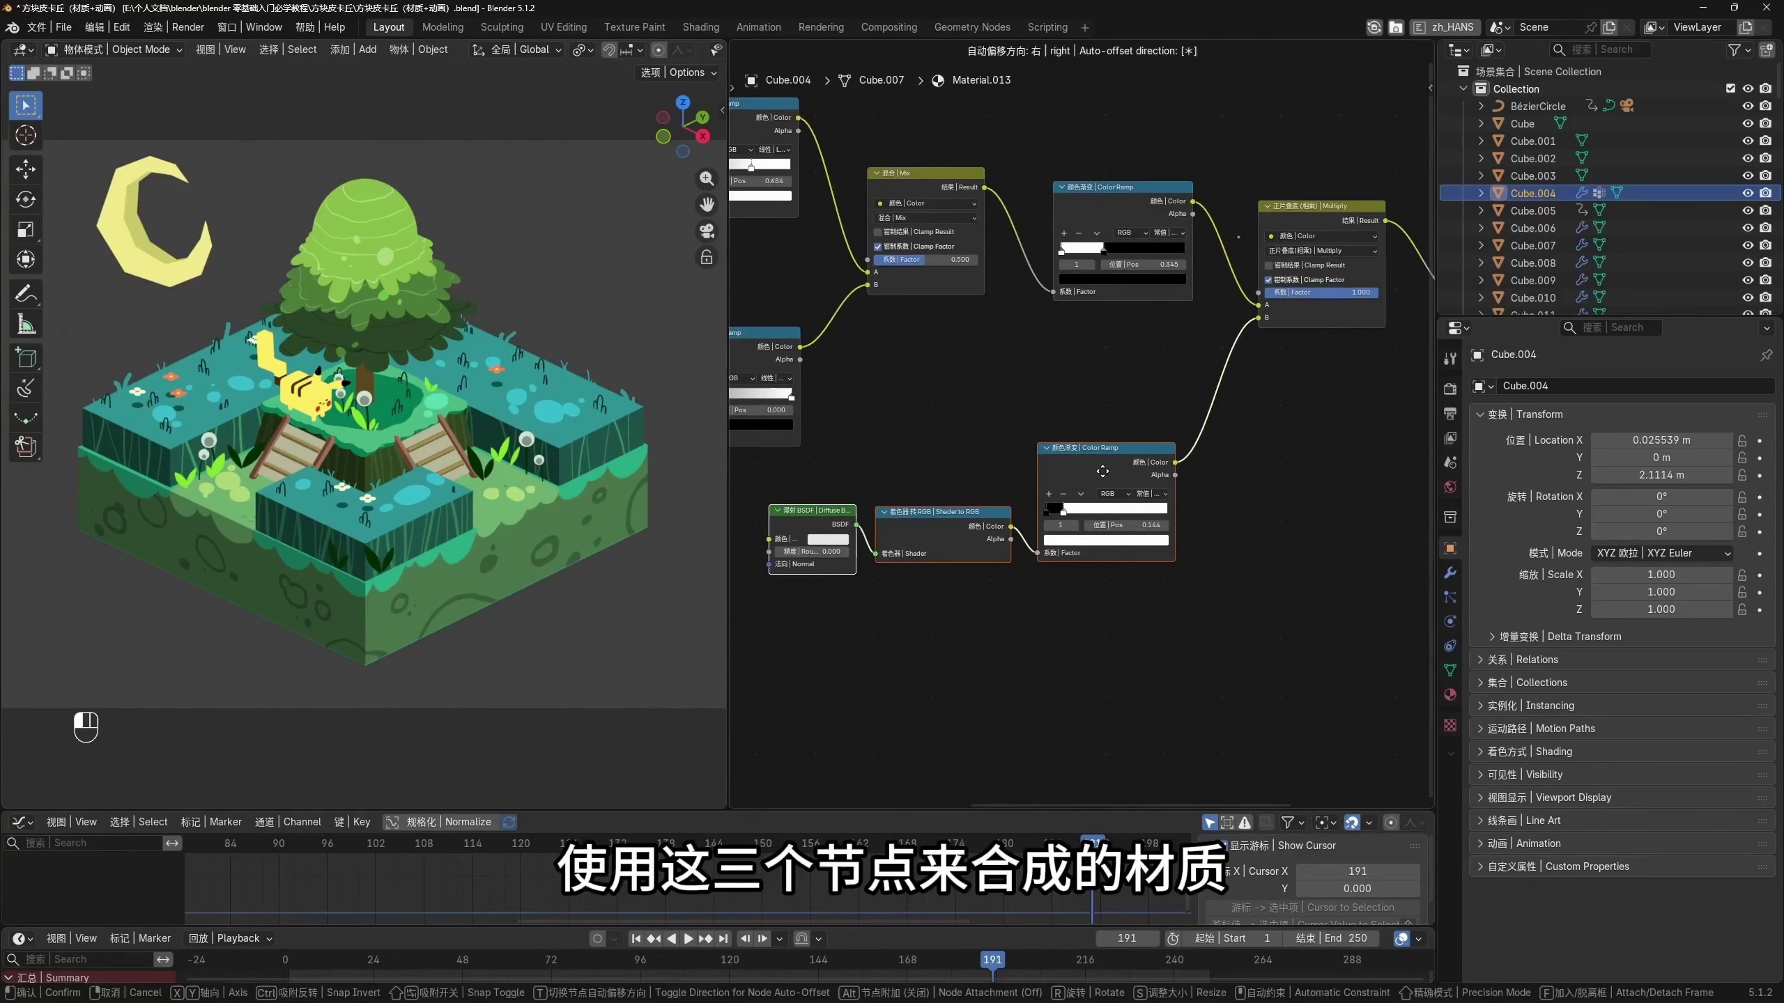
Switch the Shader Editor back to the World shader and reframe the scene in the camera view
{"action": "left_click", "coordinate": [834, 50]}
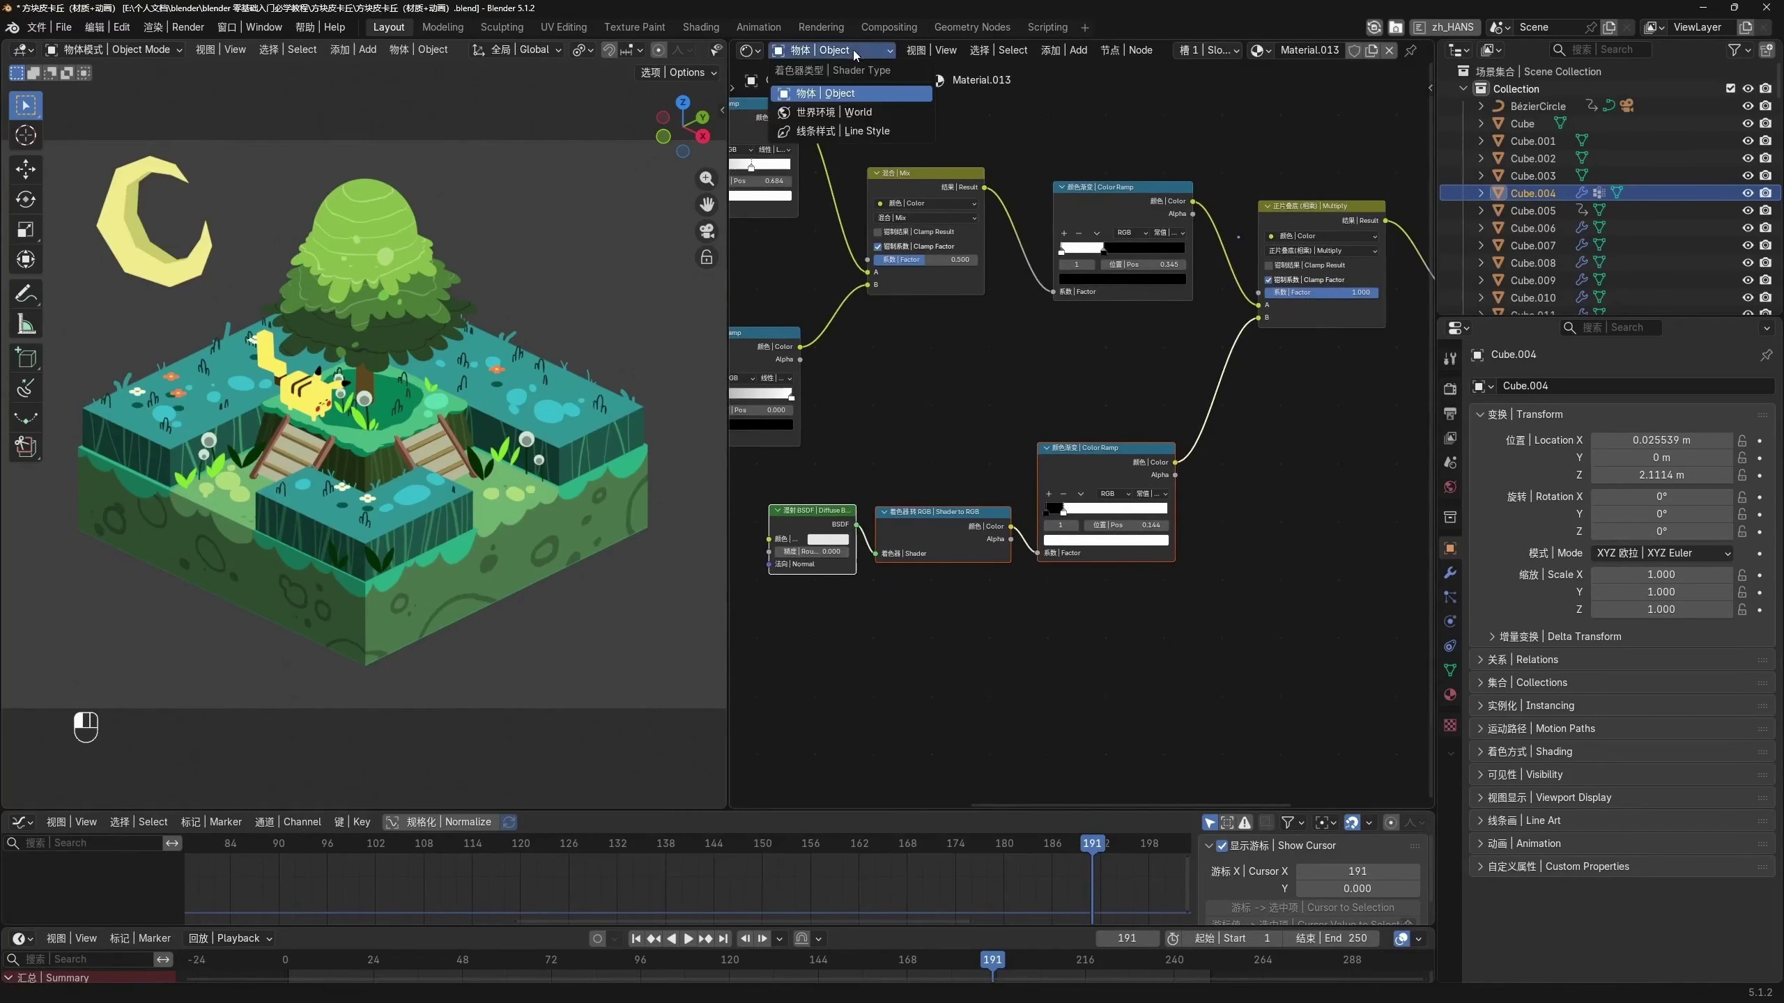
{"action": "left_click", "coordinate": [828, 112]}
{"action": "scroll", "coordinate": [520, 491], "scroll_direction": "up", "scroll_amount": 2}
{"action": "middle_click_drag", "start_coordinate": [508, 499], "coordinate": [527, 488], "text": "shift"}
{"action": "scroll", "coordinate": [527, 488], "scroll_direction": "down", "scroll_amount": 2}
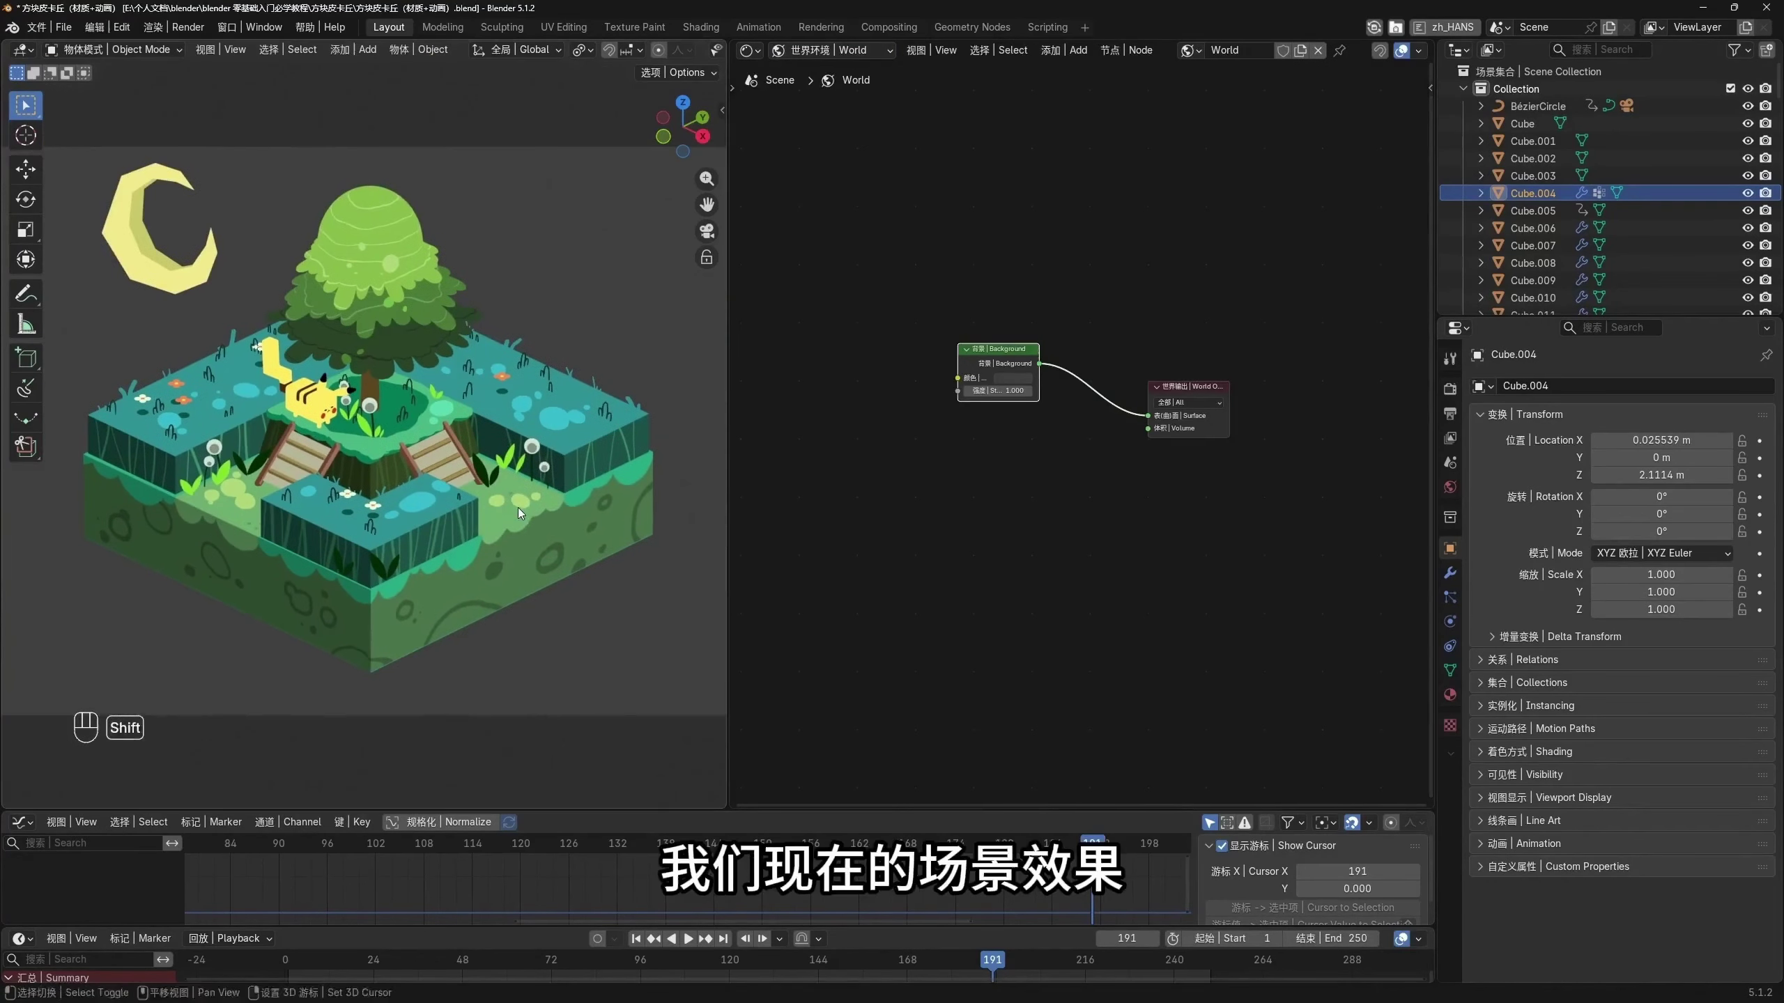
Test a much darker World background colour, #111111, on the Background node and return it to the medium-dark grey
{"action": "scroll", "coordinate": [1080, 476], "scroll_direction": "up", "scroll_amount": 2}
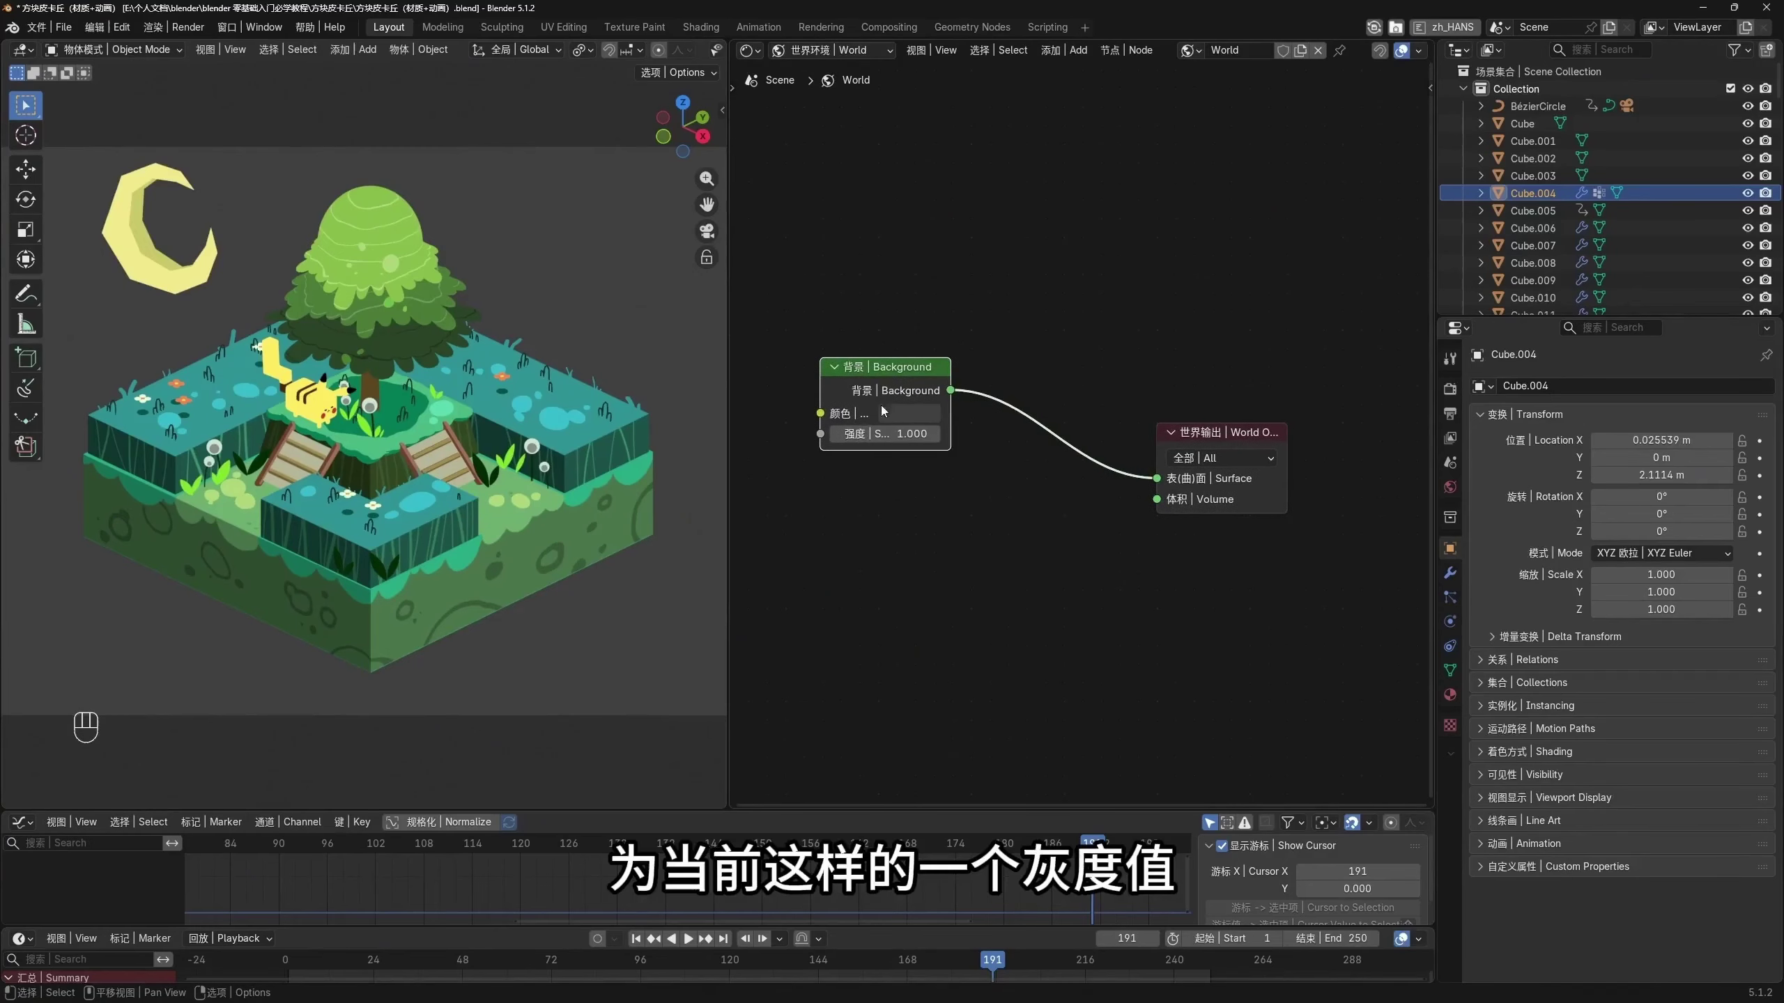
{"action": "left_click", "coordinate": [891, 413]}
{"action": "left_click_drag", "start_coordinate": [948, 340], "coordinate": [900, 339]}
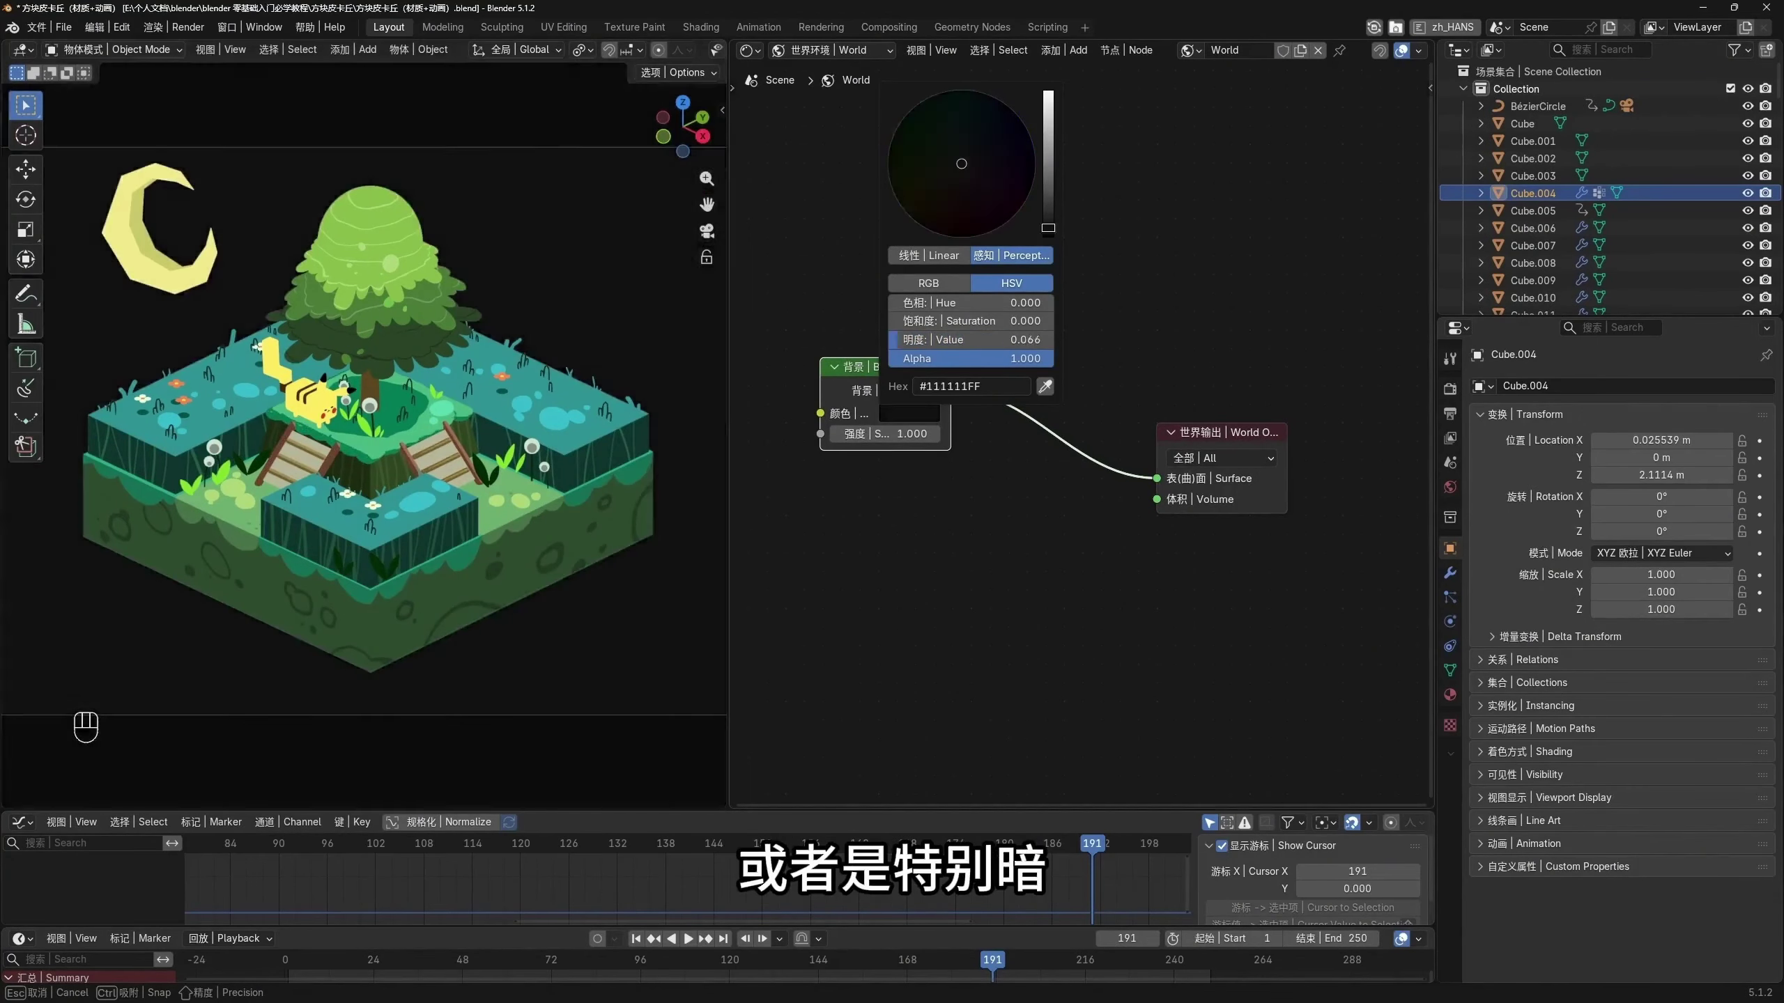
{"action": "mouse_move", "coordinate": [1048, 228]}
{"action": "left_mouse_down"}
{"action": "mouse_move", "coordinate": [1047, 119]}
{"action": "mouse_move", "coordinate": [1045, 203]}
{"action": "left_mouse_up"}
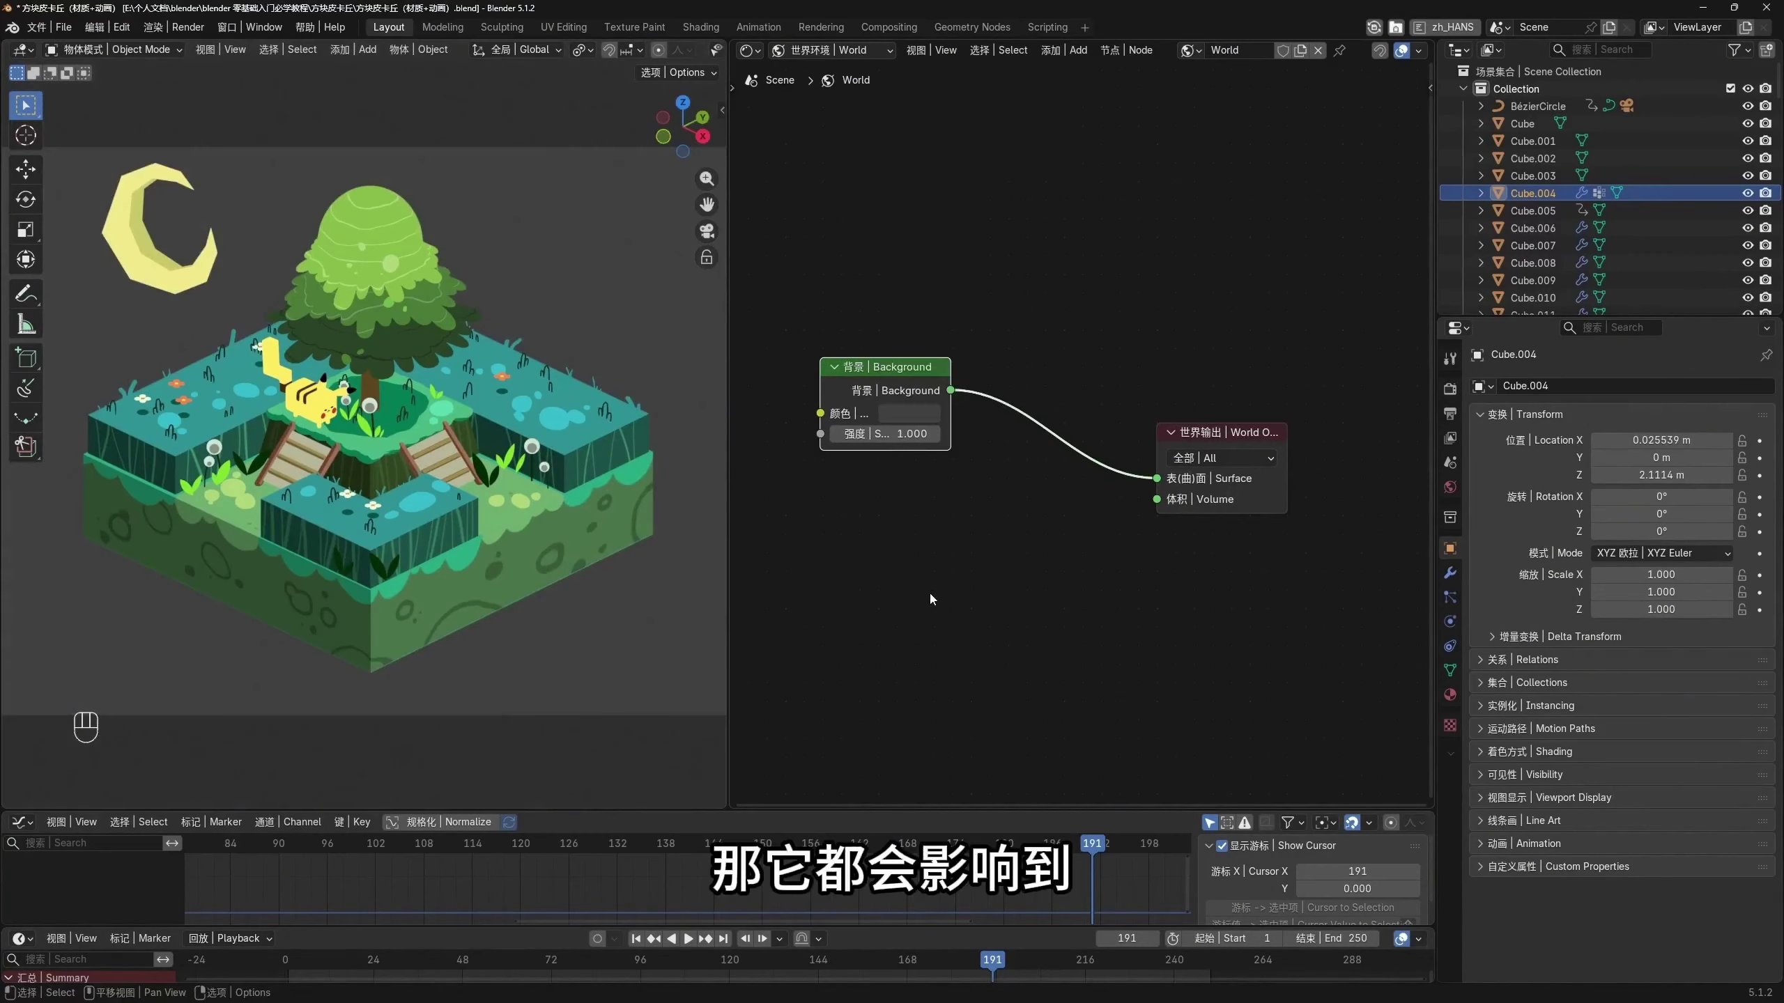
Duplicate the Background node directly below the original and move World Output farther away to make room between them
{"action": "key", "text": "Home"}
{"action": "left_click_drag", "start_coordinate": [931, 410], "coordinate": [914, 335]}
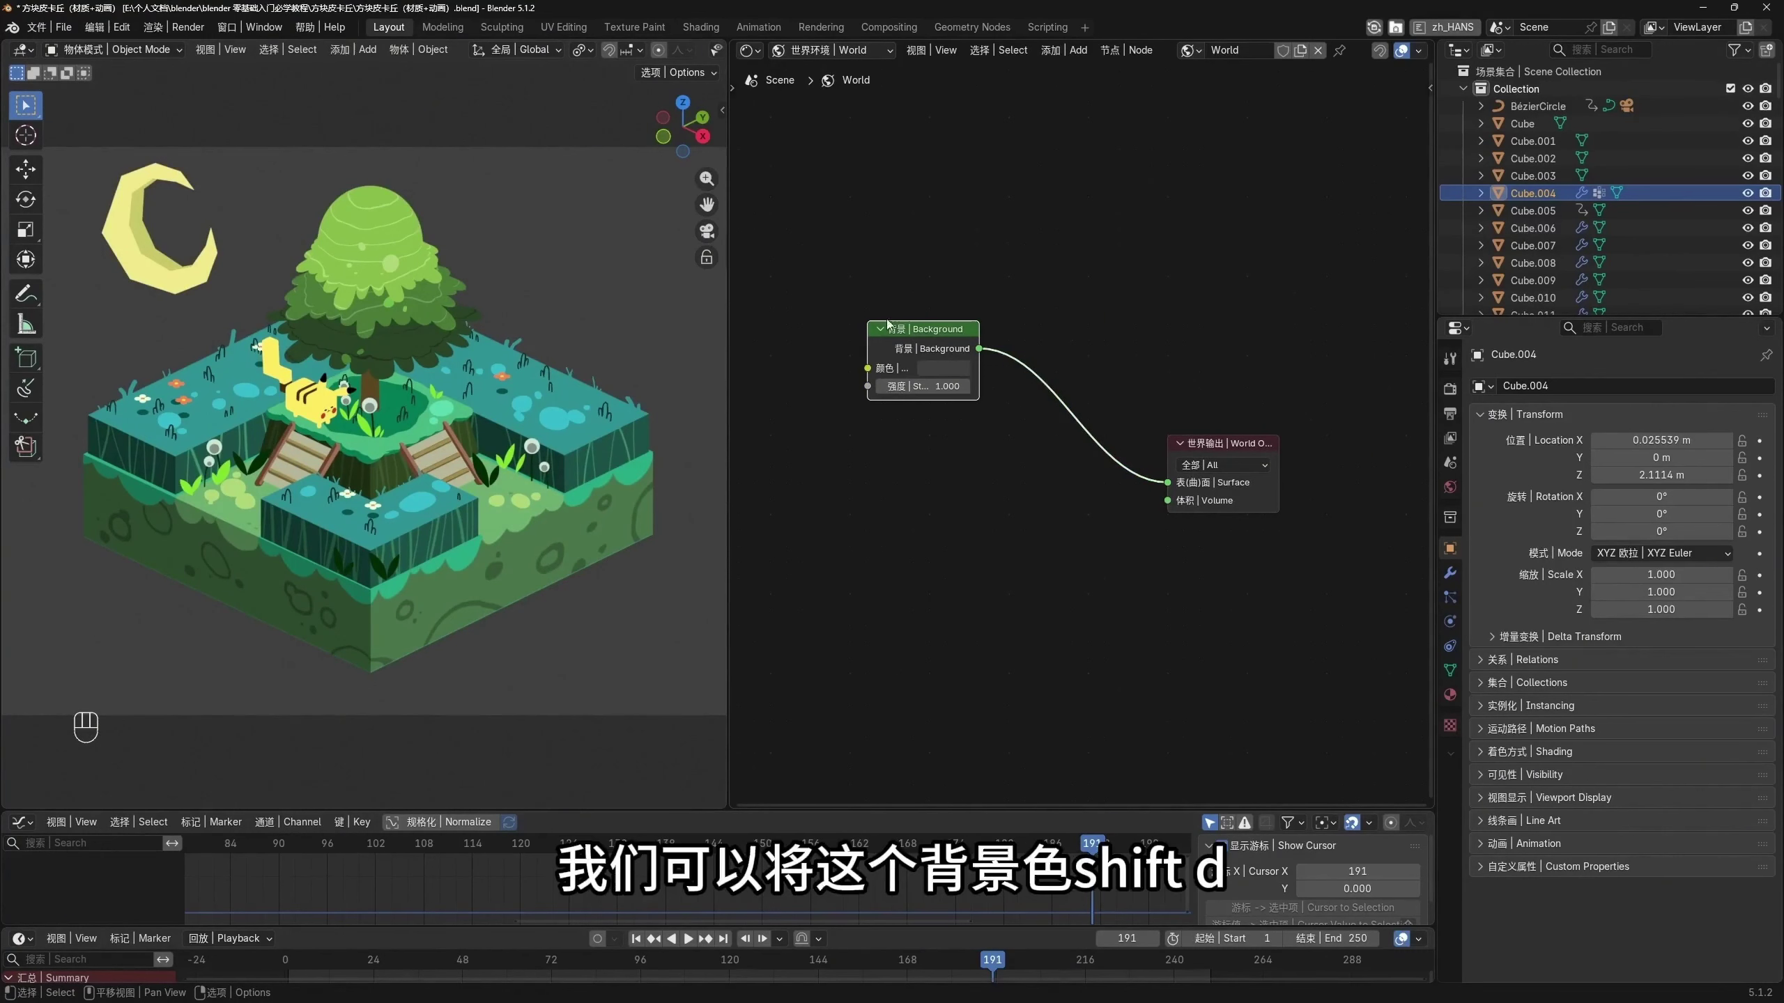
{"action": "key", "text": "shift+d"}
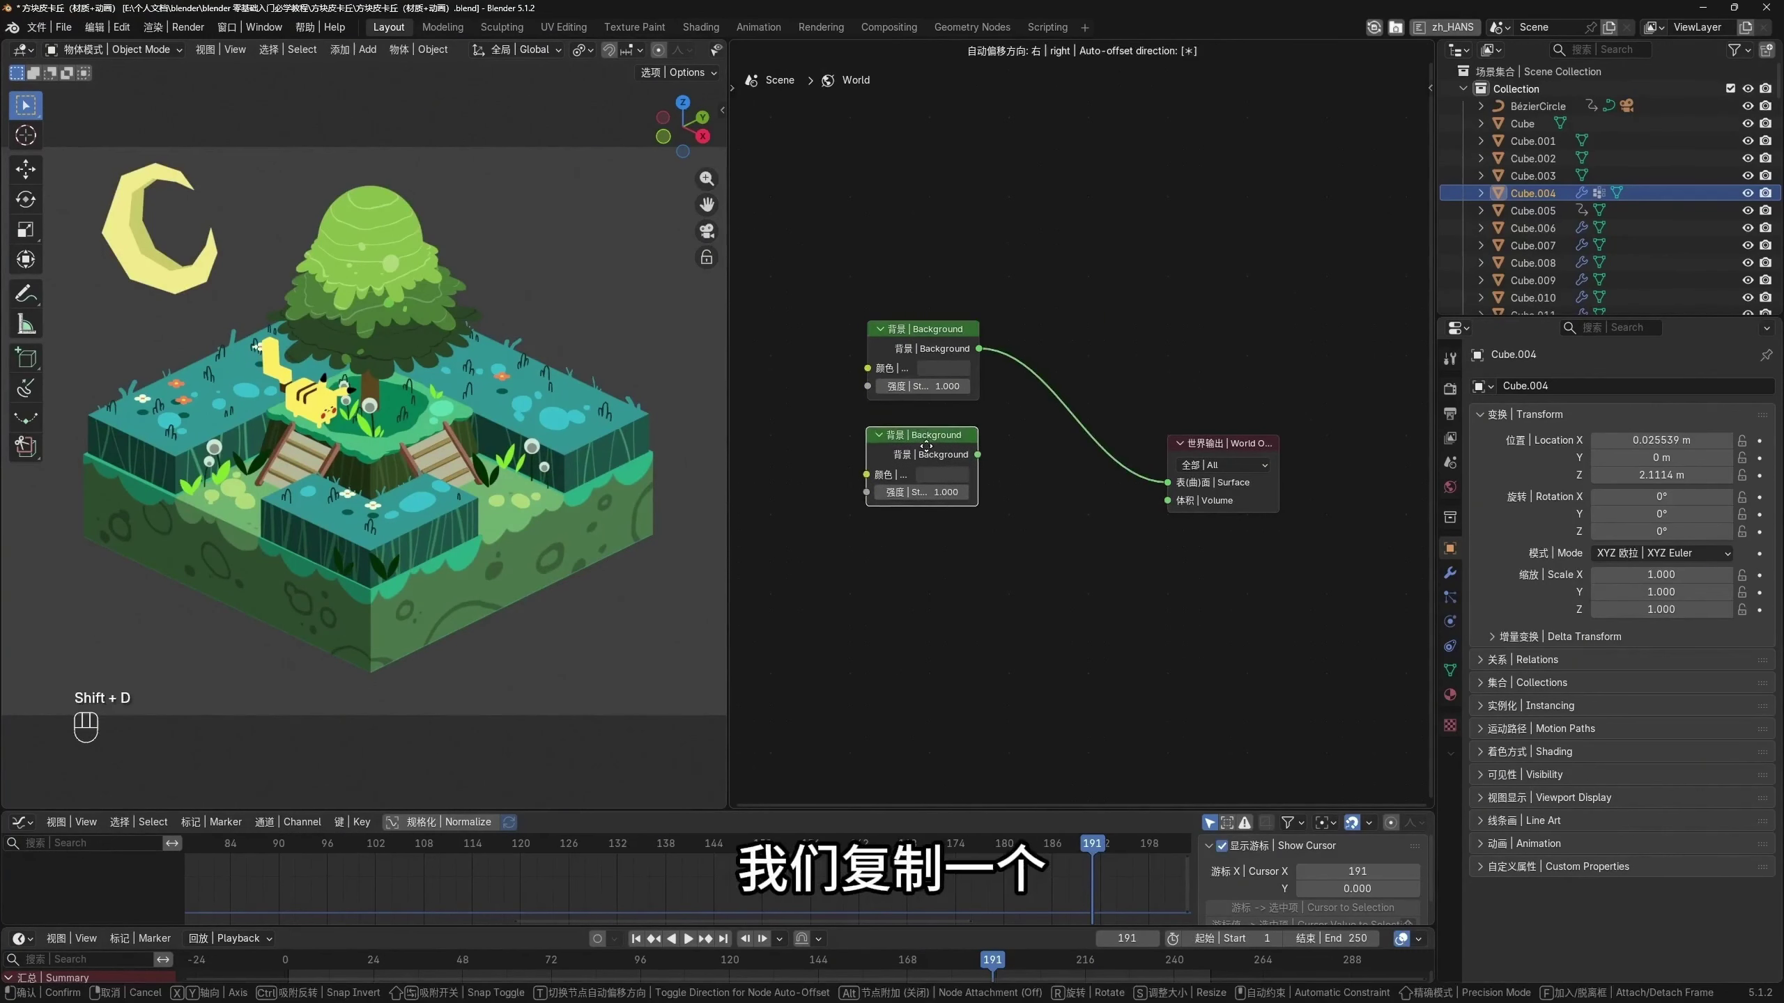
{"action": "left_click", "coordinate": [962, 553]}
{"action": "scroll", "coordinate": [962, 553], "scroll_direction": "up", "scroll_amount": 1}
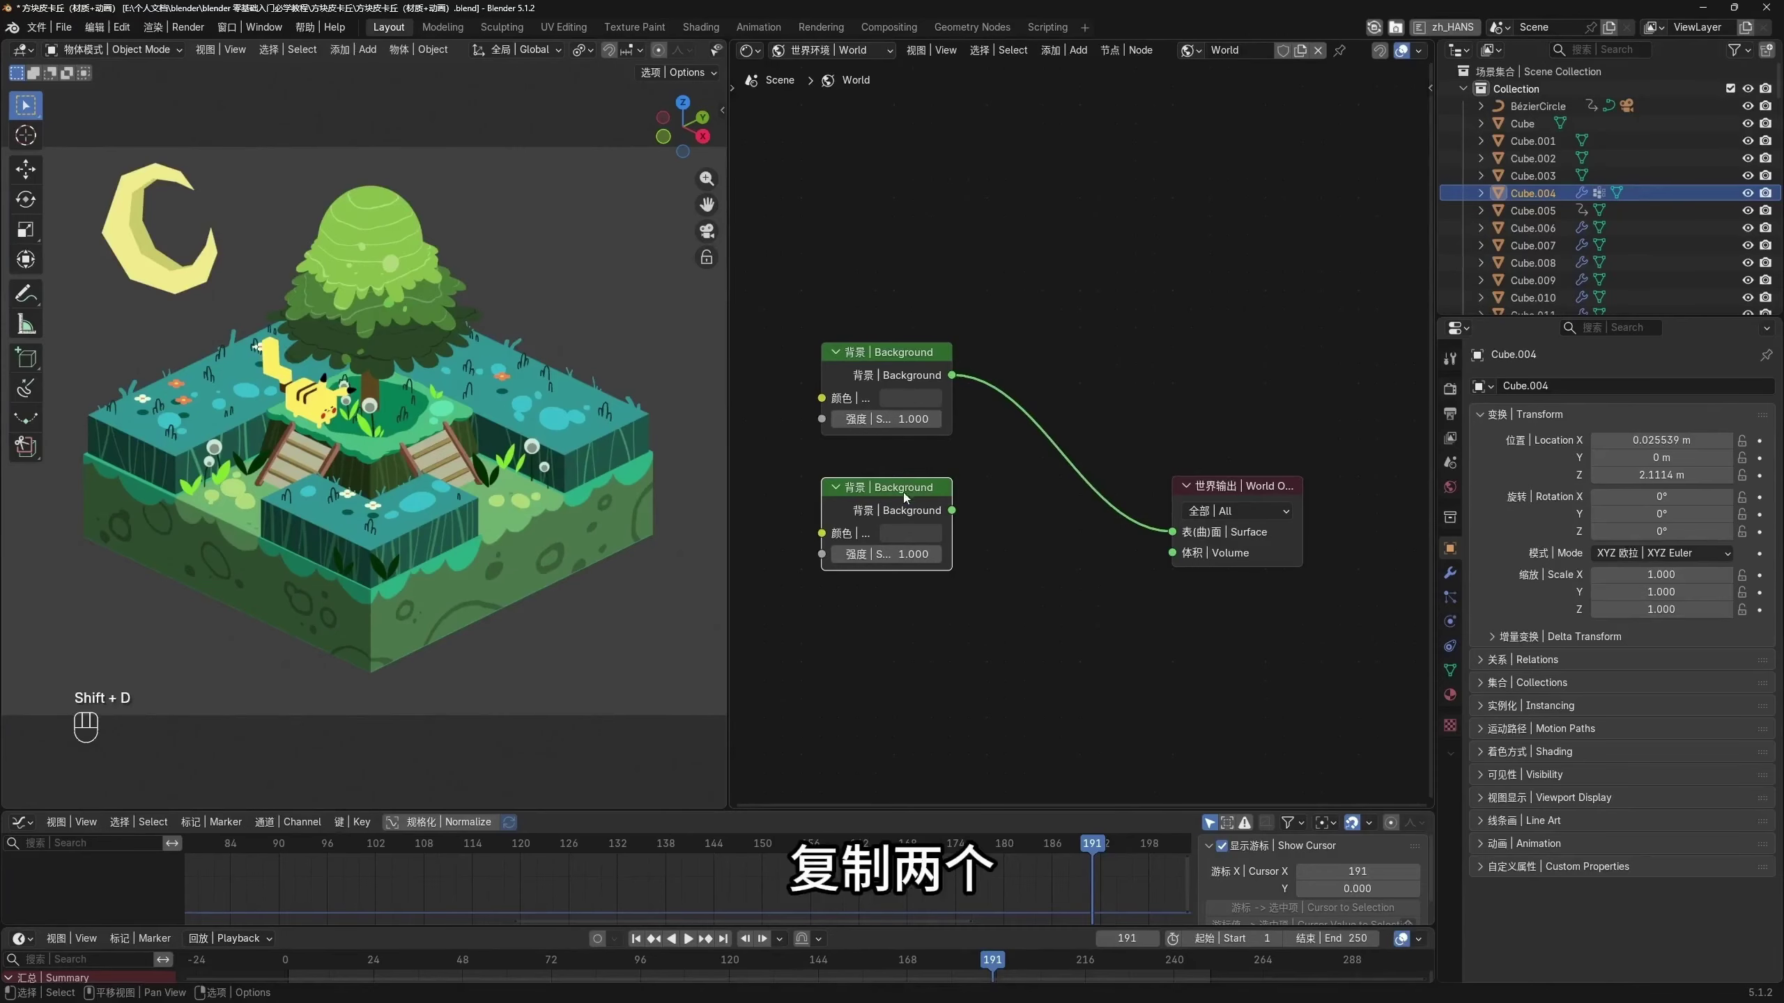
{"action": "left_click_drag", "start_coordinate": [1222, 486], "coordinate": [1278, 461]}
{"action": "middle_click_drag", "start_coordinate": [1037, 463], "coordinate": [1062, 491]}
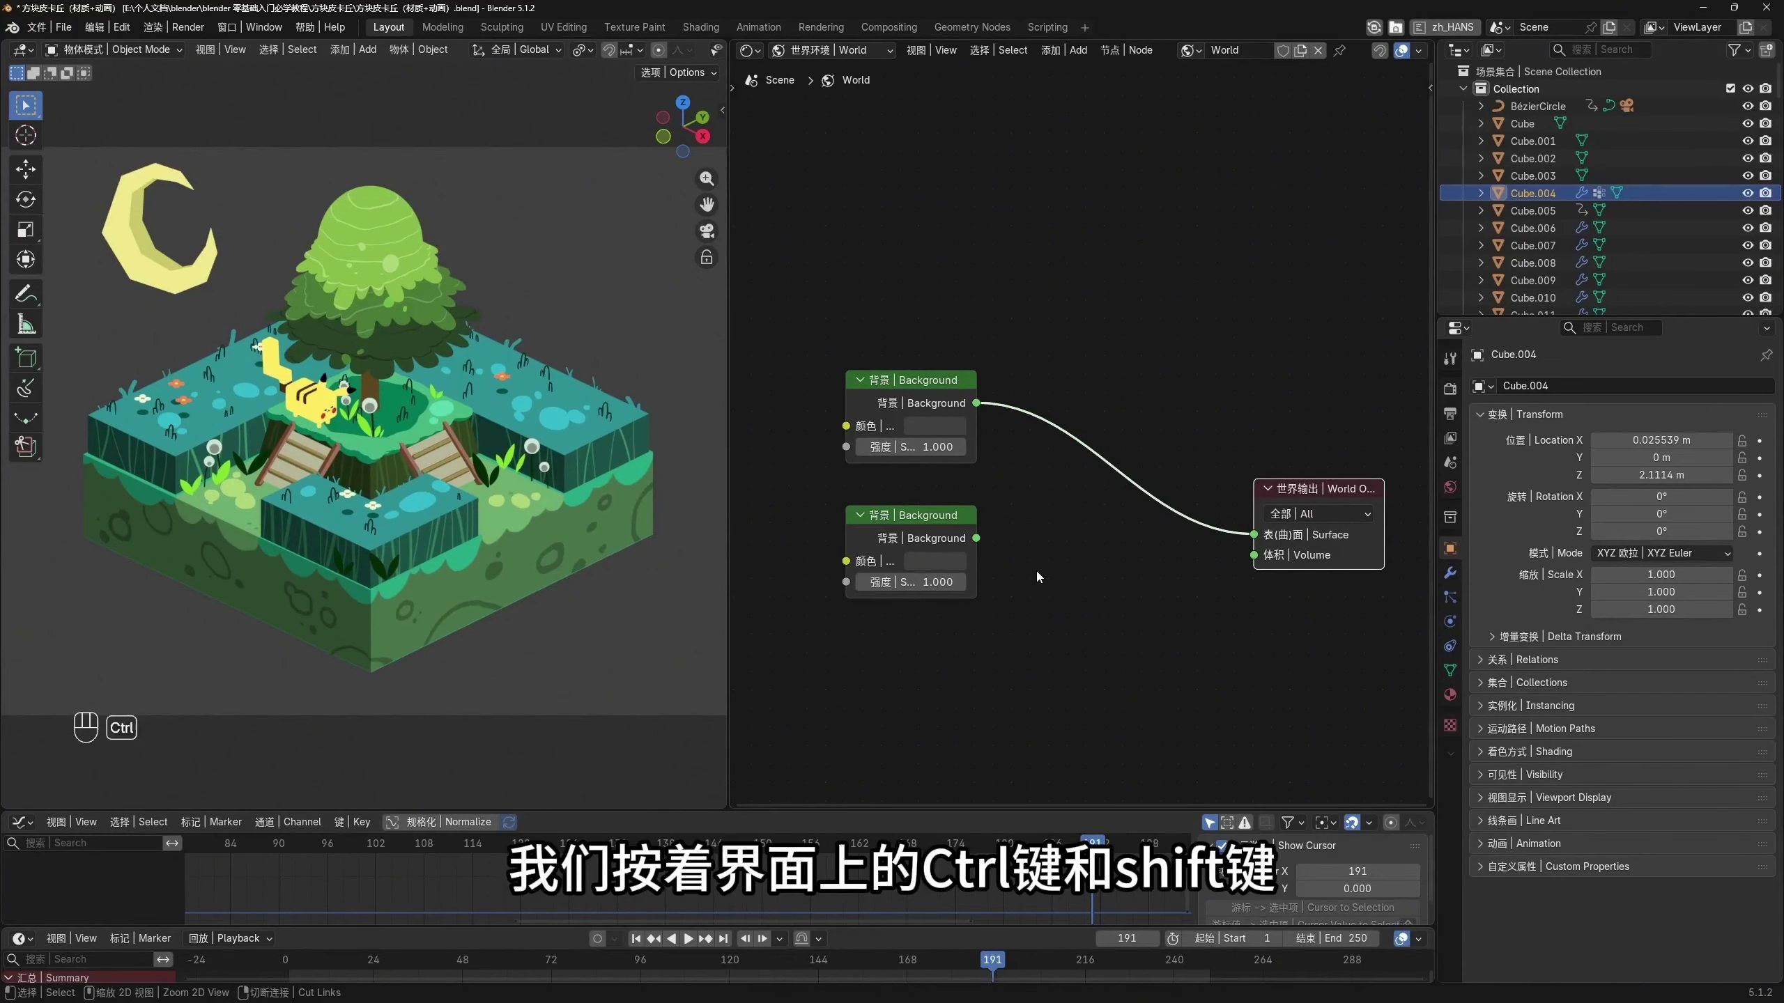
Combine the two Background nodes with a Mix Shader feeding World Output, and space the nodes farther apart
{"action": "key", "text": "ctrl+shift"}
{"action": "right_click_drag", "start_coordinate": [892, 400], "coordinate": [891, 563], "text": "ctrl+shift"}
{"action": "middle_click_drag", "start_coordinate": [891, 562], "coordinate": [778, 559]}
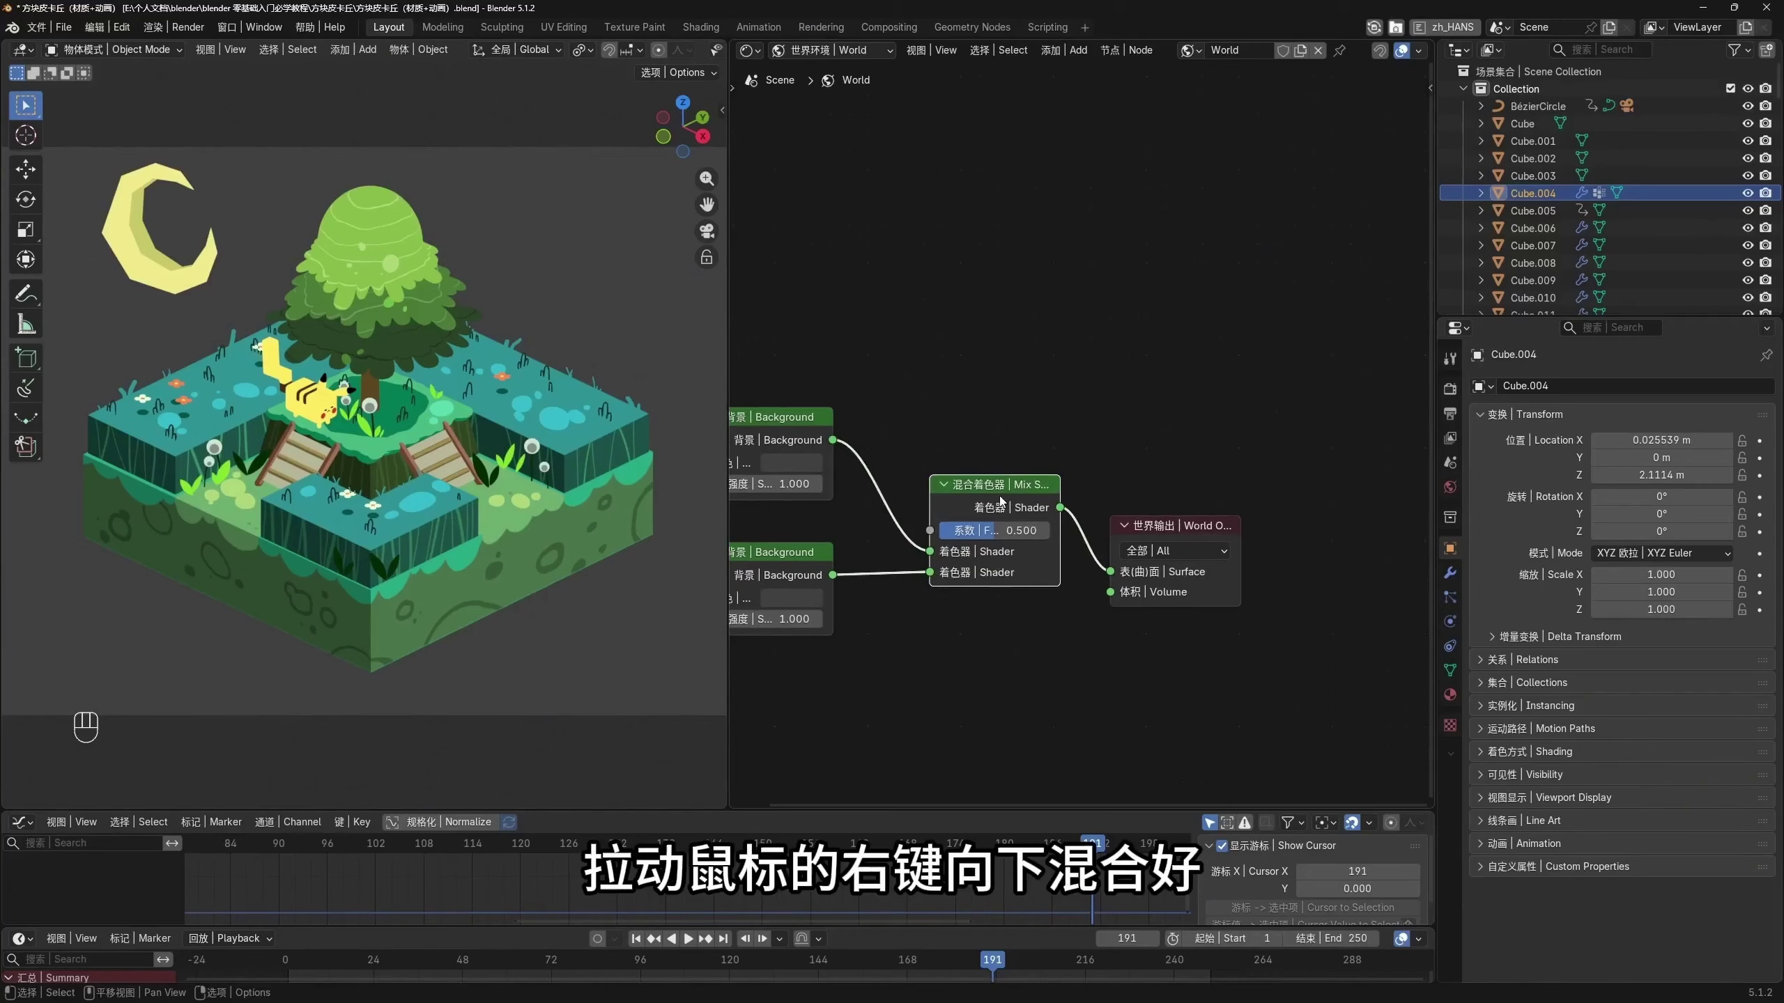
{"action": "middle_click_drag", "start_coordinate": [955, 553], "coordinate": [1080, 541]}
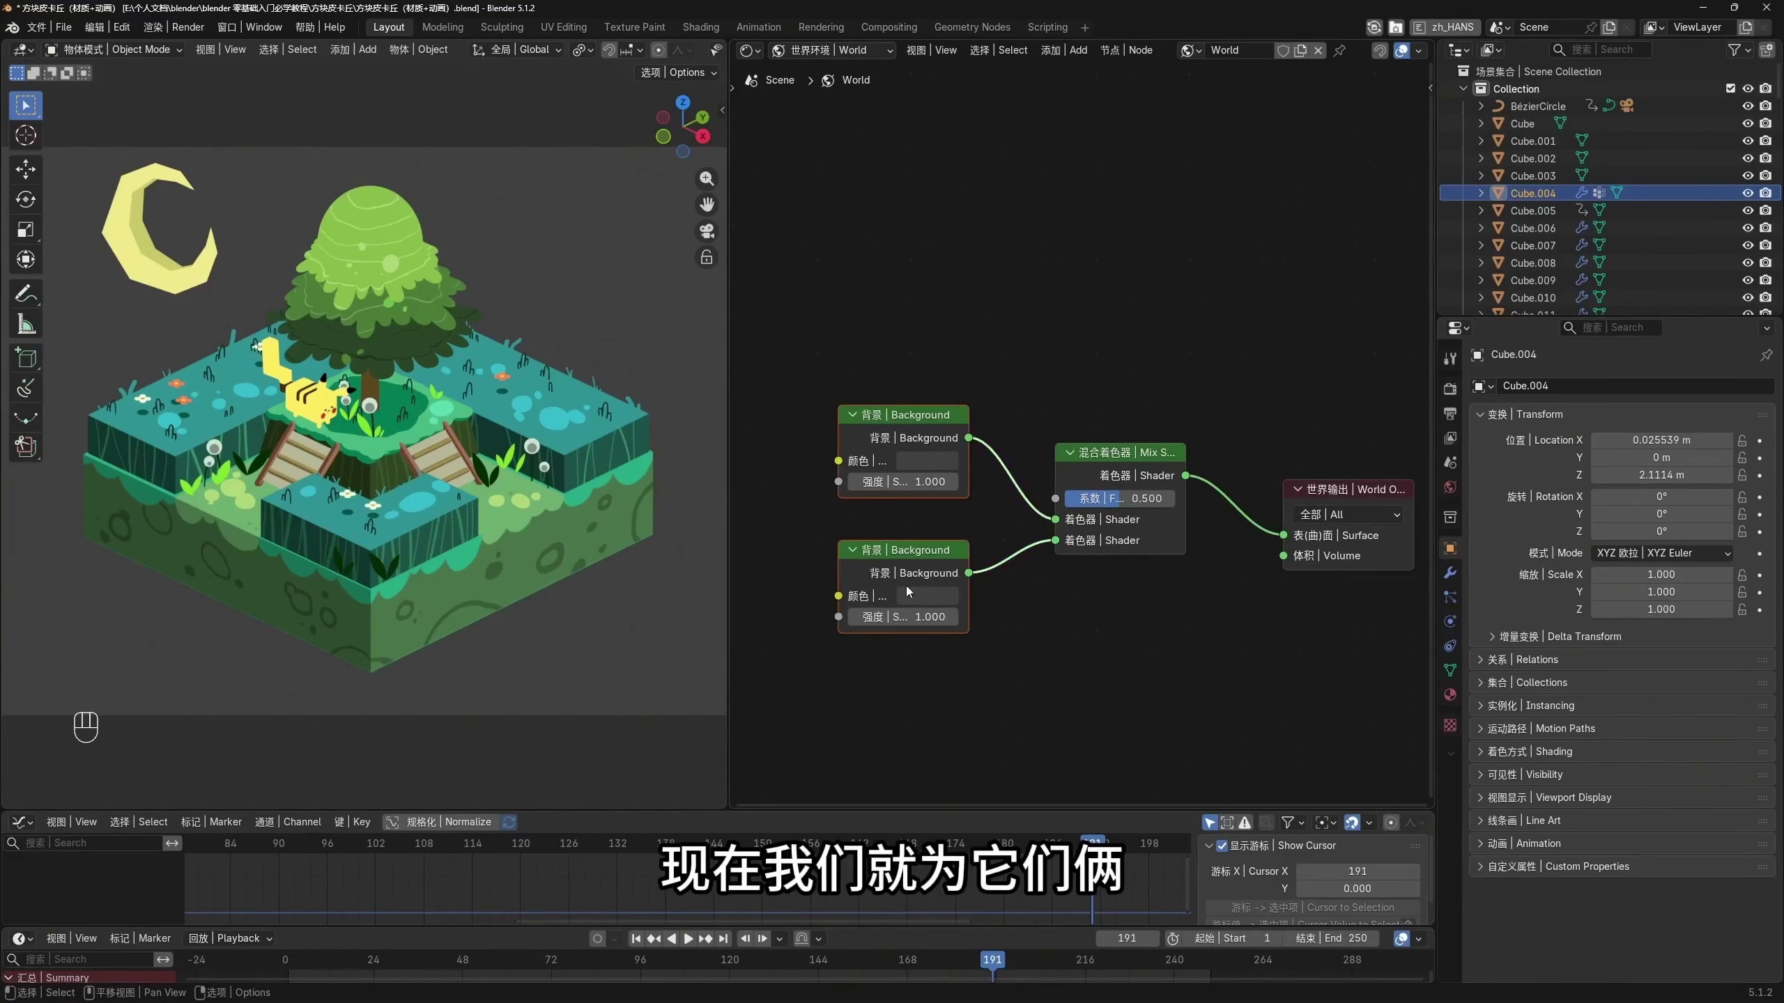
{"action": "left_click_drag", "start_coordinate": [905, 586], "coordinate": [855, 507]}
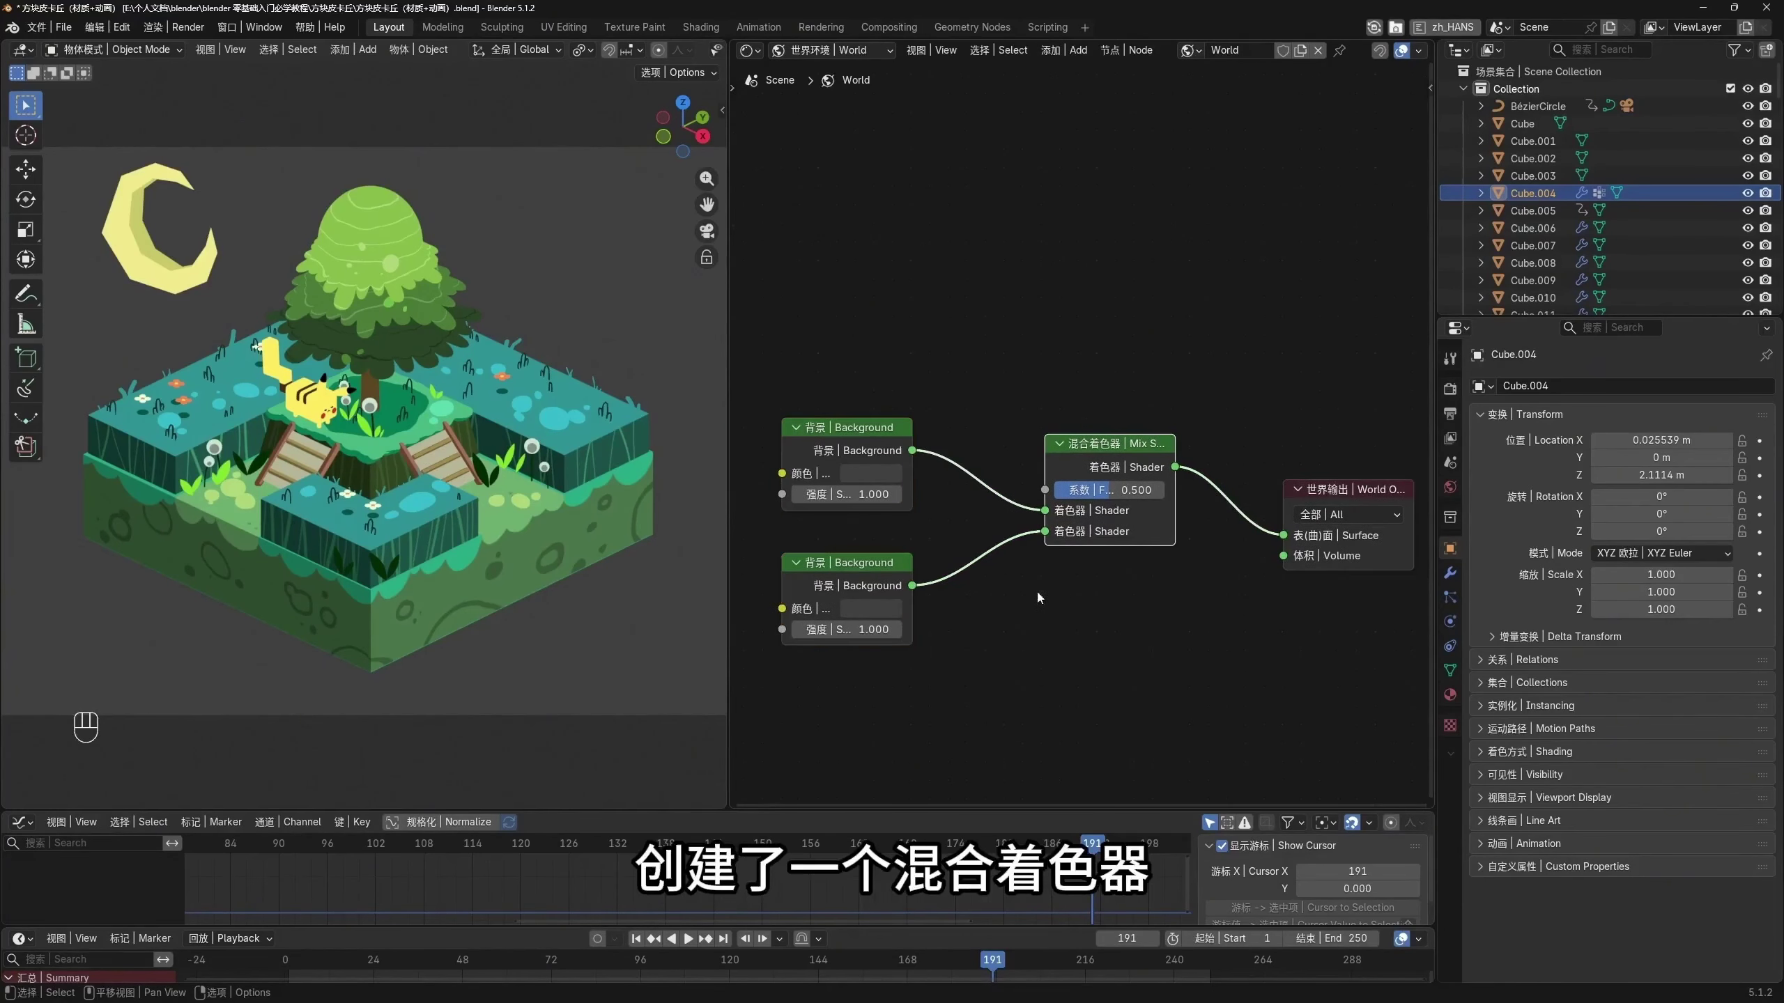
Add a Light Path input node and place it above the two Background nodes
{"action": "middle_click_drag", "start_coordinate": [1037, 597], "coordinate": [1124, 735]}
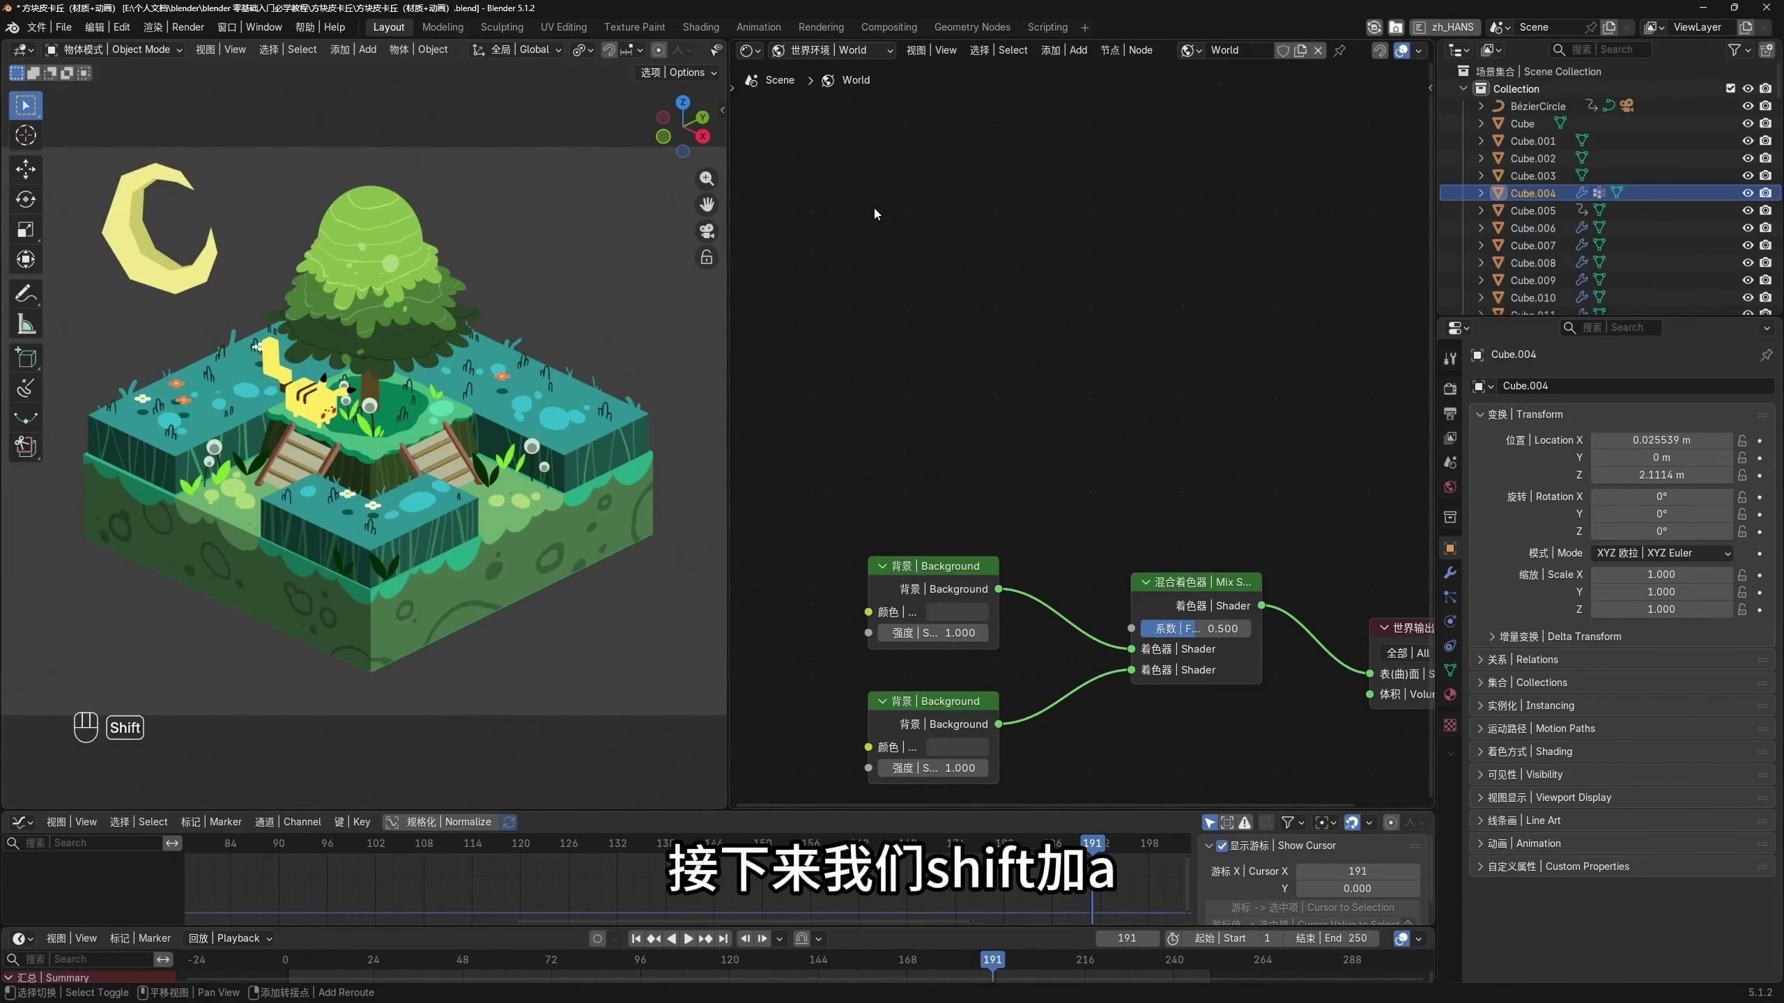
{"action": "key", "text": "shift+a"}
{"action": "mouse_move", "coordinate": [869, 230]}
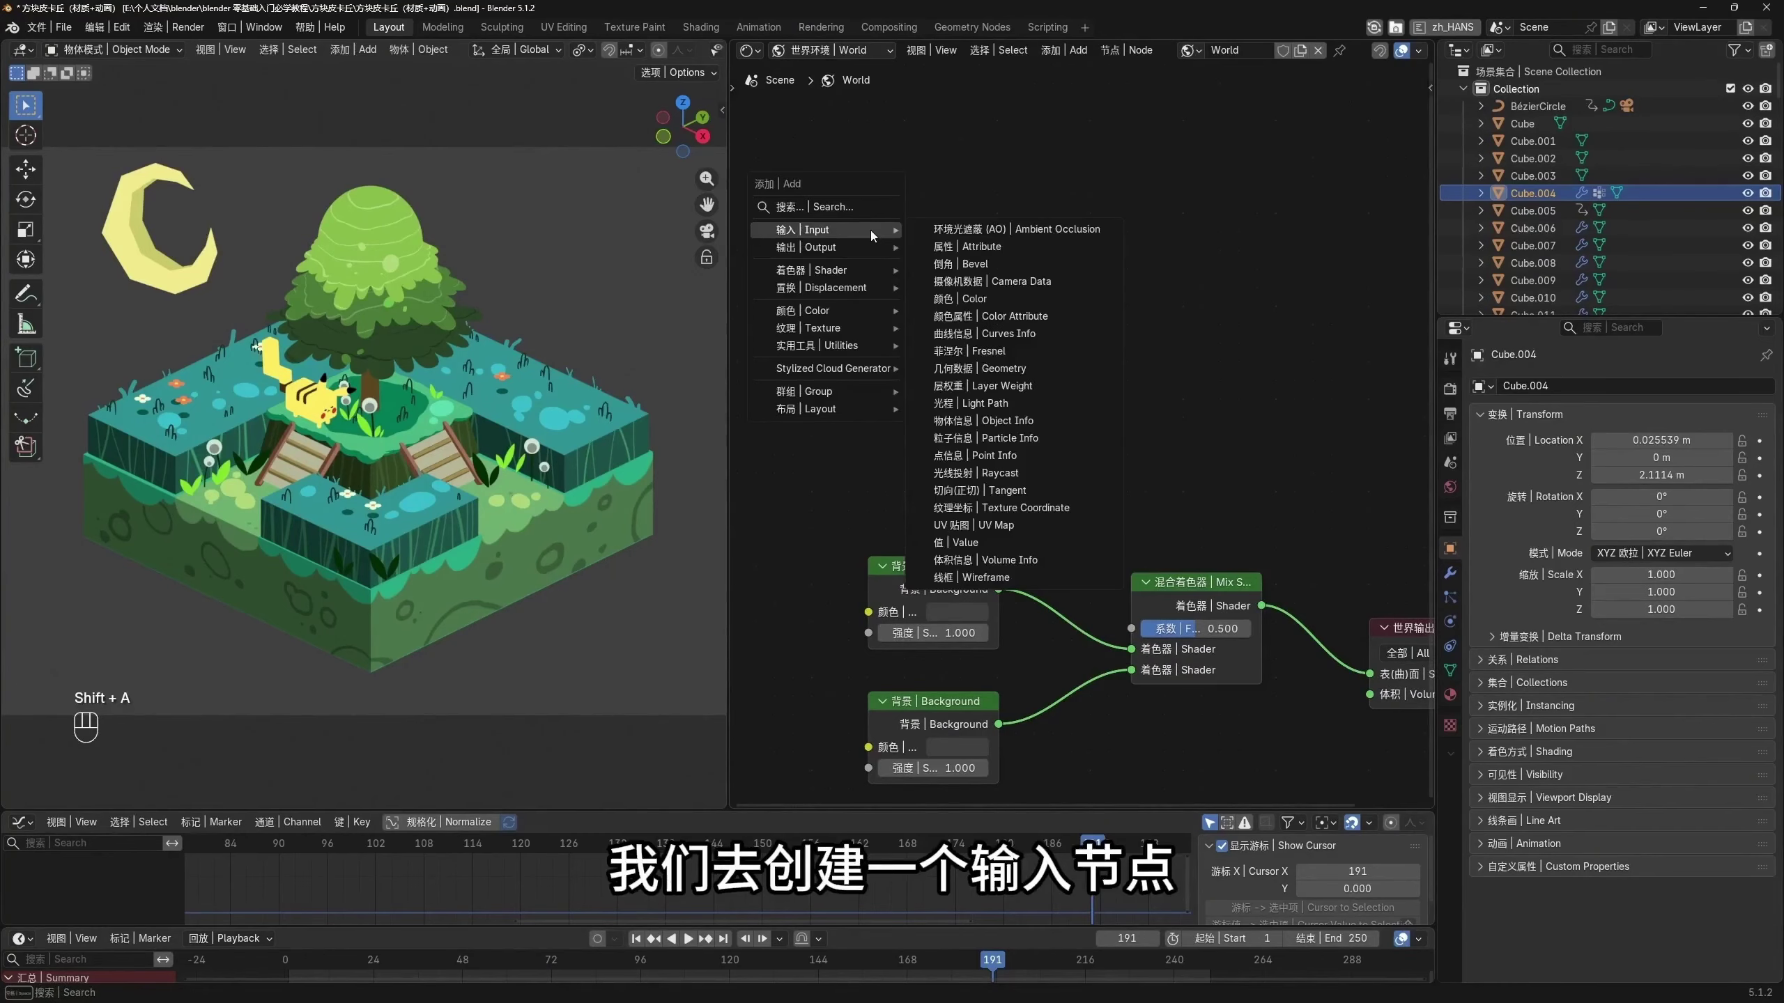
{"action": "left_click", "coordinate": [984, 402]}
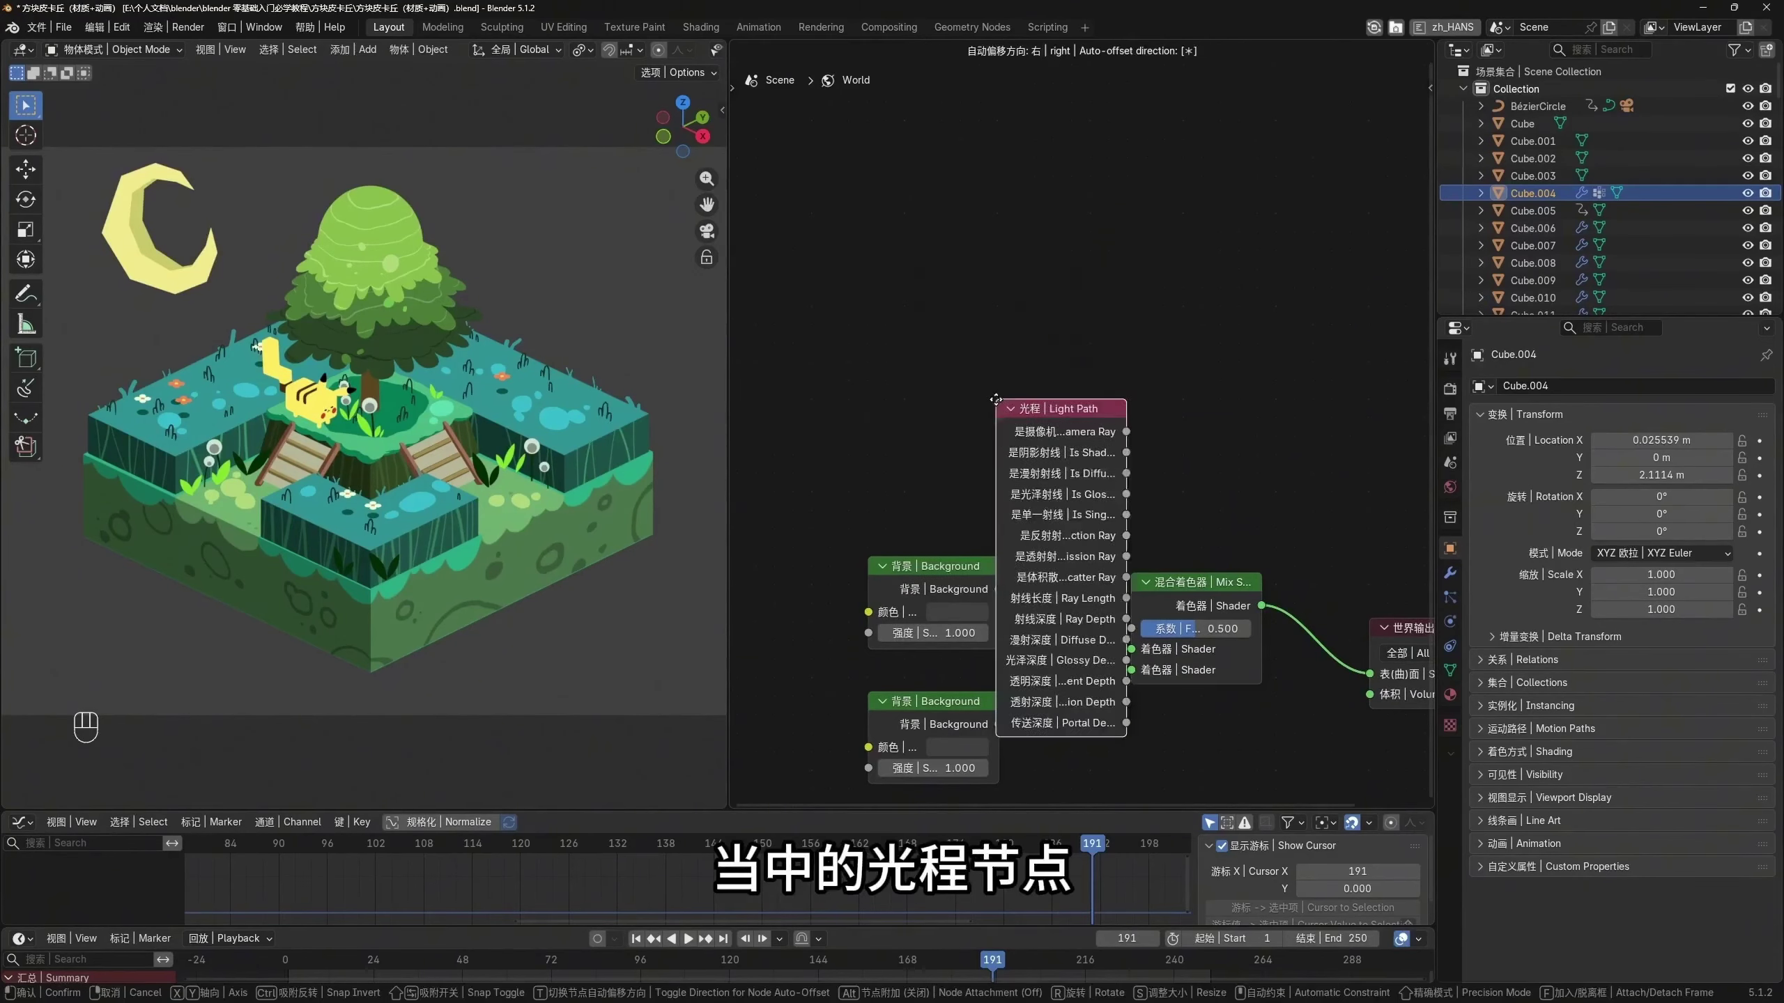
{"action": "left_click", "coordinate": [864, 175]}
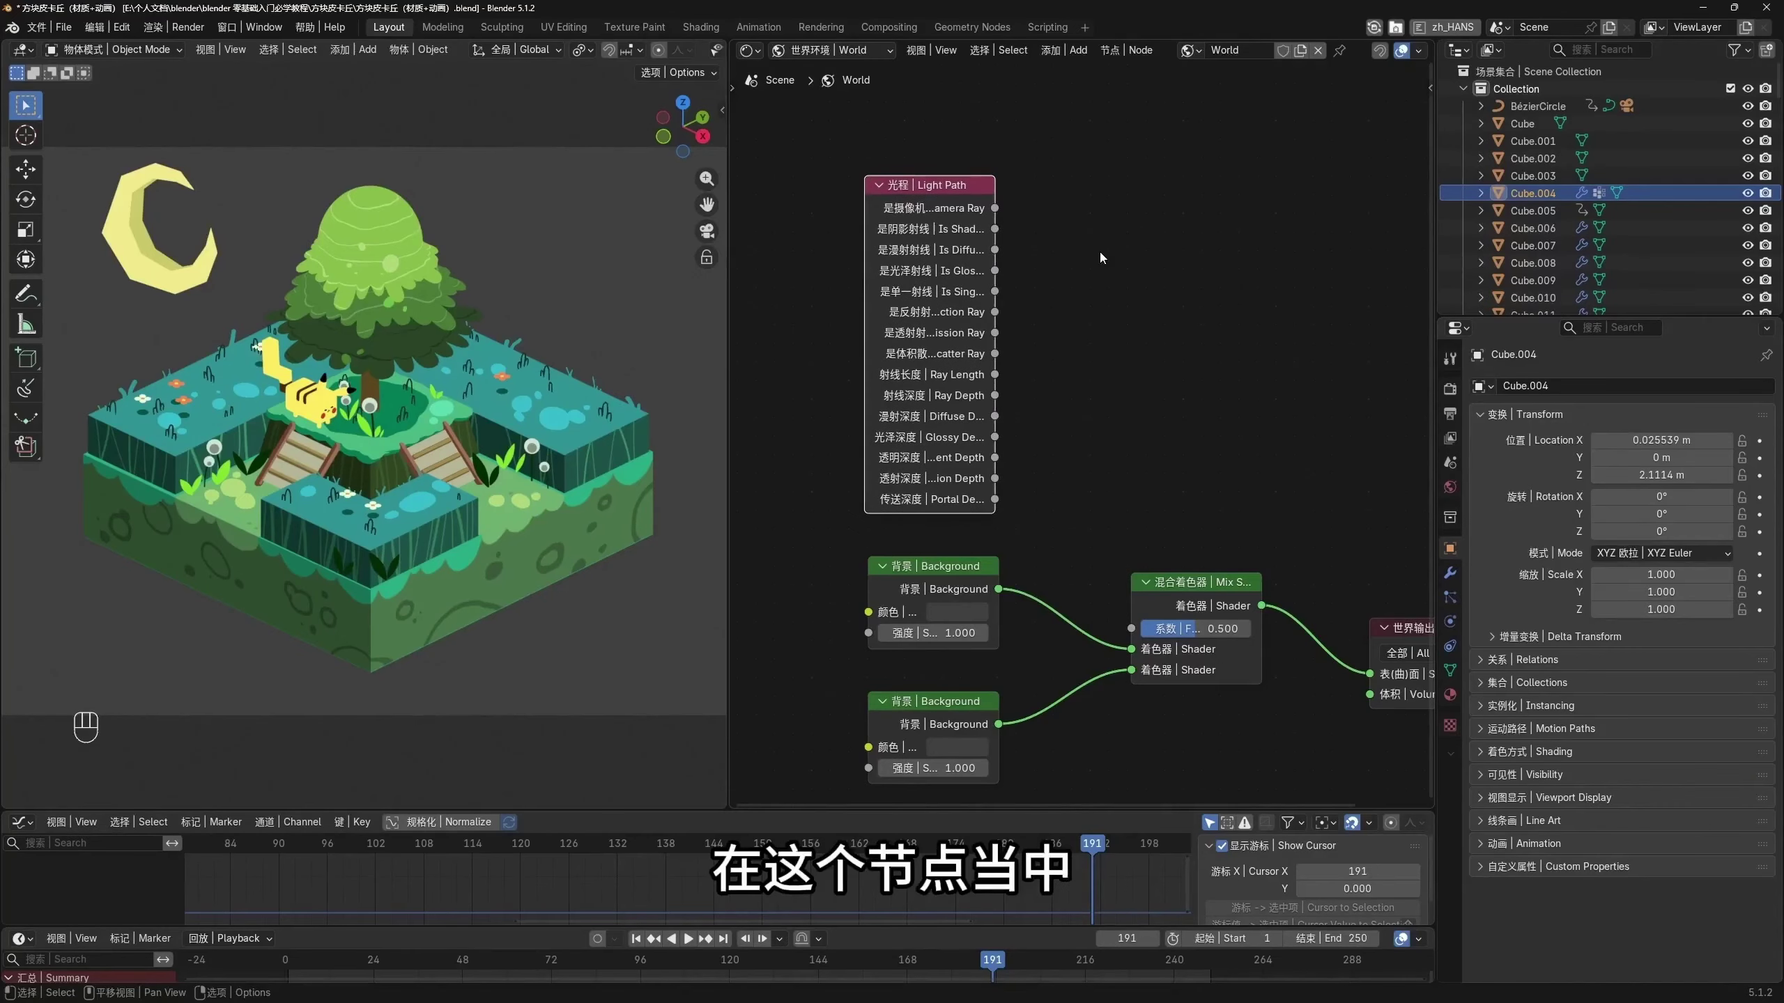
Widen the Light Path node to show its full output names and connect Is Camera Ray to the Mix Shader's Factor
{"action": "left_click_drag", "start_coordinate": [865, 313], "coordinate": [784, 303]}
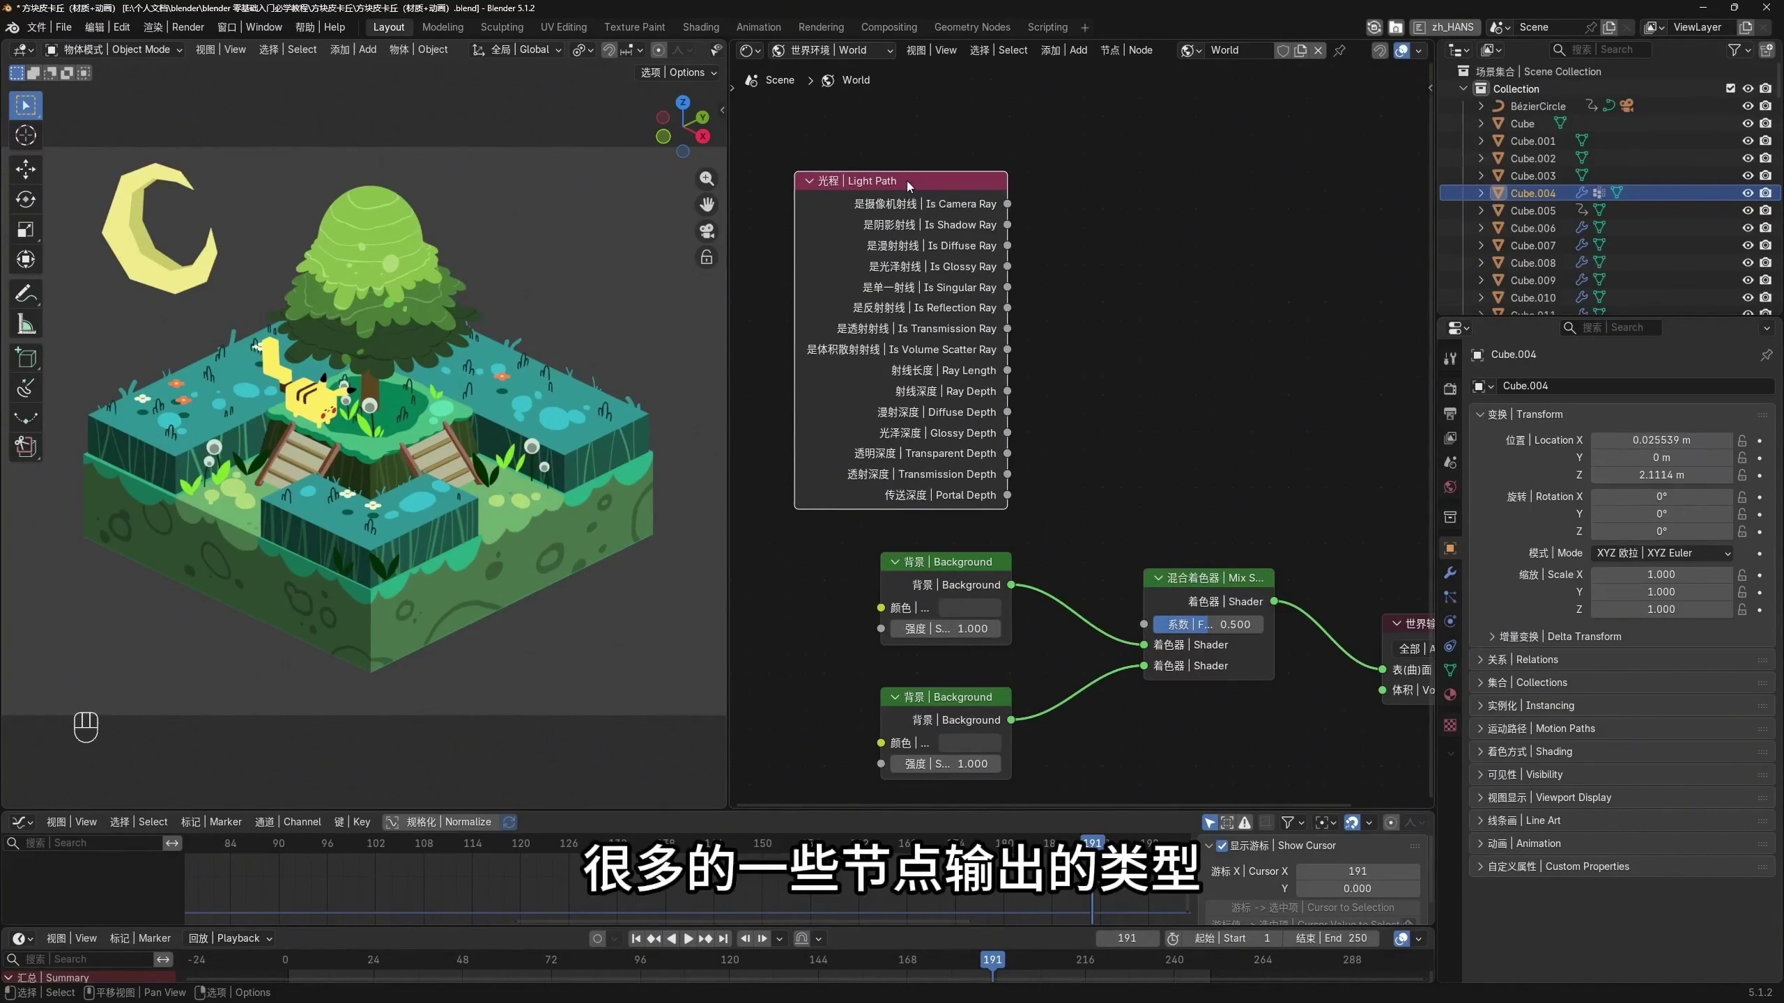
{"action": "scroll", "coordinate": [1063, 419], "scroll_direction": "down", "scroll_amount": 2, "text": "shift"}
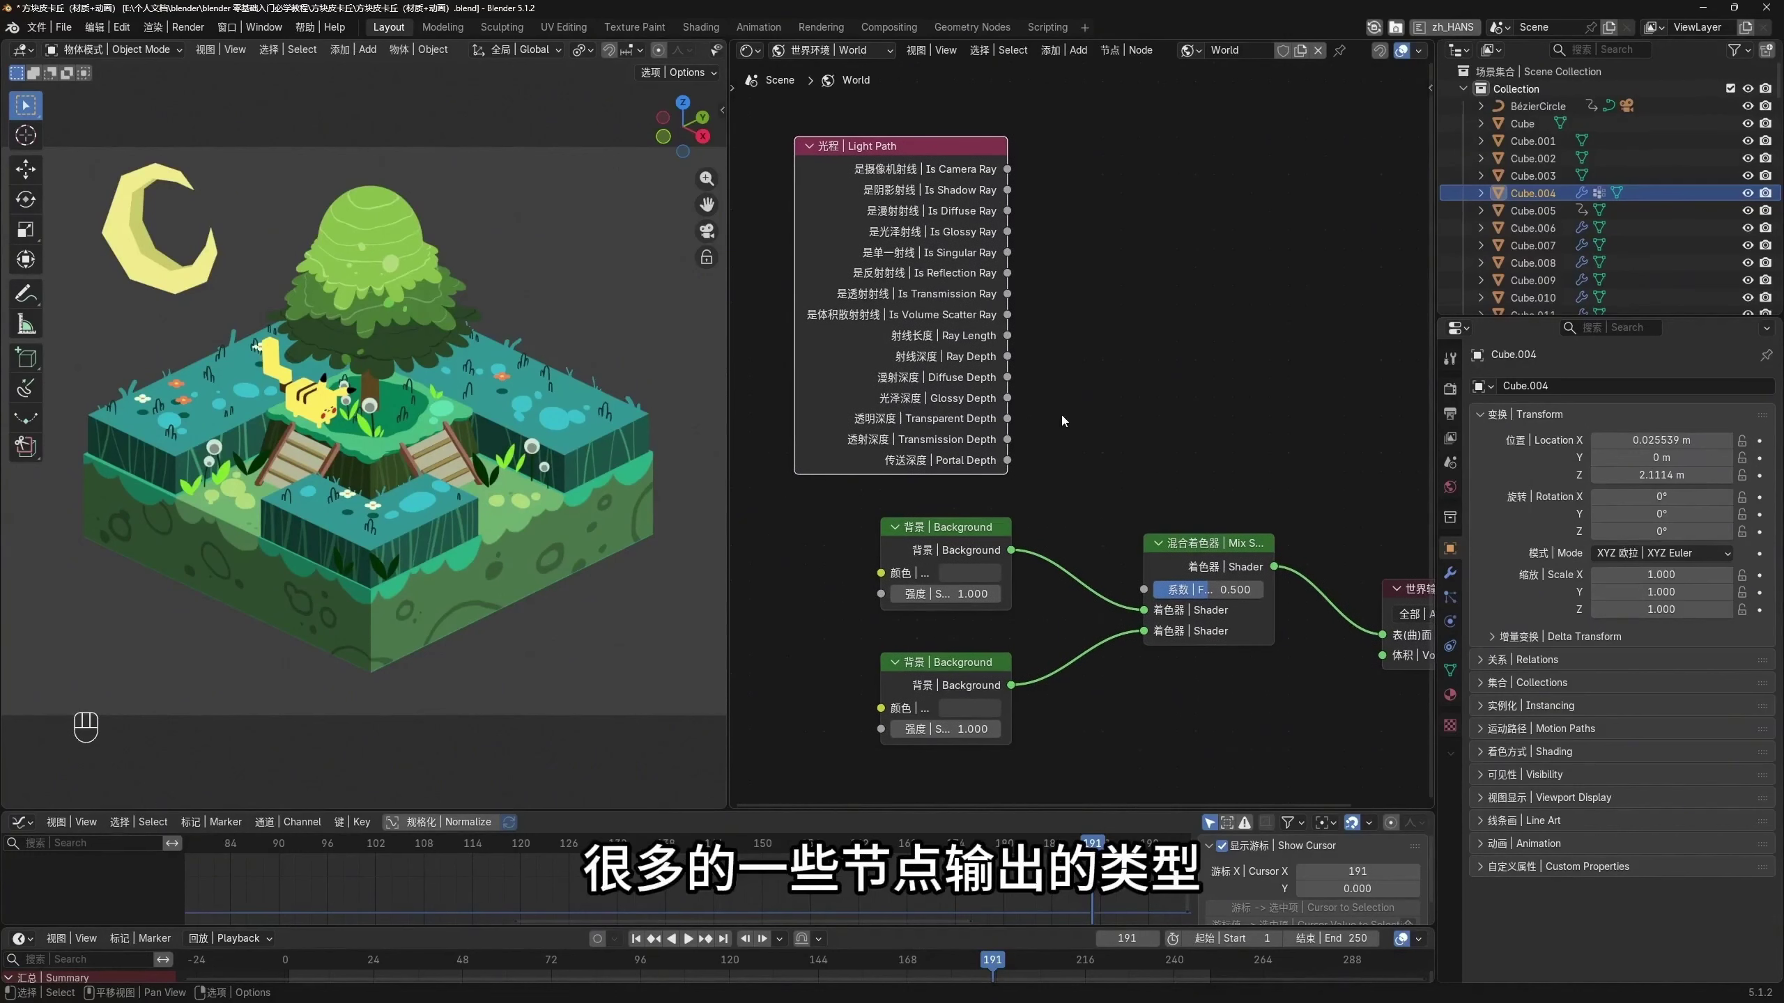
{"action": "scroll", "coordinate": [1033, 161], "scroll_direction": "down", "scroll_amount": 2}
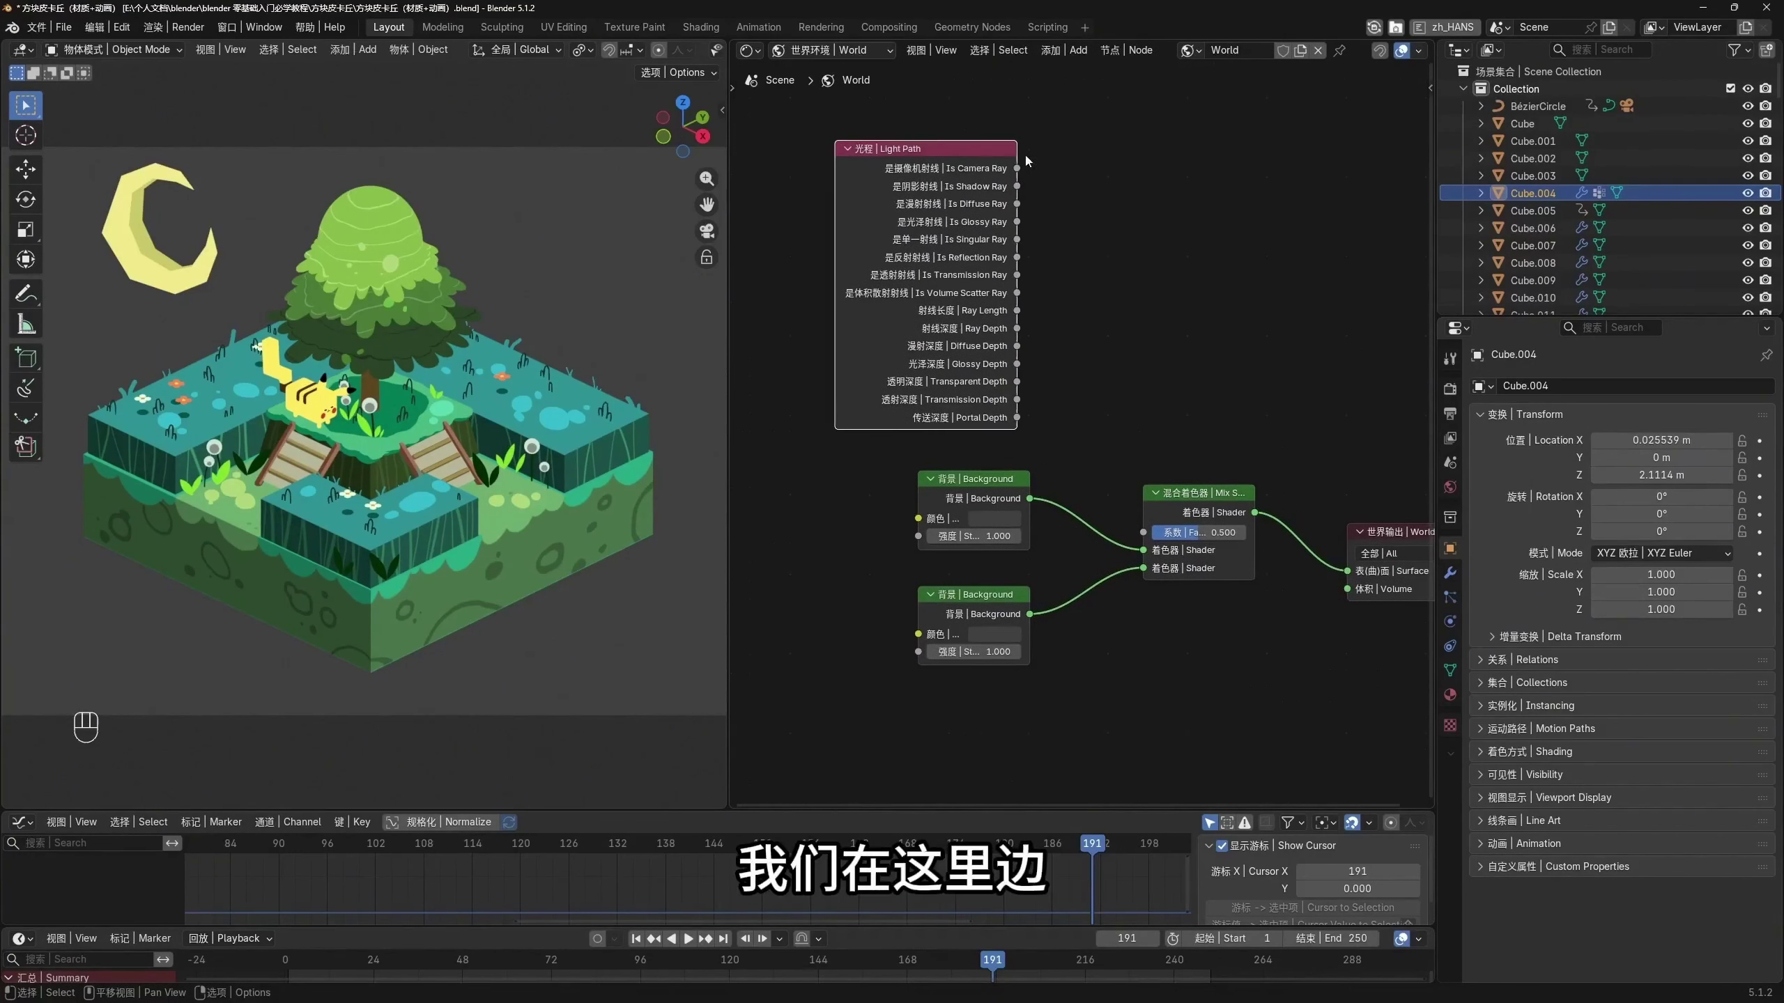
{"action": "left_click_drag", "start_coordinate": [1016, 169], "coordinate": [1138, 530]}
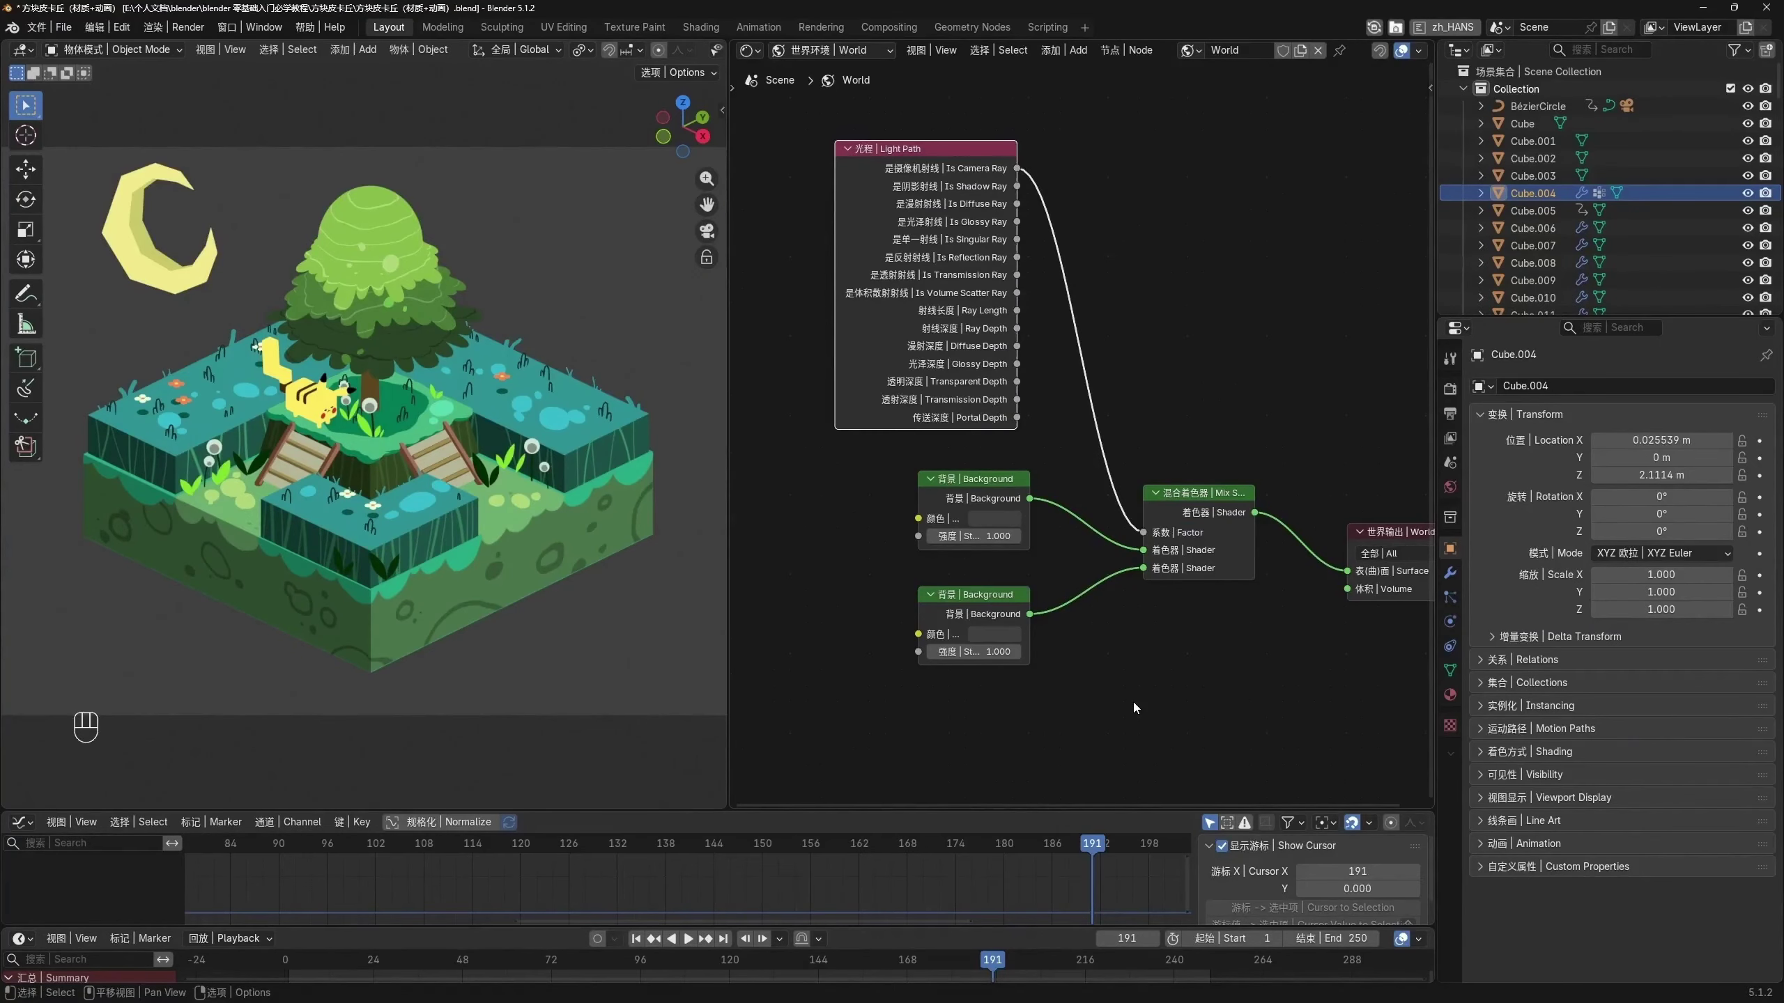
{"action": "left_click", "coordinate": [1000, 518]}
{"action": "left_click_drag", "start_coordinate": [1047, 310], "coordinate": [1055, 328]}
{"action": "key", "text": "Escape"}
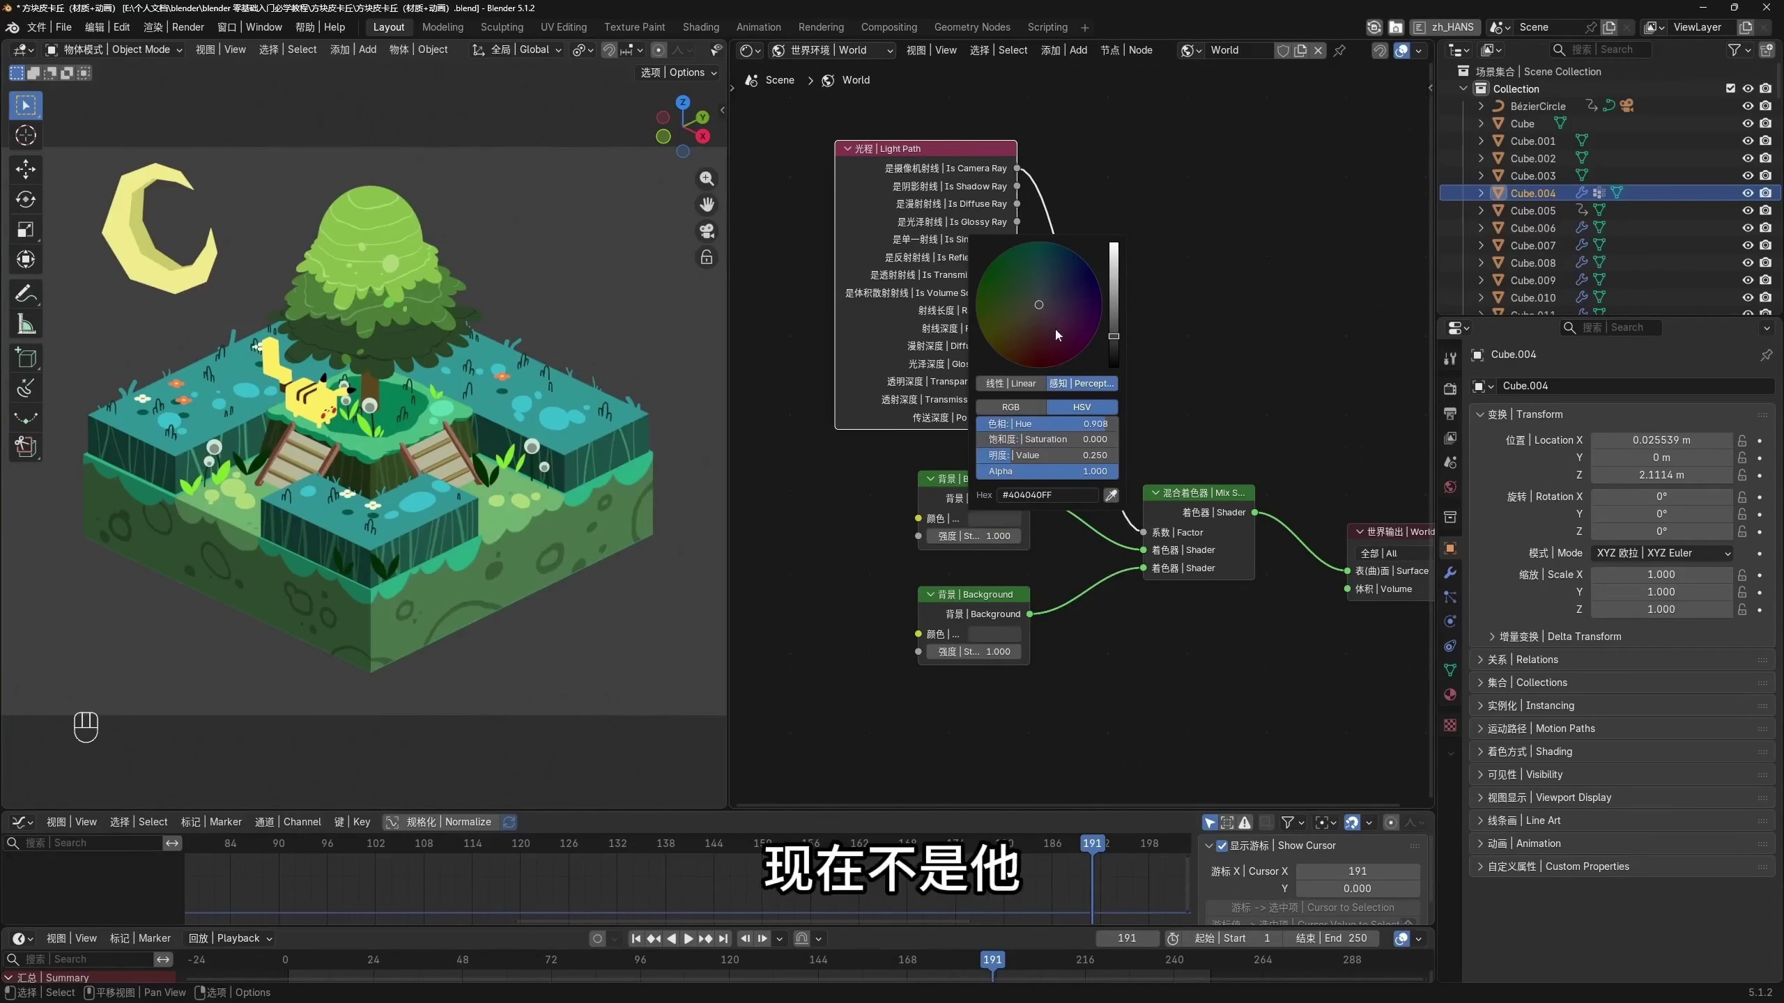
Set the lower Background node's colour to a bright turquoise
{"action": "left_click", "coordinate": [994, 635]}
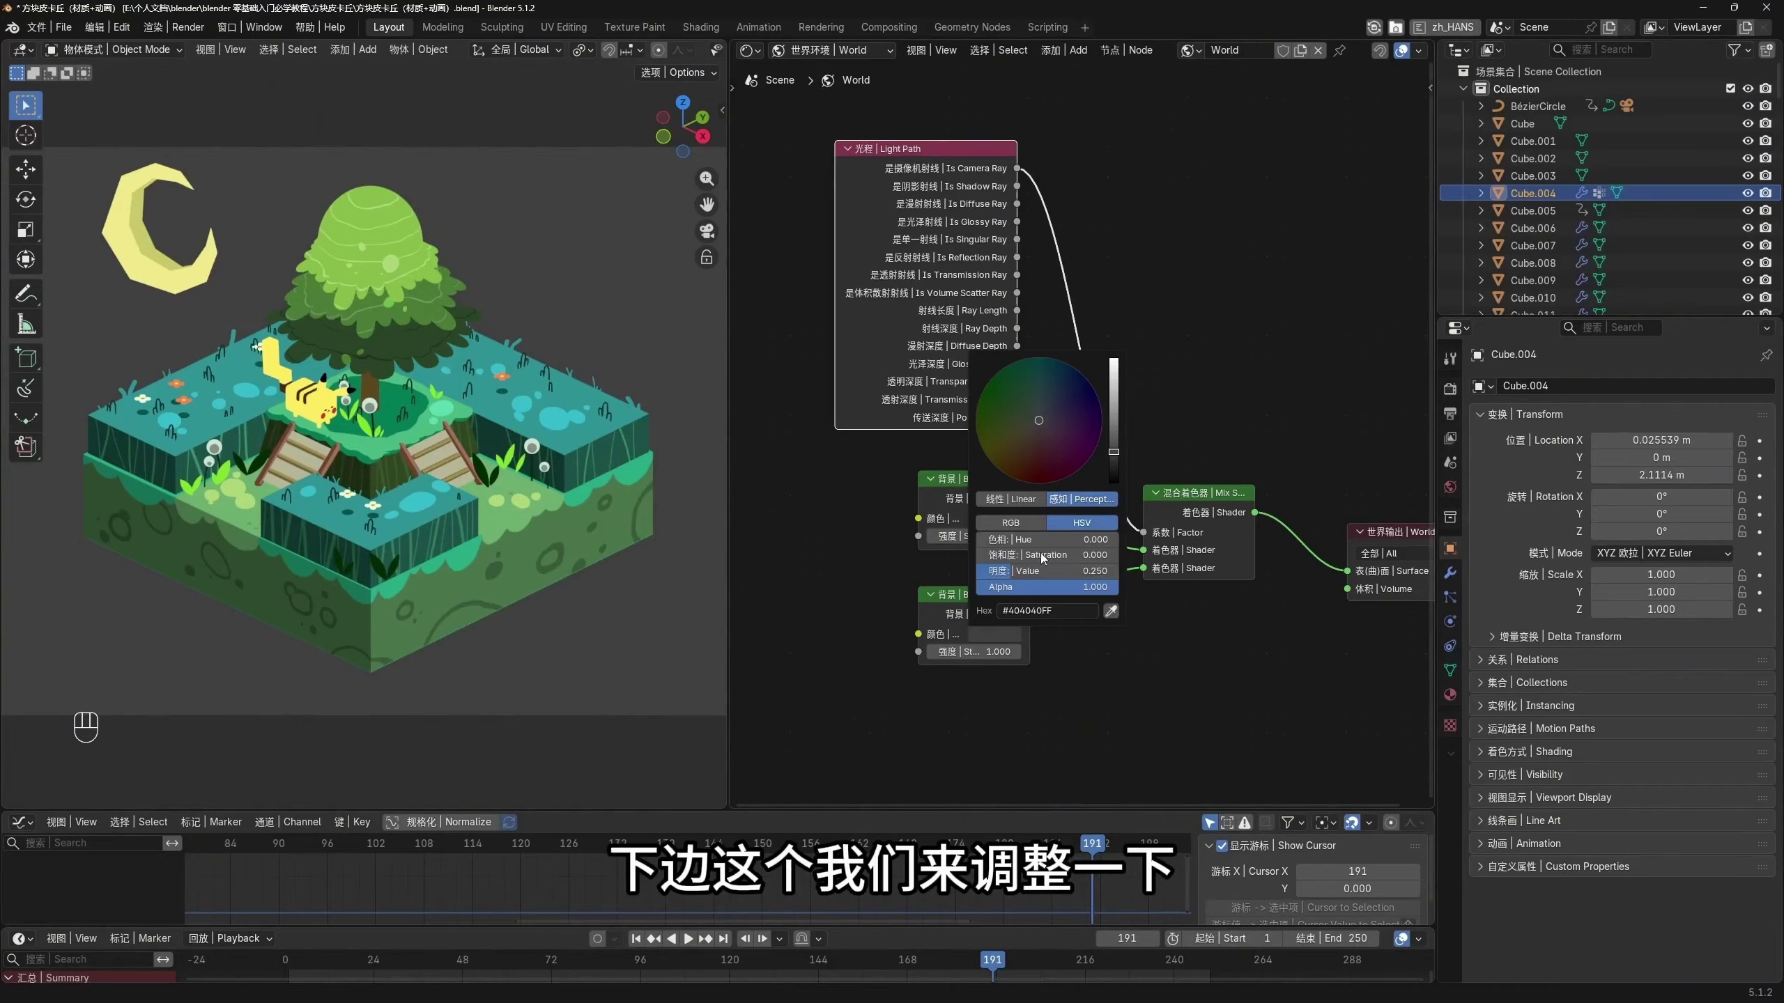
{"action": "left_click_drag", "start_coordinate": [1074, 429], "coordinate": [1033, 385]}
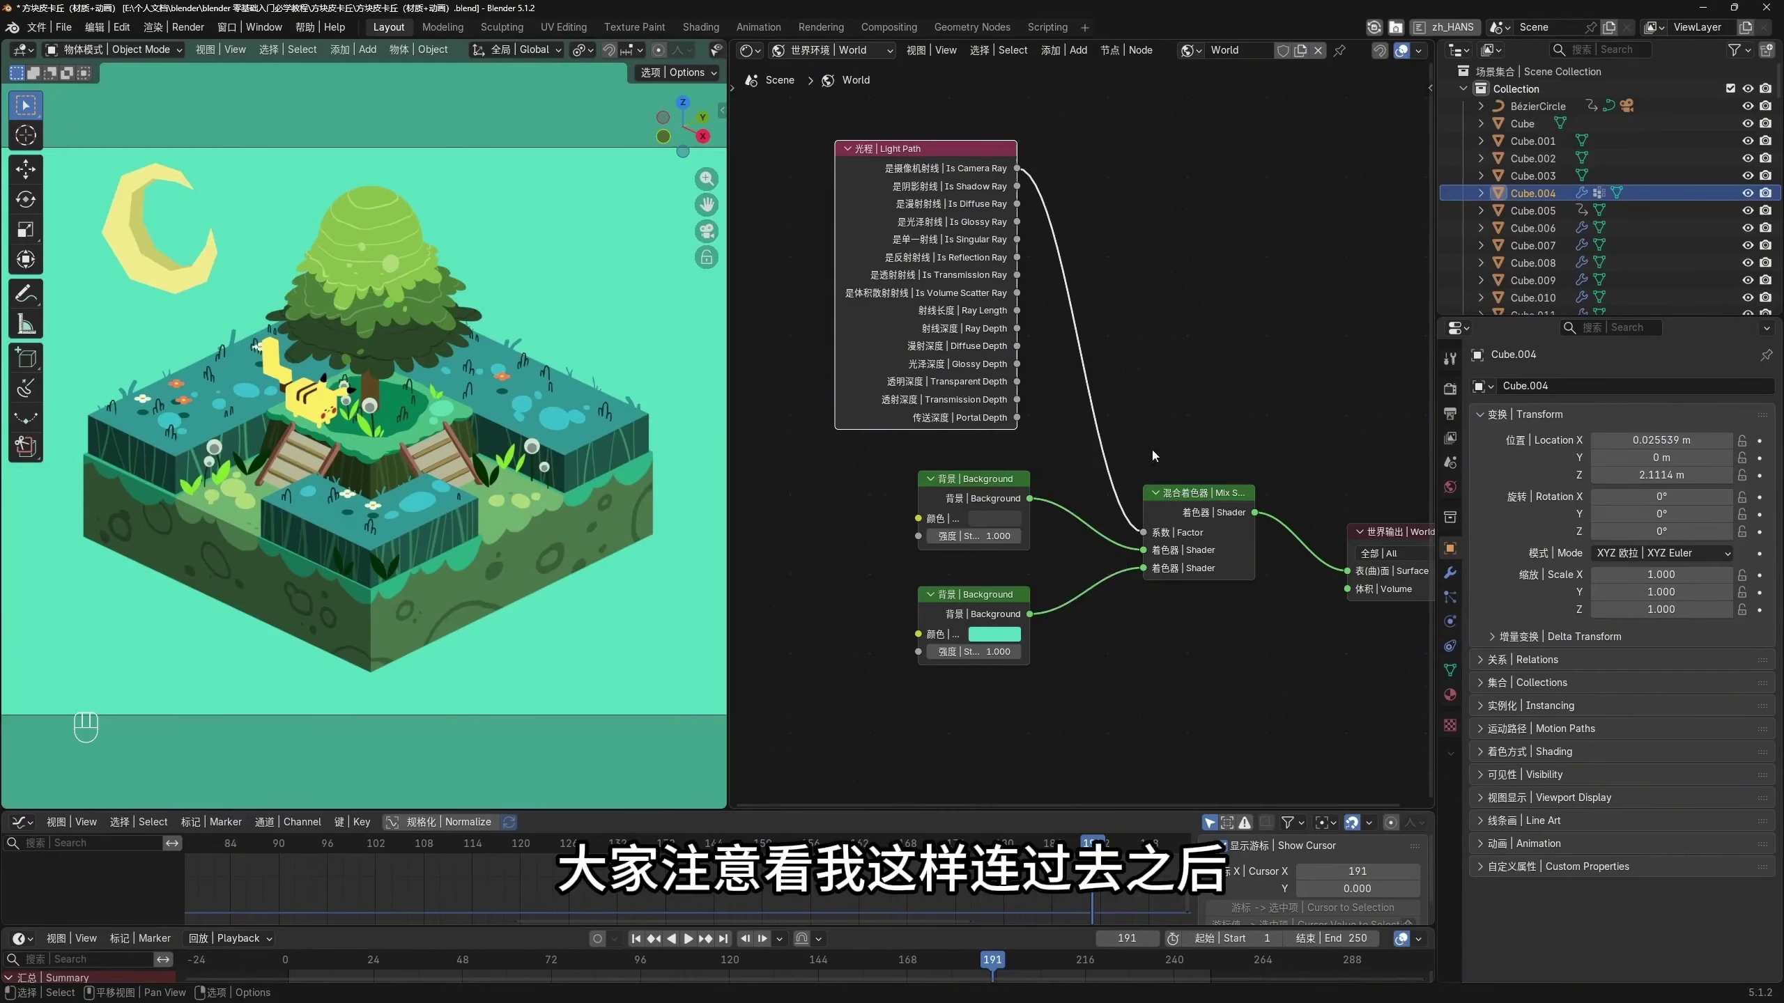
{"action": "middle_click_drag", "start_coordinate": [1069, 712], "coordinate": [1078, 725]}
{"action": "middle_click_drag", "start_coordinate": [928, 628], "coordinate": [974, 623]}
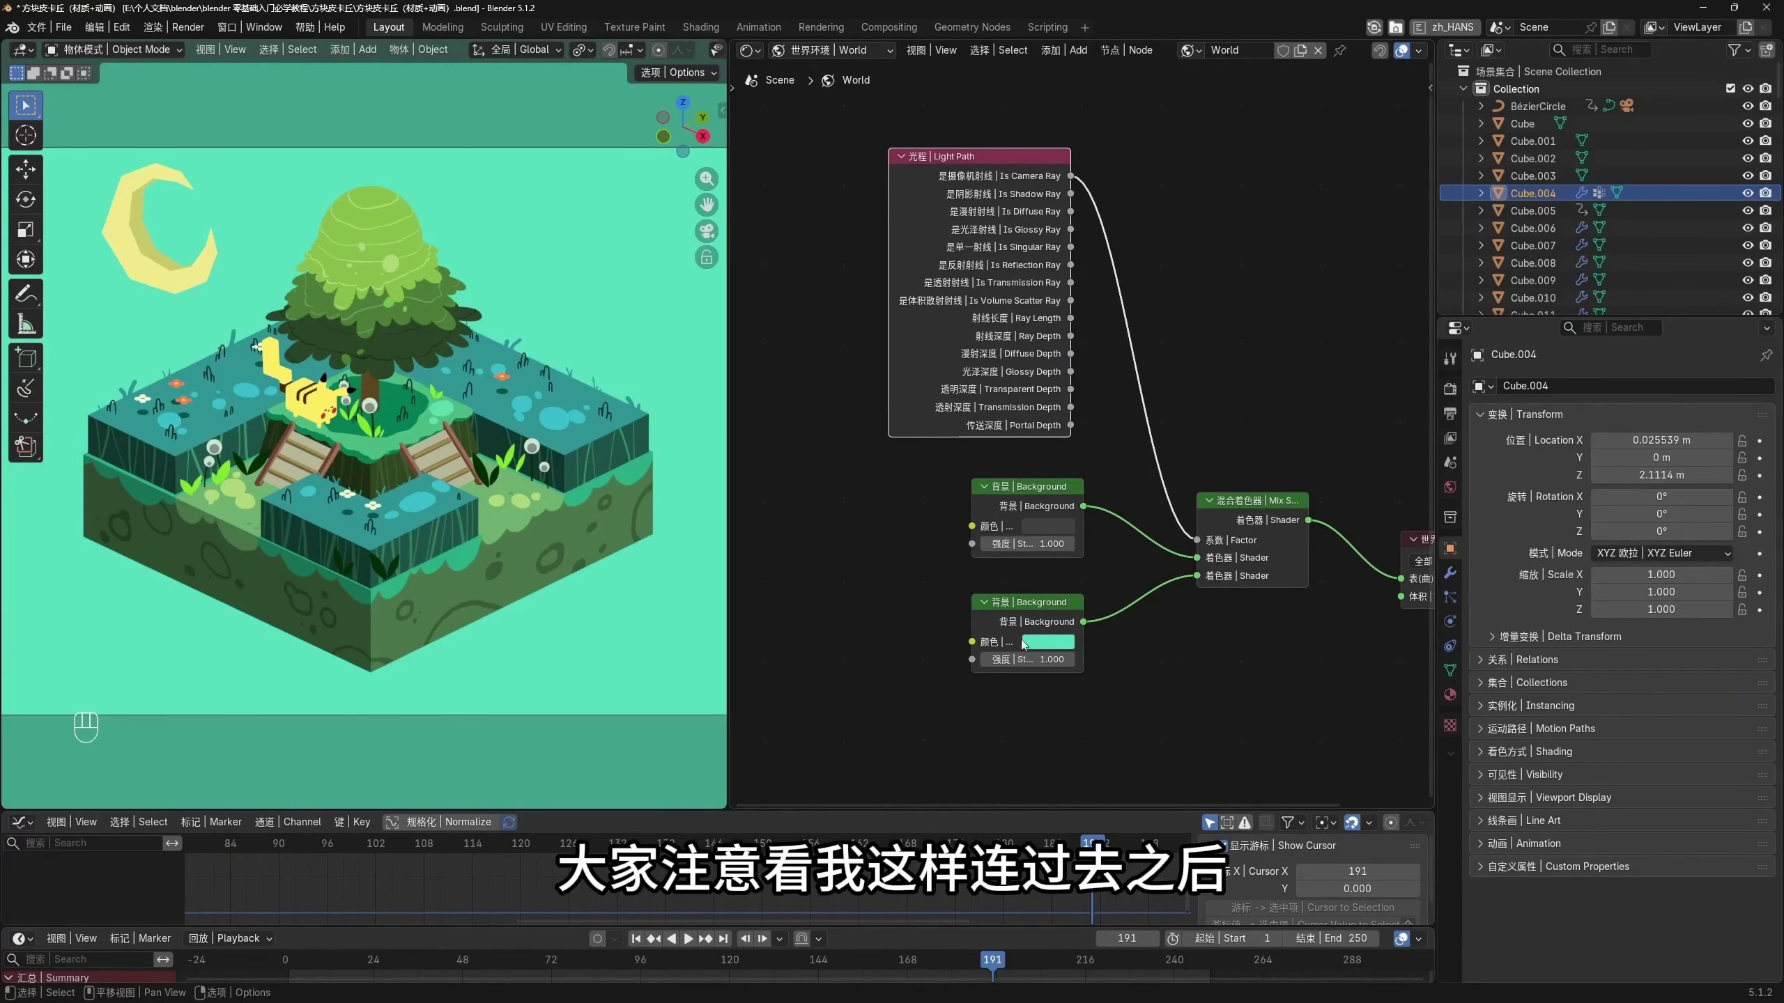
Try other colours on the lower Background node and a darker value on the upper one to compare their effects
{"action": "left_click", "coordinate": [1062, 645]}
{"action": "left_click_drag", "start_coordinate": [1097, 425], "coordinate": [1143, 425]}
{"action": "key", "text": "Escape"}
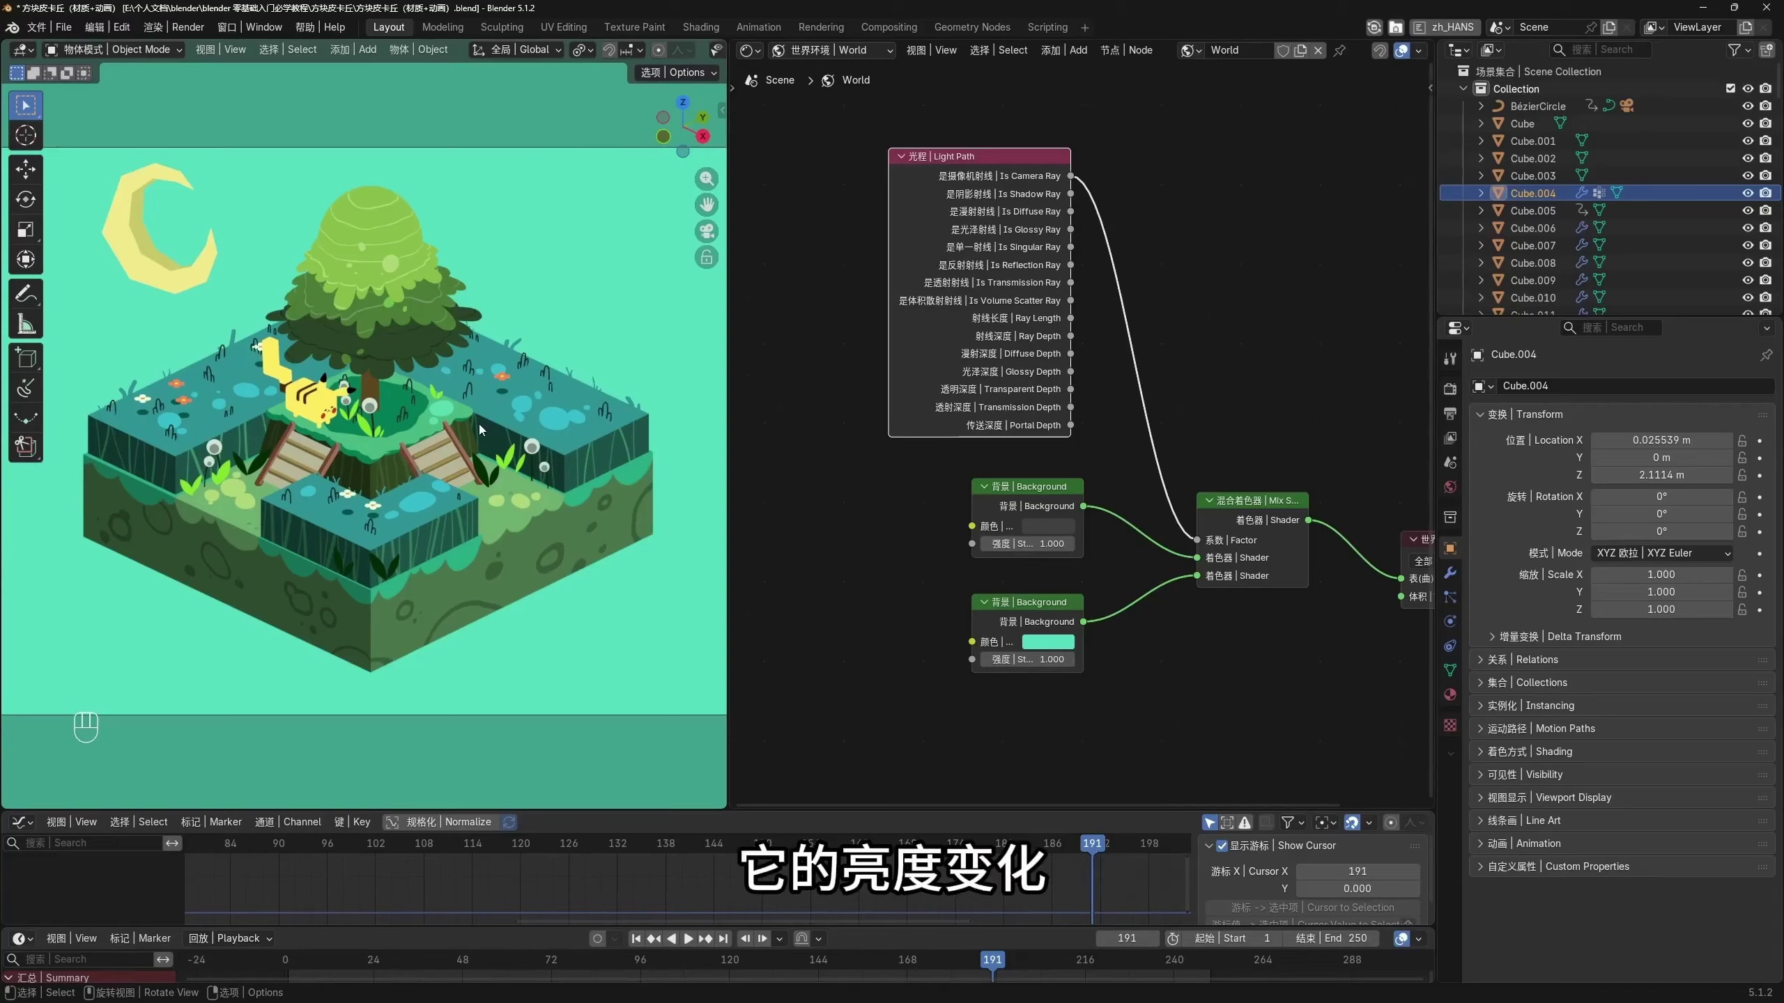
{"action": "left_click", "coordinate": [1050, 527]}
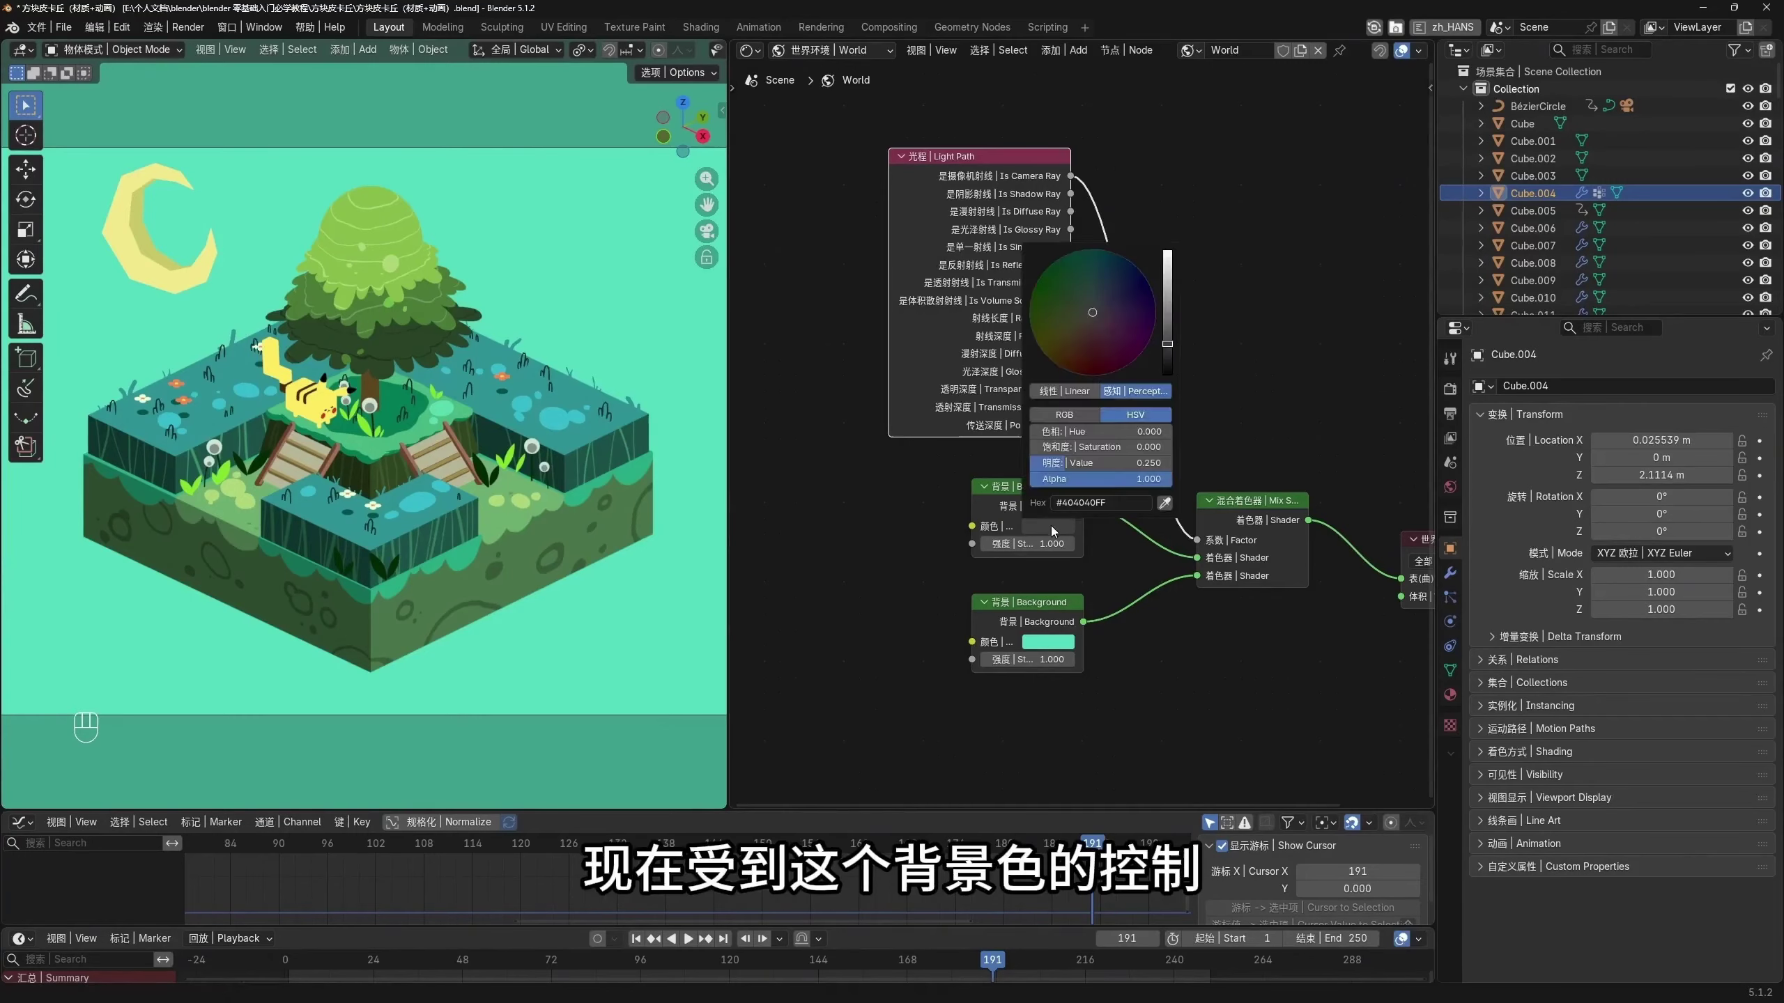
{"action": "left_click_drag", "start_coordinate": [1164, 339], "coordinate": [1164, 378]}
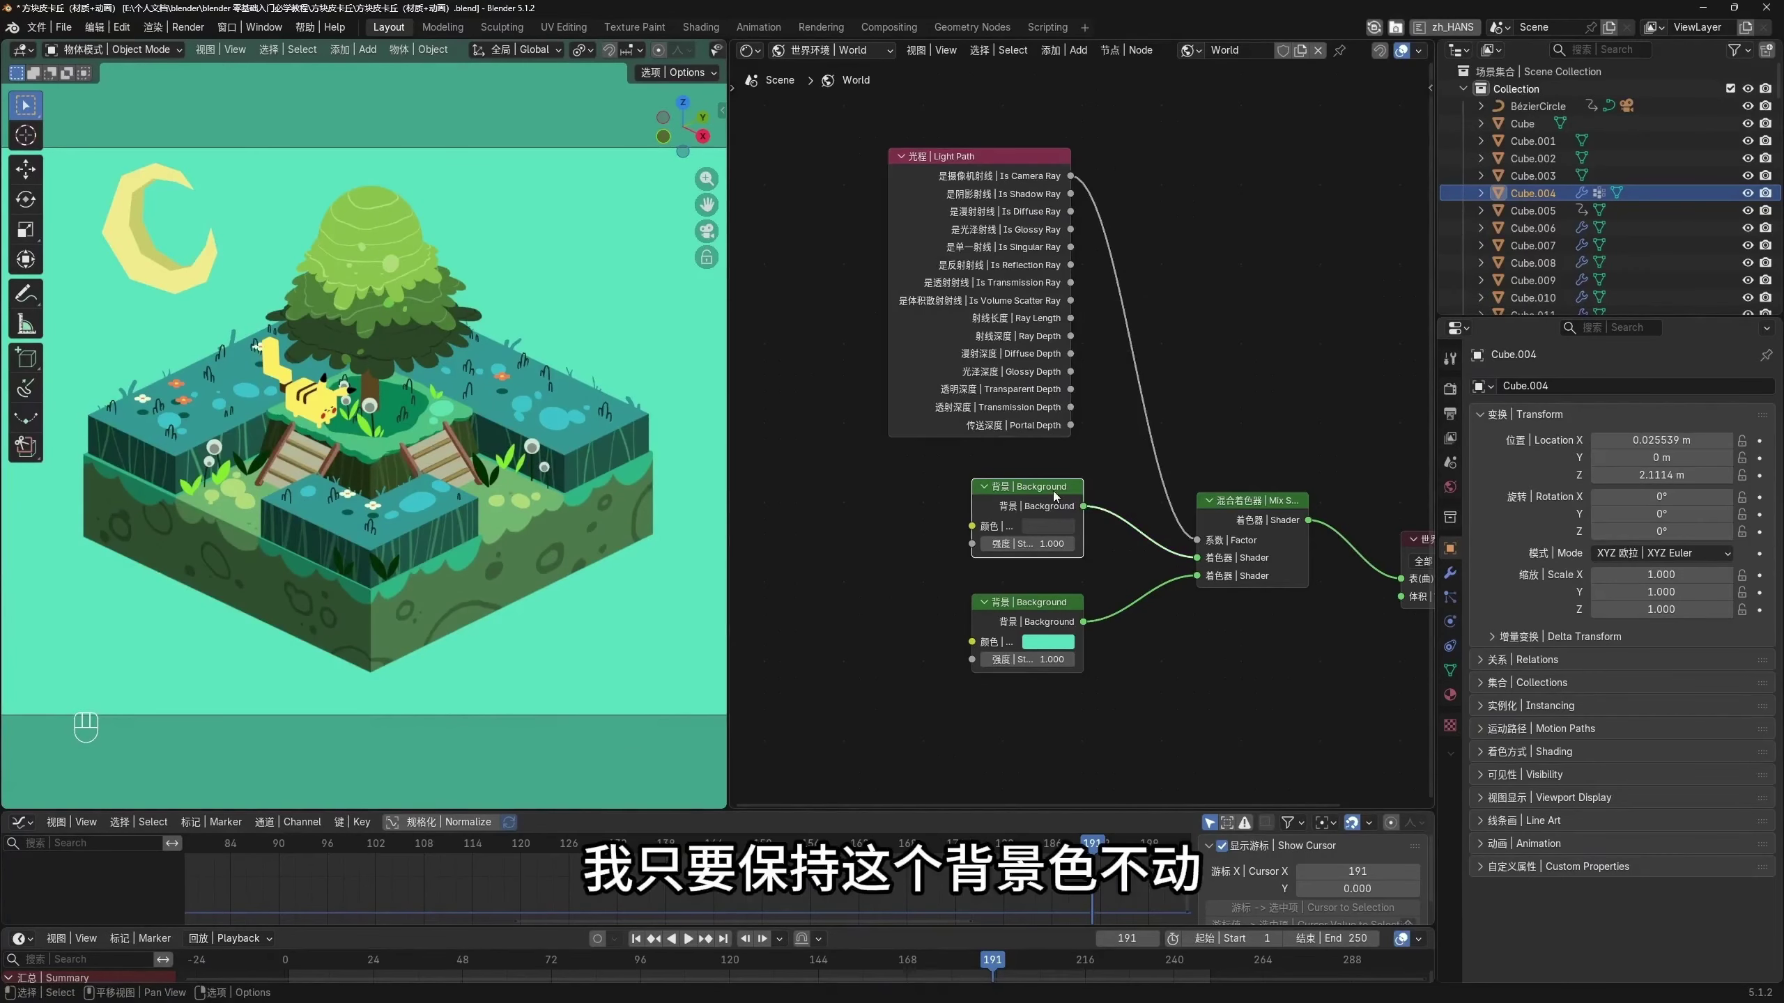
Set the lower Background node's colour to a very dark green, #012717
{"action": "left_click", "coordinate": [1048, 642]}
{"action": "left_click", "coordinate": [1112, 425]}
{"action": "mouse_move", "coordinate": [1111, 425]}
{"action": "left_mouse_down"}
{"action": "mouse_move", "coordinate": [1069, 421]}
{"action": "mouse_move", "coordinate": [1087, 406]}
{"action": "mouse_move", "coordinate": [1110, 445]}
{"action": "mouse_move", "coordinate": [1062, 413]}
{"action": "mouse_move", "coordinate": [1052, 427]}
{"action": "mouse_move", "coordinate": [1080, 423]}
{"action": "mouse_move", "coordinate": [1066, 396]}
{"action": "mouse_move", "coordinate": [1126, 392]}
{"action": "mouse_move", "coordinate": [1073, 394]}
{"action": "mouse_move", "coordinate": [1167, 443]}
{"action": "mouse_move", "coordinate": [1167, 476]}
{"action": "left_mouse_up"}
{"action": "left_click_drag", "start_coordinate": [1073, 394], "coordinate": [1066, 371]}
{"action": "left_click_drag", "start_coordinate": [1166, 475], "coordinate": [1167, 473]}
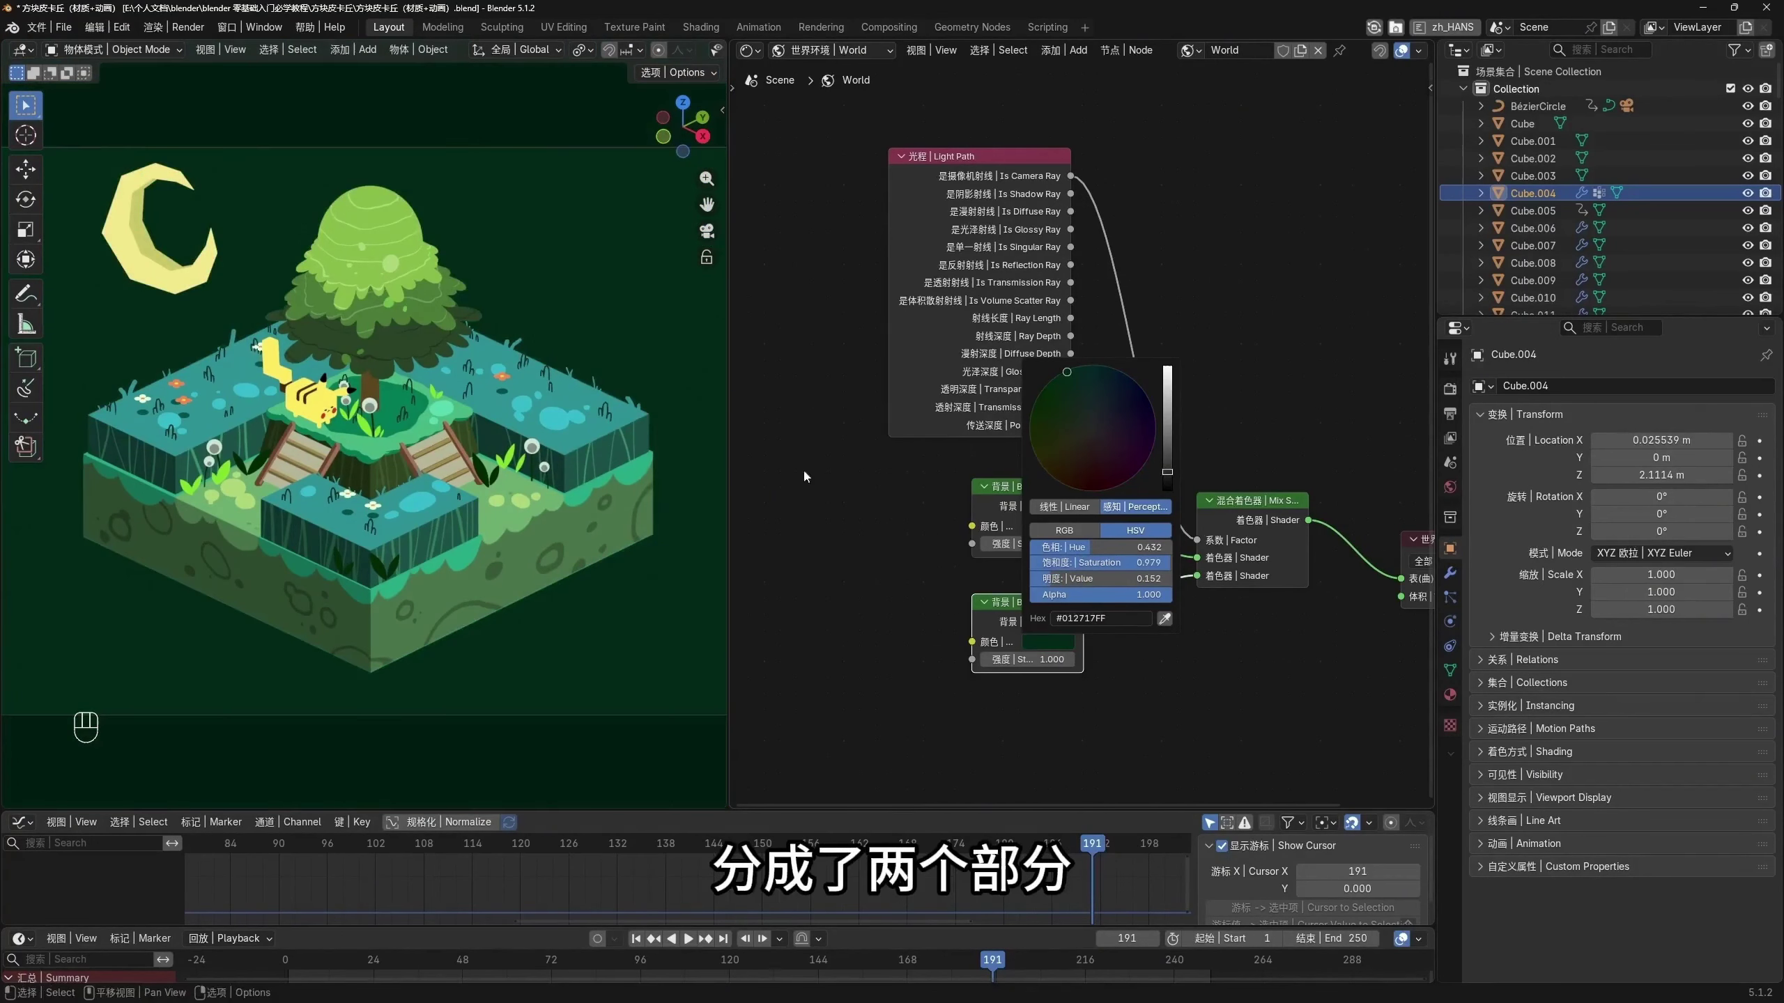
Change the lower Background node's colour to a dark teal with hue 0.509 and saturation 0.594, viewing the whole camera frame
{"action": "key", "text": "KP_0"}
{"action": "left_click", "coordinate": [1048, 642]}
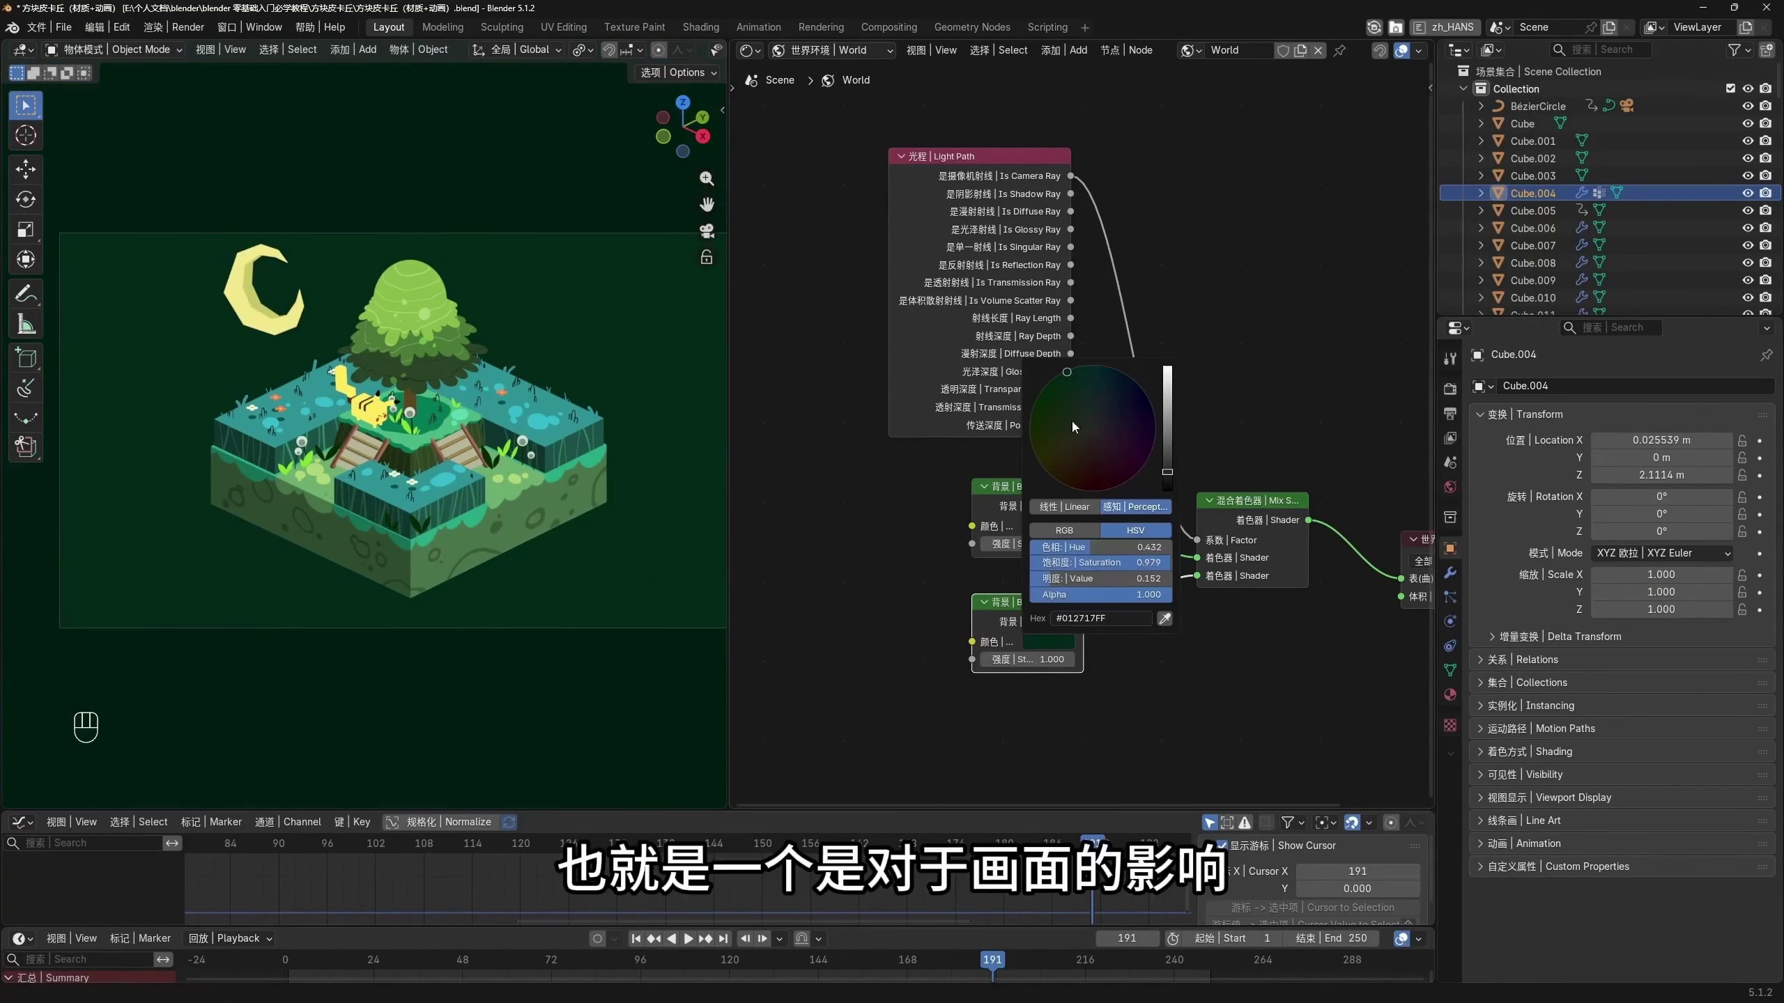
{"action": "mouse_move", "coordinate": [1167, 472]}
{"action": "left_mouse_down"}
{"action": "mouse_move", "coordinate": [1167, 366]}
{"action": "mouse_move", "coordinate": [1167, 491]}
{"action": "mouse_move", "coordinate": [1167, 452]}
{"action": "left_mouse_up"}
{"action": "mouse_move", "coordinate": [1099, 395]}
{"action": "left_mouse_down"}
{"action": "mouse_move", "coordinate": [1118, 455]}
{"action": "mouse_move", "coordinate": [1069, 402]}
{"action": "mouse_move", "coordinate": [1120, 415]}
{"action": "mouse_move", "coordinate": [1094, 390]}
{"action": "left_mouse_up"}
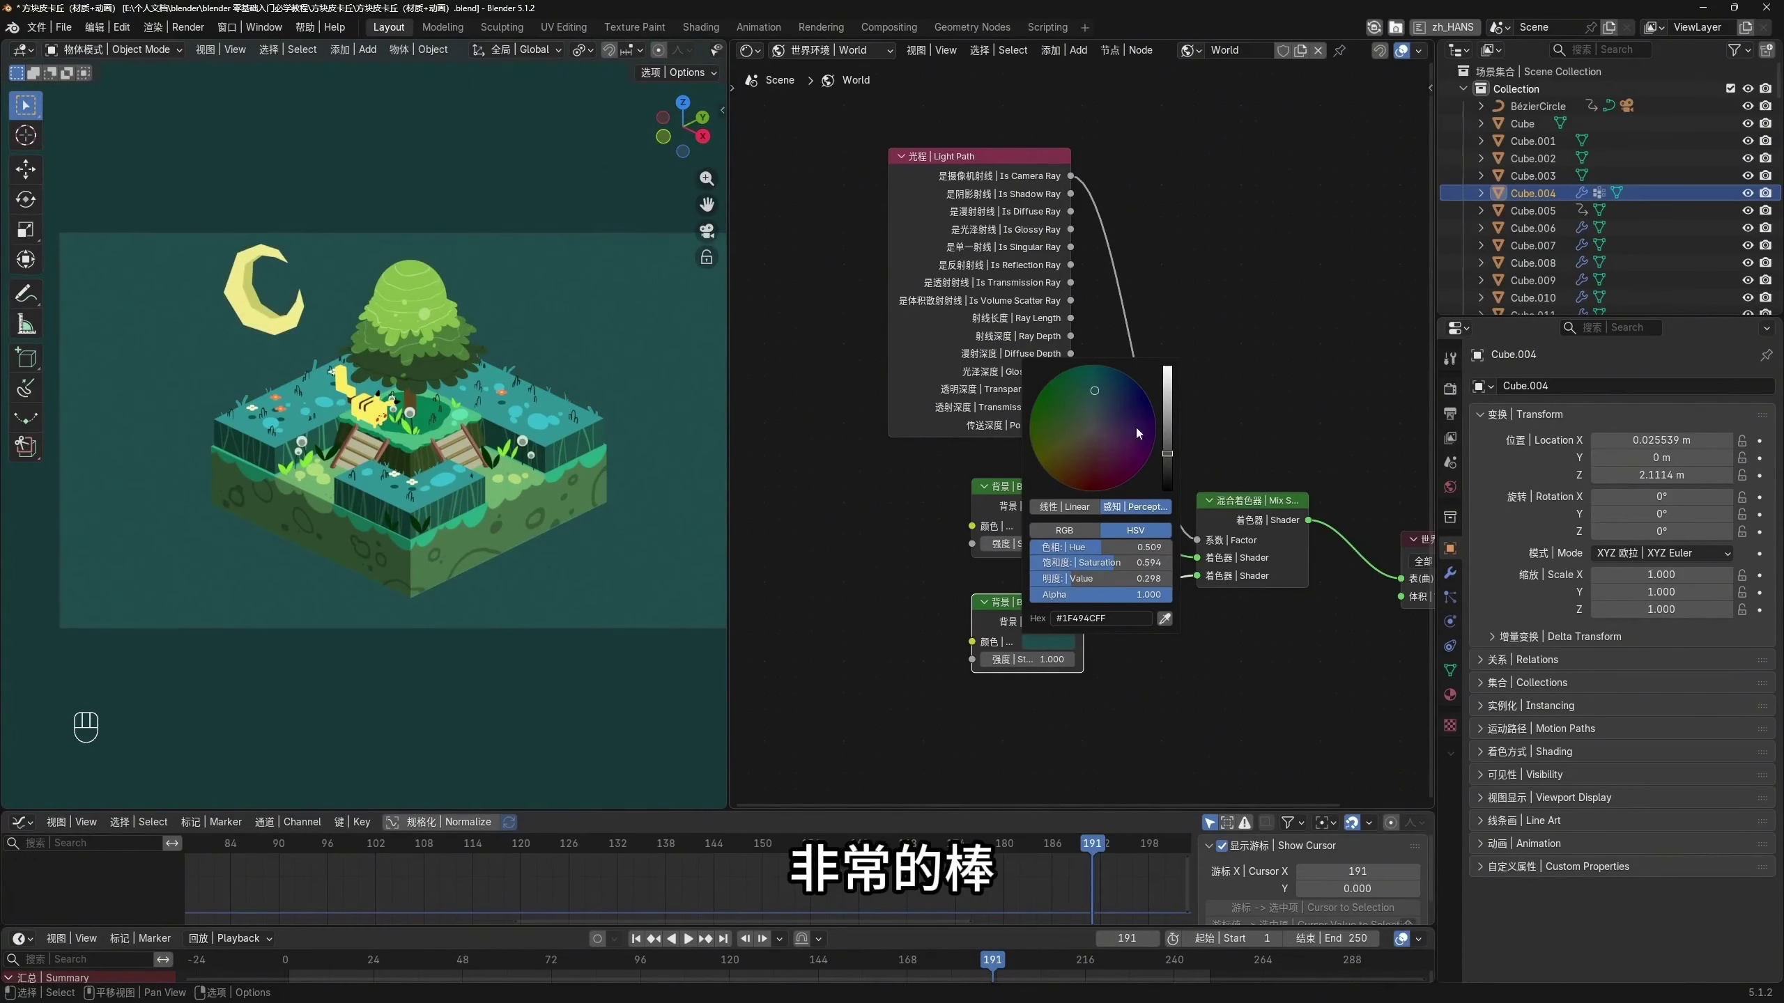
{"action": "left_click_drag", "start_coordinate": [1168, 454], "coordinate": [1167, 462]}
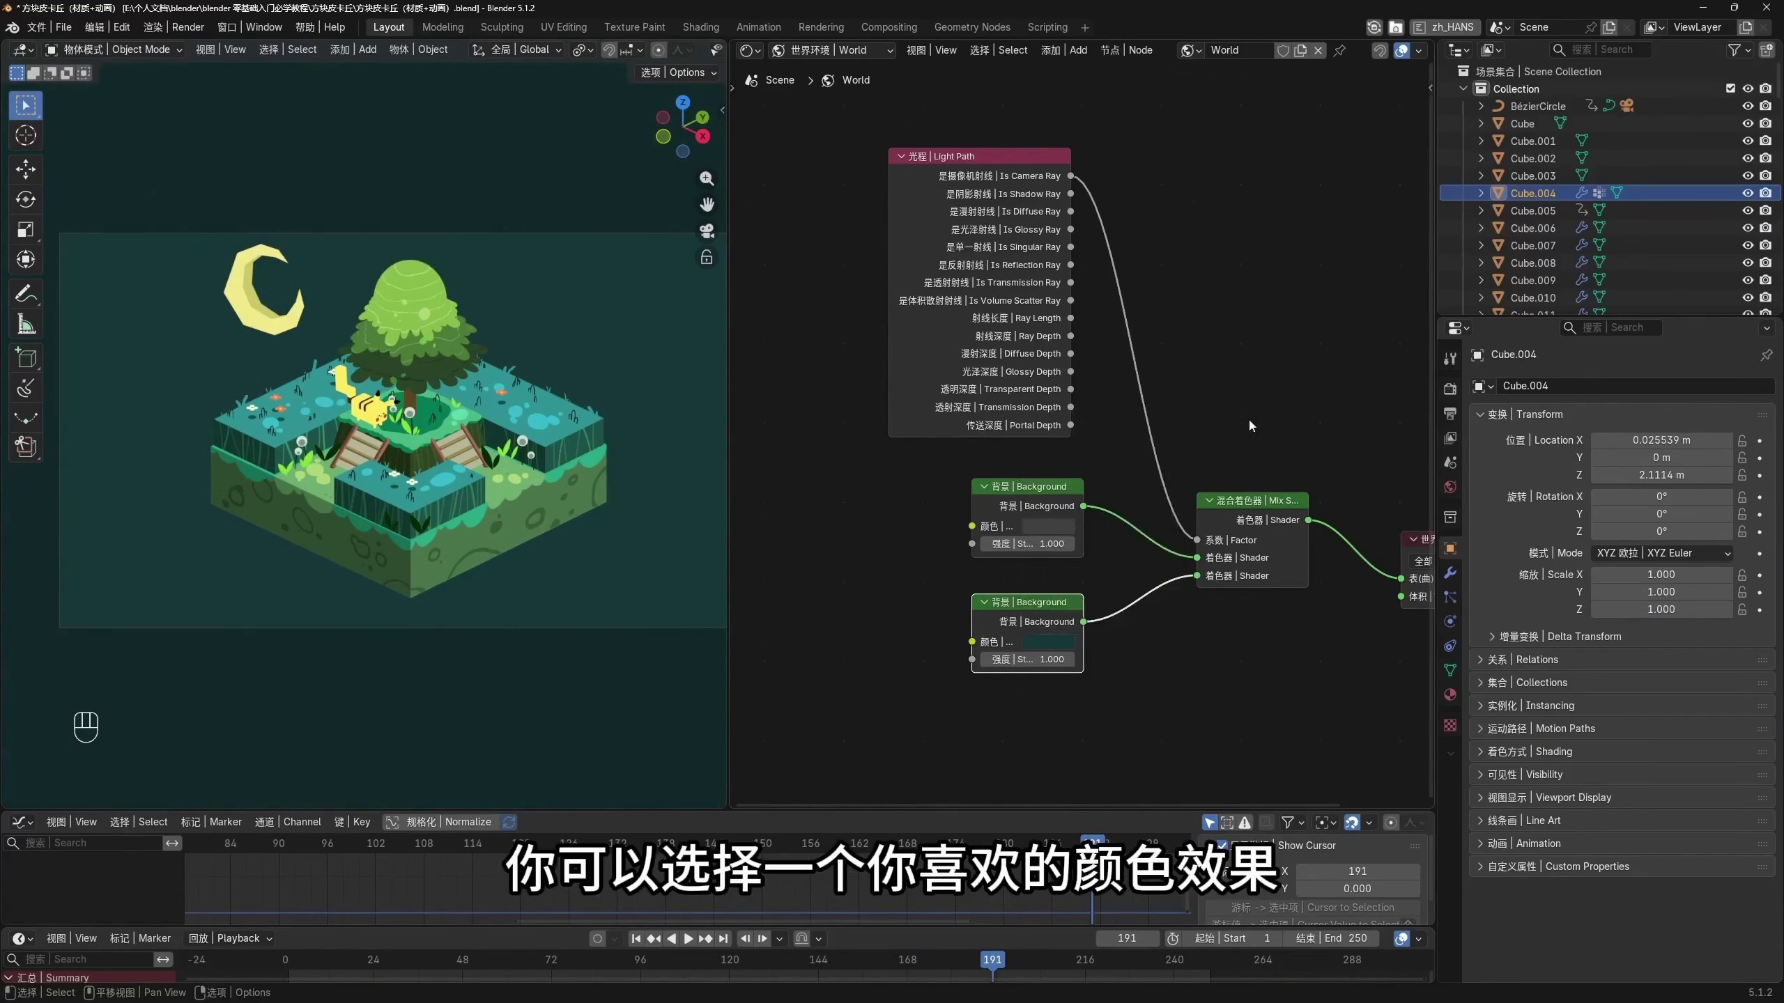
Examine the scene against its new background and the Light Path node's Is Camera Ray output in the World node setup
{"action": "scroll", "coordinate": [1101, 564], "scroll_direction": "up", "scroll_amount": 3}
{"action": "scroll", "coordinate": [1055, 629], "scroll_direction": "down", "scroll_amount": 3}
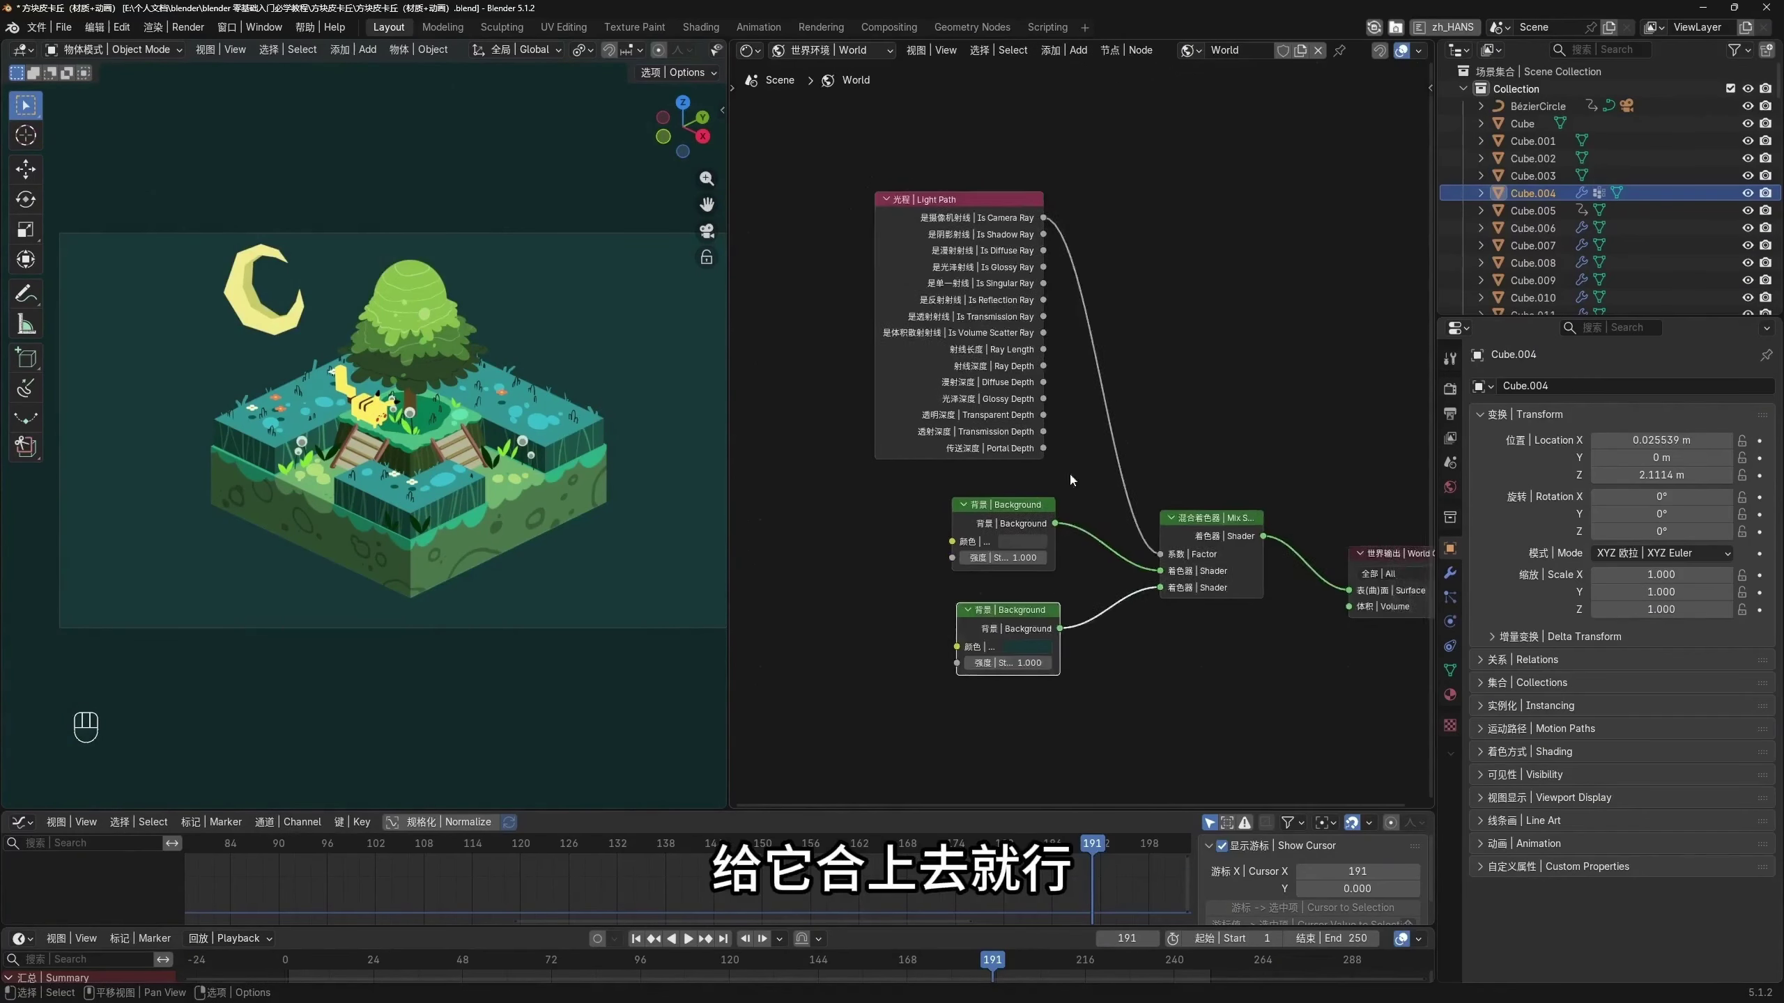
{"action": "left_click_drag", "start_coordinate": [981, 516], "coordinate": [985, 516]}
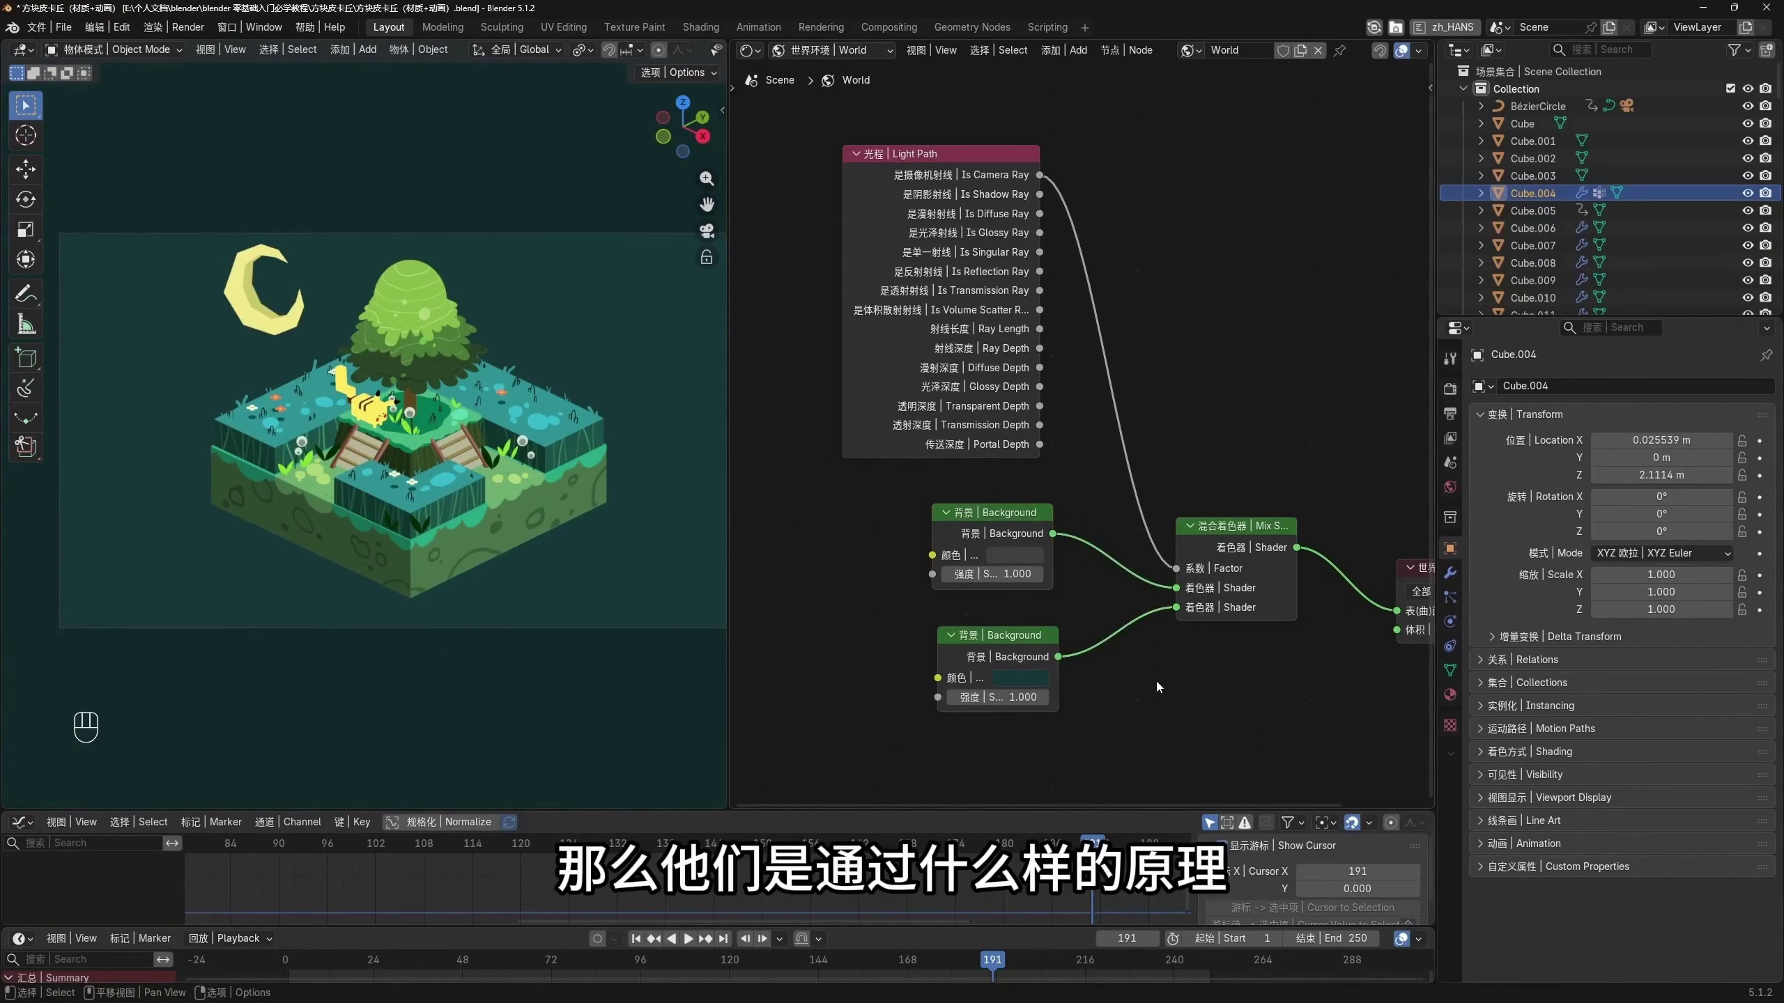
{"action": "scroll", "coordinate": [460, 478], "scroll_direction": "up", "scroll_amount": 3}
{"action": "middle_click_drag", "start_coordinate": [465, 480], "coordinate": [464, 481], "text": "shift"}
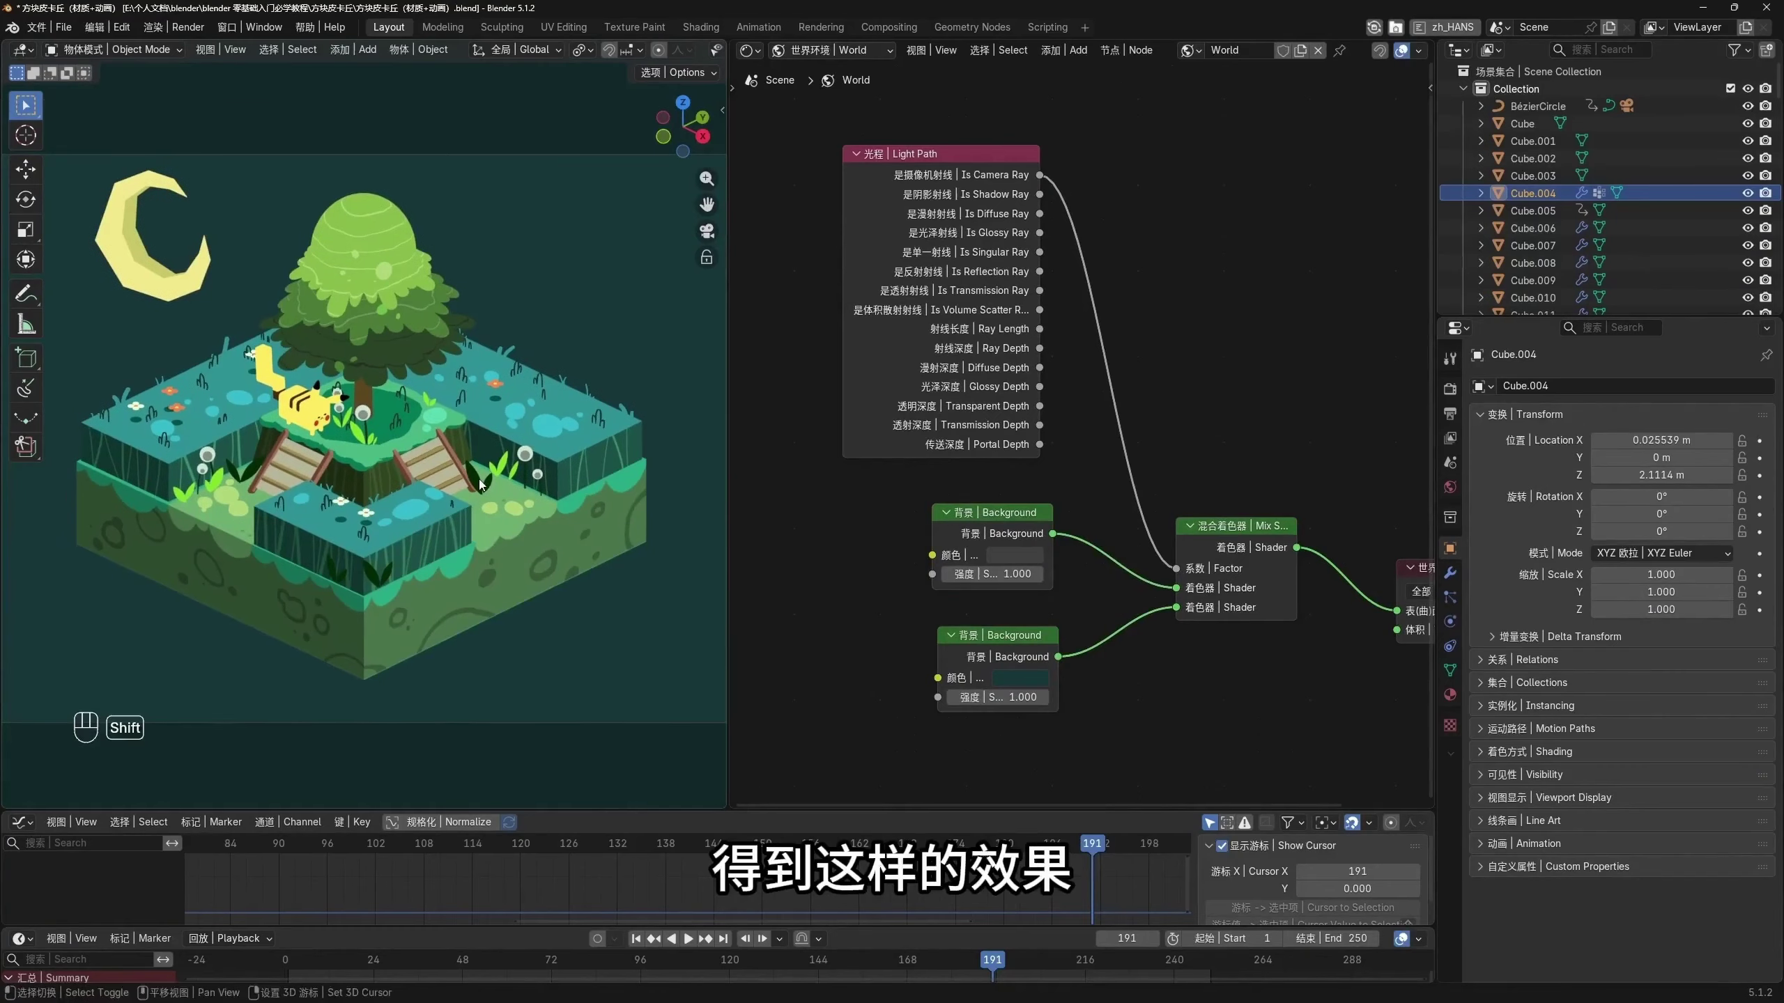
{"action": "middle_click_drag", "start_coordinate": [1246, 375], "coordinate": [1225, 399]}
{"action": "left_click", "coordinate": [1225, 399]}
{"action": "left_click", "coordinate": [888, 181]}
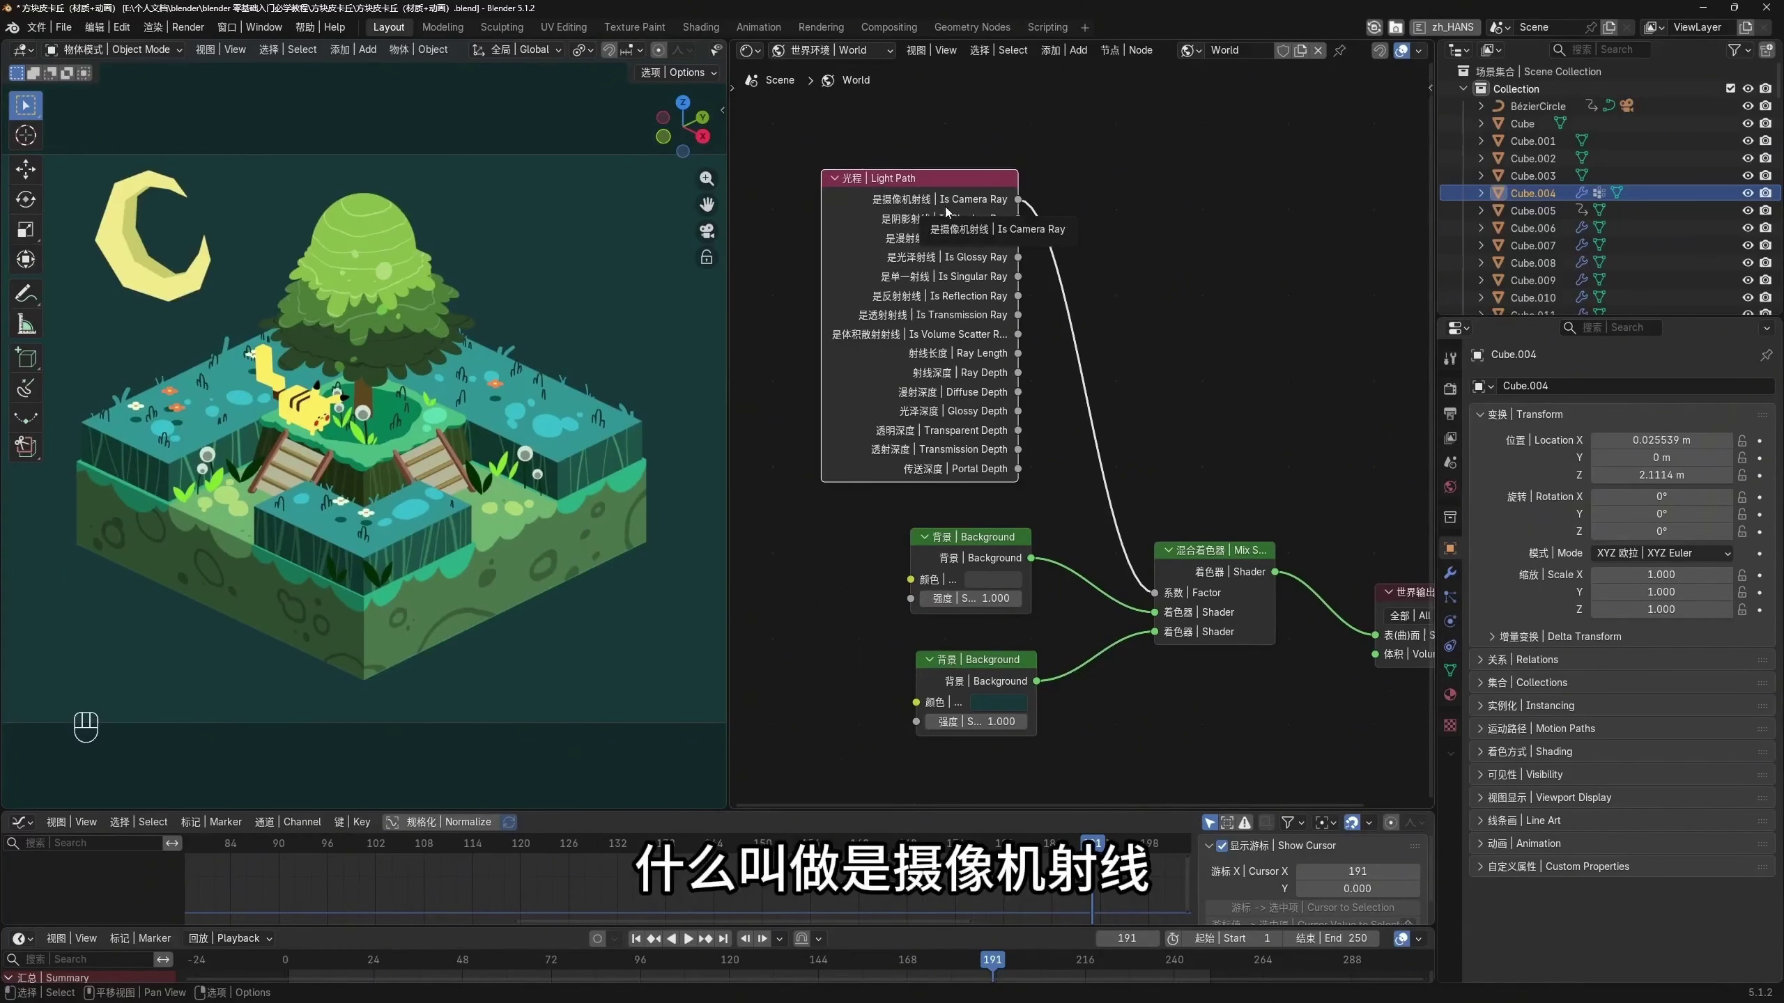
Widen the Shader Editor, leave empty space beside the World nodes, and show the editor's tools for annotating
{"action": "scroll", "coordinate": [921, 322], "scroll_direction": "down", "scroll_amount": 3}
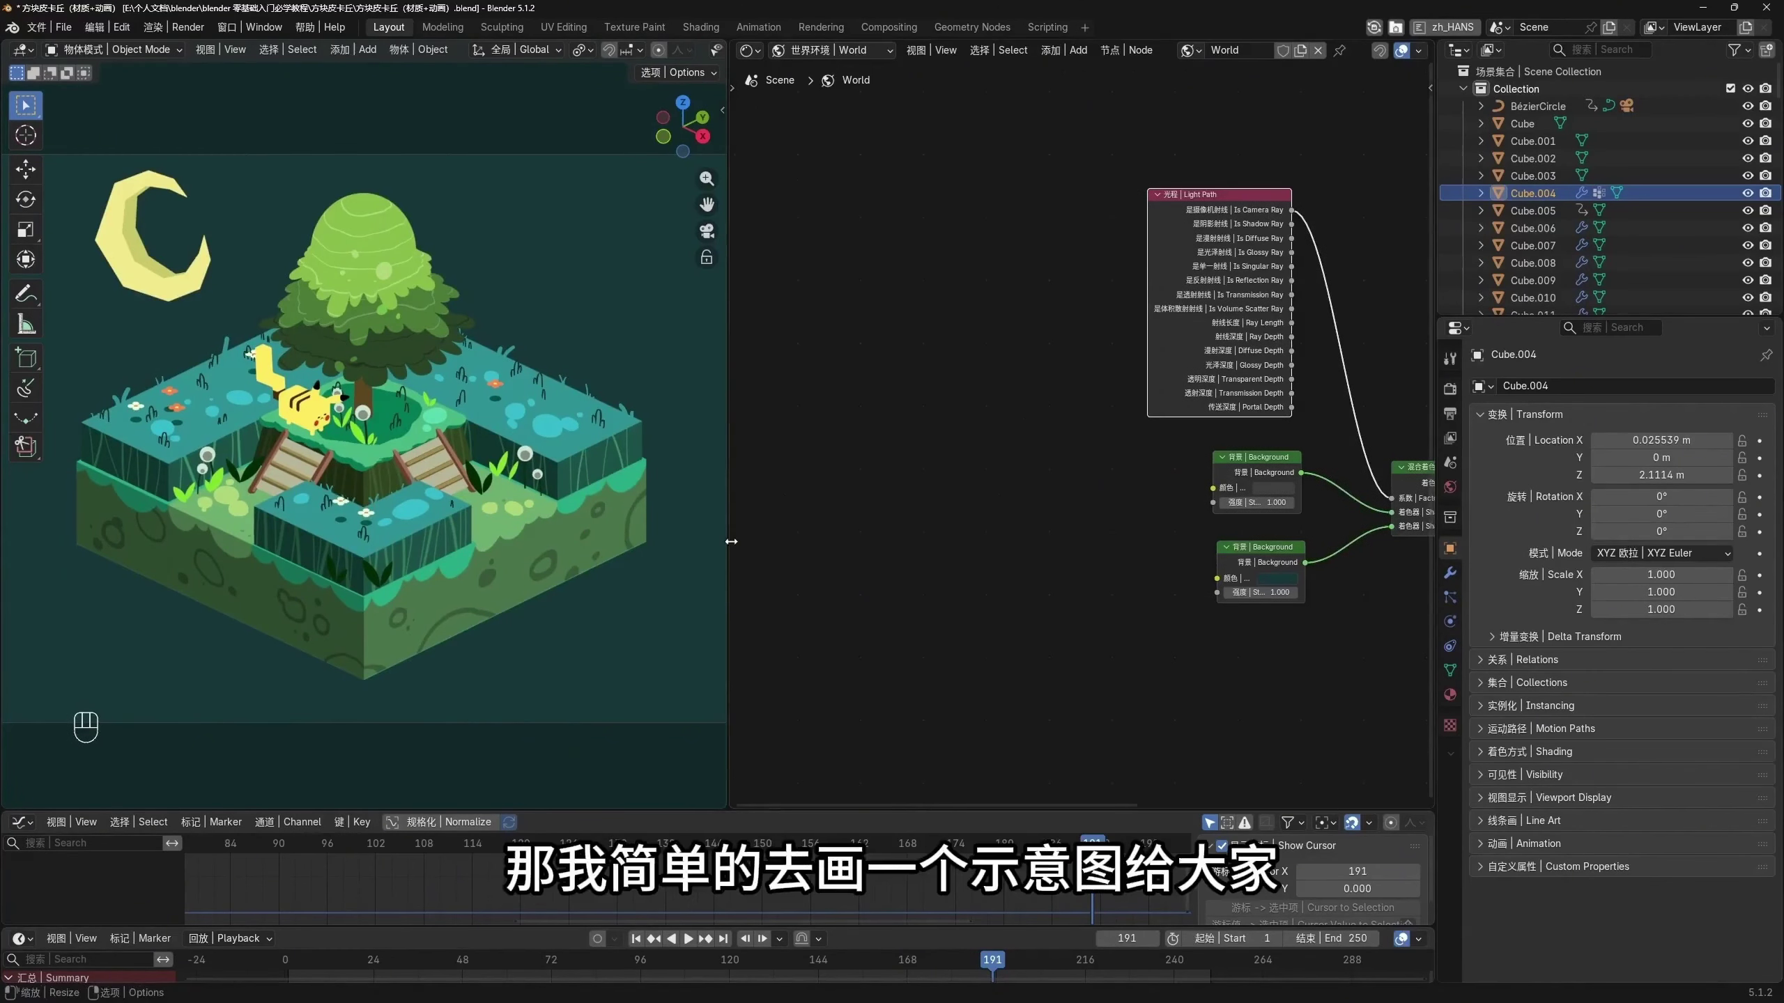
{"action": "left_click_drag", "start_coordinate": [730, 538], "coordinate": [535, 538]}
{"action": "key", "text": "t"}
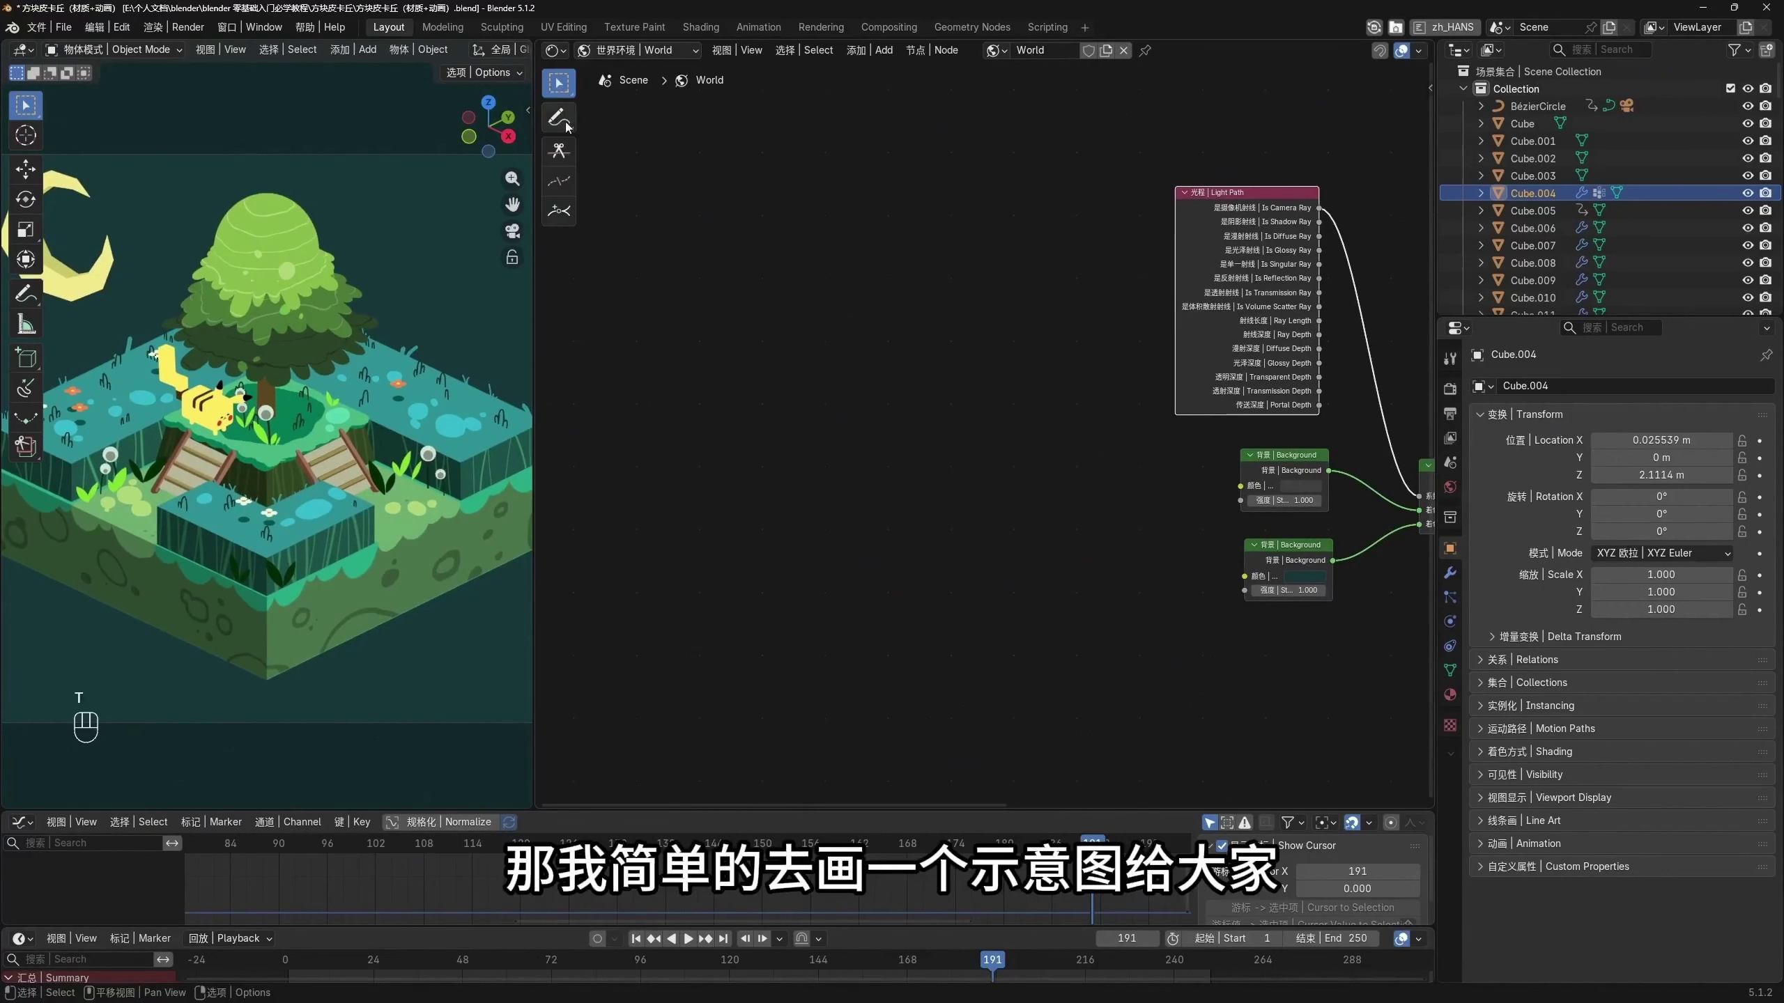
Sketch a simple video camera symbol with the Annotate tool in the empty space beside the World nodes
{"action": "scroll", "coordinate": [915, 439], "scroll_direction": "down", "scroll_amount": 2, "text": "shift"}
{"action": "scroll", "coordinate": [915, 438], "scroll_direction": "left", "scroll_amount": 3, "text": "shift"}
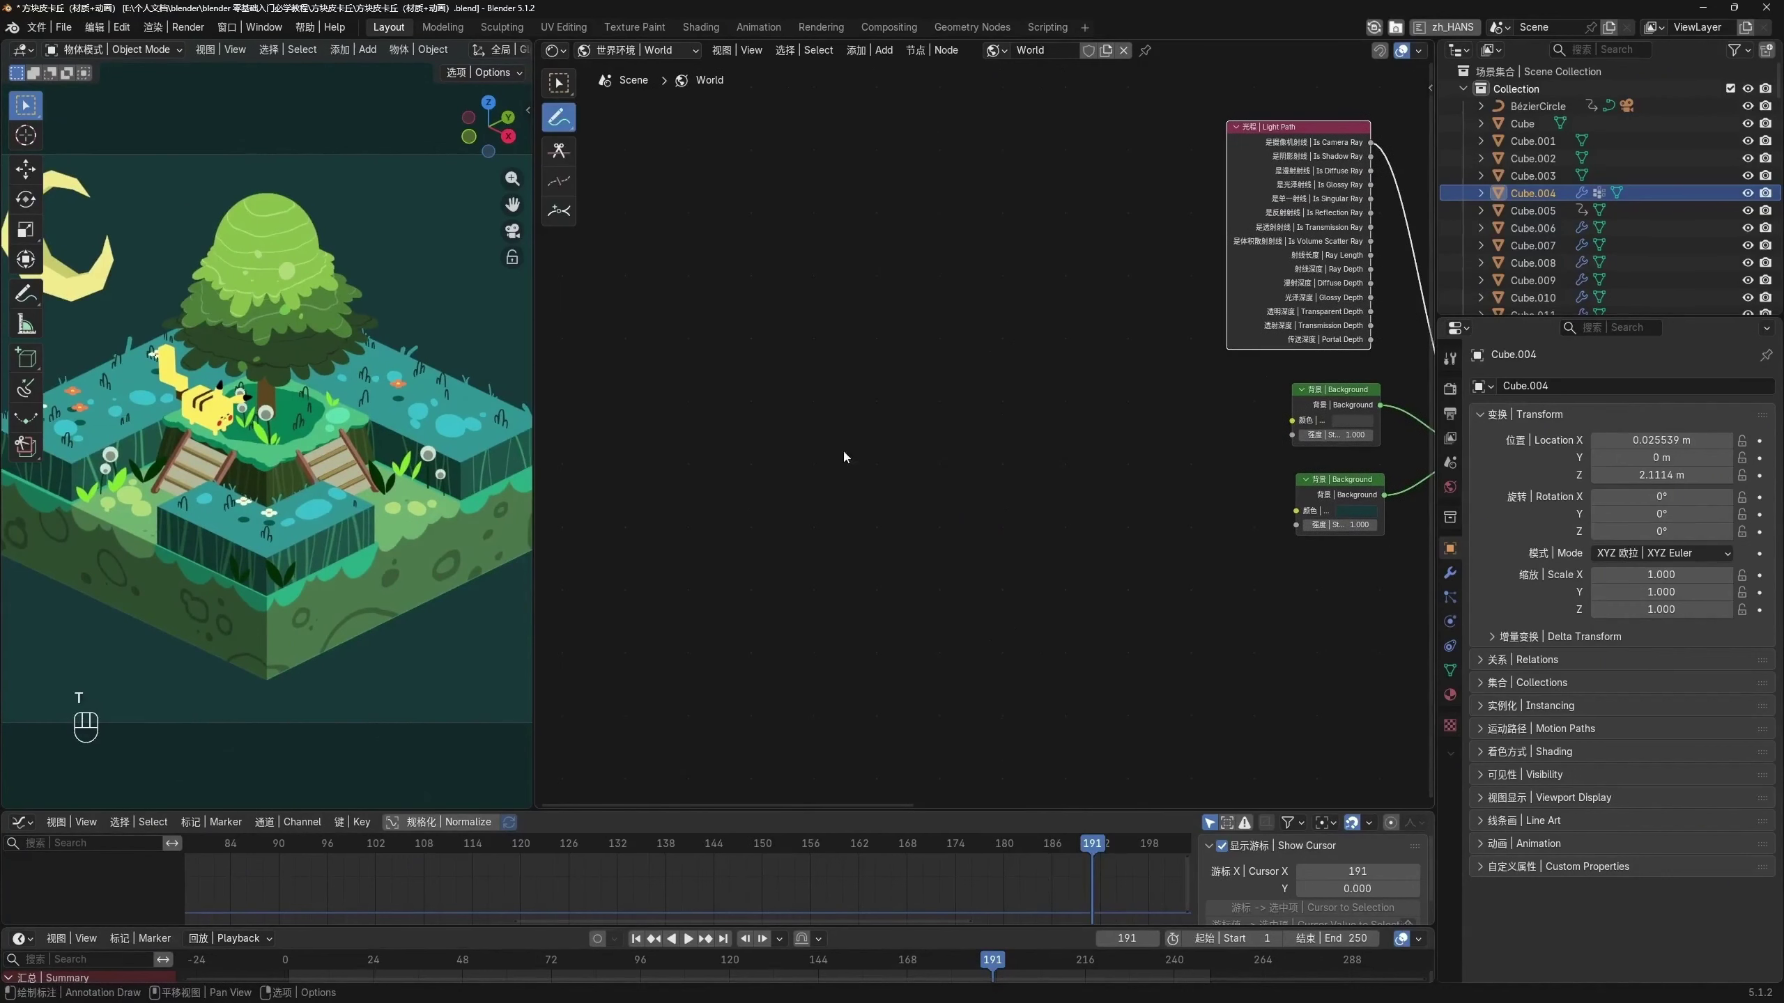
{"action": "mouse_move", "coordinate": [844, 650]}
{"action": "left_mouse_down"}
{"action": "mouse_move", "coordinate": [880, 594]}
{"action": "mouse_move", "coordinate": [882, 618]}
{"action": "mouse_move", "coordinate": [878, 641]}
{"action": "mouse_move", "coordinate": [851, 595]}
{"action": "left_mouse_up"}
{"action": "middle_click_drag", "start_coordinate": [856, 557], "coordinate": [824, 584]}
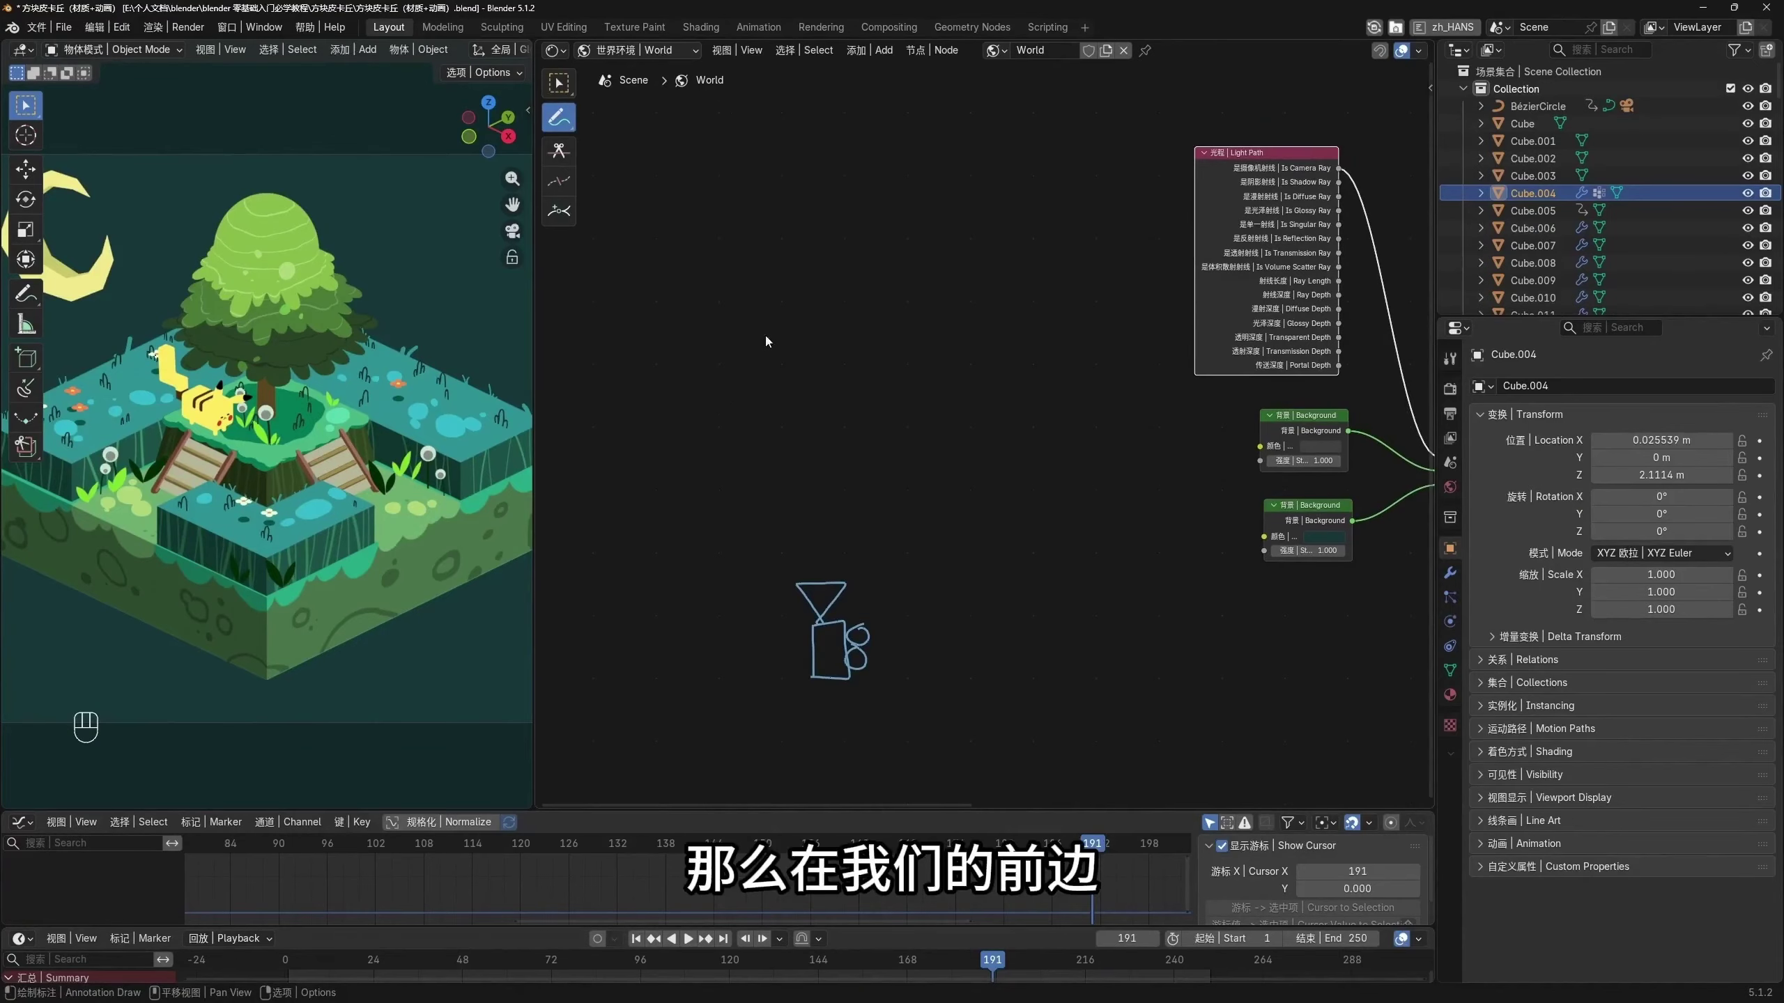
Draw a heart in front of the sketched camera as the foreground object and a wavy background line behind it
{"action": "mouse_move", "coordinate": [811, 343]}
{"action": "left_mouse_down"}
{"action": "mouse_move", "coordinate": [772, 358]}
{"action": "mouse_move", "coordinate": [819, 421]}
{"action": "left_mouse_up"}
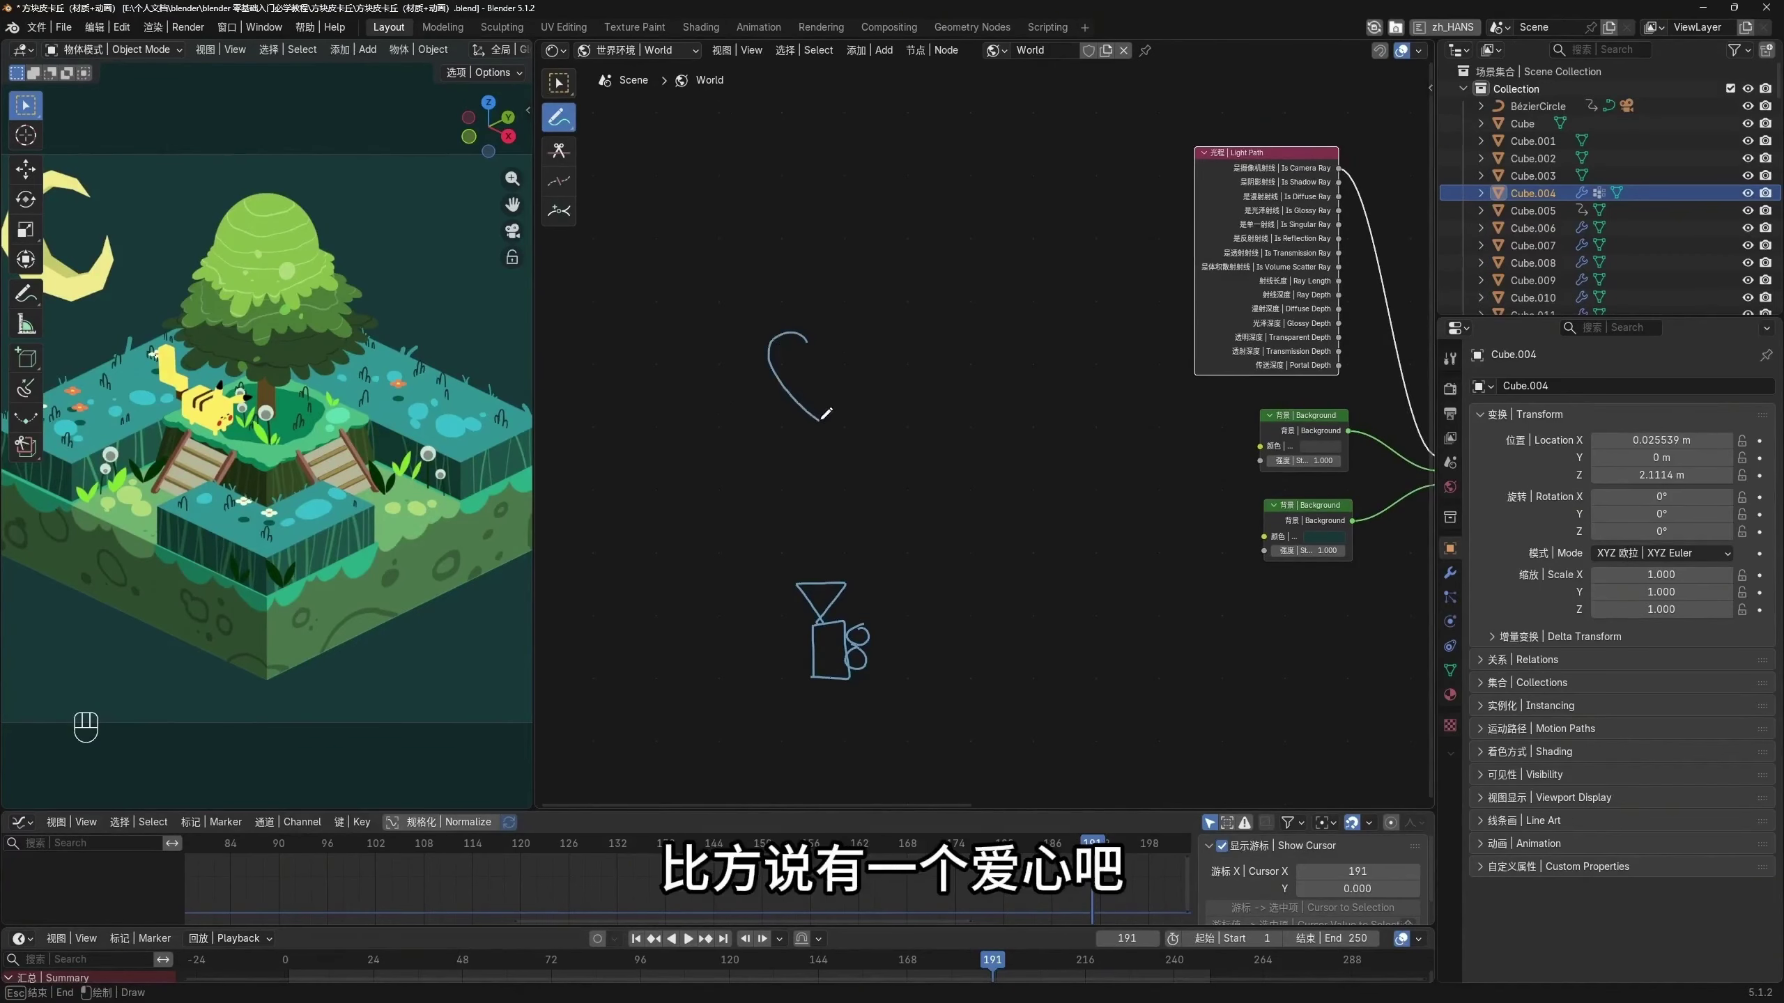
{"action": "middle_click_drag", "start_coordinate": [831, 417], "coordinate": [821, 485]}
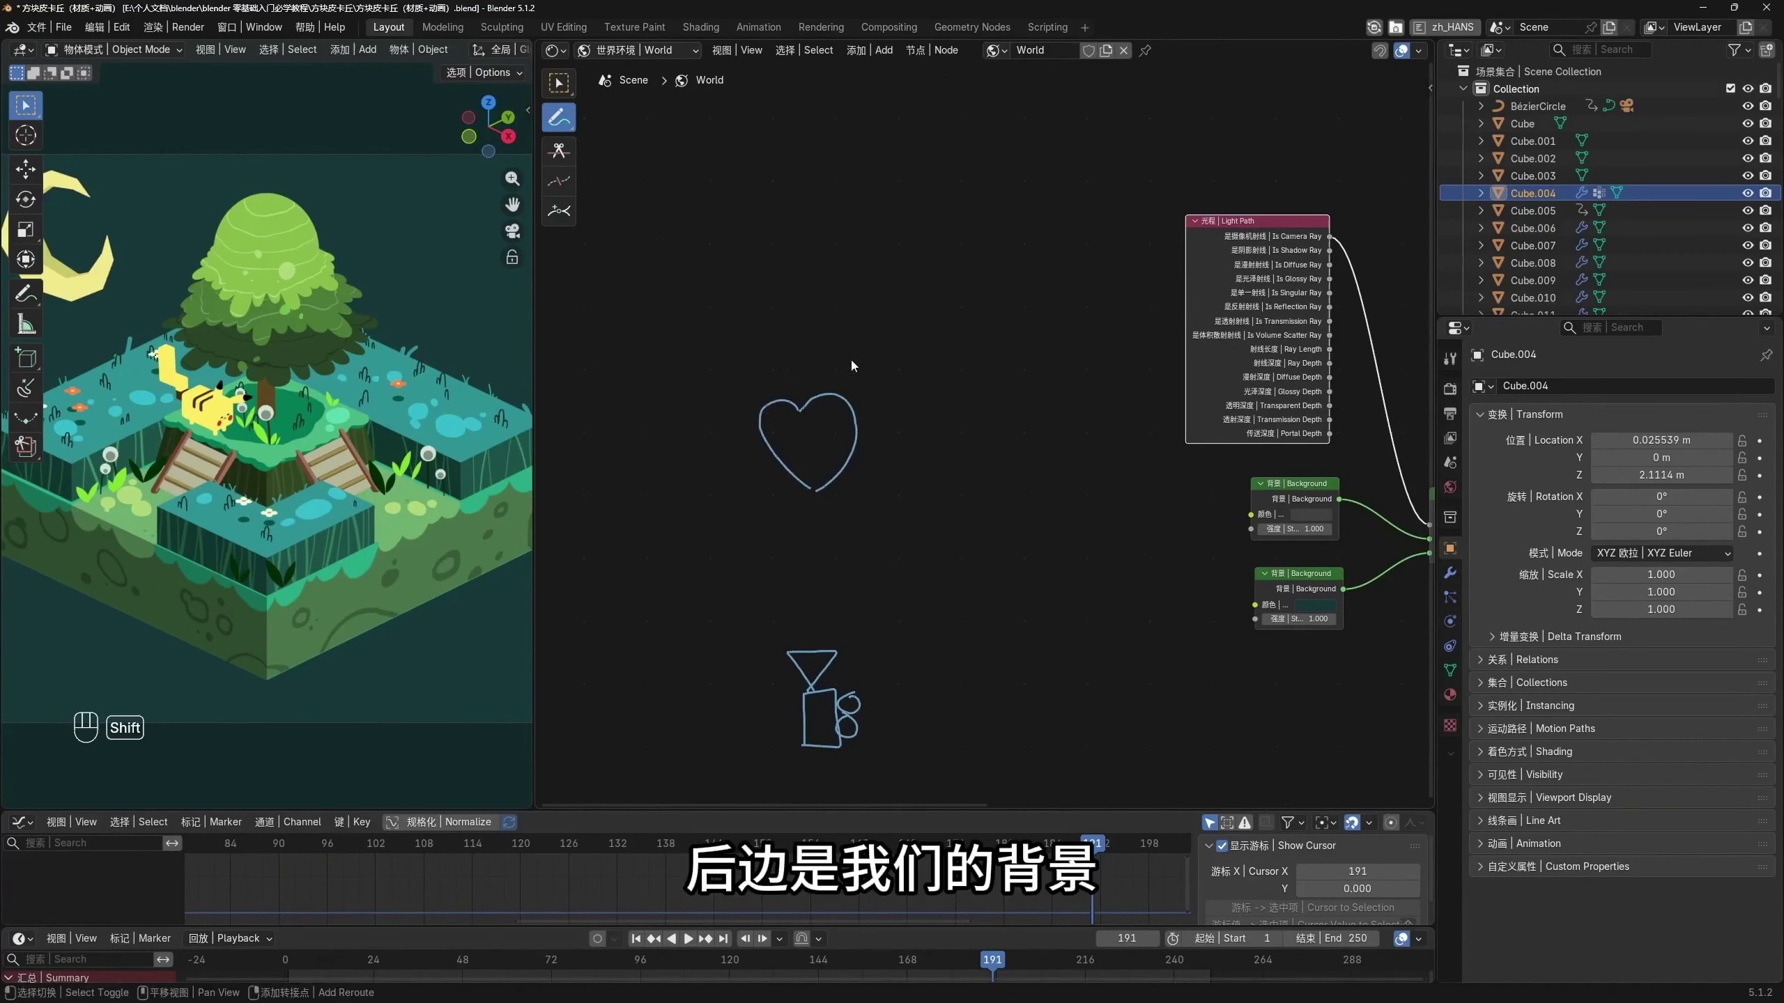
{"action": "left_click_drag", "start_coordinate": [609, 175], "coordinate": [662, 169]}
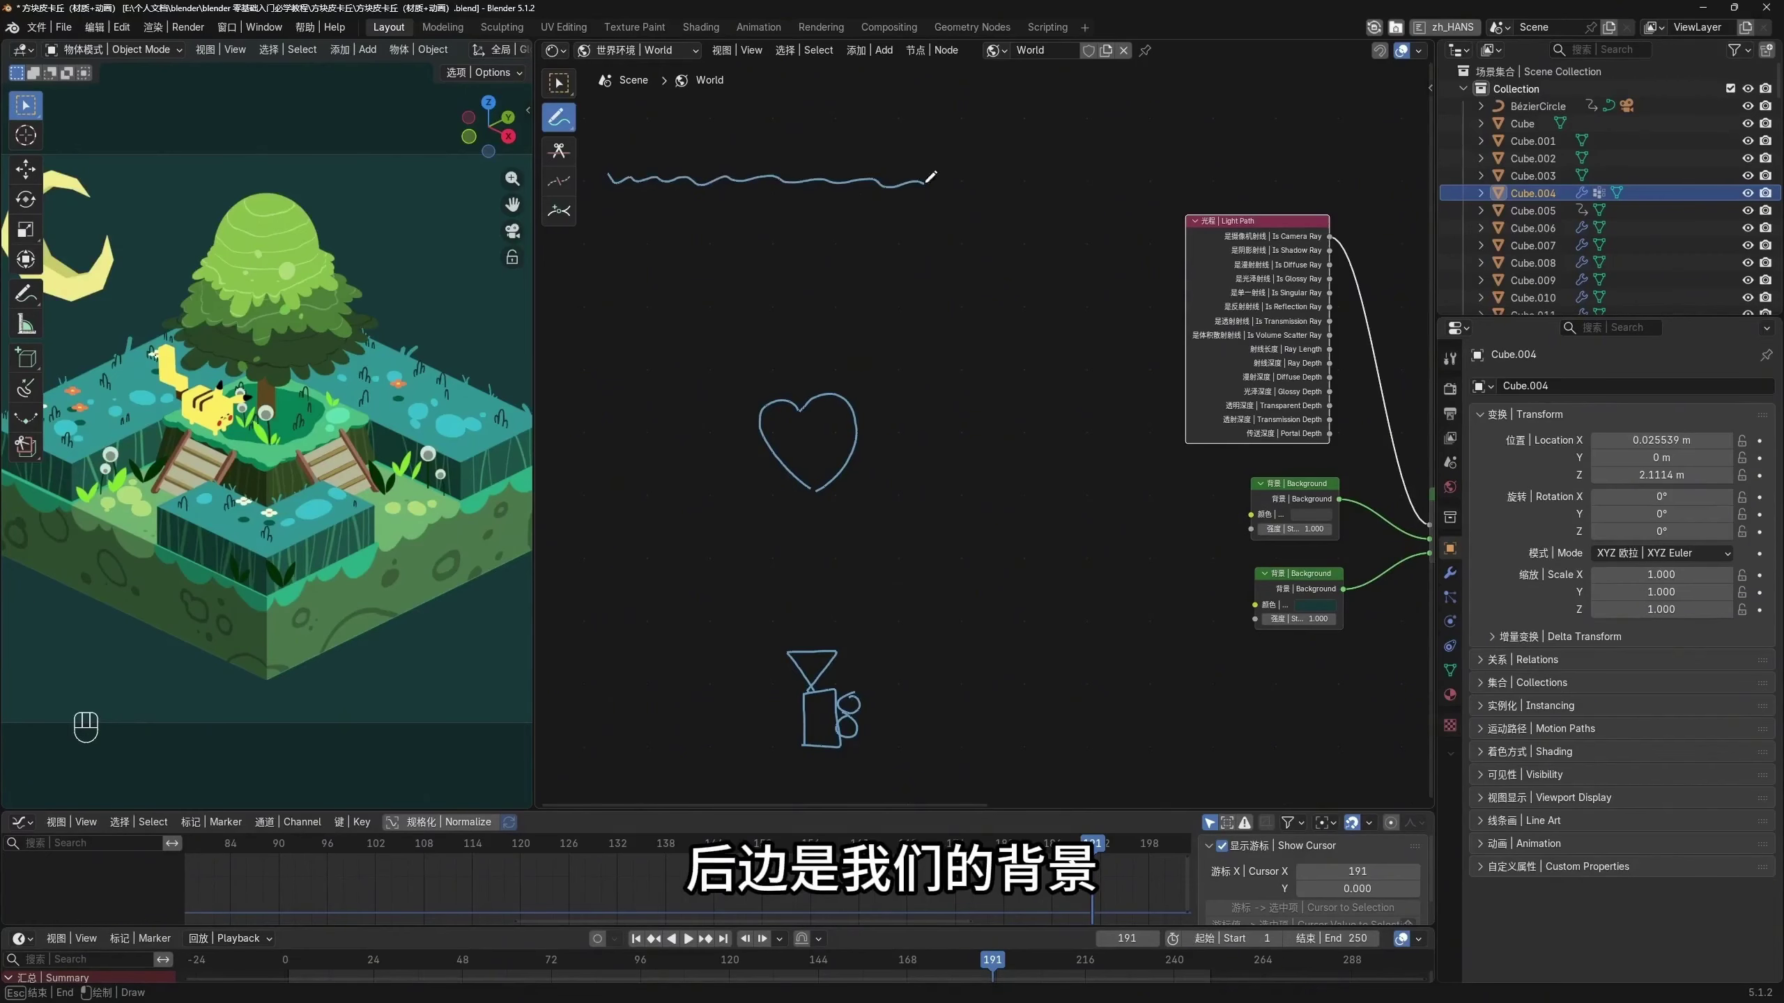
{"action": "left_click_drag", "start_coordinate": [930, 177], "coordinate": [1053, 182]}
{"action": "middle_click_drag", "start_coordinate": [823, 685], "coordinate": [822, 589]}
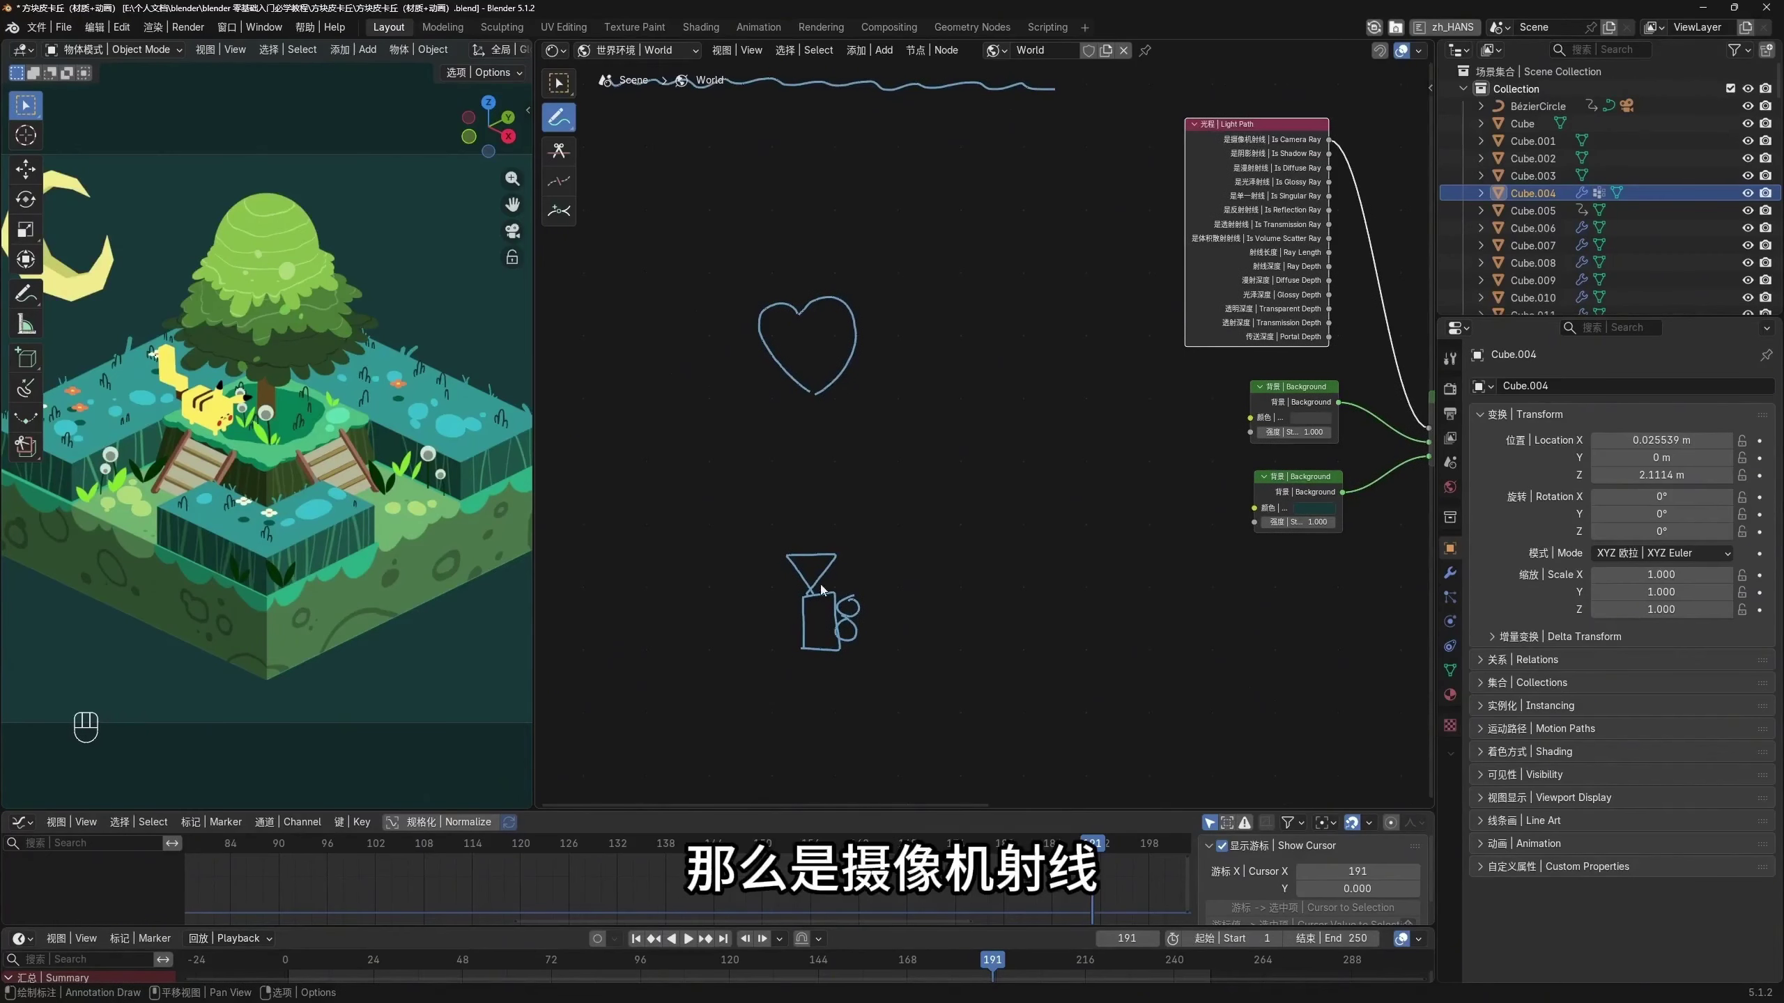
Draw one arrow from the camera to the heart and another past the heart to the wavy background line
{"action": "scroll", "coordinate": [924, 517], "scroll_direction": "up", "scroll_amount": 1}
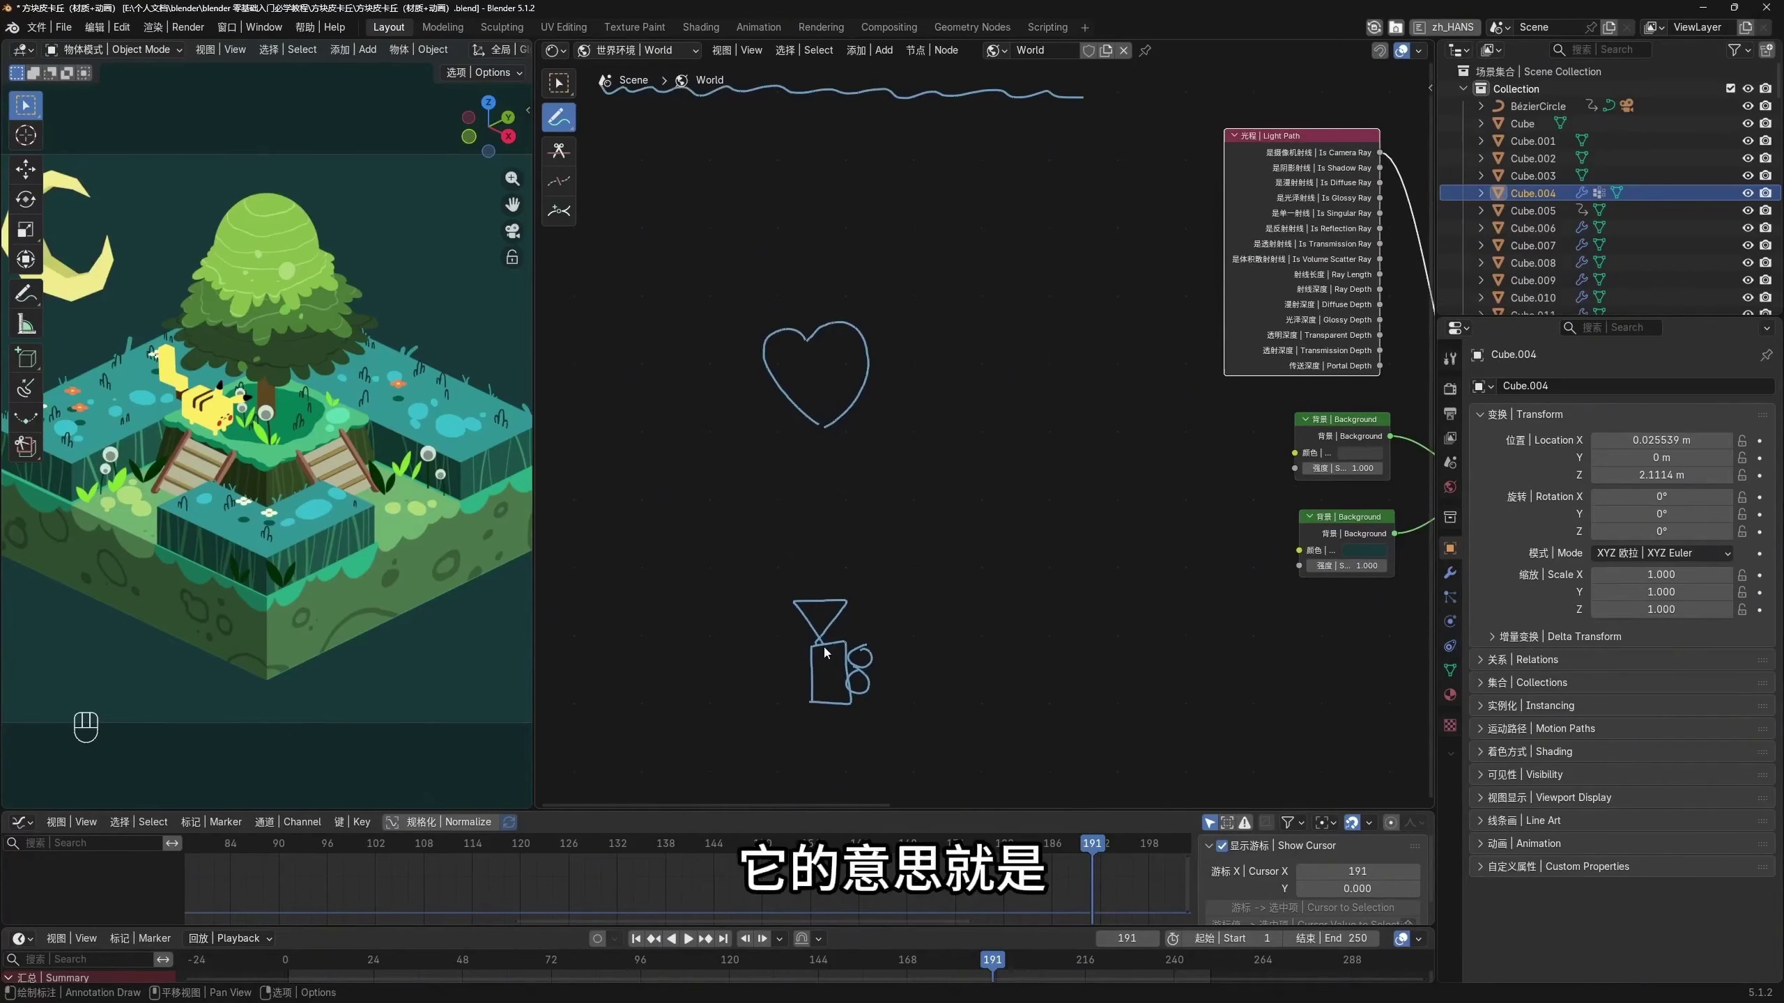
{"action": "left_click_drag", "start_coordinate": [819, 642], "coordinate": [826, 600]}
{"action": "left_click_drag", "start_coordinate": [807, 450], "coordinate": [827, 448]}
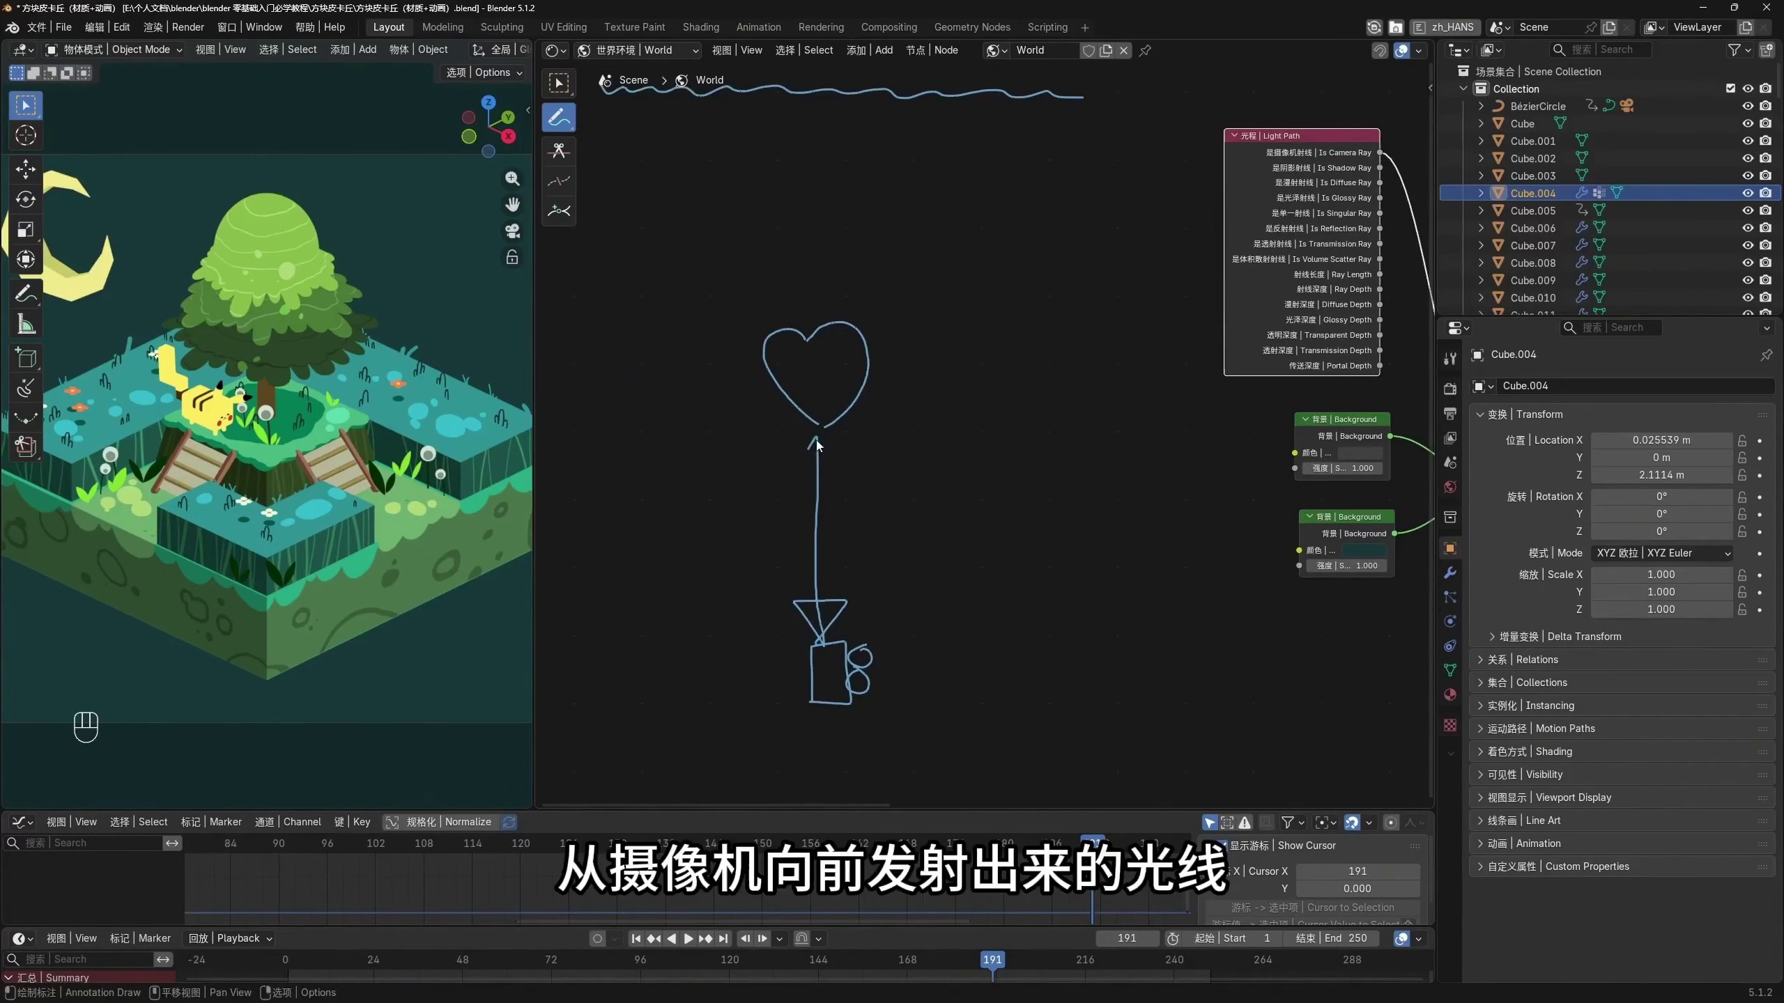
{"action": "left_click_drag", "start_coordinate": [823, 646], "coordinate": [942, 119]}
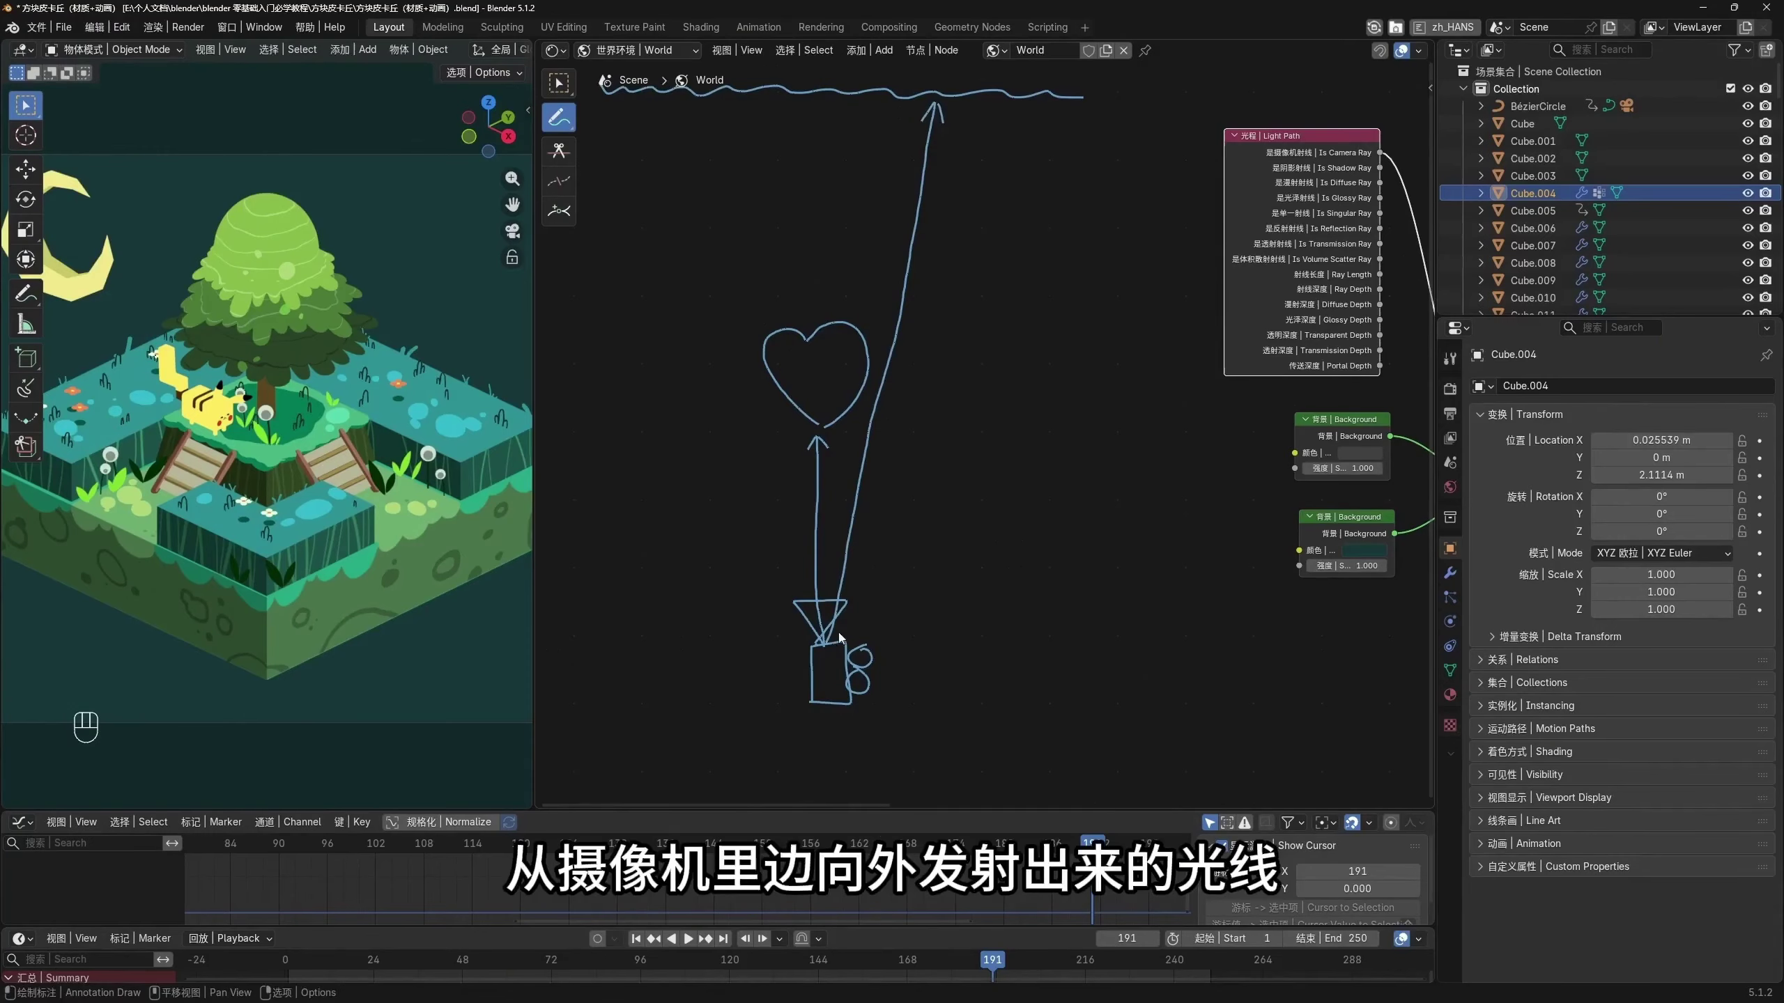
{"action": "middle_click_drag", "start_coordinate": [839, 637], "coordinate": [820, 700]}
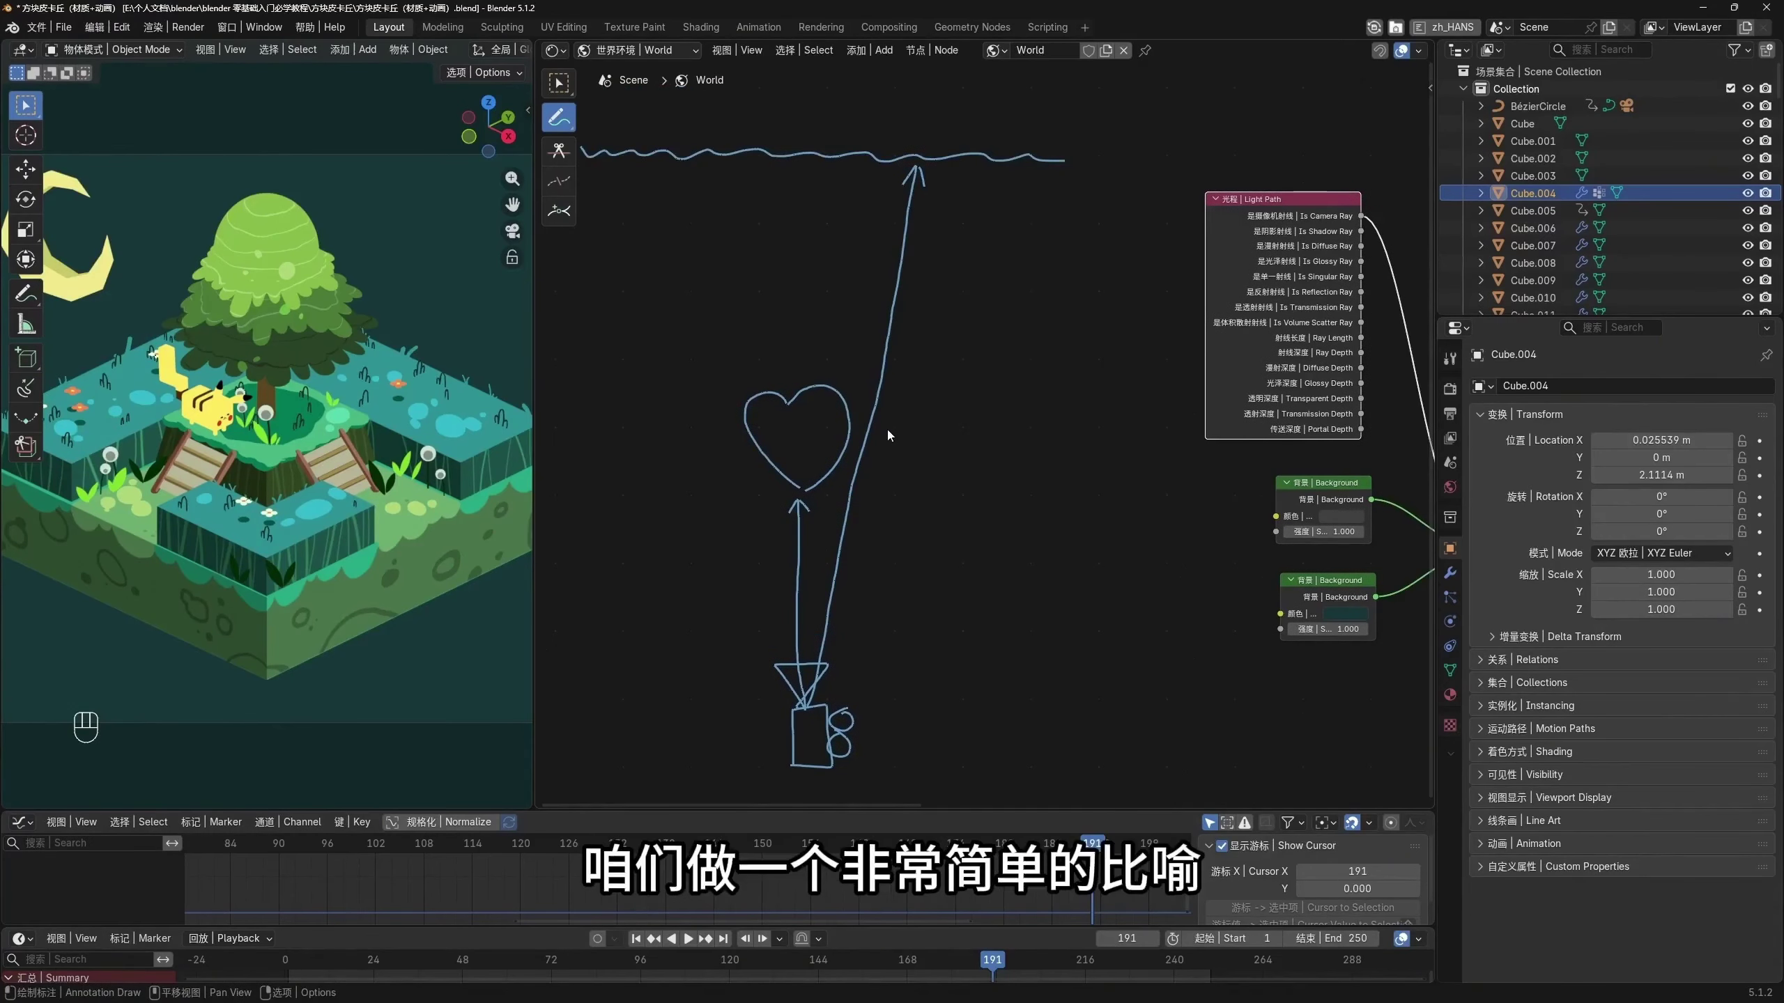
{"action": "middle_click_drag", "start_coordinate": [868, 570], "coordinate": [908, 566]}
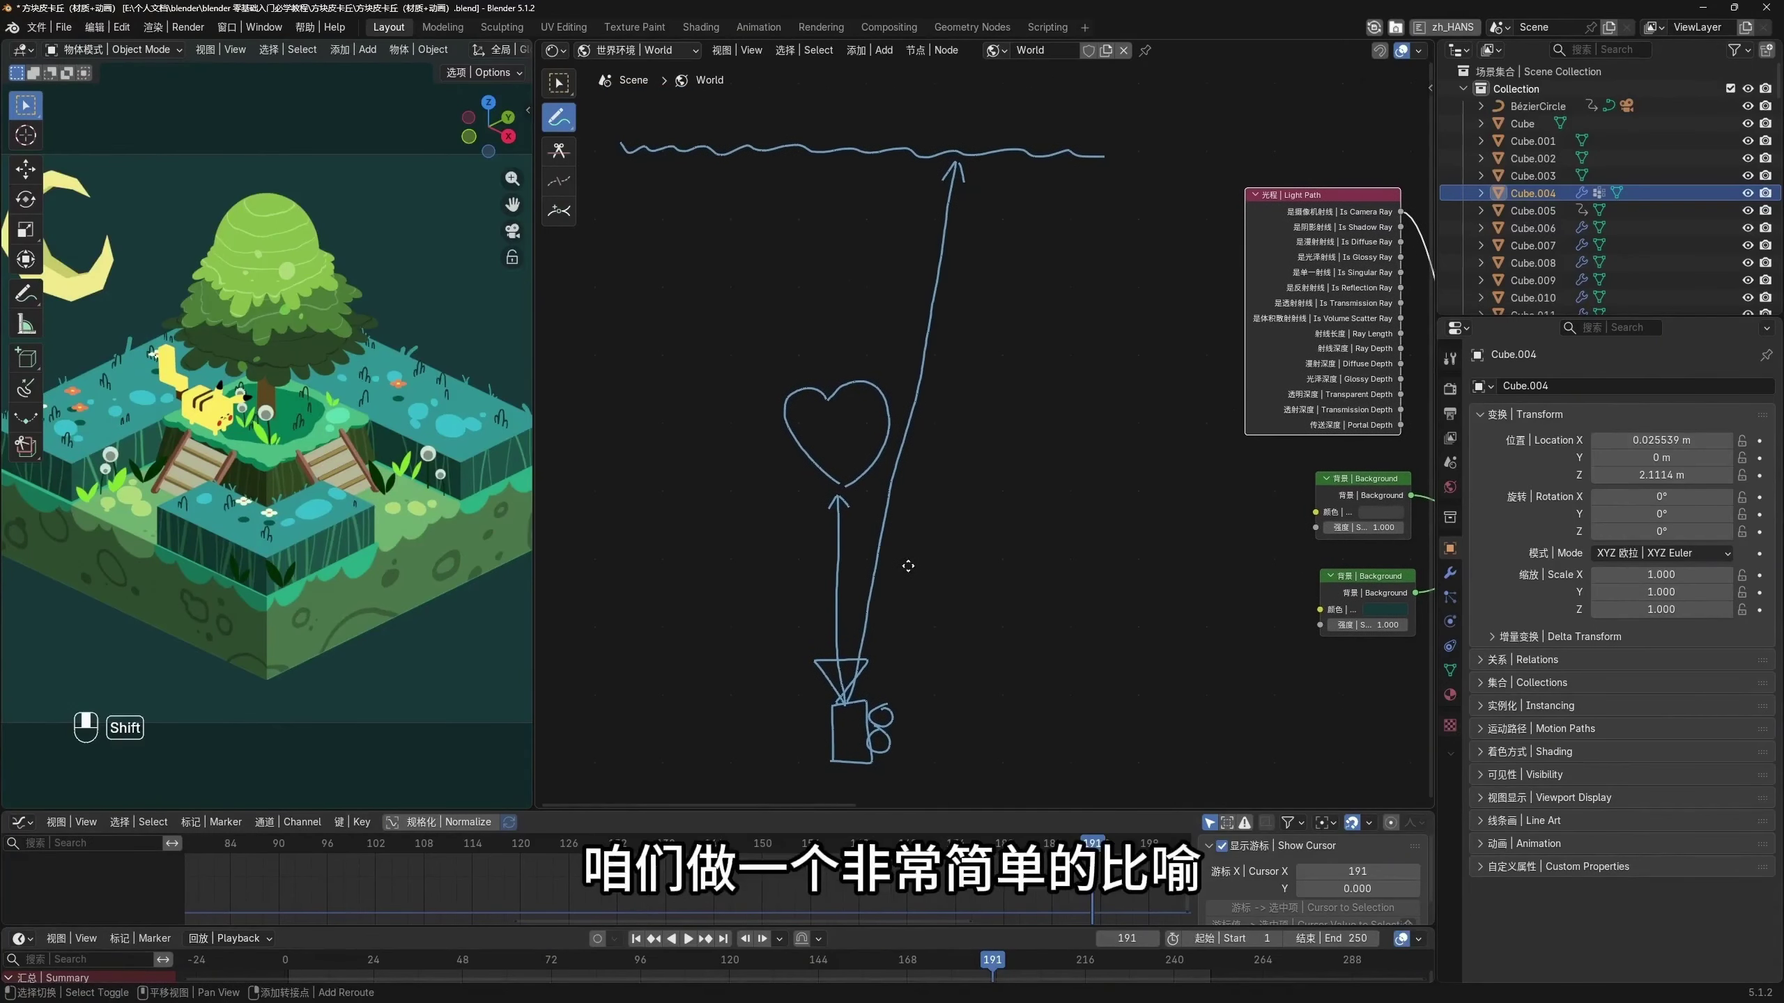
Label the arrow reaching the heart A and the arrow reaching the background line B
{"action": "mouse_move", "coordinate": [789, 592]}
{"action": "left_mouse_down"}
{"action": "mouse_move", "coordinate": [801, 568]}
{"action": "mouse_move", "coordinate": [808, 580]}
{"action": "left_mouse_up"}
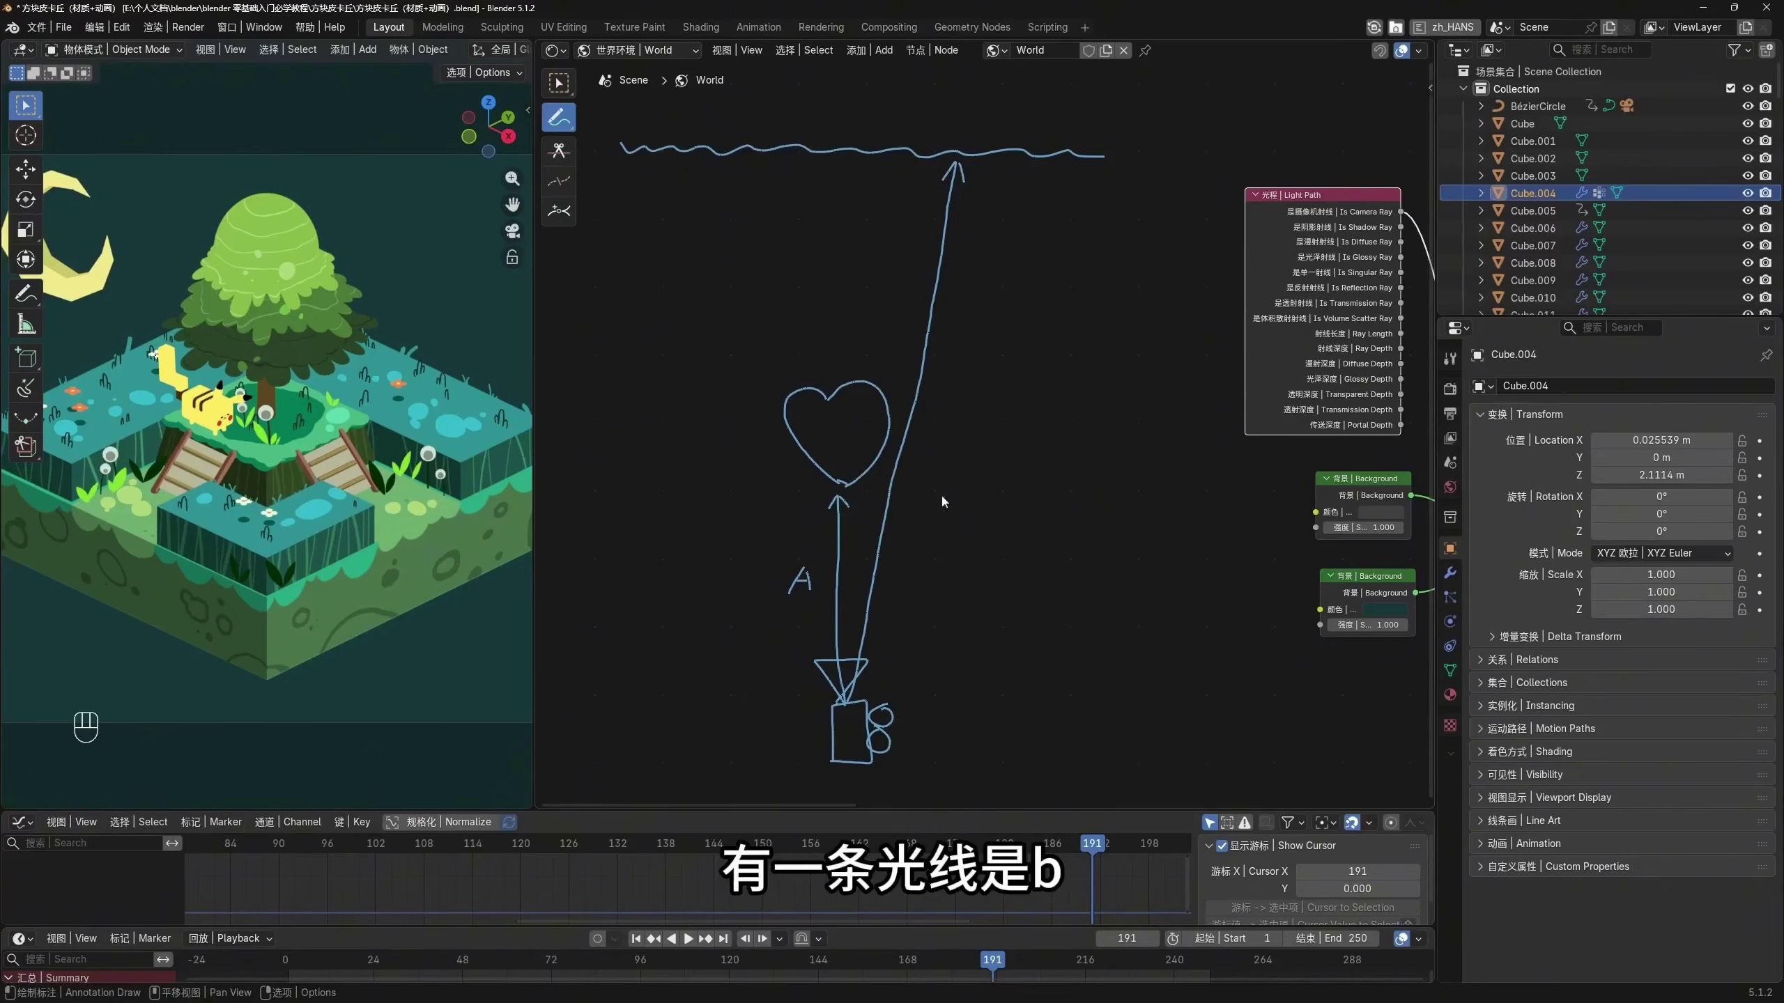
{"action": "mouse_move", "coordinate": [919, 449]}
{"action": "left_mouse_down"}
{"action": "mouse_move", "coordinate": [928, 412]}
{"action": "mouse_move", "coordinate": [918, 448]}
{"action": "left_mouse_up"}
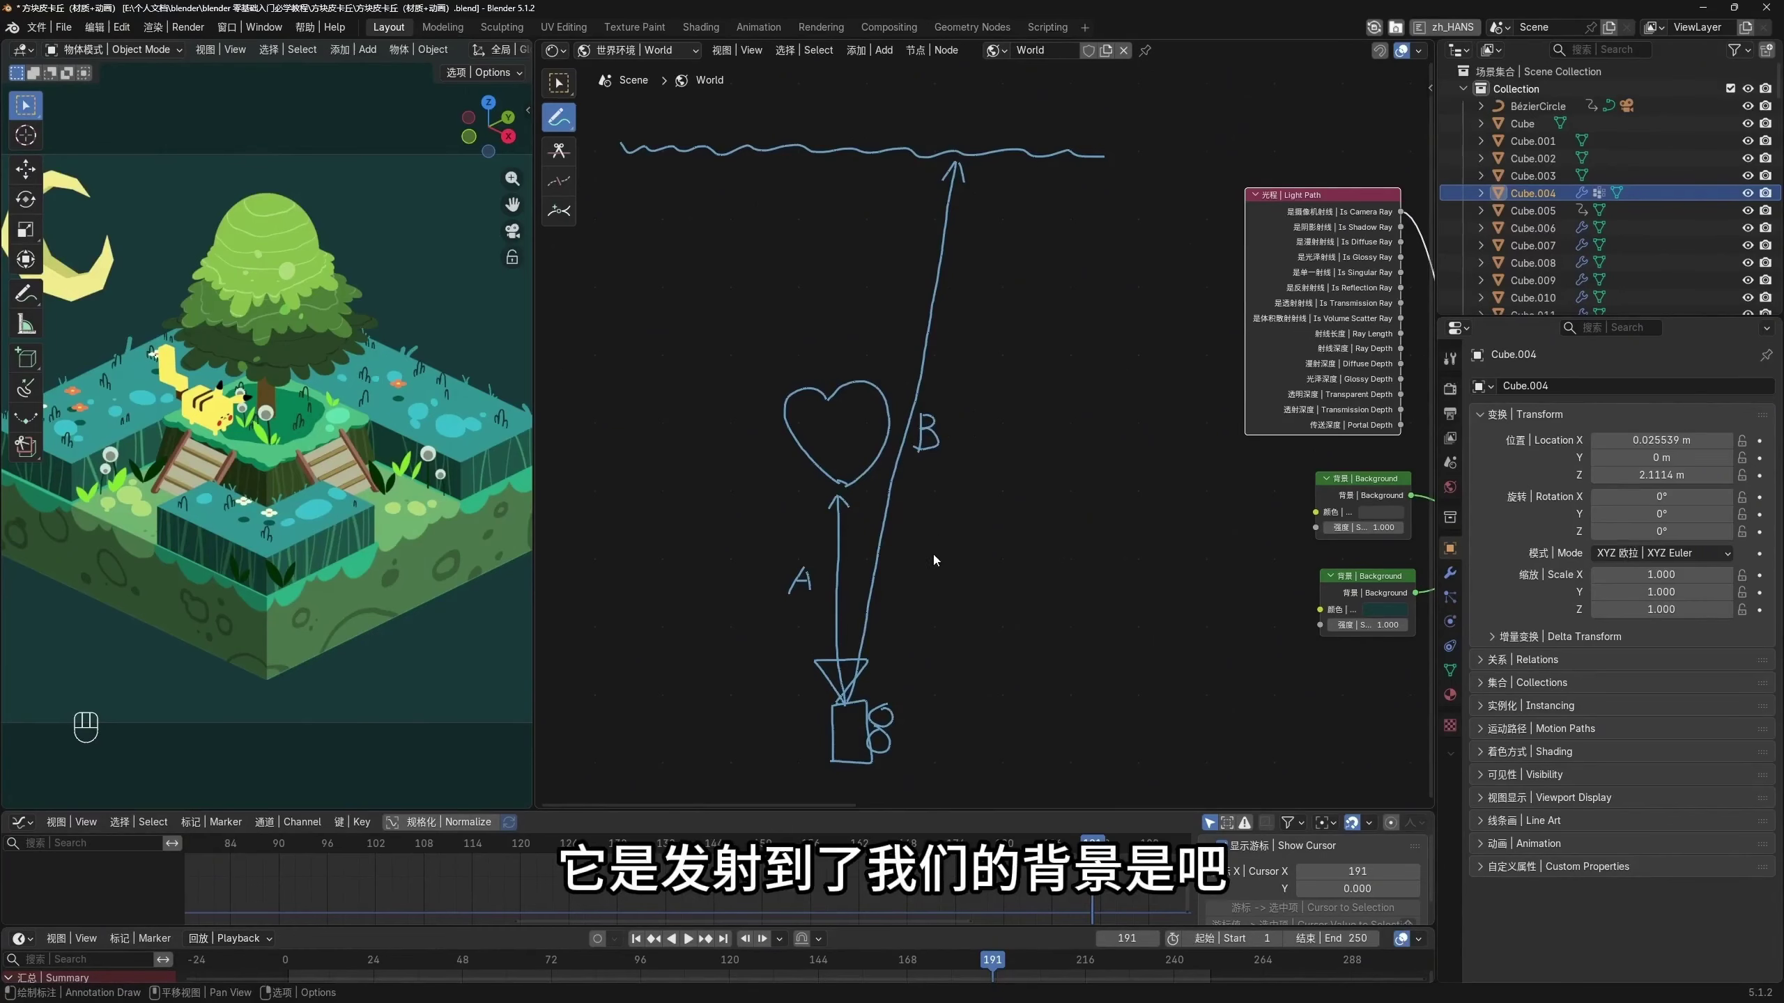
{"action": "middle_click_drag", "start_coordinate": [934, 560], "coordinate": [919, 593]}
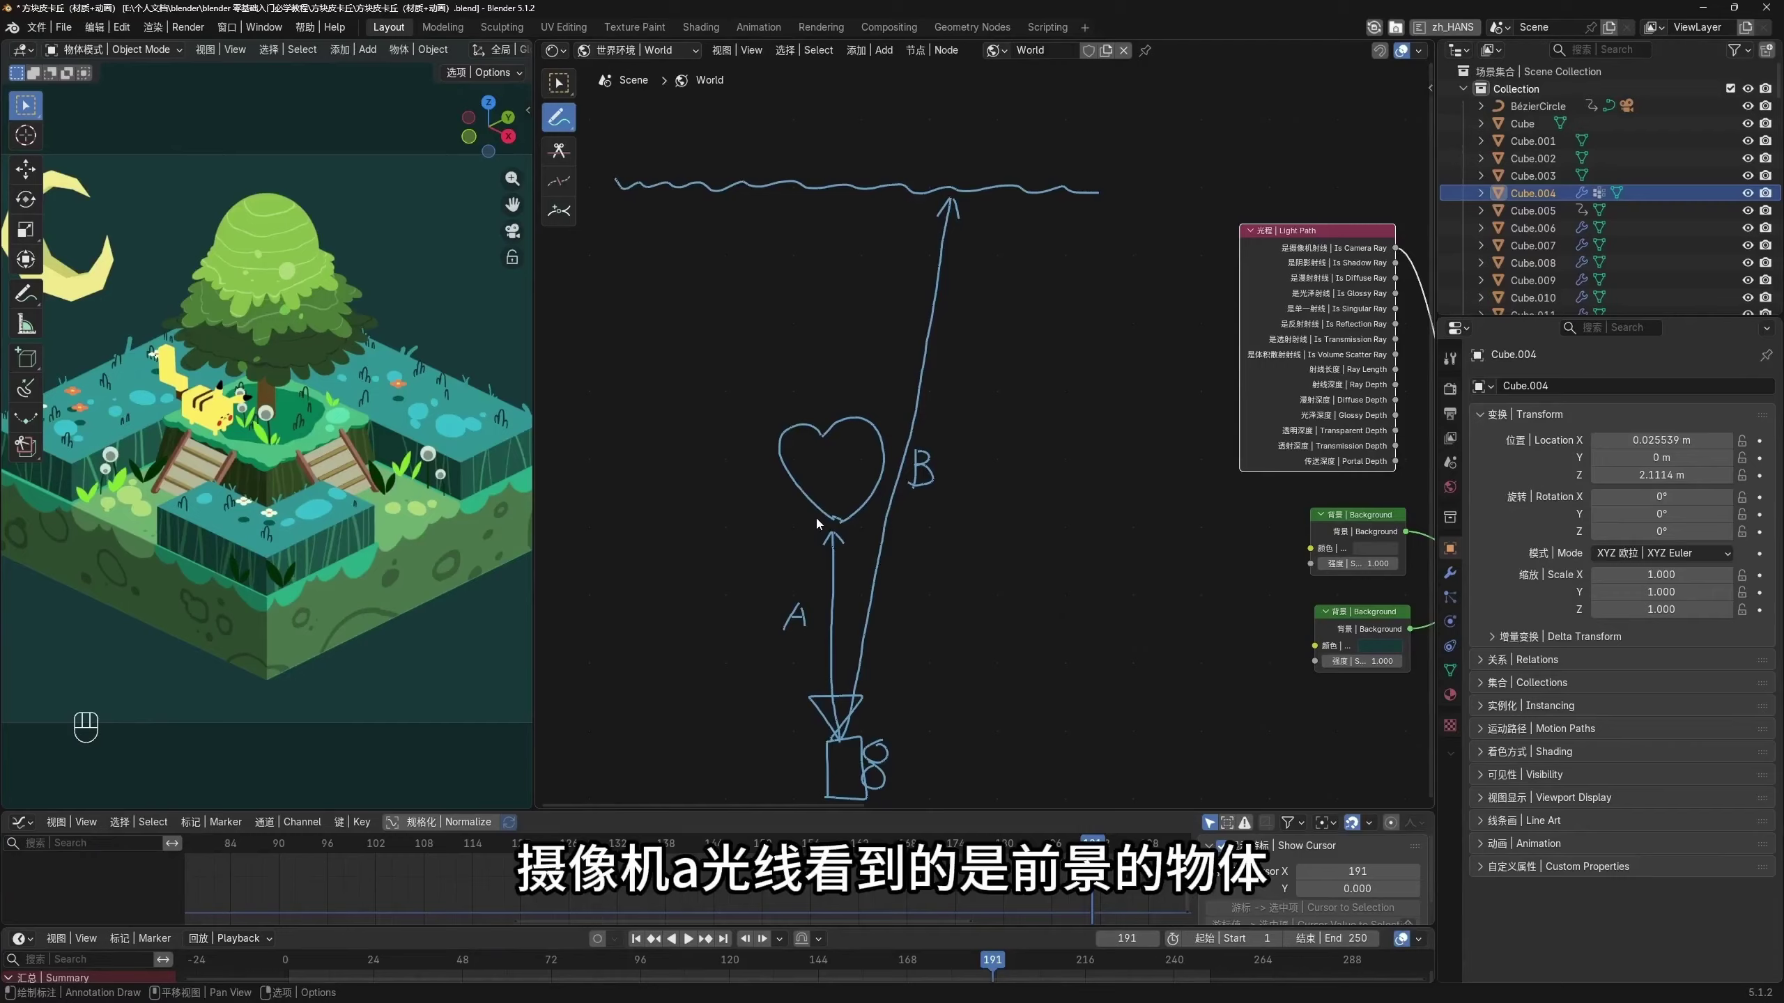
Widen the 3D Viewport and compare the diorama's foreground and background with rays A and B in the sketch
{"action": "left_click_drag", "start_coordinate": [535, 590], "coordinate": [681, 590]}
{"action": "scroll", "coordinate": [370, 605], "scroll_direction": "down", "scroll_amount": 3}
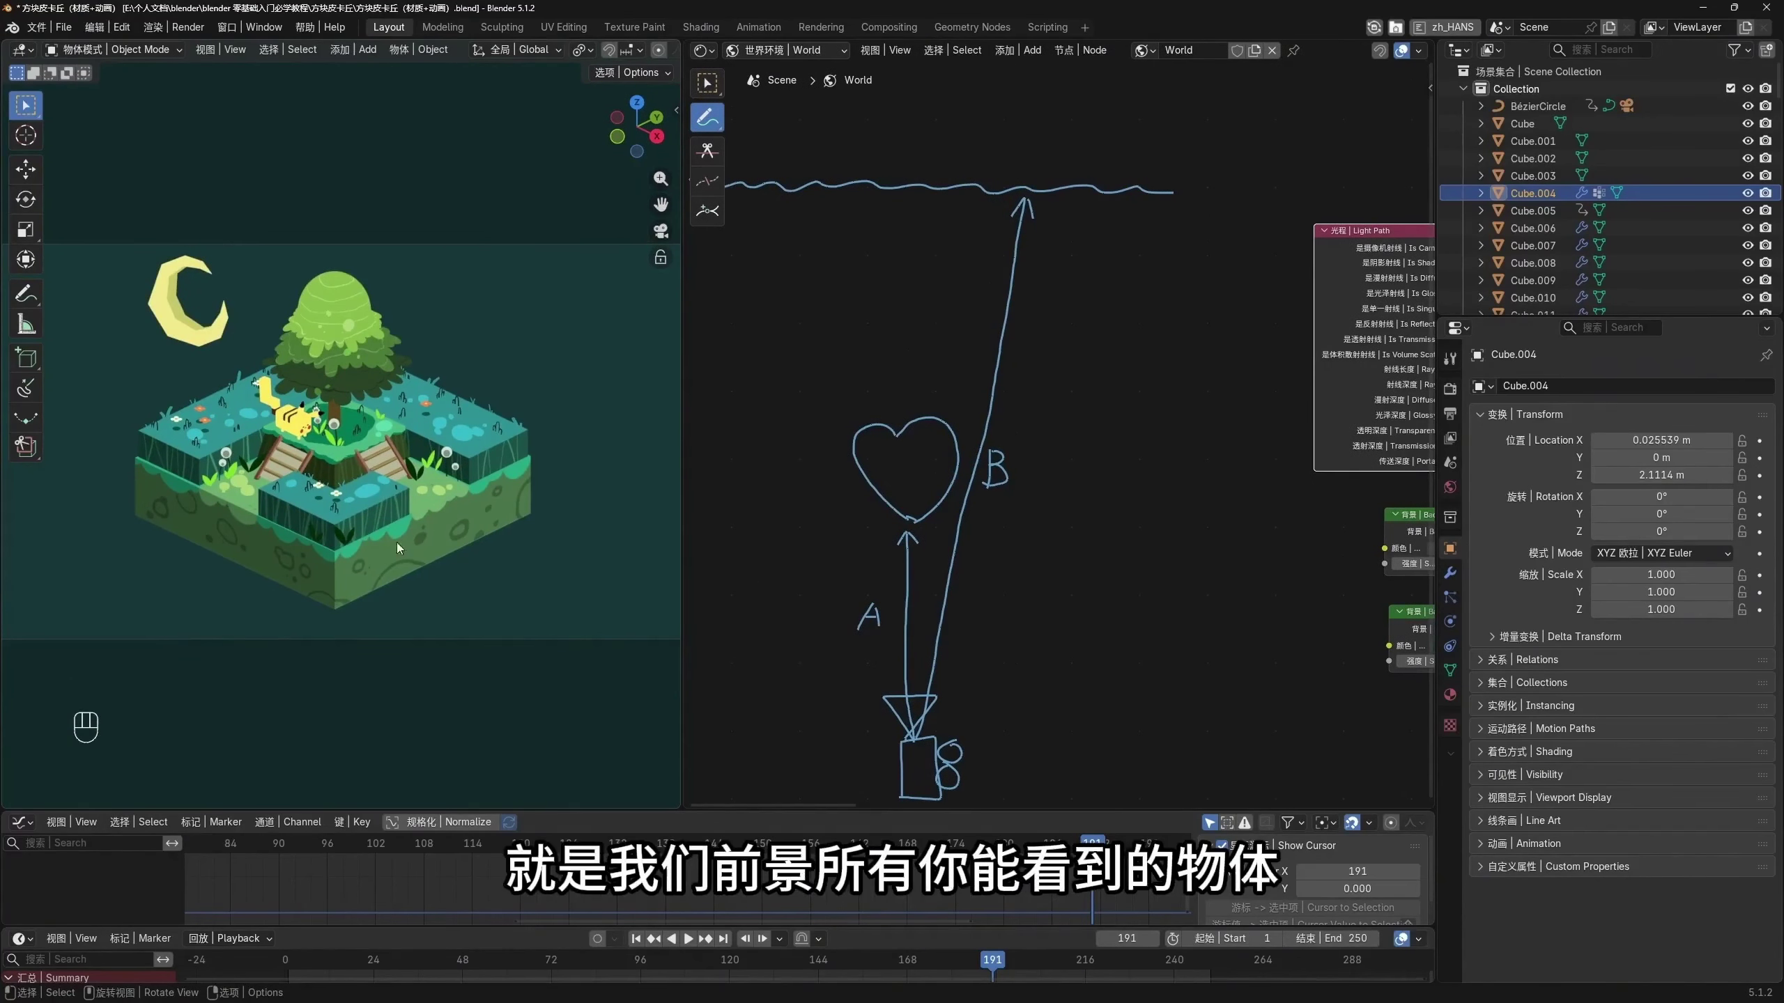
{"action": "scroll", "coordinate": [393, 520], "scroll_direction": "up", "scroll_amount": 2}
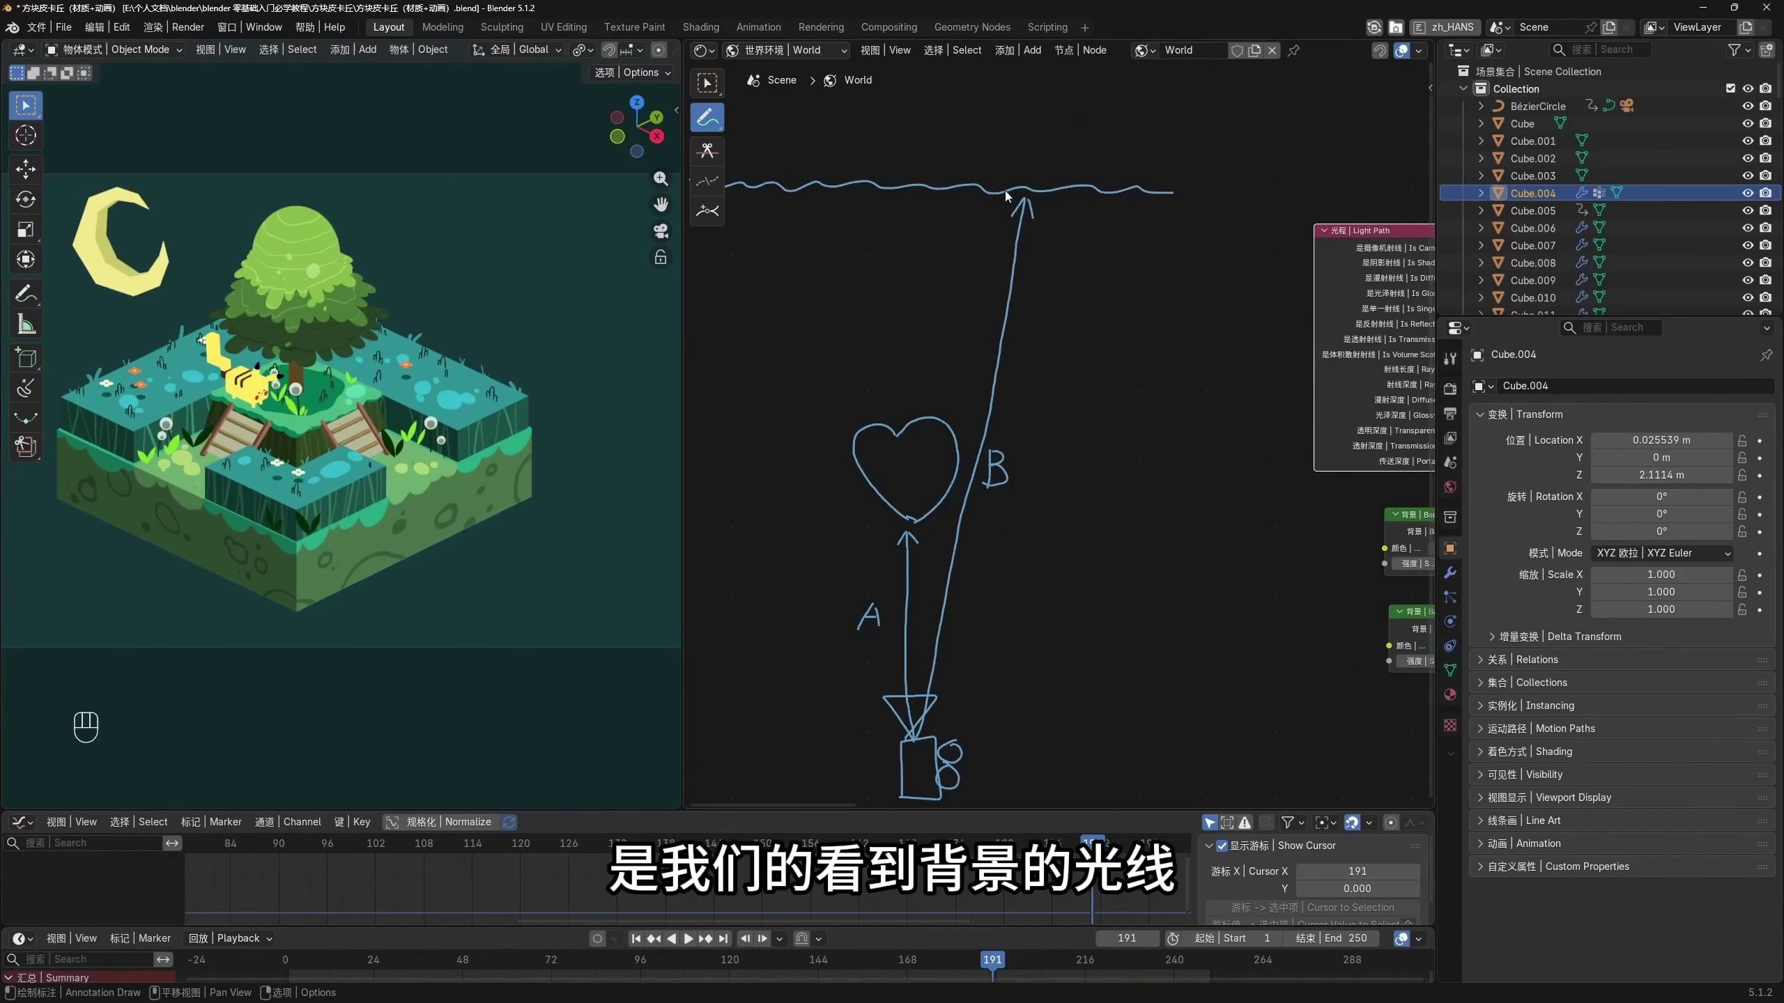
{"action": "middle_click_drag", "start_coordinate": [964, 573], "coordinate": [960, 532]}
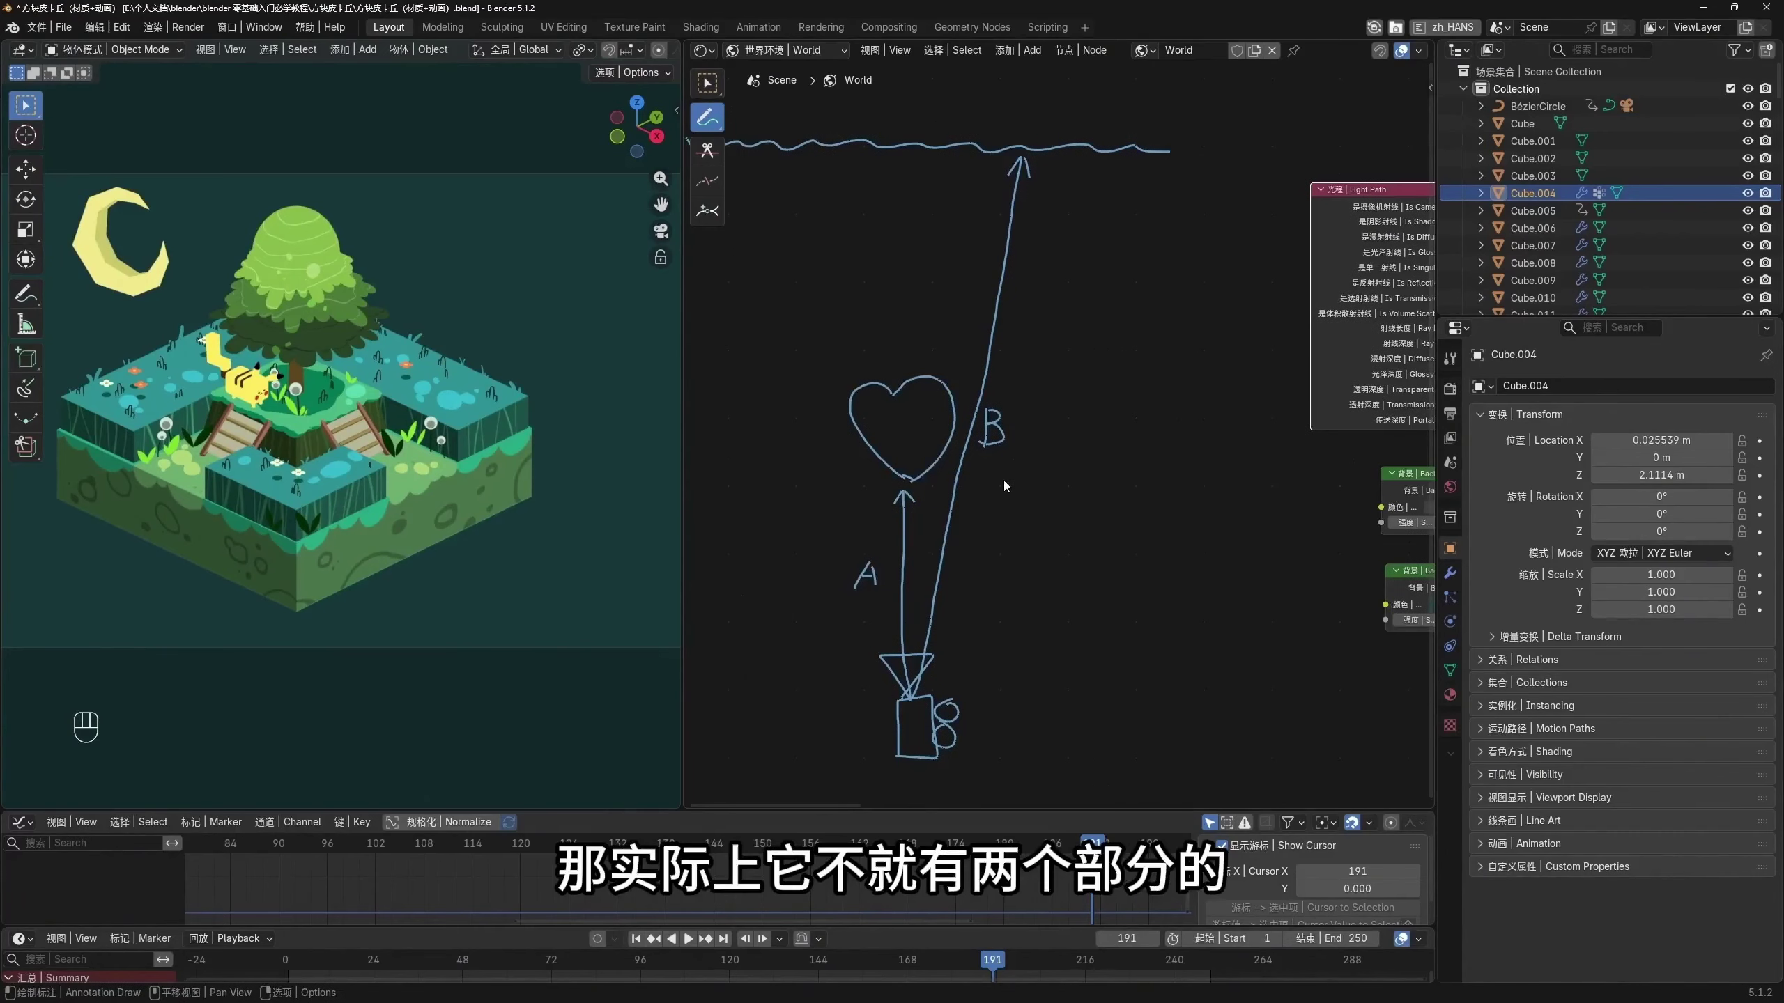
{"action": "scroll", "coordinate": [448, 521], "scroll_direction": "down", "scroll_amount": 2}
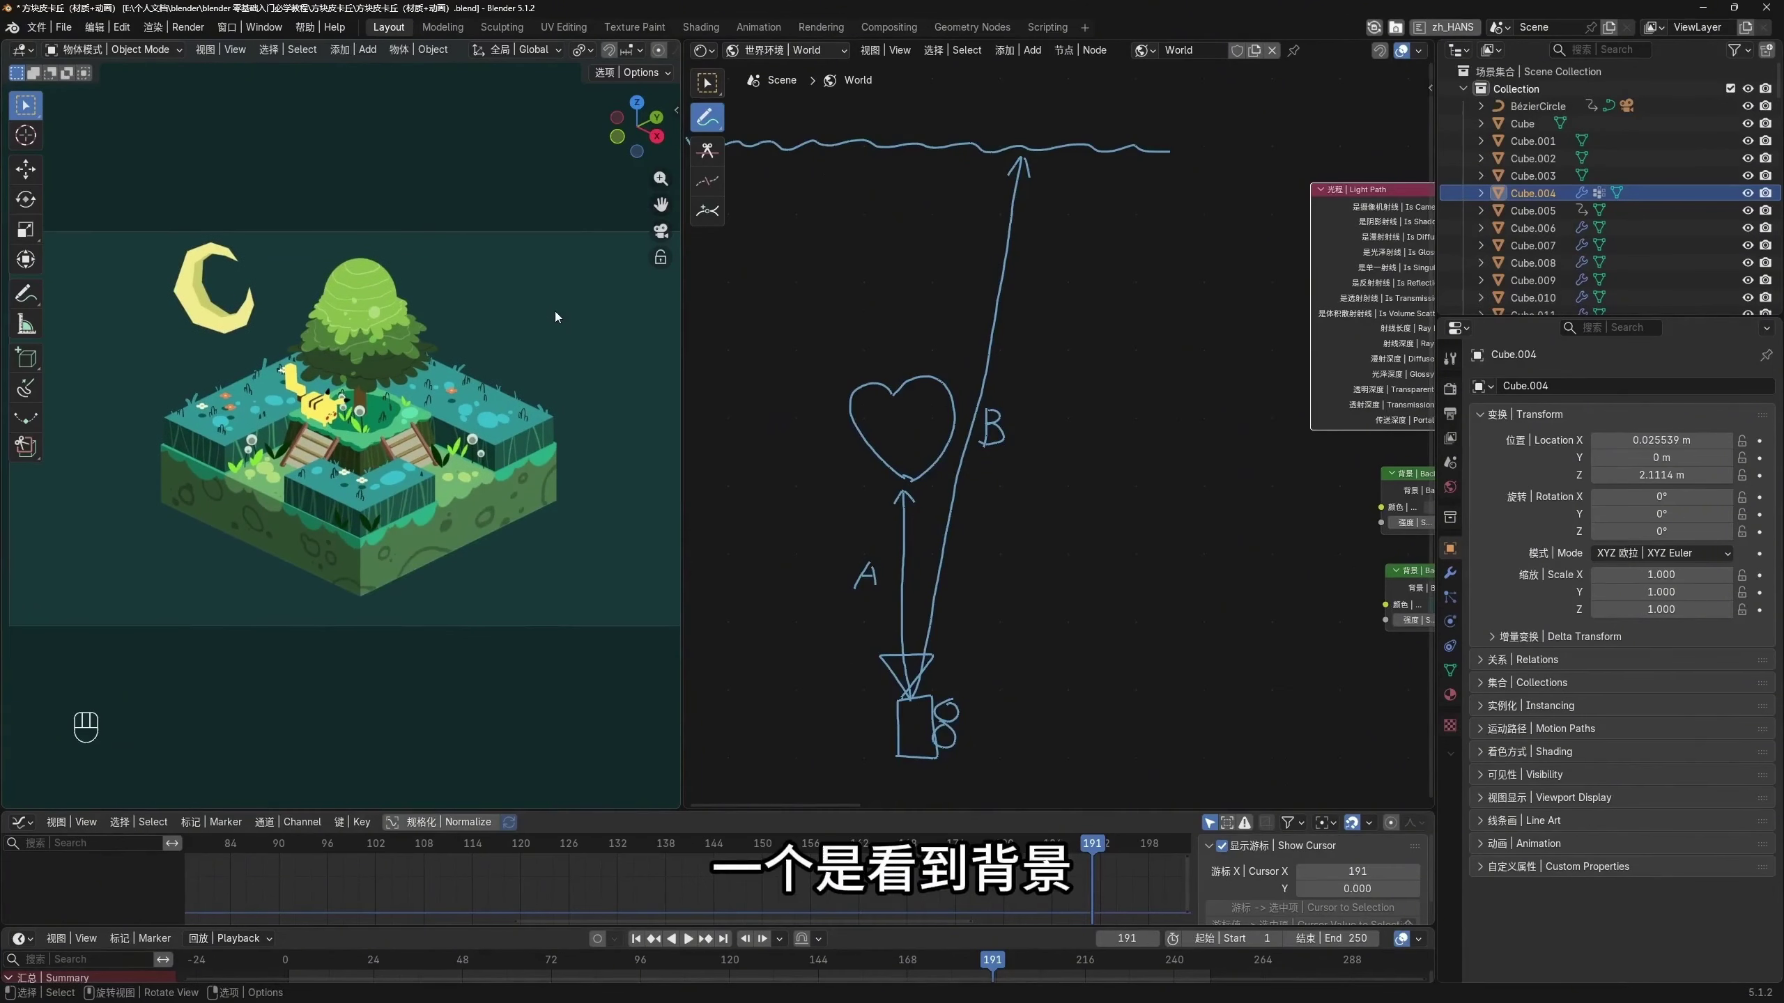
Try adjusting the colour of the upper Background node that lights the scene, and undo the change
{"action": "scroll", "coordinate": [882, 453], "scroll_direction": "up", "scroll_amount": 1}
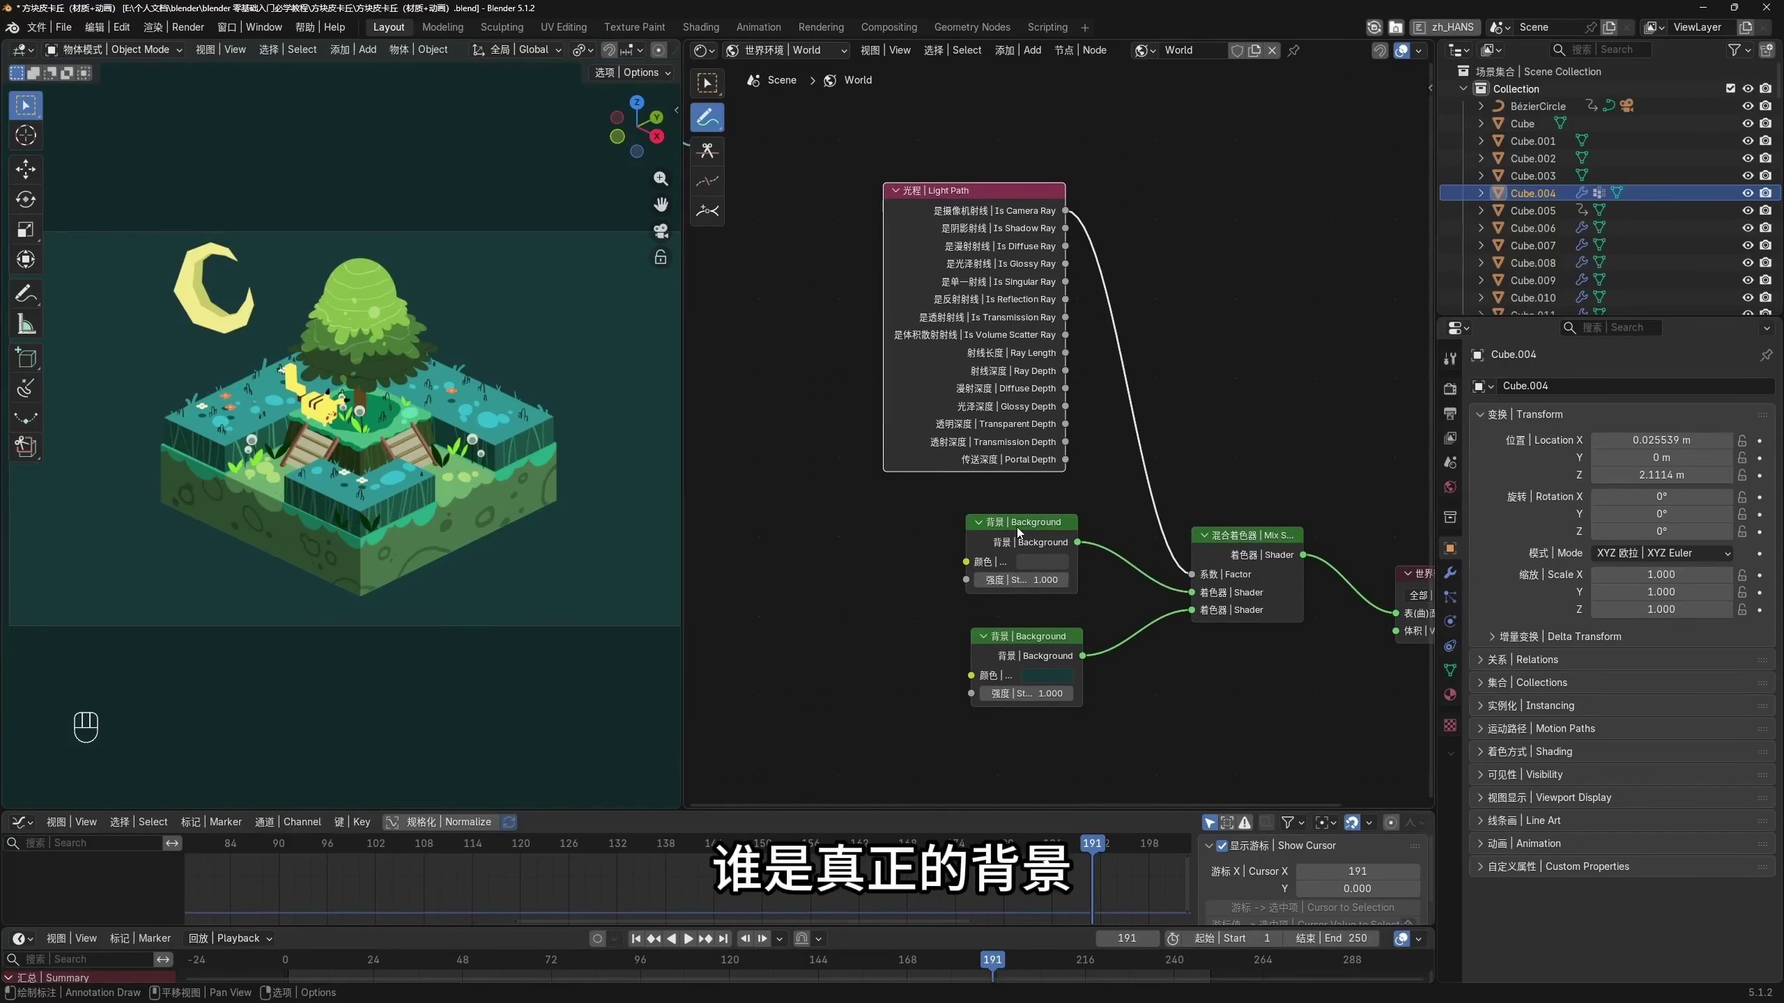
{"action": "scroll", "coordinate": [1039, 658], "scroll_direction": "up", "scroll_amount": 1}
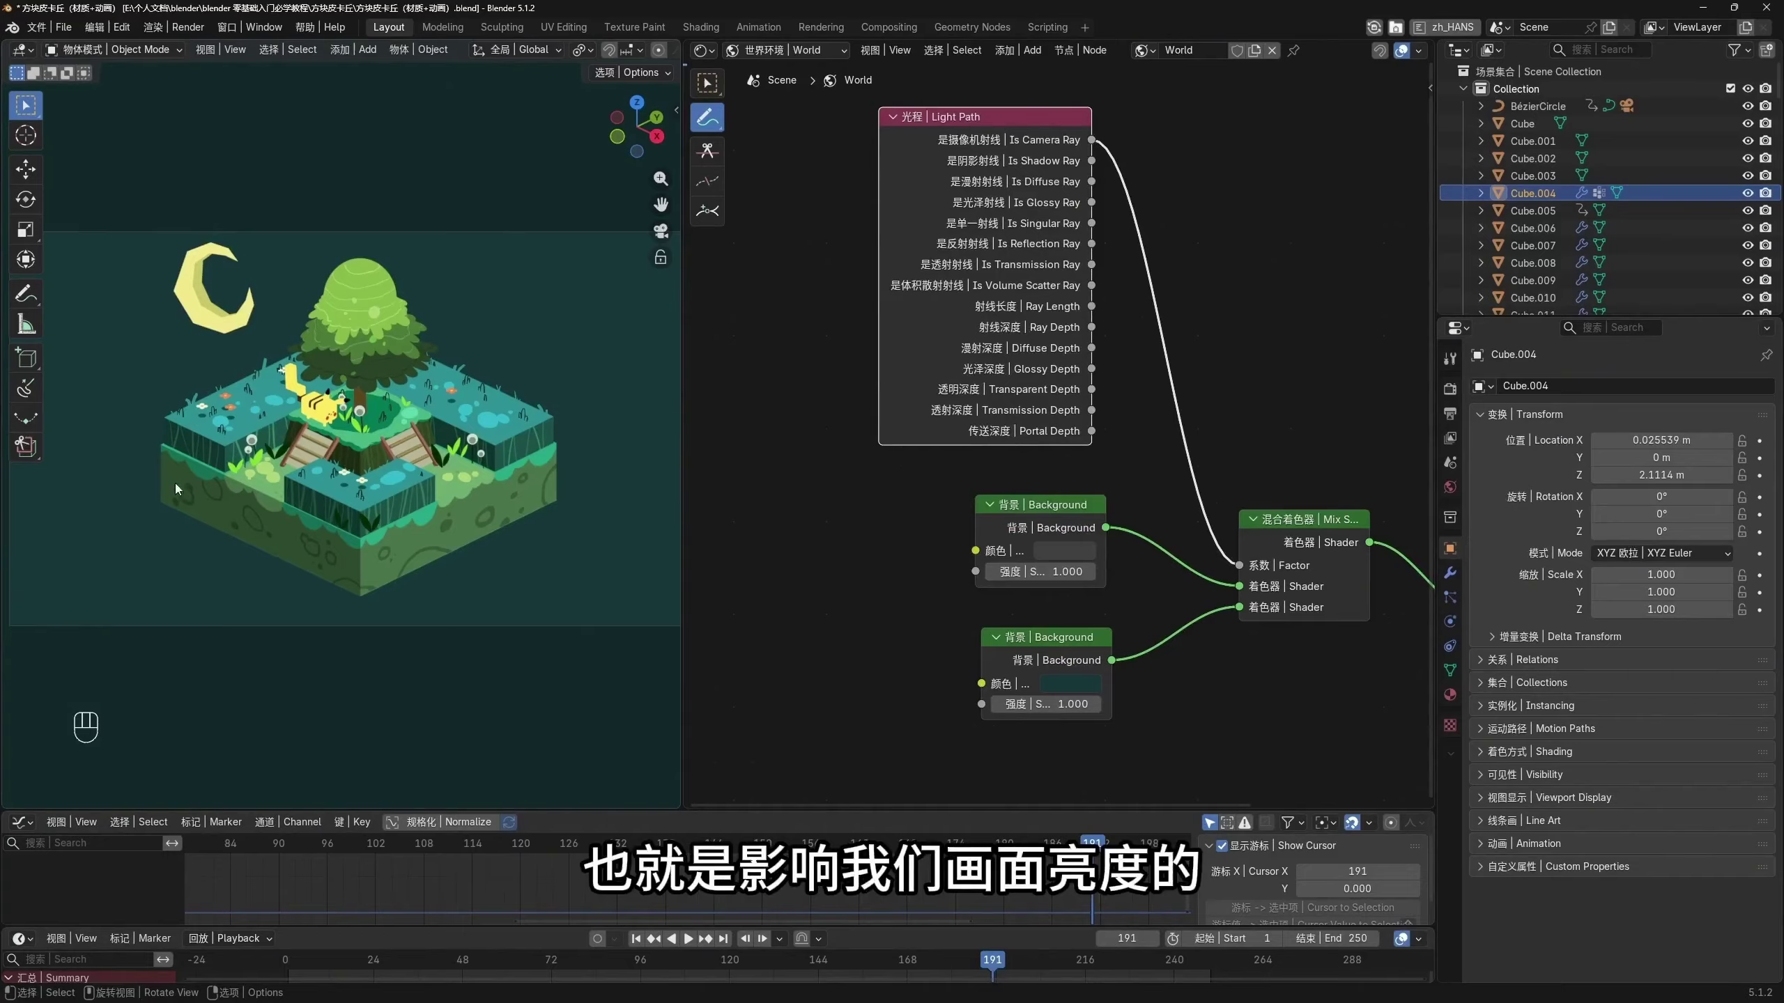
{"action": "scroll", "coordinate": [446, 479], "scroll_direction": "up", "scroll_amount": 2}
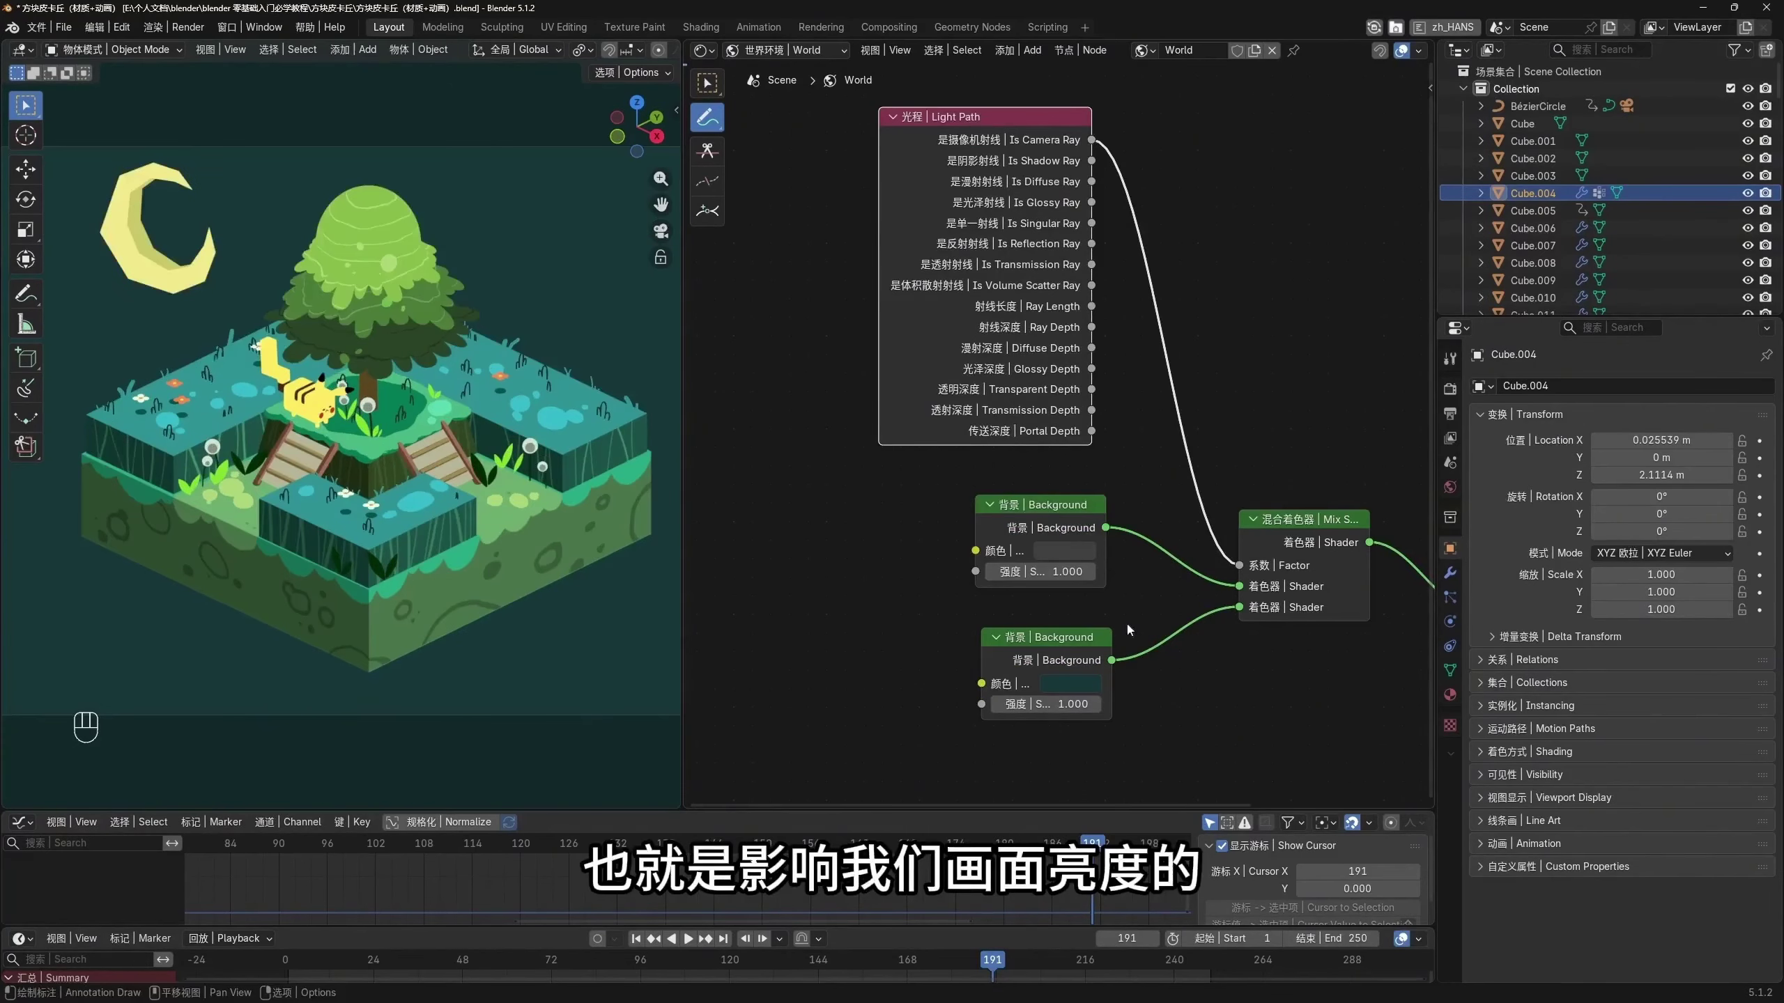
{"action": "left_click", "coordinate": [1064, 550]}
{"action": "mouse_move", "coordinate": [1203, 327]}
{"action": "left_mouse_down"}
{"action": "mouse_move", "coordinate": [1202, 310]}
{"action": "mouse_move", "coordinate": [1202, 344]}
{"action": "left_mouse_up"}
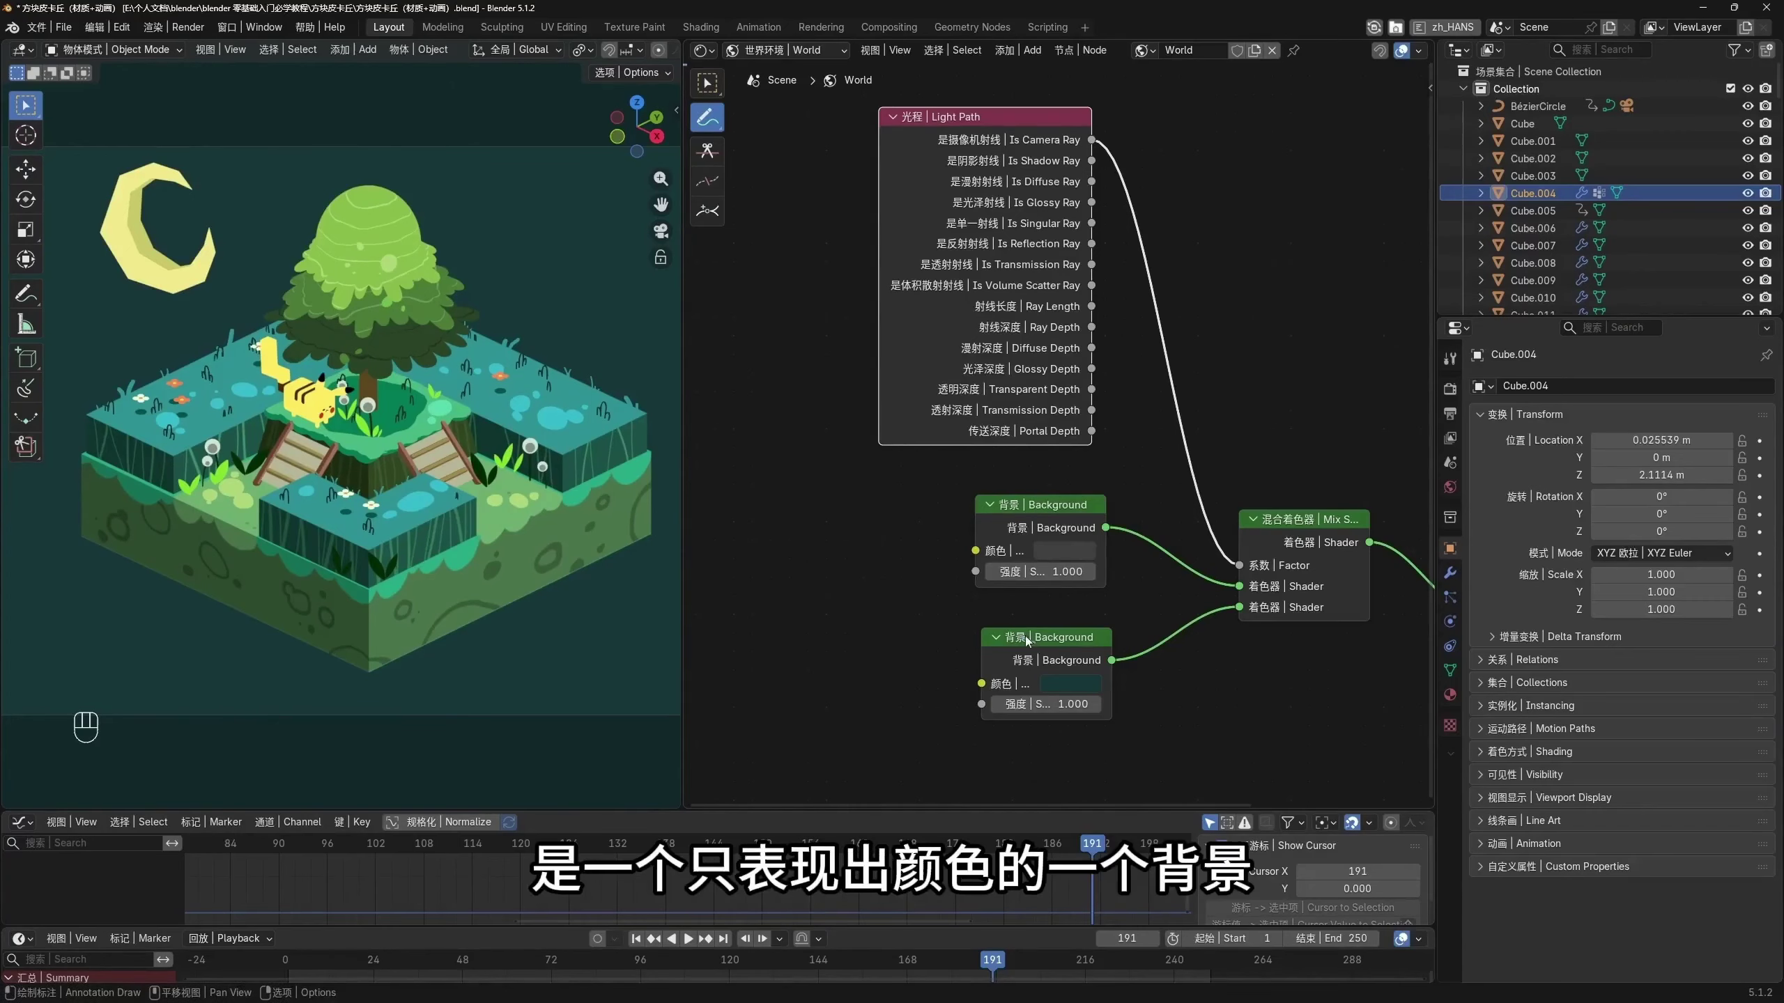
{"action": "key", "text": "ctrl+z"}
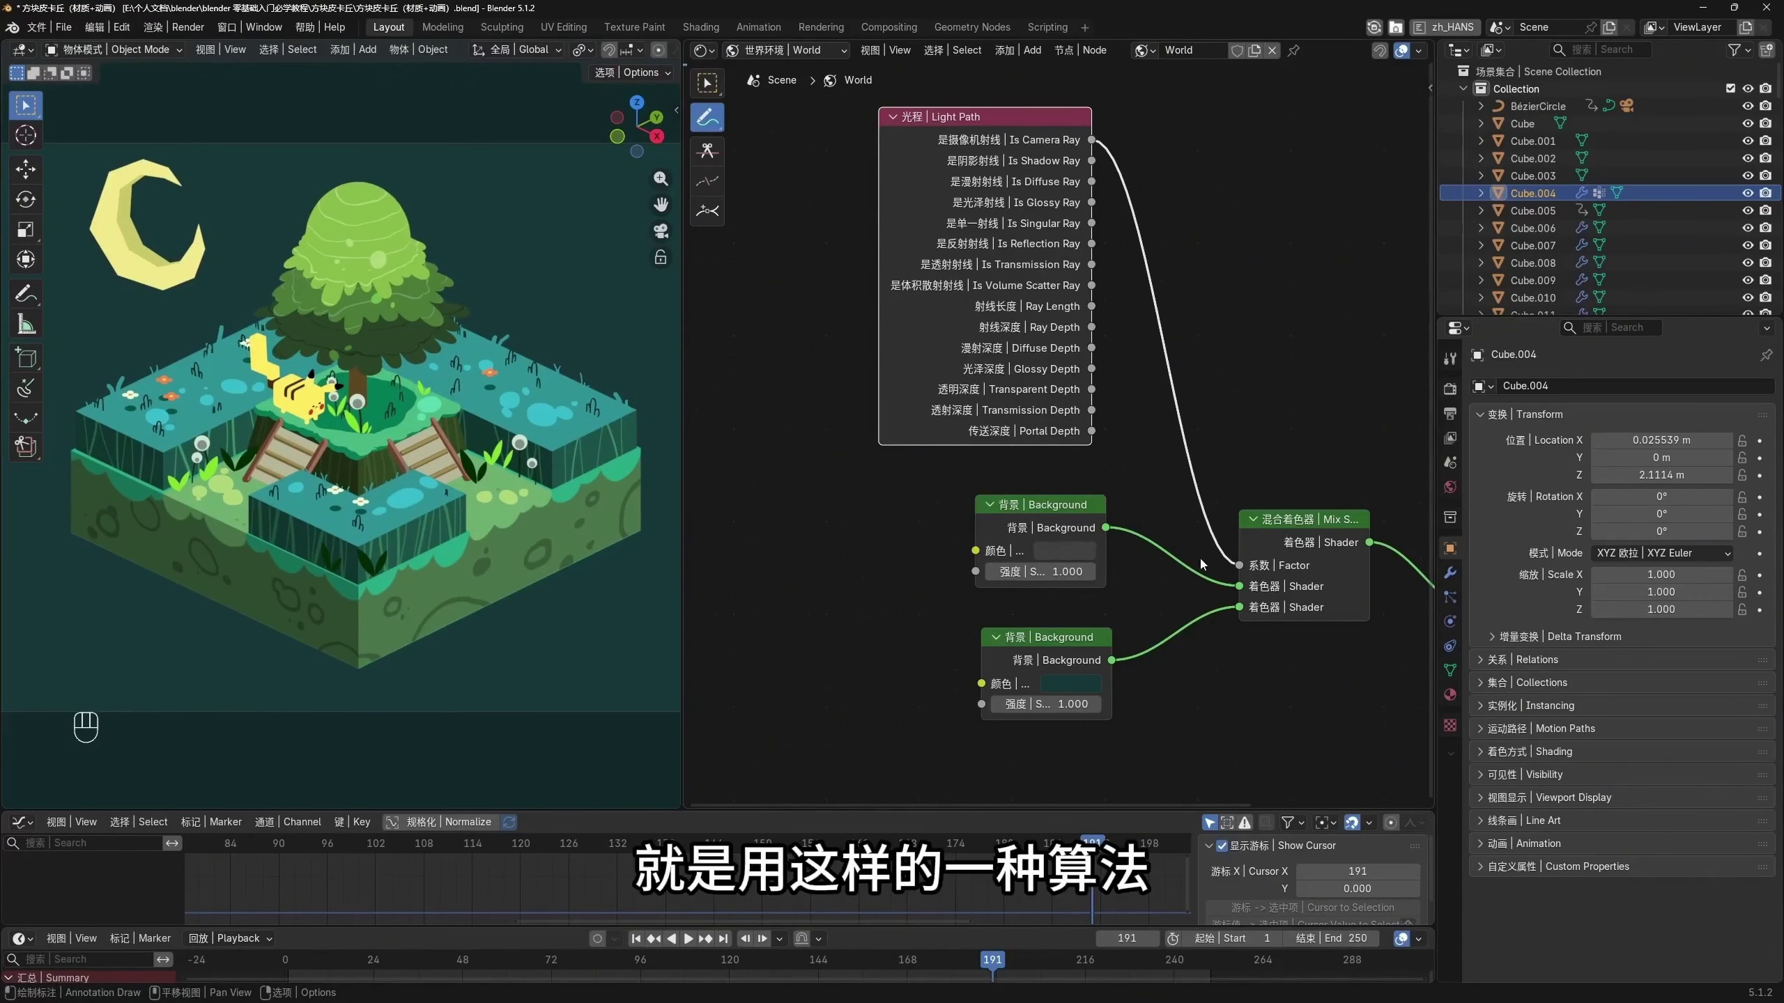
{"action": "scroll", "coordinate": [1120, 626], "scroll_direction": "up", "scroll_amount": 1}
{"action": "key", "text": "ctrl+z"}
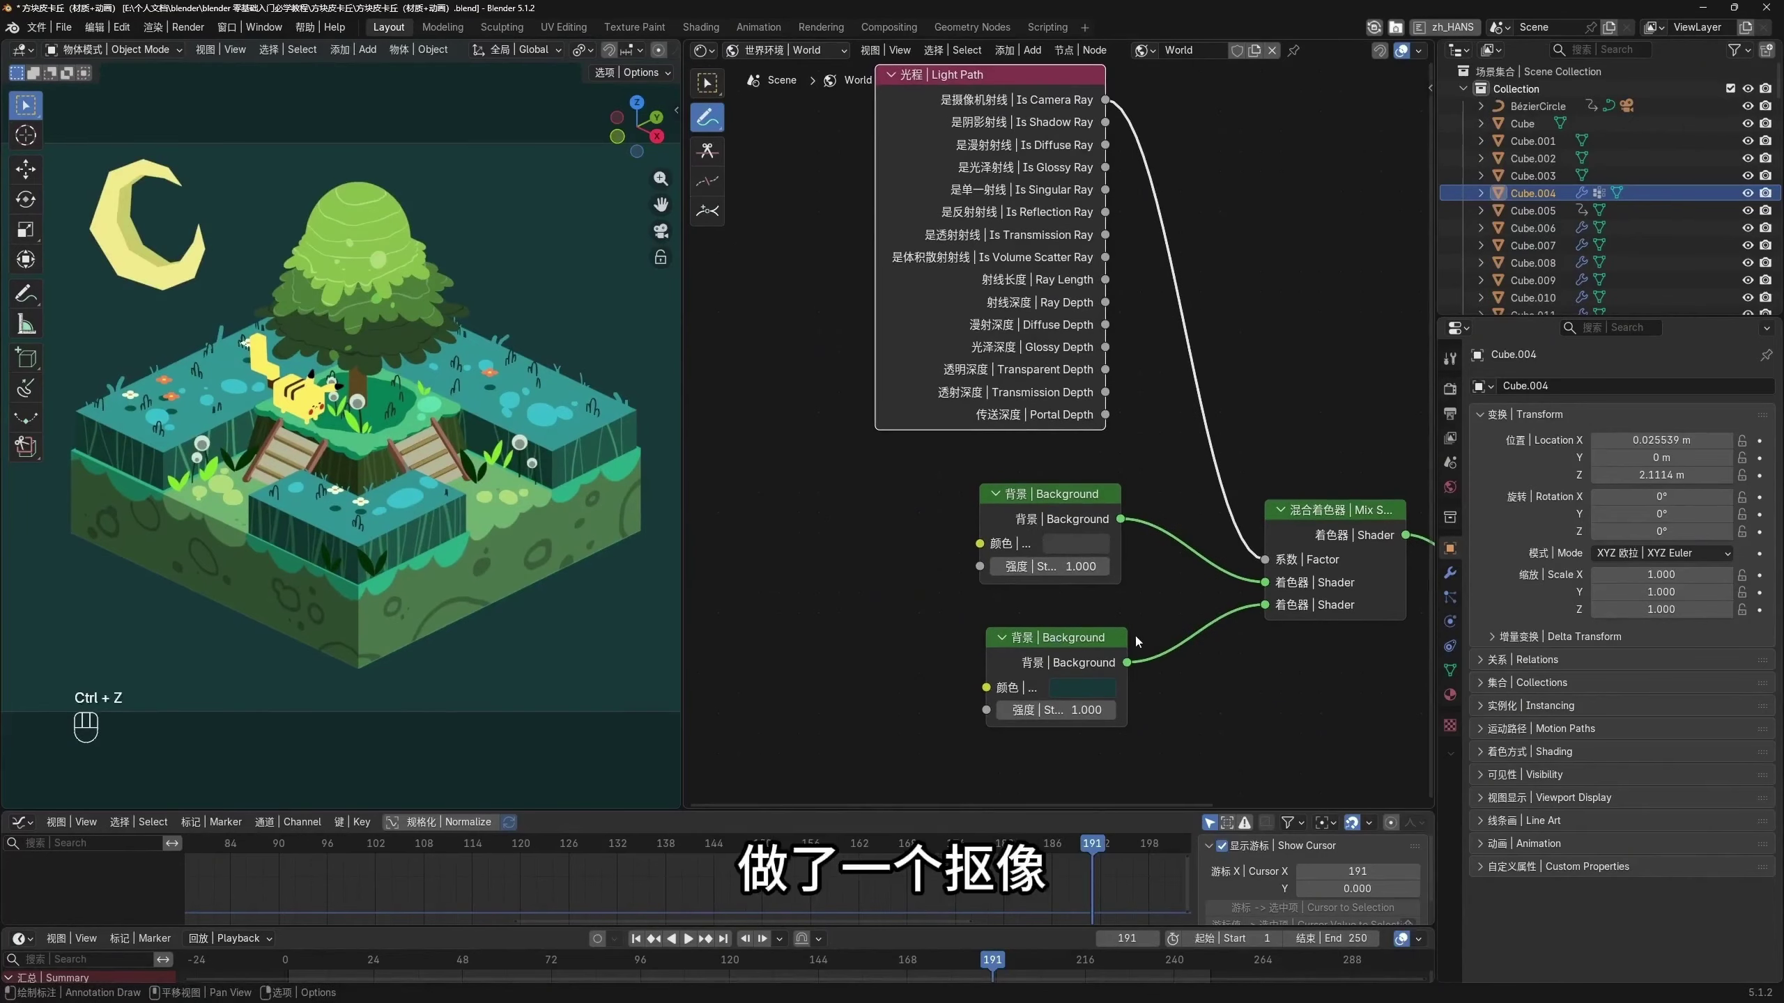
Switch from annotating back to selecting nodes and move the lower Background node slightly closer to the upper one
{"action": "left_click", "coordinate": [708, 83]}
{"action": "left_click_drag", "start_coordinate": [1064, 638], "coordinate": [1059, 632]}
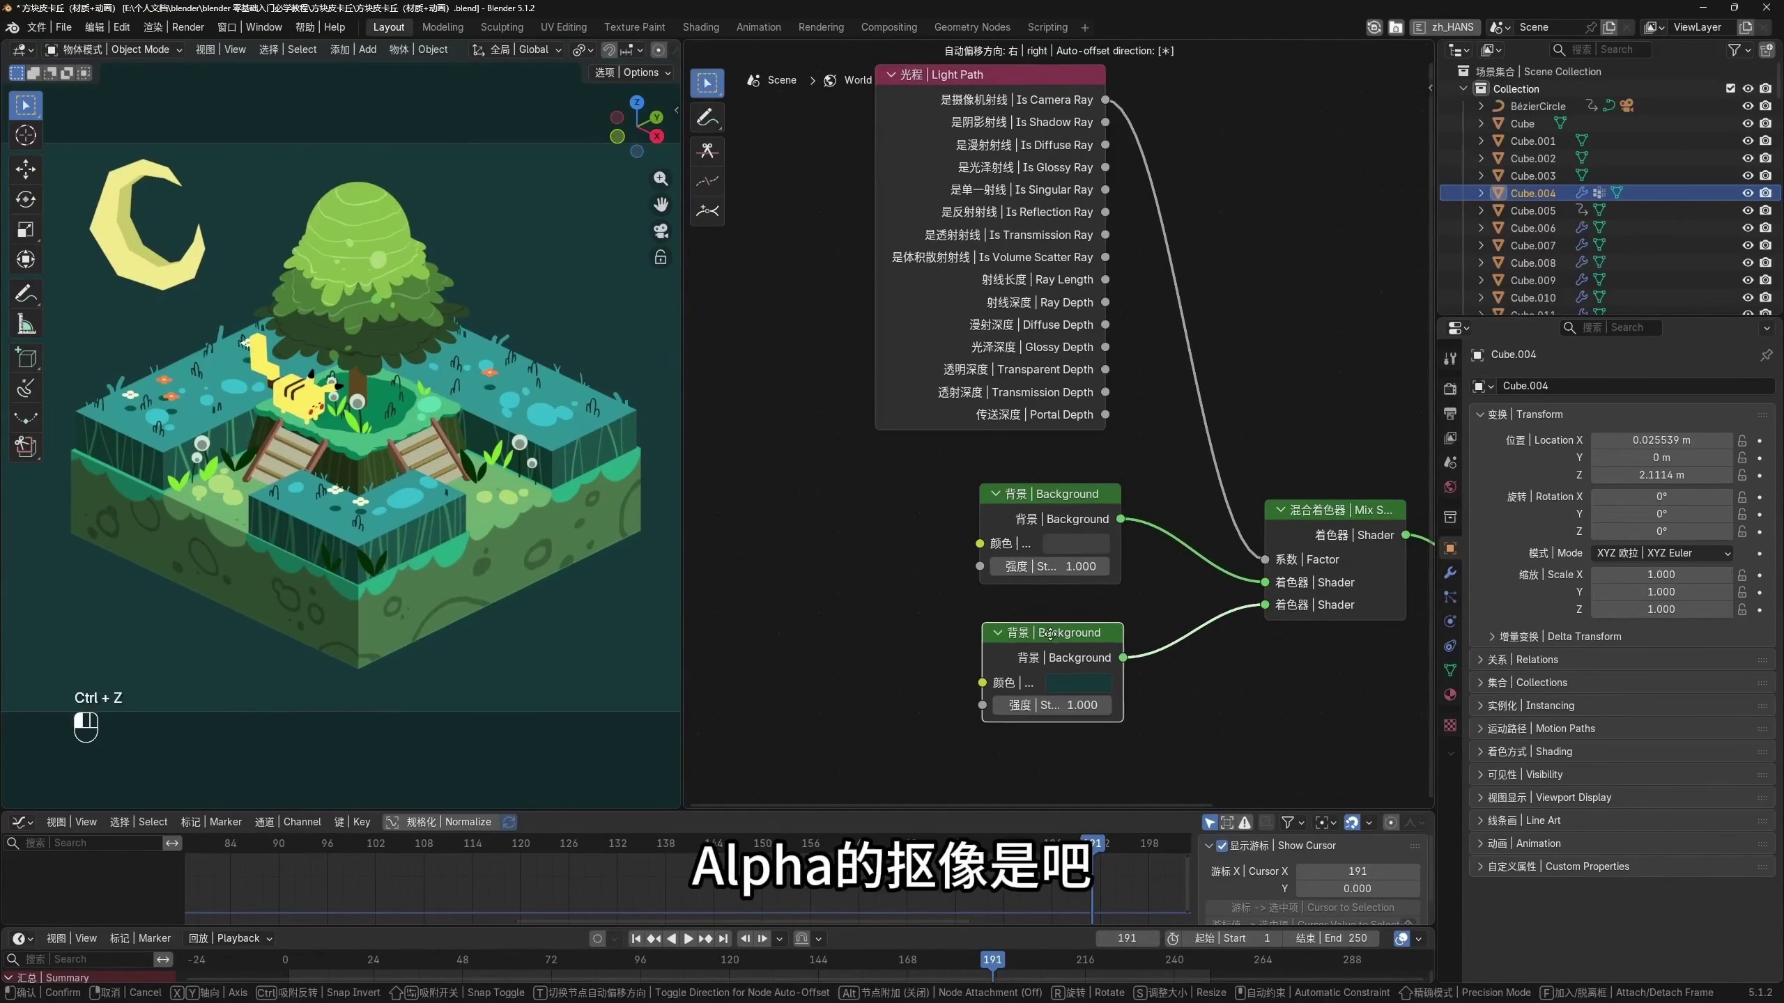
Reposition the two Background nodes lower in the World shader graph, spacing them apart vertically
{"action": "middle_click_drag", "start_coordinate": [441, 480], "coordinate": [466, 505], "text": "shift"}
{"action": "scroll", "coordinate": [627, 577], "scroll_direction": "down", "scroll_amount": 3}
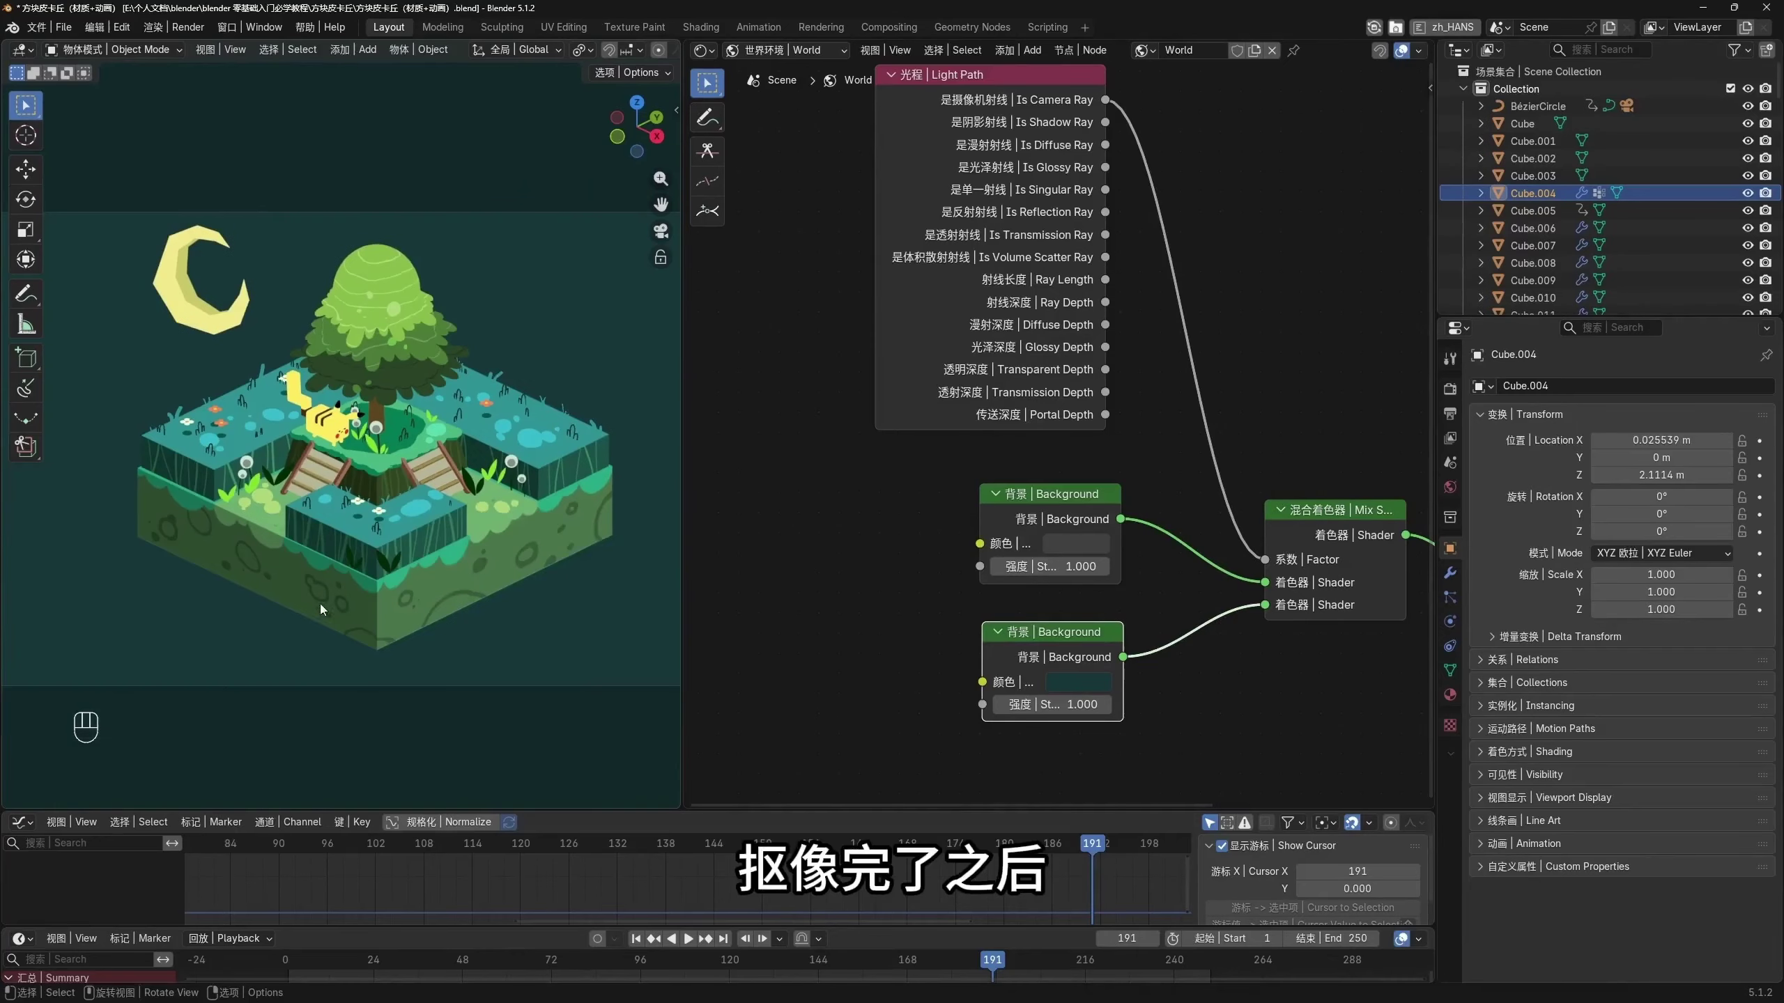
{"action": "left_click_drag", "start_coordinate": [1067, 646], "coordinate": [1060, 686]}
{"action": "middle_click_drag", "start_coordinate": [492, 534], "coordinate": [534, 538], "text": "shift"}
{"action": "mouse_move", "coordinate": [1075, 501]}
{"action": "left_mouse_down"}
{"action": "mouse_move", "coordinate": [1039, 480]}
{"action": "mouse_move", "coordinate": [1070, 531]}
{"action": "left_mouse_up"}
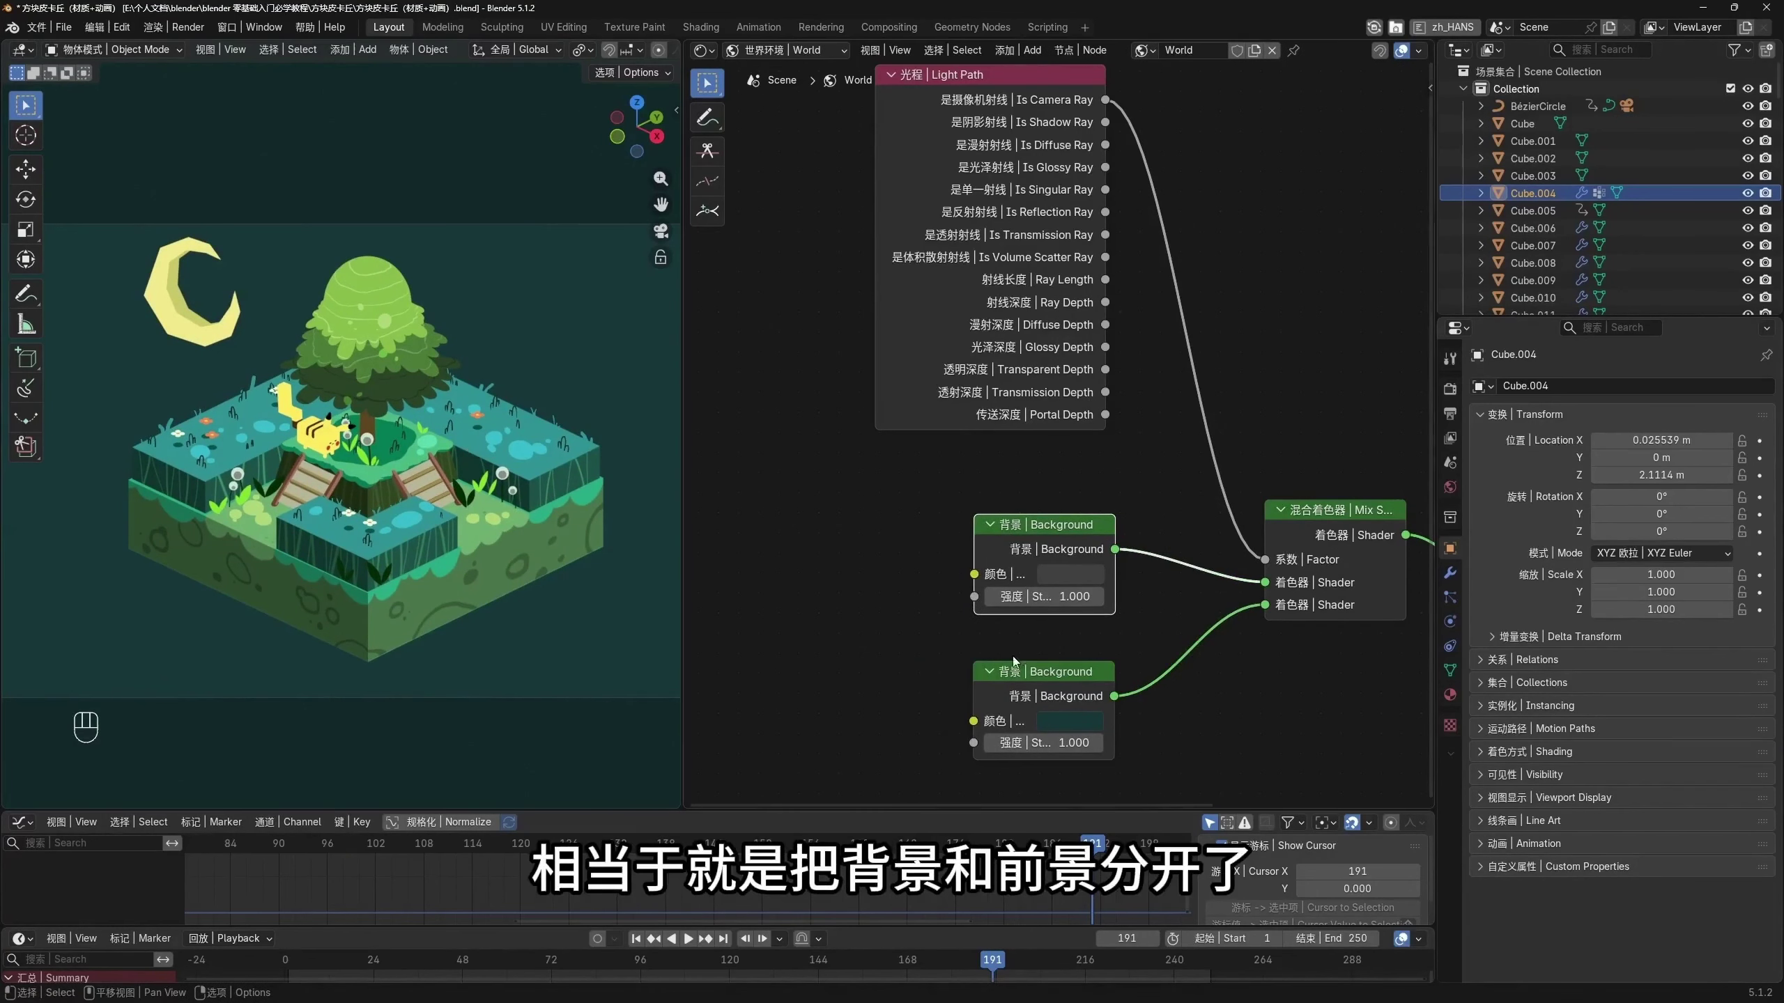
{"action": "left_click", "coordinate": [1002, 695]}
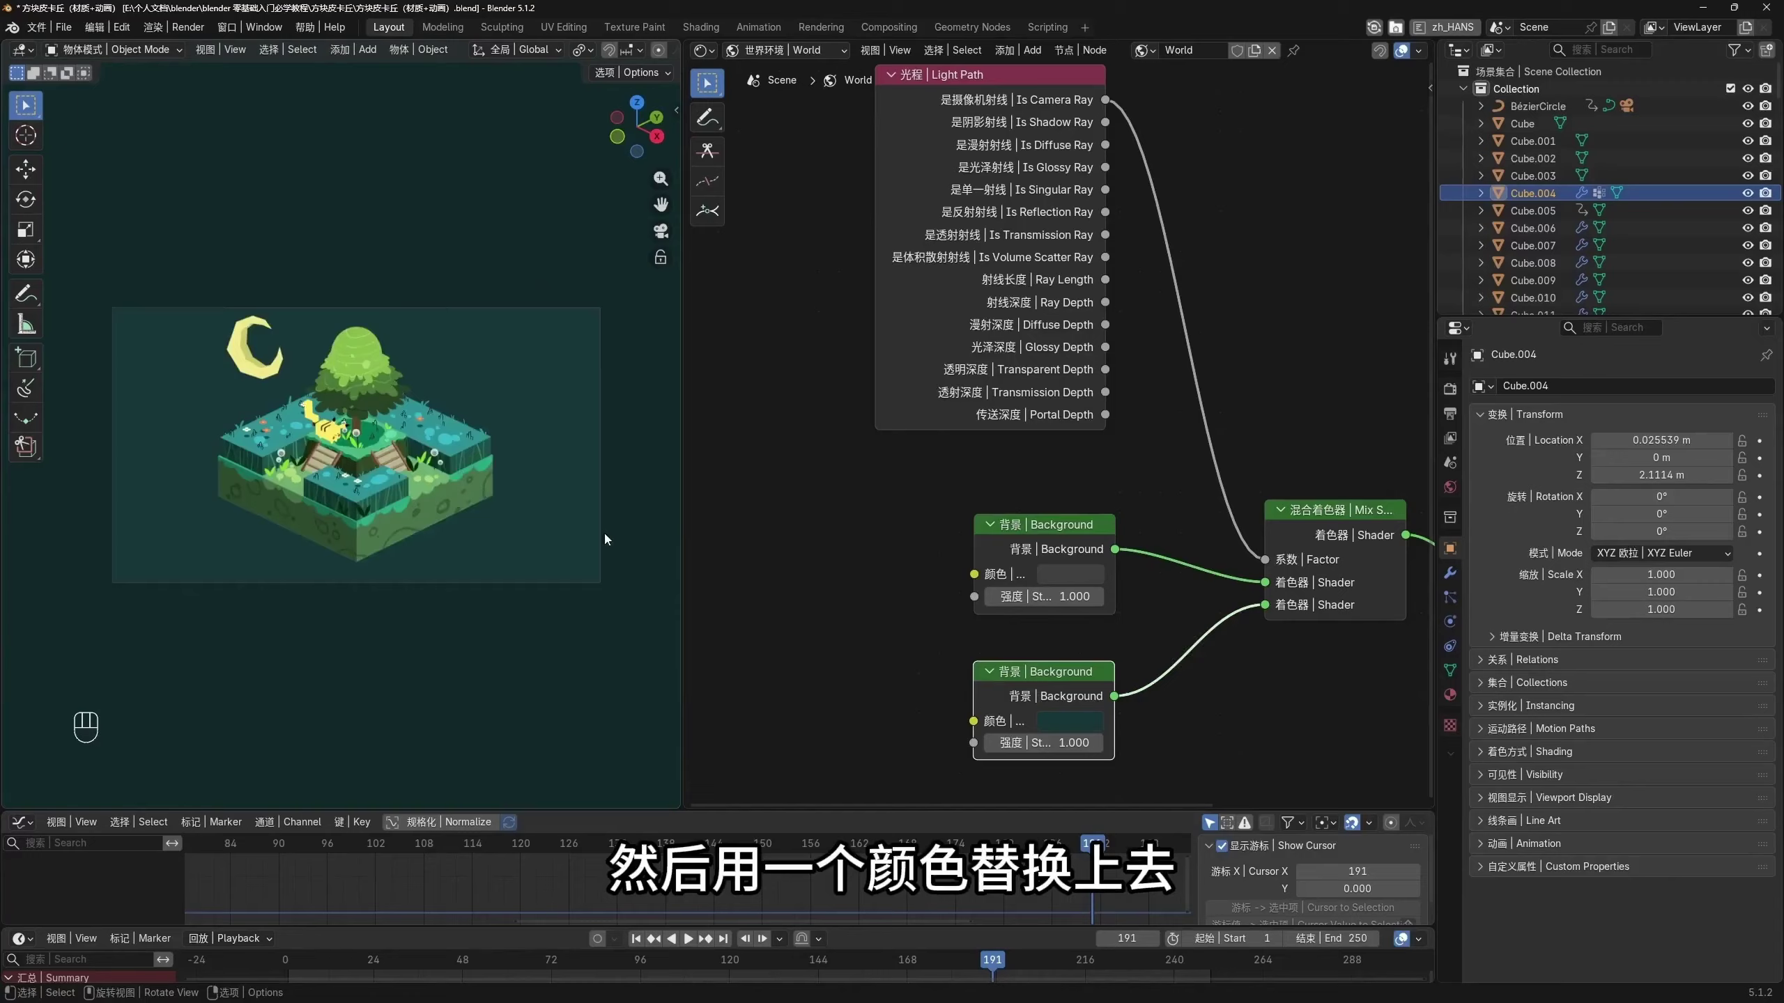
Widen the 3D viewport next to the World shader nodes and frame the whole camera view of the diorama
{"action": "left_click_drag", "start_coordinate": [686, 527], "coordinate": [780, 536]}
{"action": "scroll", "coordinate": [914, 541], "scroll_direction": "down", "scroll_amount": 2}
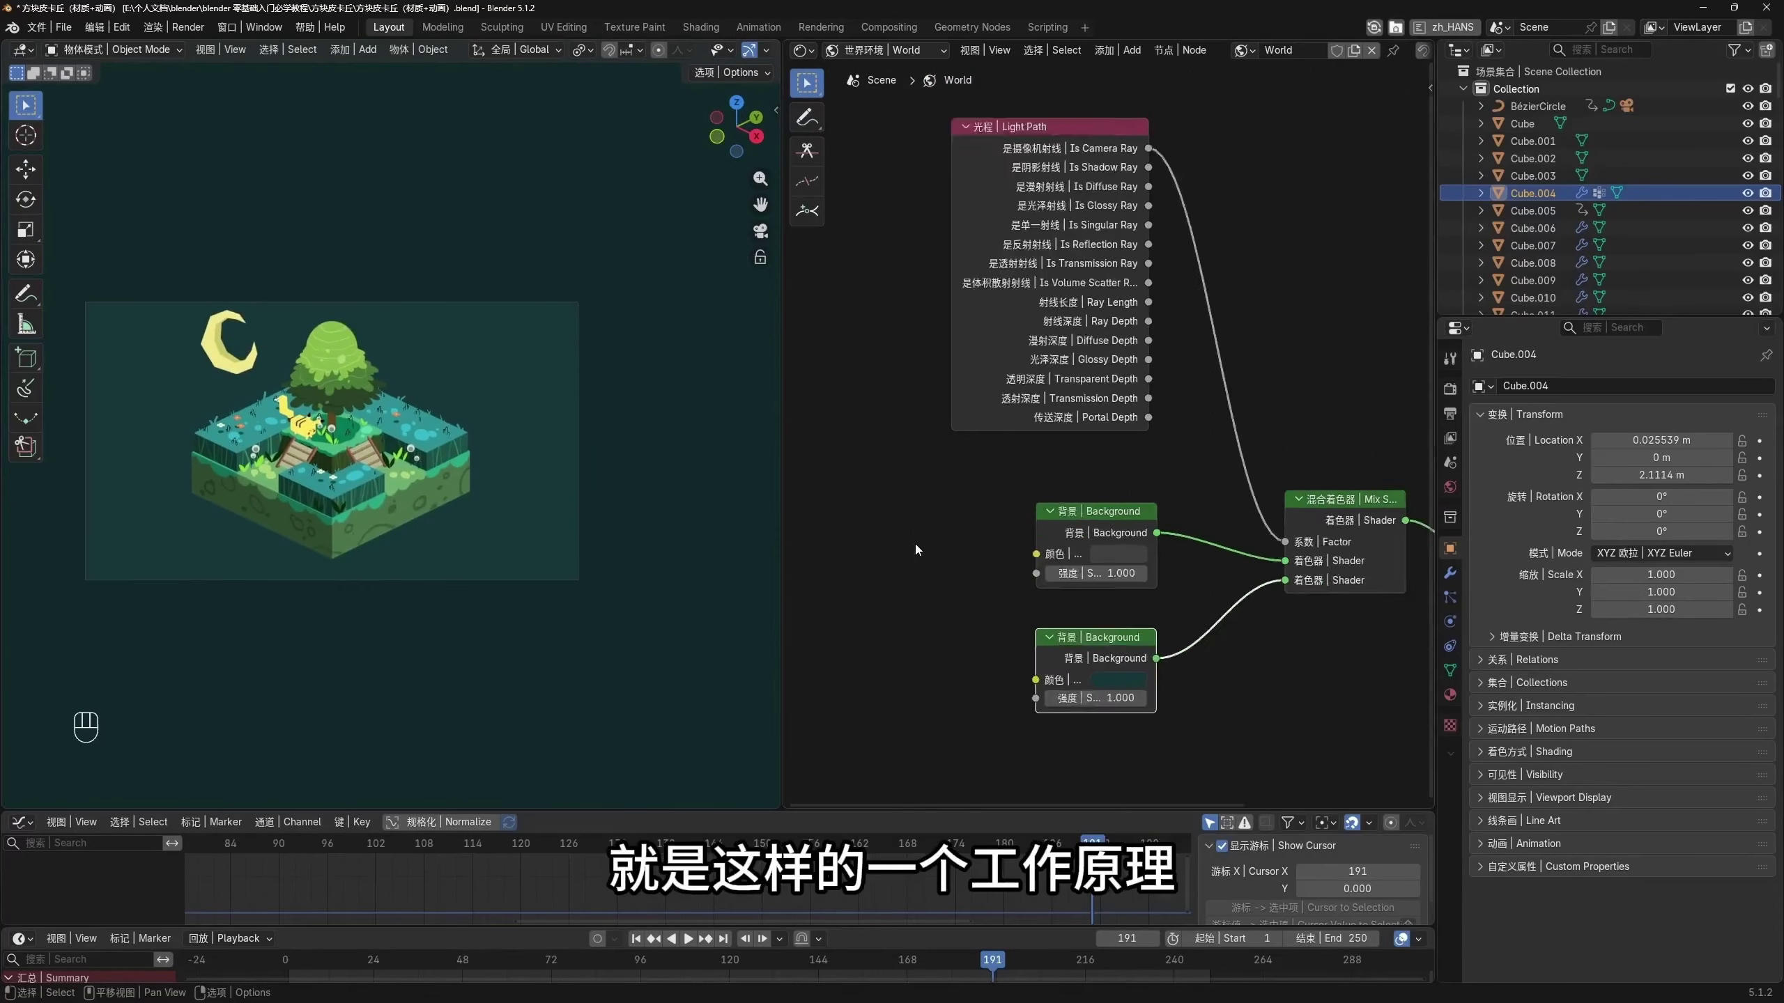
{"action": "scroll", "coordinate": [507, 507], "scroll_direction": "up", "scroll_amount": 2}
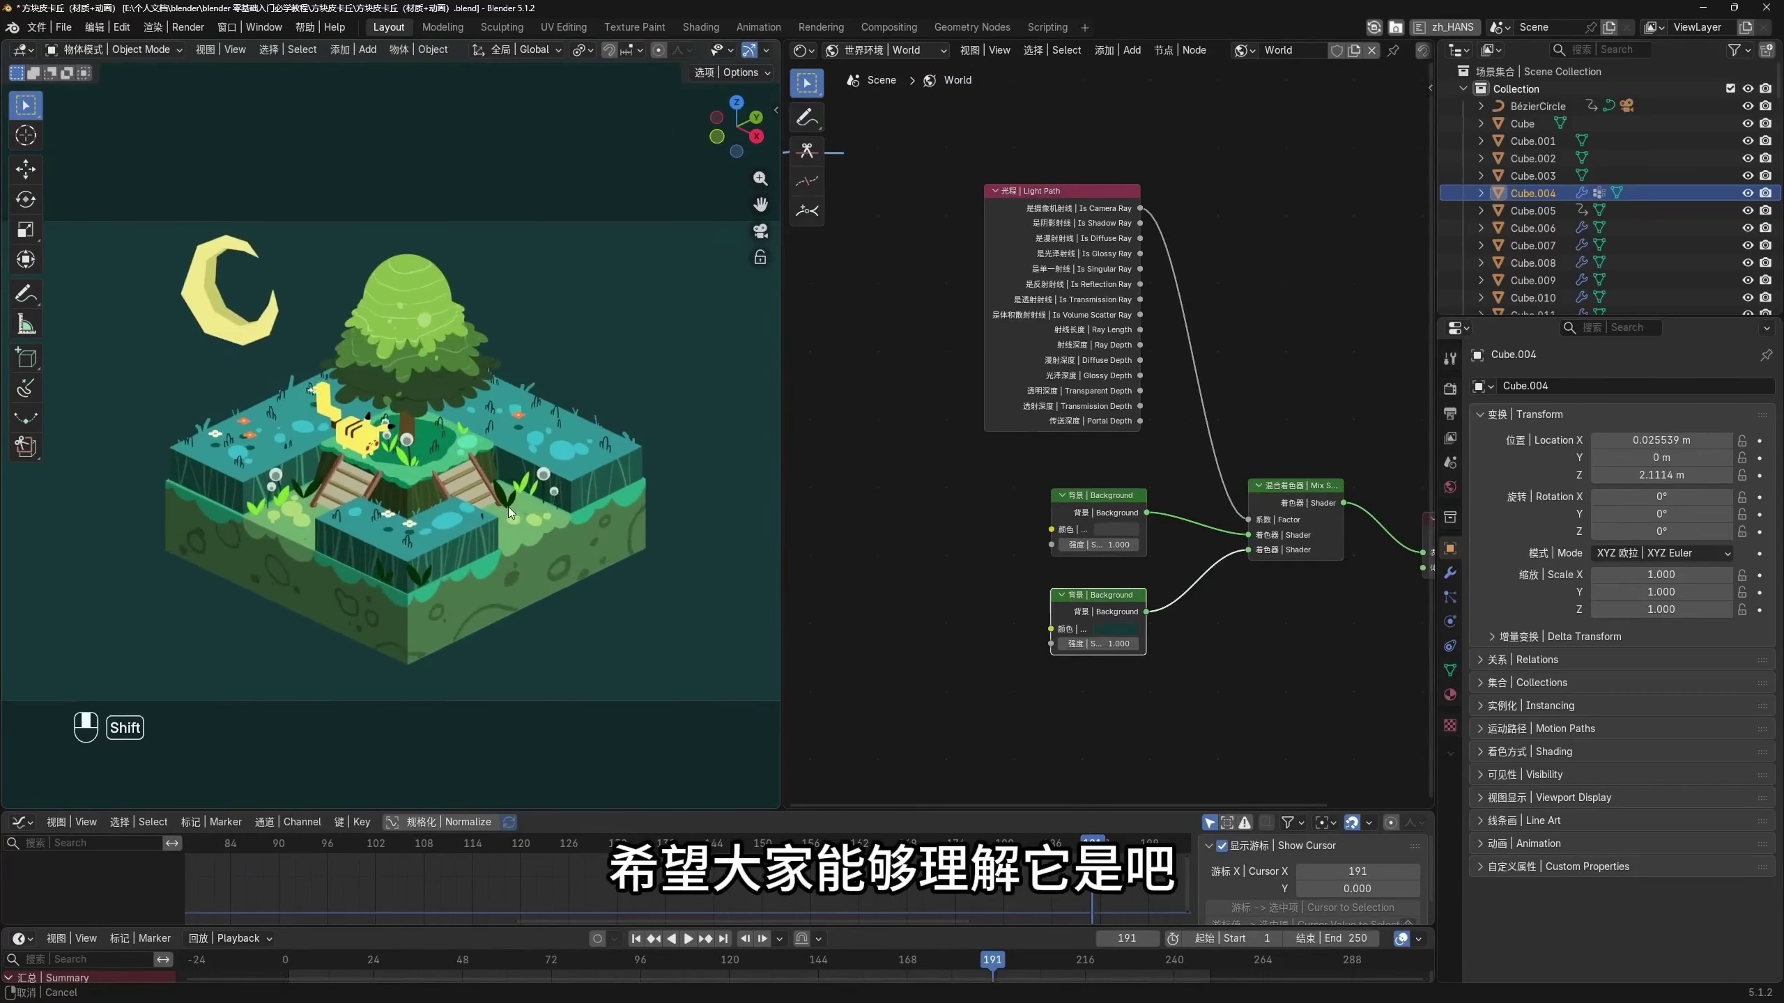
{"action": "middle_click_drag", "start_coordinate": [510, 513], "coordinate": [494, 514], "text": "shift"}
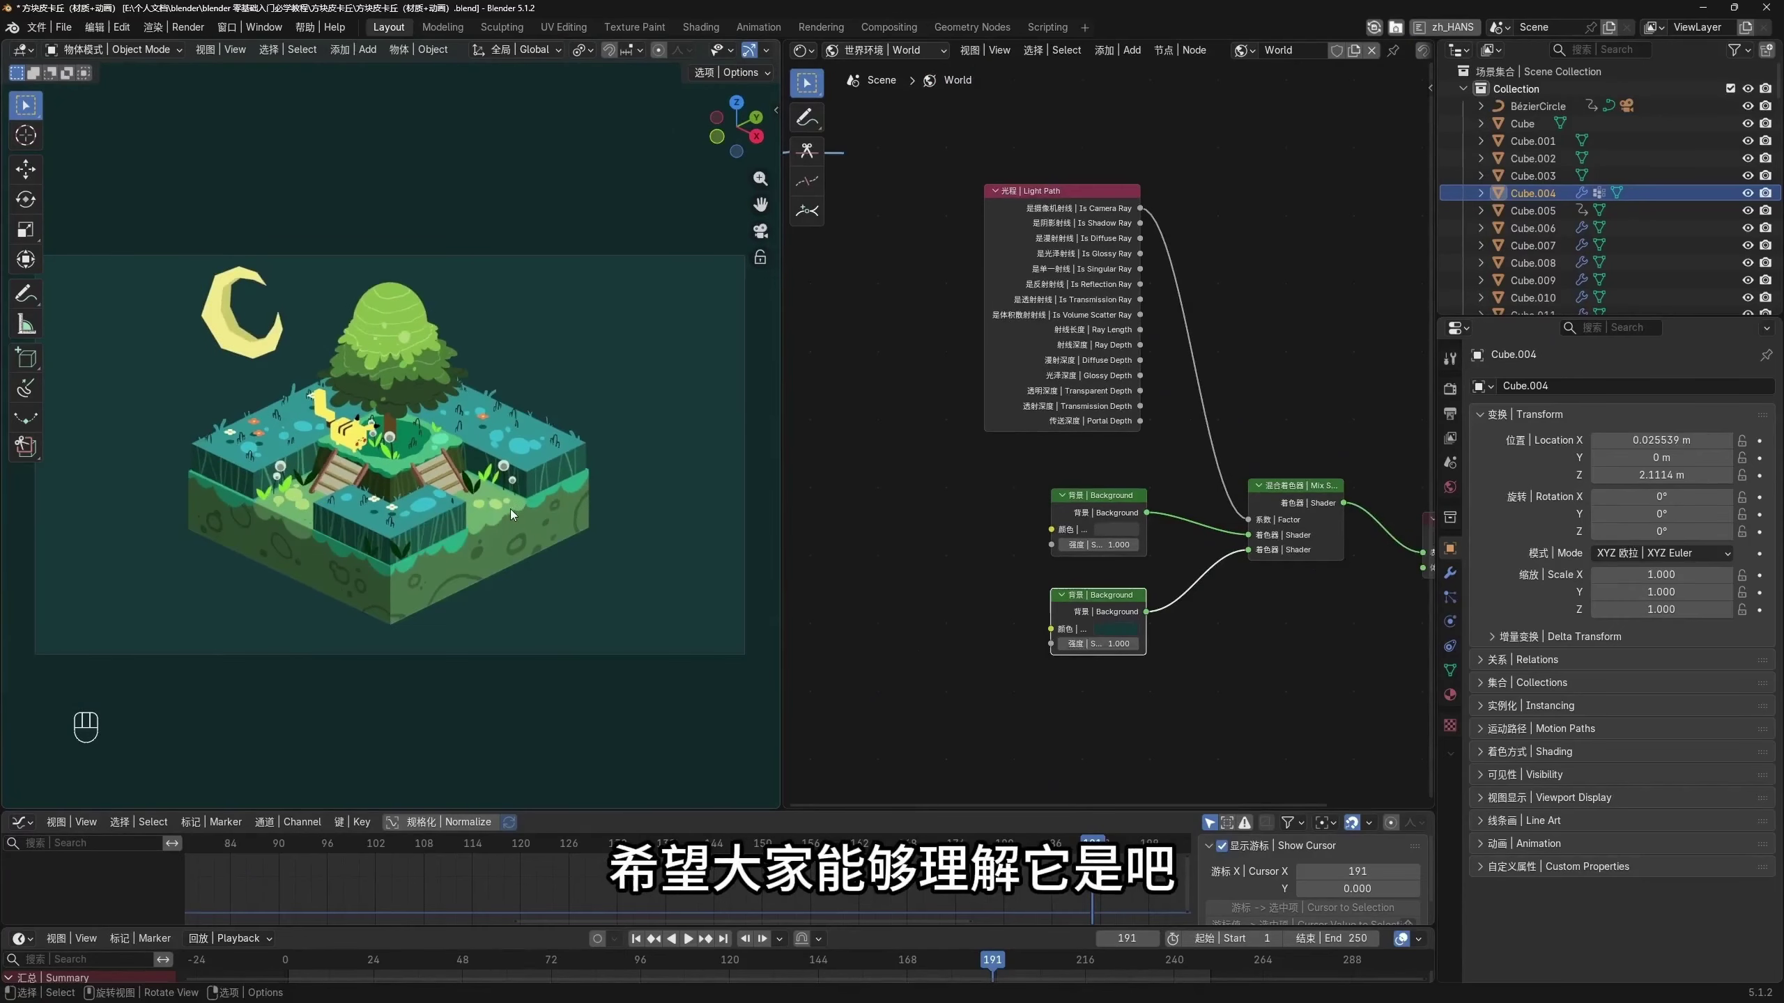
{"action": "scroll", "coordinate": [1171, 594], "scroll_direction": "up", "scroll_amount": 2}
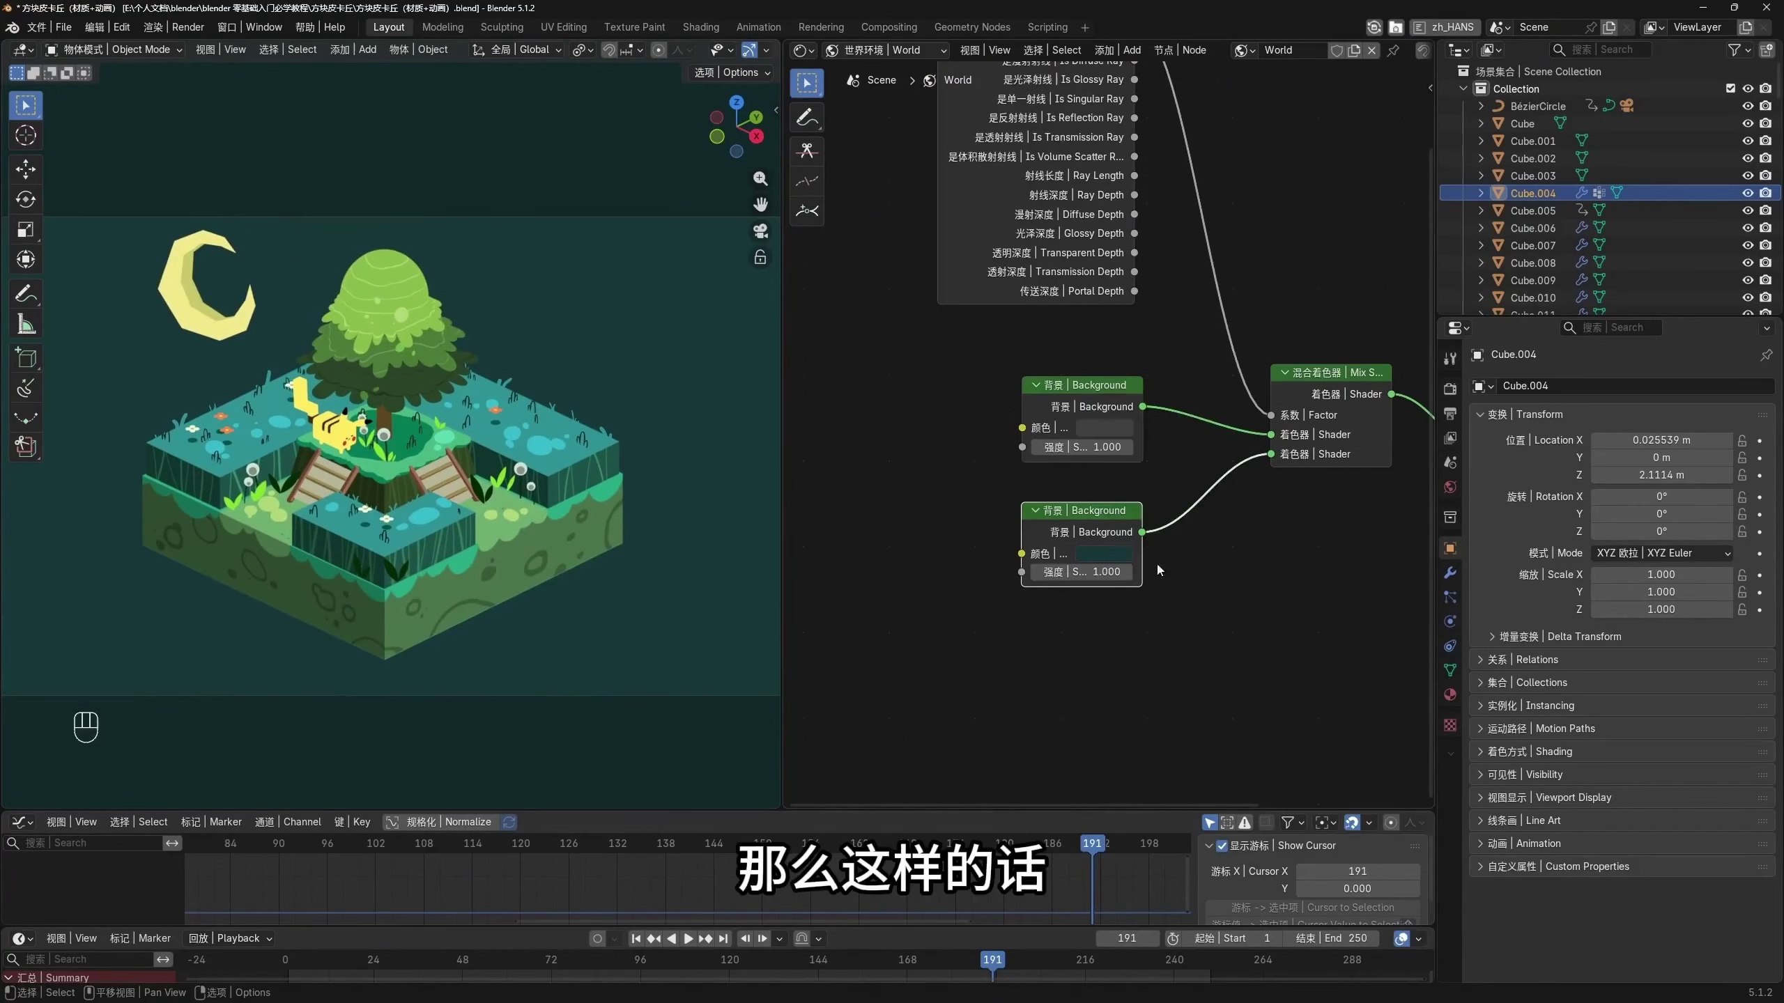
Try a neutral light grey as the colour of the lower Background node
{"action": "left_click", "coordinate": [1117, 555]}
{"action": "left_click_drag", "start_coordinate": [1232, 355], "coordinate": [1233, 260]}
{"action": "left_click_drag", "start_coordinate": [1152, 299], "coordinate": [1154, 320]}
{"action": "mouse_move", "coordinate": [1232, 274]}
{"action": "left_mouse_down"}
{"action": "mouse_move", "coordinate": [1232, 302]}
{"action": "mouse_move", "coordinate": [1233, 264]}
{"action": "left_mouse_up"}
{"action": "left_click_drag", "start_coordinate": [1154, 320], "coordinate": [1152, 319]}
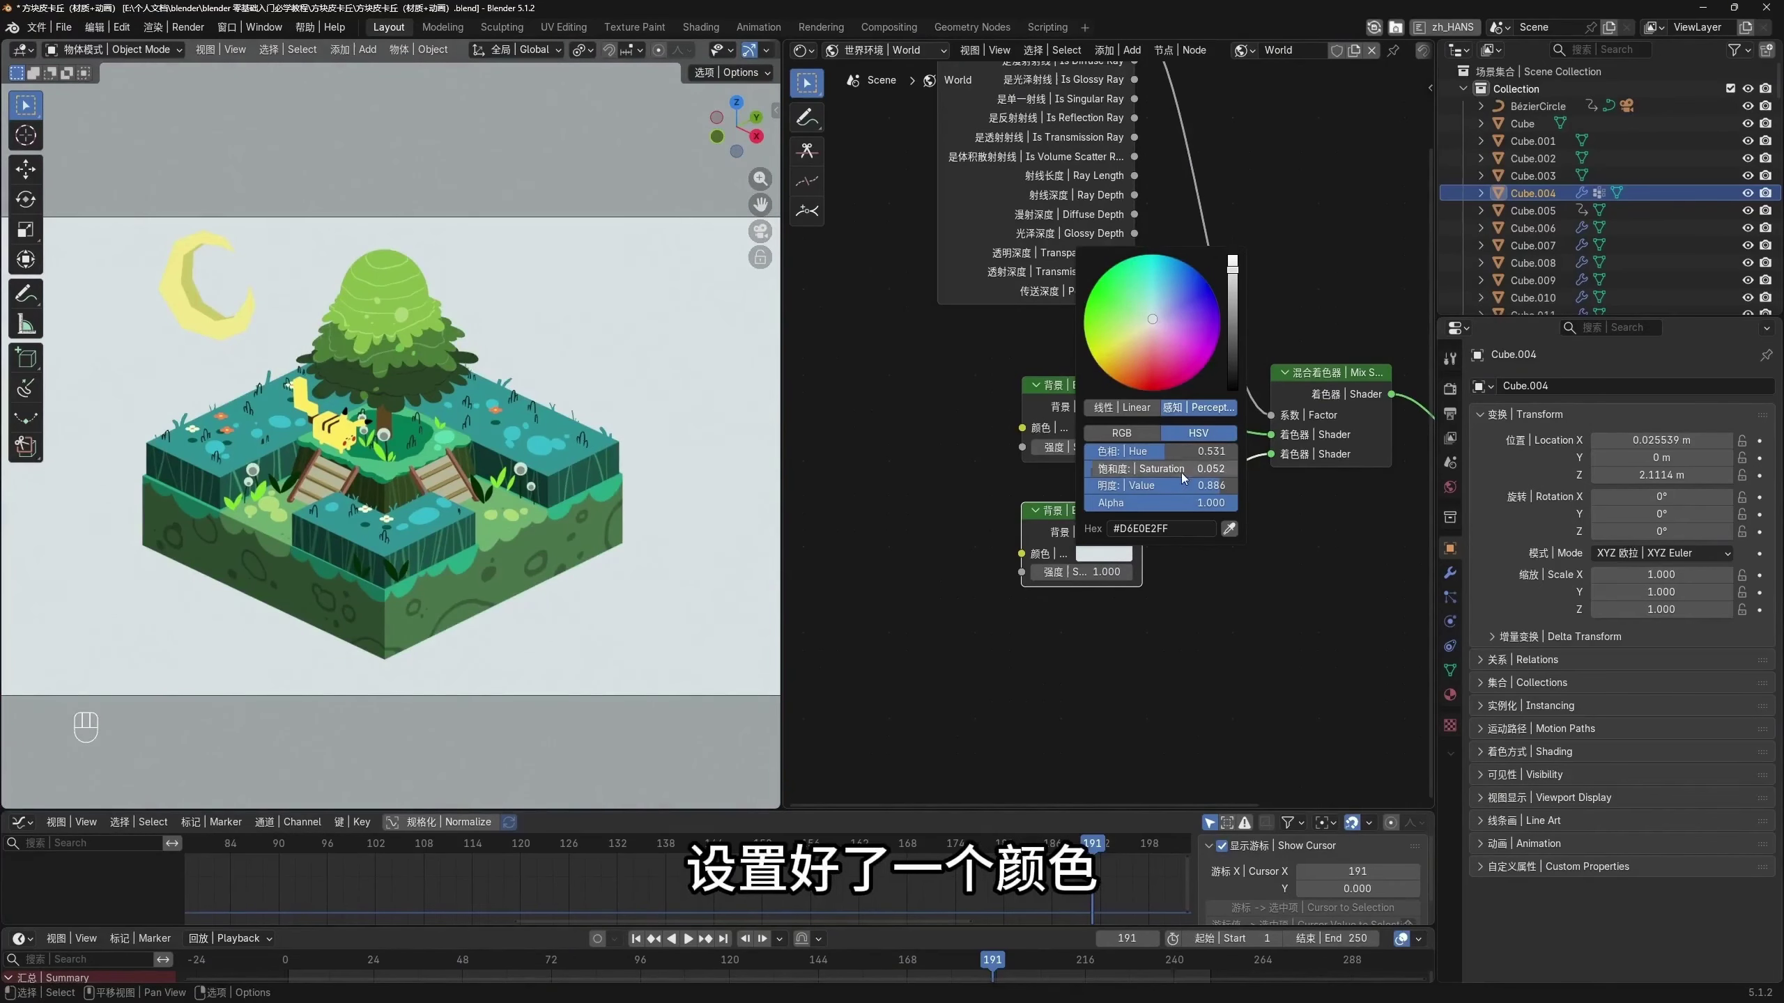
{"action": "left_click_drag", "start_coordinate": [1126, 487], "coordinate": [1184, 451]}
{"action": "left_click_drag", "start_coordinate": [1233, 258], "coordinate": [1233, 271]}
{"action": "scroll", "coordinate": [1029, 621], "scroll_direction": "down", "scroll_amount": 2}
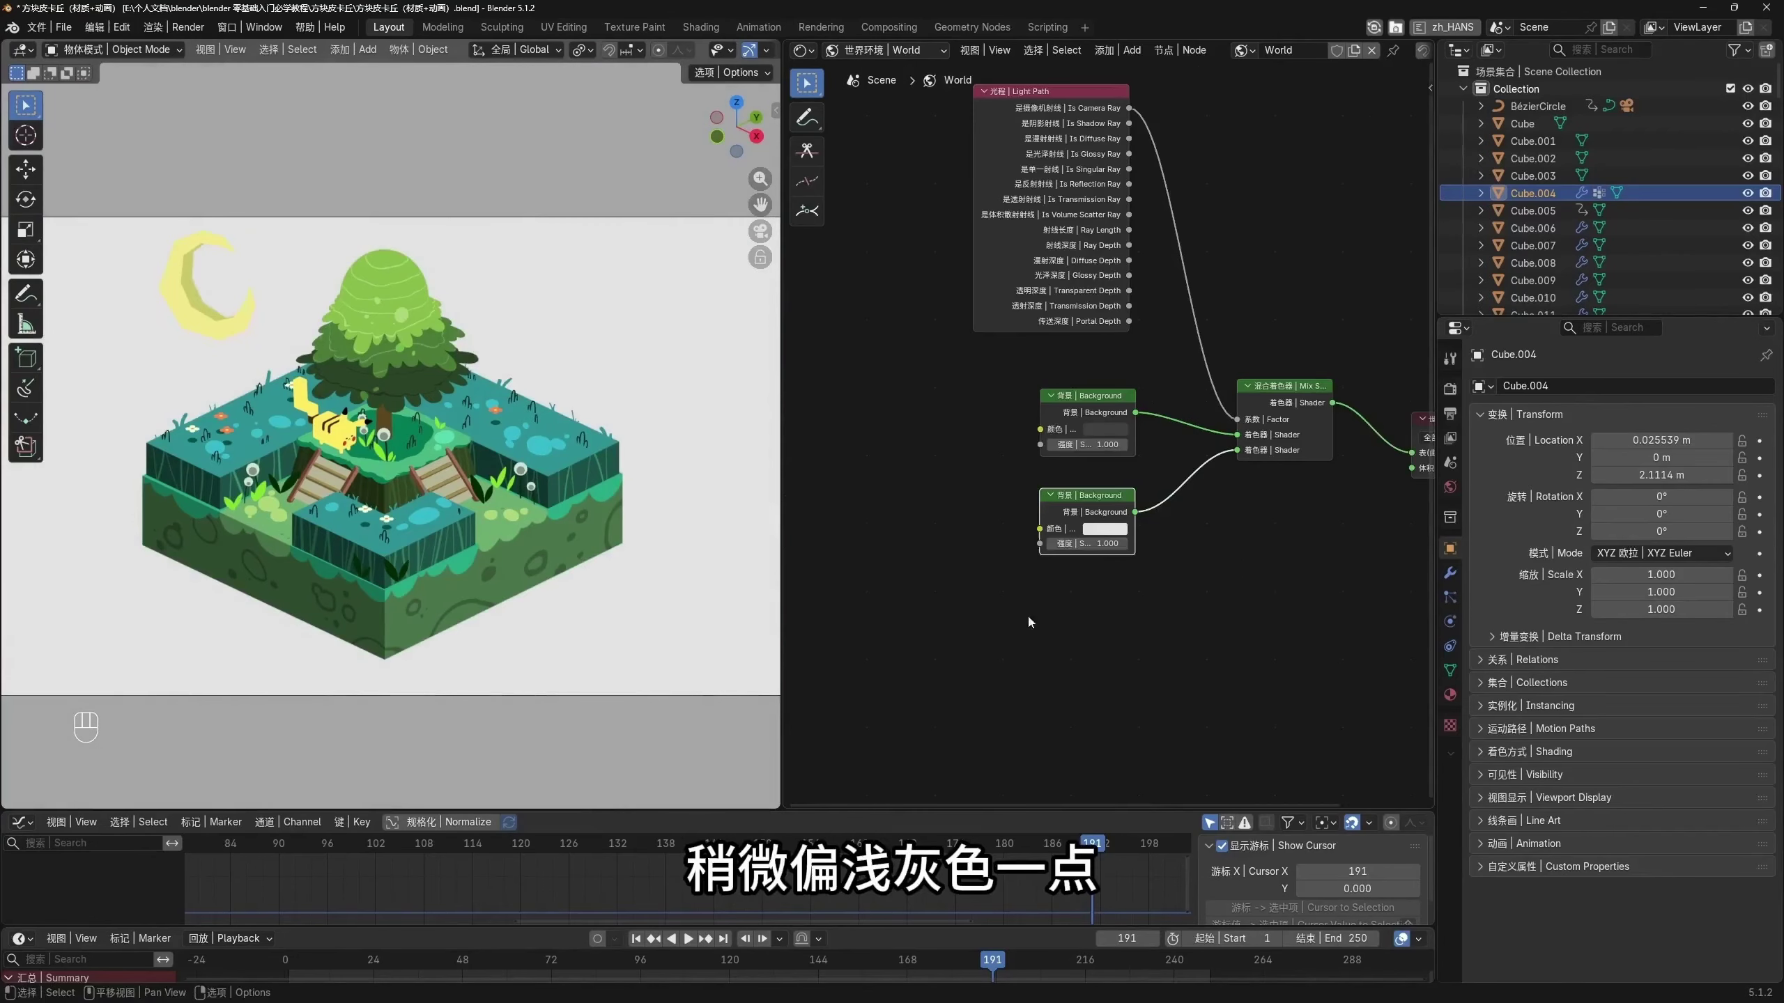
{"action": "scroll", "coordinate": [390, 457], "scroll_direction": "down", "scroll_amount": 2}
Set the lower Background node's colour to a dark, fully saturated blue, about hex #001825
{"action": "left_click_drag", "start_coordinate": [782, 519], "coordinate": [1107, 520]}
{"action": "middle_click_drag", "start_coordinate": [746, 520], "coordinate": [658, 517], "text": "shift"}
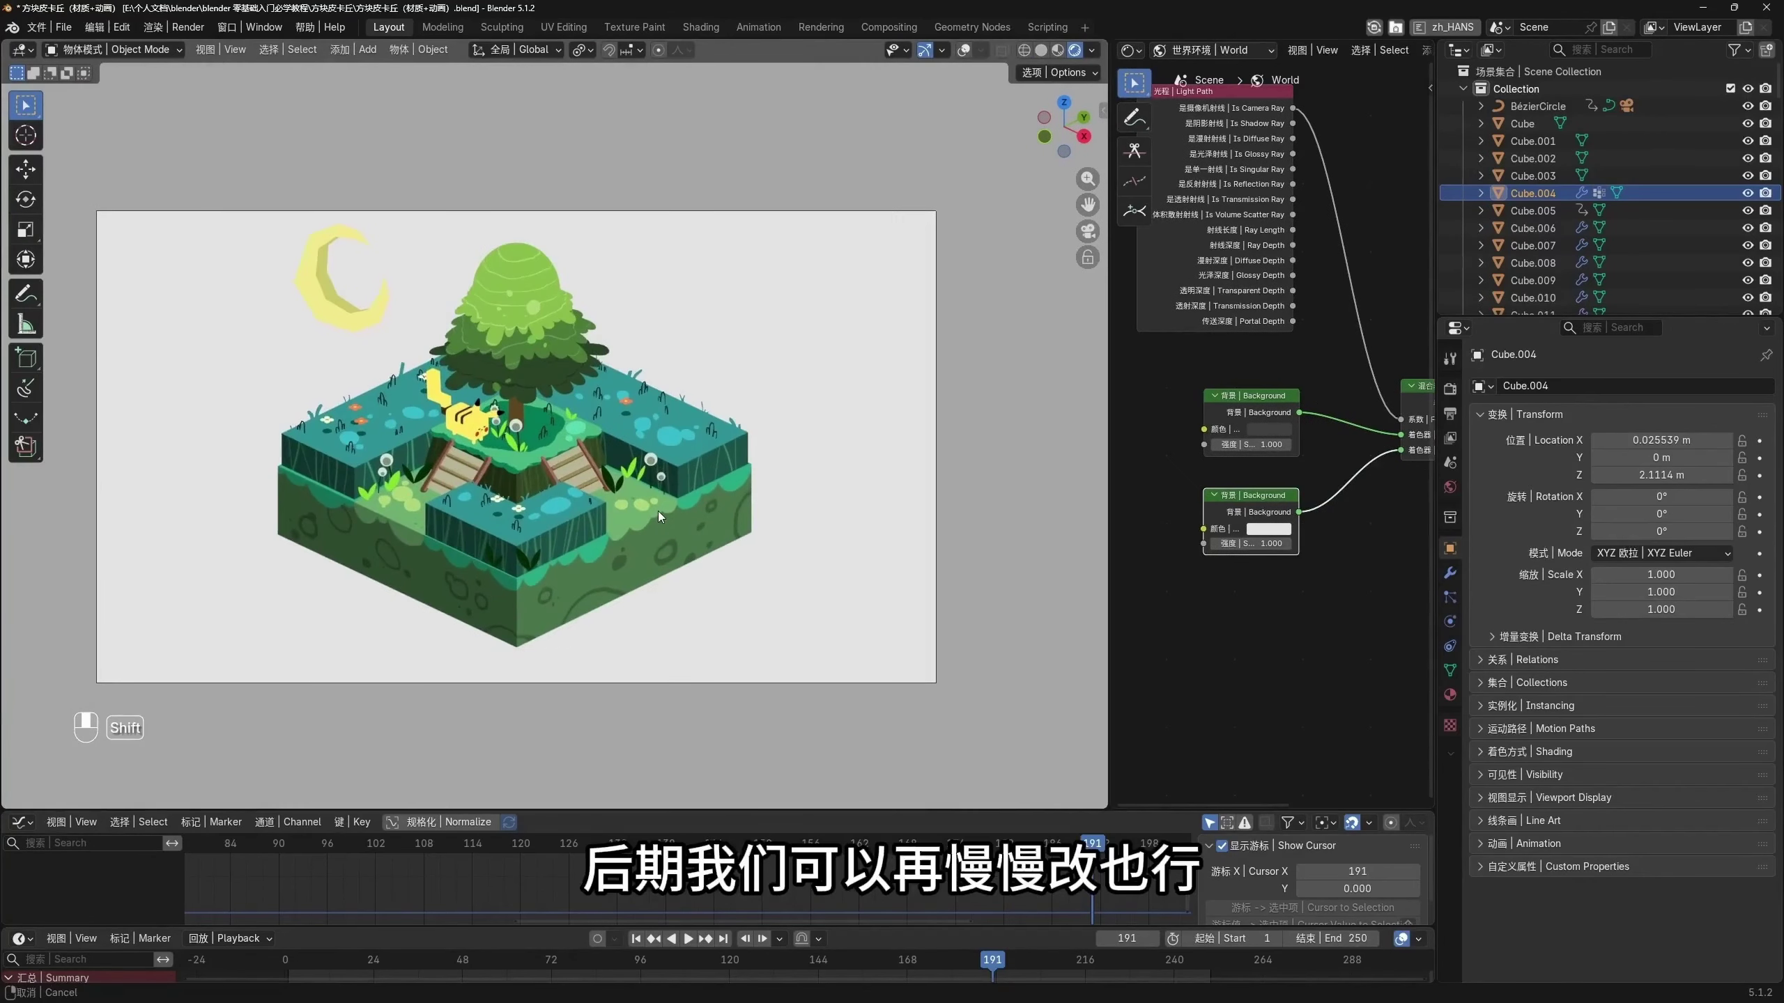
{"action": "left_click_drag", "start_coordinate": [1108, 522], "coordinate": [911, 522]}
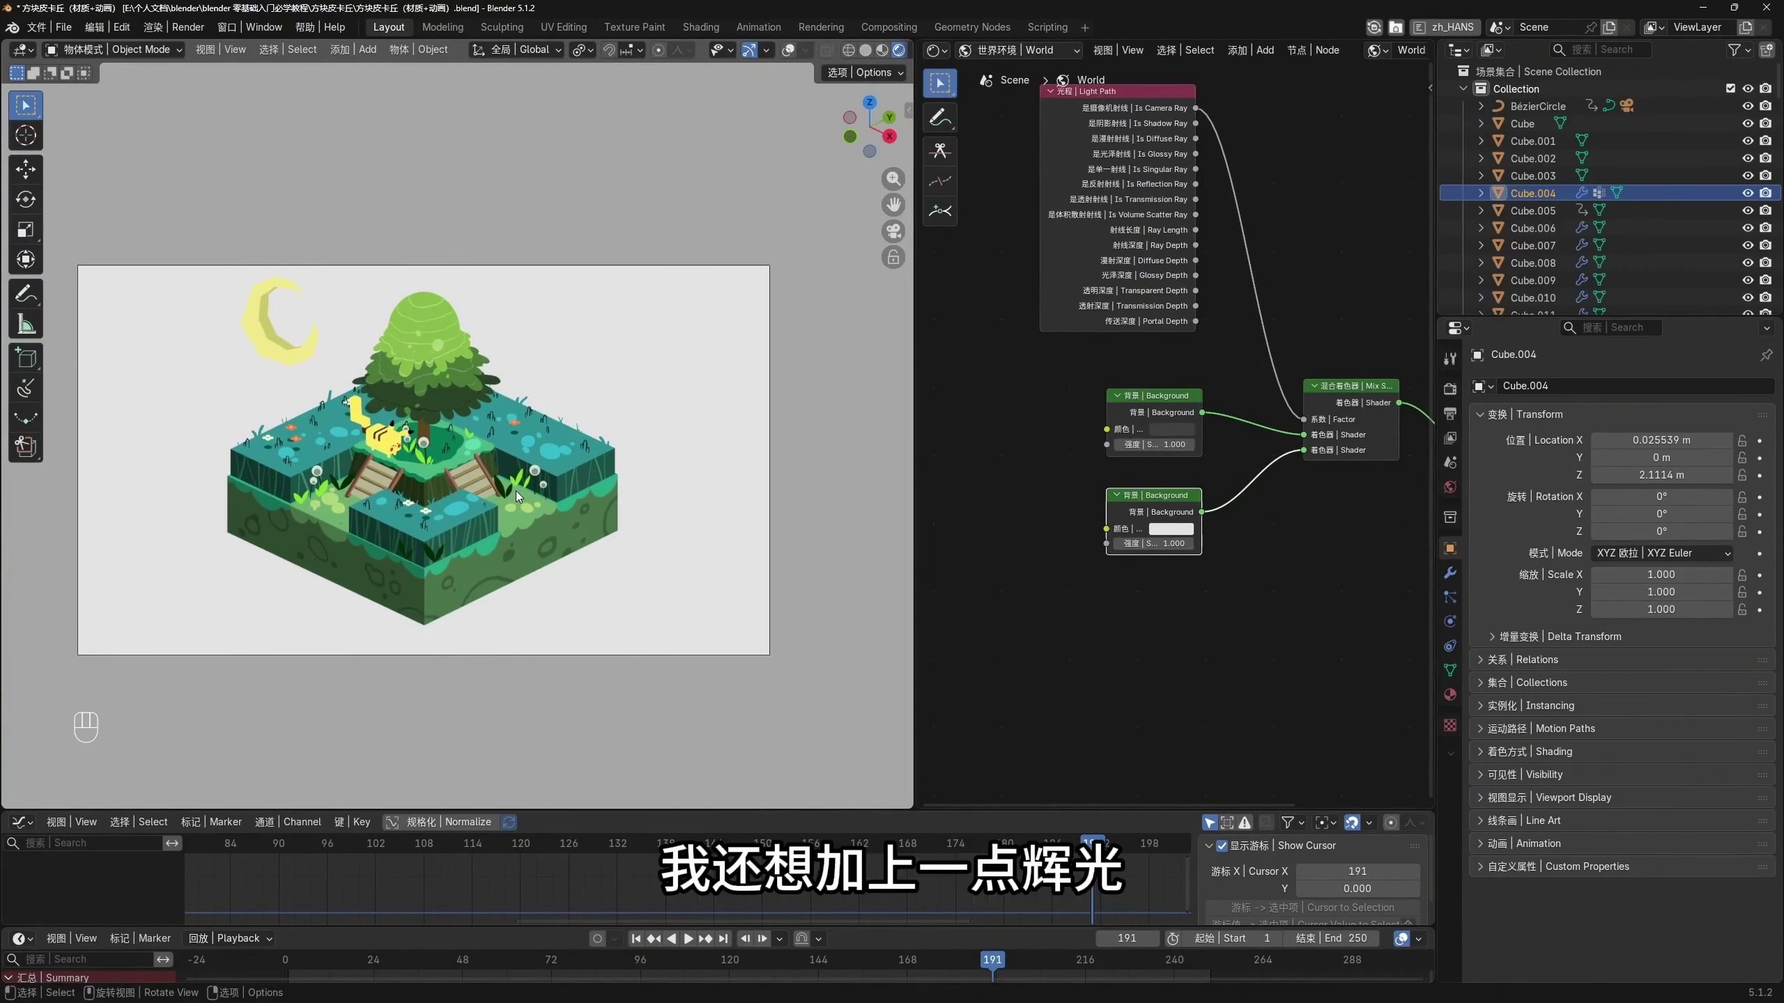
{"action": "scroll", "coordinate": [1165, 583], "scroll_direction": "up", "scroll_amount": 2}
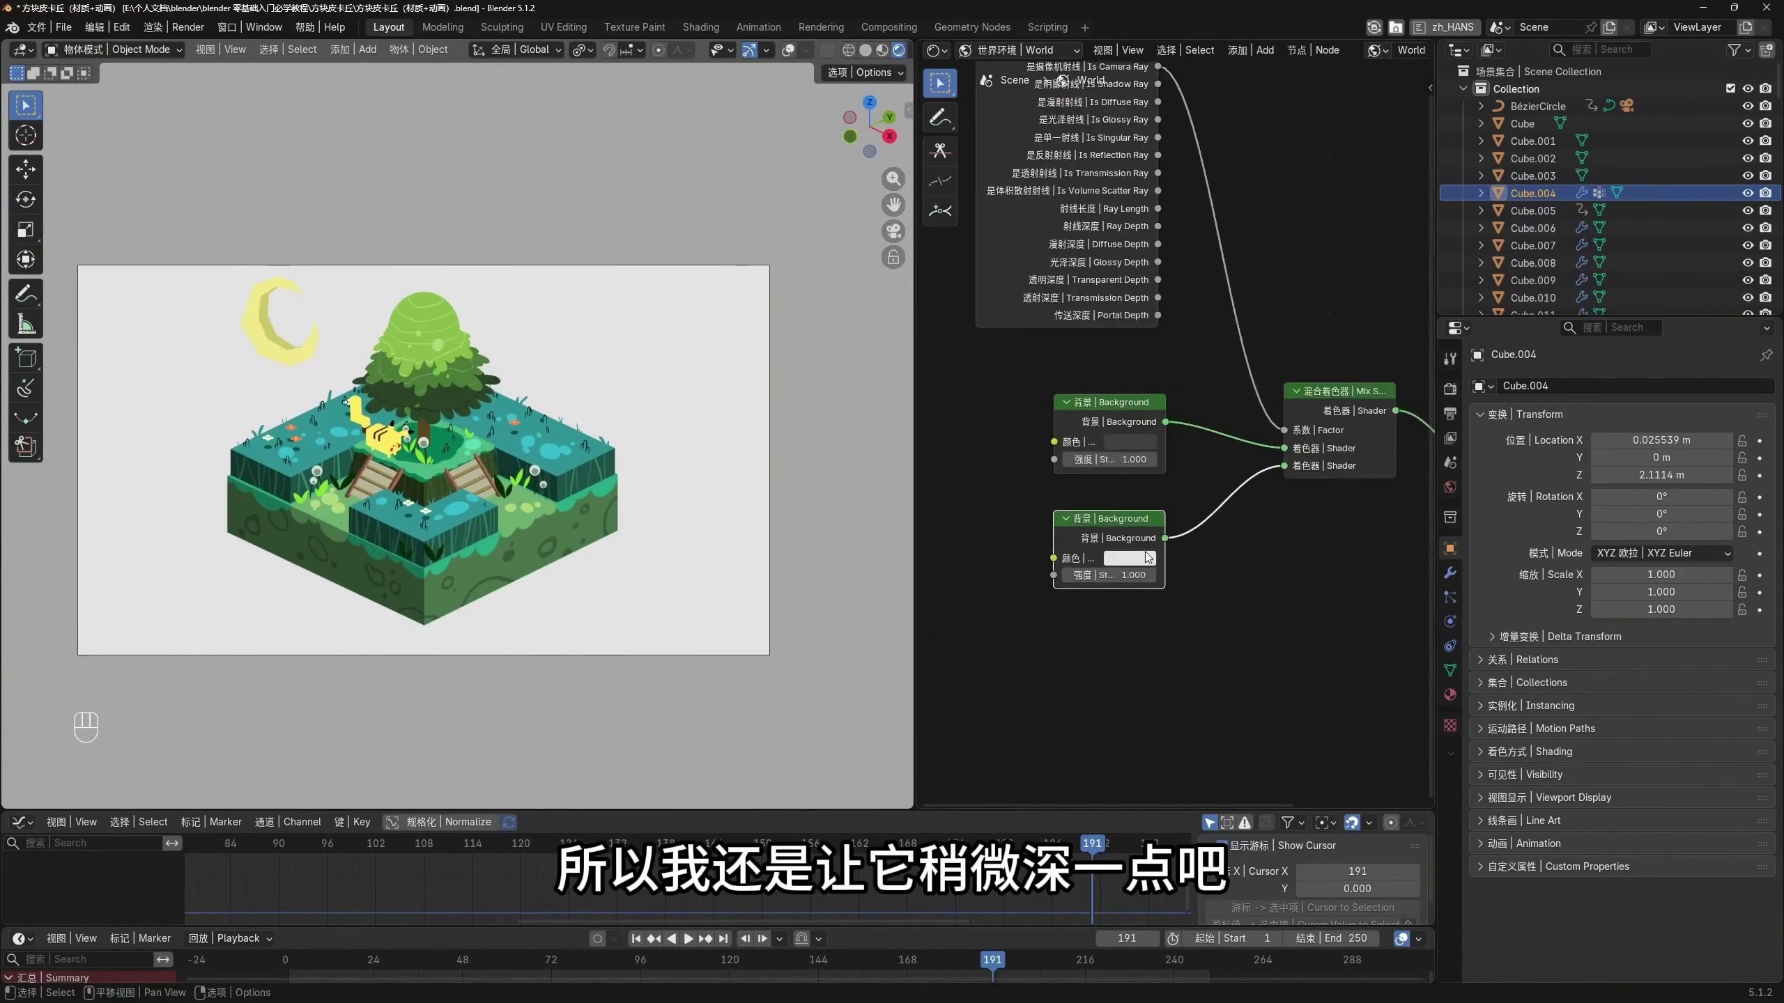
{"action": "left_click", "coordinate": [1123, 580]}
{"action": "left_click_drag", "start_coordinate": [1276, 247], "coordinate": [1277, 373]}
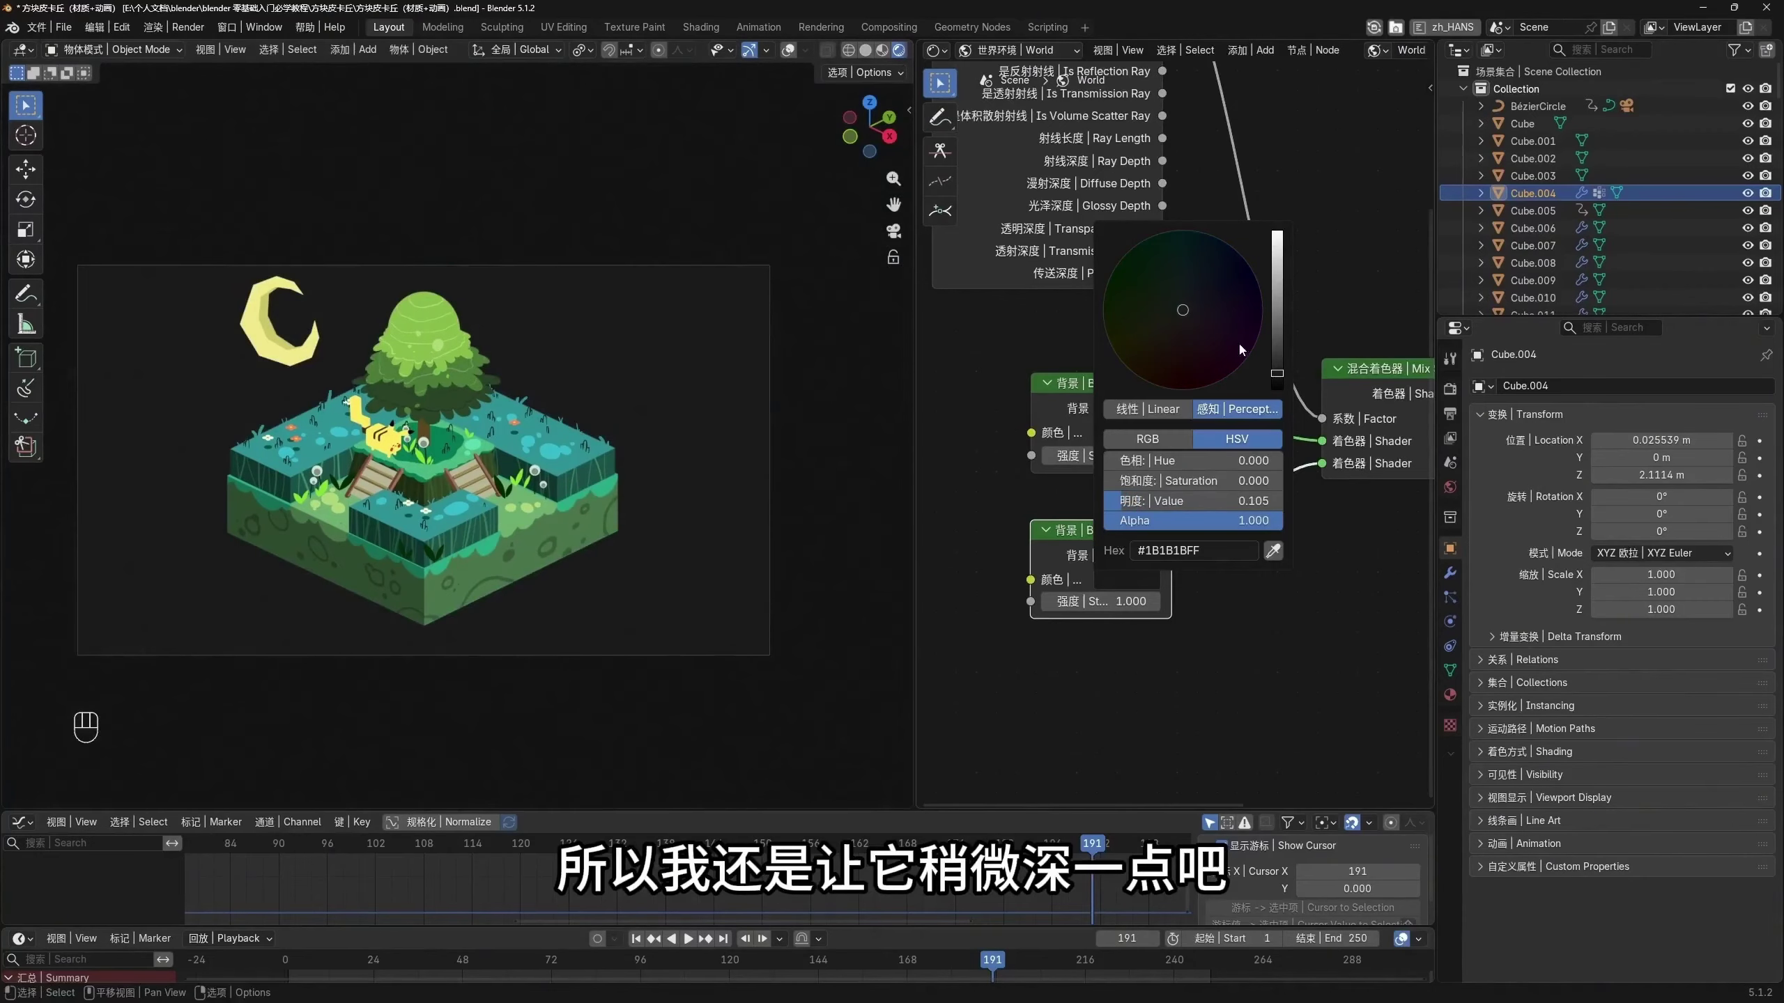
{"action": "mouse_move", "coordinate": [1188, 243]}
{"action": "left_mouse_down"}
{"action": "mouse_move", "coordinate": [1235, 250]}
{"action": "mouse_move", "coordinate": [1260, 287]}
{"action": "mouse_move", "coordinate": [1162, 233]}
{"action": "mouse_move", "coordinate": [1211, 235]}
{"action": "left_mouse_up"}
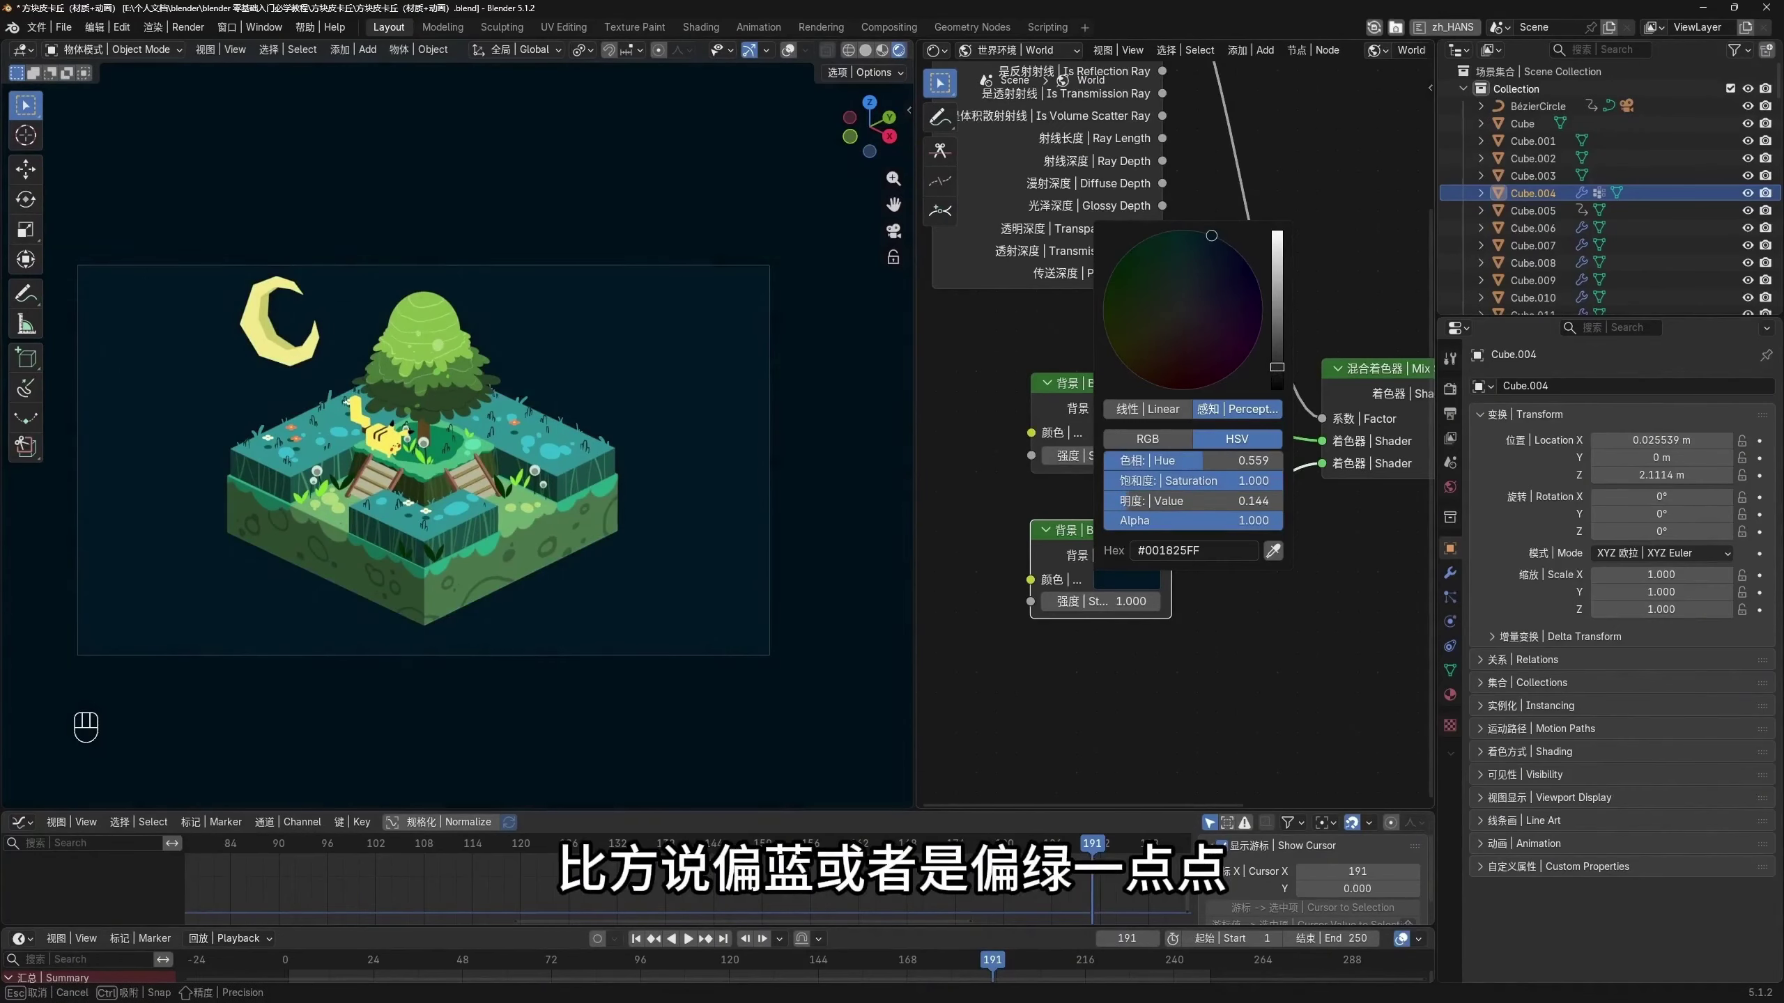
{"action": "middle_click_drag", "start_coordinate": [370, 467], "coordinate": [340, 395], "text": "shift"}
{"action": "scroll", "coordinate": [339, 395], "scroll_direction": "up", "scroll_amount": 1}
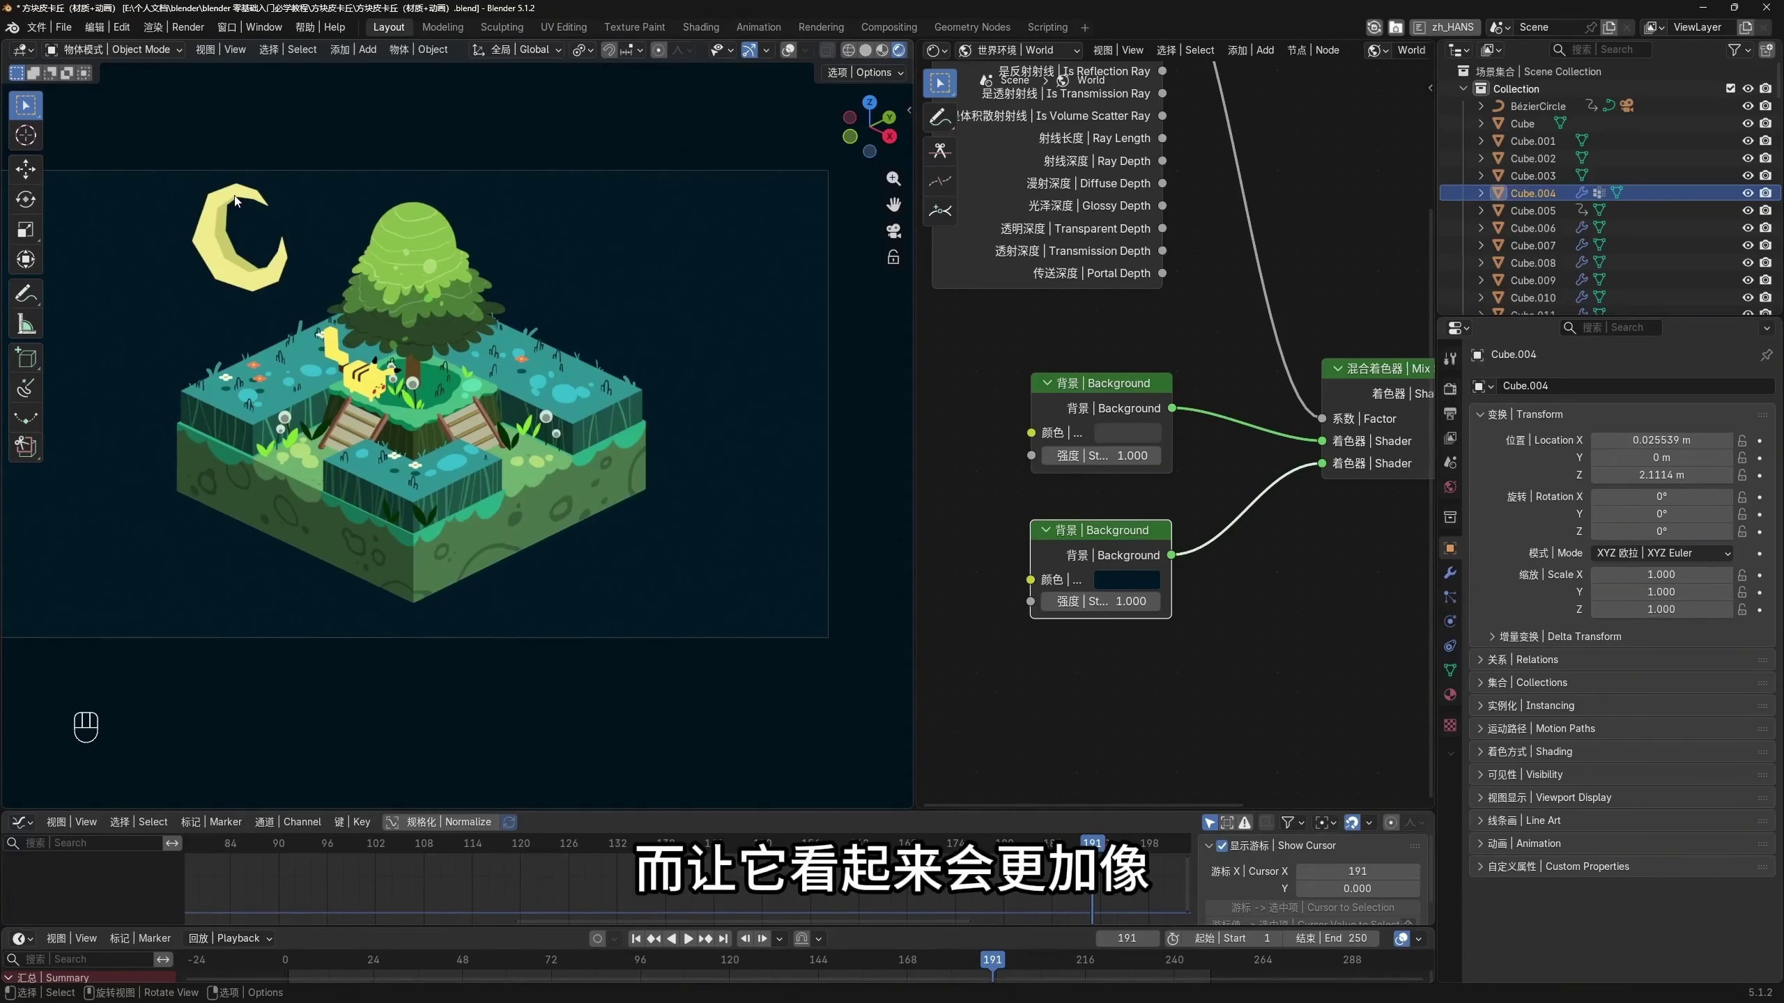
Enlarge the node editor area and switch it from the World shader nodes to the Compositor
{"action": "scroll", "coordinate": [1139, 509], "scroll_direction": "down", "scroll_amount": 2}
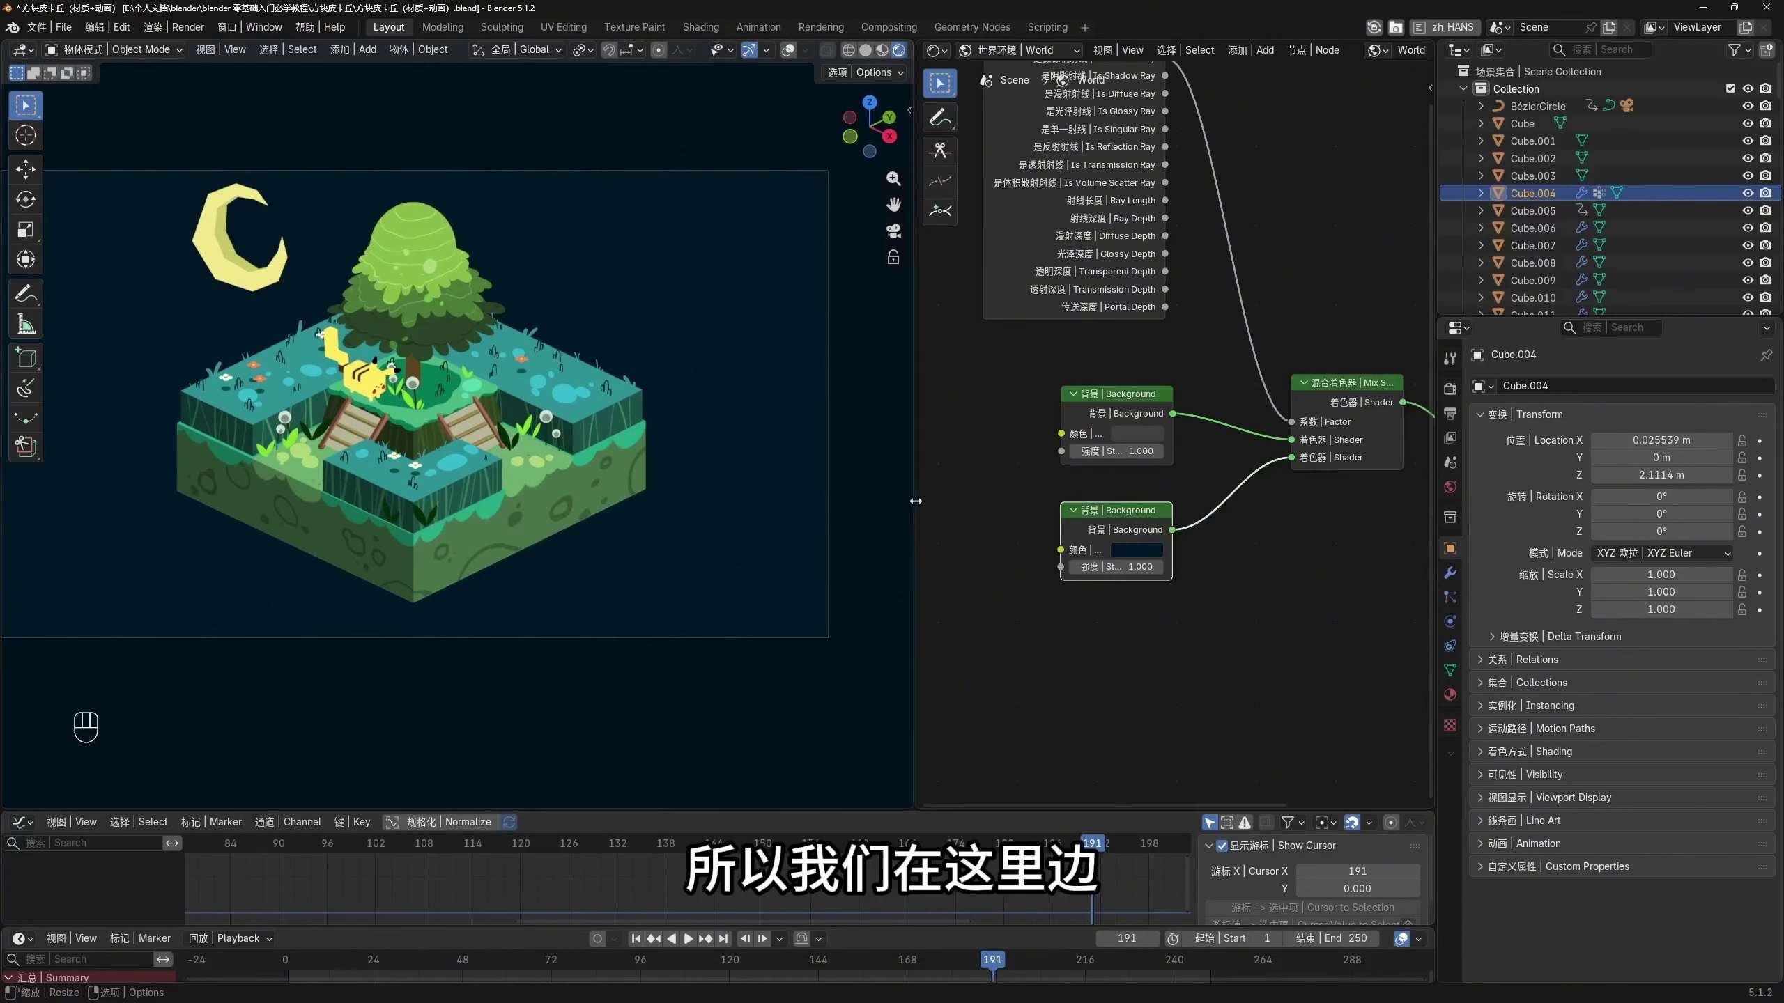
{"action": "left_click_drag", "start_coordinate": [915, 434], "coordinate": [839, 433]}
{"action": "scroll", "coordinate": [1138, 509], "scroll_direction": "down", "scroll_amount": 1}
{"action": "scroll", "coordinate": [1031, 606], "scroll_direction": "up", "scroll_amount": 1}
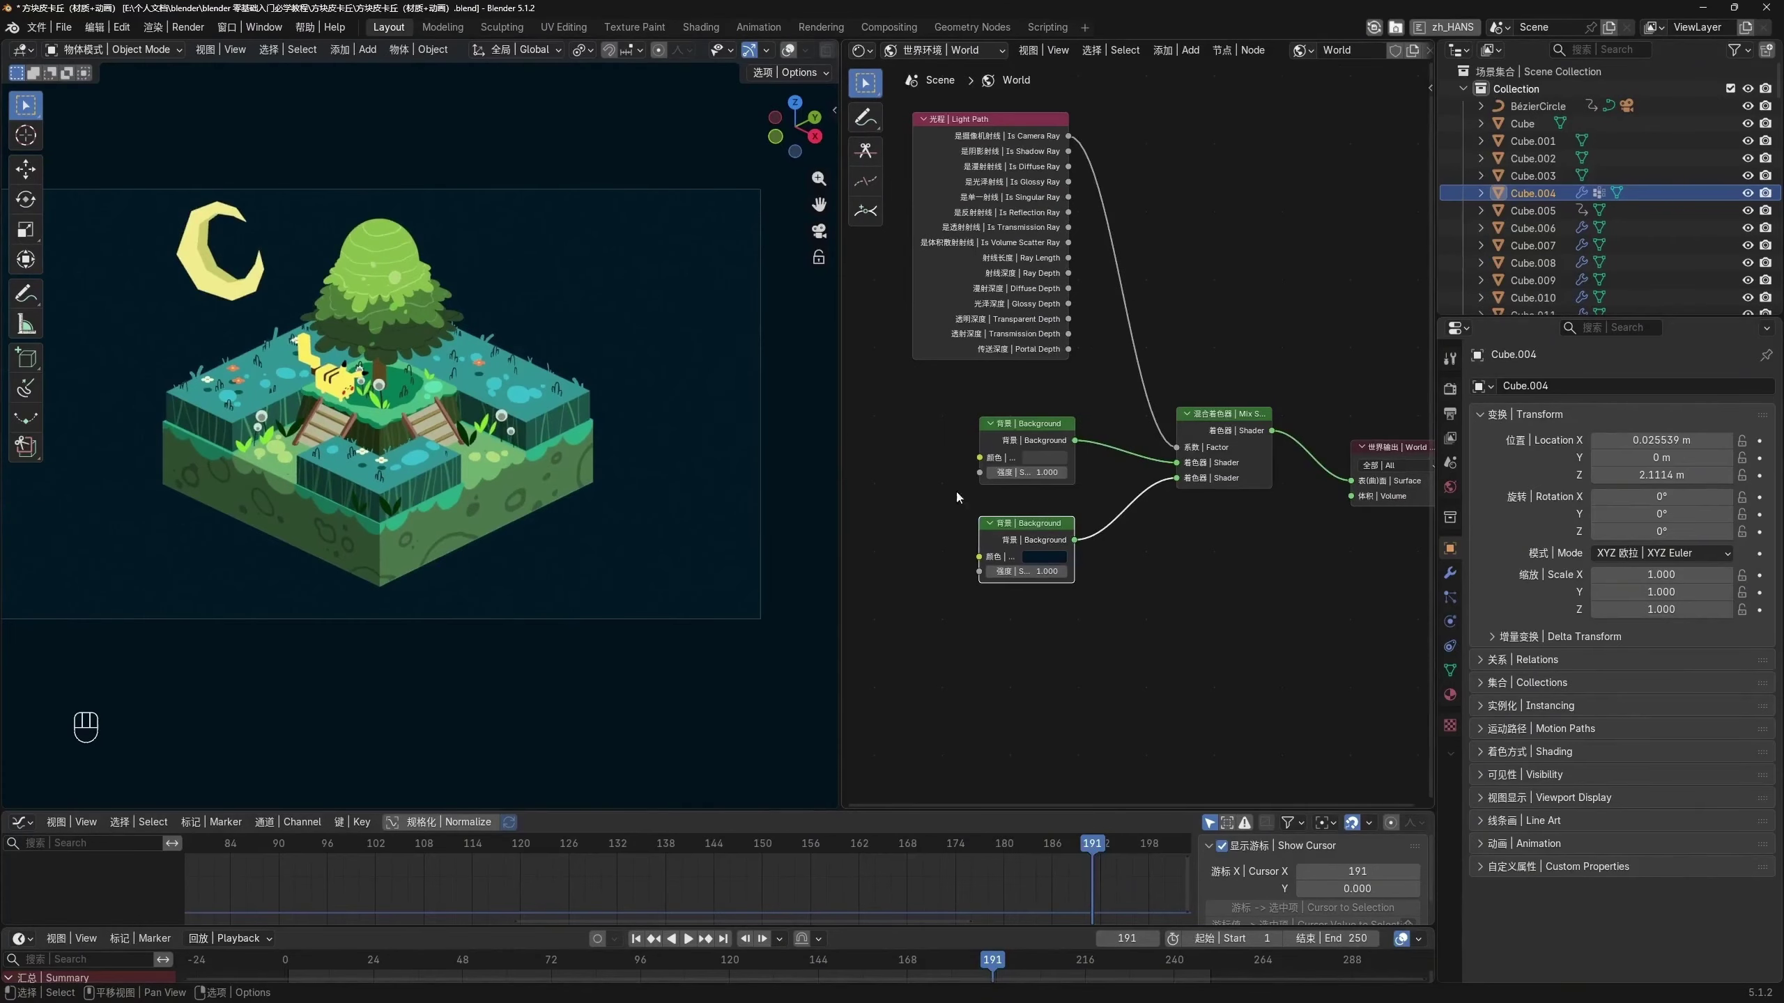
{"action": "middle_click_drag", "start_coordinate": [1213, 464], "coordinate": [1217, 483]}
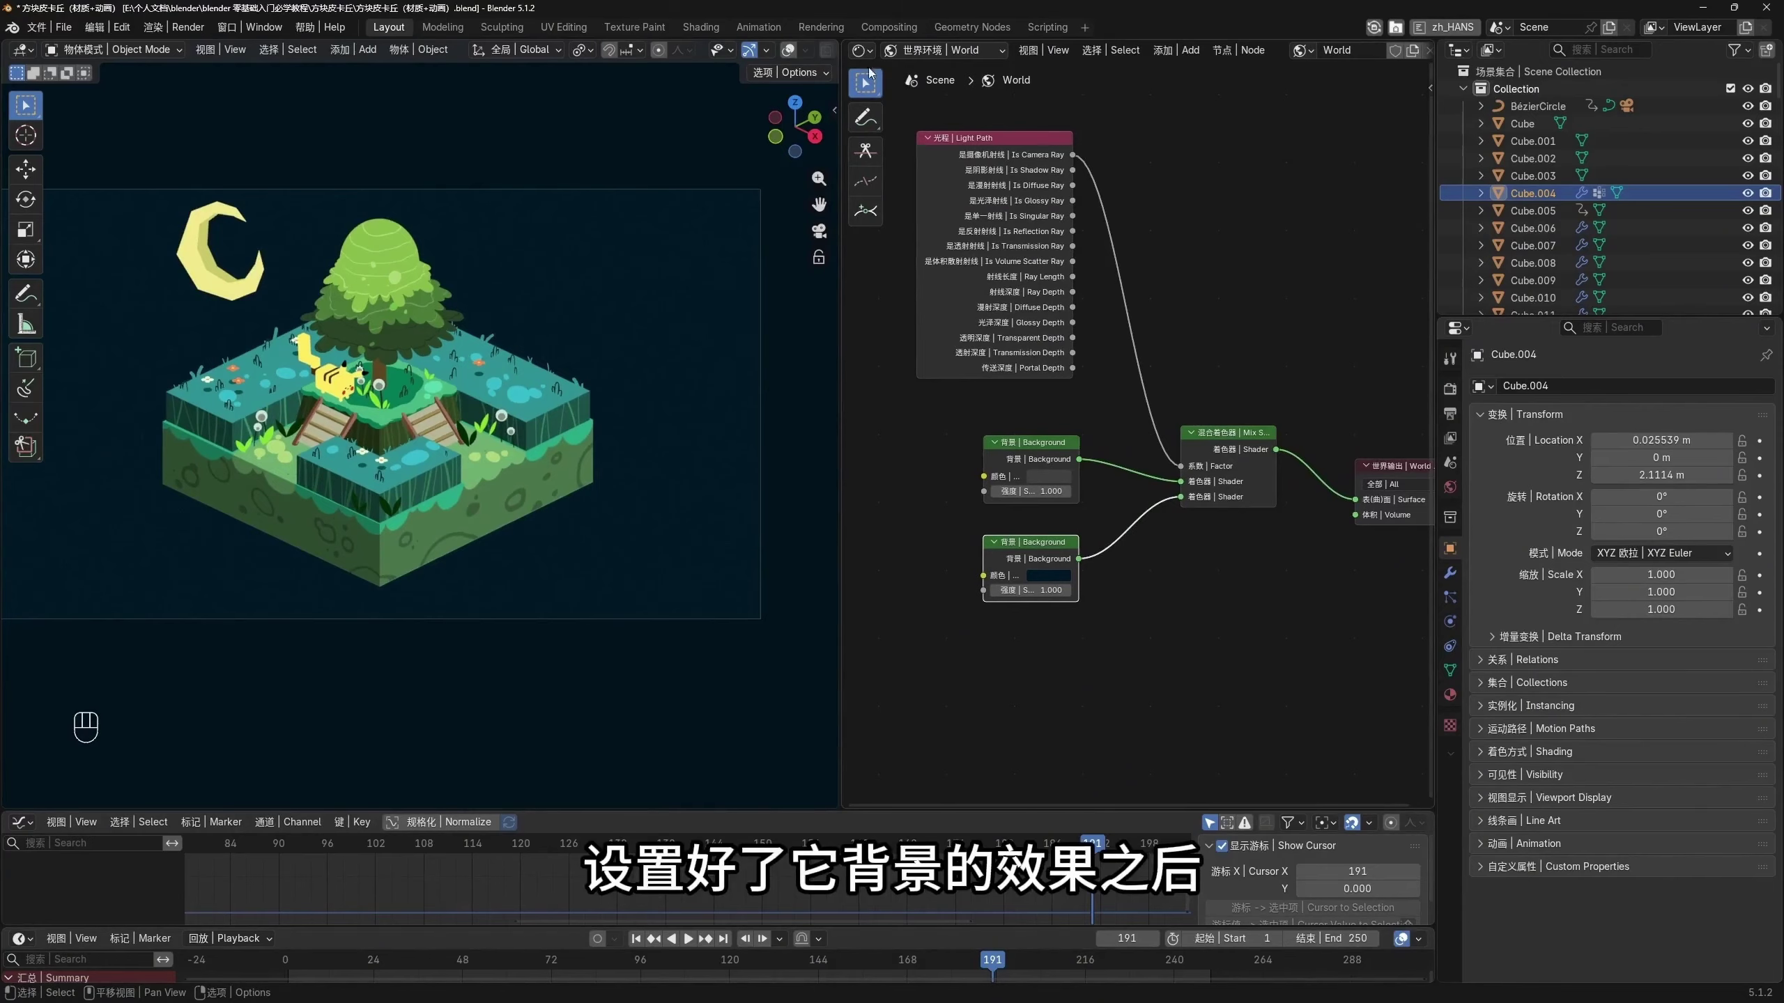
{"action": "left_click", "coordinate": [862, 50]}
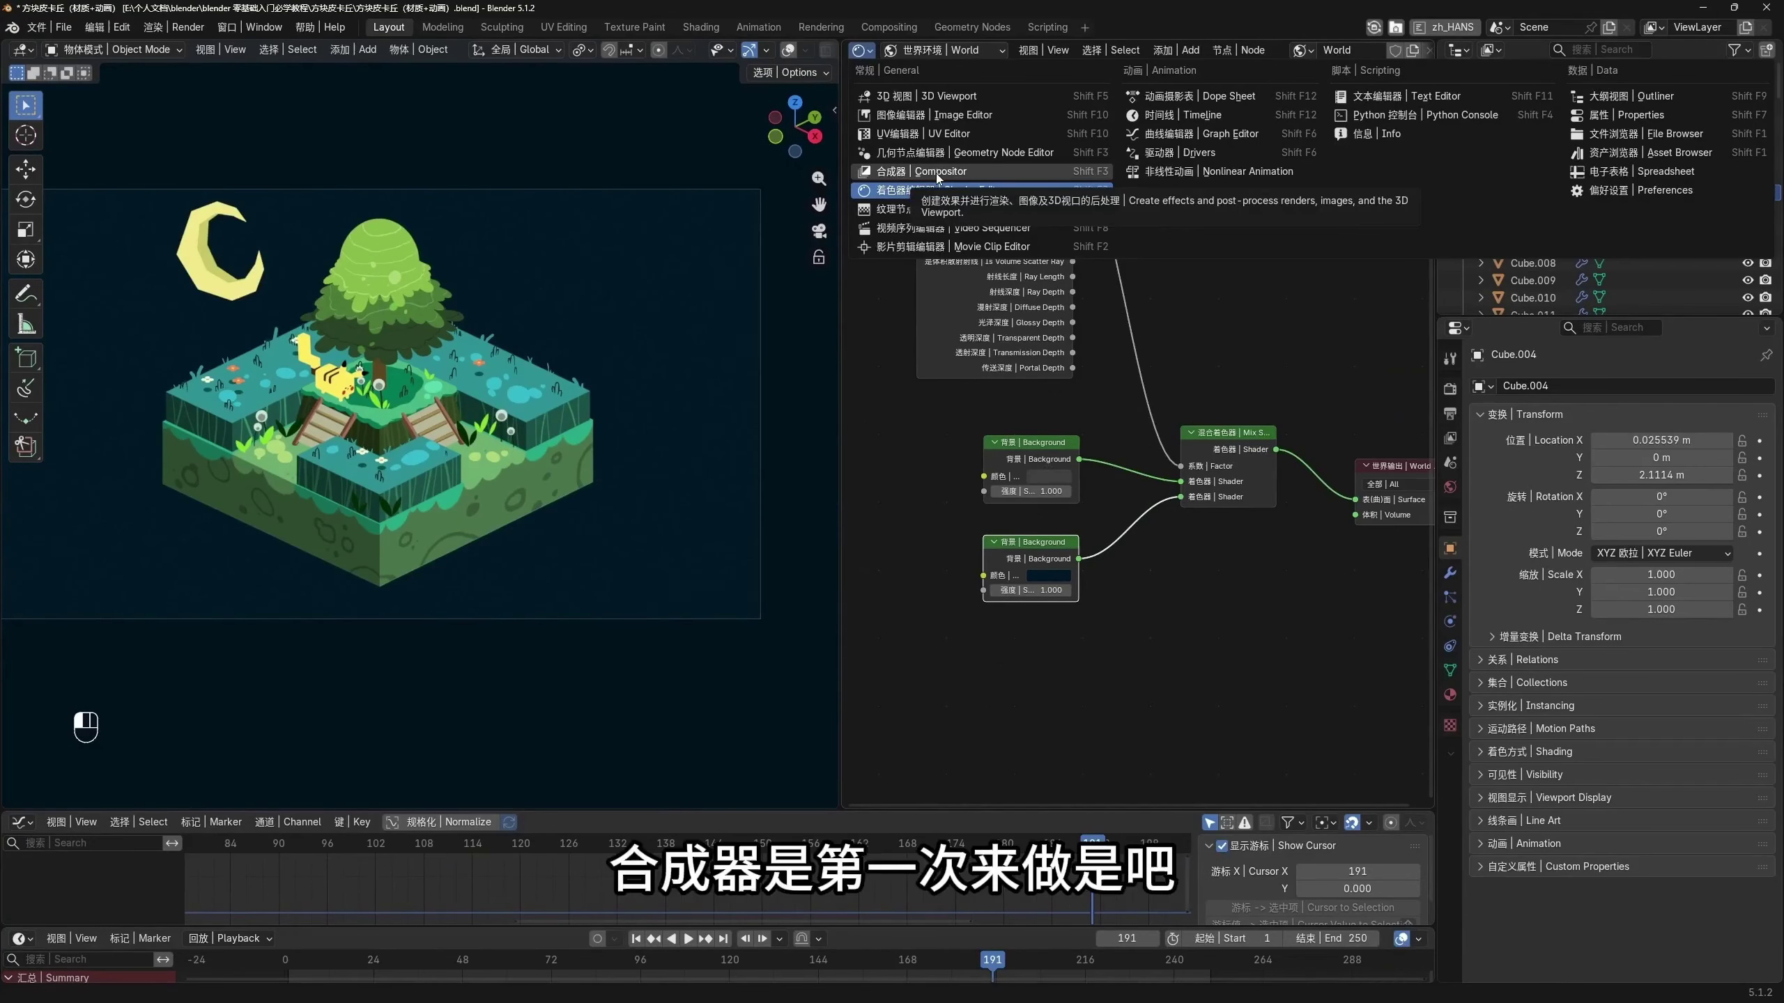
{"action": "left_click", "coordinate": [938, 173]}
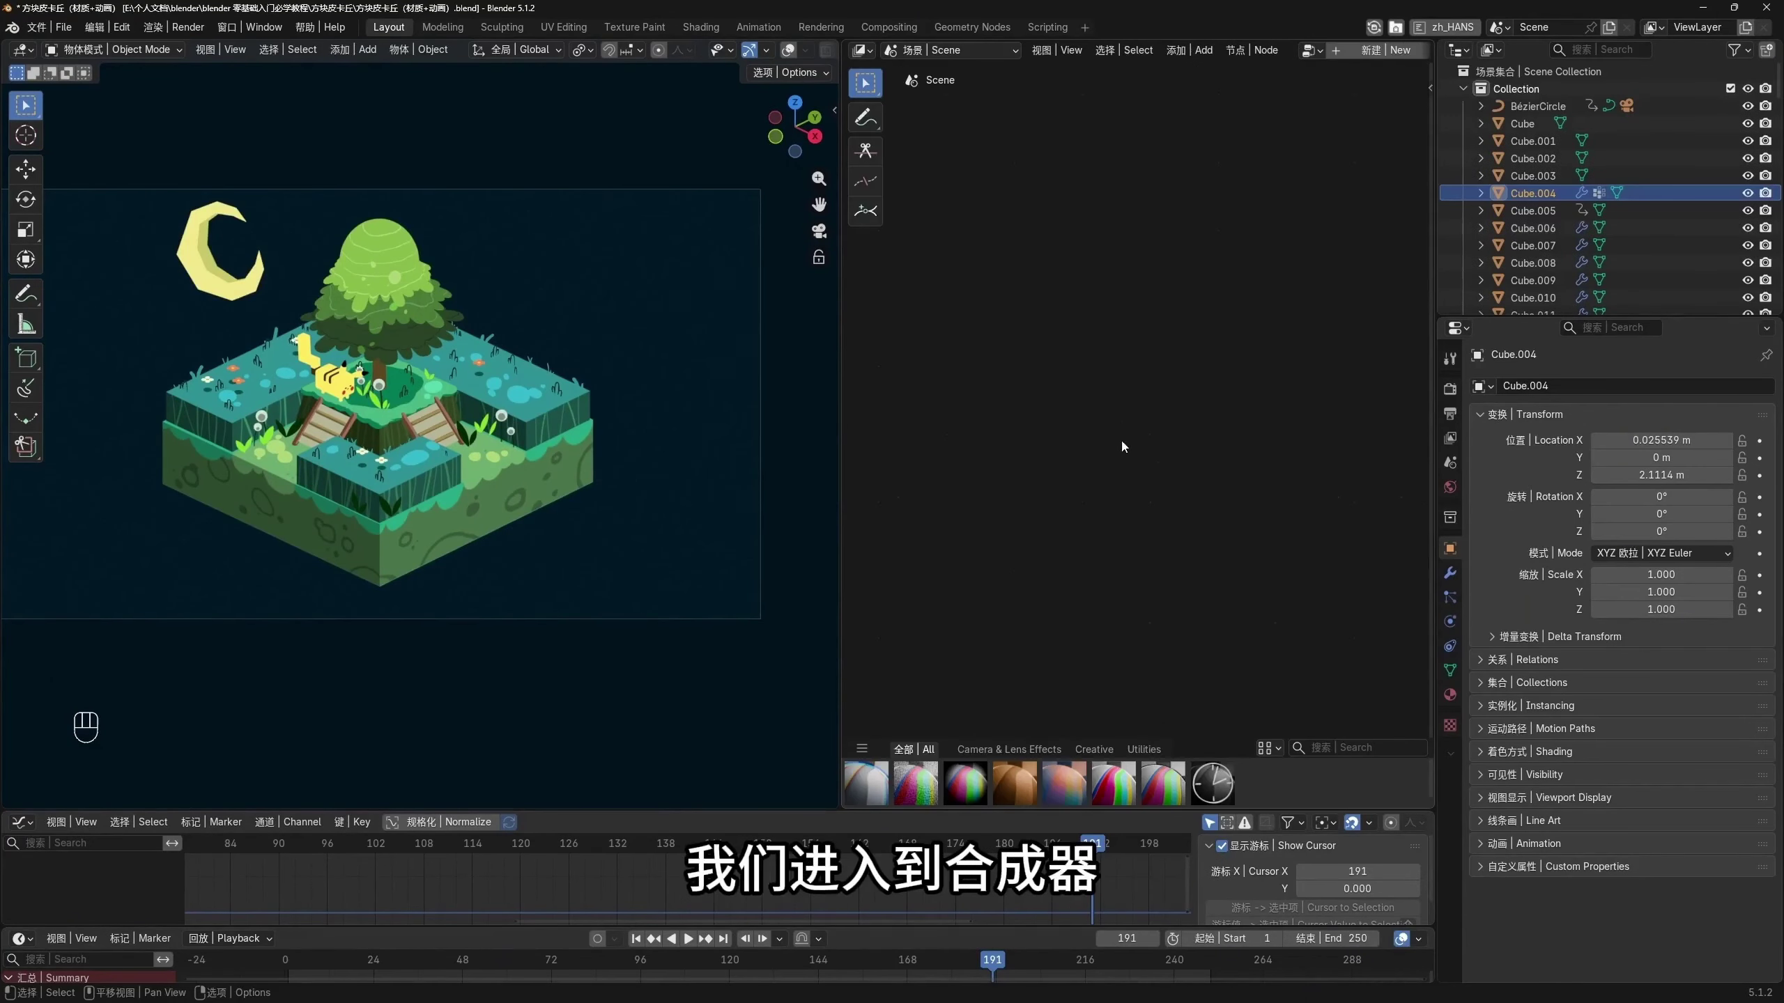
{"action": "scroll", "coordinate": [1236, 50], "scroll_direction": "down", "scroll_amount": 5}
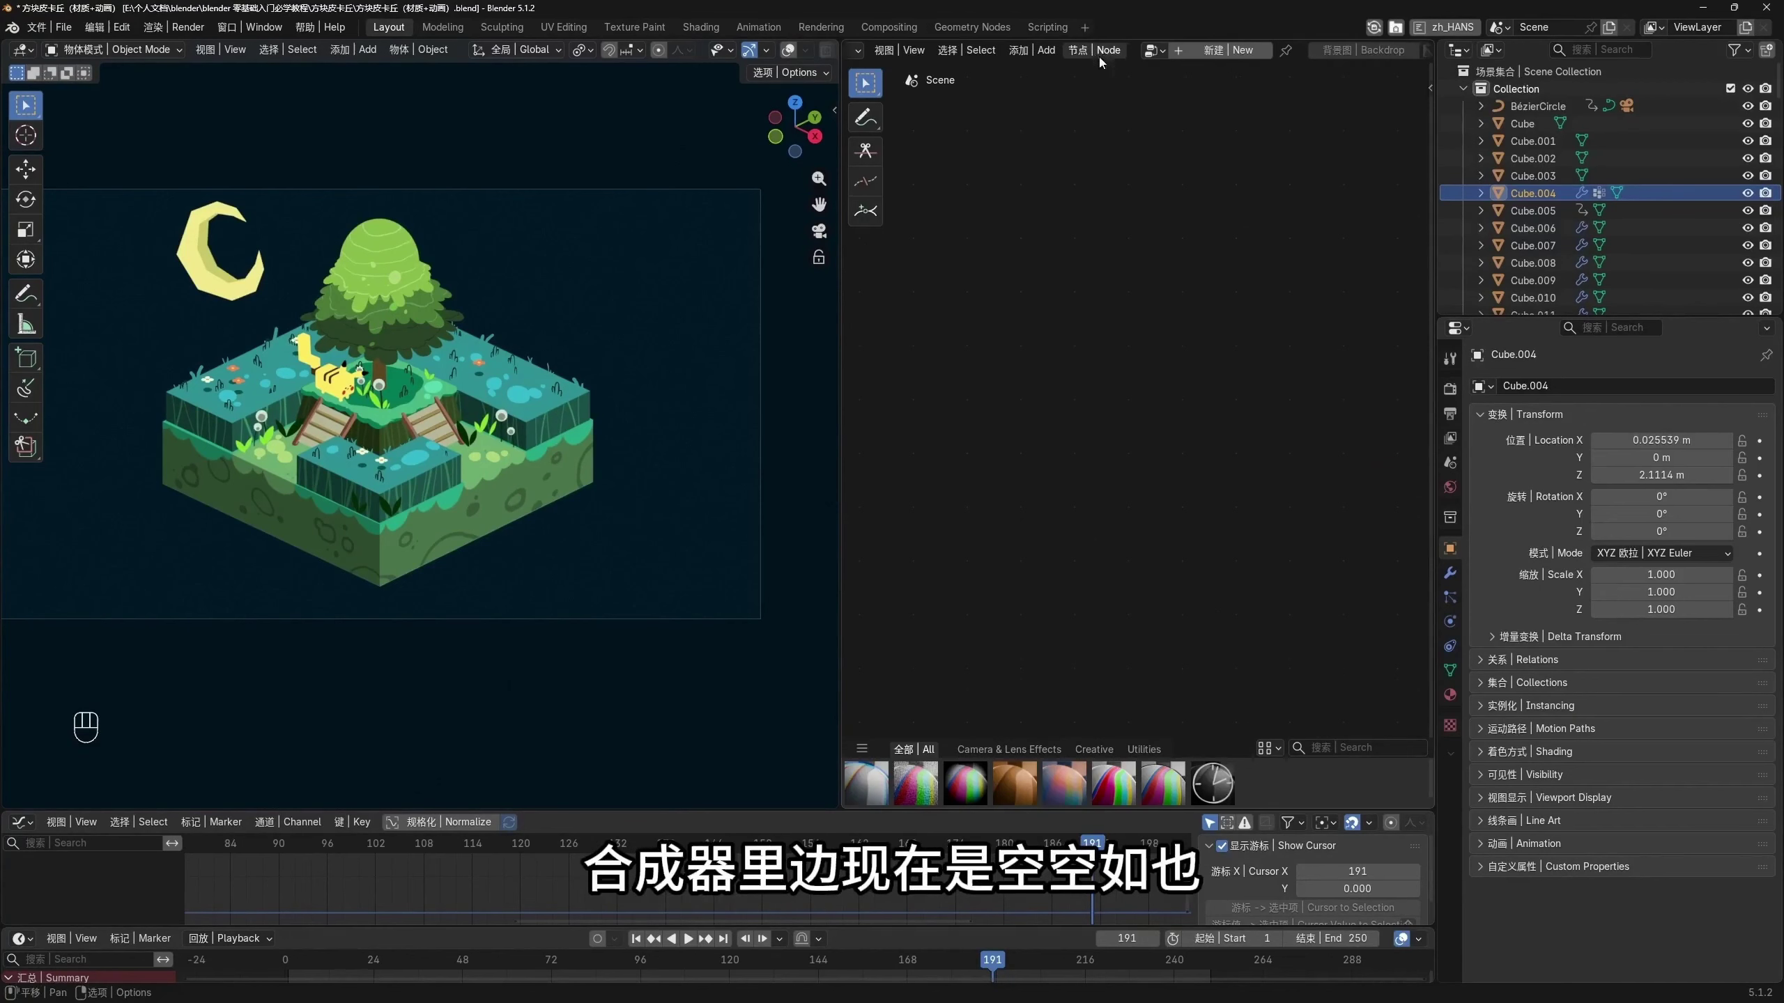
Widen the compositor area, hide the 3D viewport's toolbar, and create a new compositor node tree
{"action": "left_click_drag", "start_coordinate": [843, 406], "coordinate": [743, 405]}
{"action": "middle_click_drag", "start_coordinate": [521, 435], "coordinate": [587, 439], "text": "shift"}
{"action": "key", "text": "t"}
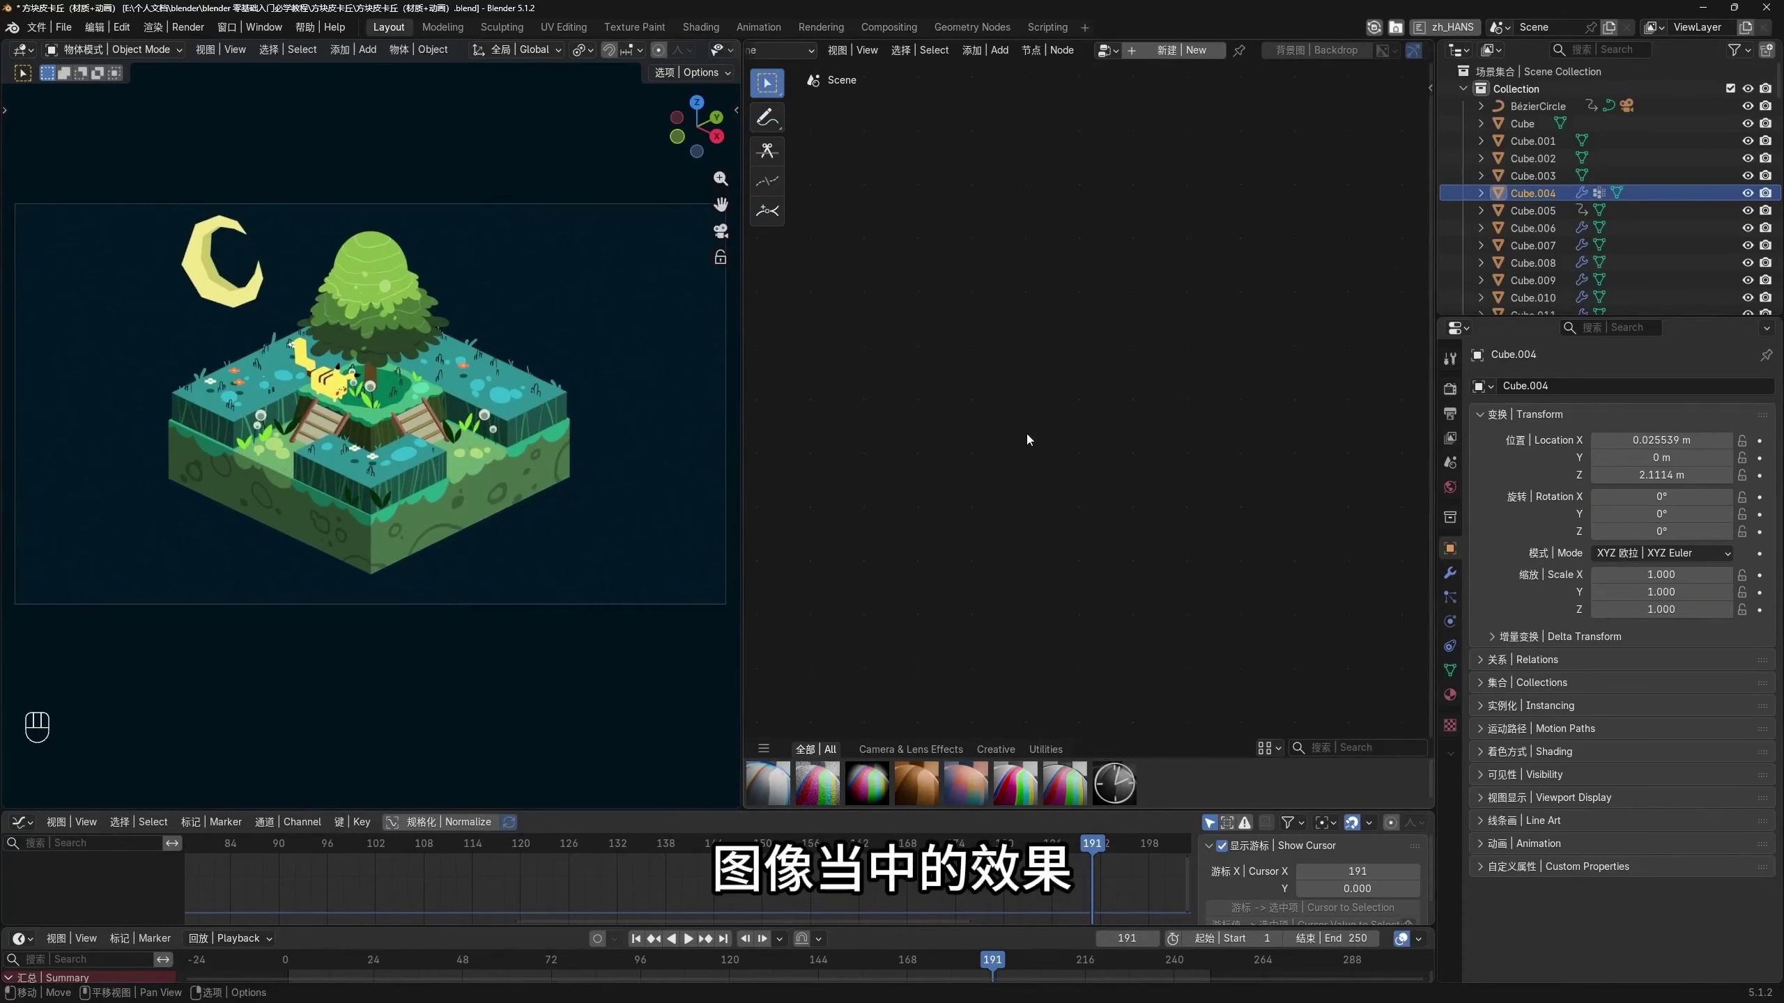
{"action": "middle_click_drag", "start_coordinate": [1083, 408], "coordinate": [1112, 399]}
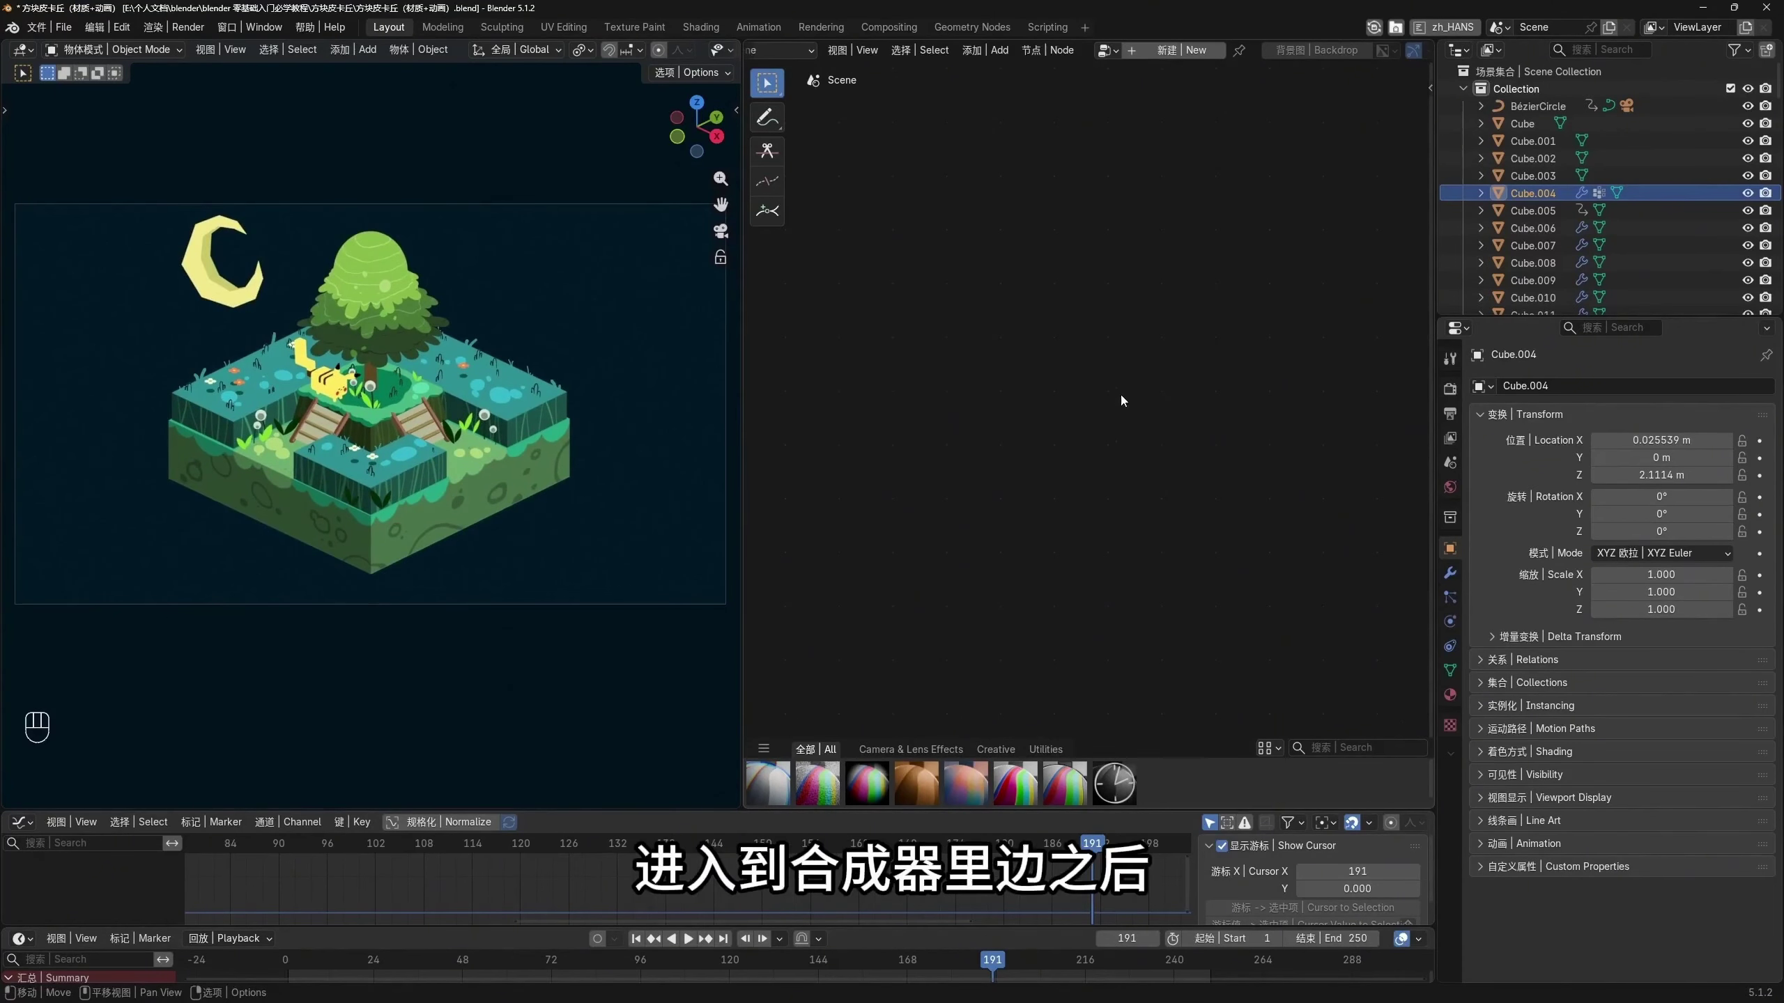
{"action": "left_click", "coordinate": [1167, 51]}
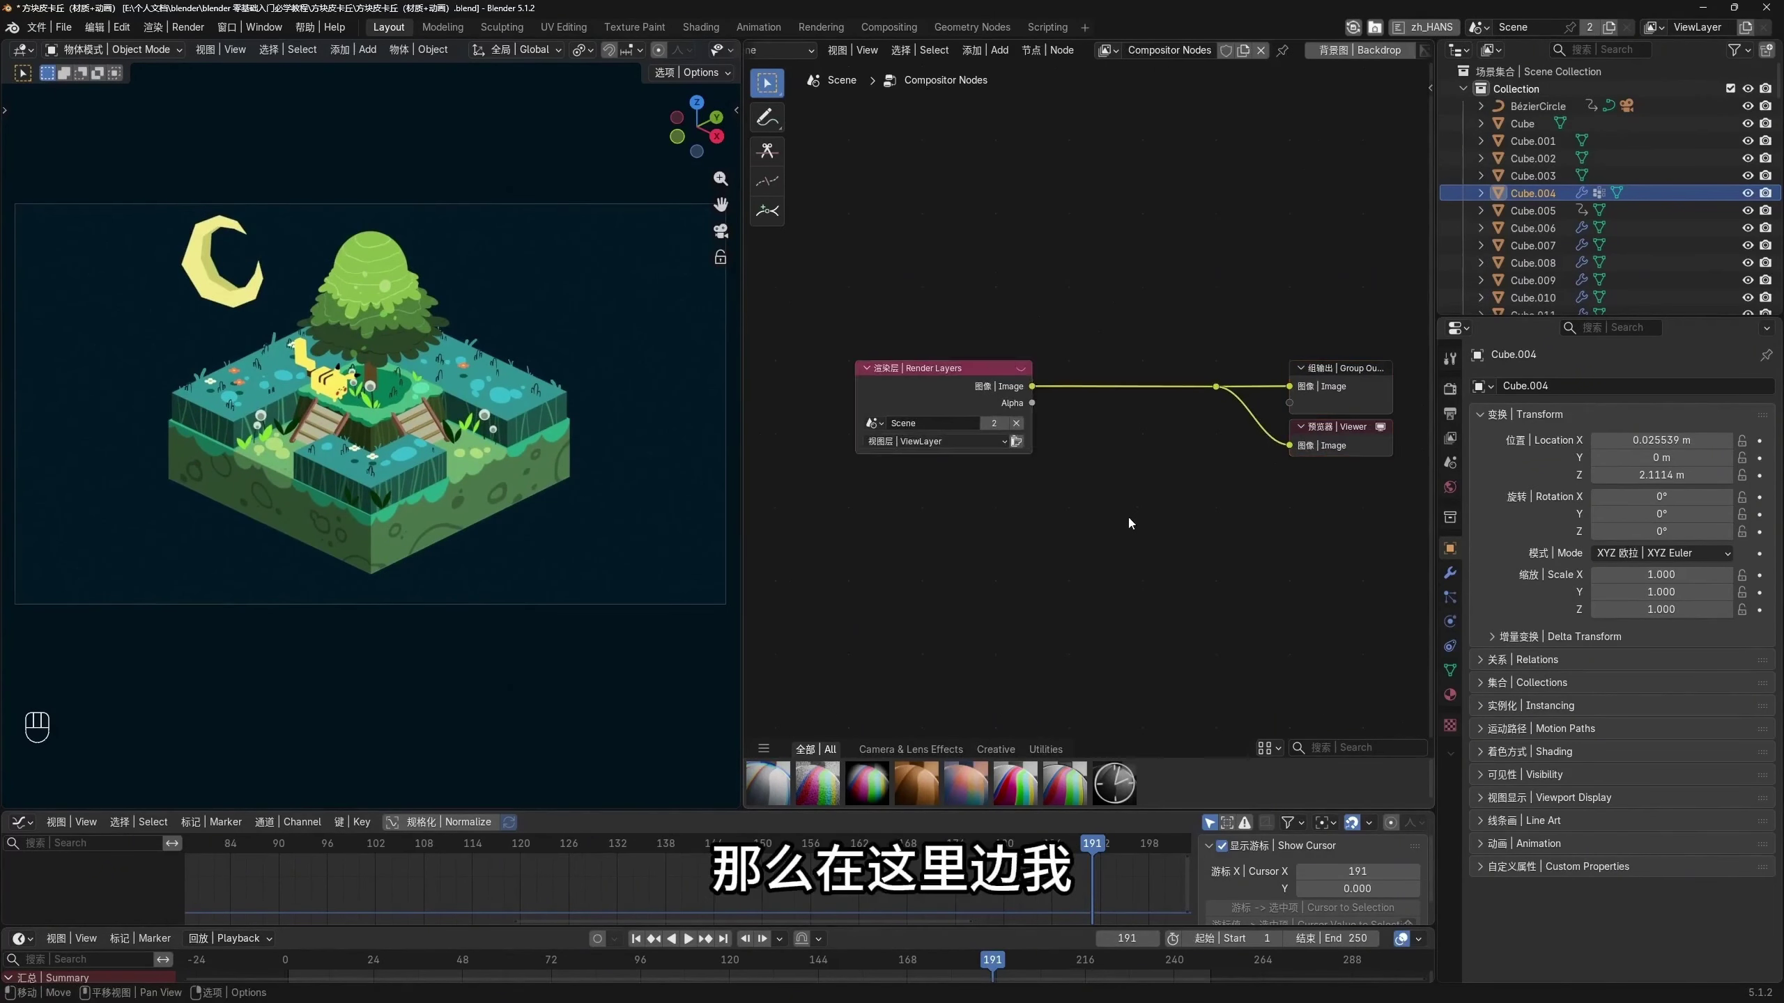
Spread the compositor nodes apart, moving Render Layers one way and the reroute, Group Output and Viewer the other
{"action": "left_click_drag", "start_coordinate": [934, 368], "coordinate": [817, 360]}
{"action": "middle_click_drag", "start_coordinate": [1398, 350], "coordinate": [1292, 345]}
{"action": "left_click_drag", "start_coordinate": [1322, 514], "coordinate": [1092, 365]}
{"action": "left_click_drag", "start_coordinate": [1223, 383], "coordinate": [1273, 377]}
{"action": "middle_click_drag", "start_coordinate": [846, 459], "coordinate": [968, 455]}
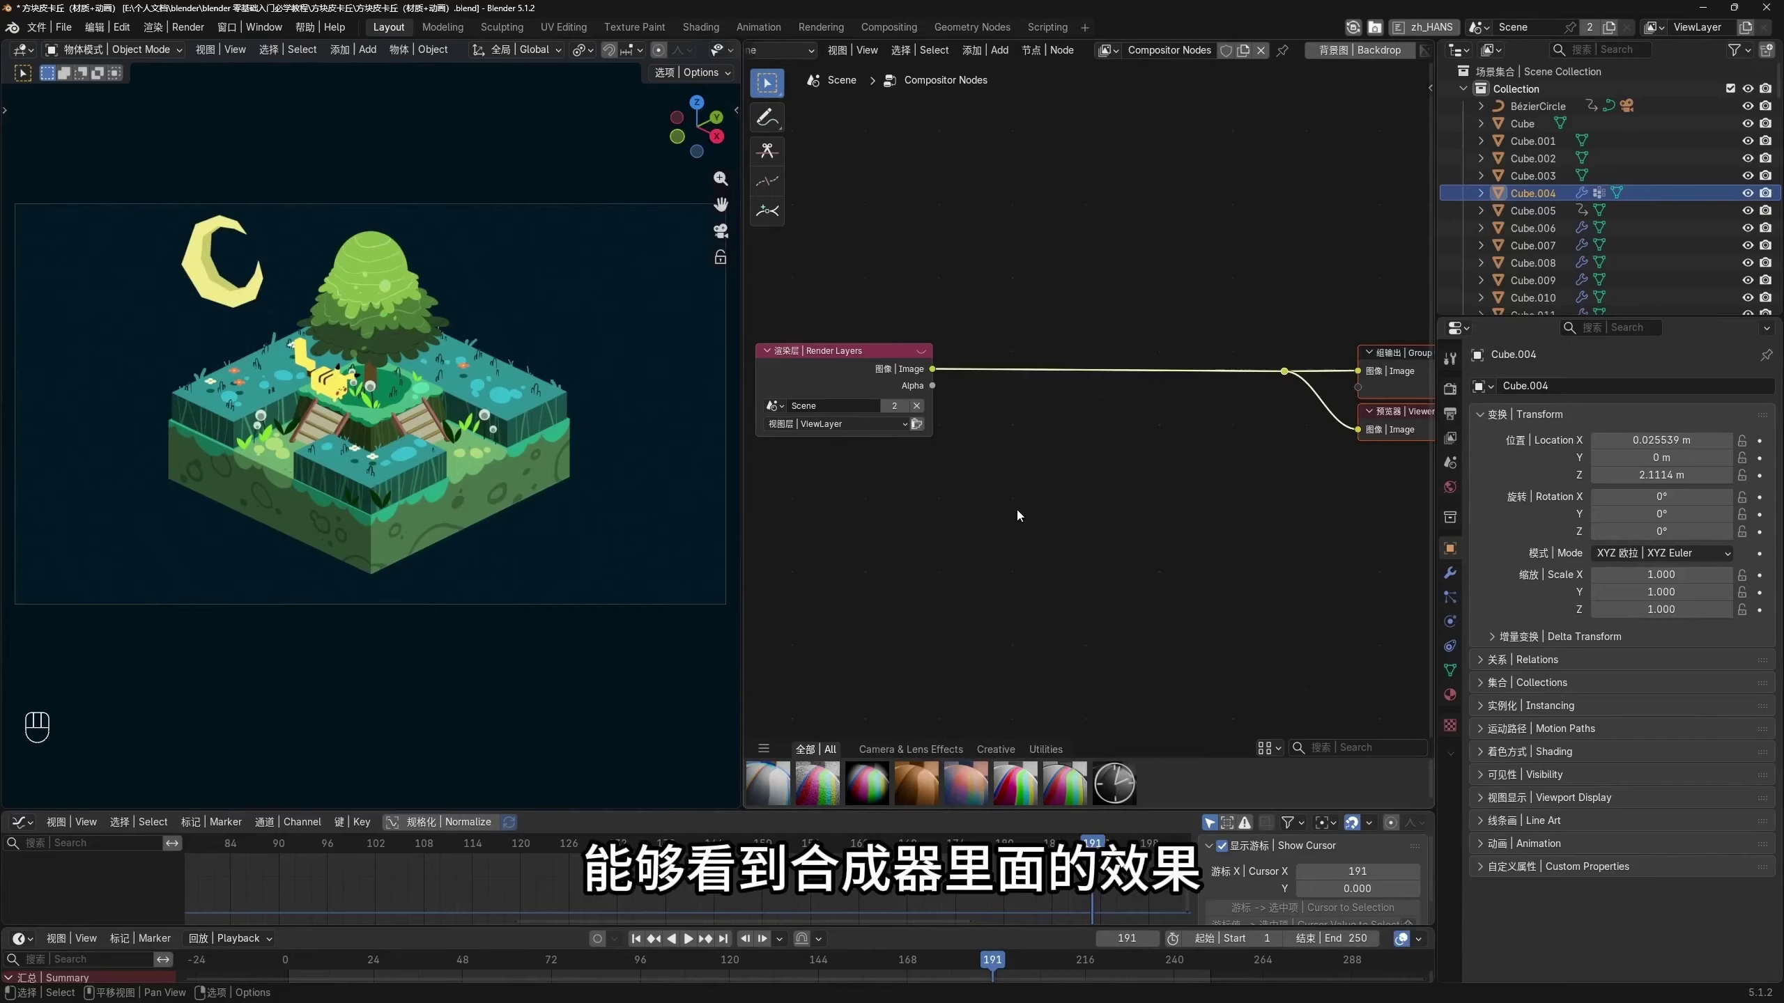
{"action": "scroll", "coordinate": [710, 56], "scroll_direction": "down", "scroll_amount": 5}
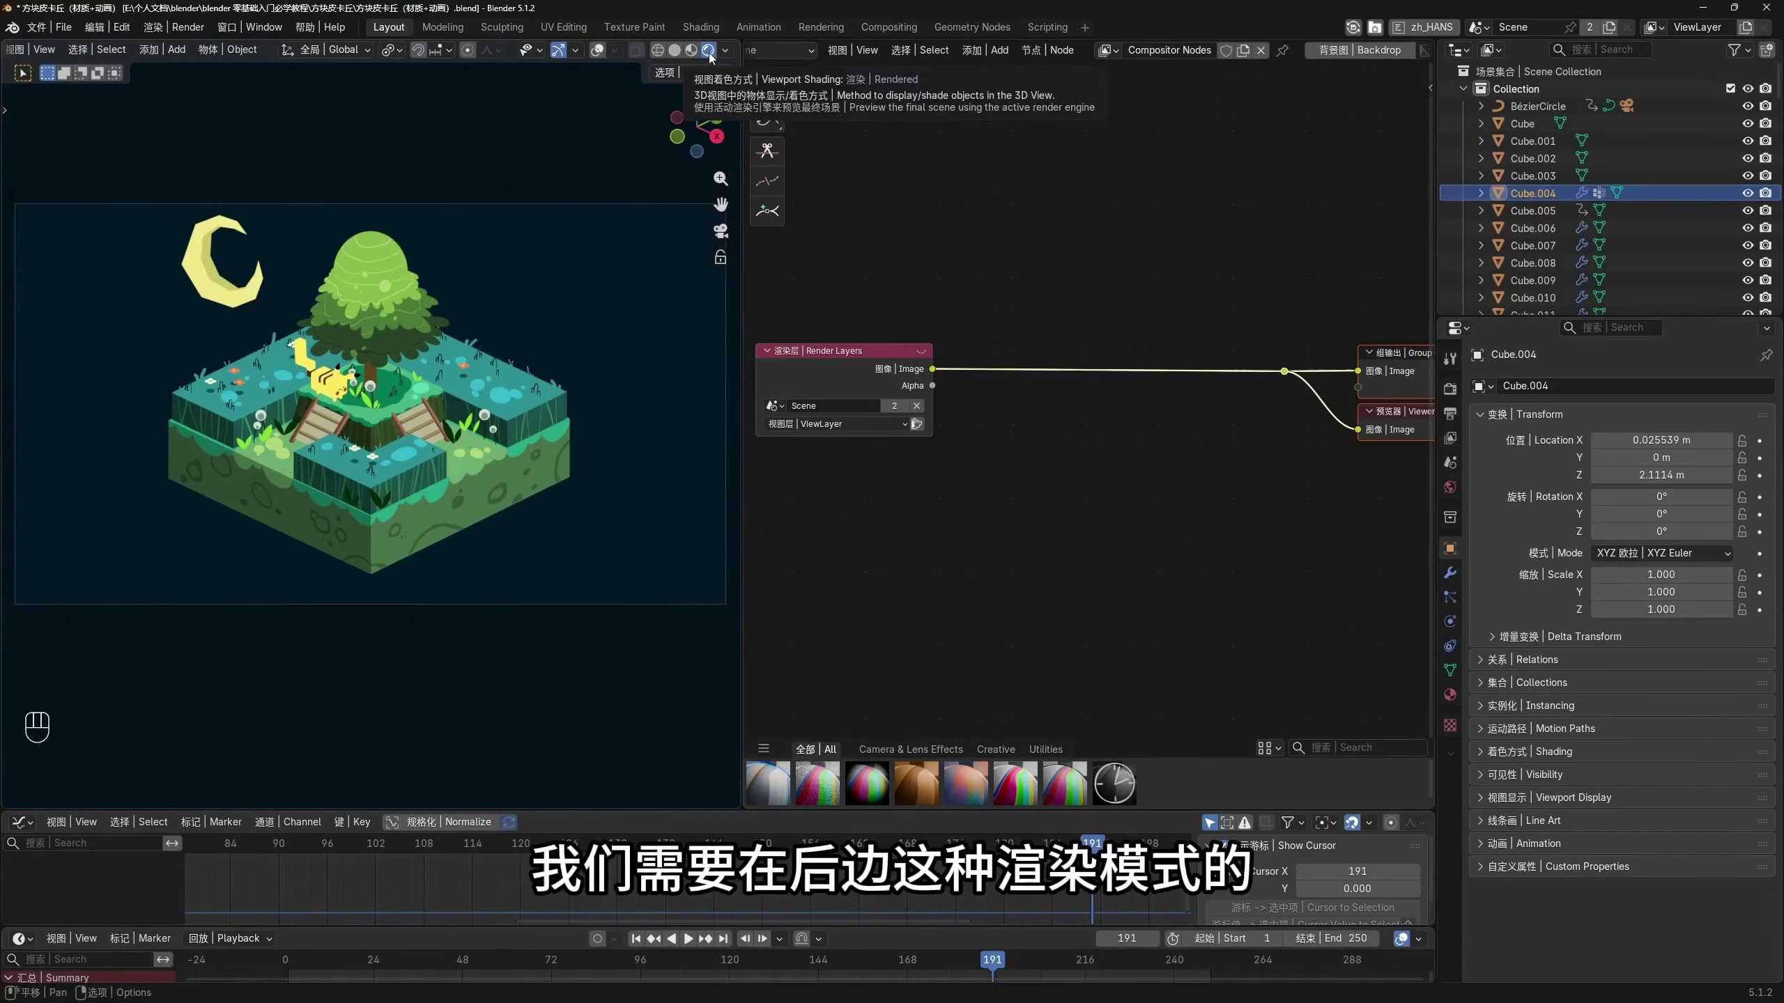
Set the Compositor option in the viewport's rendered shading settings to Always
{"action": "left_click", "coordinate": [725, 51]}
{"action": "left_click", "coordinate": [726, 51]}
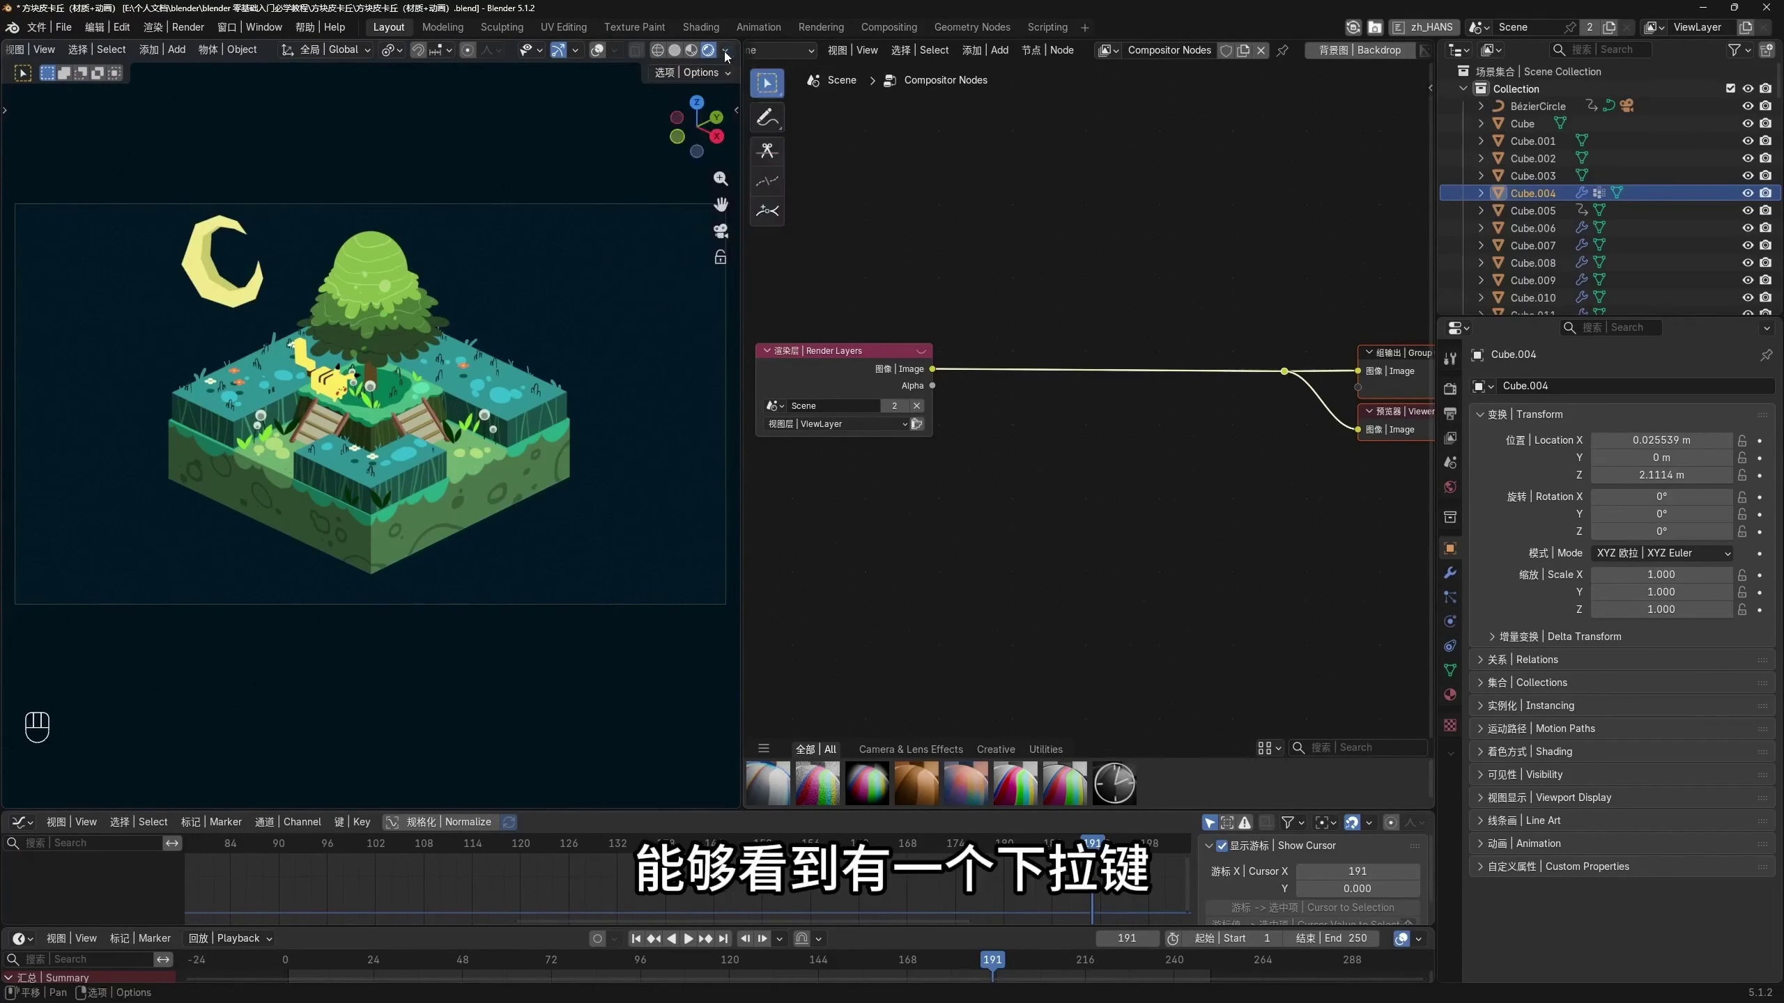
{"action": "left_click", "coordinate": [725, 51]}
{"action": "left_click", "coordinate": [725, 51]}
{"action": "left_click", "coordinate": [725, 51]}
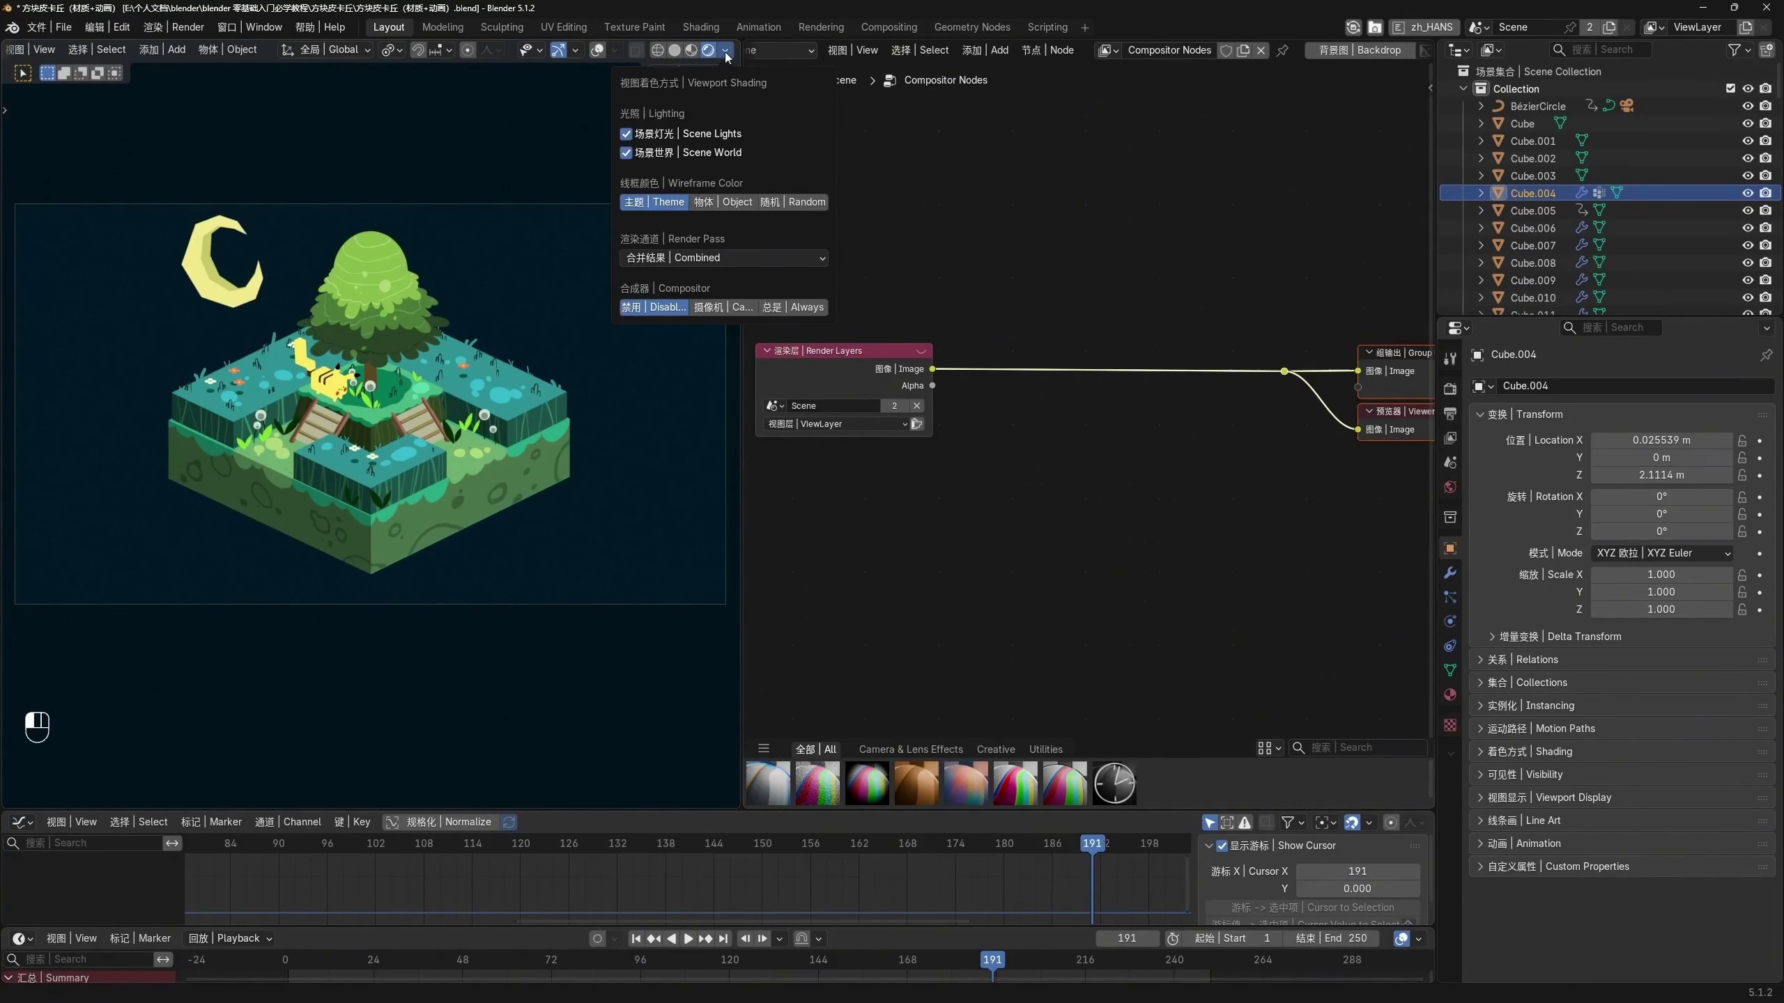
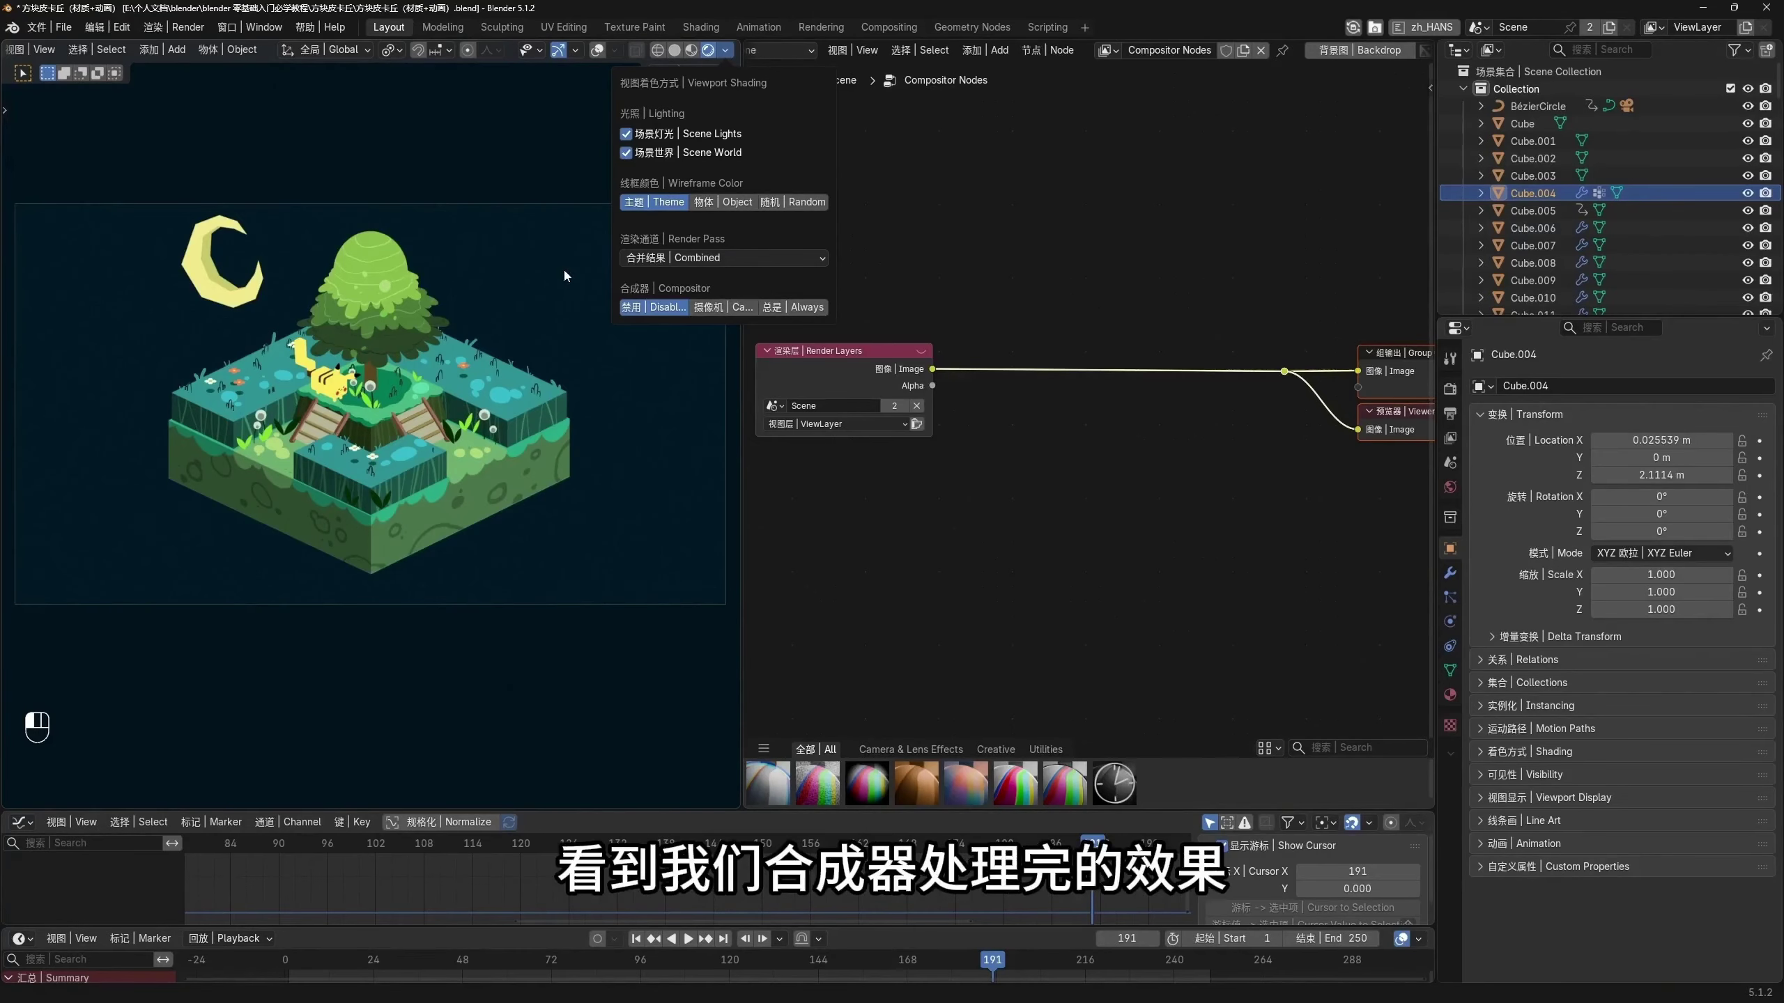
{"action": "left_click", "coordinate": [795, 312]}
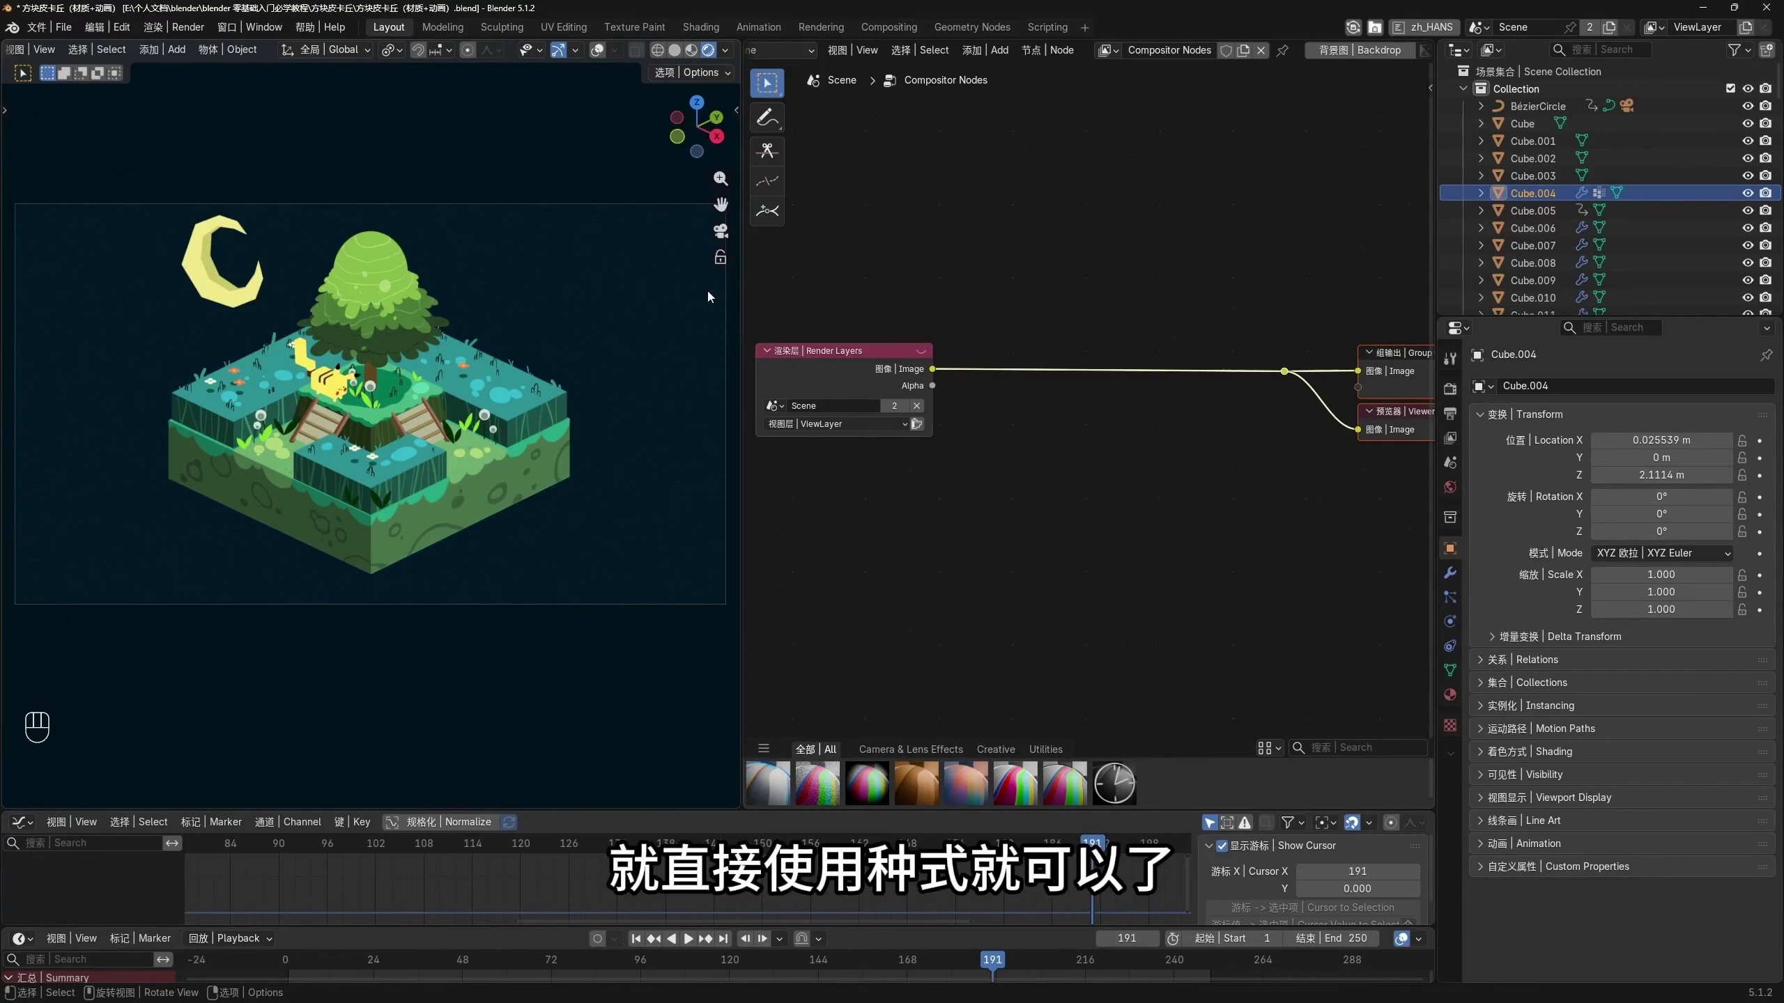
Add a Hue/Saturation/Value node on the image link between Render Layers and the reroute point
{"action": "middle_click_drag", "start_coordinate": [930, 493], "coordinate": [1000, 457]}
{"action": "key", "text": "shift+a"}
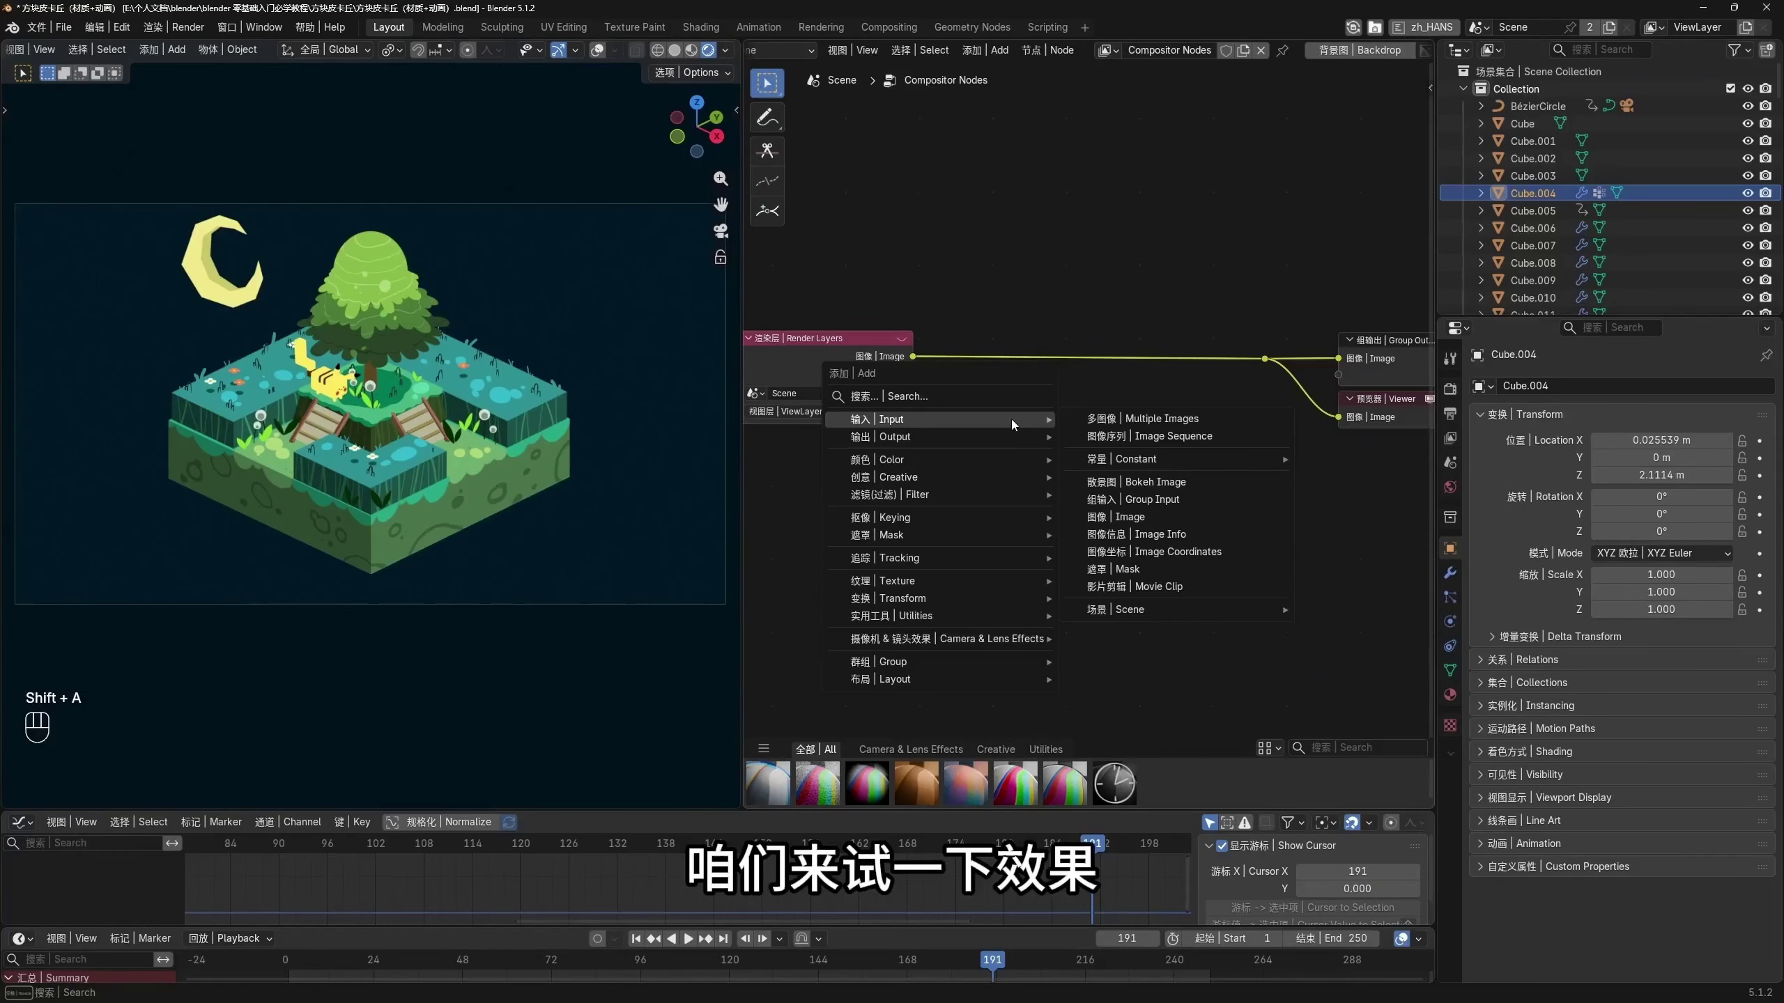
{"action": "mouse_move", "coordinate": [952, 466]}
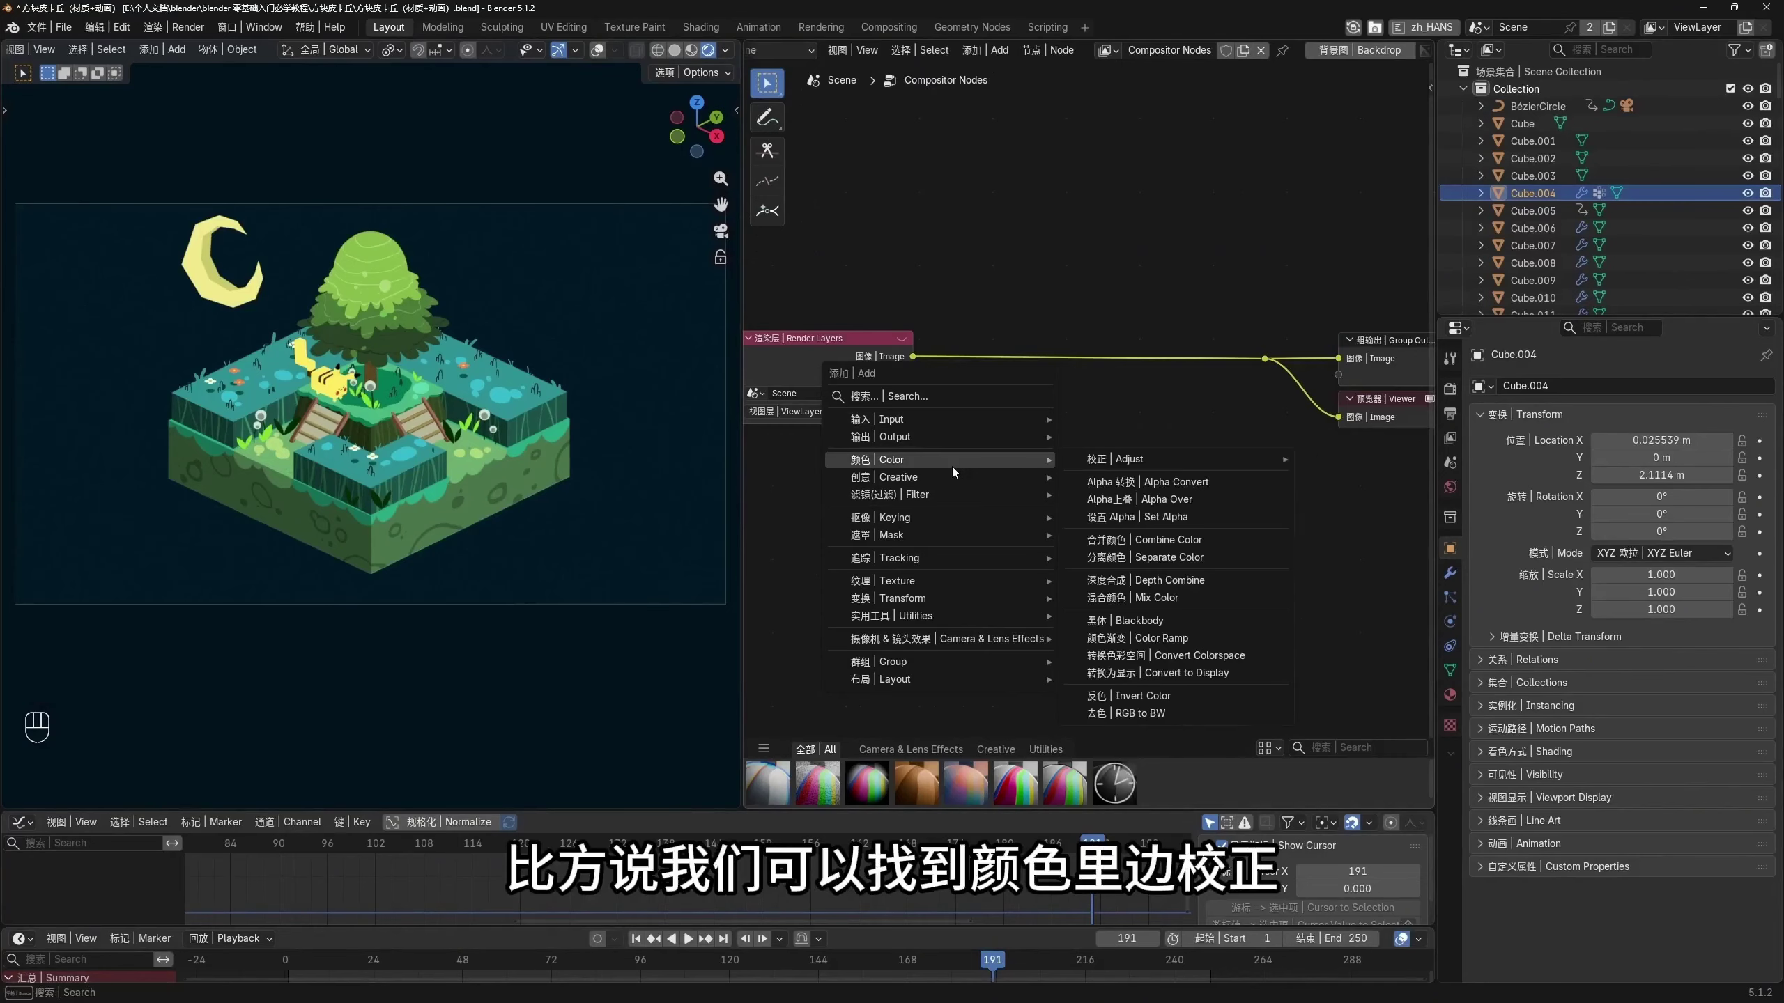
{"action": "mouse_move", "coordinate": [1151, 458]}
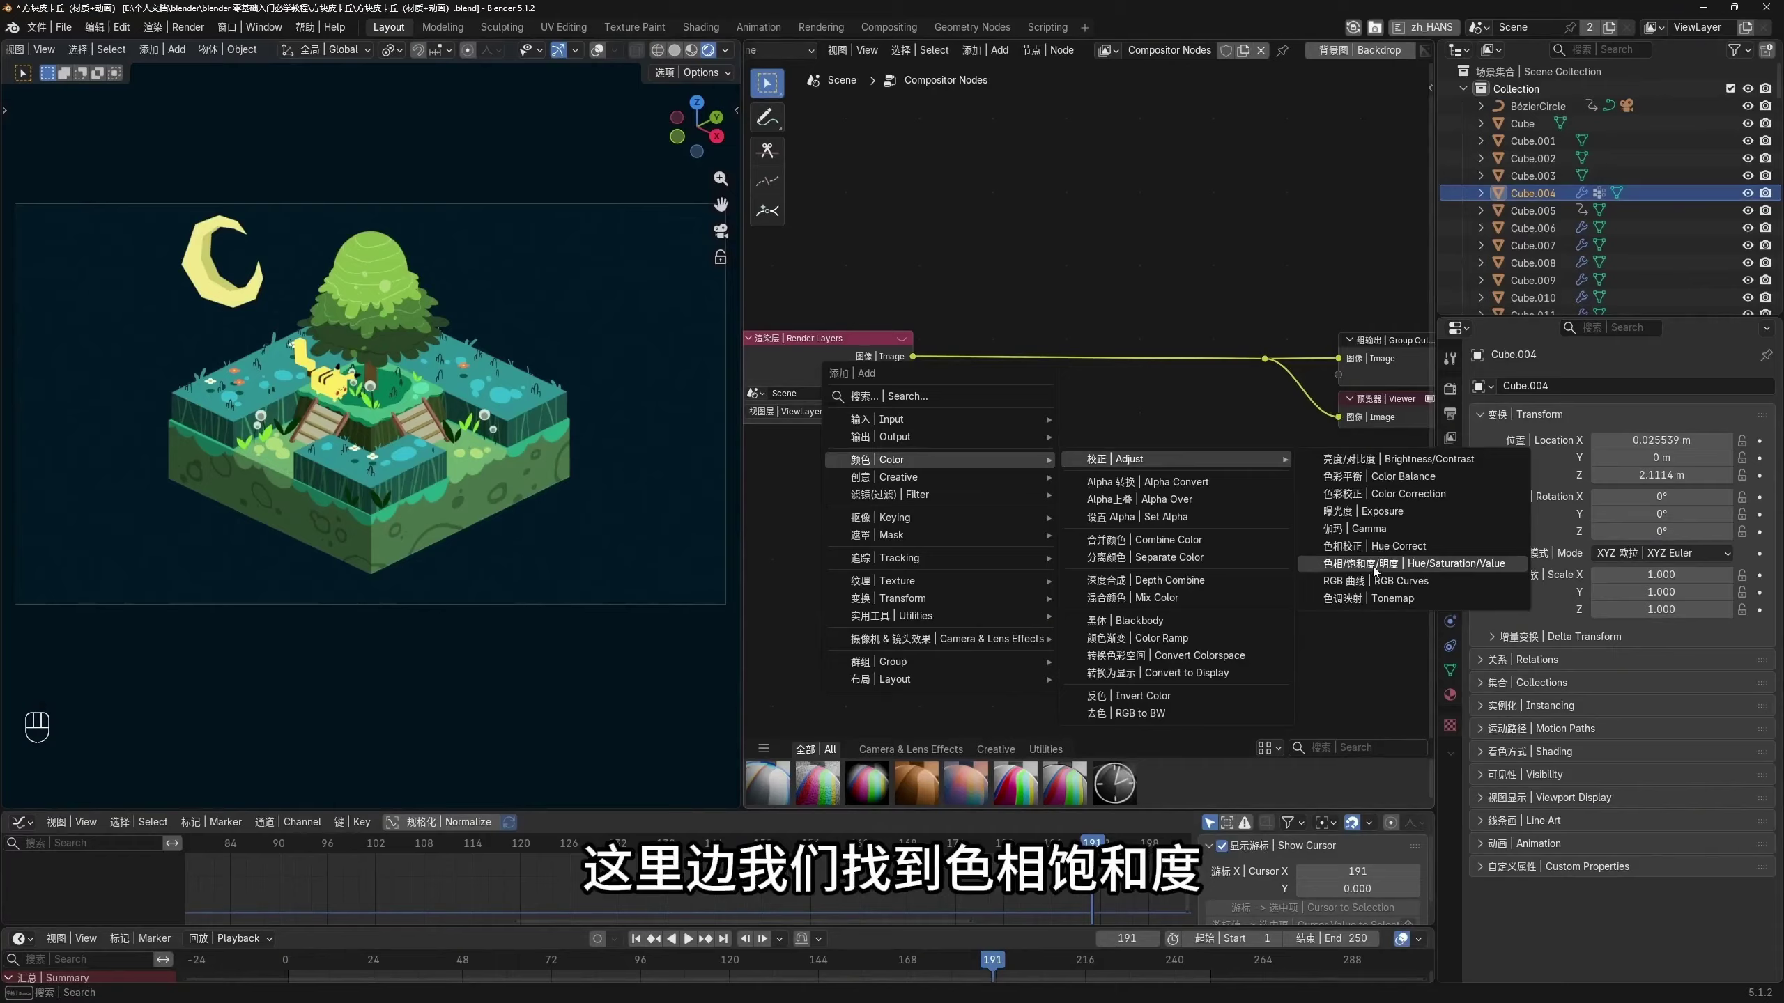
{"action": "left_click", "coordinate": [1398, 568]}
{"action": "scroll", "coordinate": [1010, 437], "scroll_direction": "up", "scroll_amount": 3}
{"action": "left_click", "coordinate": [983, 296]}
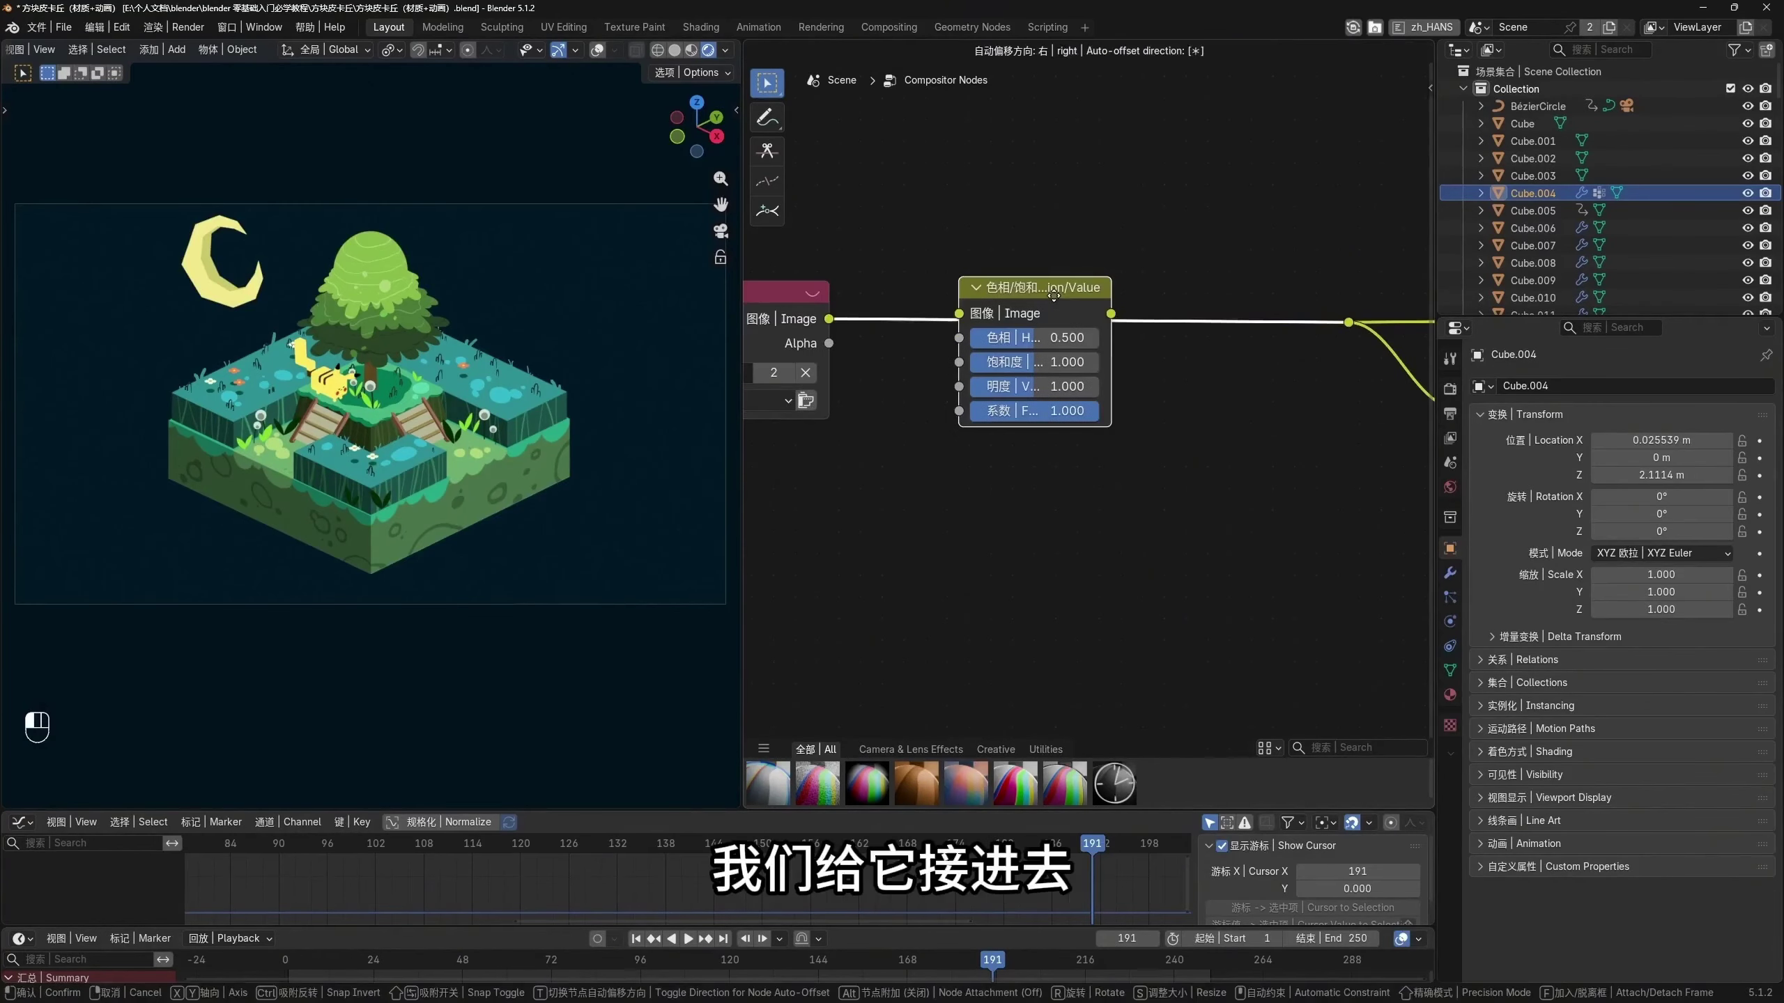
{"action": "middle_click_drag", "start_coordinate": [1087, 458], "coordinate": [1109, 506]}
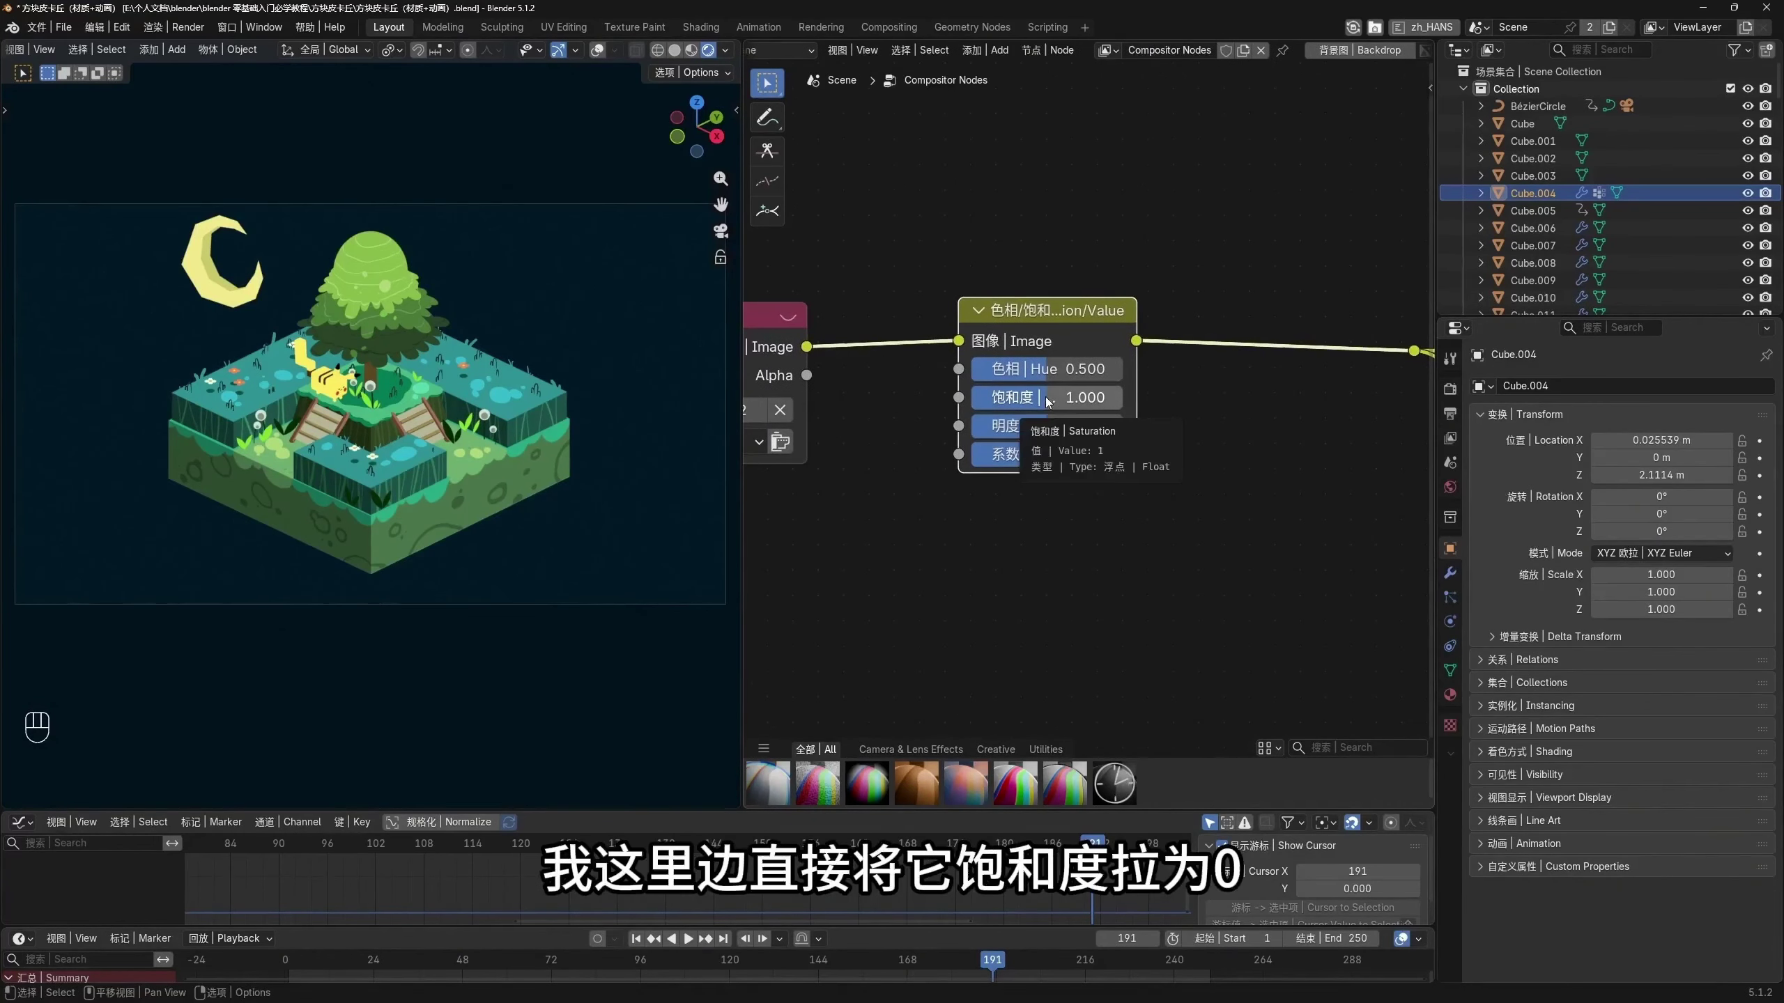
Set the saturation of the Hue/Saturation/Value node to 0
{"action": "left_click_drag", "start_coordinate": [1075, 398], "coordinate": [976, 397]}
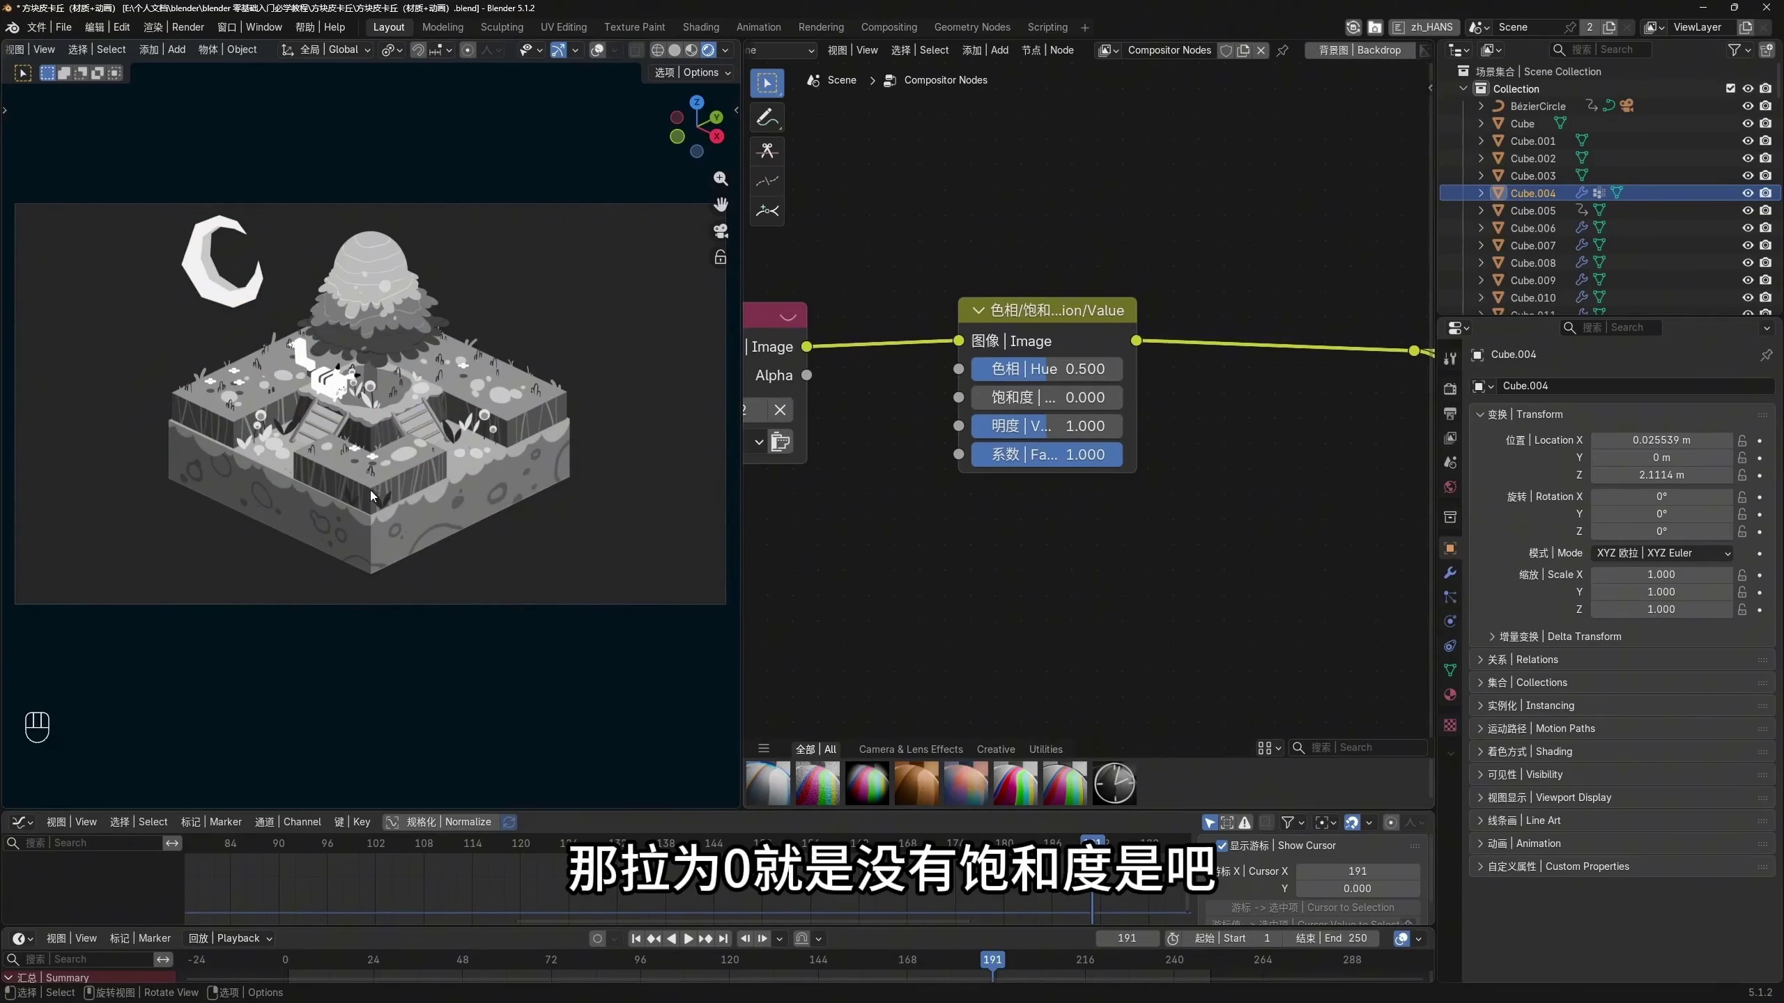
{"action": "scroll", "coordinate": [400, 504], "scroll_direction": "up", "scroll_amount": 1}
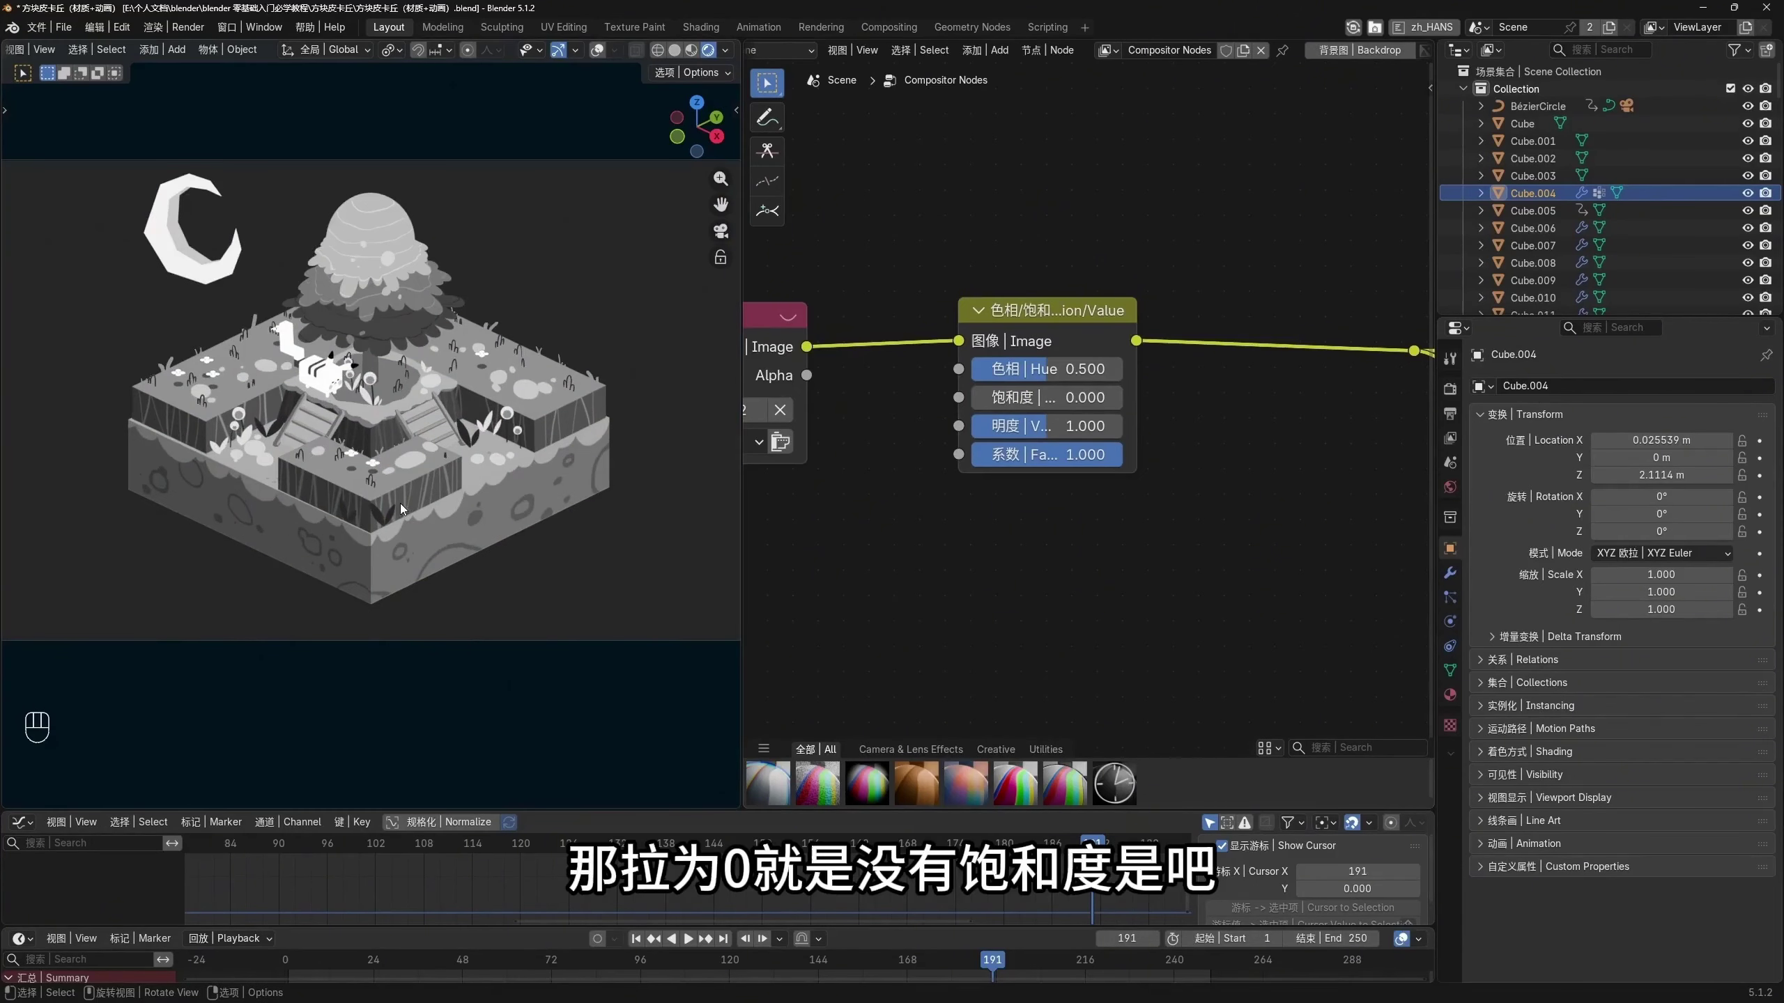
{"action": "scroll", "coordinate": [400, 503], "scroll_direction": "down", "scroll_amount": 2}
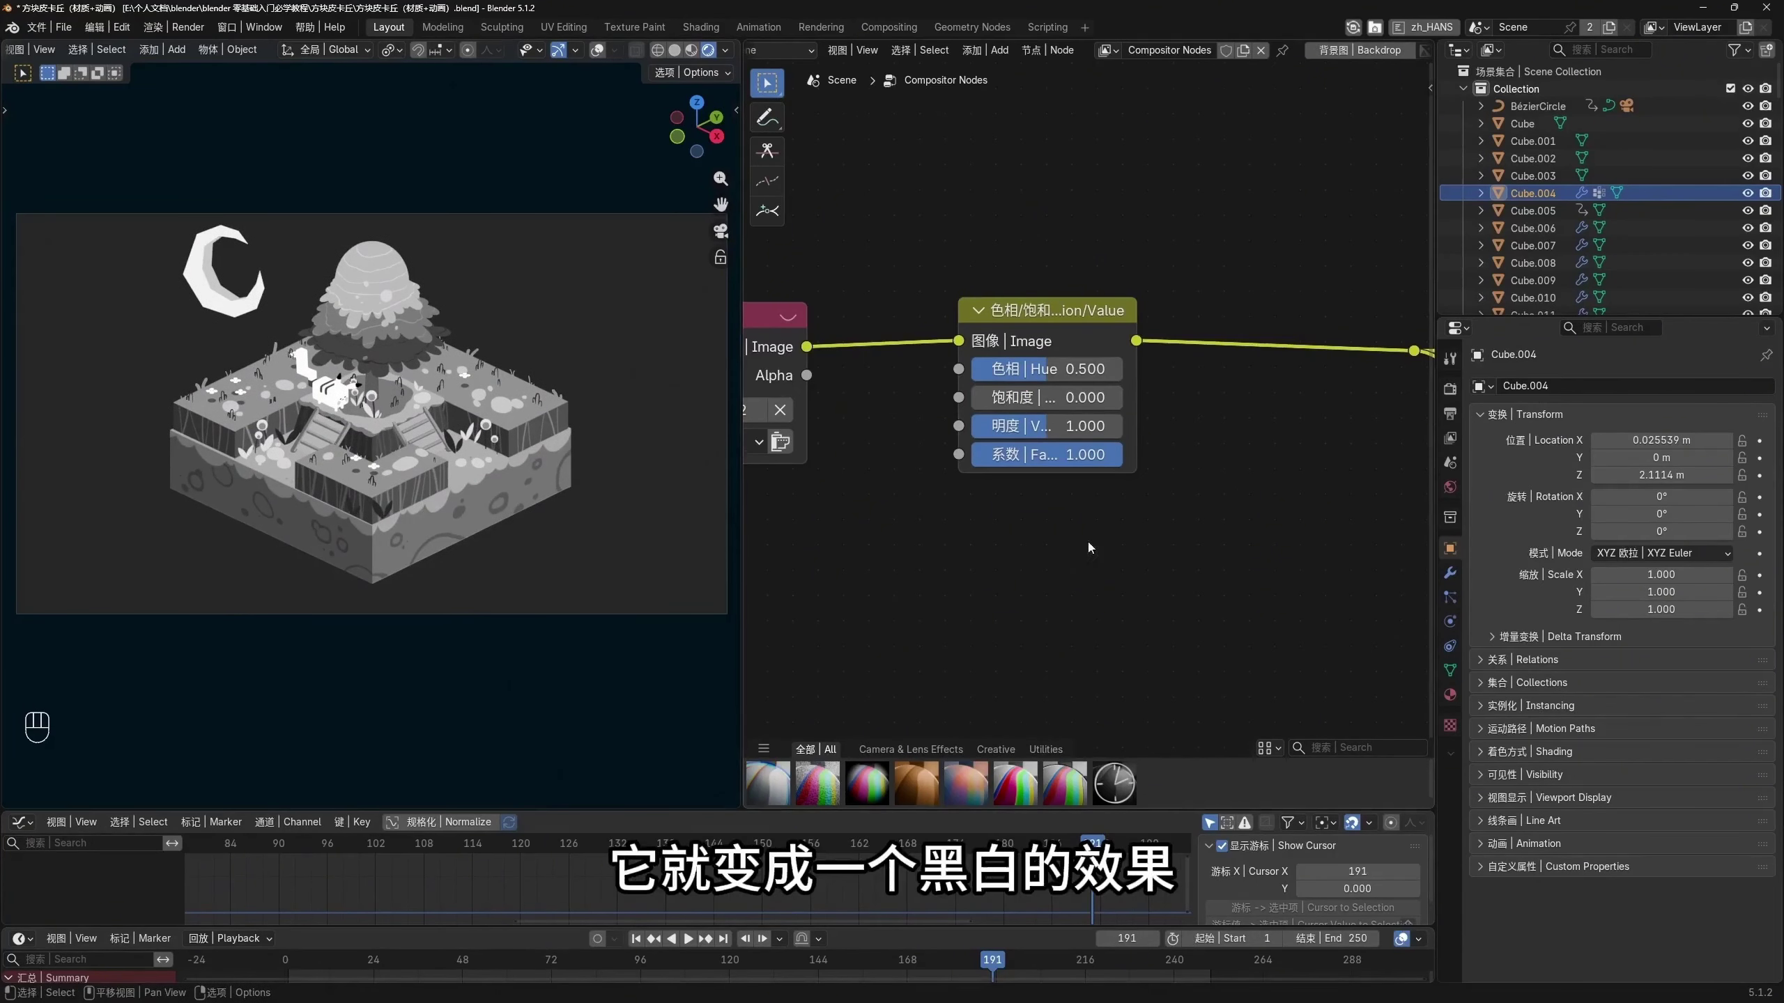
{"action": "scroll", "coordinate": [1123, 519], "scroll_direction": "down", "scroll_amount": 2}
{"action": "scroll", "coordinate": [1084, 448], "scroll_direction": "down", "scroll_amount": 1}
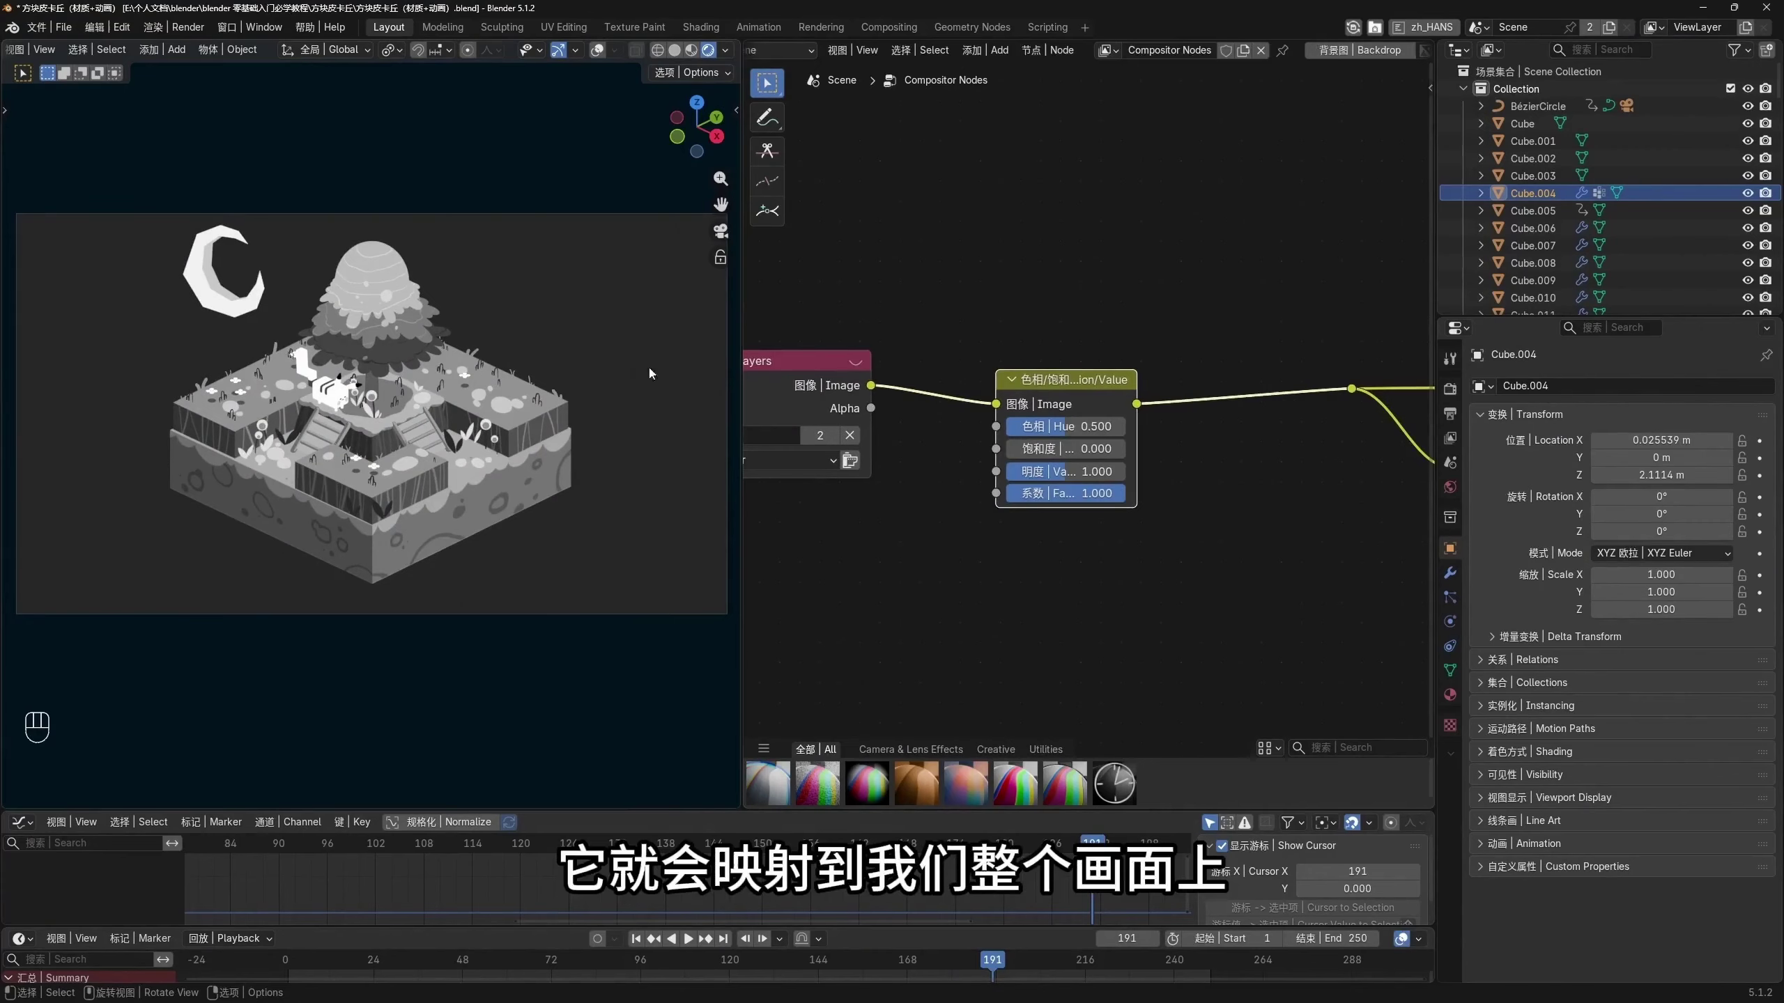
Set the viewport shading's Compositor option to Disabled and check the scene from an orbited perspective view
{"action": "left_click", "coordinate": [725, 51]}
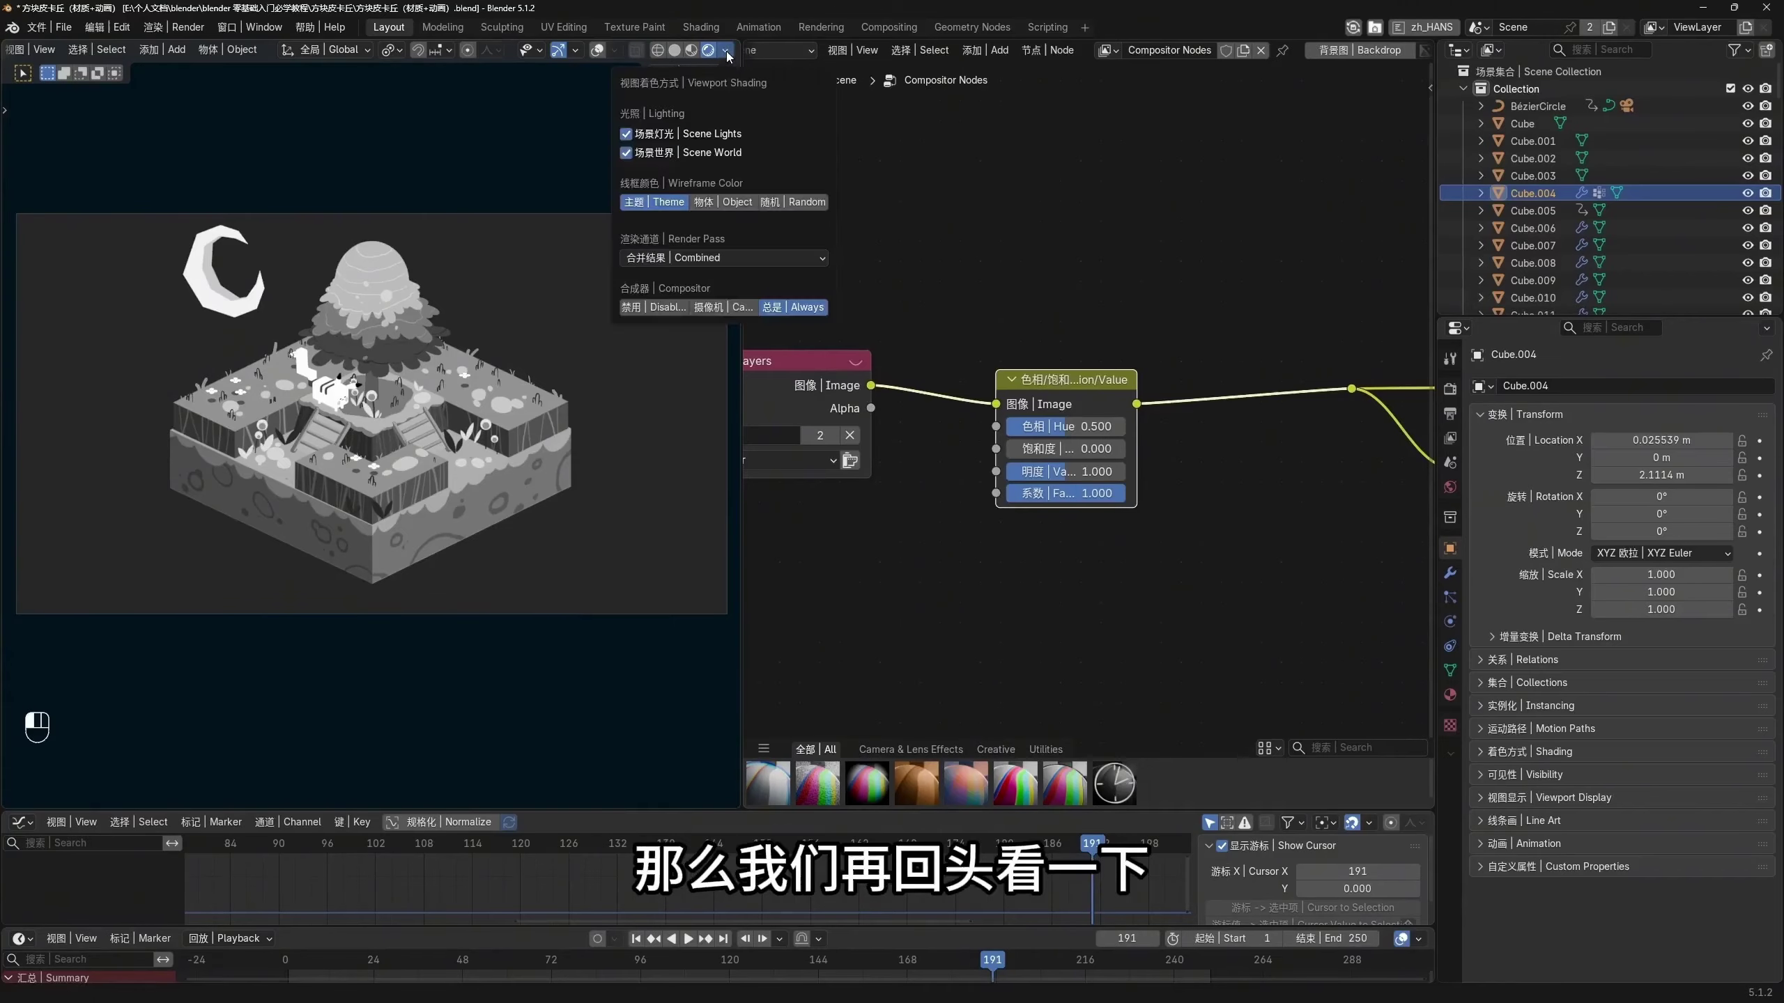
{"action": "left_click", "coordinate": [649, 307]}
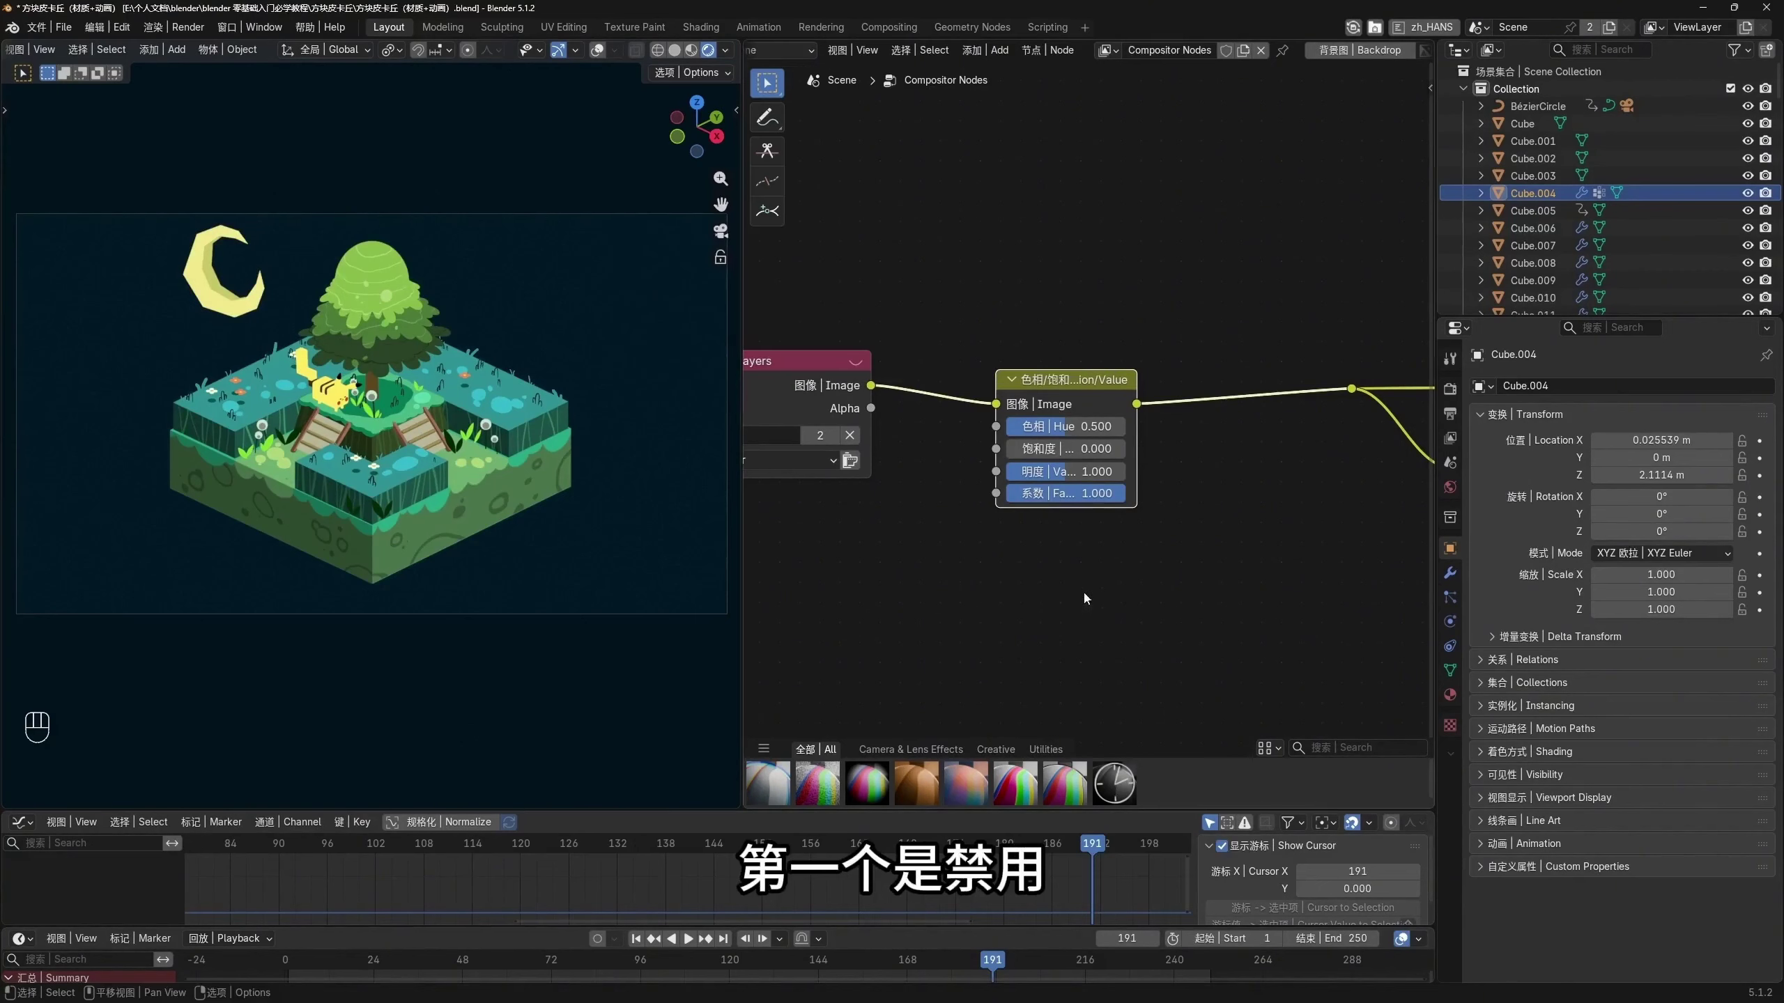
{"action": "left_click_drag", "start_coordinate": [1057, 394], "coordinate": [1064, 385]}
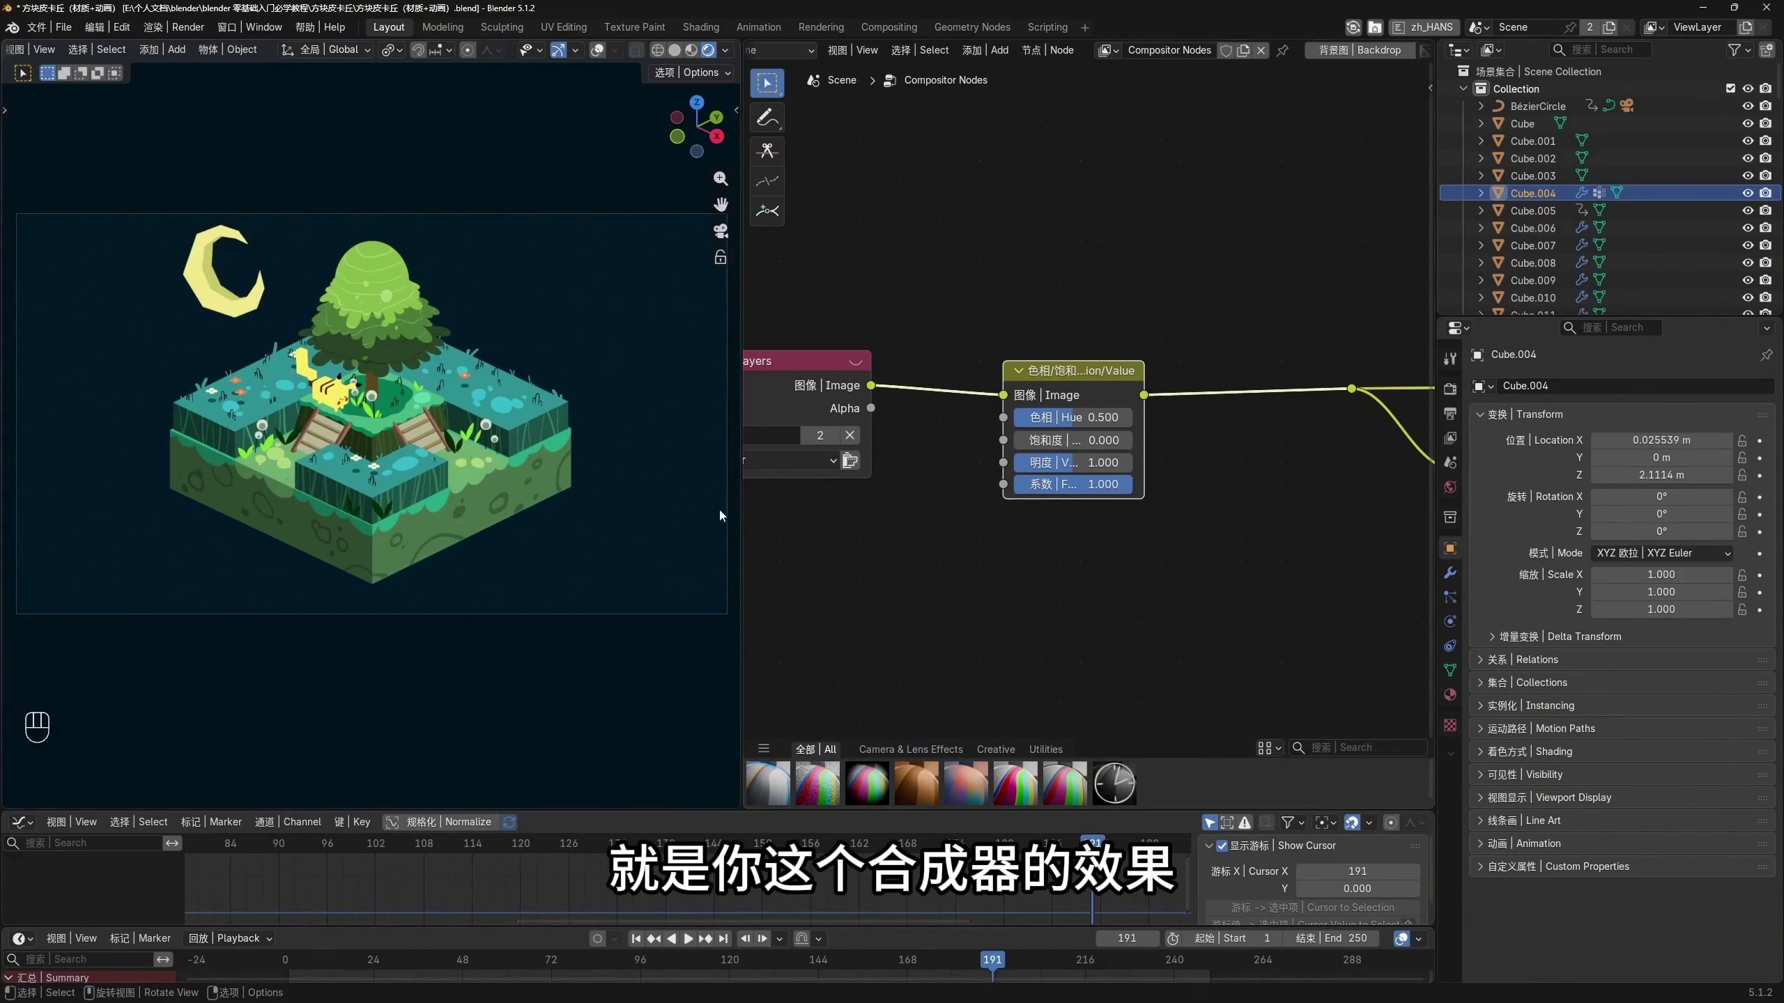
{"action": "scroll", "coordinate": [508, 488], "scroll_direction": "down", "scroll_amount": 5}
{"action": "middle_click_drag", "start_coordinate": [508, 489], "coordinate": [452, 496]}
{"action": "scroll", "coordinate": [451, 496], "scroll_direction": "up", "scroll_amount": 3}
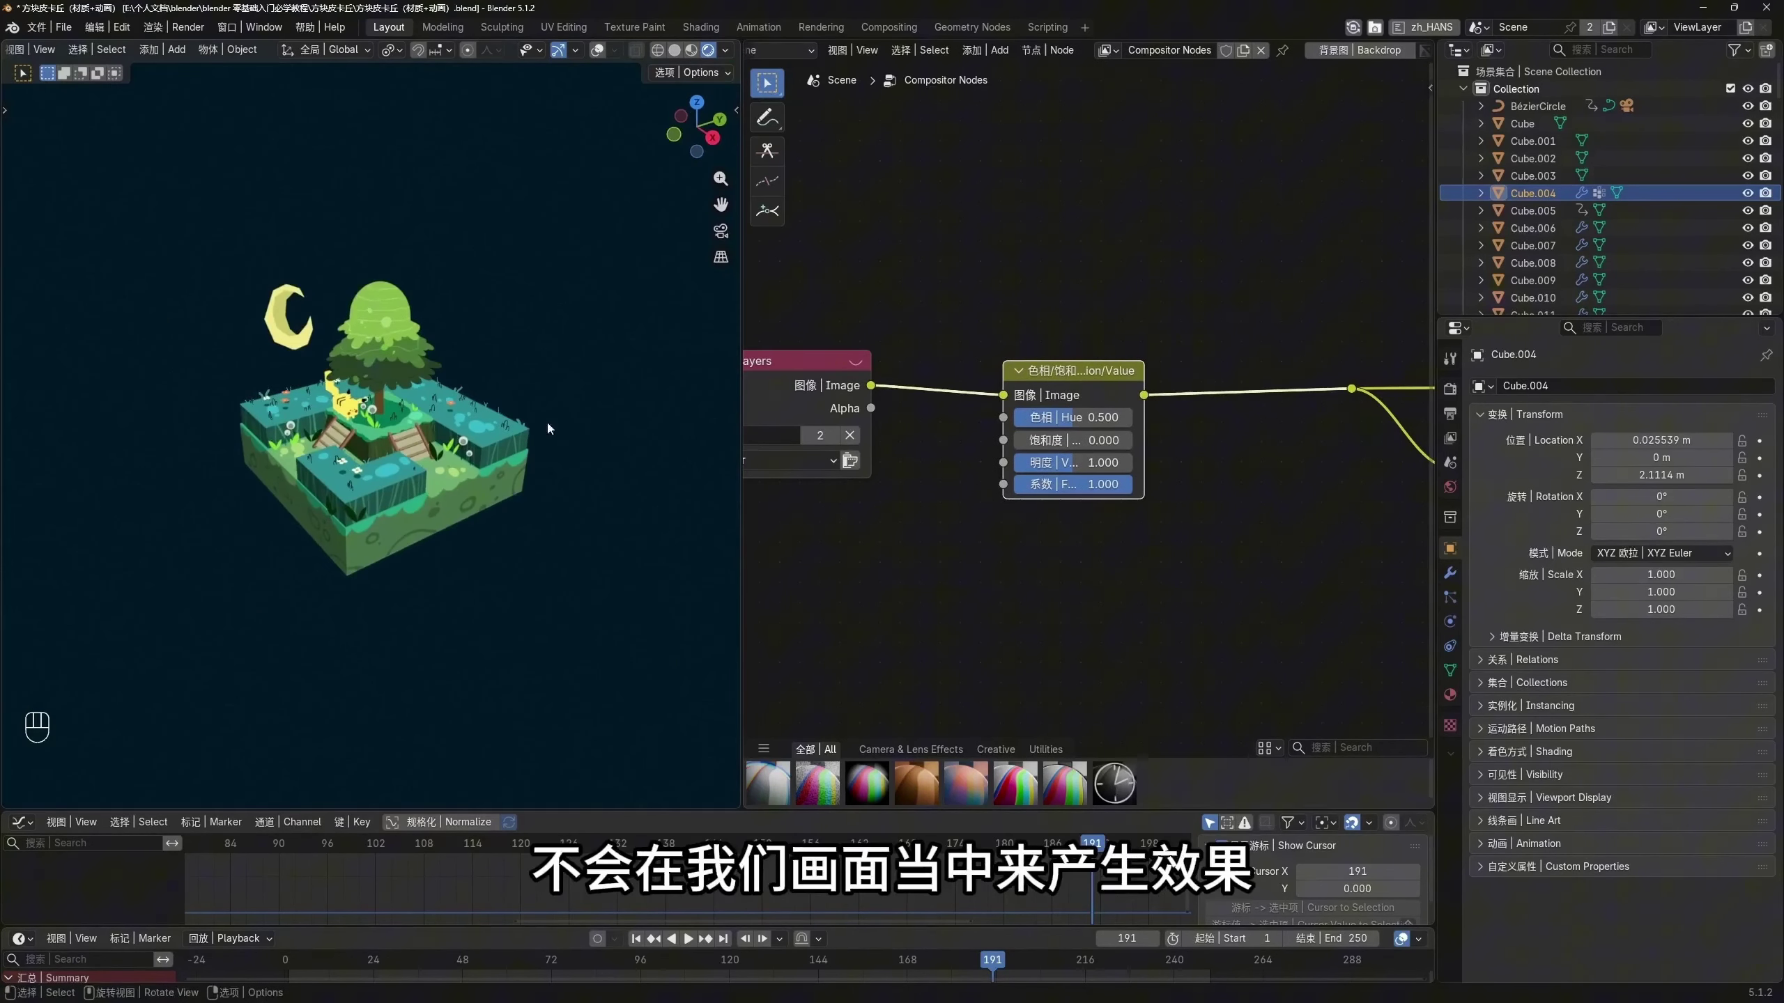
Set the viewport shading's Compositor option to Camera and compare the perspective view with the camera view
{"action": "left_click", "coordinate": [724, 49]}
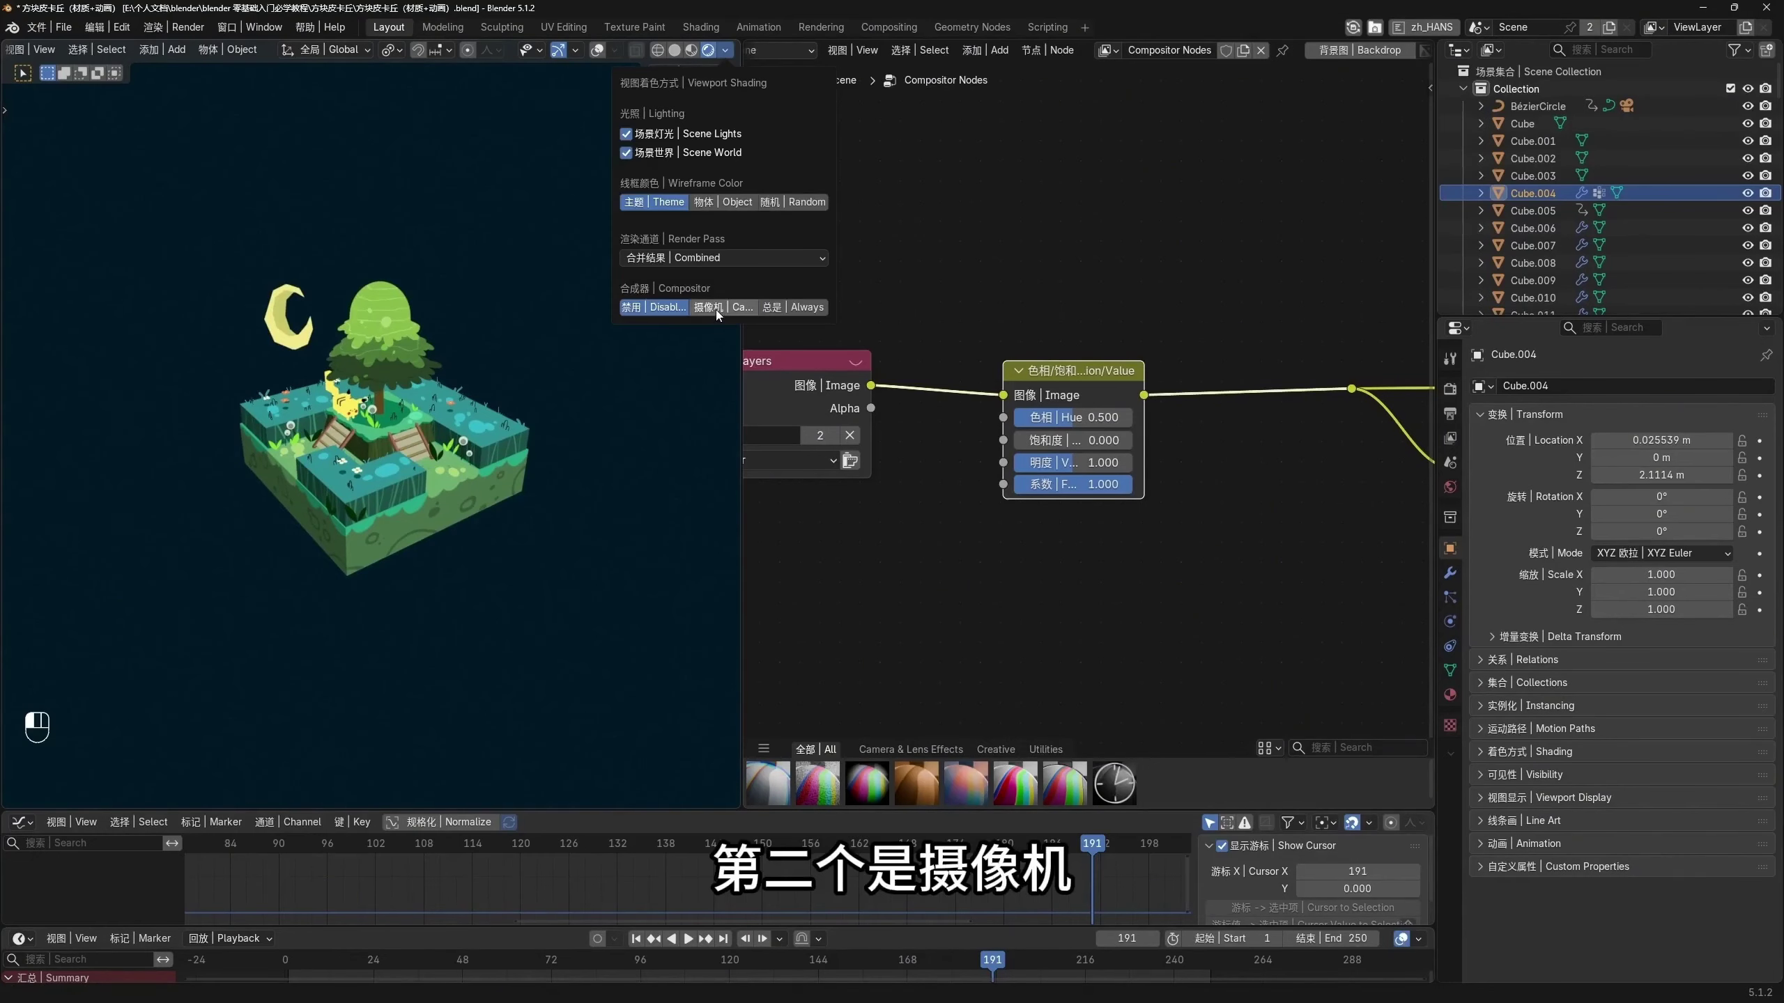
{"action": "left_click", "coordinate": [717, 310]}
{"action": "middle_click_drag", "start_coordinate": [434, 461], "coordinate": [416, 485]}
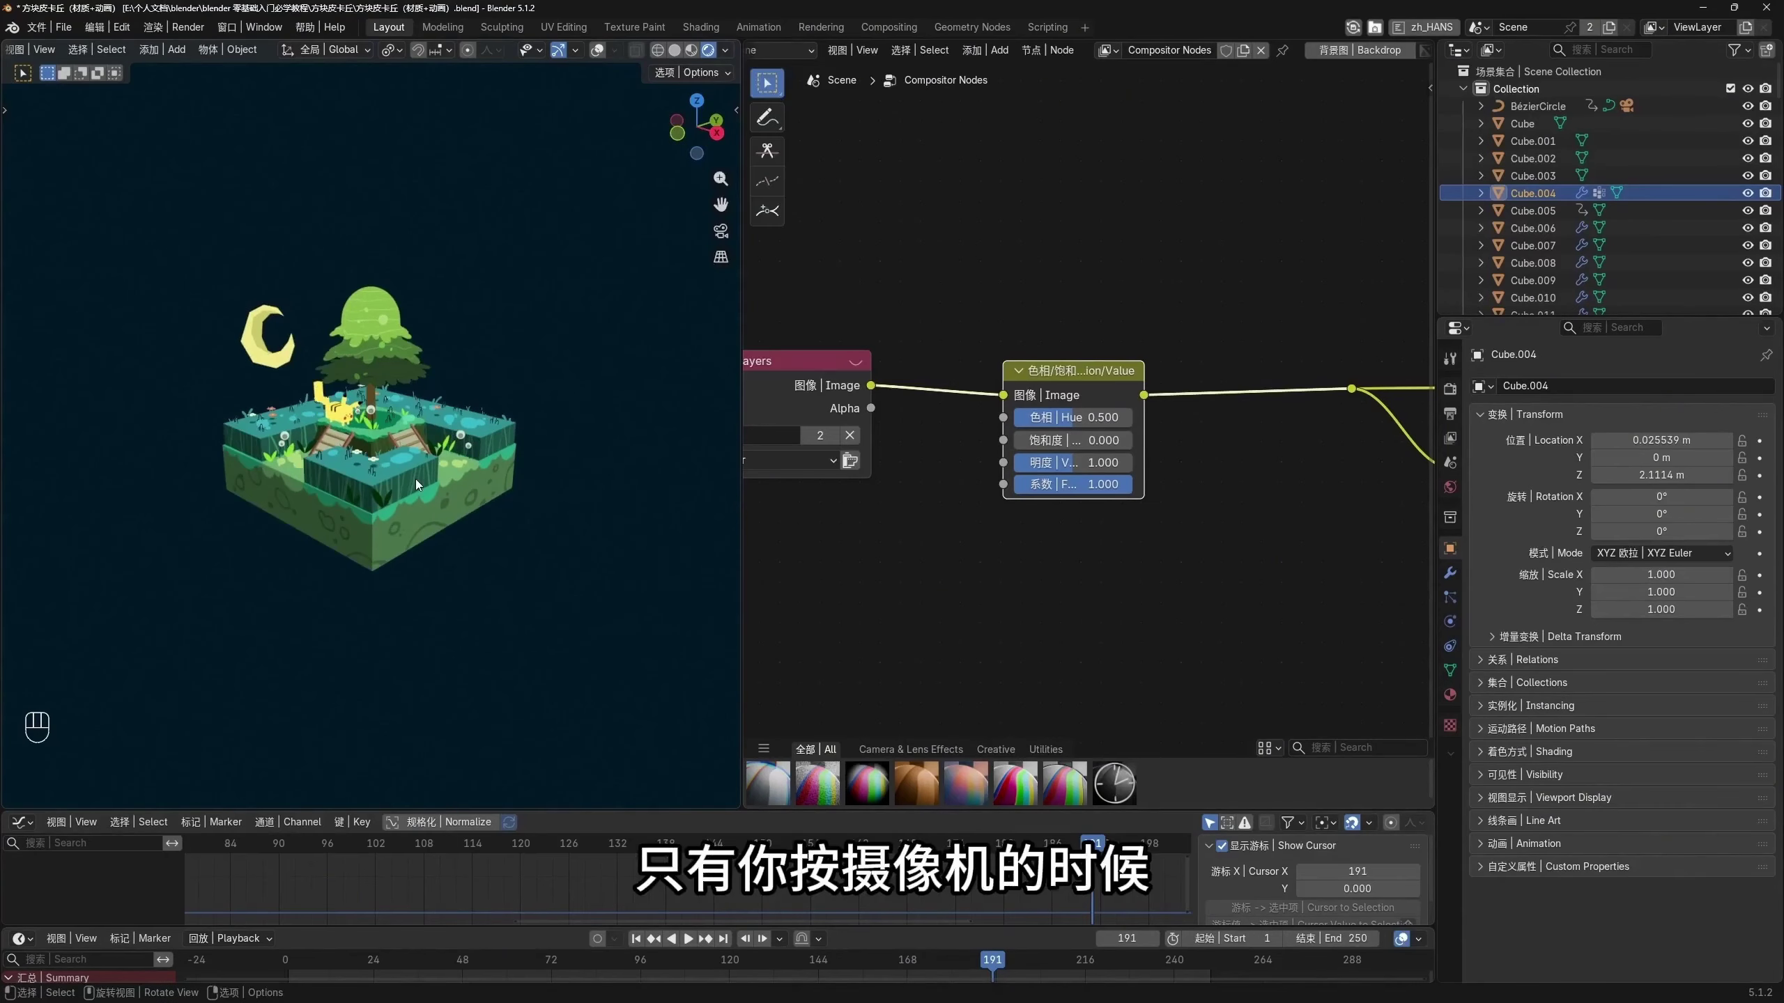
{"action": "key", "text": "KP_0"}
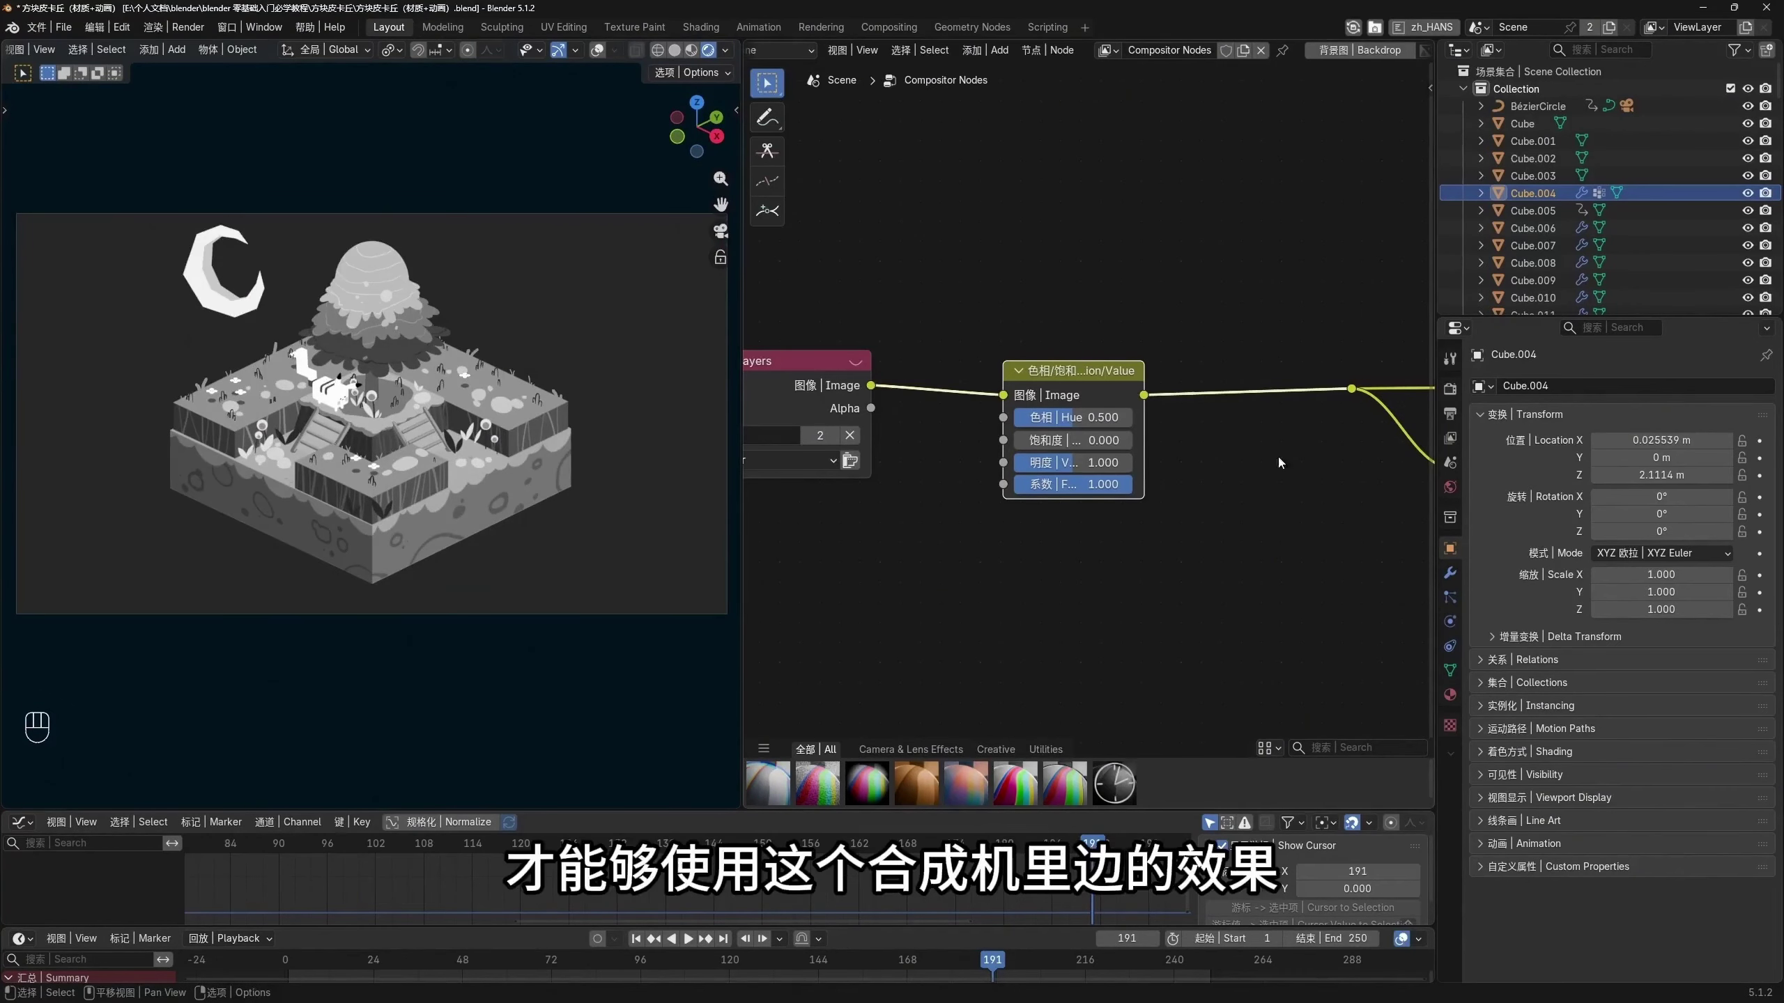
{"action": "mouse_move", "coordinate": [1070, 373]}
{"action": "left_mouse_down"}
{"action": "mouse_move", "coordinate": [1101, 365]}
{"action": "mouse_move", "coordinate": [1081, 365]}
{"action": "left_mouse_up"}
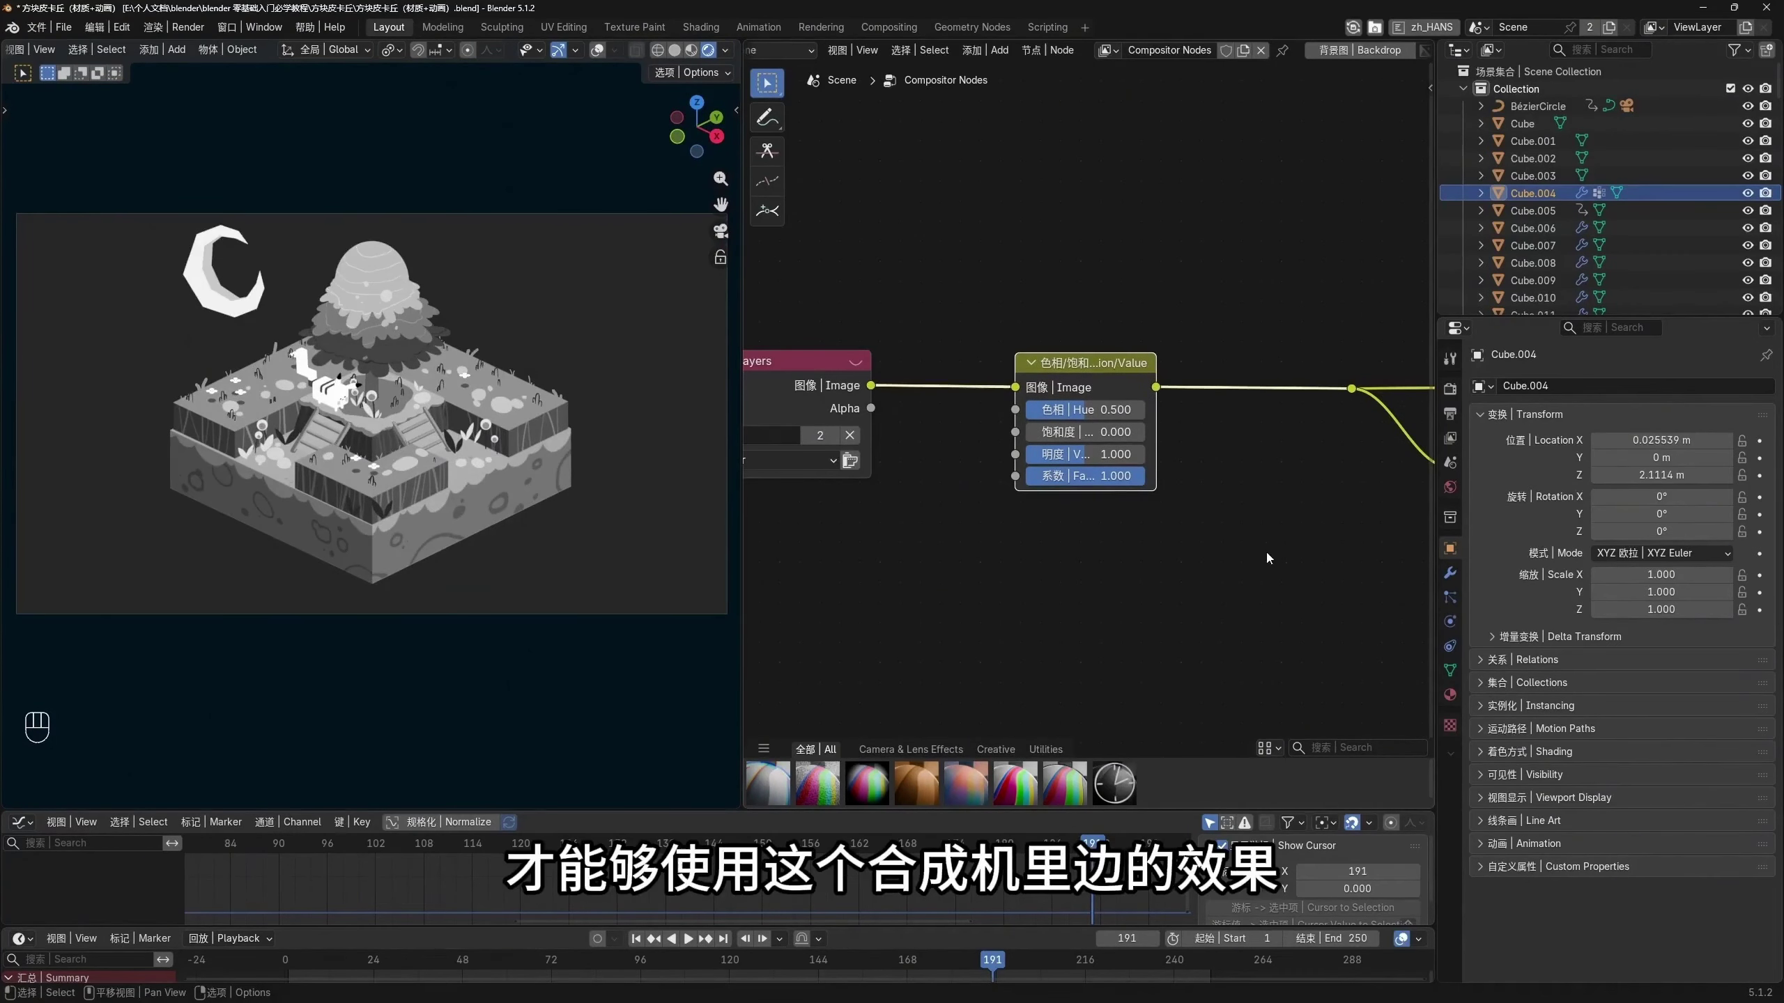
{"action": "key", "text": "KP_0"}
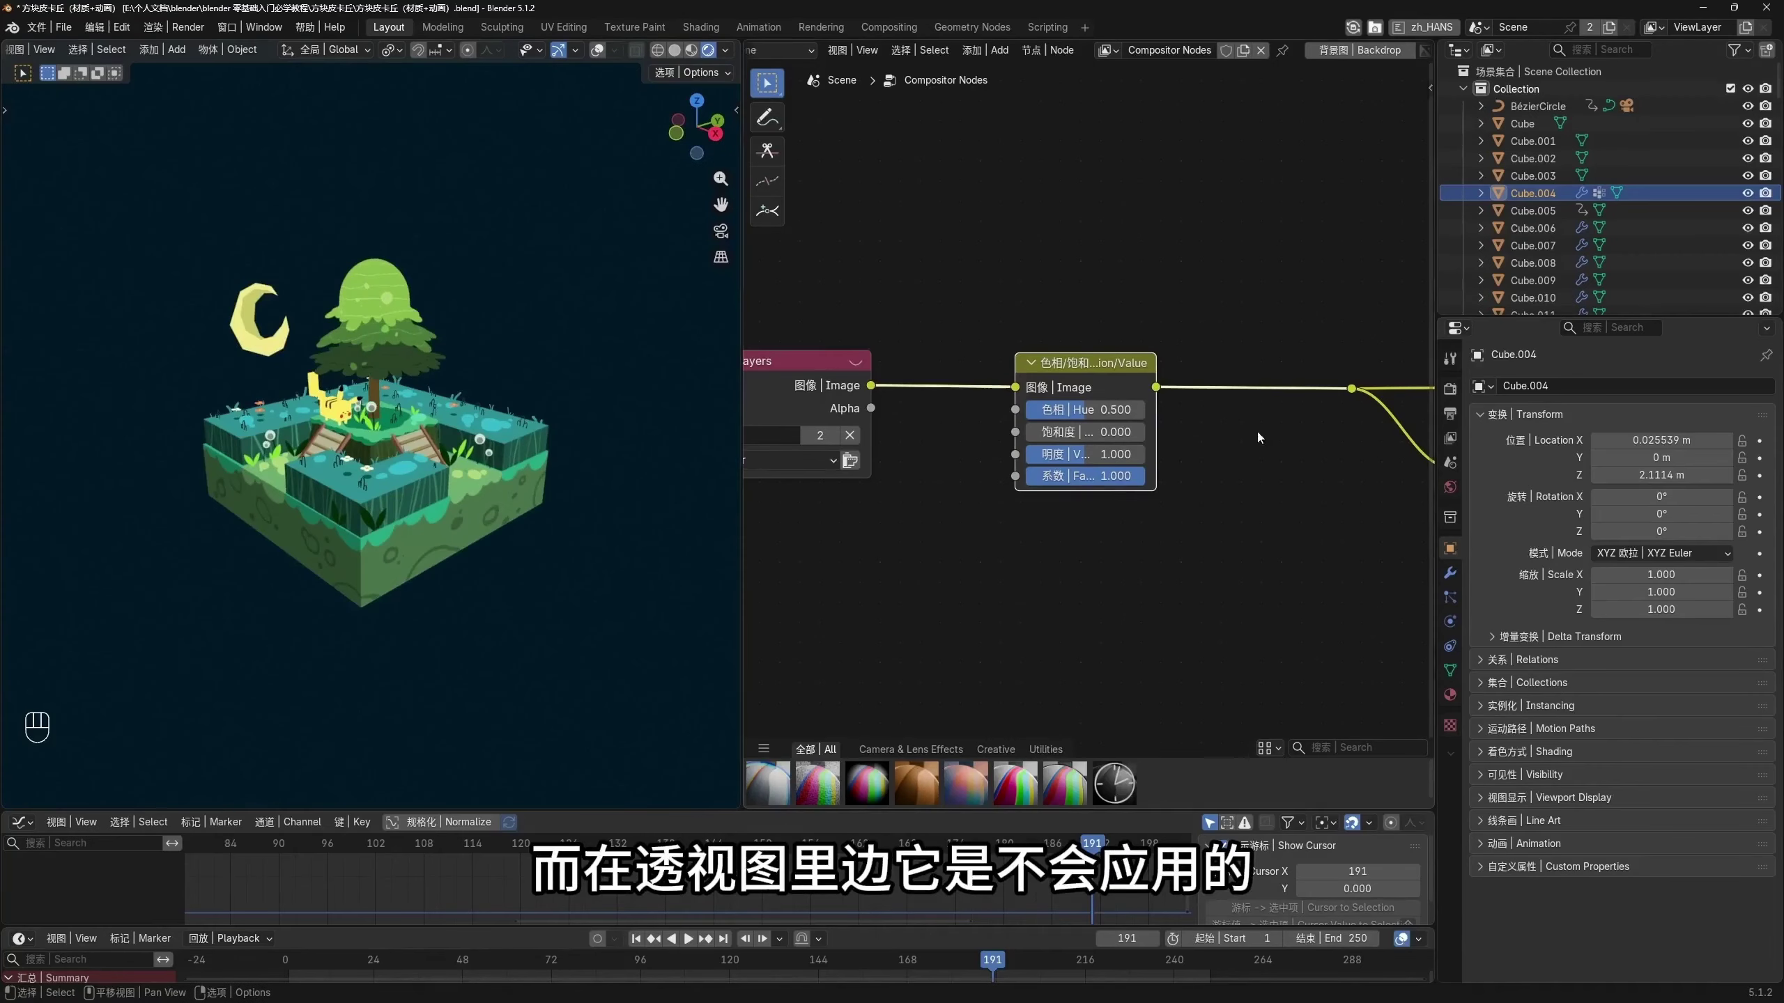
Set the viewport shading's Compositor option to Always and return to the camera view
{"action": "left_click", "coordinate": [724, 50]}
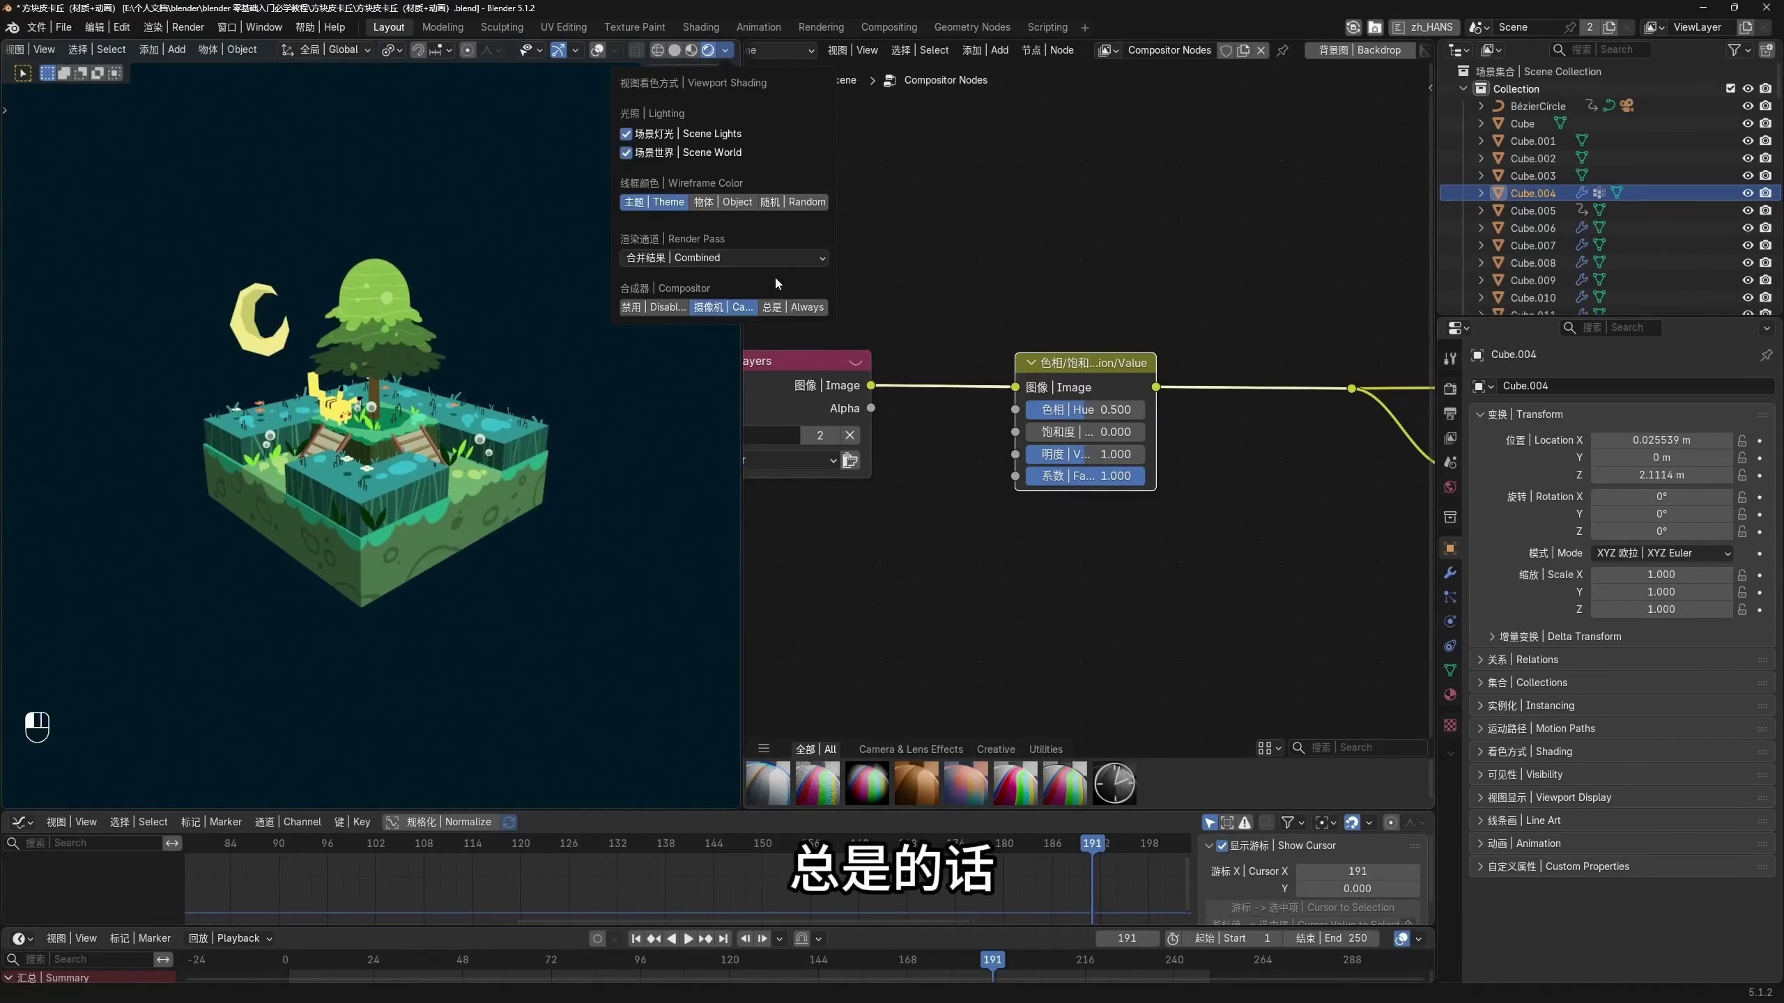
{"action": "left_click", "coordinate": [807, 307]}
{"action": "scroll", "coordinate": [474, 507], "scroll_direction": "down", "scroll_amount": 2}
{"action": "mouse_move", "coordinate": [474, 507]}
{"action": "middle_mouse_down"}
{"action": "mouse_move", "coordinate": [281, 420]}
{"action": "mouse_move", "coordinate": [398, 510]}
{"action": "mouse_move", "coordinate": [477, 481]}
{"action": "middle_mouse_up"}
{"action": "key", "text": "KP_0"}
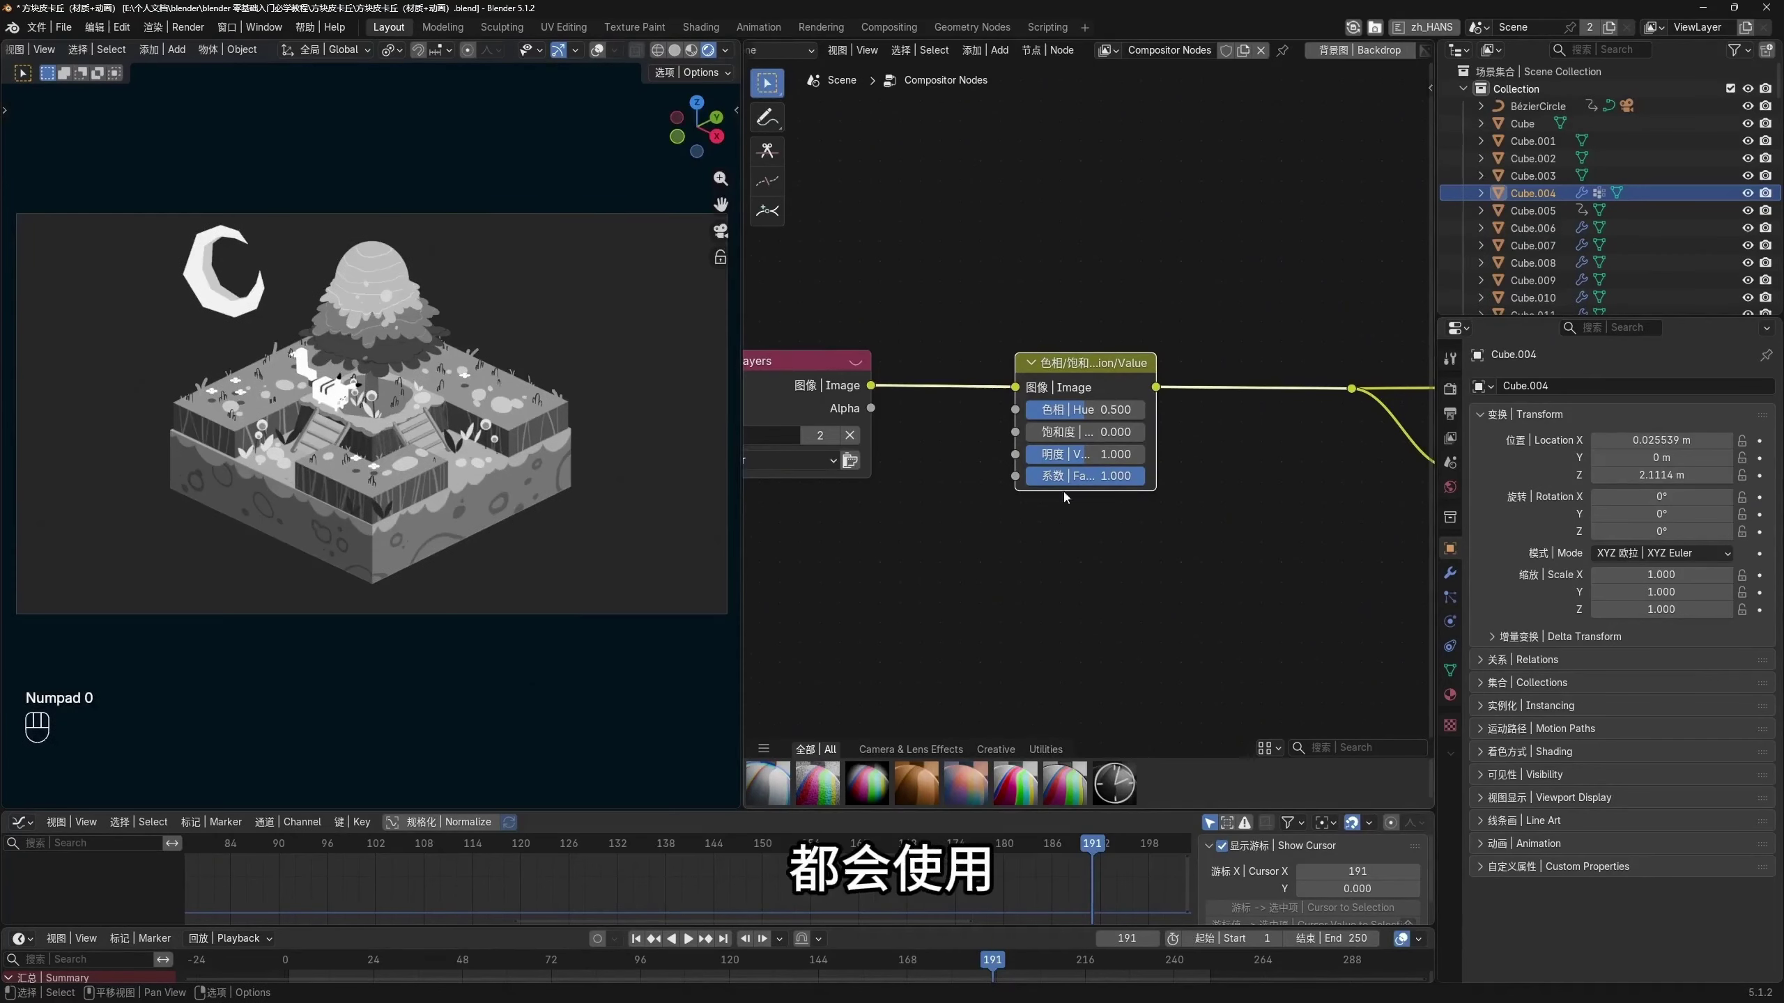
Reconnect the Render Layers image output directly to the reroute point and delete the Hue/Saturation/Value node
{"action": "middle_click_drag", "start_coordinate": [1064, 497], "coordinate": [984, 532]}
{"action": "left_click_drag", "start_coordinate": [986, 516], "coordinate": [991, 641]}
{"action": "left_click_drag", "start_coordinate": [791, 420], "coordinate": [1270, 423]}
{"action": "left_click", "coordinate": [1034, 523]}
{"action": "key", "text": "x"}
{"action": "middle_click_drag", "start_coordinate": [1028, 532], "coordinate": [1116, 513]}
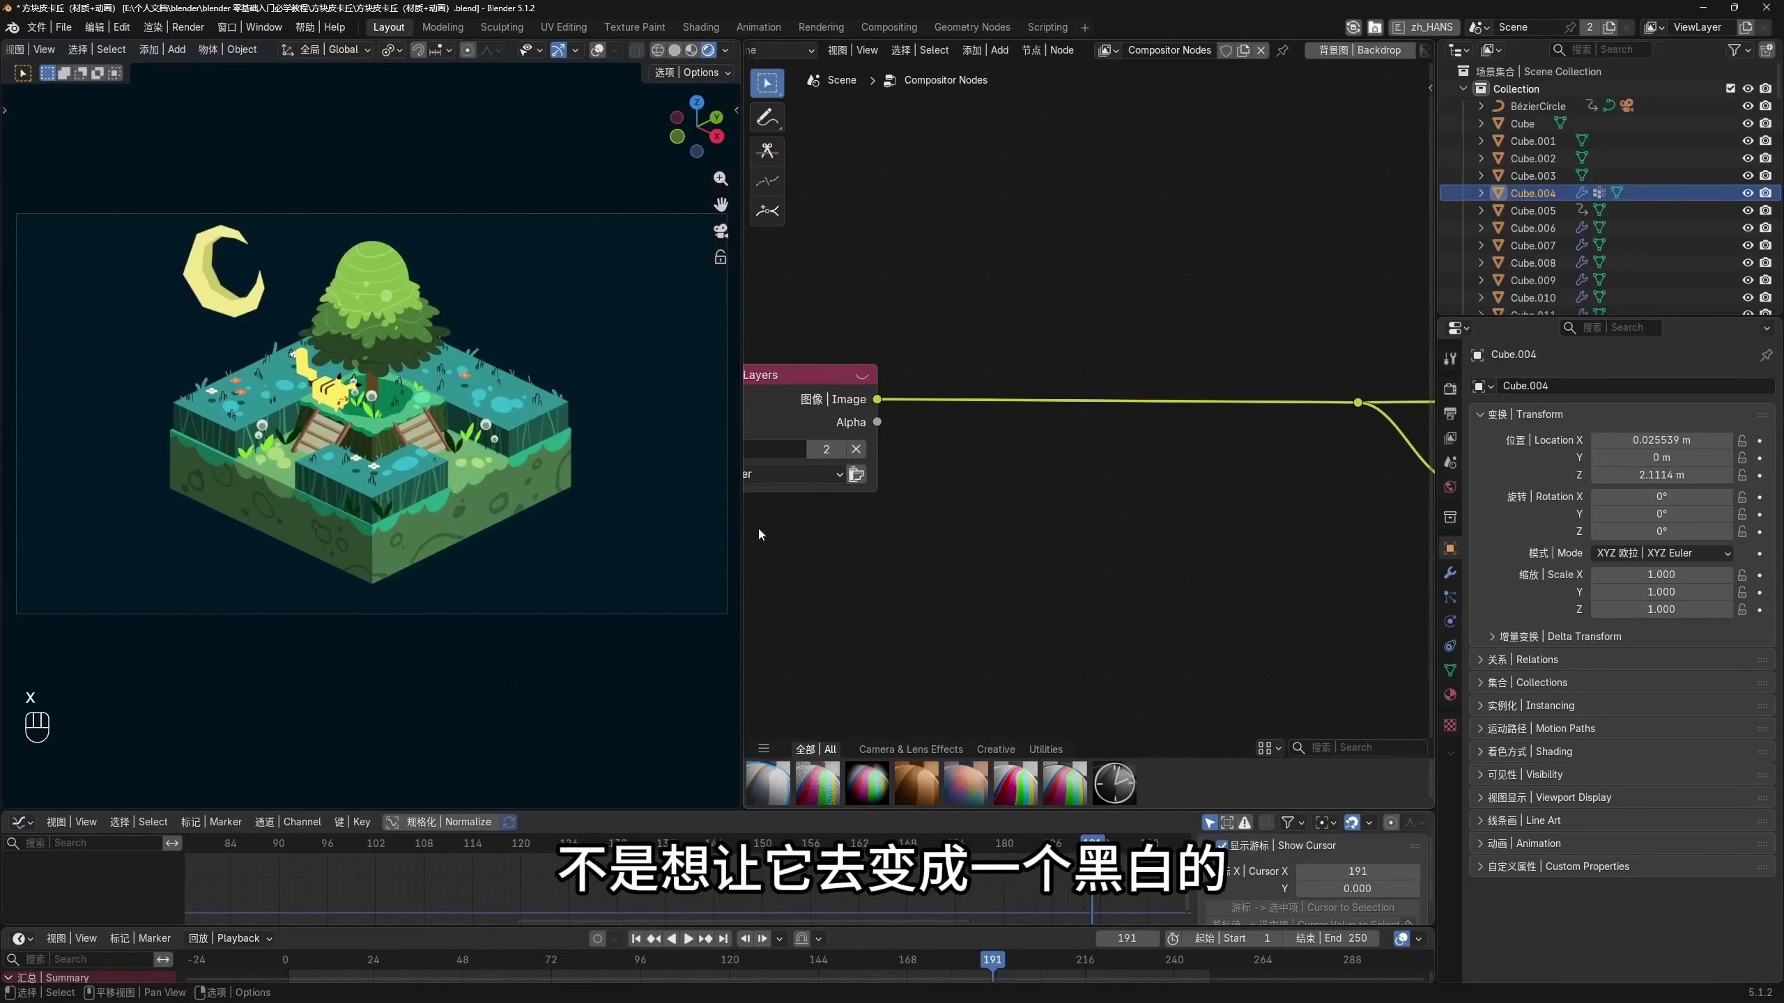
Add a Glare filter node on the image link between Render Layers and the reroute point
{"action": "left_click_drag", "start_coordinate": [742, 523], "coordinate": [734, 520]}
{"action": "scroll", "coordinate": [259, 370], "scroll_direction": "up", "scroll_amount": 2}
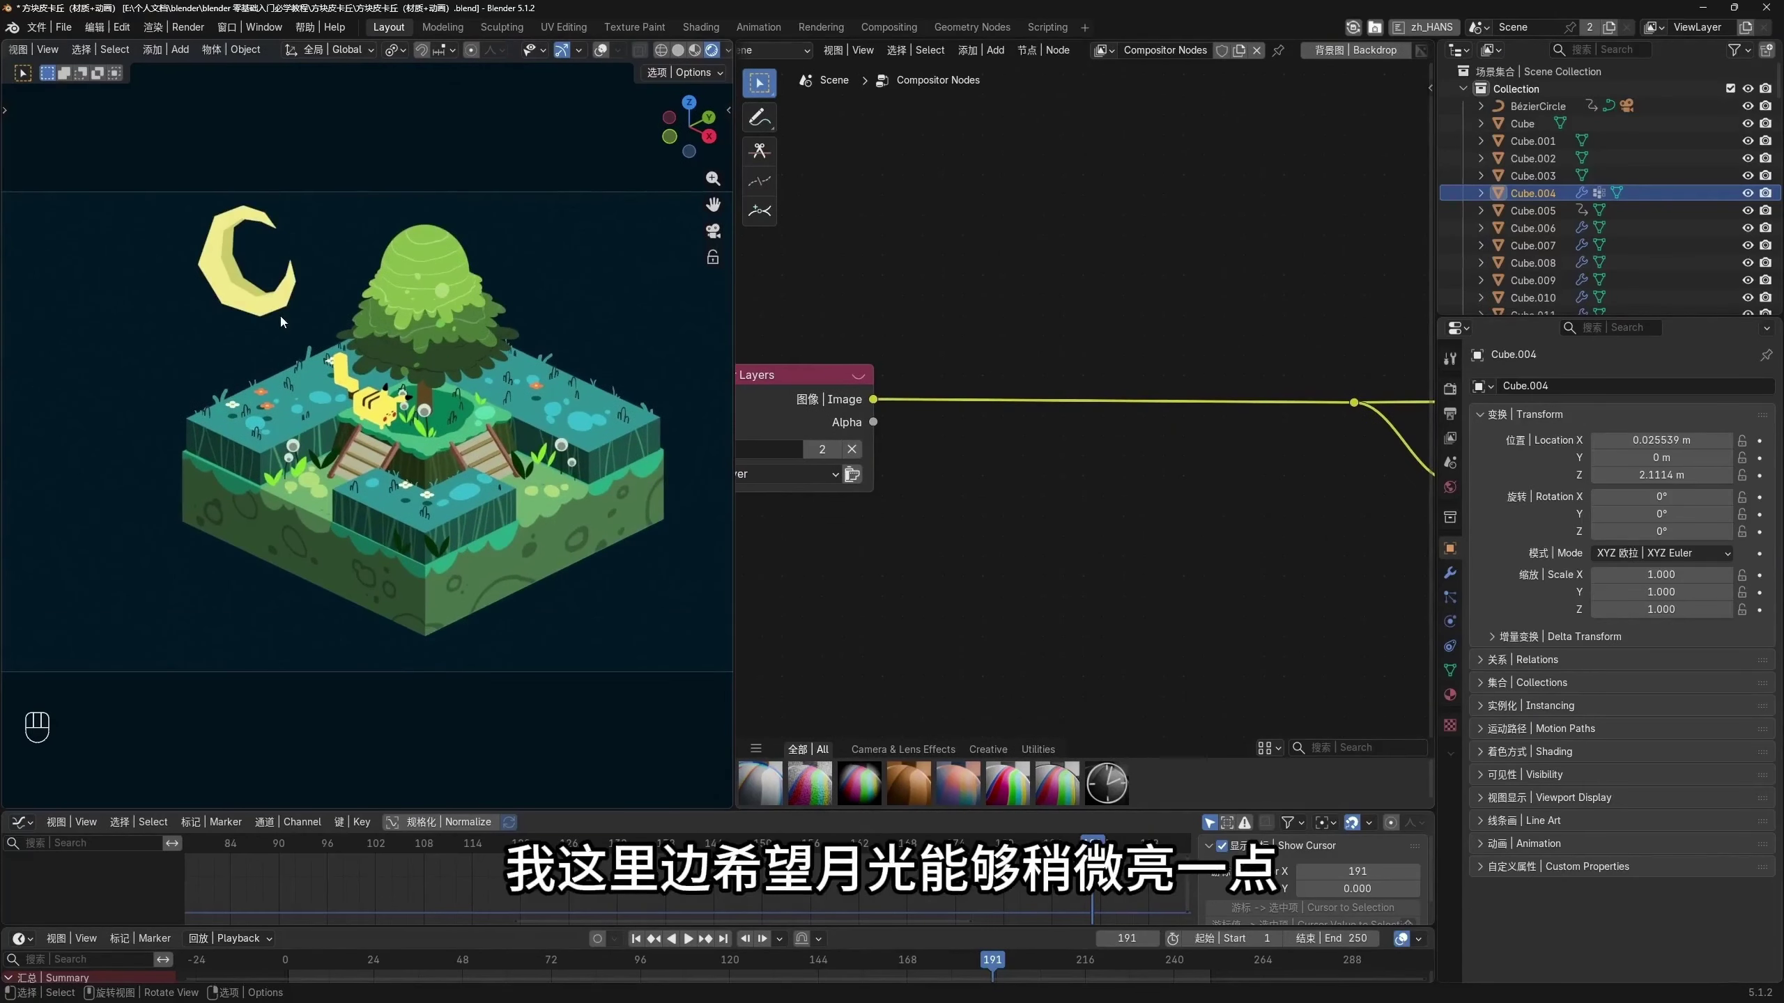
{"action": "middle_click_drag", "start_coordinate": [1067, 473], "coordinate": [983, 409]}
{"action": "key", "text": "shift+a"}
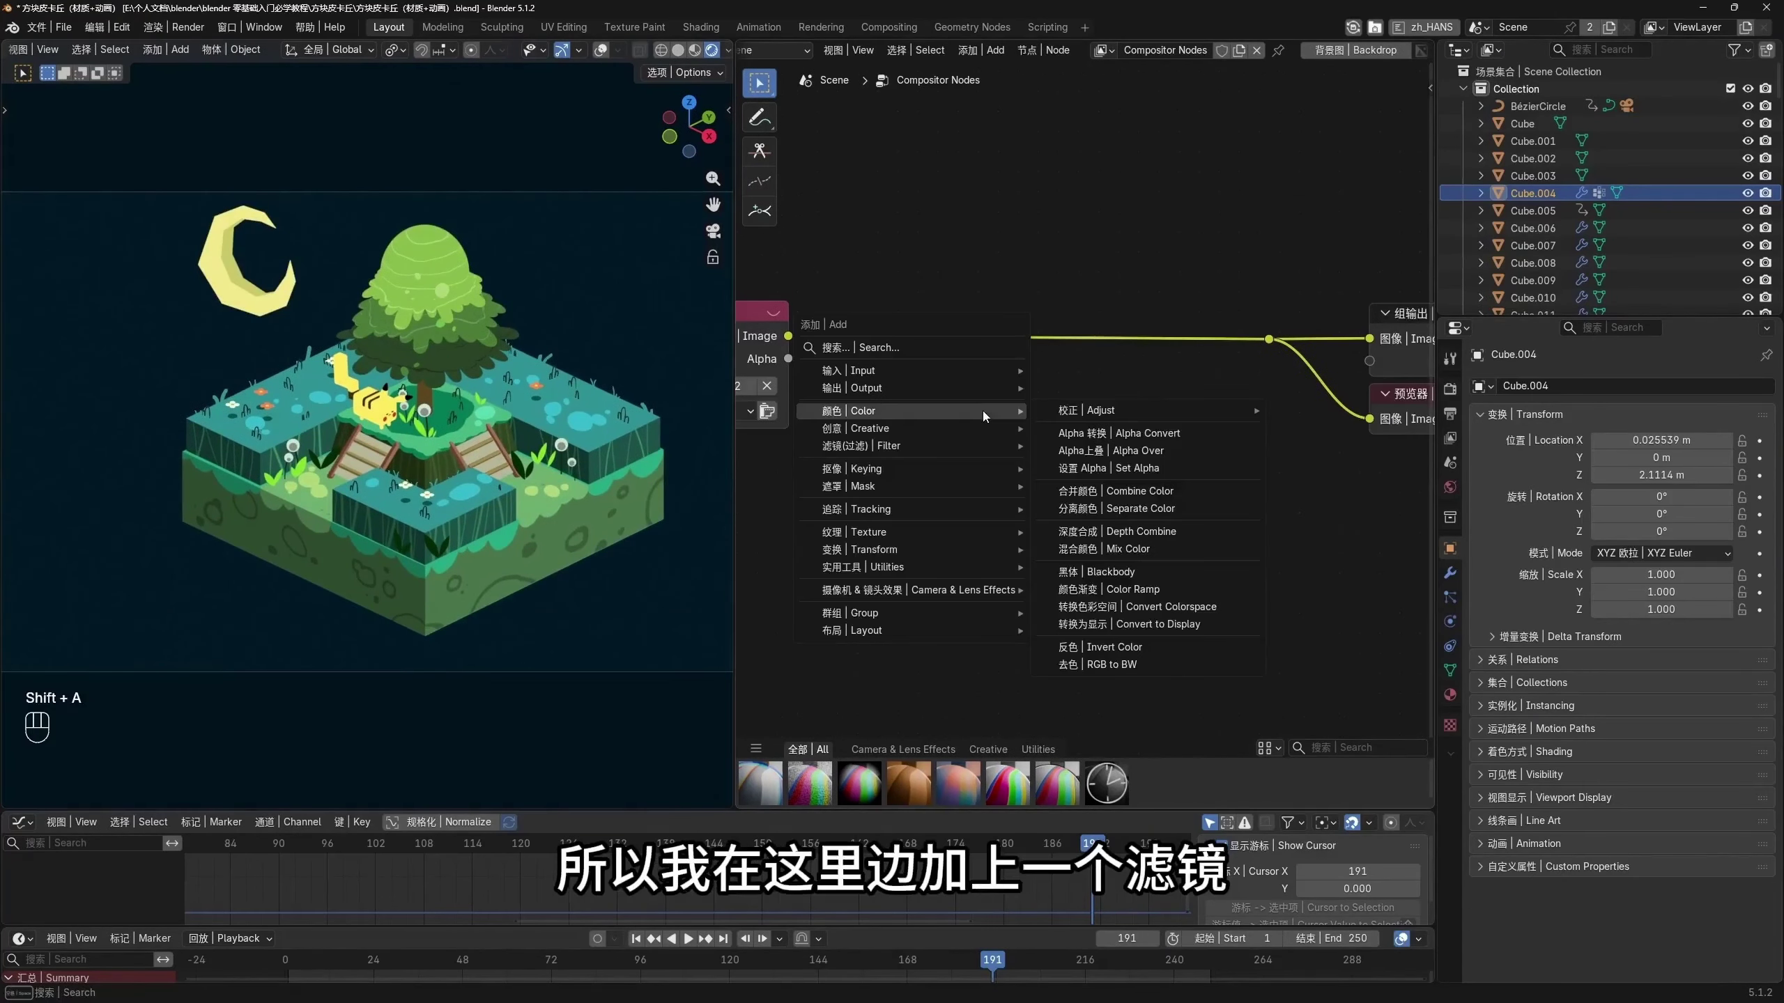
{"action": "mouse_move", "coordinate": [885, 446]}
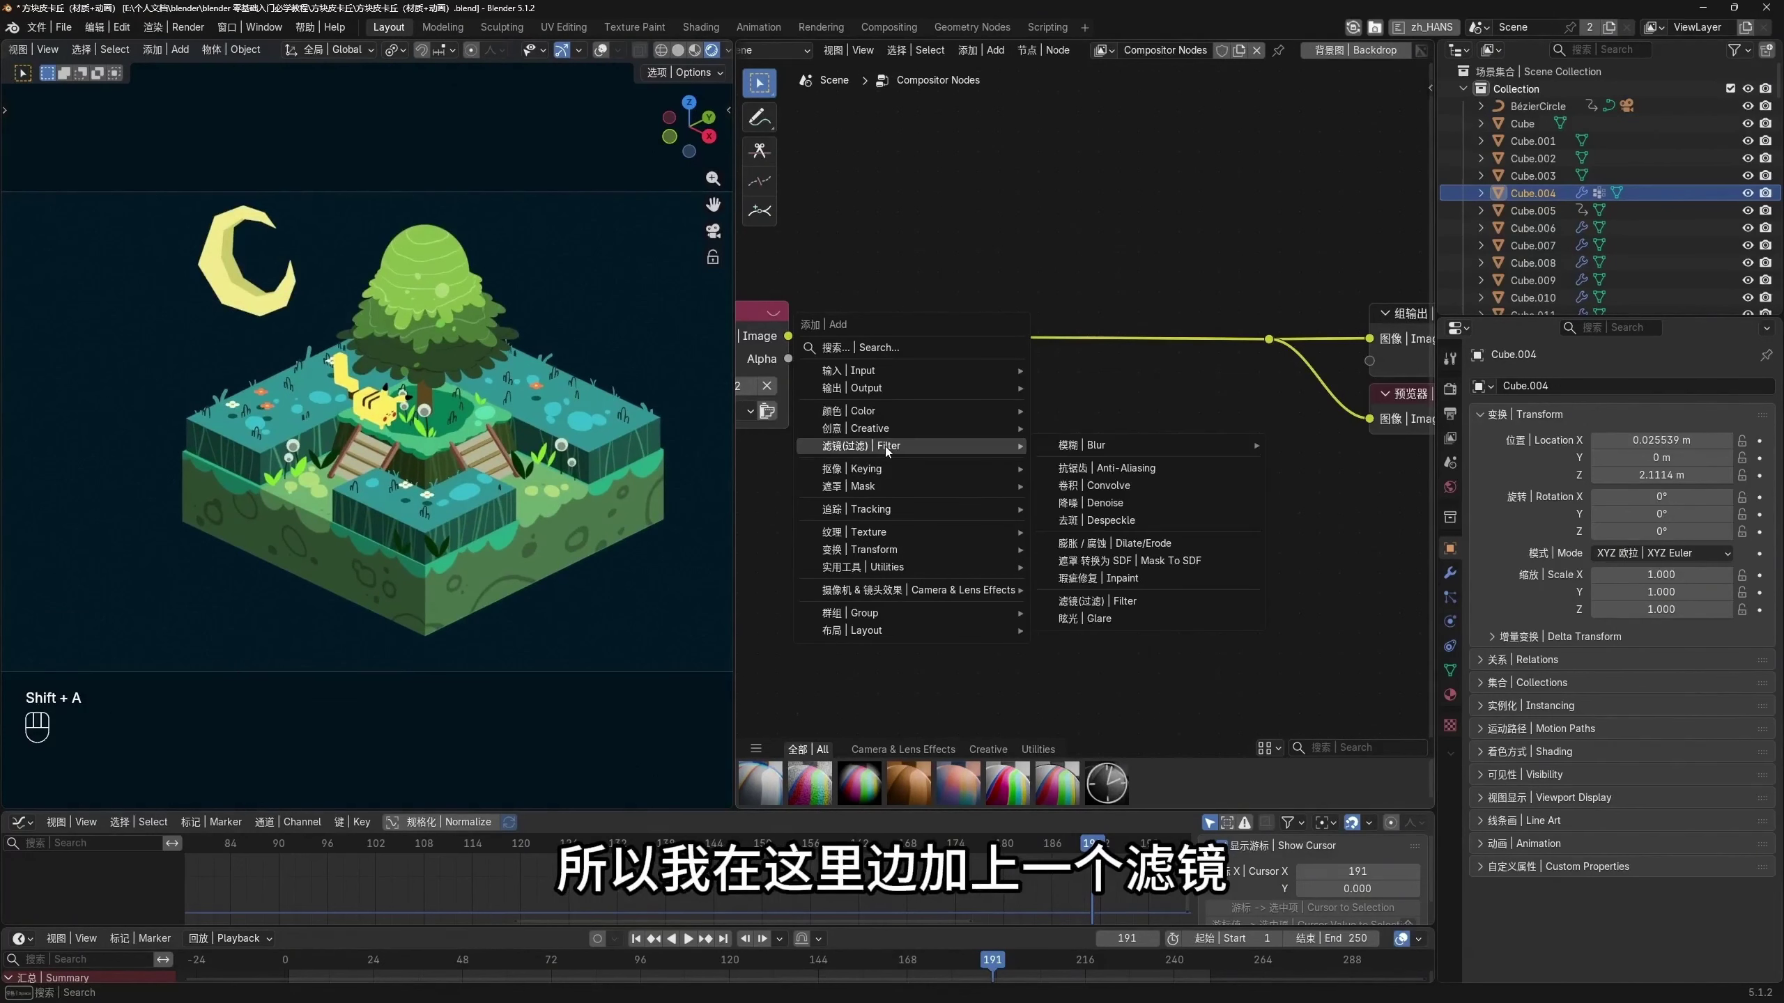
{"action": "left_click", "coordinate": [1095, 618]}
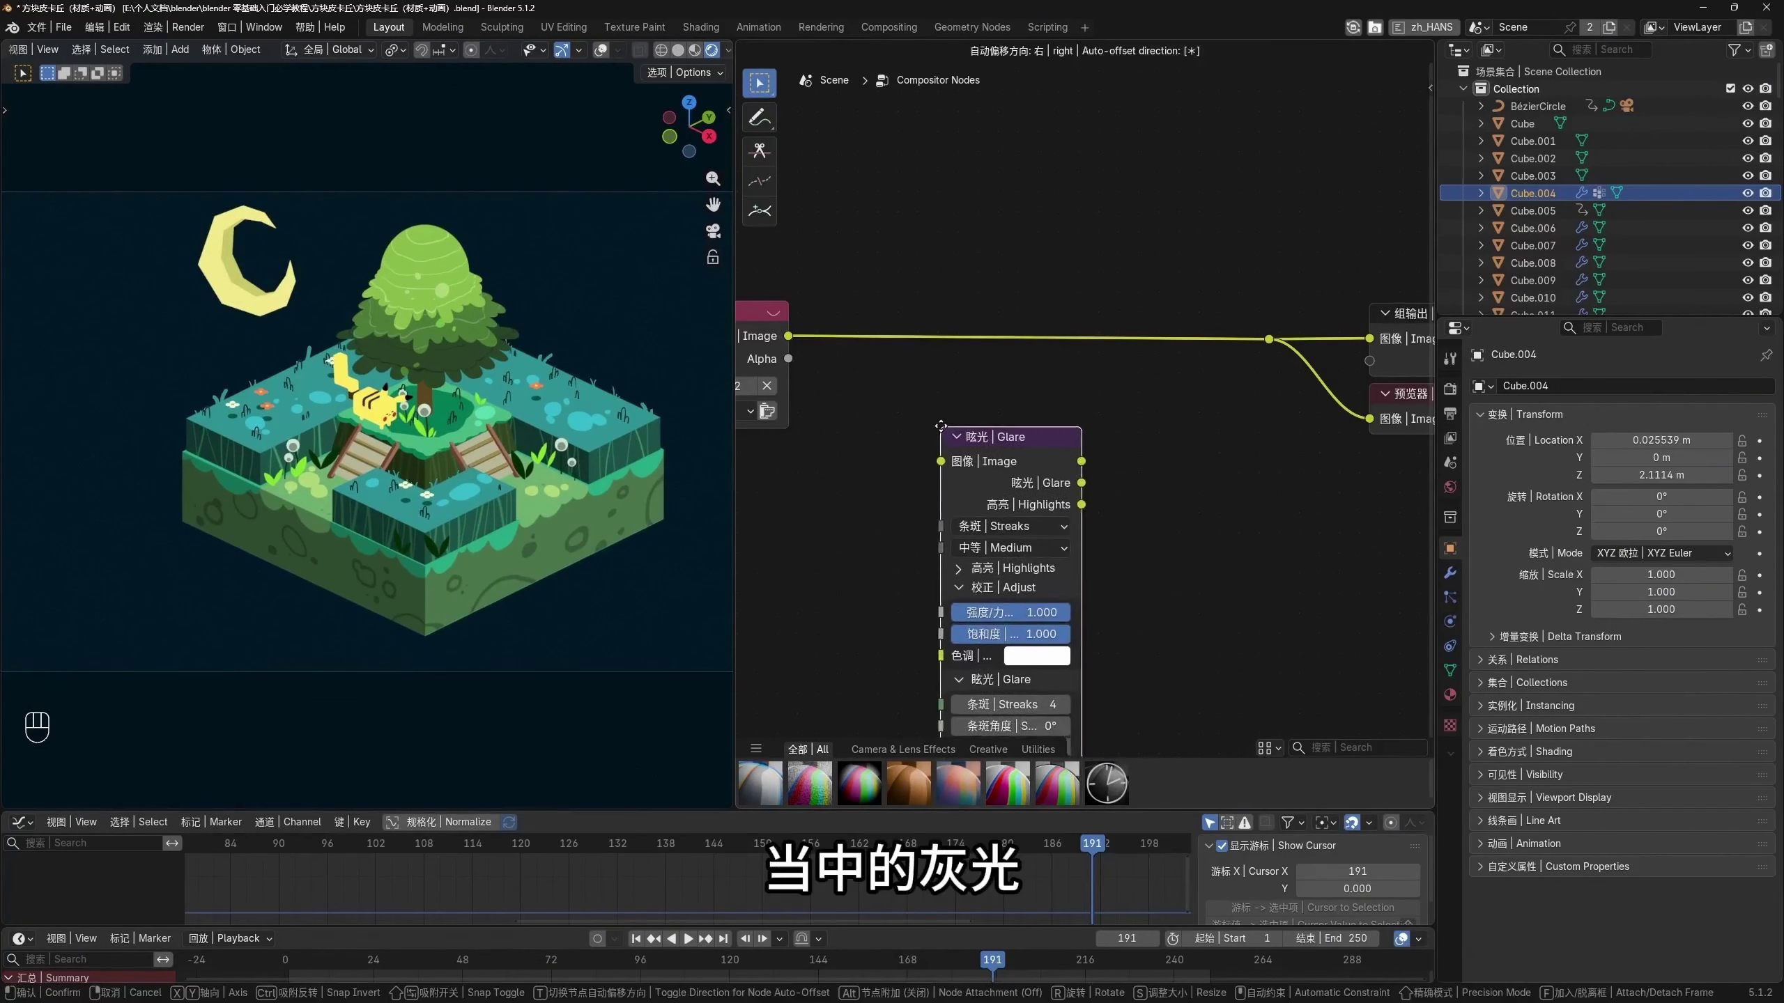
{"action": "left_click", "coordinate": [941, 426]}
{"action": "scroll", "coordinate": [1010, 441], "scroll_direction": "down", "scroll_amount": 1}
{"action": "left_click", "coordinate": [1012, 261]}
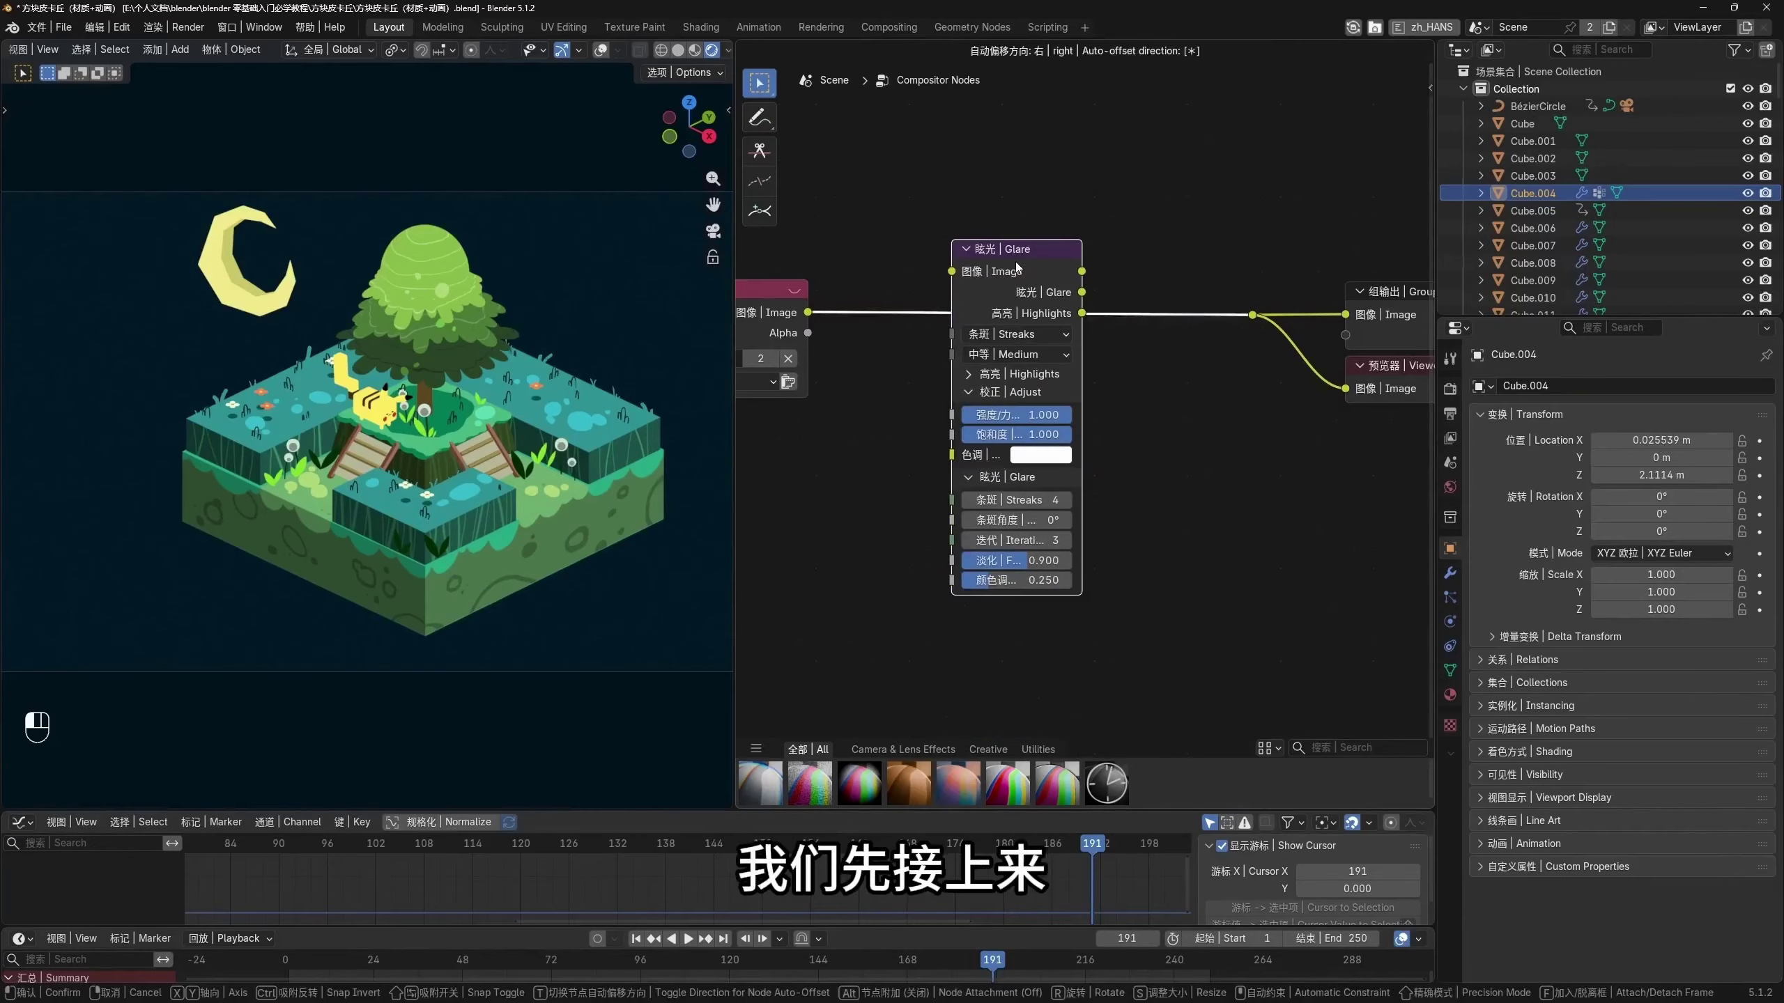
Set the Glare node's type to Bloom and fit the whole diorama in the camera view
{"action": "scroll", "coordinate": [1045, 255], "scroll_direction": "up", "scroll_amount": 2}
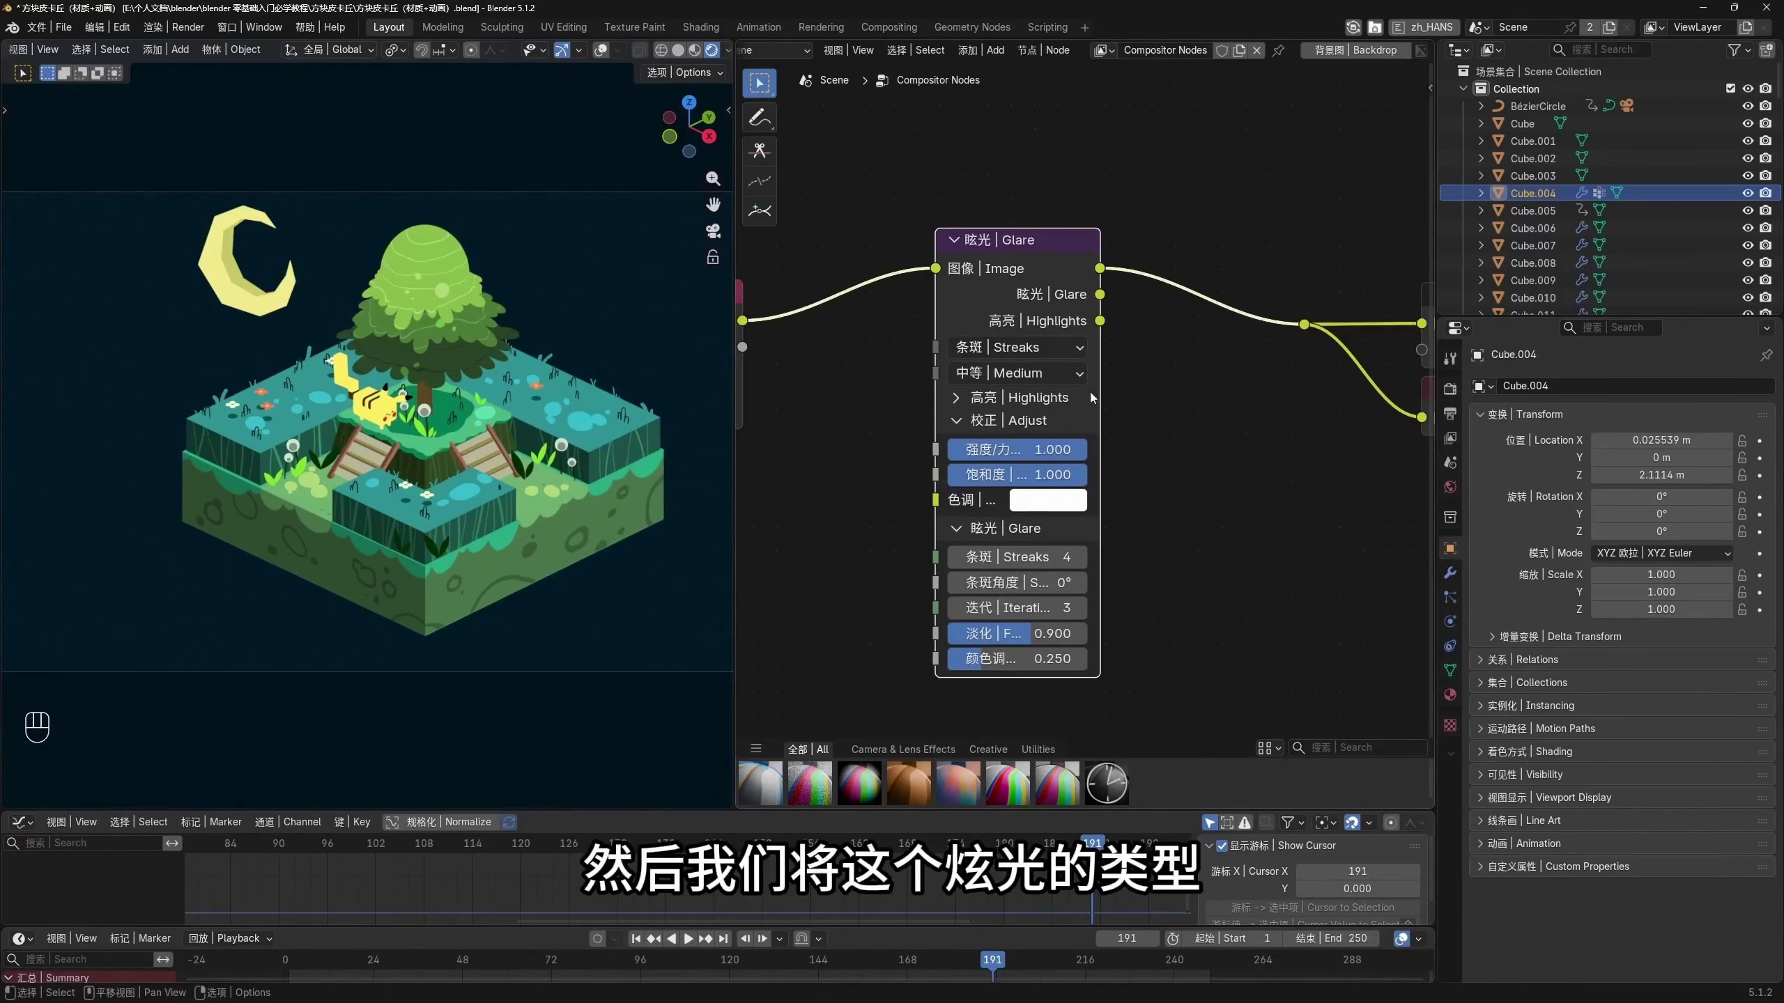
{"action": "left_click", "coordinate": [1014, 347]}
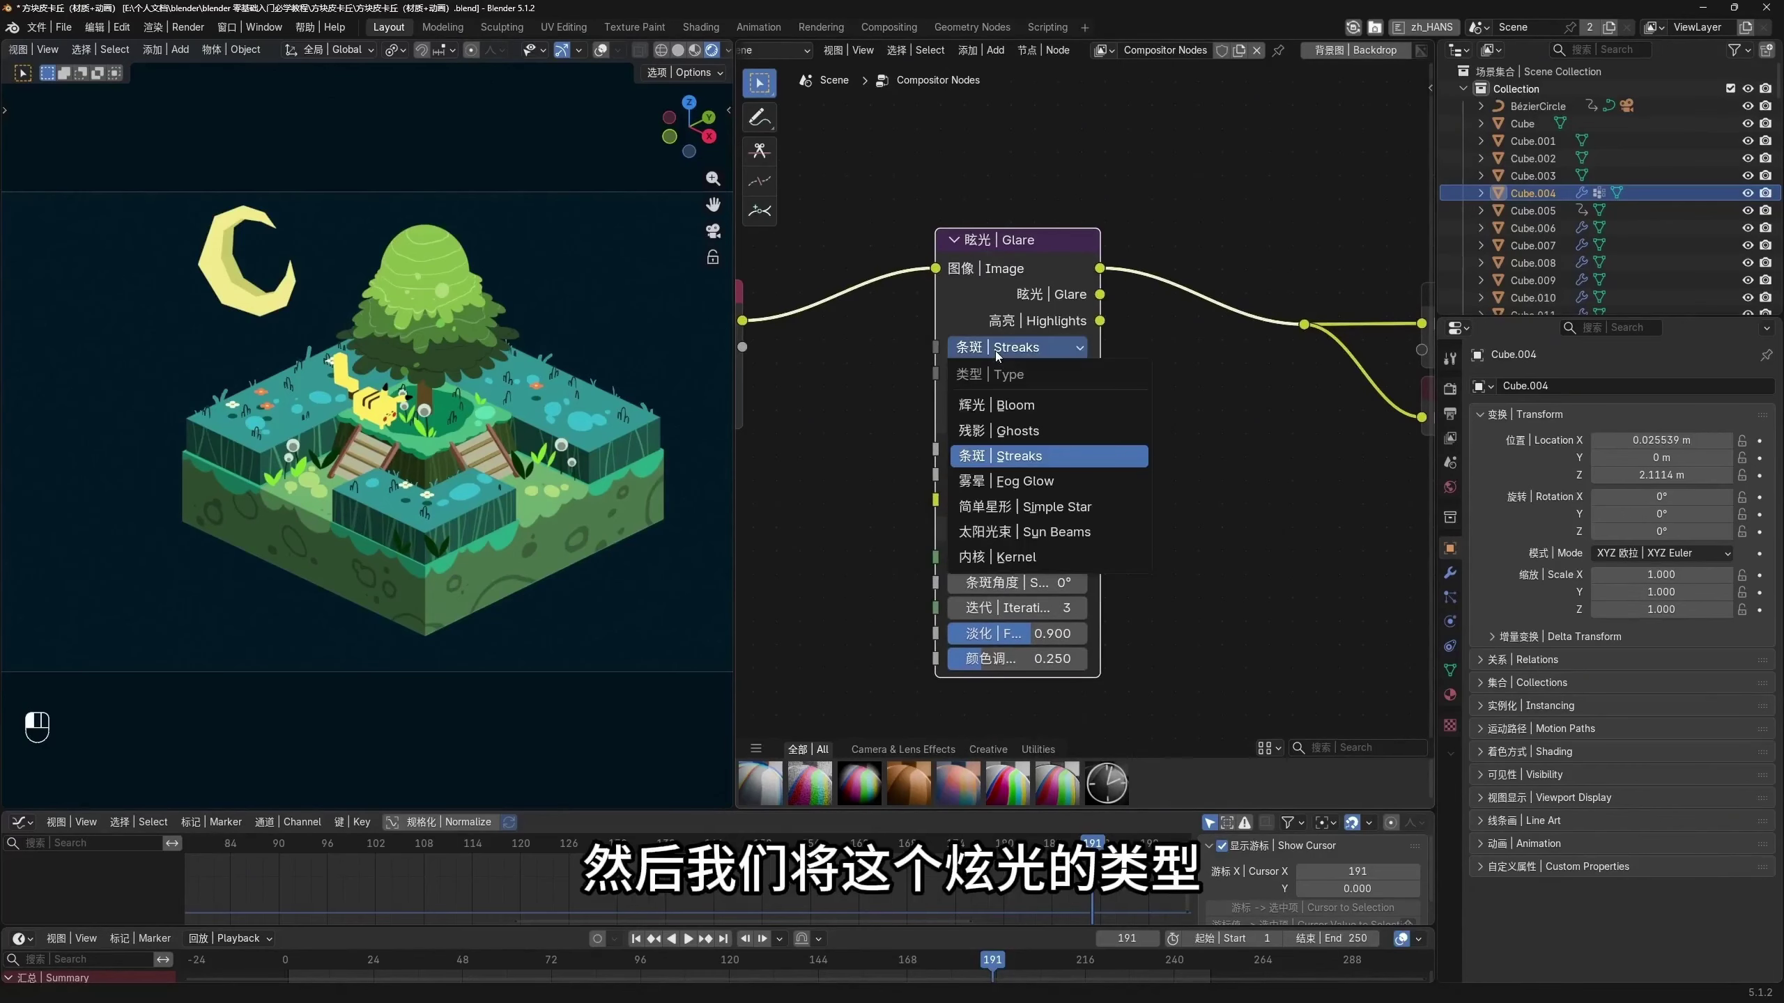
{"action": "left_click", "coordinate": [988, 411]}
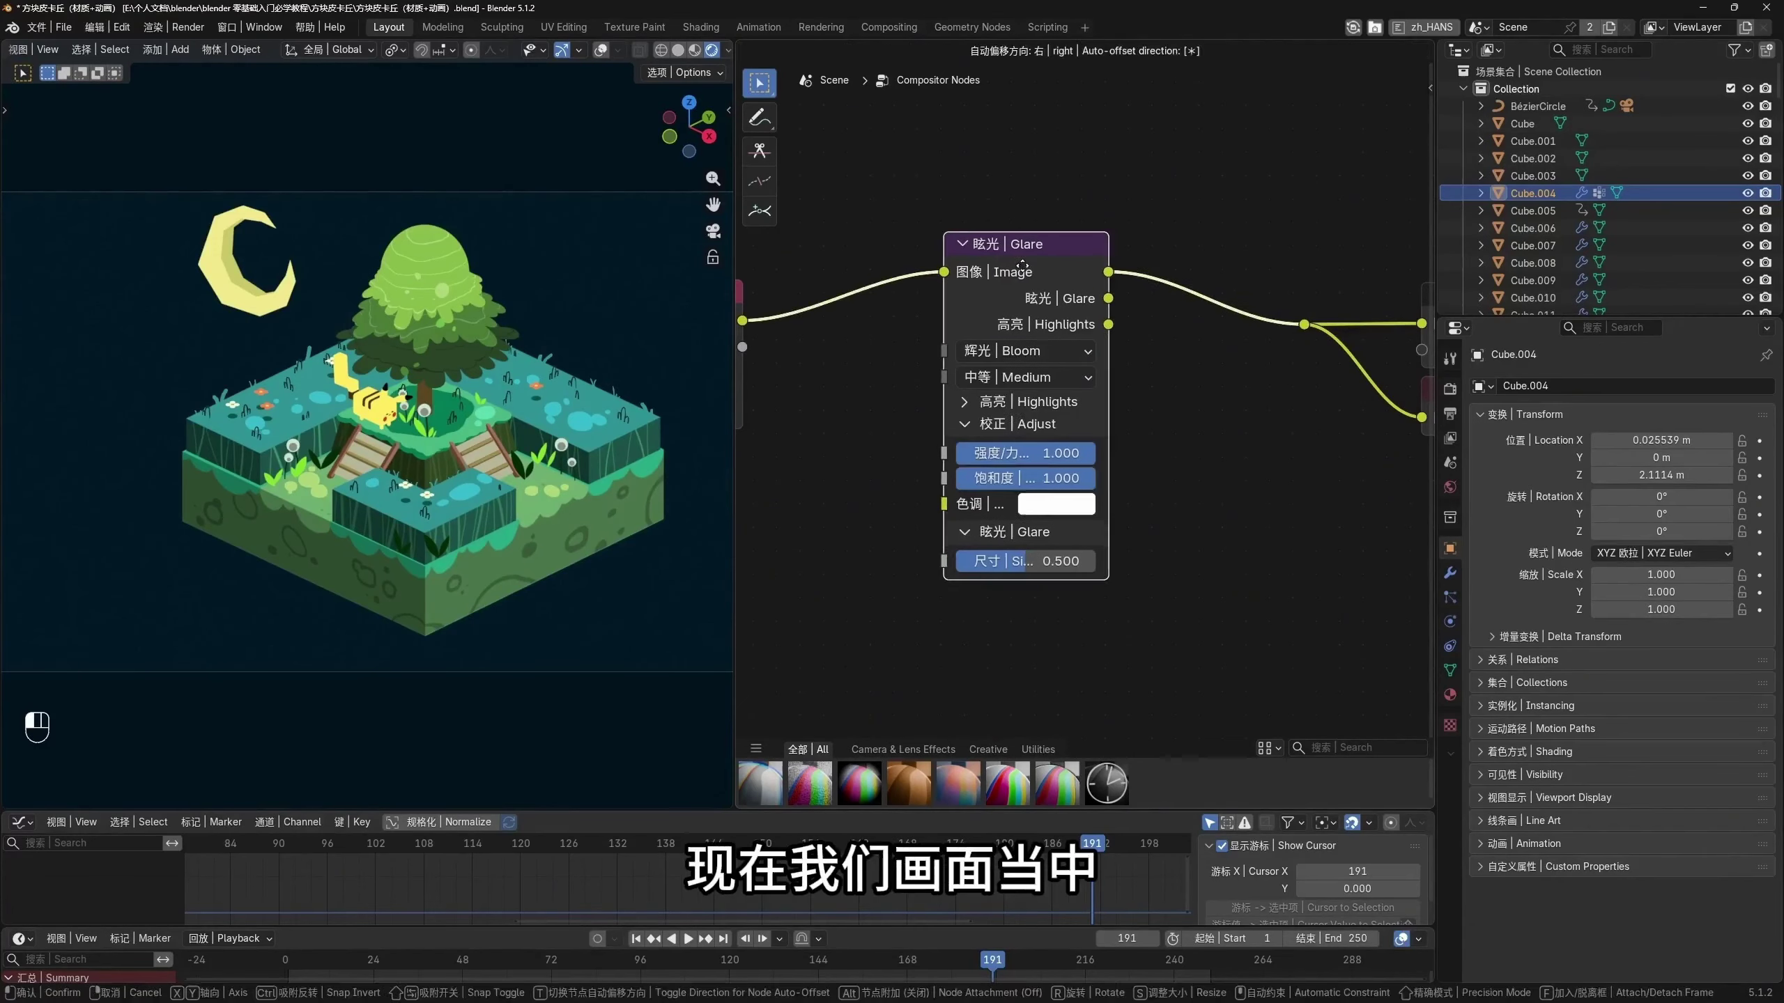
{"action": "left_click_drag", "start_coordinate": [987, 411], "coordinate": [1017, 418]}
{"action": "left_click", "coordinate": [728, 51]}
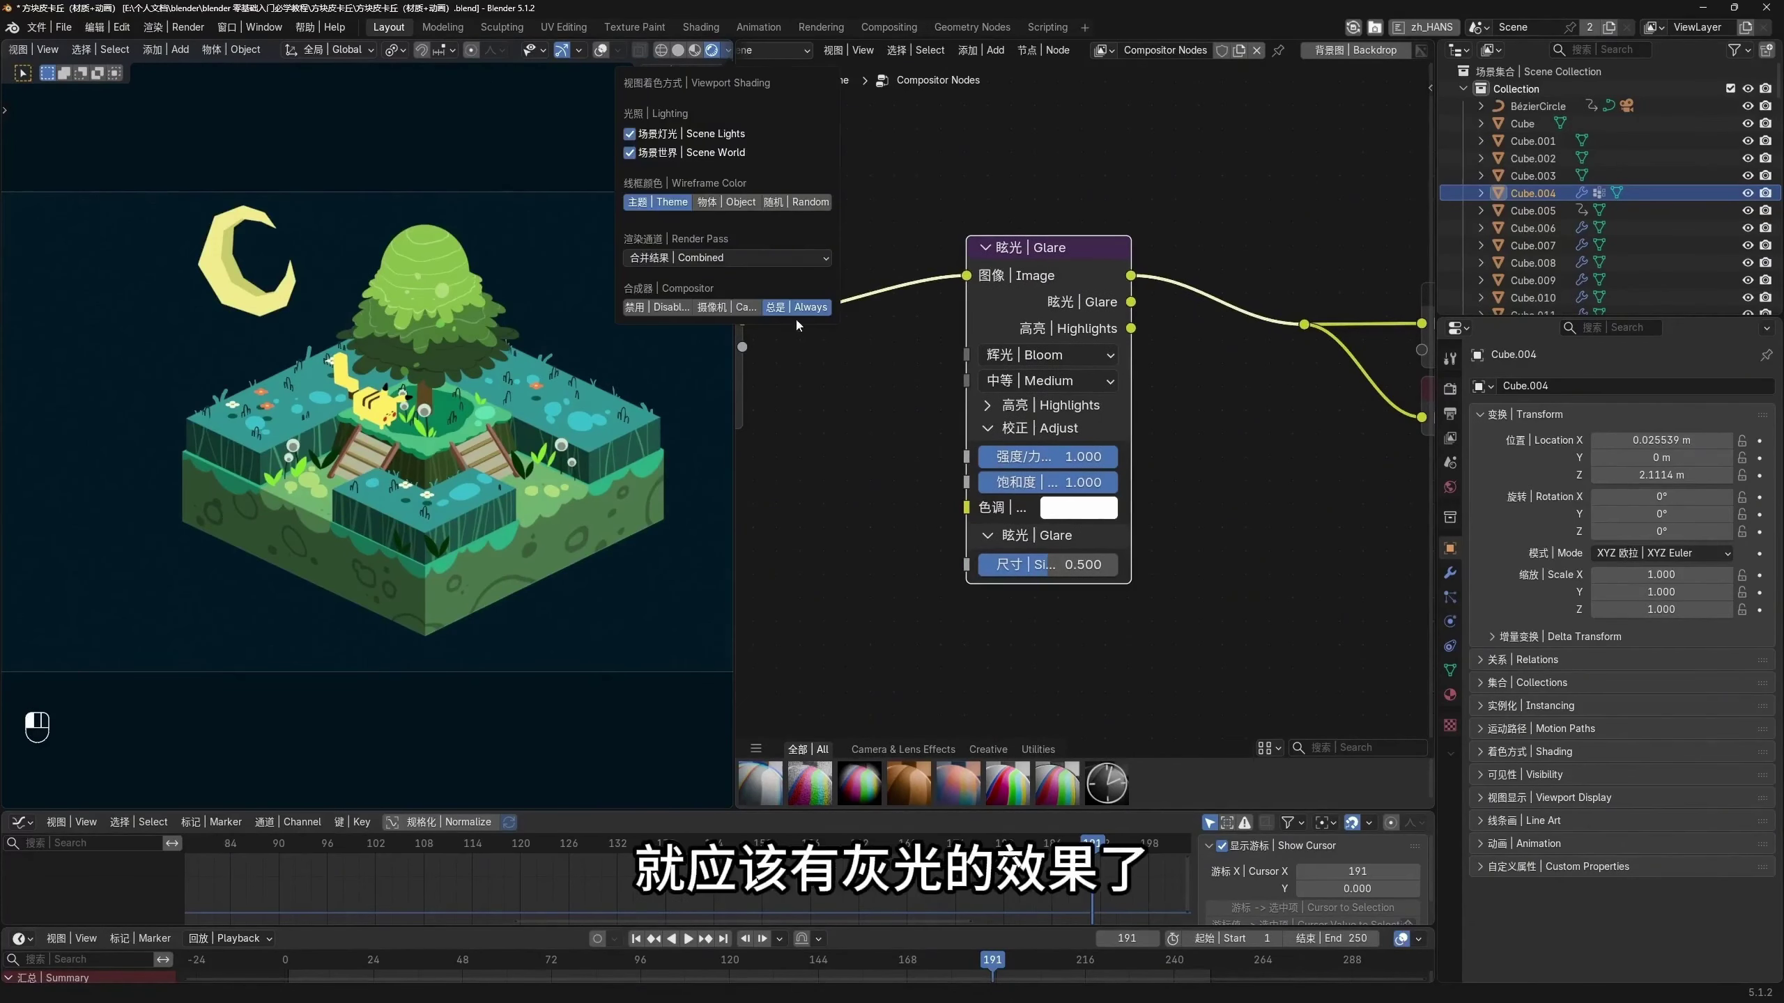
{"action": "key", "text": "KP_0"}
{"action": "middle_click_drag", "start_coordinate": [535, 498], "coordinate": [462, 489], "text": "shift"}
Enlarge the Graph Editor area and switch it to the Shader Editor
{"action": "left_click_drag", "start_coordinate": [708, 808], "coordinate": [707, 623]}
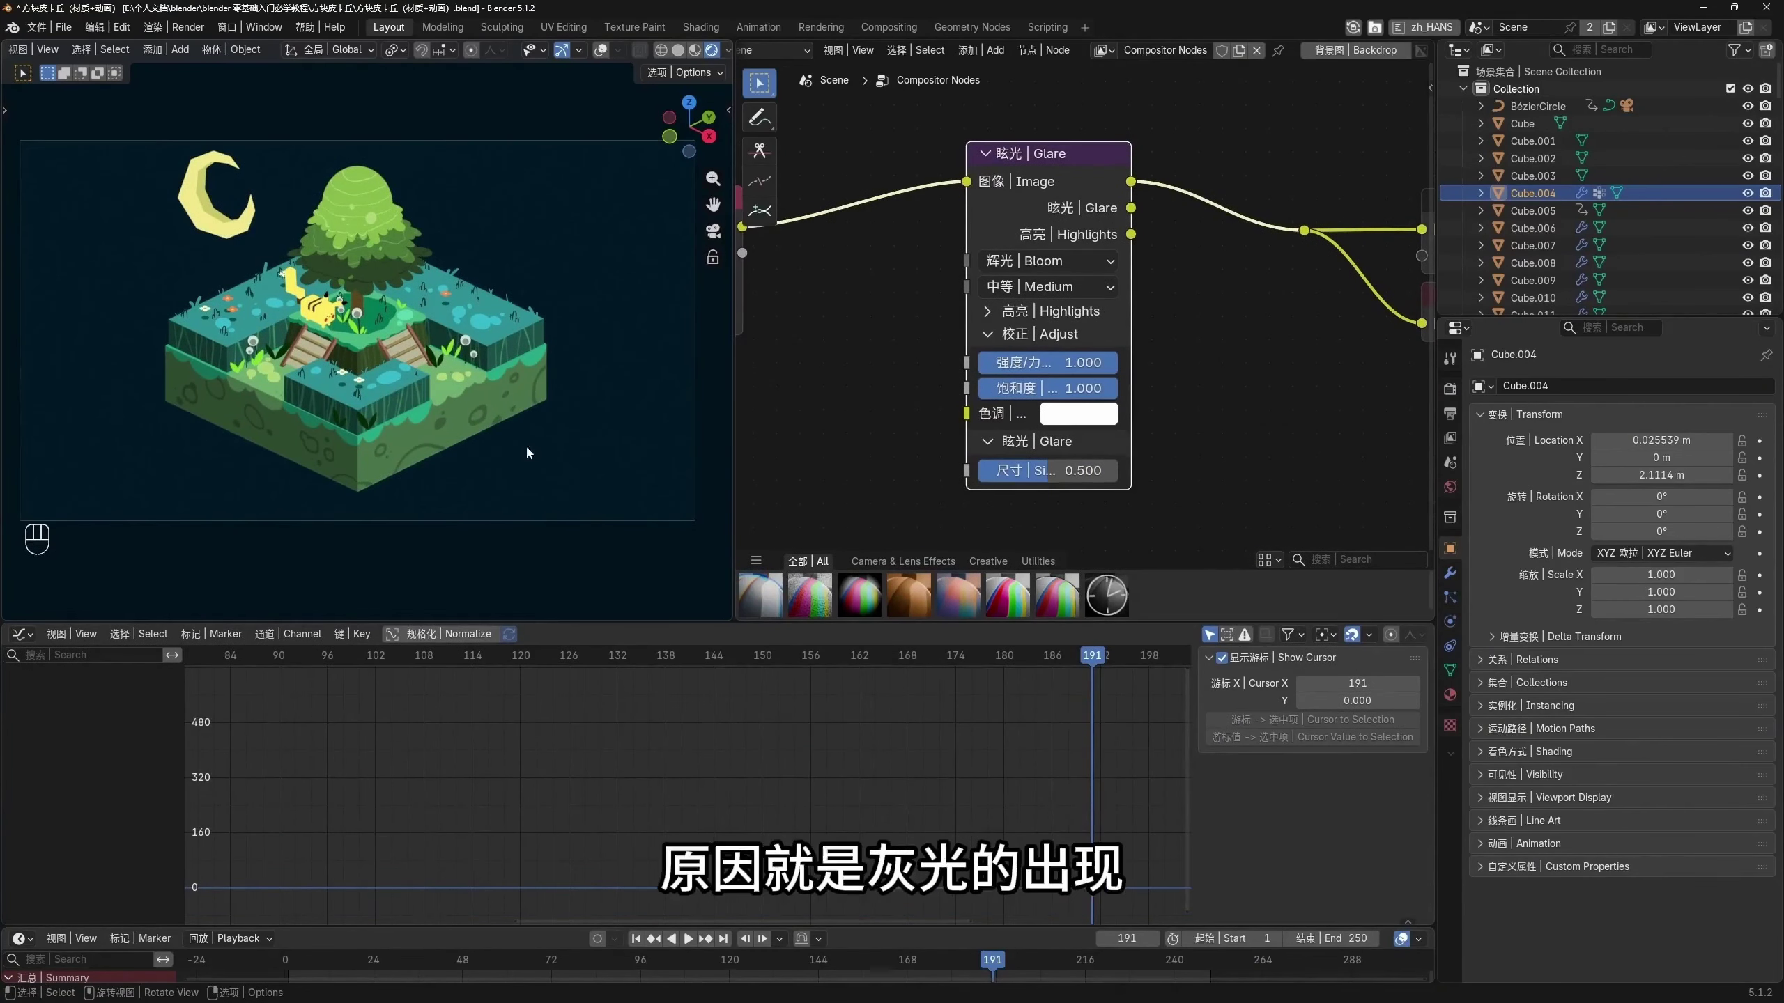
{"action": "scroll", "coordinate": [1042, 147], "scroll_direction": "up", "scroll_amount": 1}
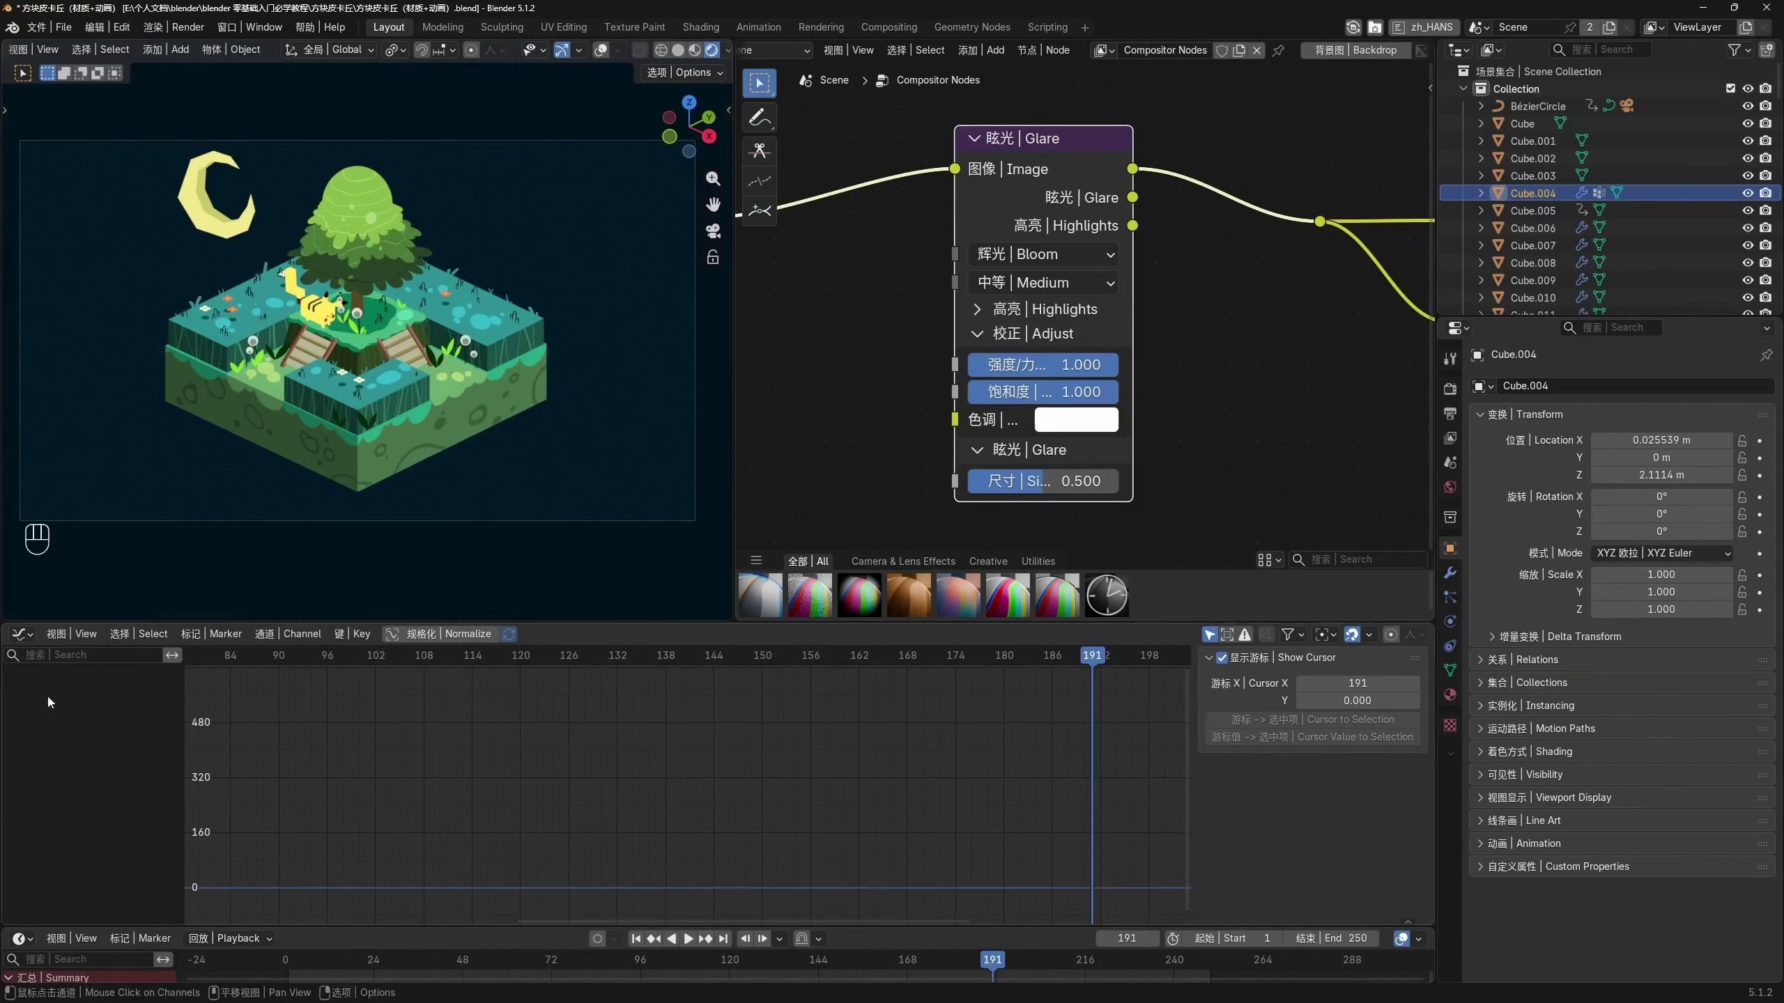
{"action": "left_click", "coordinate": [20, 634]}
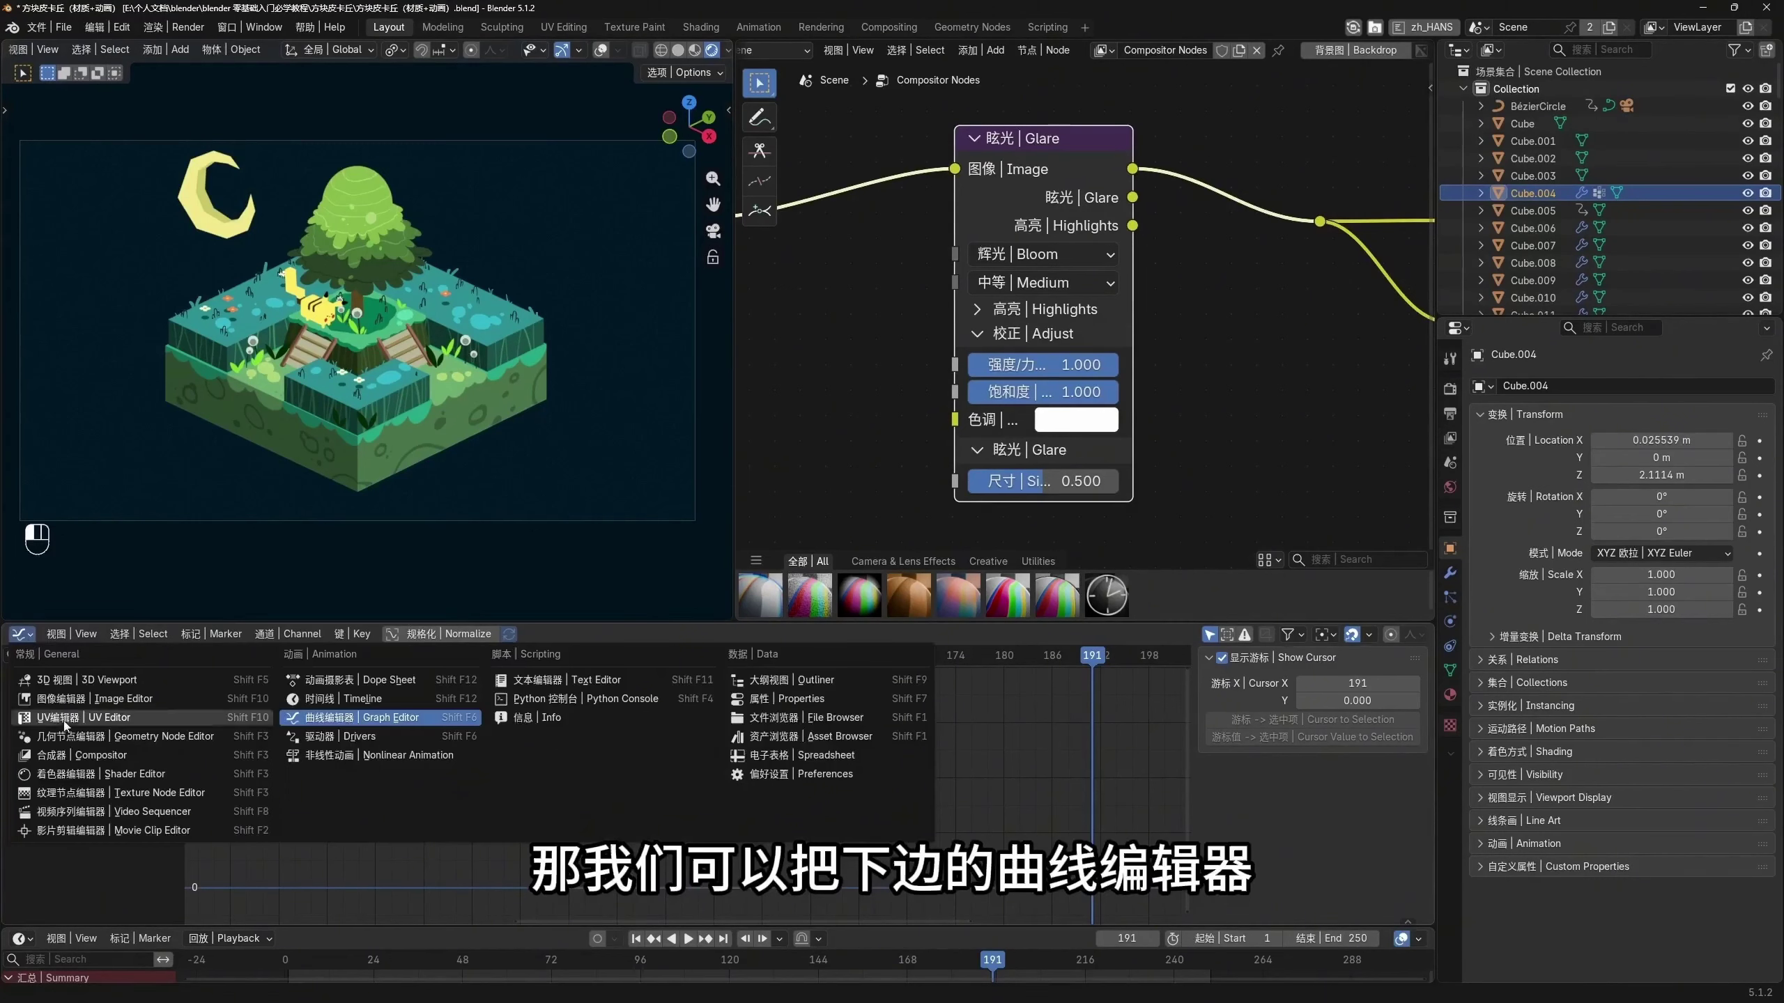
{"action": "left_click", "coordinate": [99, 773]}
{"action": "scroll", "coordinate": [647, 725], "scroll_direction": "down", "scroll_amount": 8}
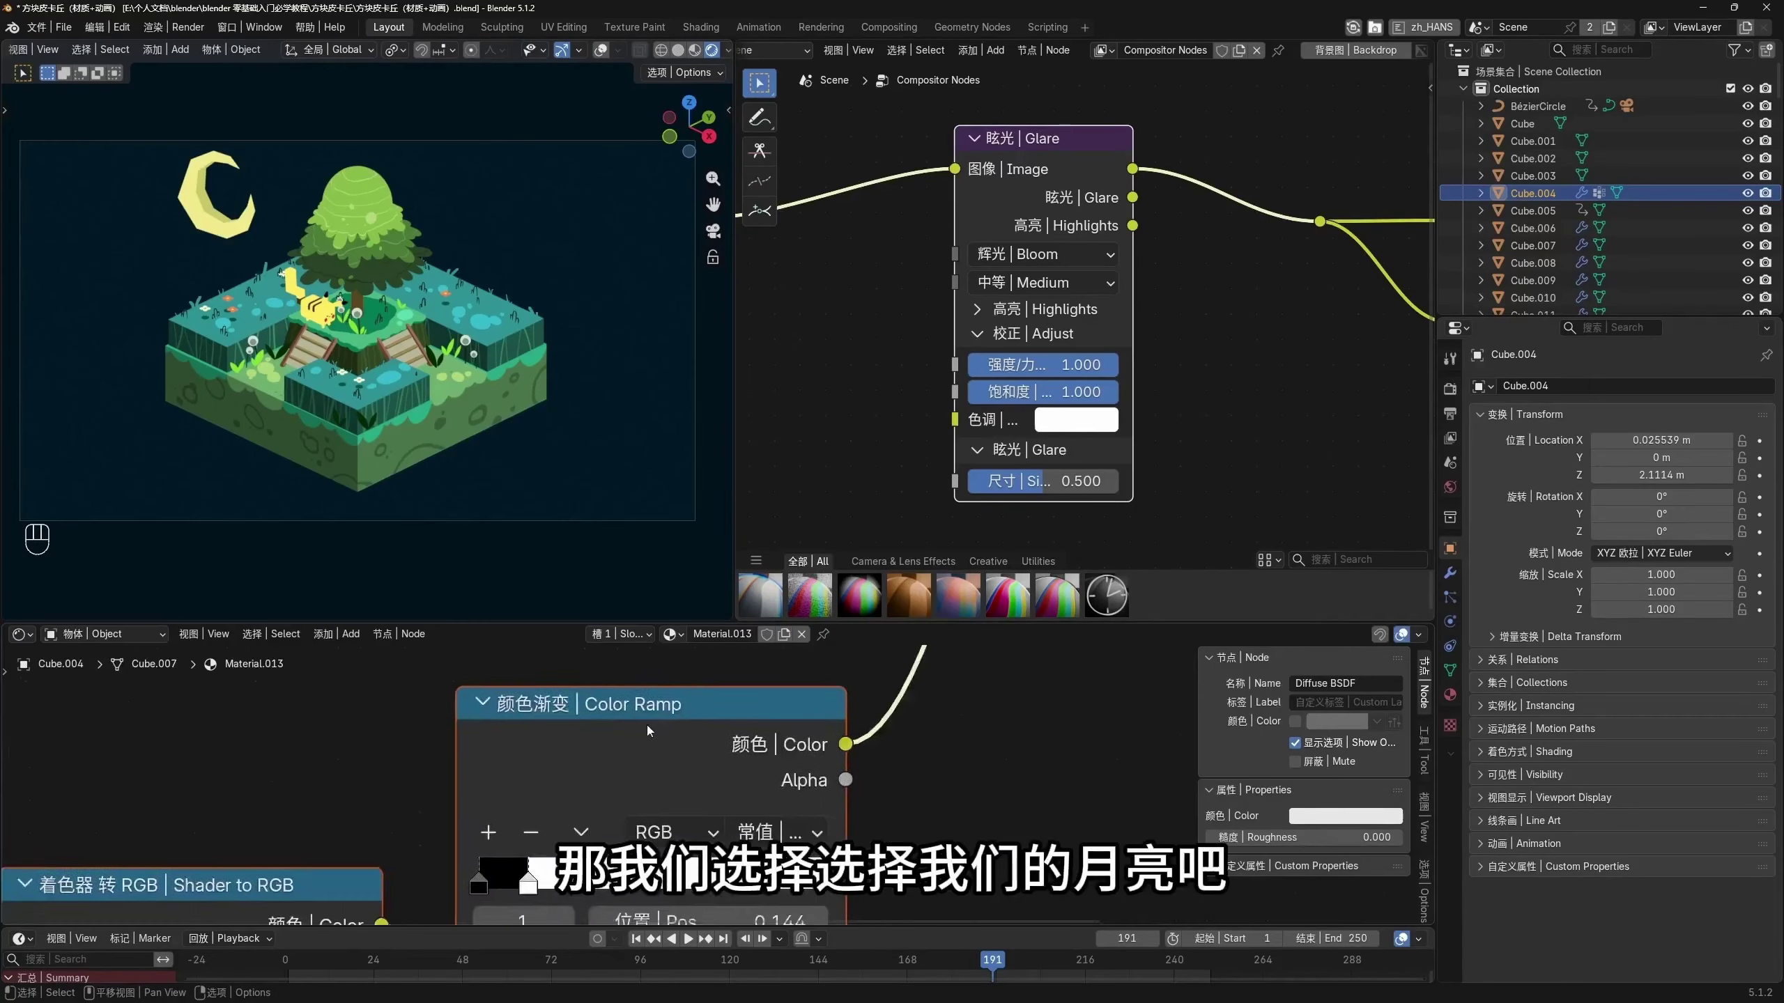
Show the viewport overlays, select the moon, and bring up the nodes of its 月亮 material after comparing both material slots
{"action": "left_click", "coordinate": [601, 51]}
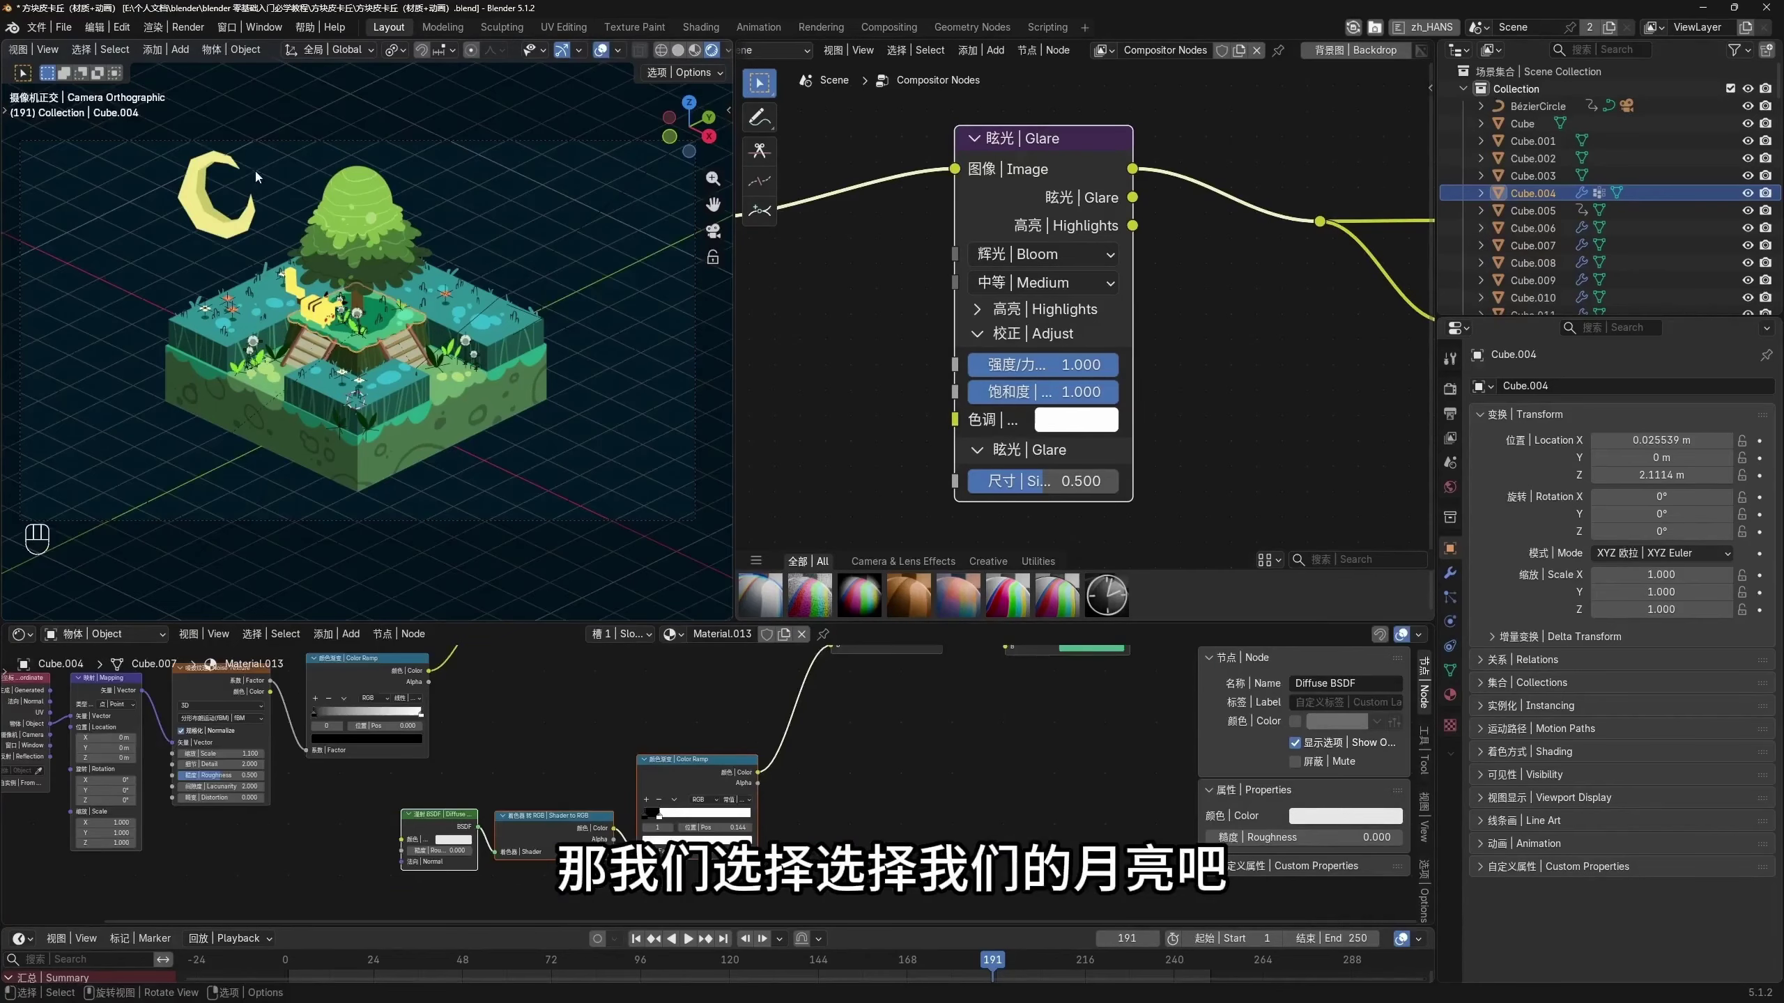
{"action": "left_click", "coordinate": [215, 232]}
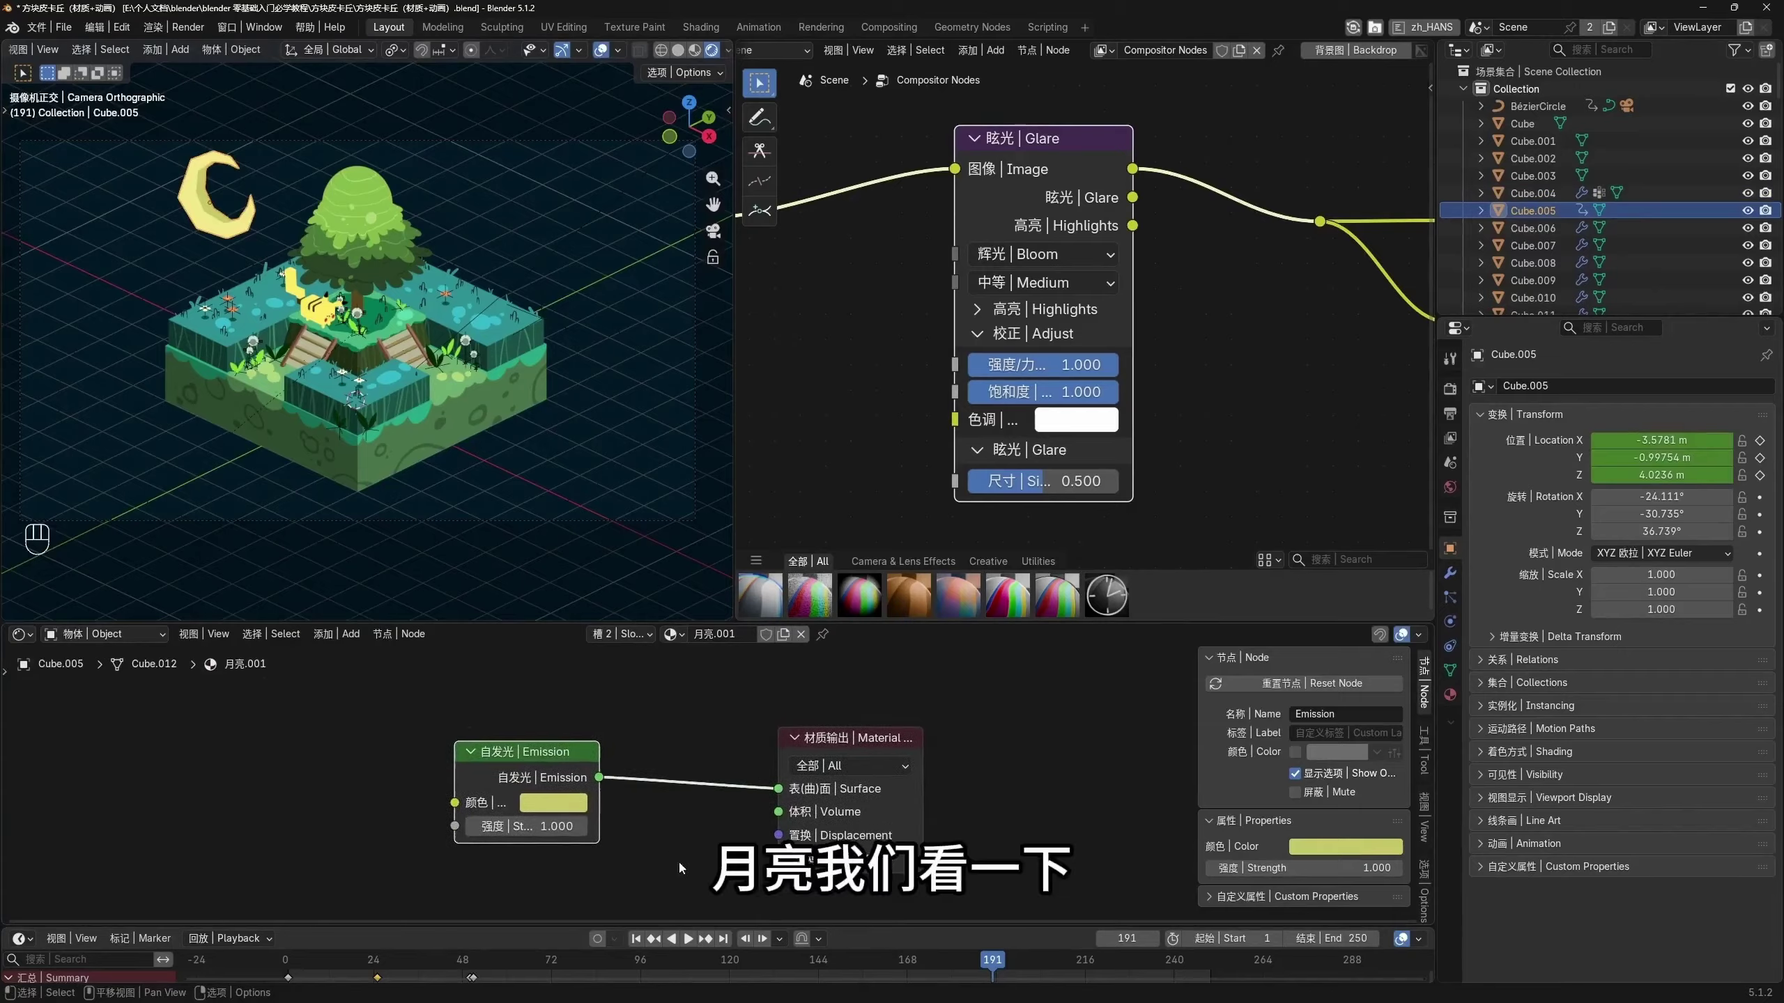
{"action": "left_click", "coordinate": [1450, 694]}
{"action": "left_click", "coordinate": [1536, 391]}
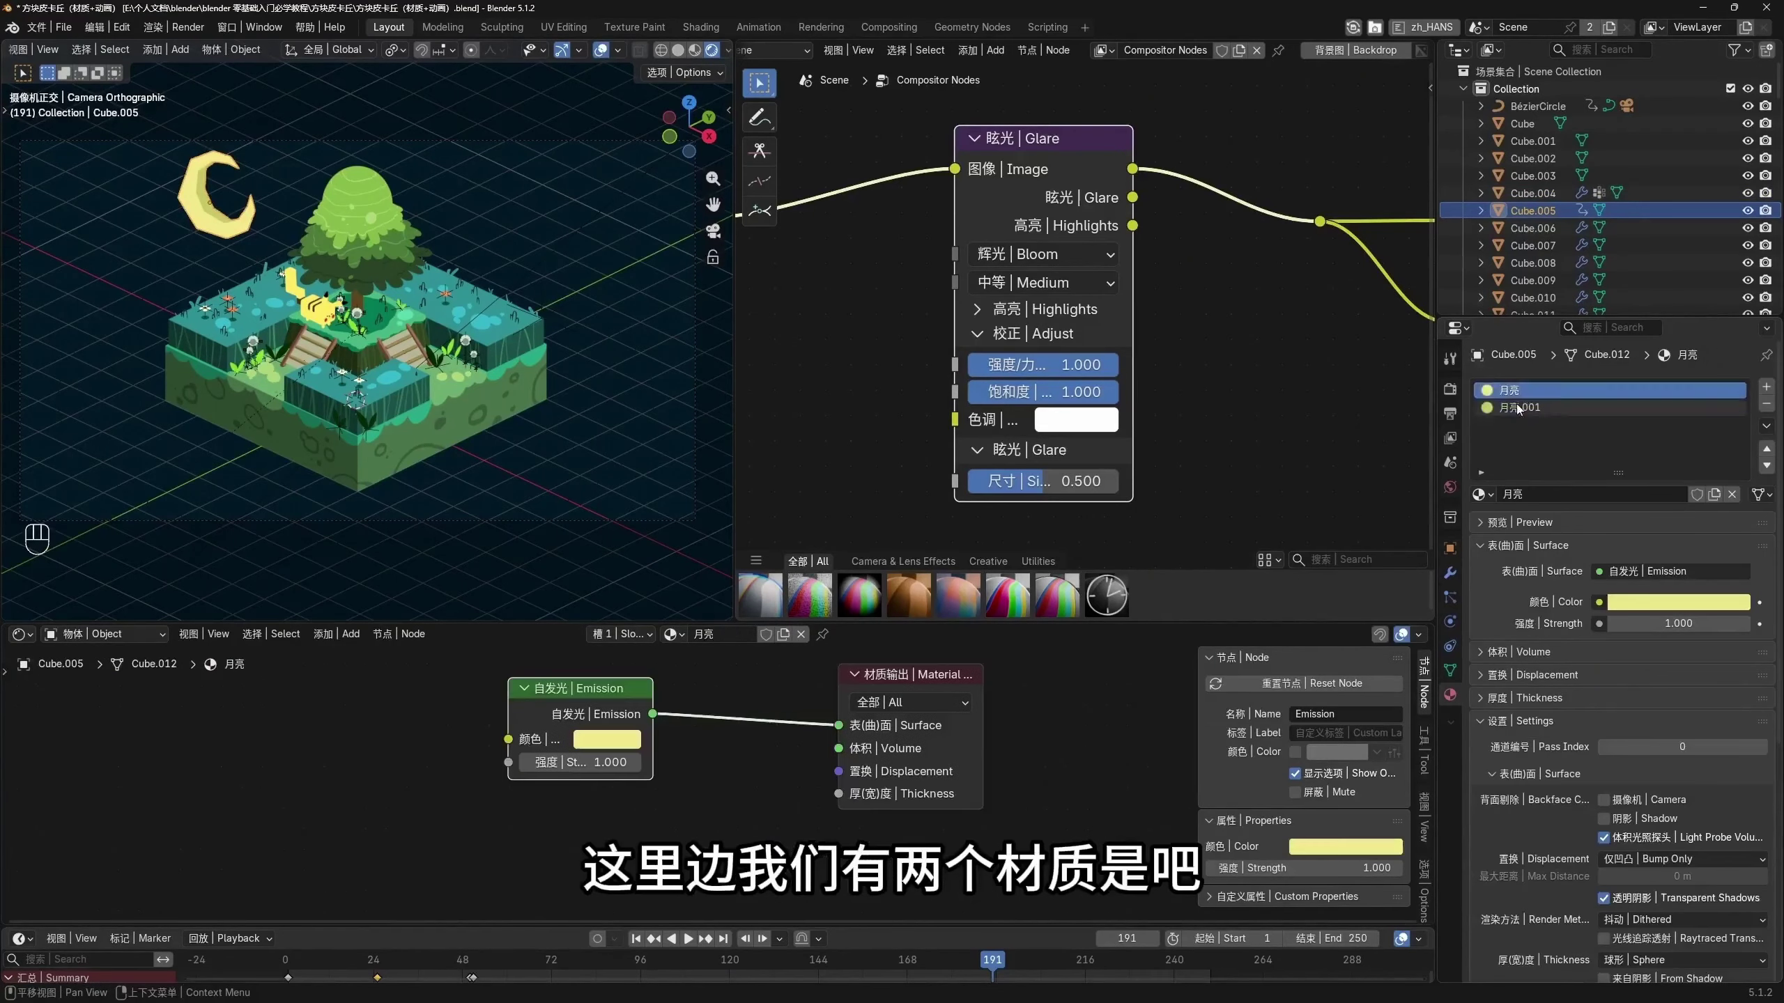
{"action": "left_click", "coordinate": [1519, 408]}
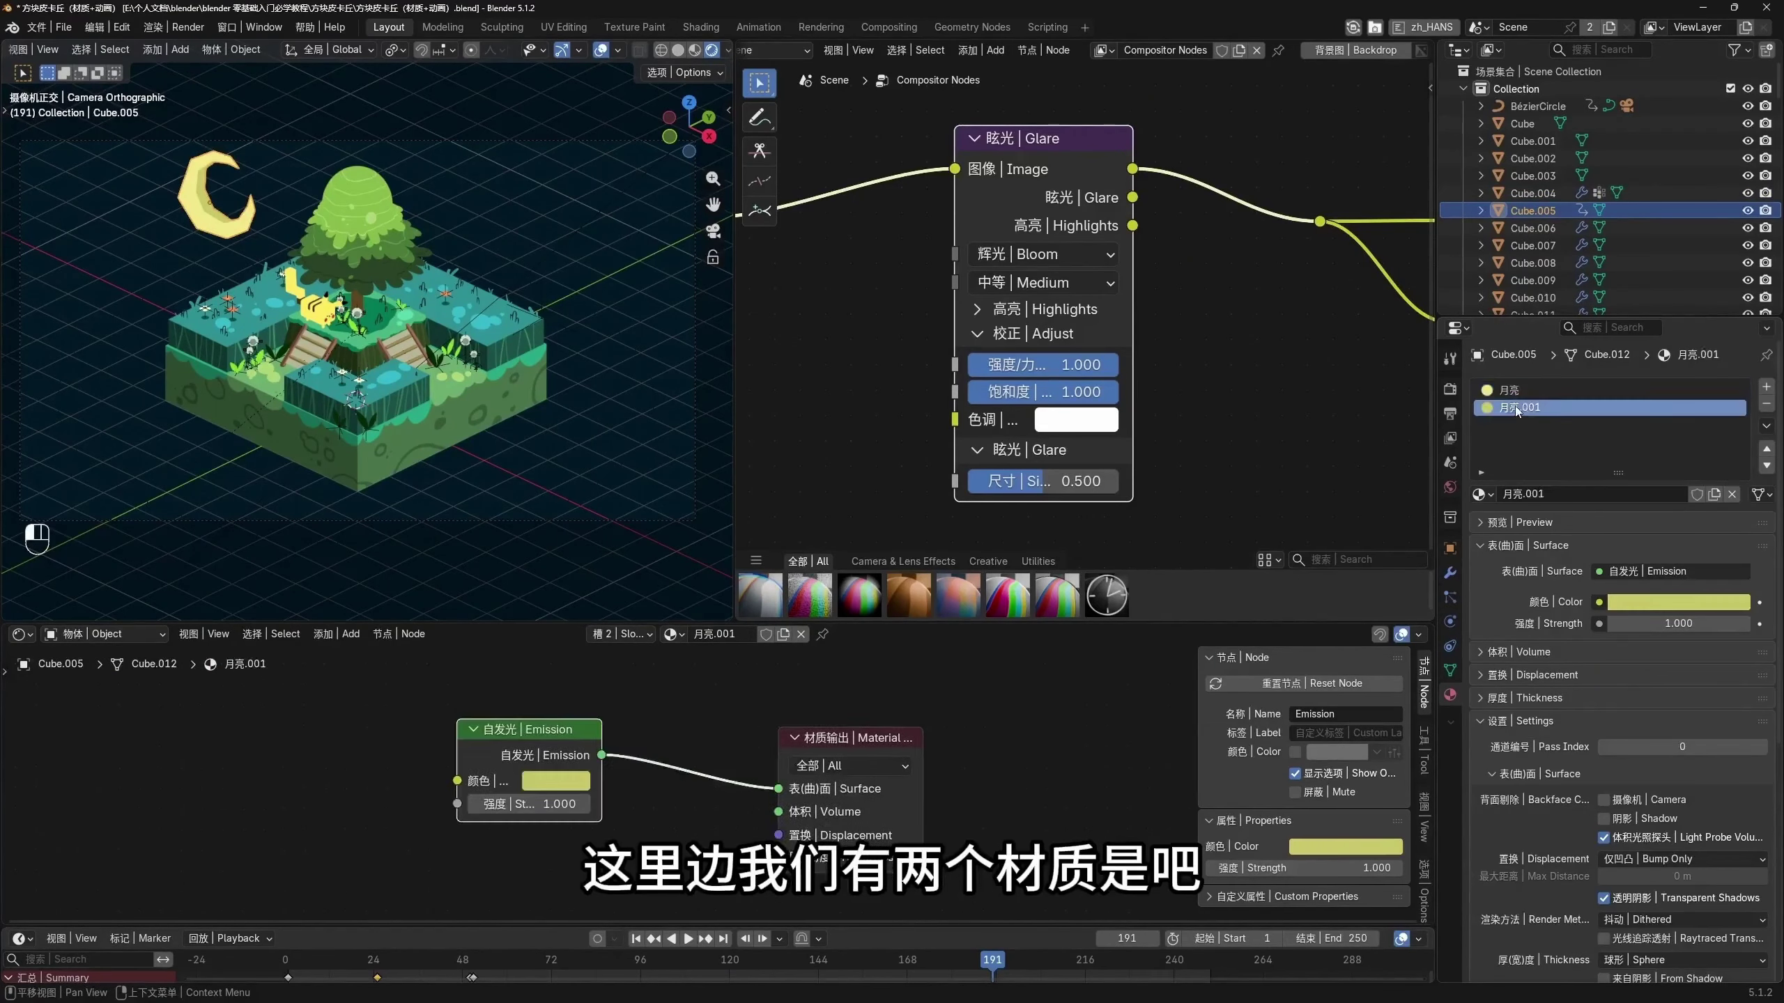
{"action": "left_click", "coordinate": [1514, 392]}
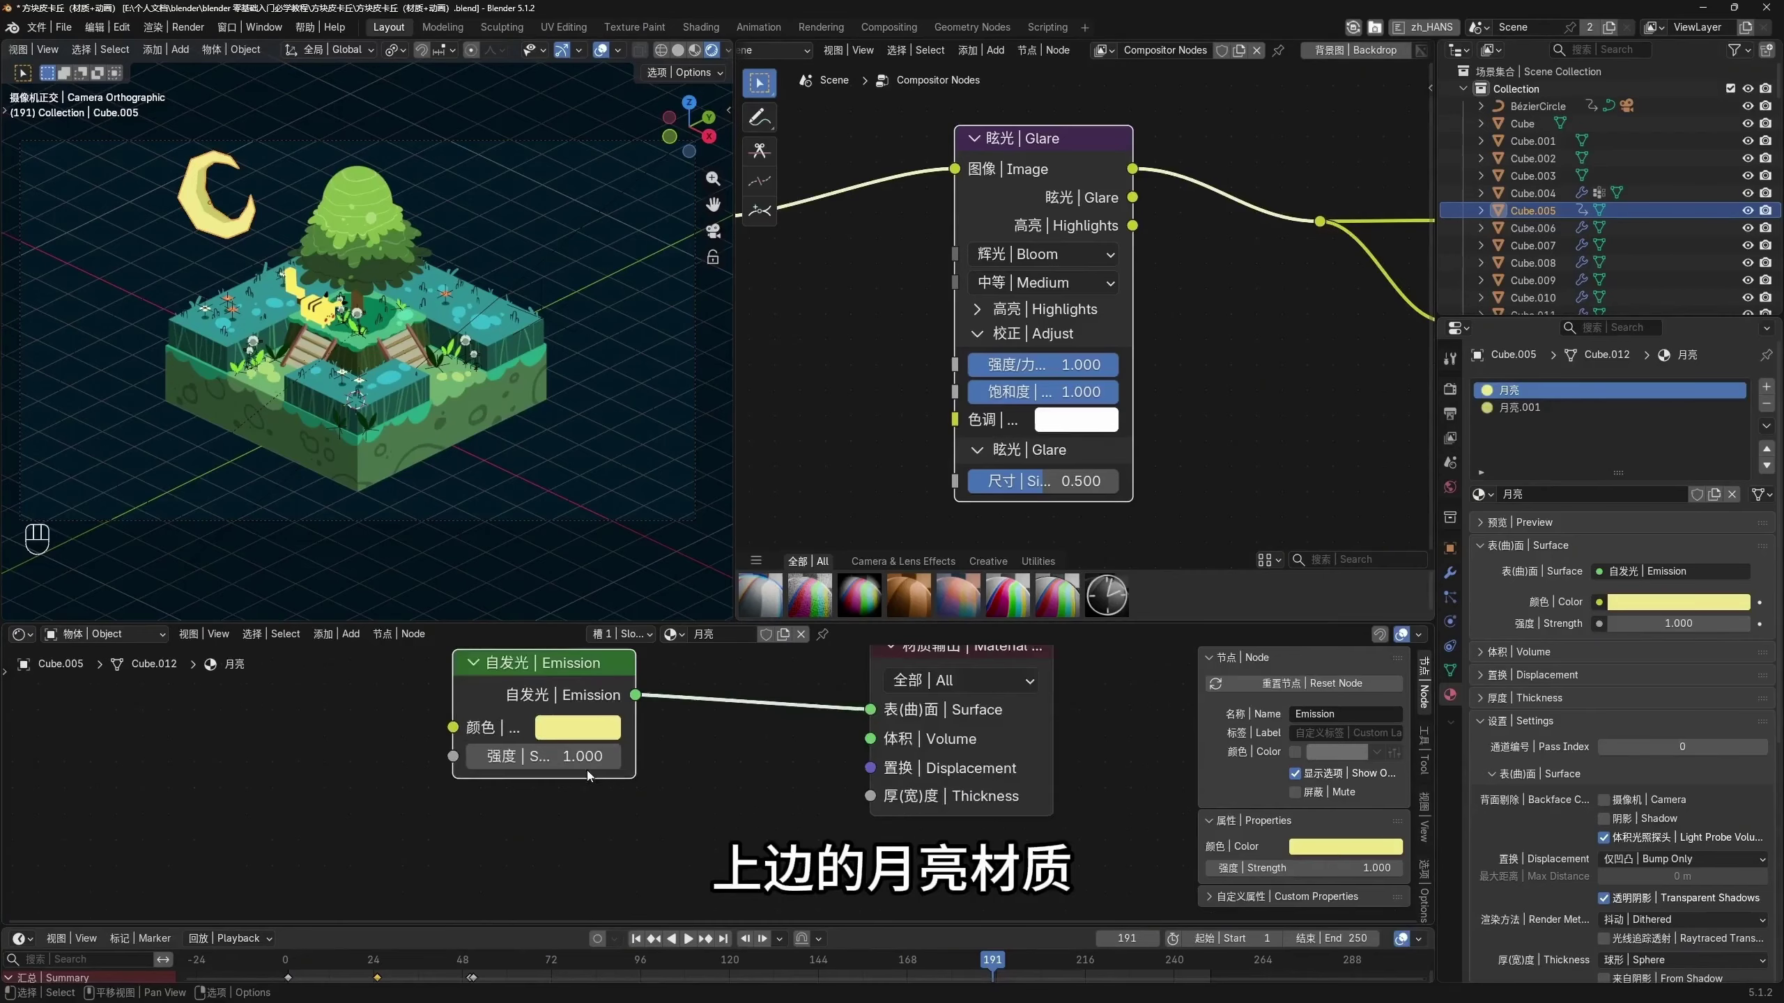
{"action": "scroll", "coordinate": [586, 769], "scroll_direction": "up", "scroll_amount": 2}
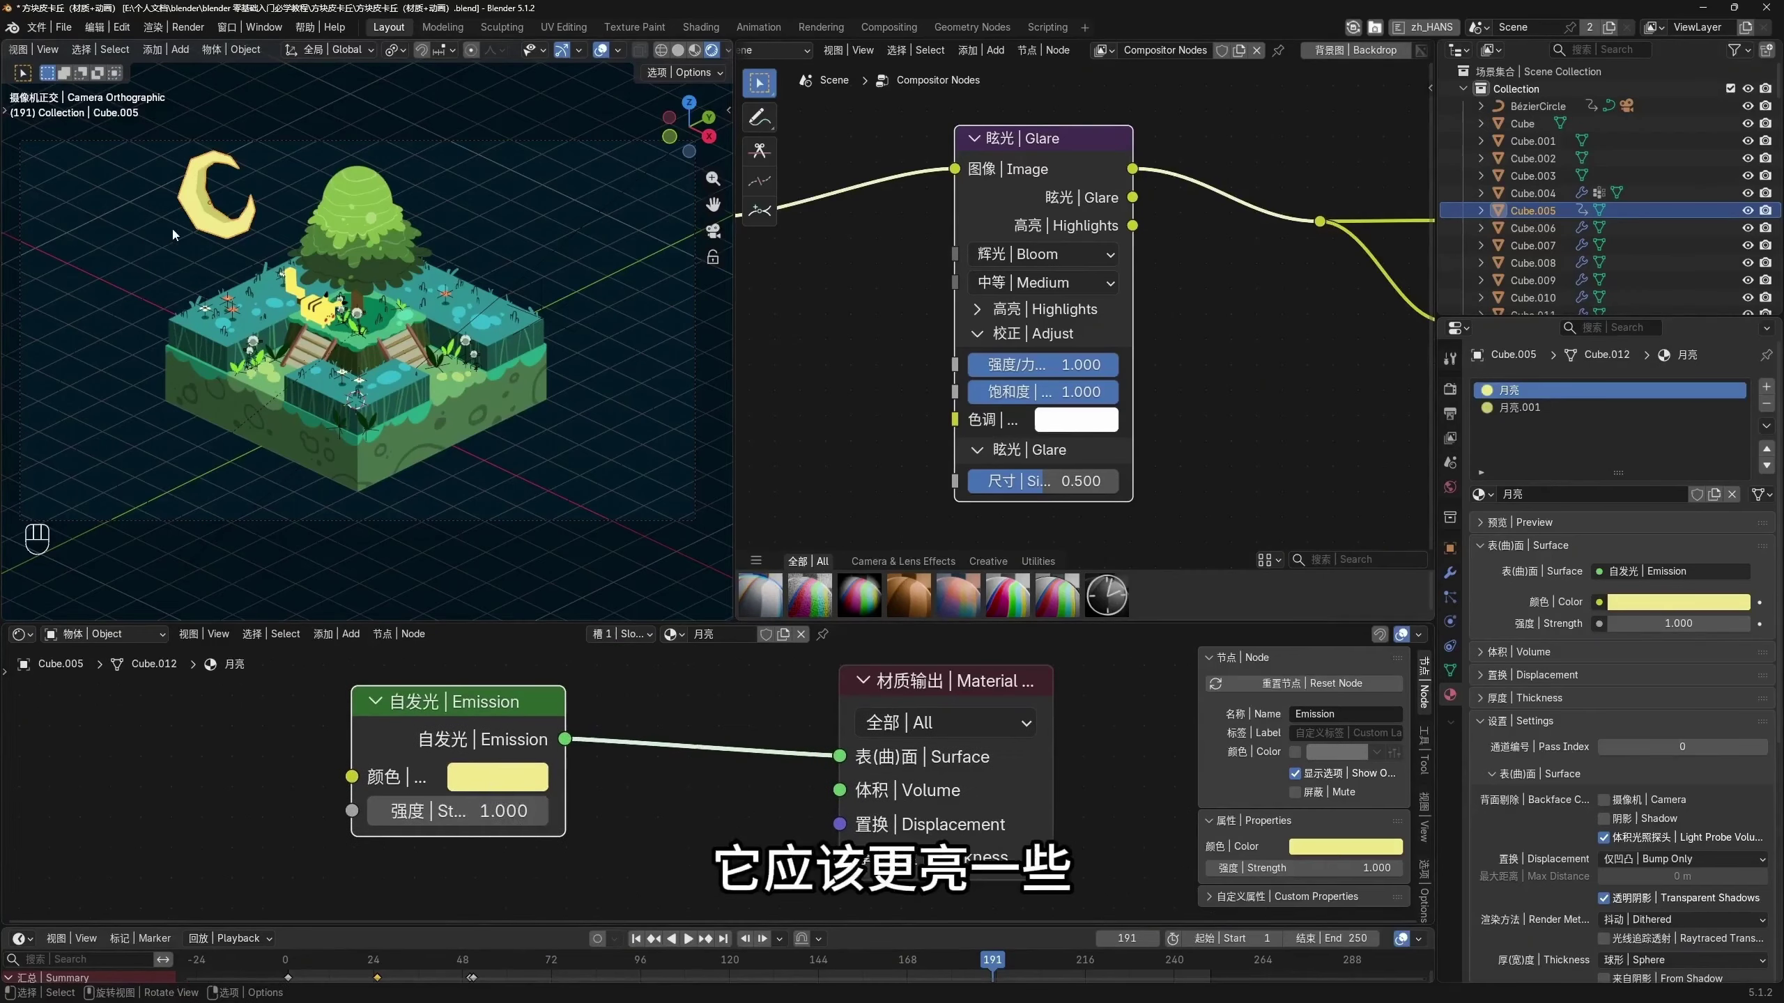
Set the strength of the moon material's Emission node to 3
{"action": "scroll", "coordinate": [173, 229], "scroll_direction": "up", "scroll_amount": 1}
{"action": "middle_click_drag", "start_coordinate": [600, 701], "coordinate": [613, 709]}
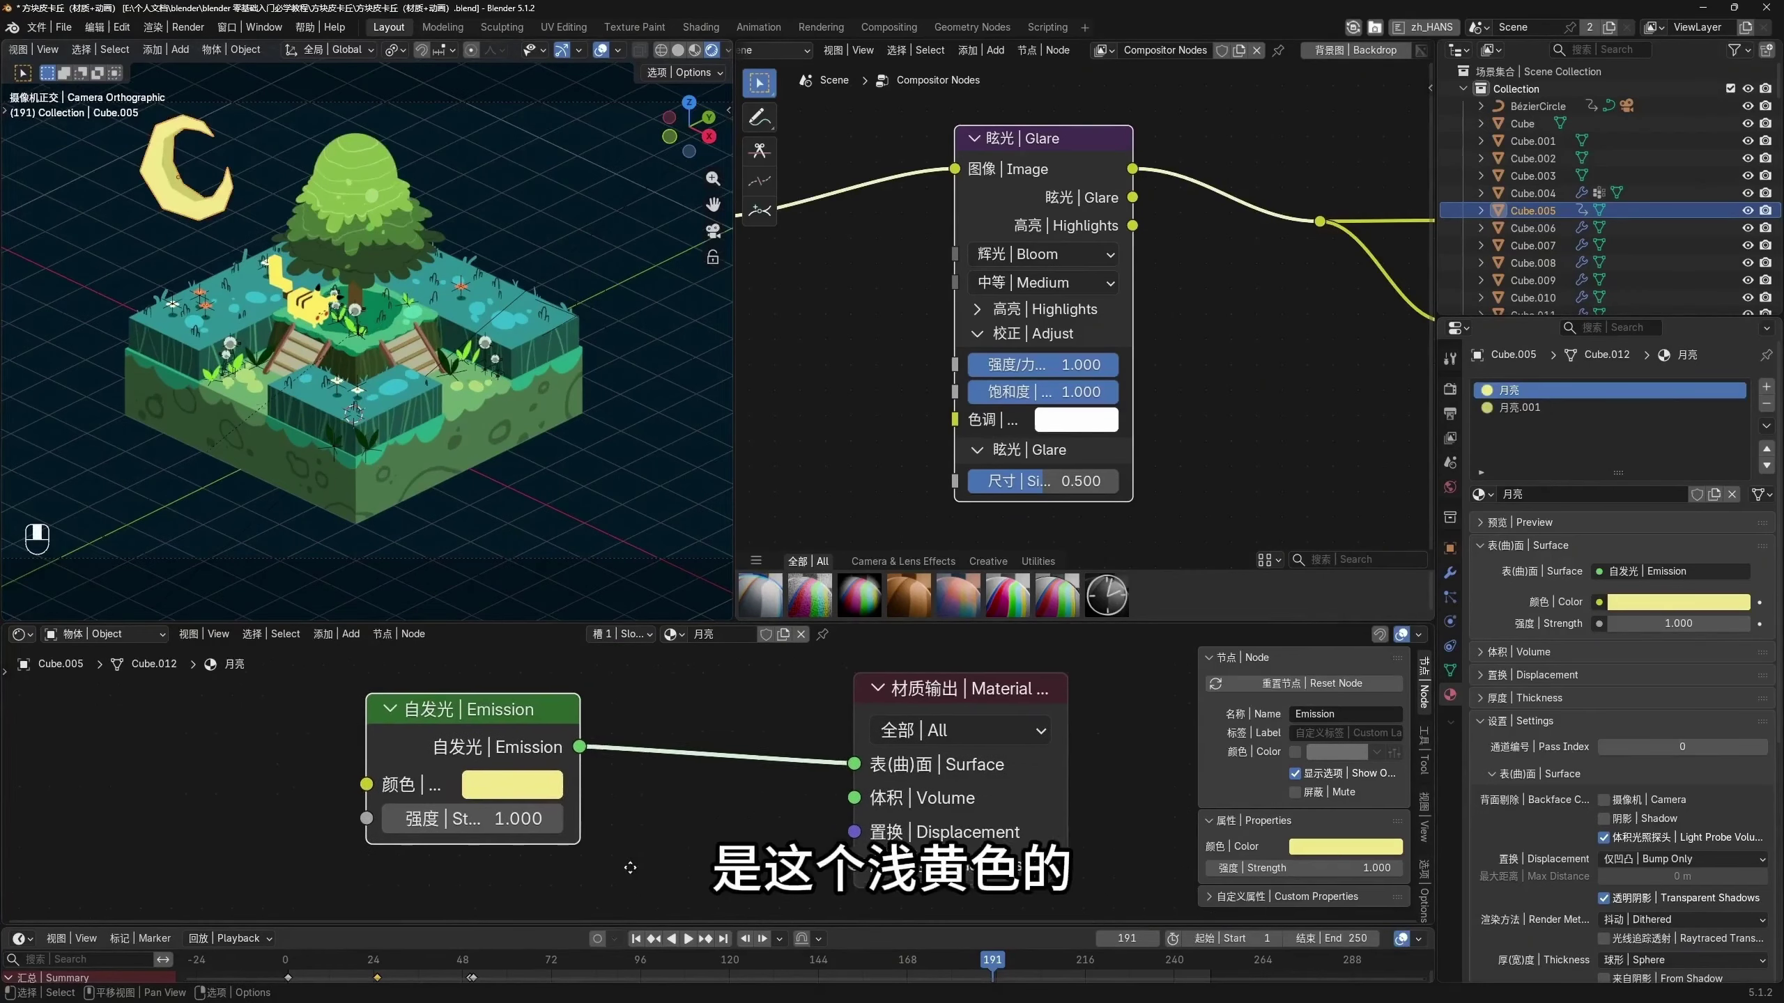
{"action": "left_click", "coordinate": [534, 821]}
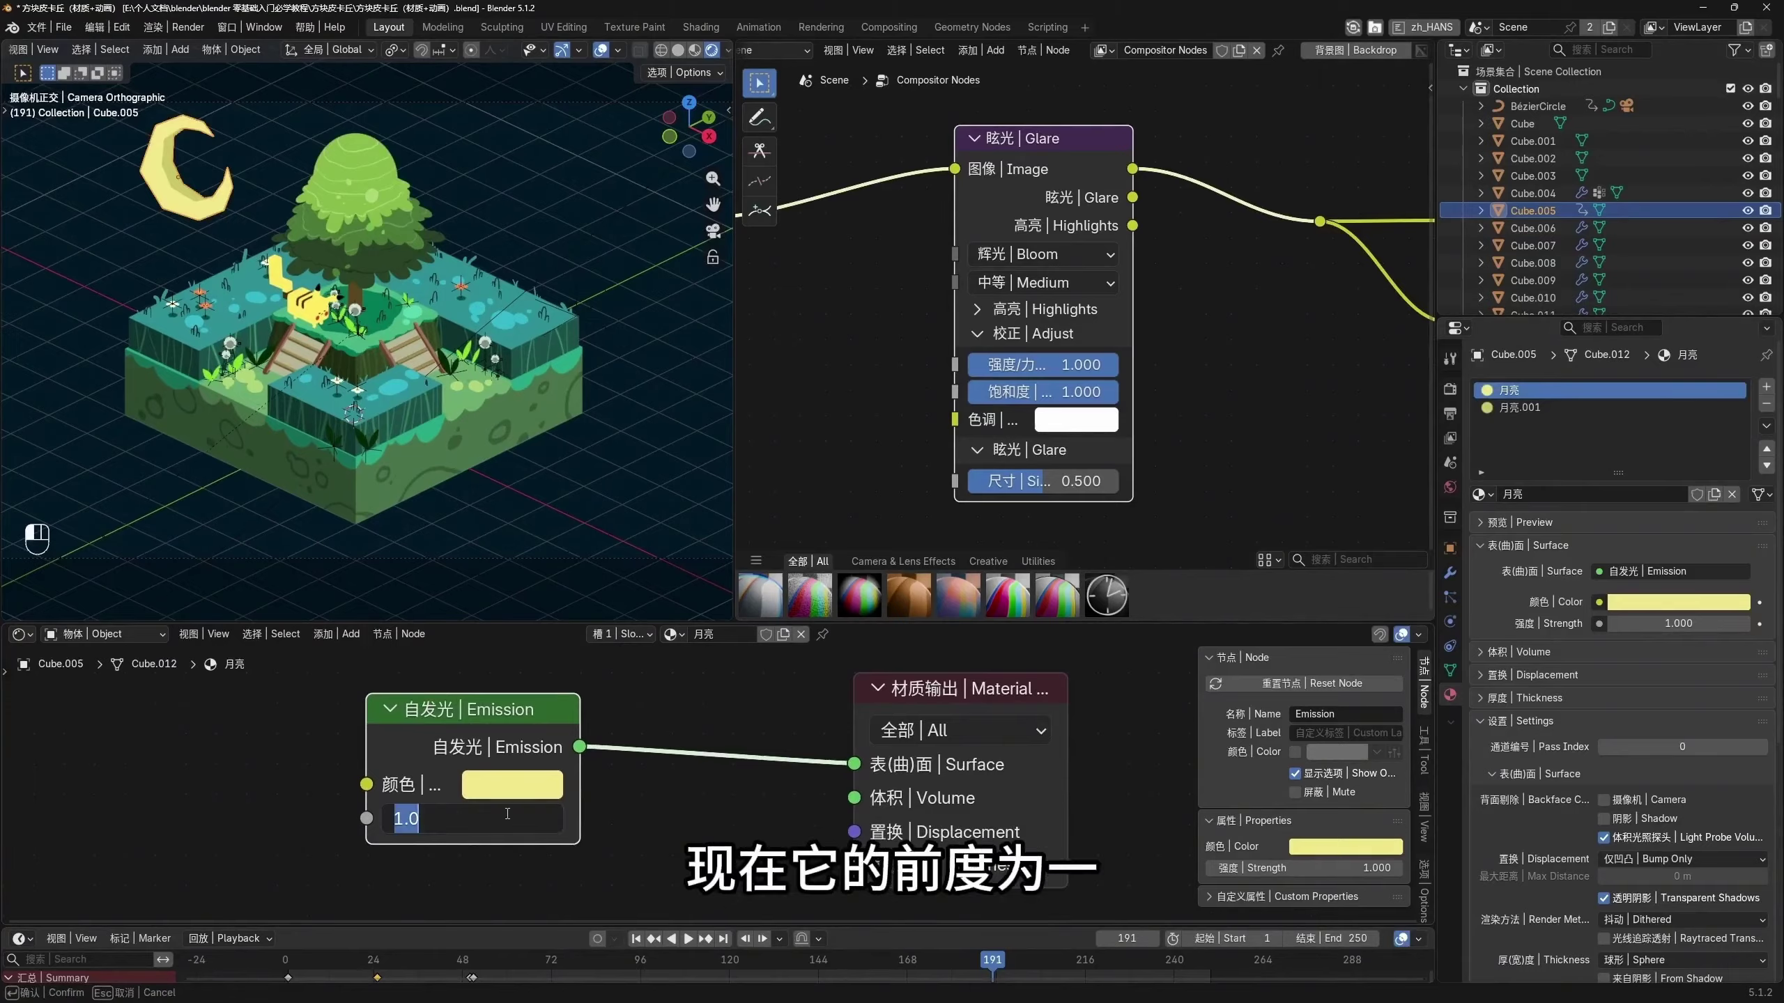
{"action": "type", "text": "3"}
{"action": "key", "text": "Return"}
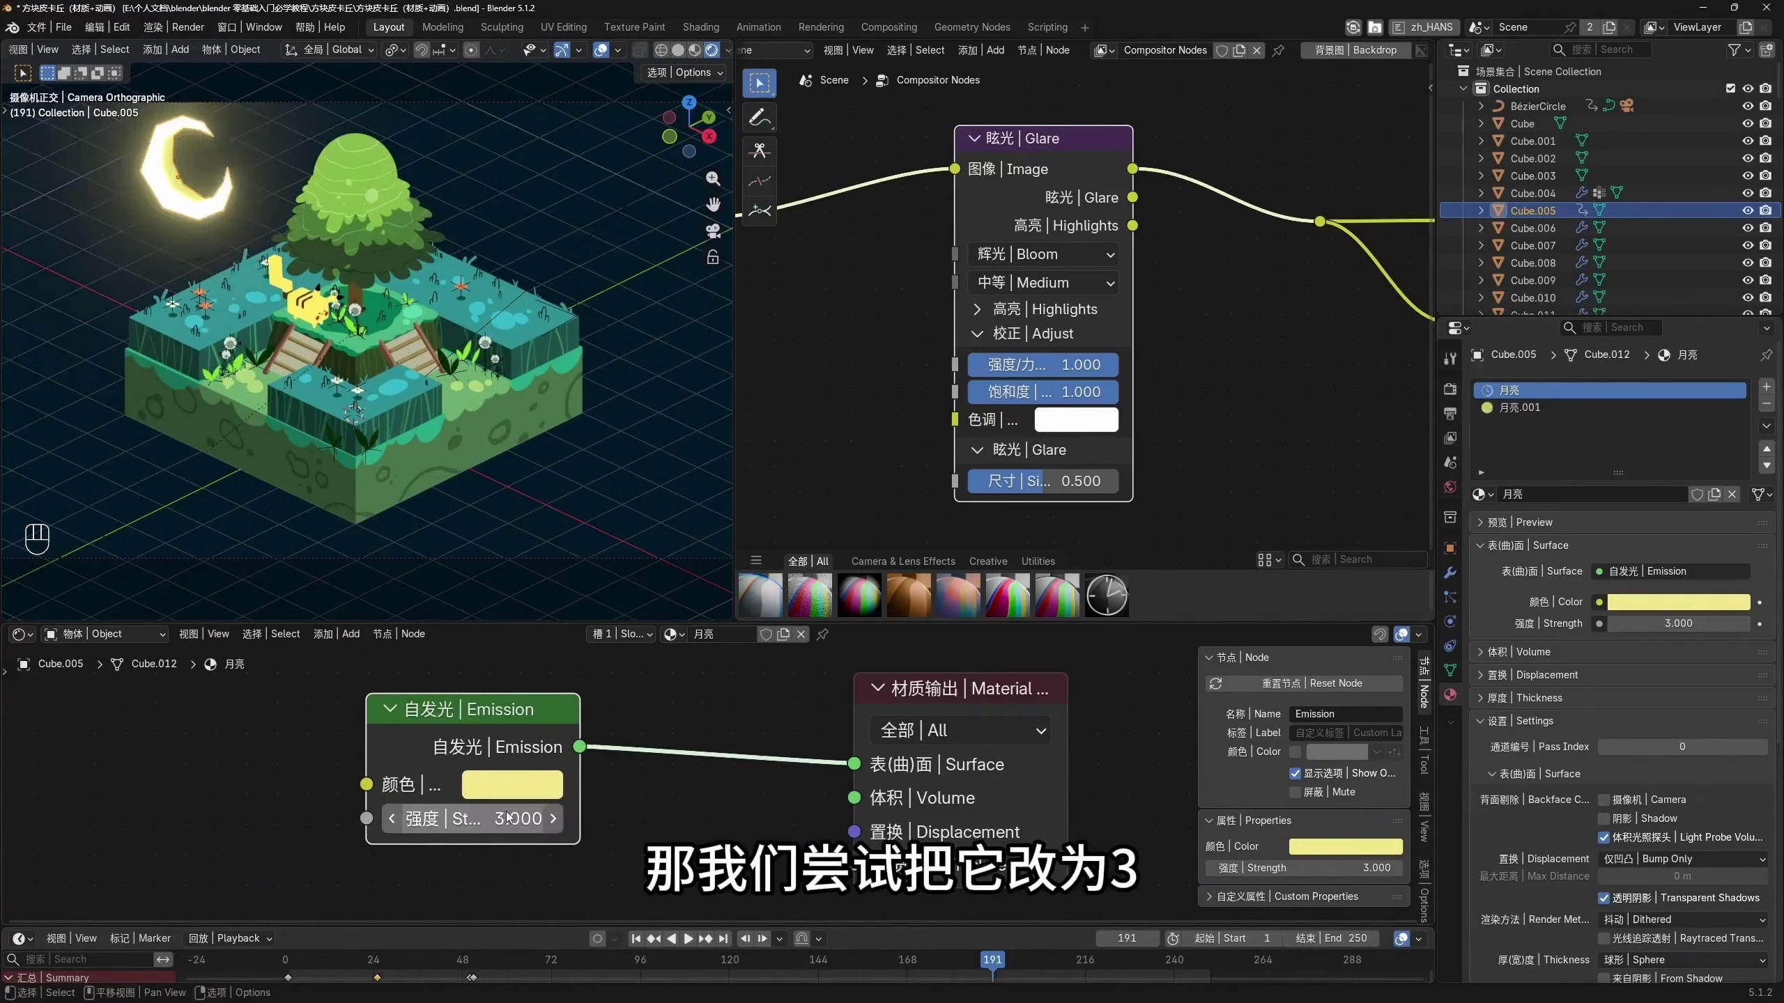
Hide the viewport overlays and check the moon's glow up close in the camera view
{"action": "scroll", "coordinate": [393, 316], "scroll_direction": "down", "scroll_amount": 2}
{"action": "left_click", "coordinate": [601, 49]}
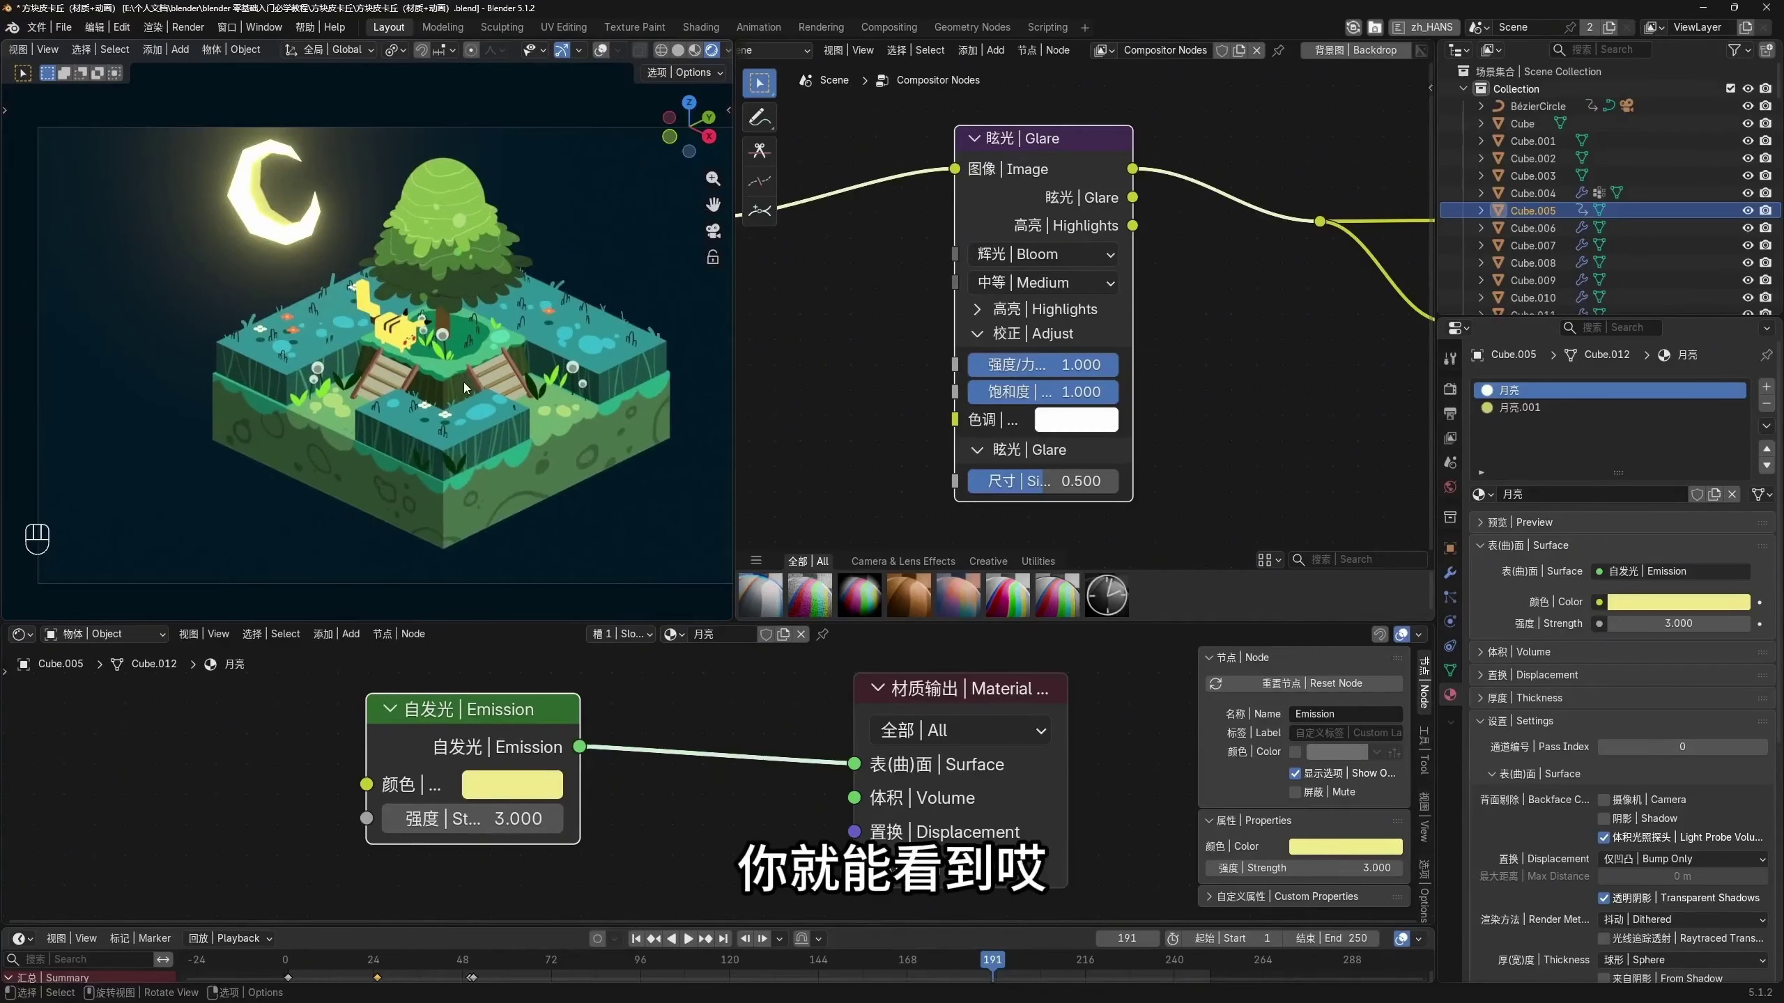
{"action": "scroll", "coordinate": [423, 363], "scroll_direction": "up", "scroll_amount": 3}
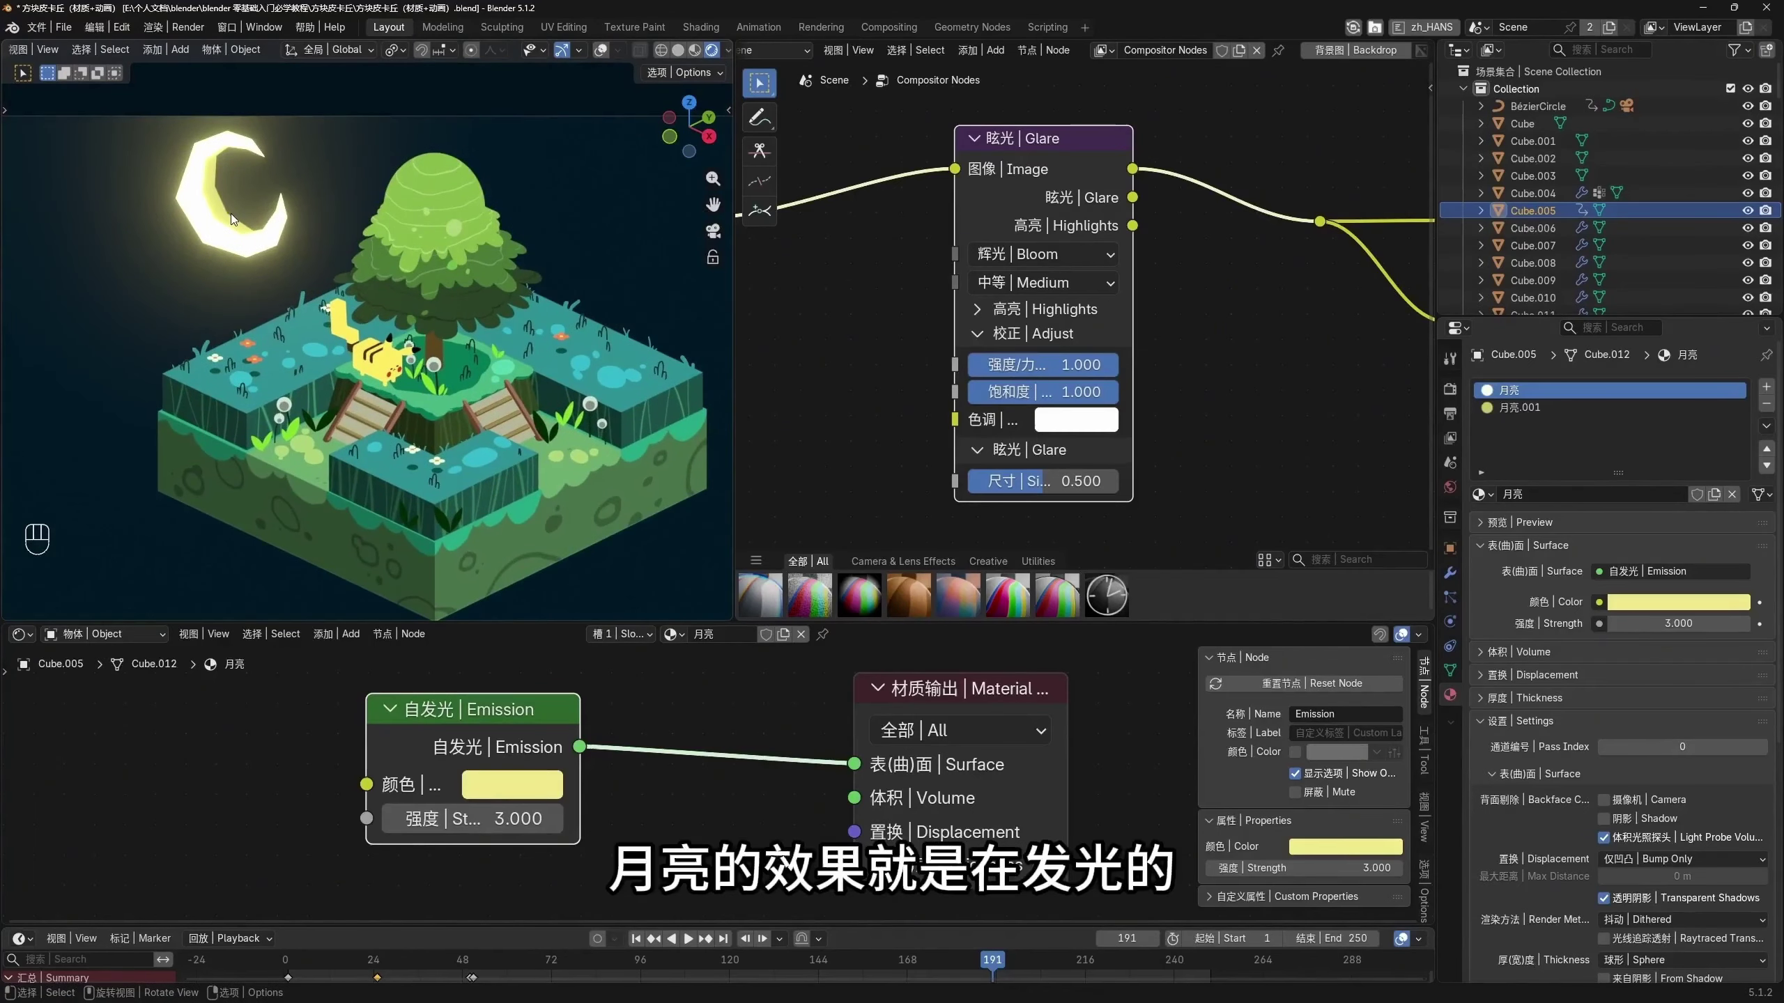
Set the moon's Emission strength to 2 and check the glow with the whole diorama in the camera view
{"action": "left_click", "coordinate": [524, 821]}
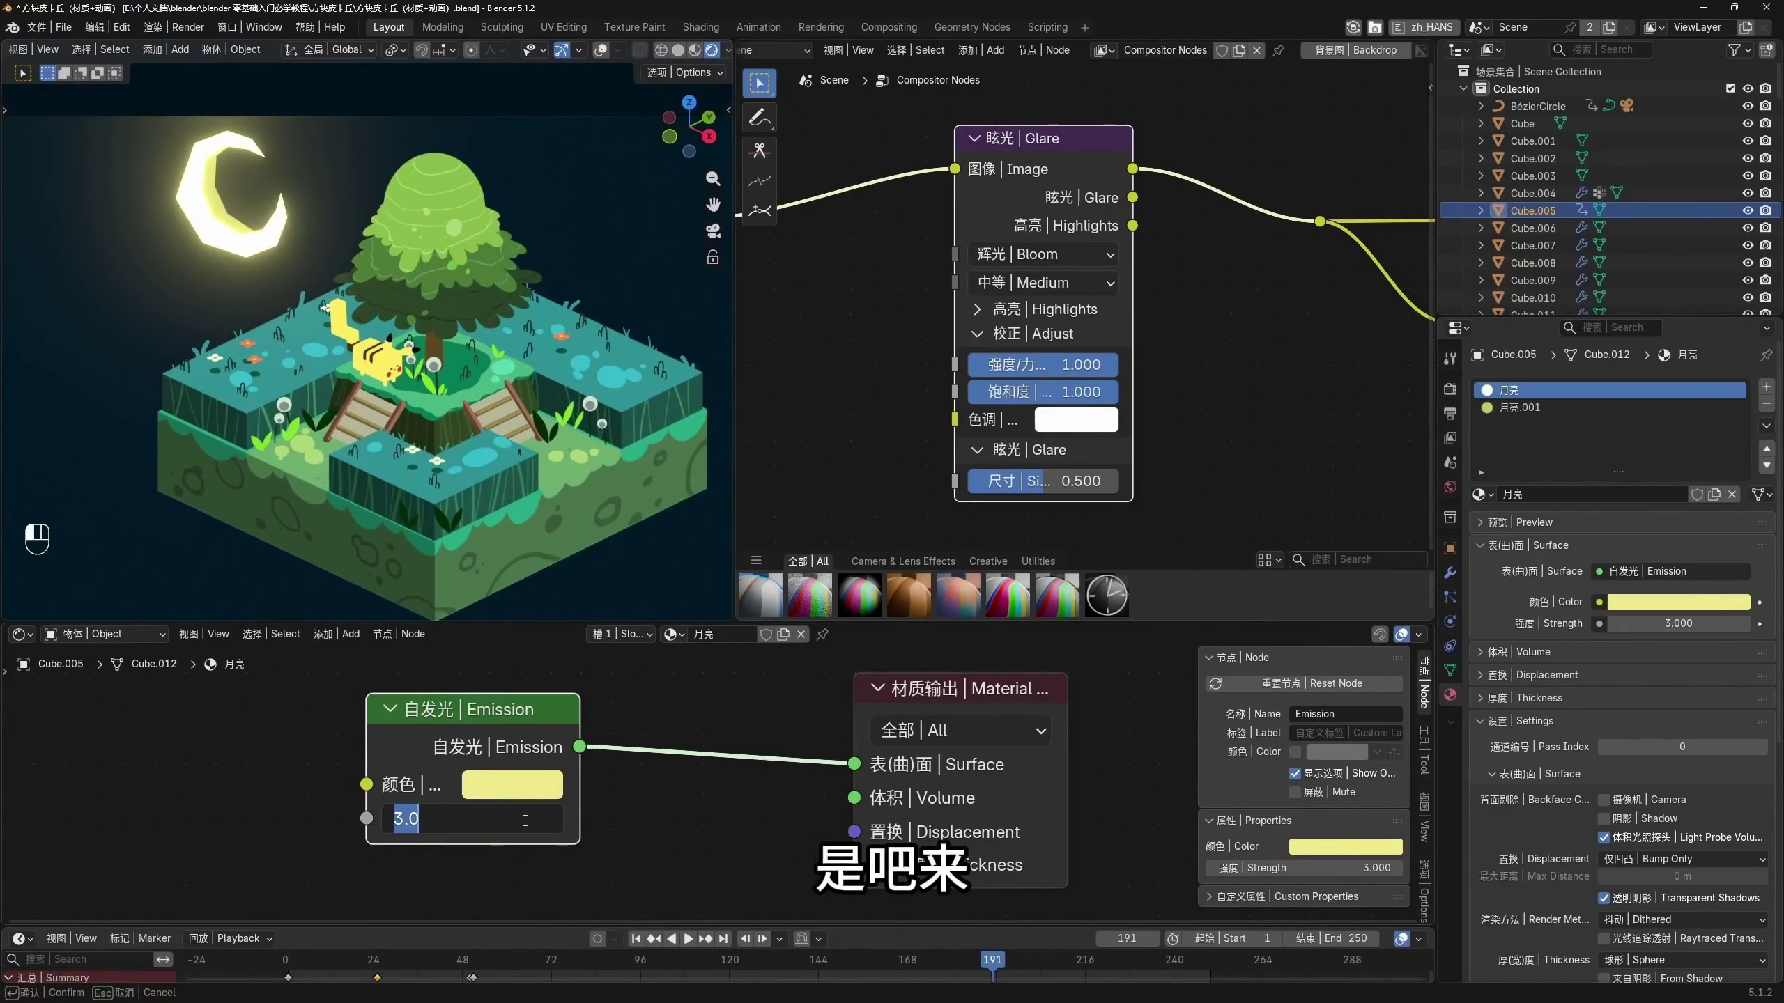
{"action": "type", "text": "2"}
{"action": "key", "text": "Return"}
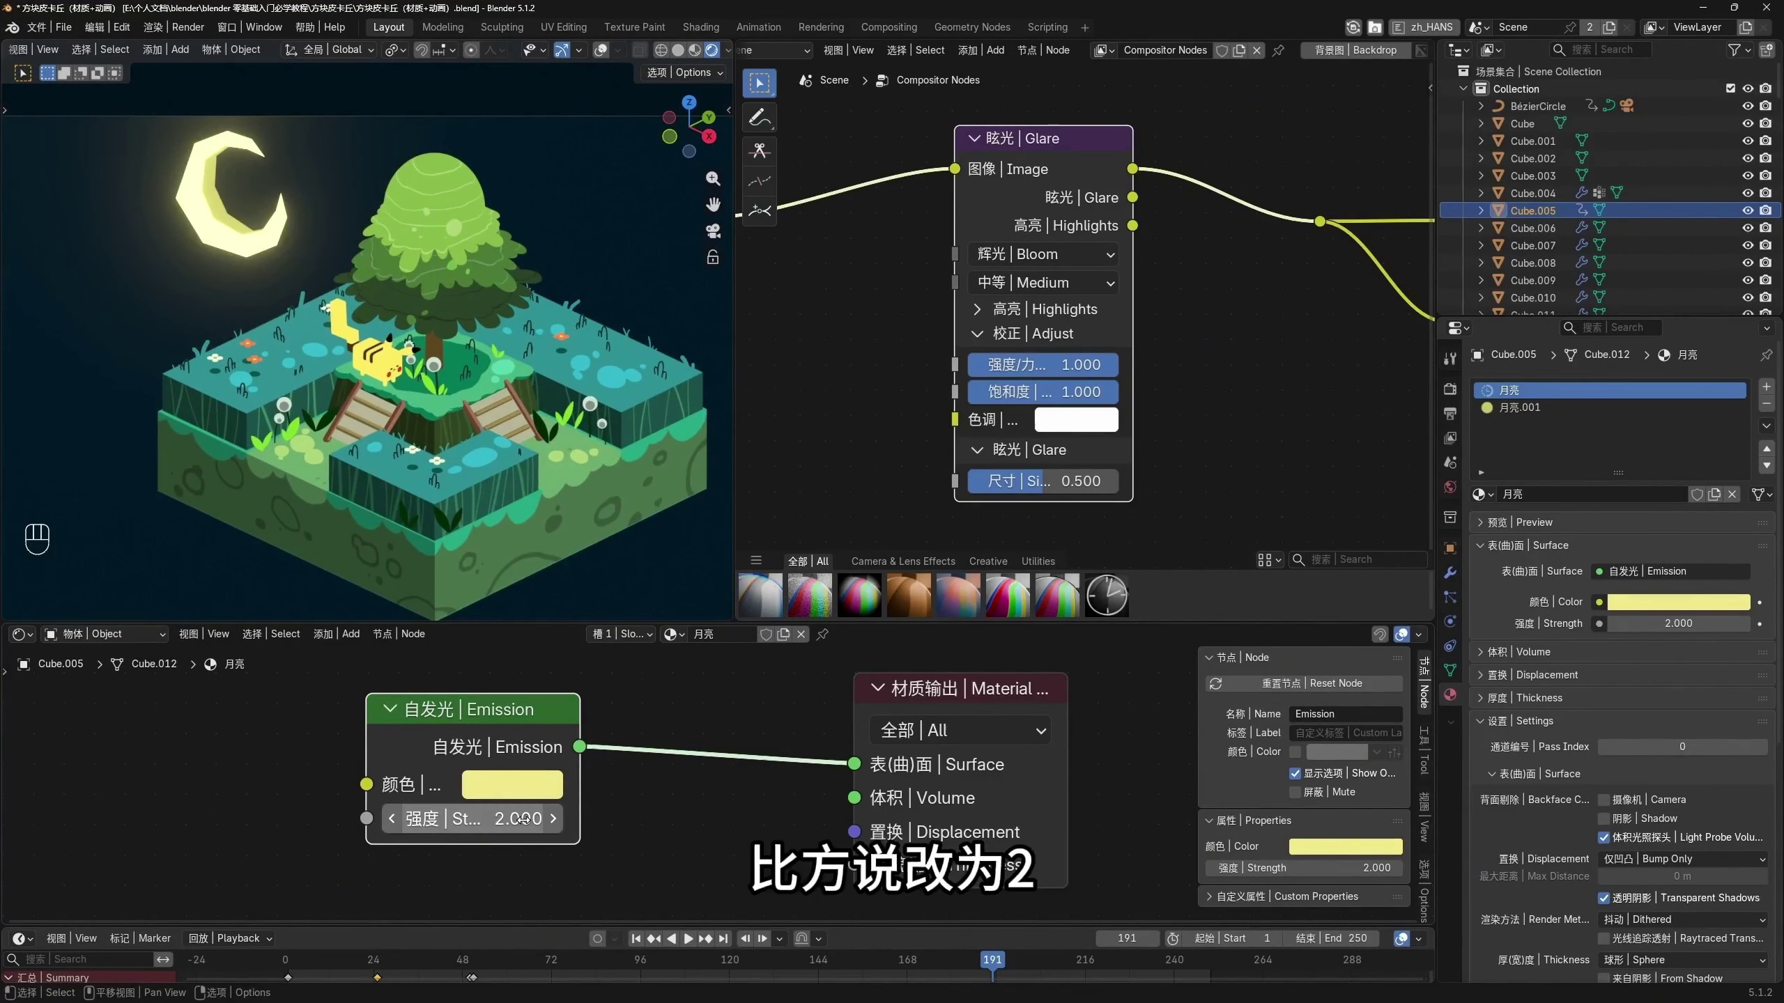
{"action": "key", "text": "KP_0"}
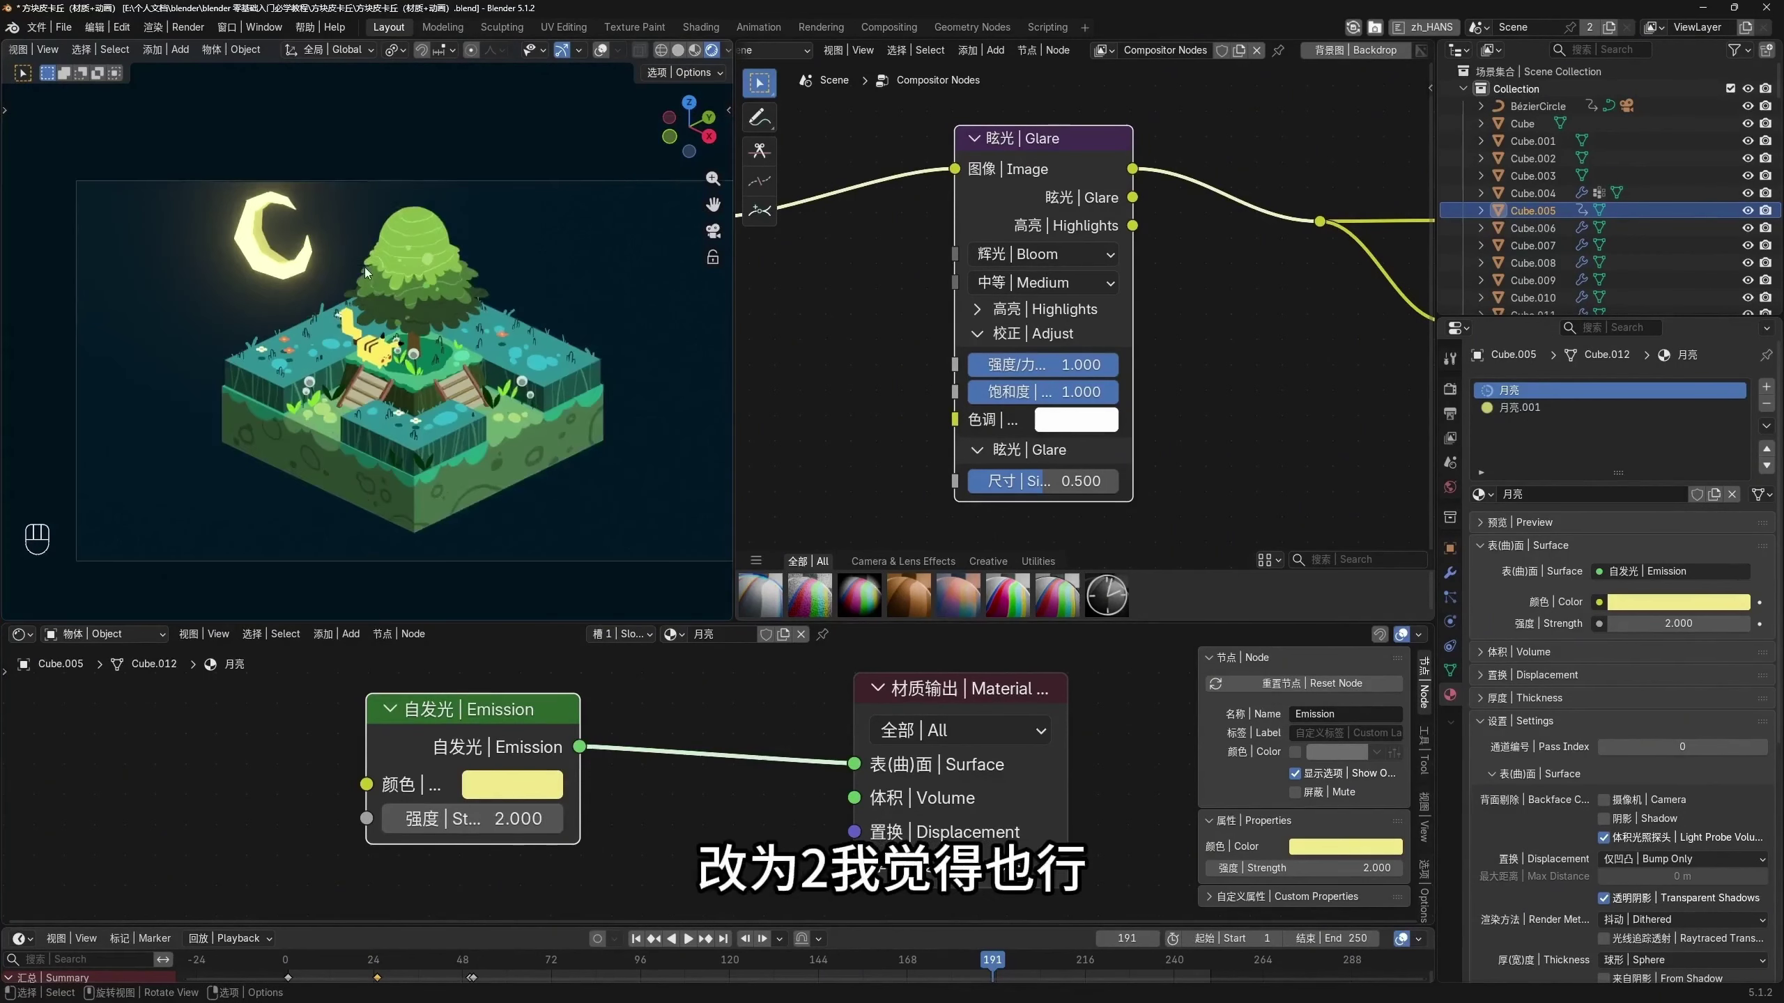
{"action": "middle_click_drag", "start_coordinate": [337, 302], "coordinate": [314, 292], "text": "shift"}
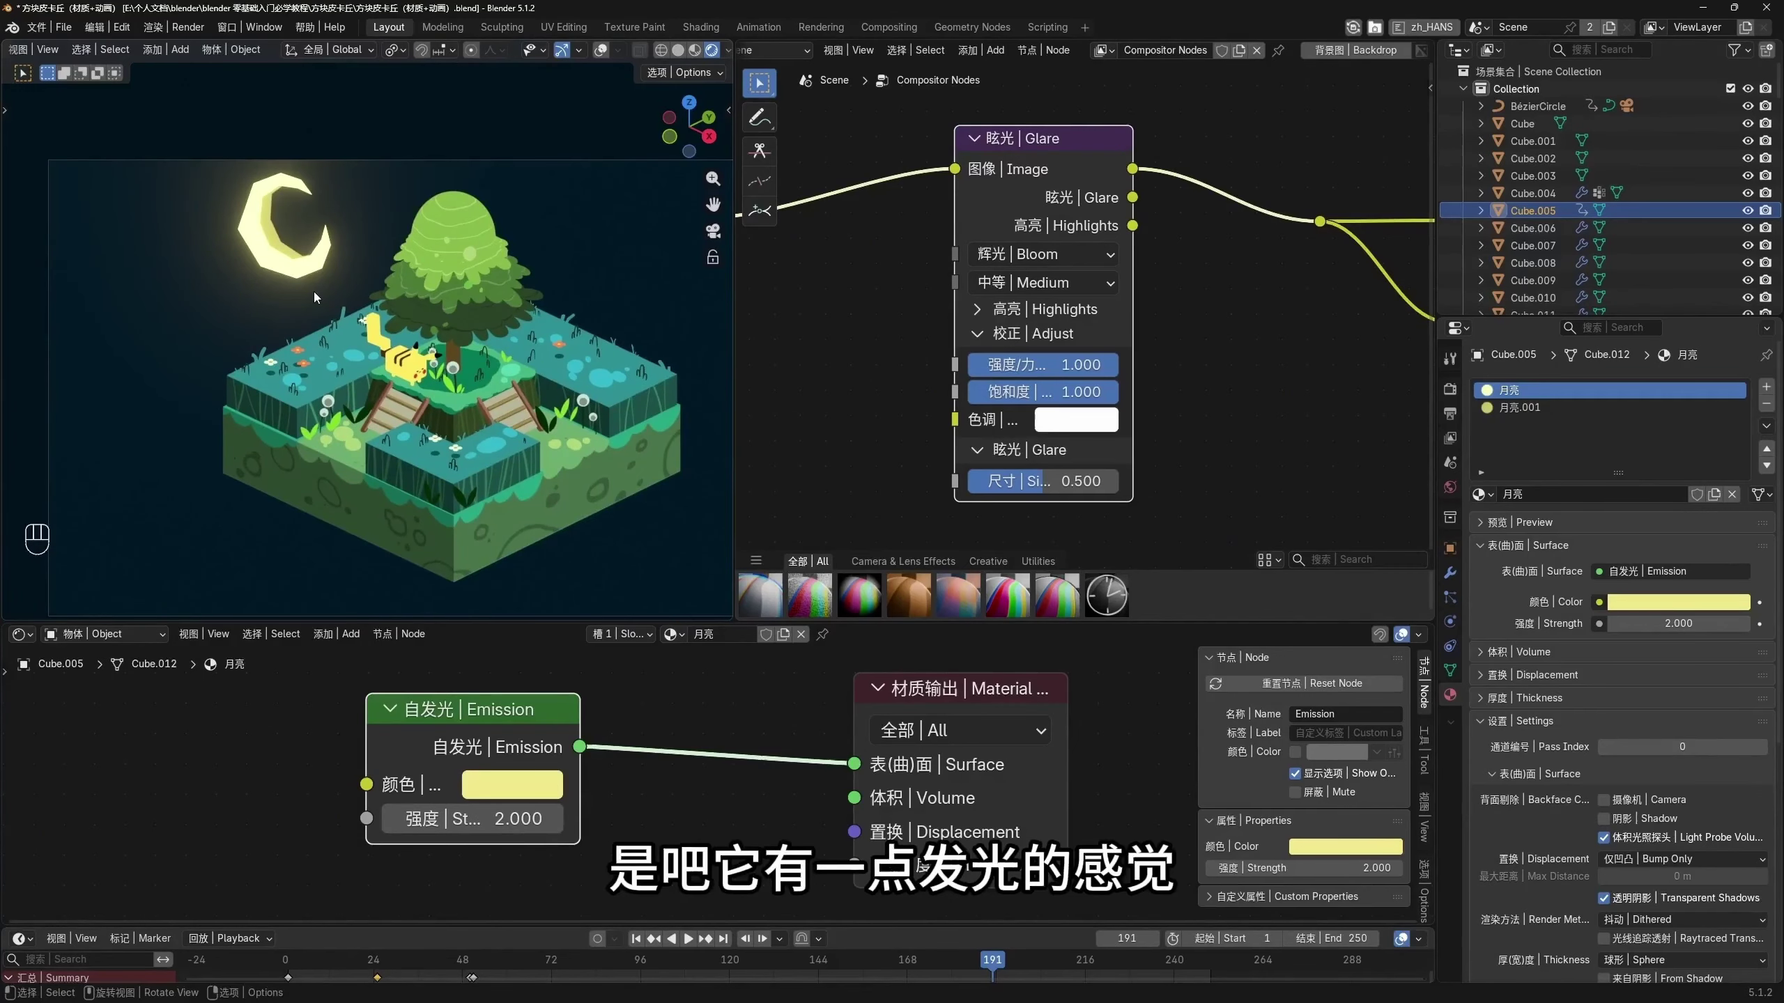
{"action": "scroll", "coordinate": [507, 424], "scroll_direction": "down", "scroll_amount": 2}
{"action": "middle_click_drag", "start_coordinate": [437, 397], "coordinate": [449, 416], "text": "shift"}
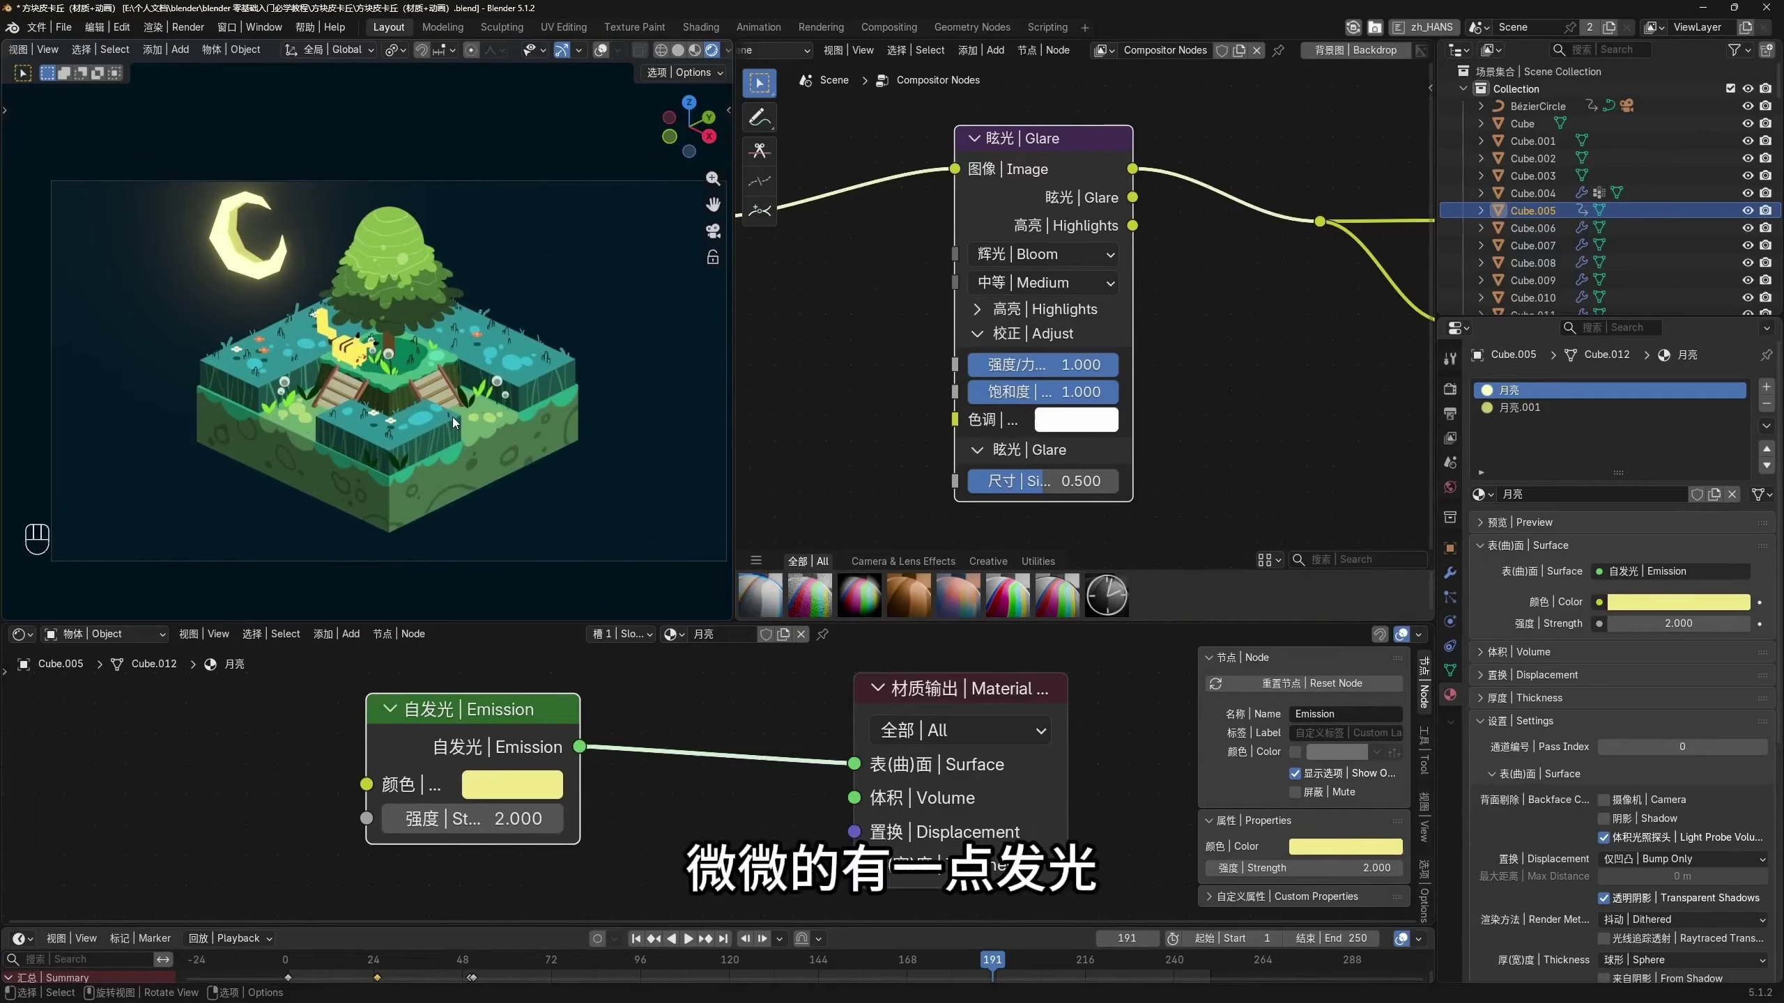
Change the Glare node's tint from white to a fully saturated greenish yellow and check the moon's glow in the viewport
{"action": "middle_click_drag", "start_coordinate": [1032, 182], "coordinate": [997, 179]}
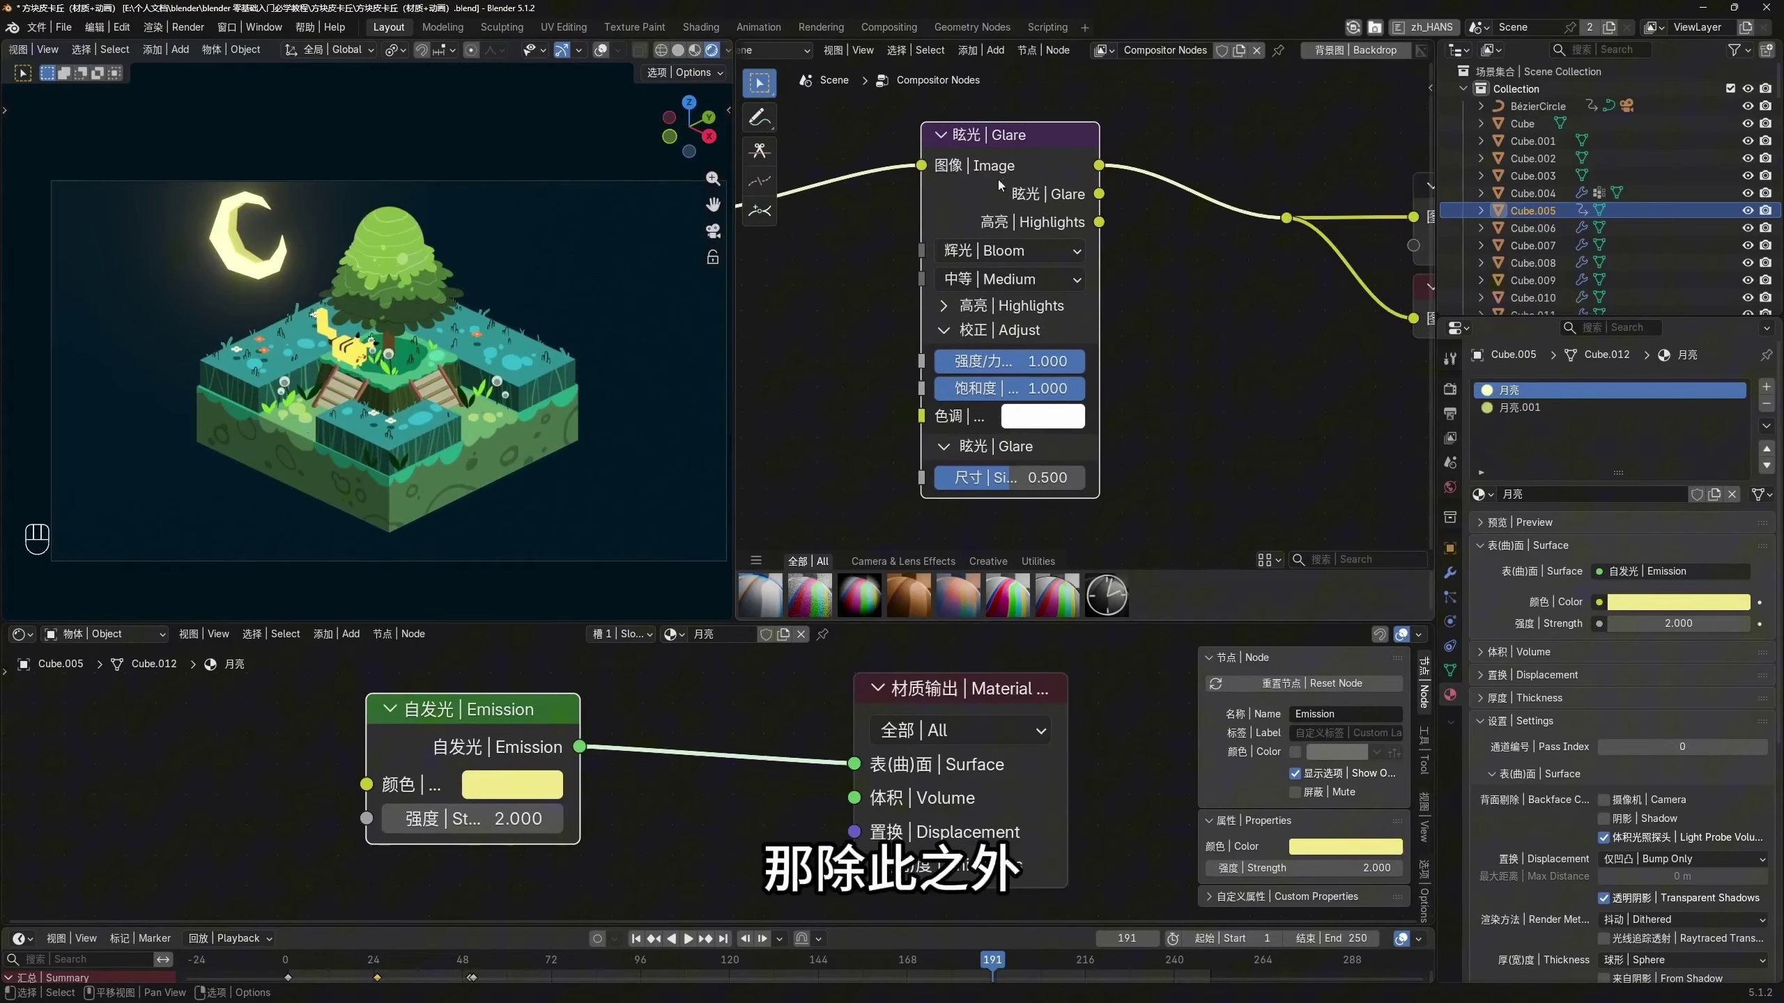
{"action": "left_click_drag", "start_coordinate": [1002, 147], "coordinate": [1020, 143]}
{"action": "left_click", "coordinate": [1061, 414]}
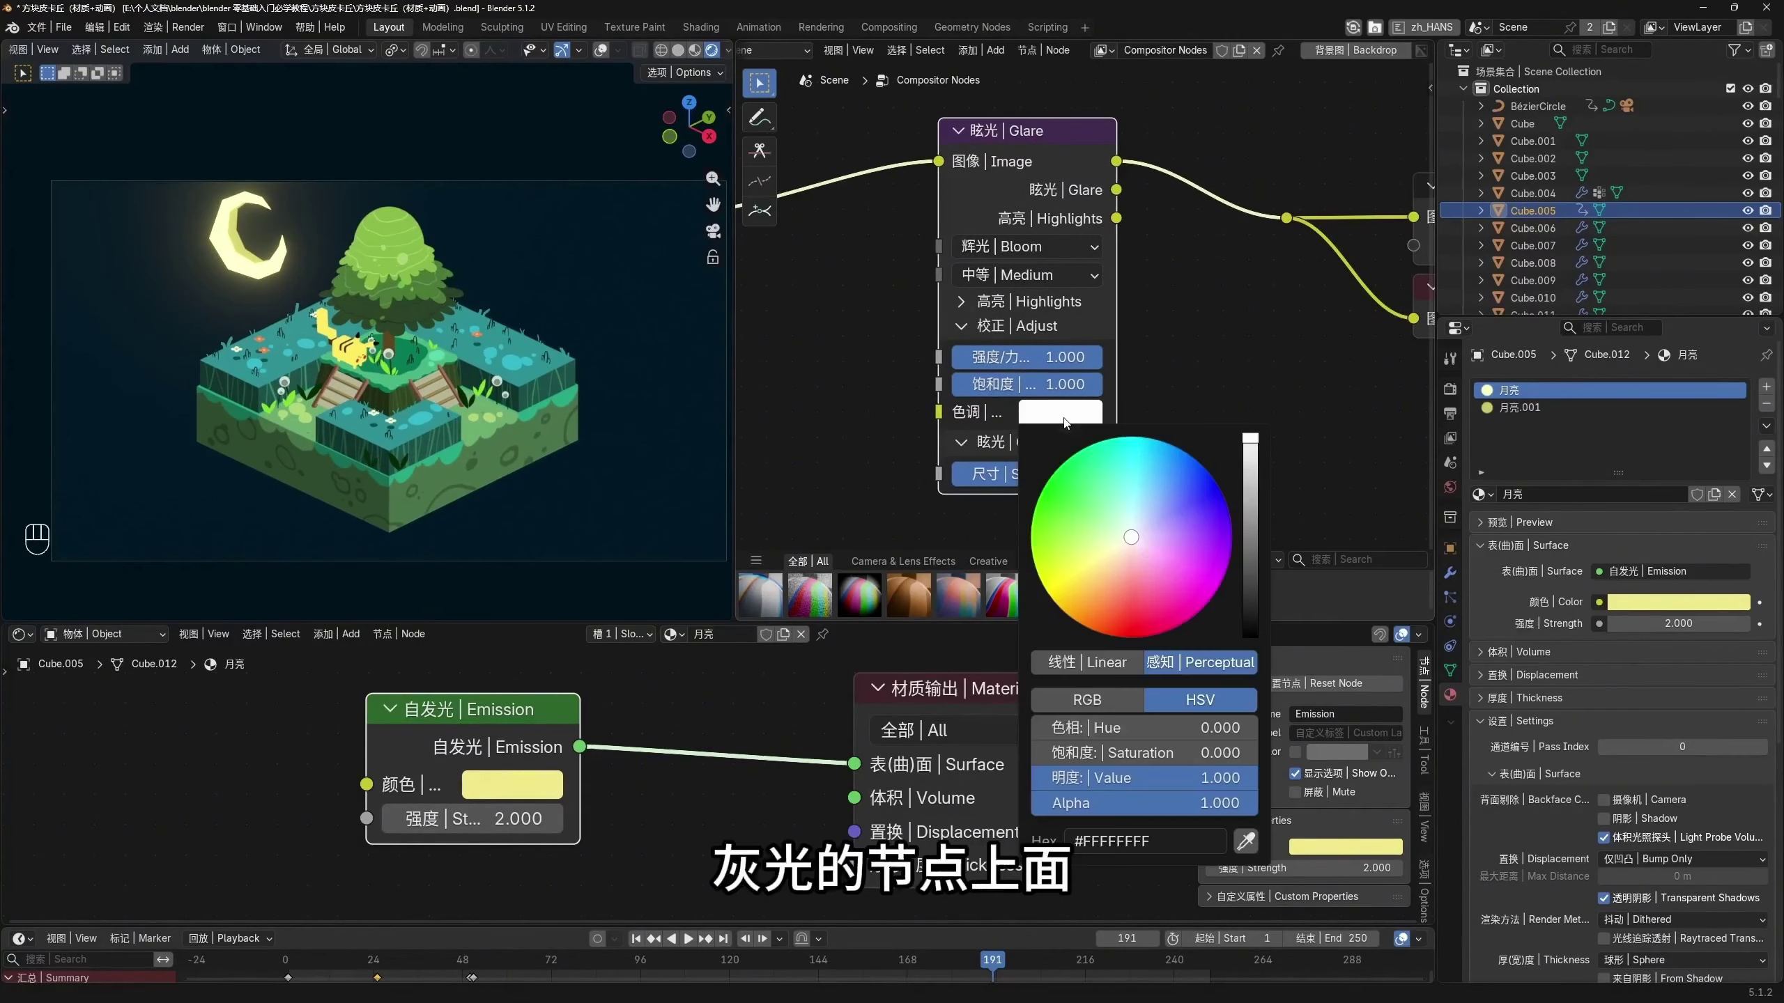
{"action": "left_click_drag", "start_coordinate": [1139, 556], "coordinate": [1102, 521]}
{"action": "key", "text": "BackSpace"}
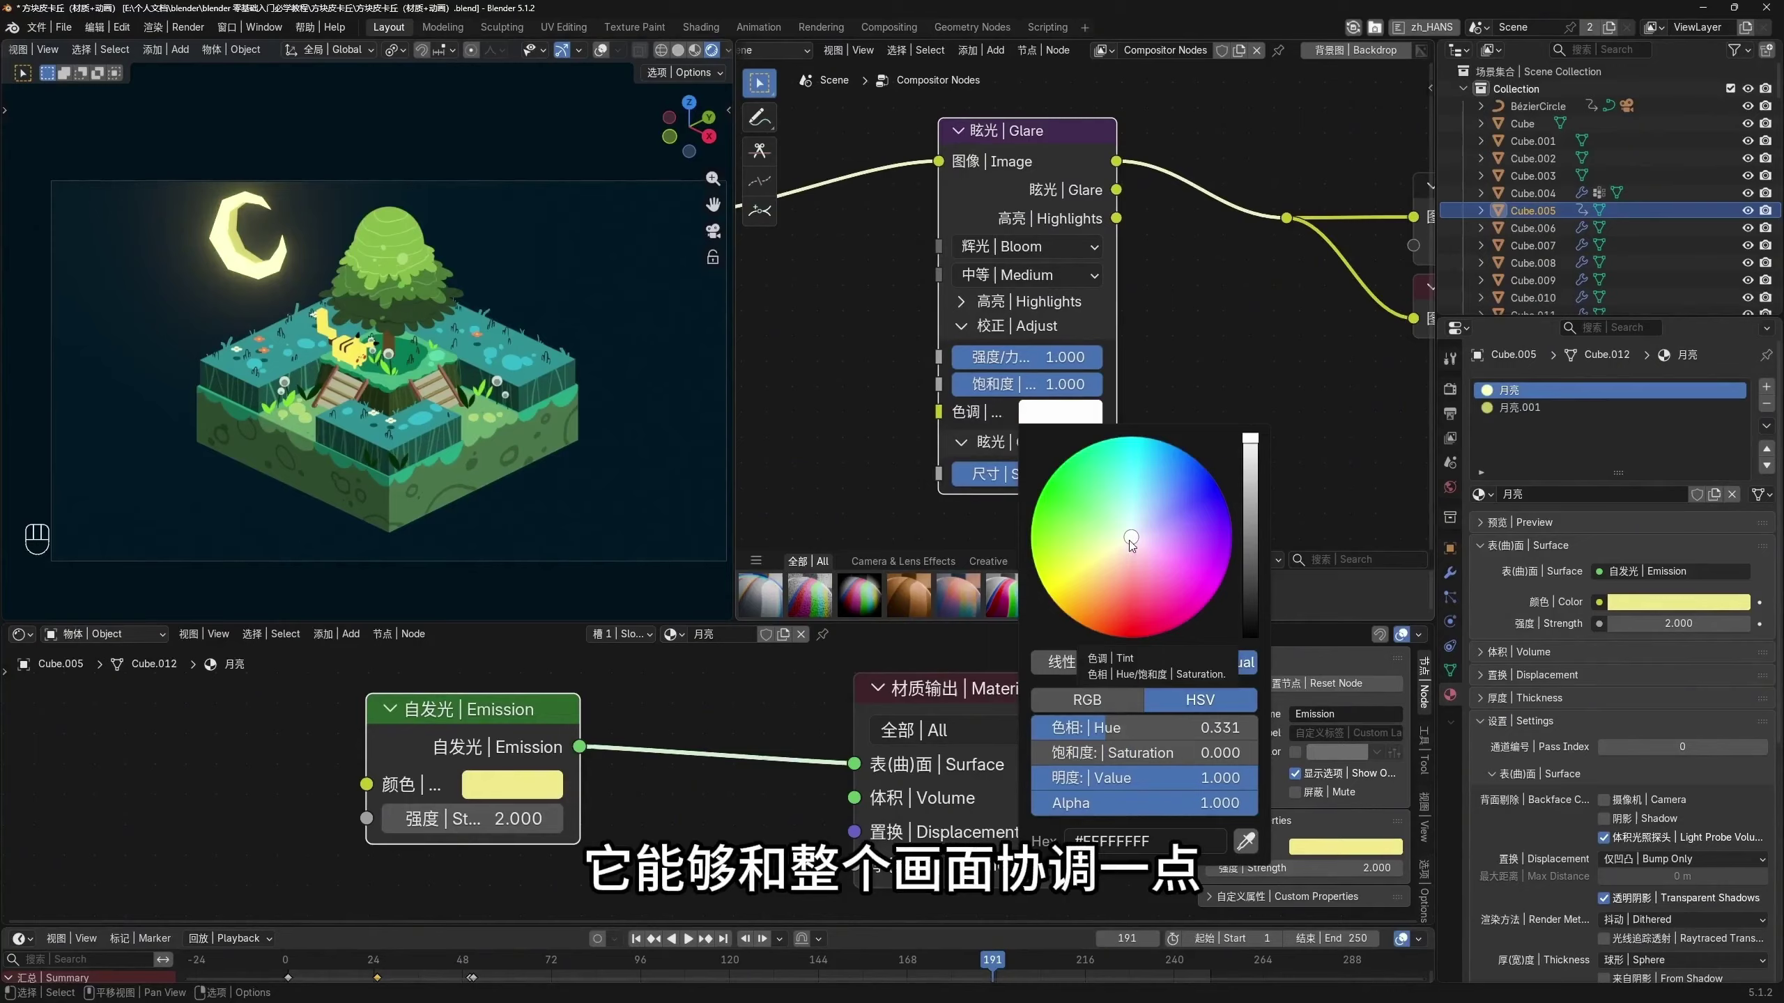
{"action": "mouse_move", "coordinate": [1129, 541]}
{"action": "left_mouse_down"}
{"action": "mouse_move", "coordinate": [1043, 574]}
{"action": "mouse_move", "coordinate": [1035, 552]}
{"action": "mouse_move", "coordinate": [1063, 611]}
{"action": "mouse_move", "coordinate": [1034, 563]}
{"action": "left_mouse_up"}
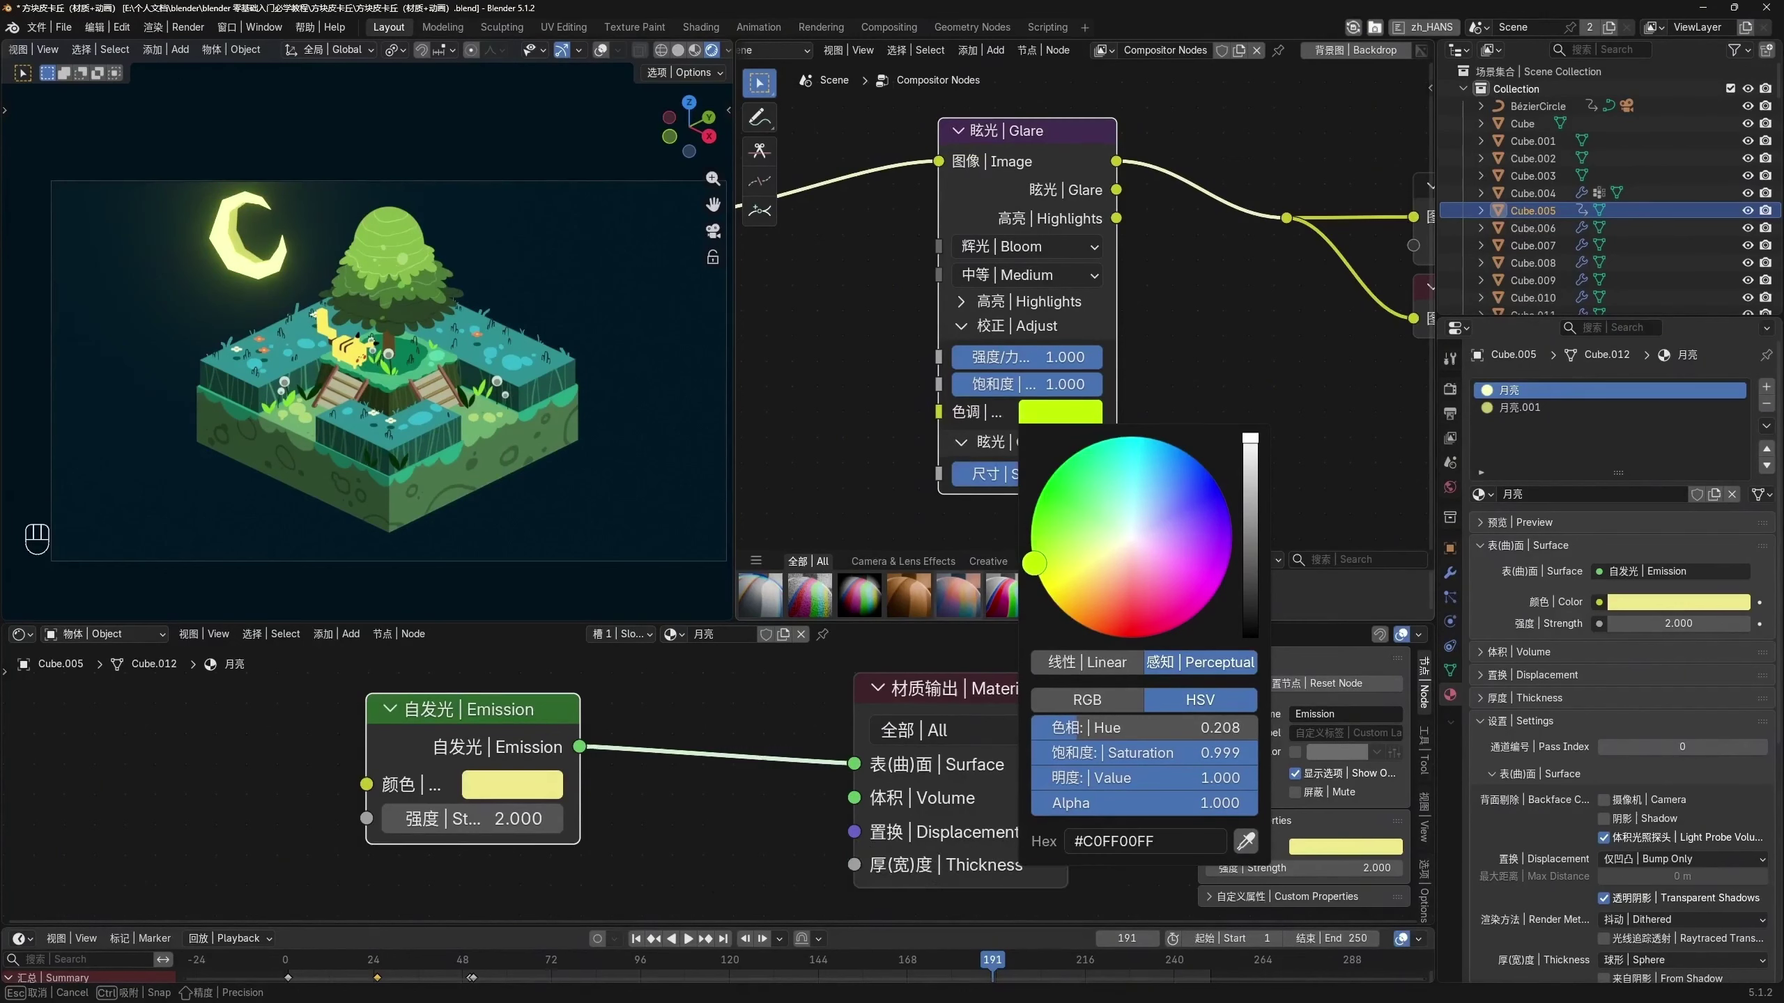
{"action": "left_click_drag", "start_coordinate": [1034, 563], "coordinate": [1039, 577]}
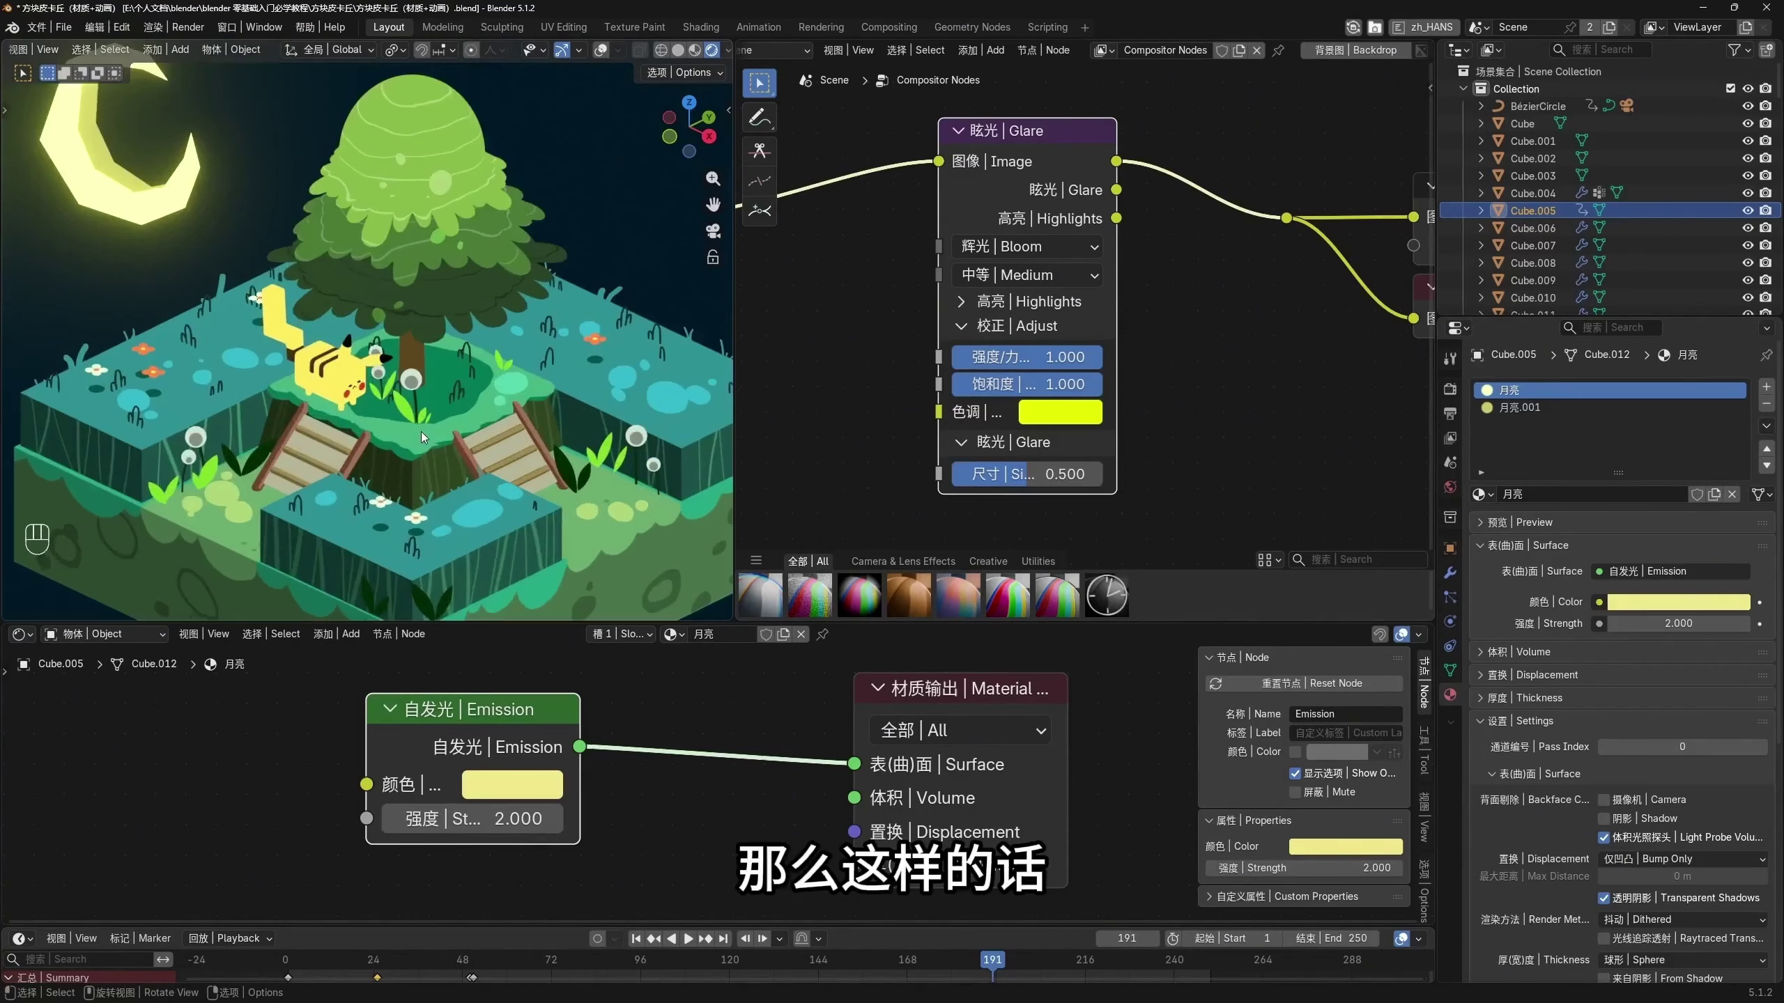
{"action": "scroll", "coordinate": [424, 431], "scroll_direction": "up", "scroll_amount": 2}
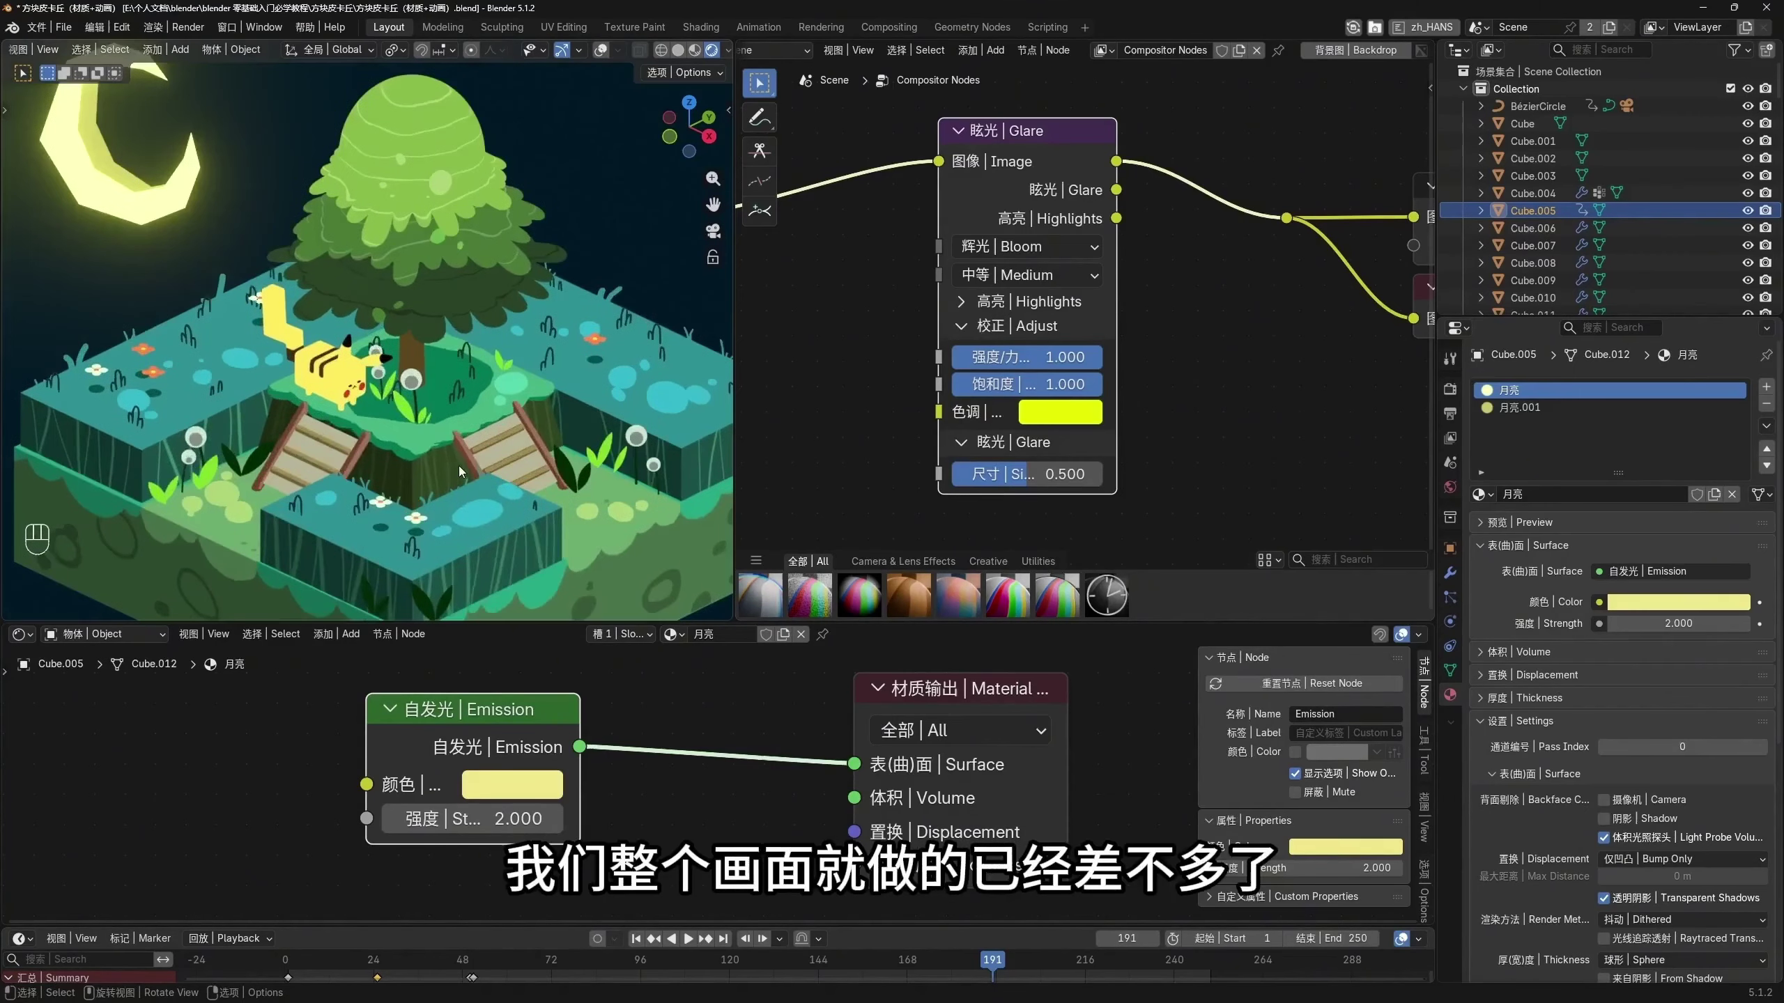
{"action": "scroll", "coordinate": [1150, 426], "scroll_direction": "down", "scroll_amount": 2}
Spread the compositor nodes apart to leave free space between the Glare node and the reroute point with its output nodes
{"action": "scroll", "coordinate": [1149, 427], "scroll_direction": "down", "scroll_amount": 1}
{"action": "left_click_drag", "start_coordinate": [1059, 255], "coordinate": [863, 278]}
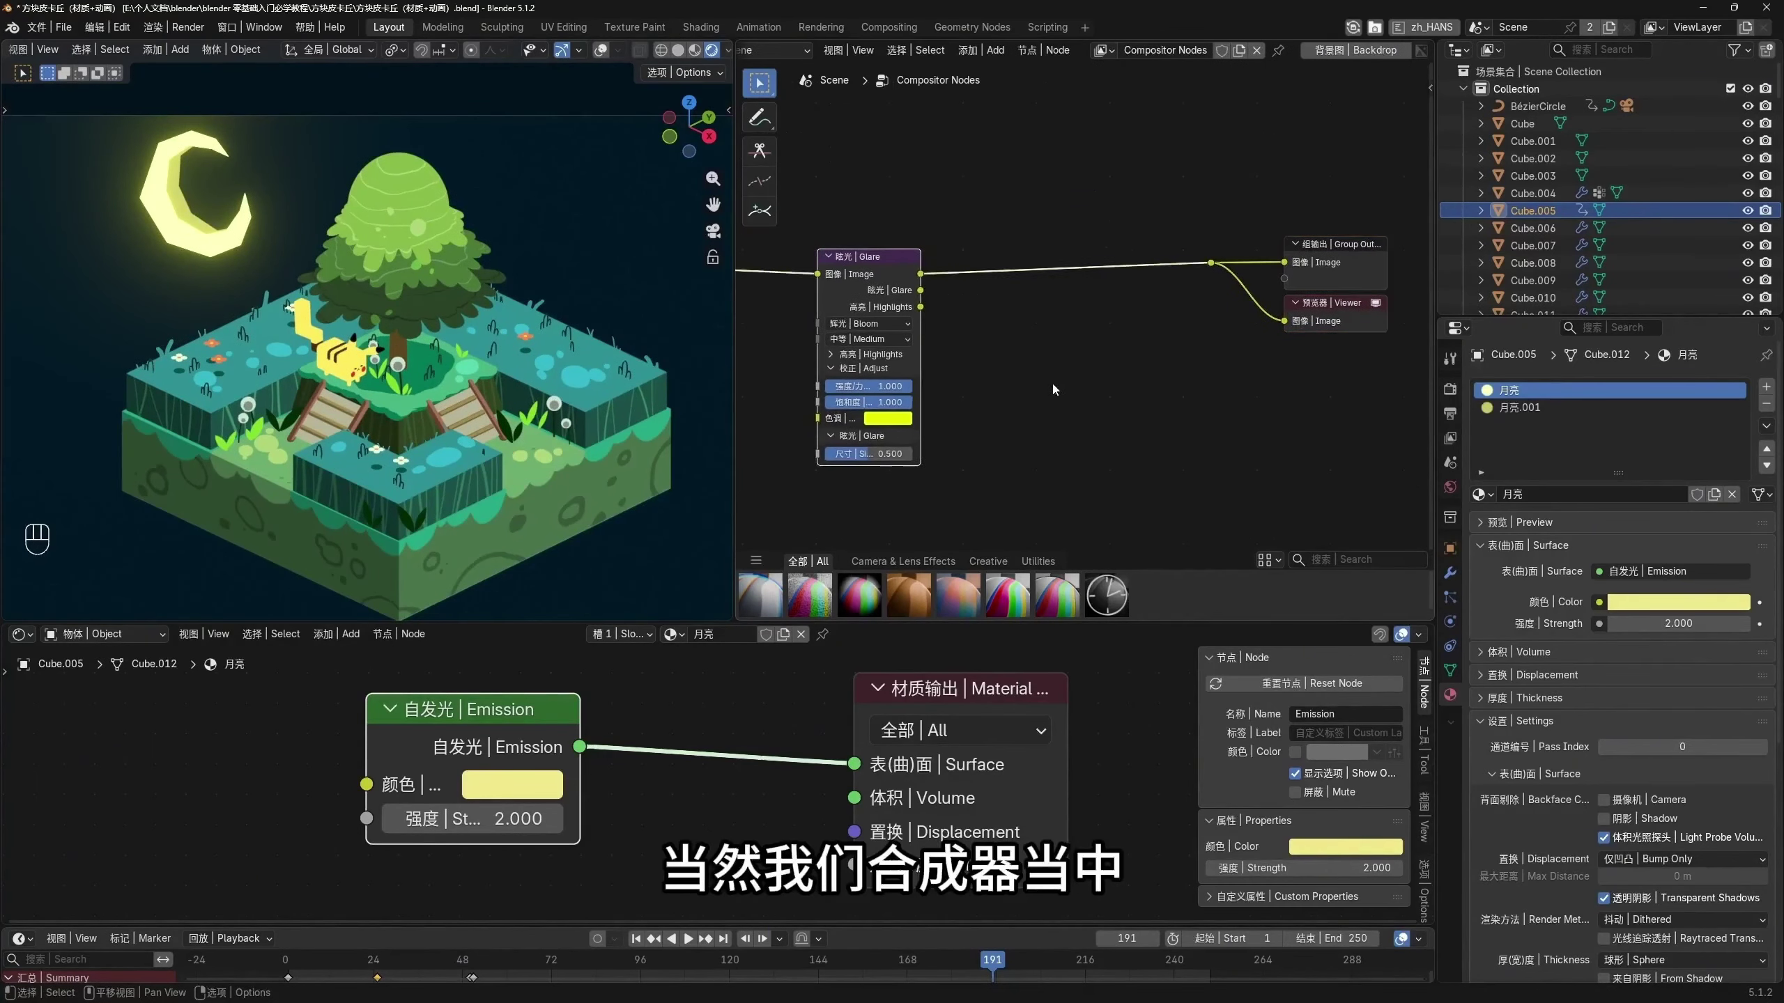
{"action": "middle_click_drag", "start_coordinate": [1050, 385], "coordinate": [1121, 360]}
{"action": "scroll", "coordinate": [430, 353], "scroll_direction": "up", "scroll_amount": 2}
{"action": "middle_click_drag", "start_coordinate": [430, 359], "coordinate": [490, 369], "text": "shift"}
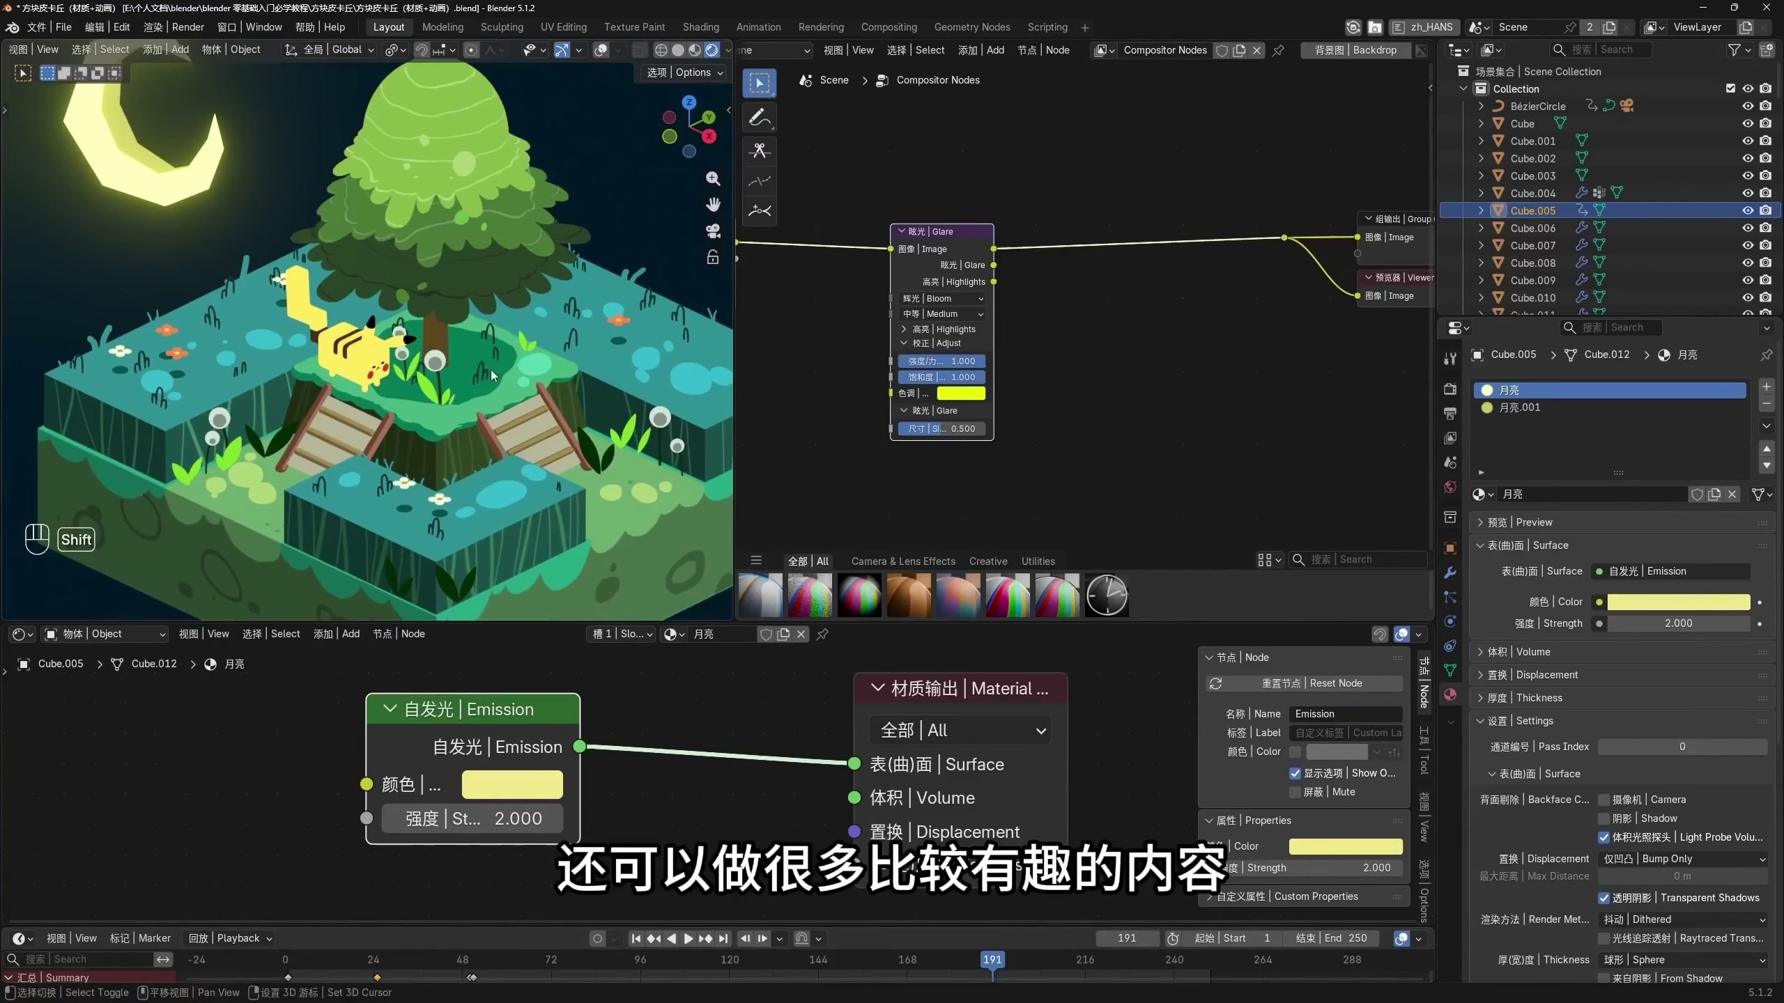
{"action": "scroll", "coordinate": [1057, 439], "scroll_direction": "down", "scroll_amount": 1}
{"action": "left_click_drag", "start_coordinate": [948, 286], "coordinate": [890, 272]}
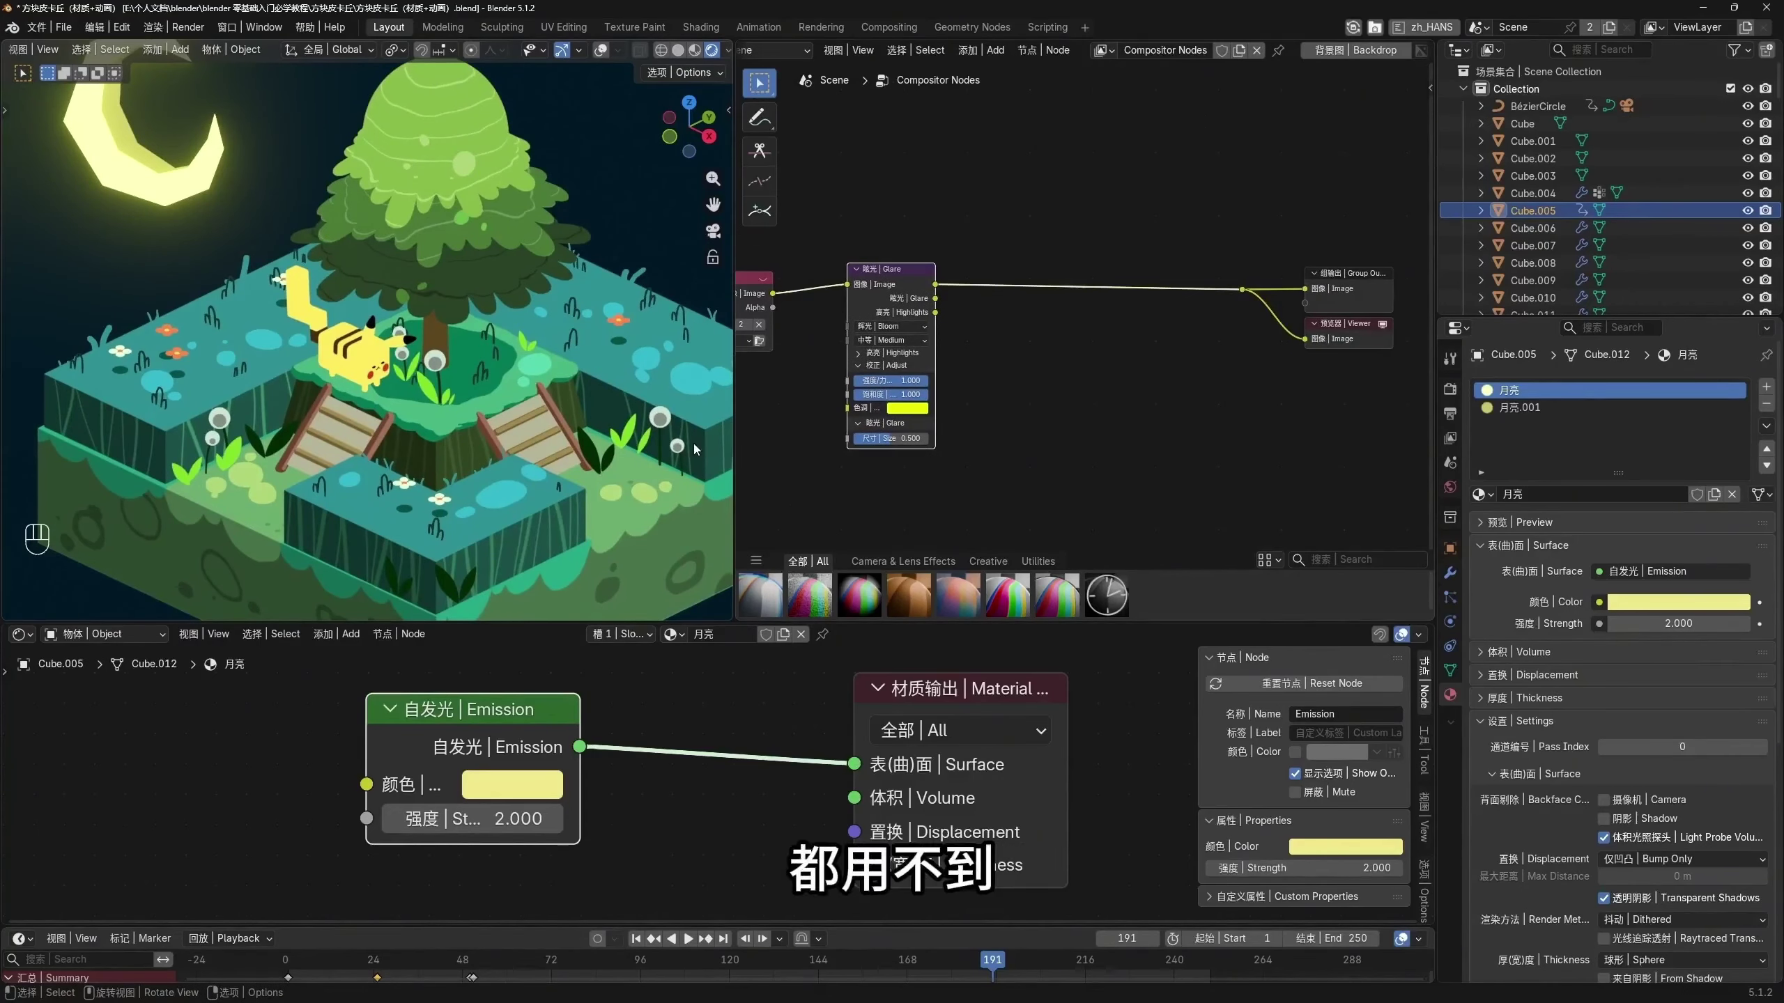
{"action": "middle_click_drag", "start_coordinate": [1260, 242], "coordinate": [1103, 257]}
{"action": "left_click_drag", "start_coordinate": [1198, 310], "coordinate": [1291, 310]}
{"action": "middle_click_drag", "start_coordinate": [1291, 310], "coordinate": [1406, 270]}
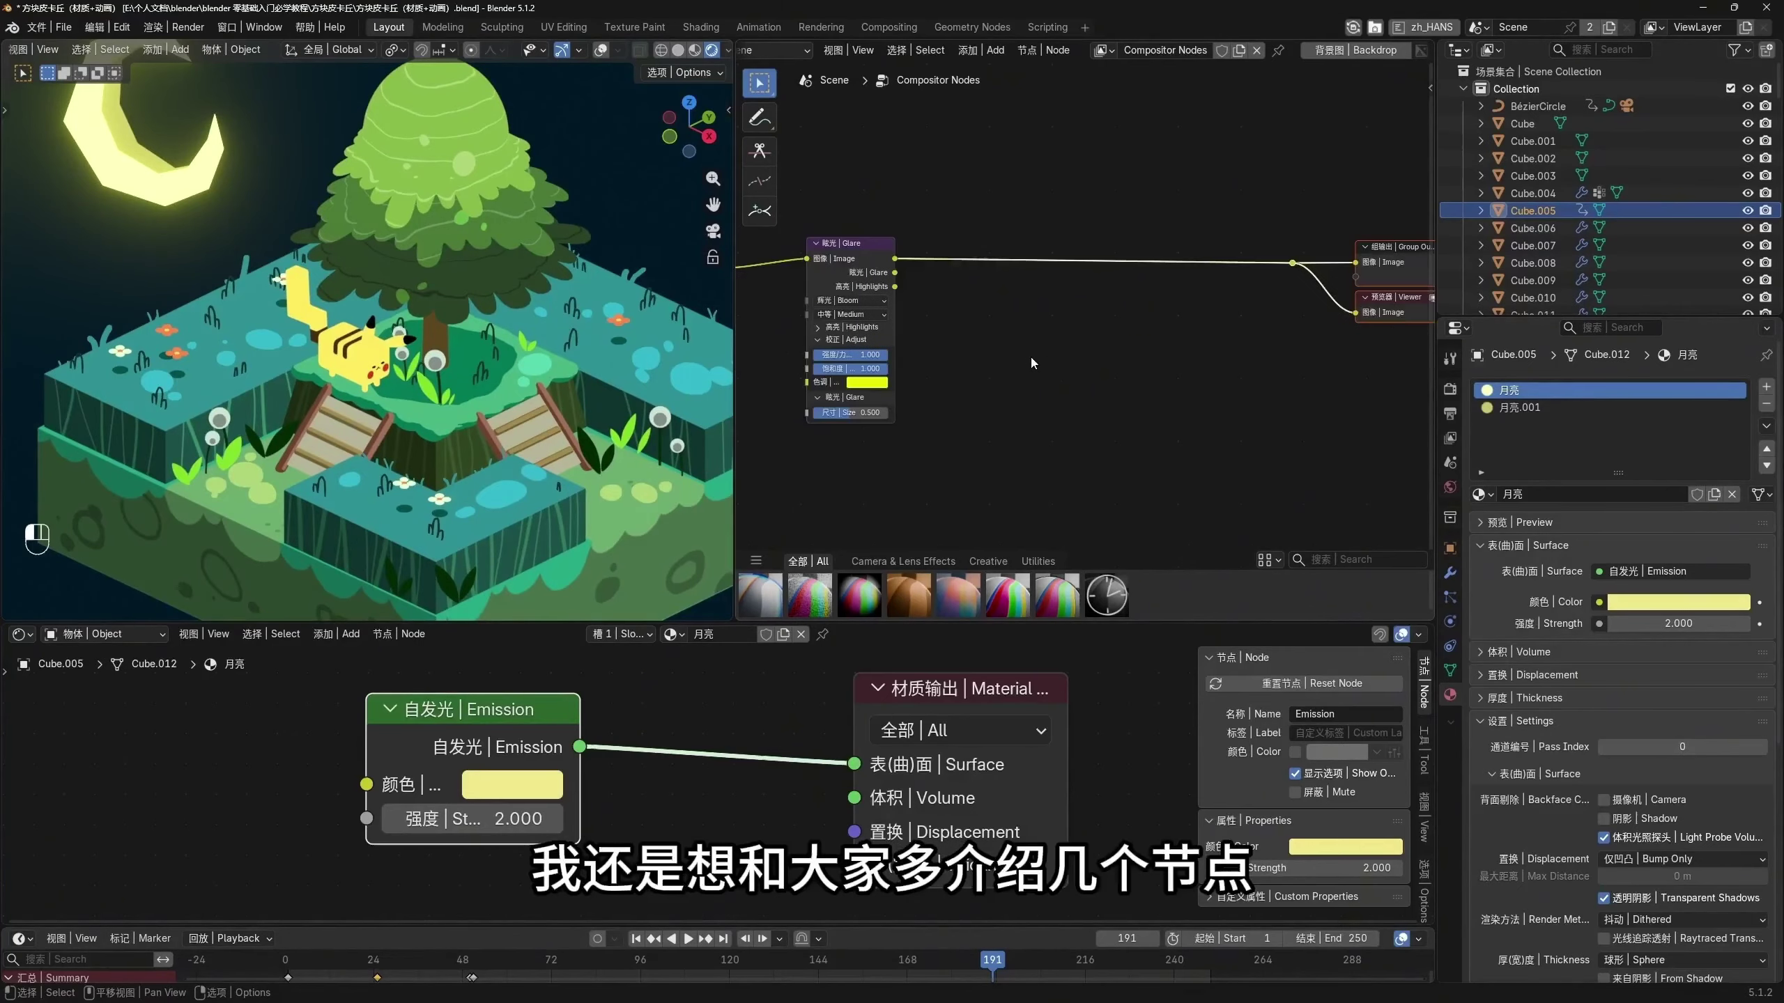
Add a Filter node from the Filter category on the image link between the Glare node and the reroute point
{"action": "key", "text": "shift+a"}
{"action": "mouse_move", "coordinate": [1025, 346]}
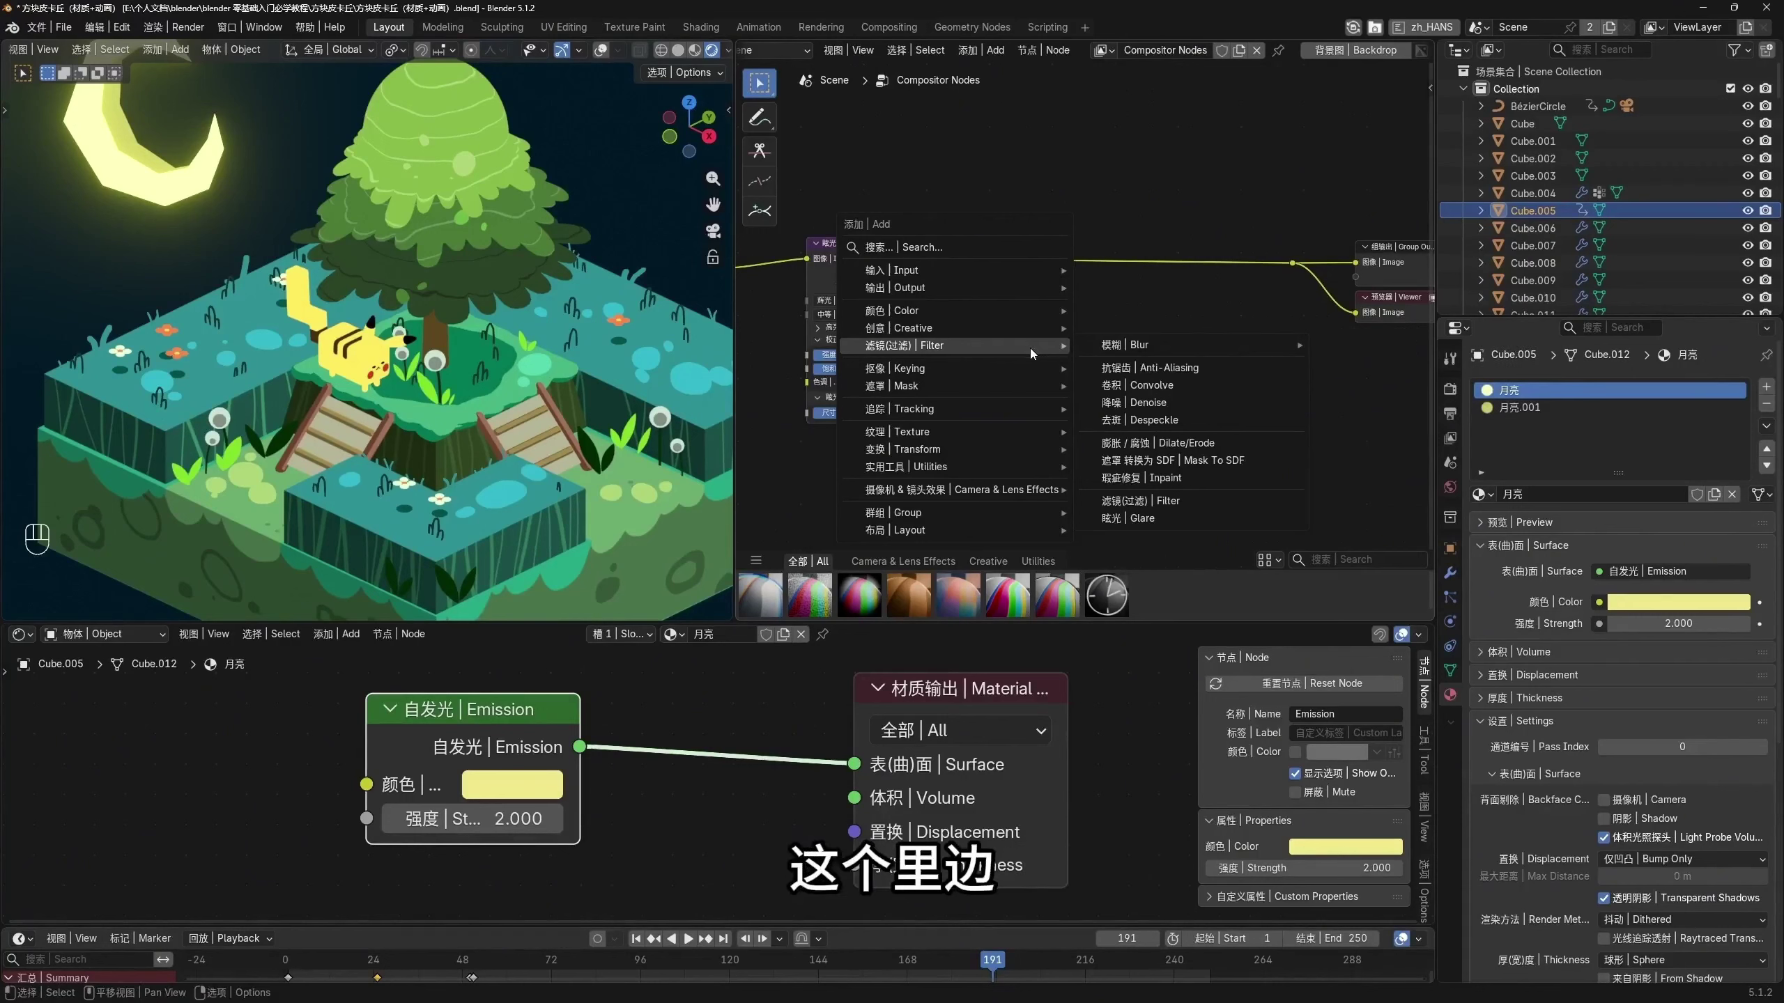
{"action": "left_click", "coordinate": [1142, 507]}
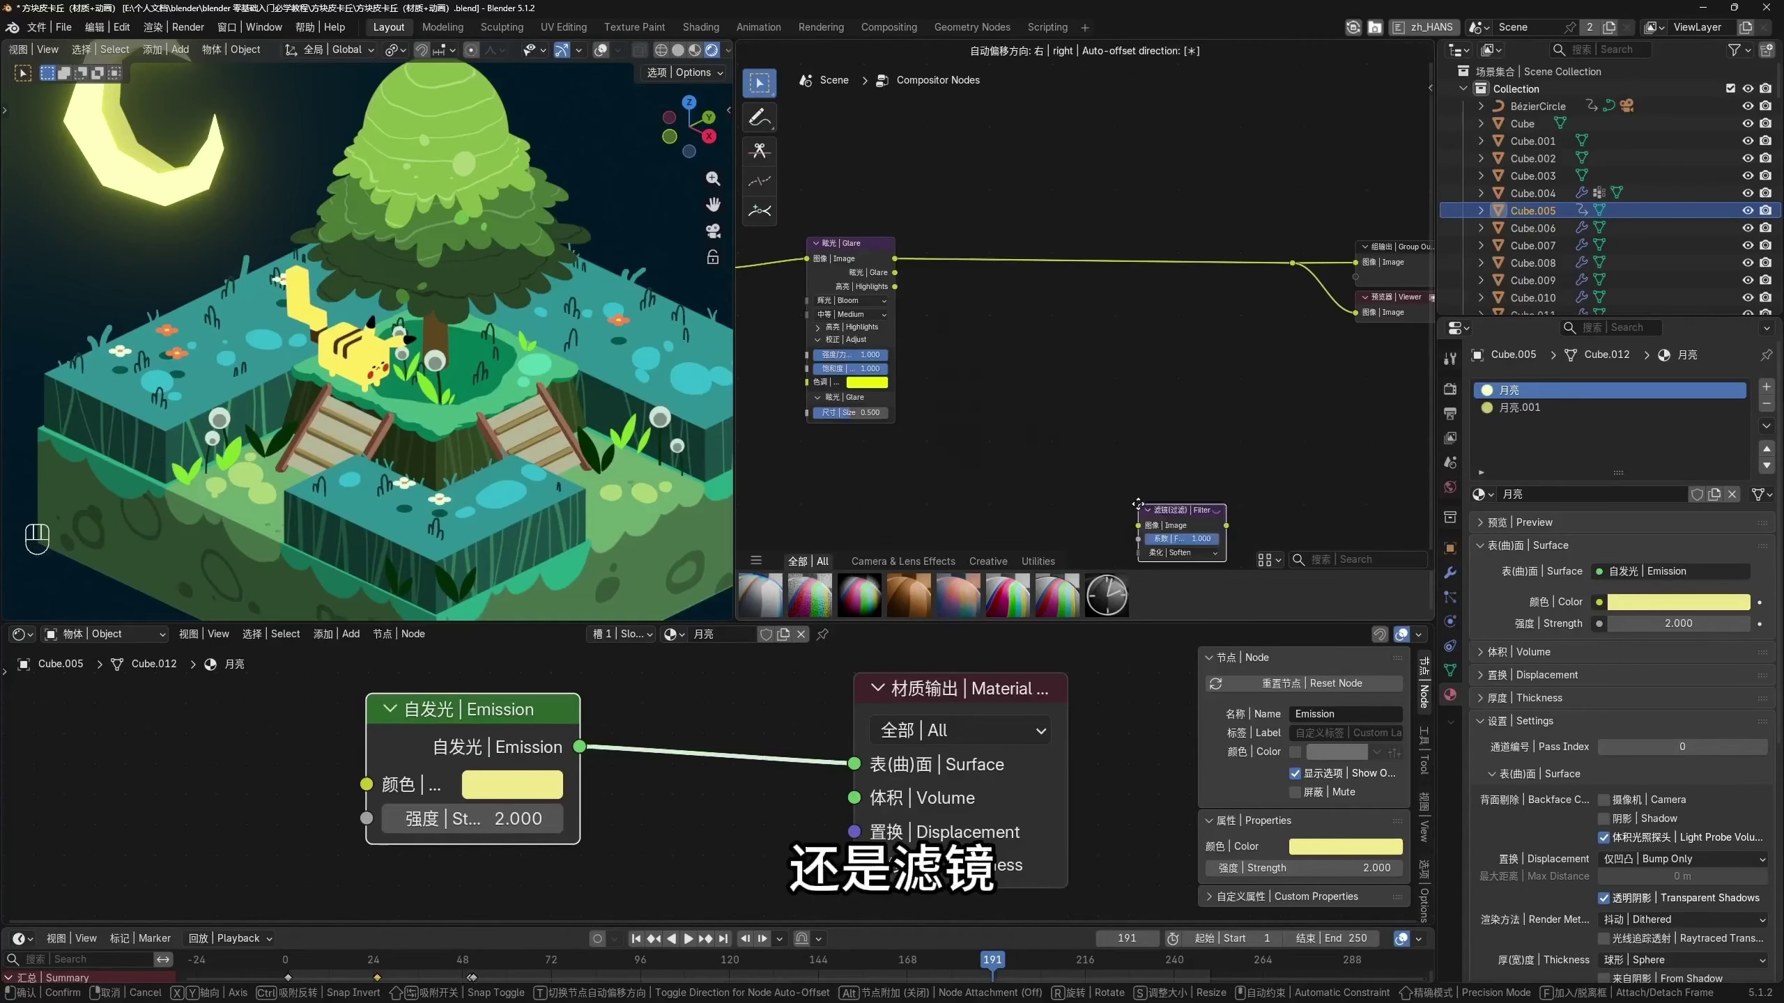
{"action": "left_click", "coordinate": [1029, 223]}
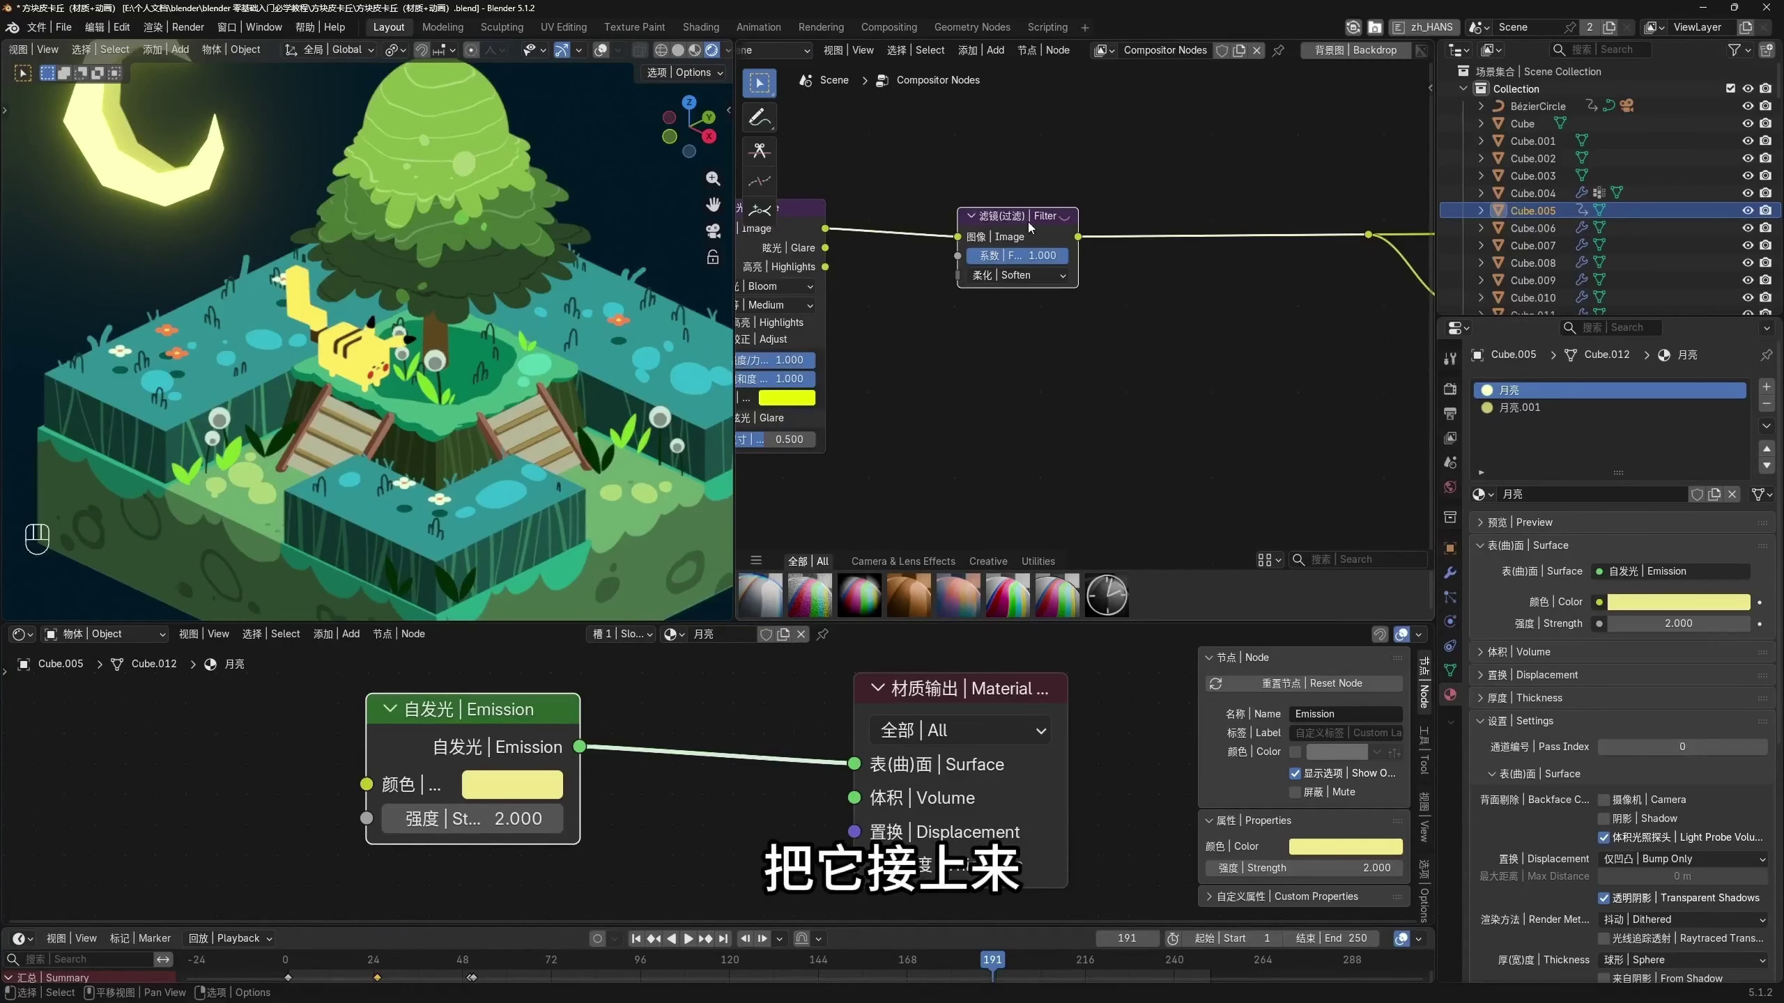
Examine at several zoom levels how the Filter node's Soften type affects the diorama's edges
{"action": "scroll", "coordinate": [476, 385], "scroll_direction": "down", "scroll_amount": 3}
{"action": "scroll", "coordinate": [499, 404], "scroll_direction": "up", "scroll_amount": 4}
{"action": "scroll", "coordinate": [433, 415], "scroll_direction": "down", "scroll_amount": 1}
{"action": "scroll", "coordinate": [433, 415], "scroll_direction": "up", "scroll_amount": 4}
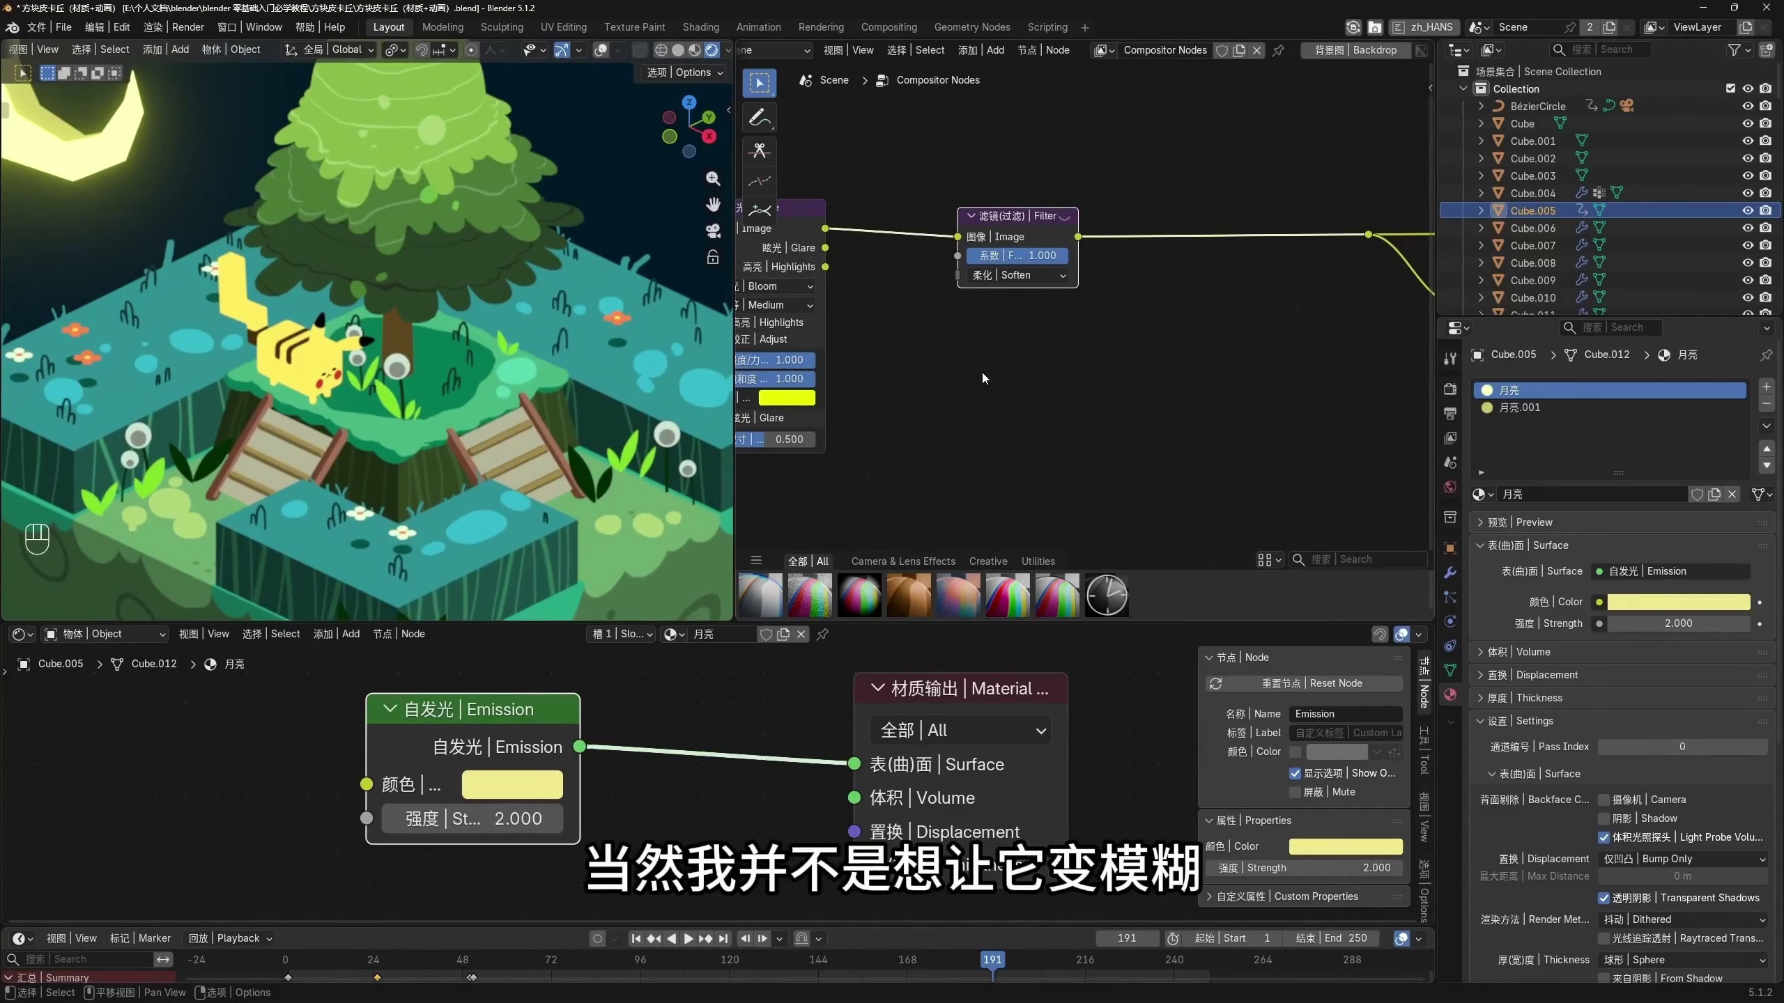
{"action": "scroll", "coordinate": [981, 372], "scroll_direction": "up", "scroll_amount": 1}
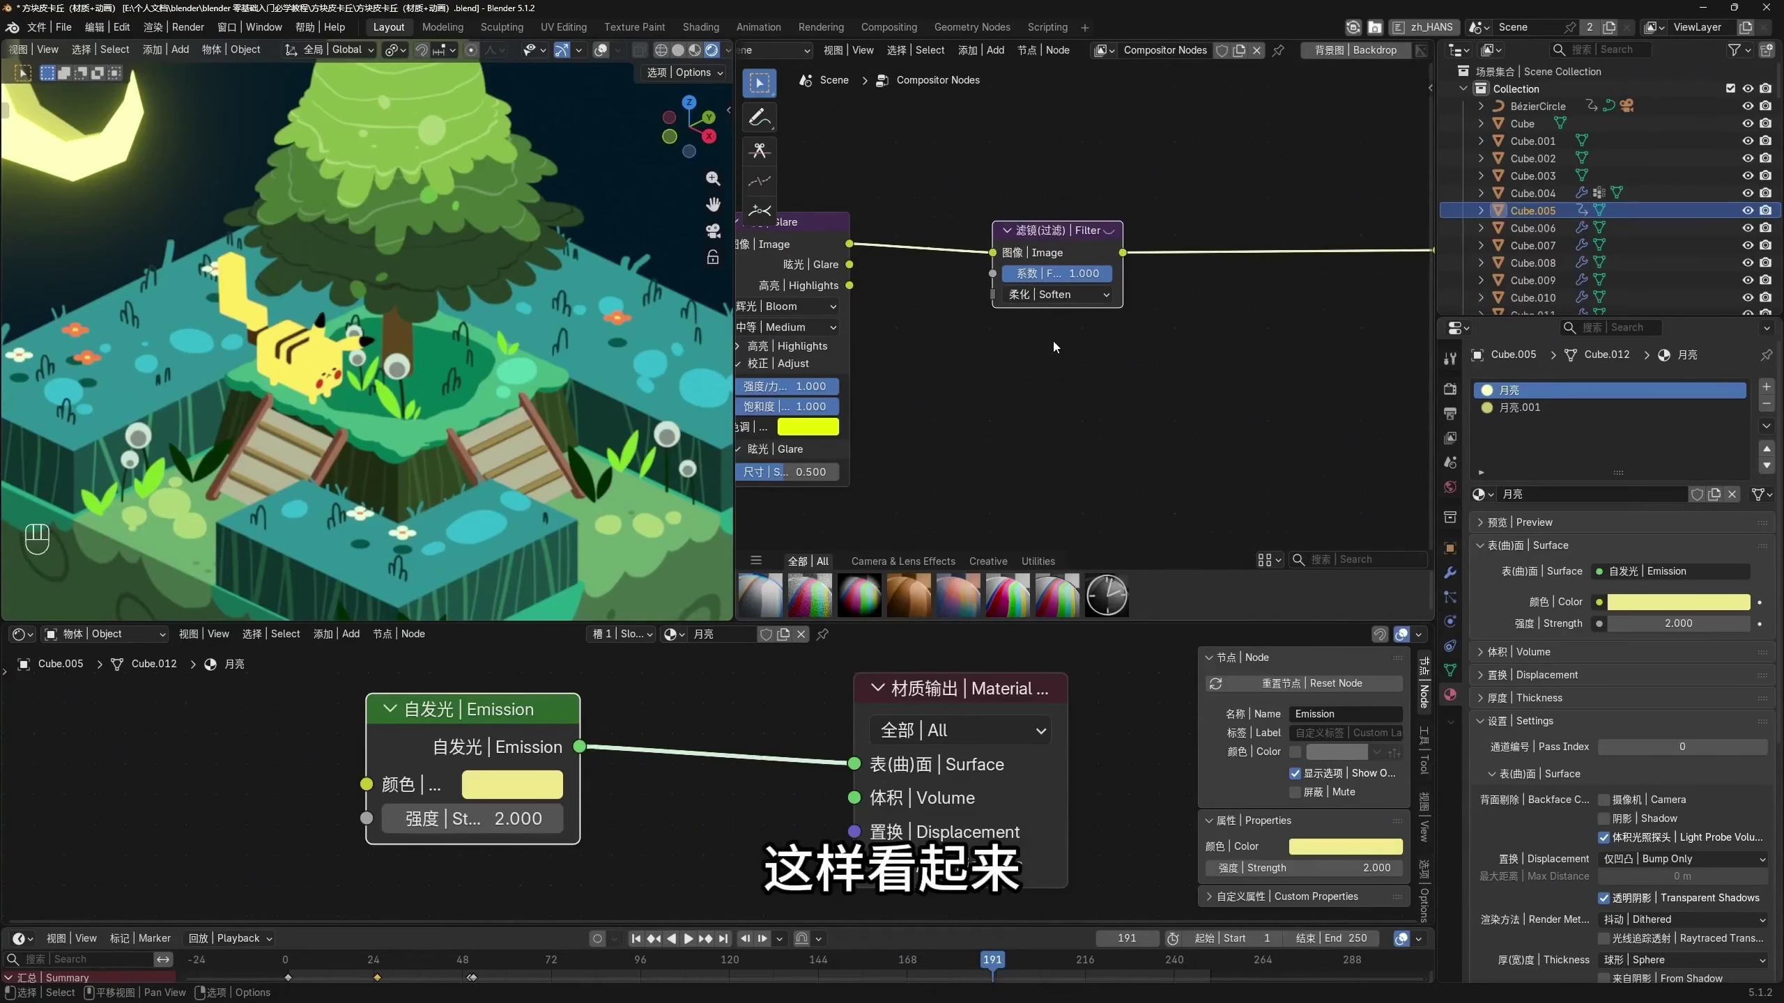
{"action": "scroll", "coordinate": [1054, 340], "scroll_direction": "down", "scroll_amount": 1}
{"action": "scroll", "coordinate": [487, 405], "scroll_direction": "down", "scroll_amount": 5}
{"action": "scroll", "coordinate": [488, 405], "scroll_direction": "up", "scroll_amount": 3}
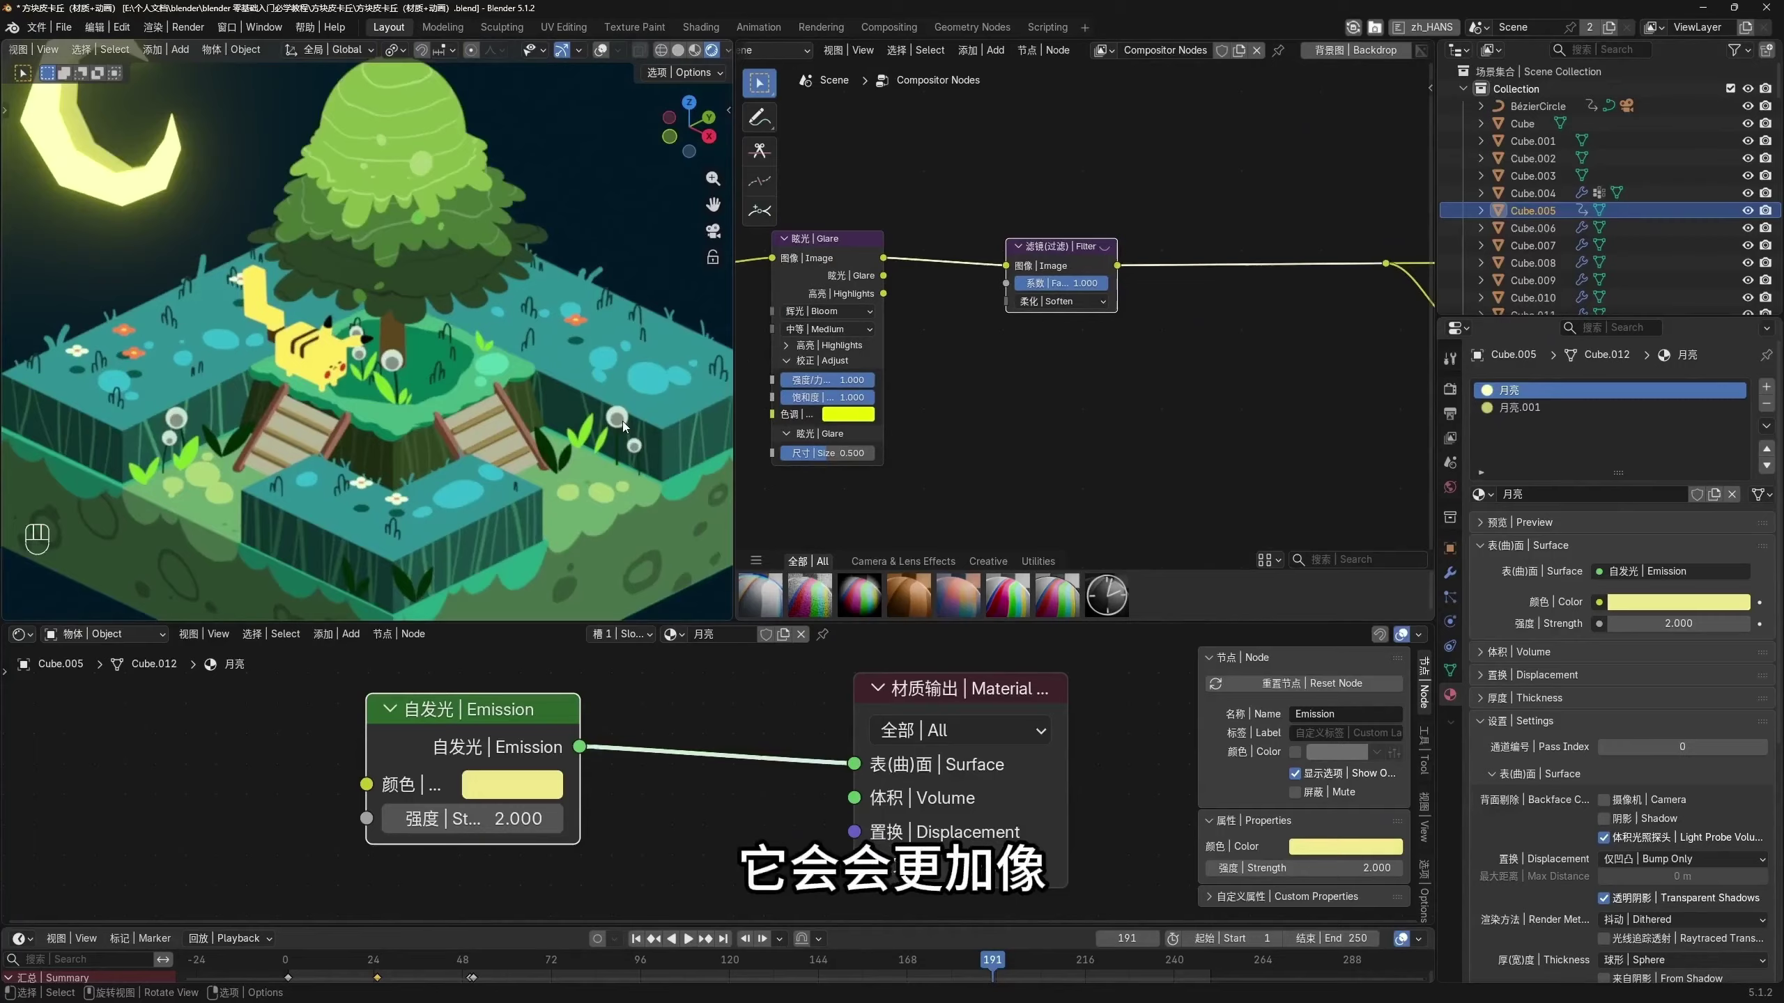
{"action": "scroll", "coordinate": [1159, 341], "scroll_direction": "up", "scroll_amount": 1}
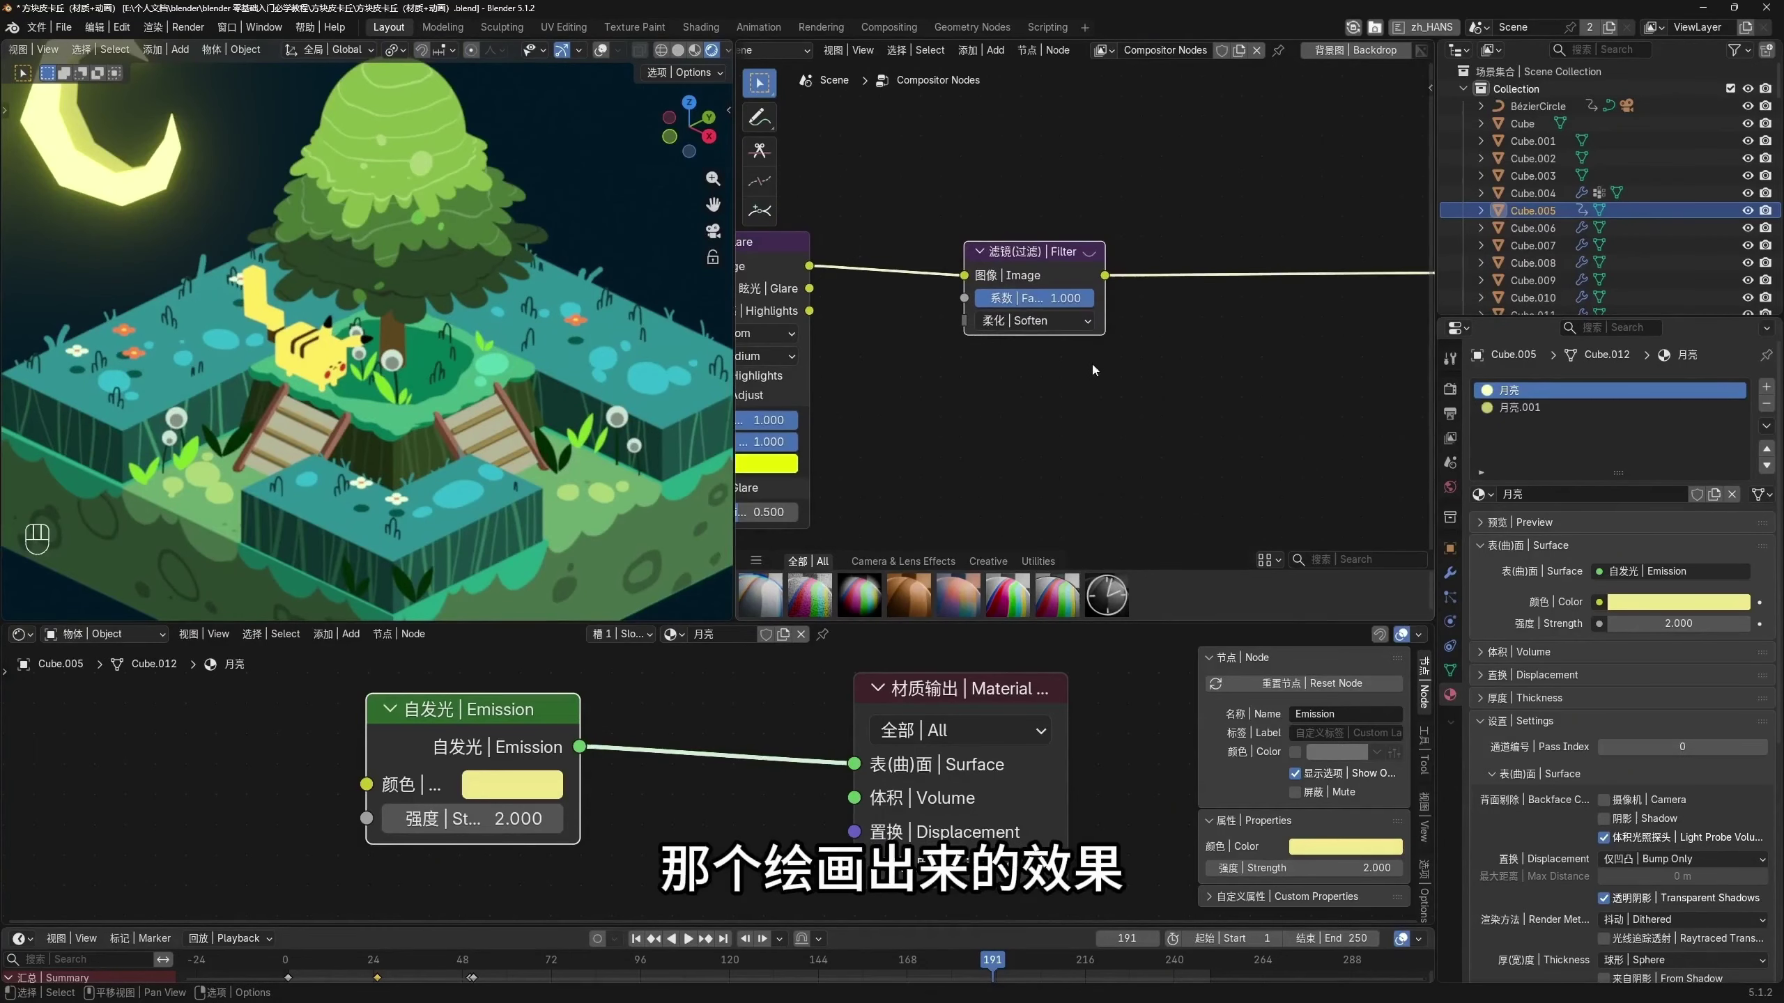
Set the Filter node's type to Diamond Sharpen and shift the node slightly
{"action": "left_click", "coordinate": [1059, 321]}
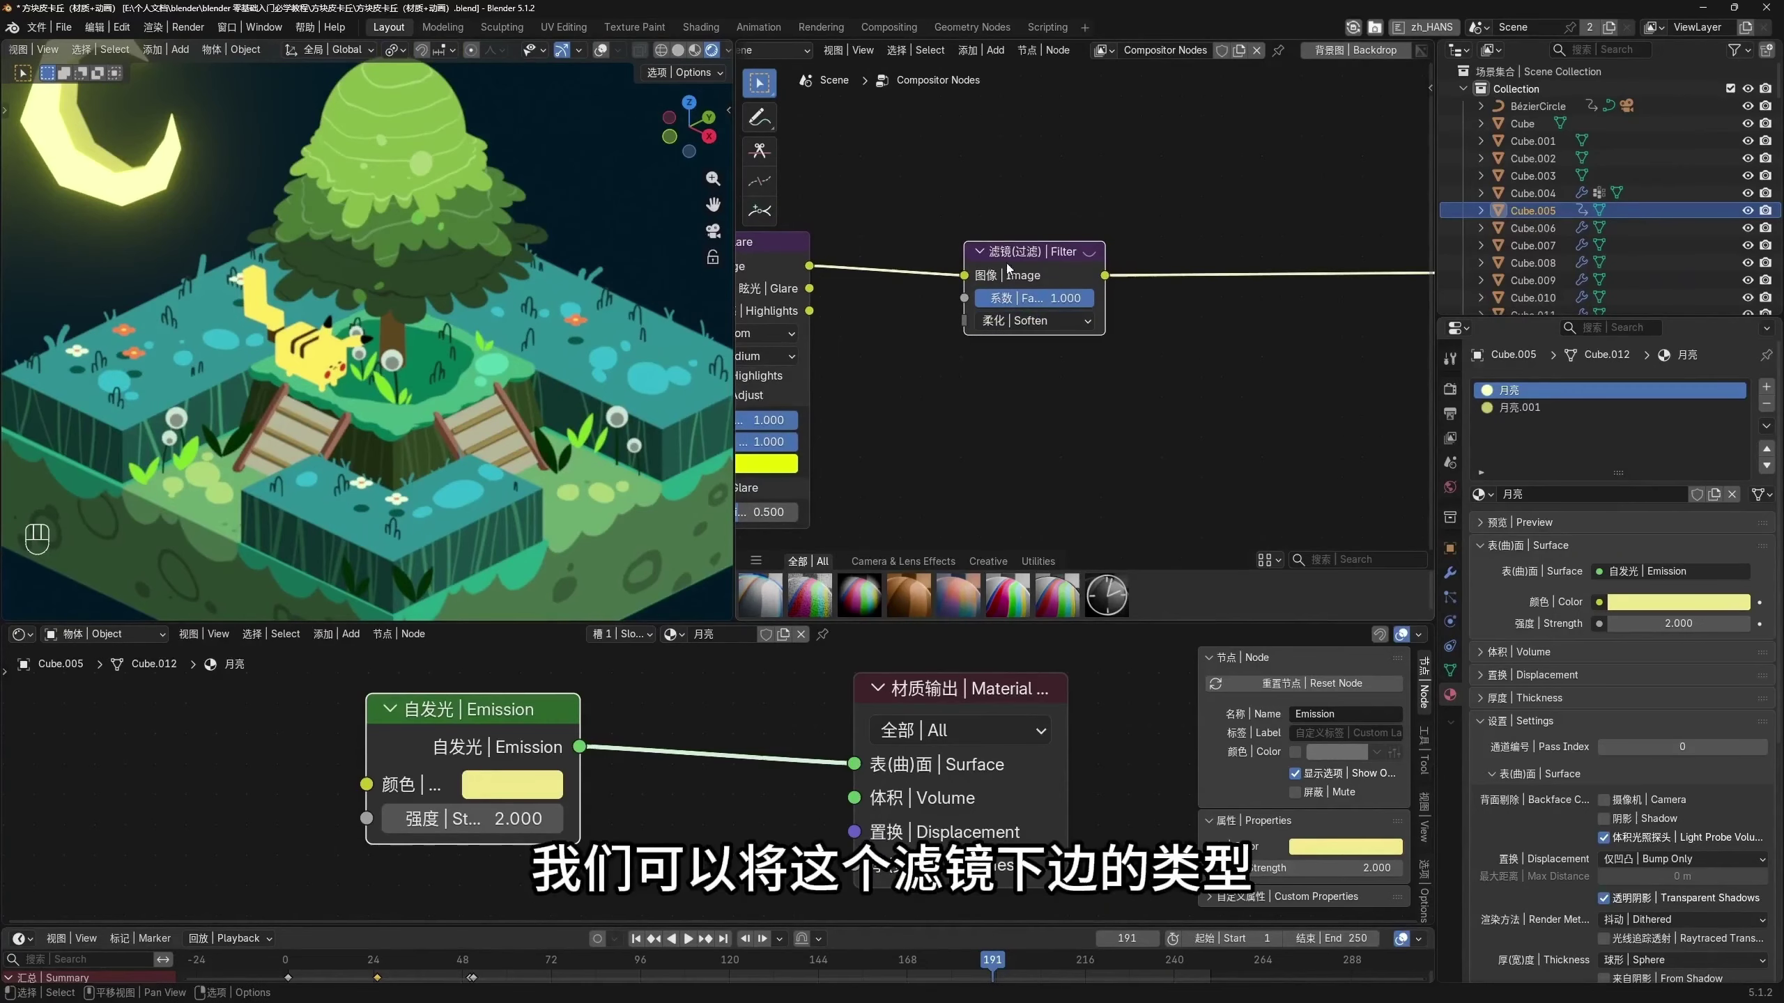
{"action": "left_click", "coordinate": [1059, 321]}
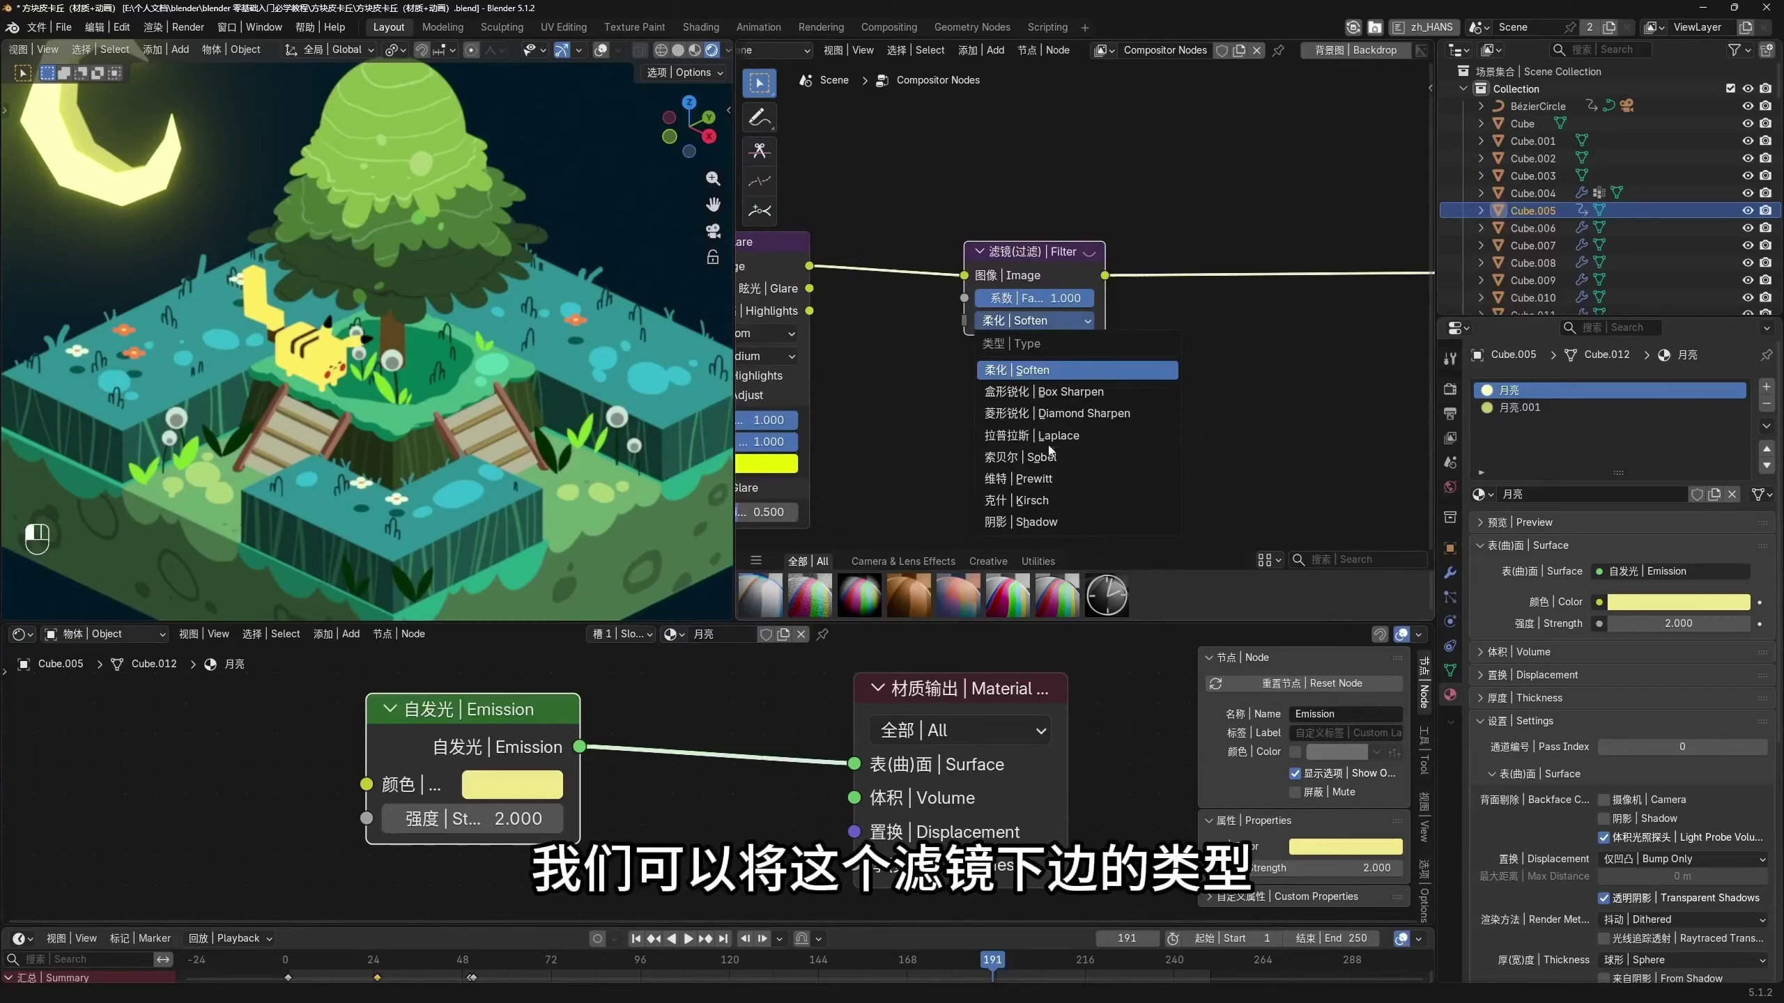
{"action": "left_click", "coordinate": [1046, 415]}
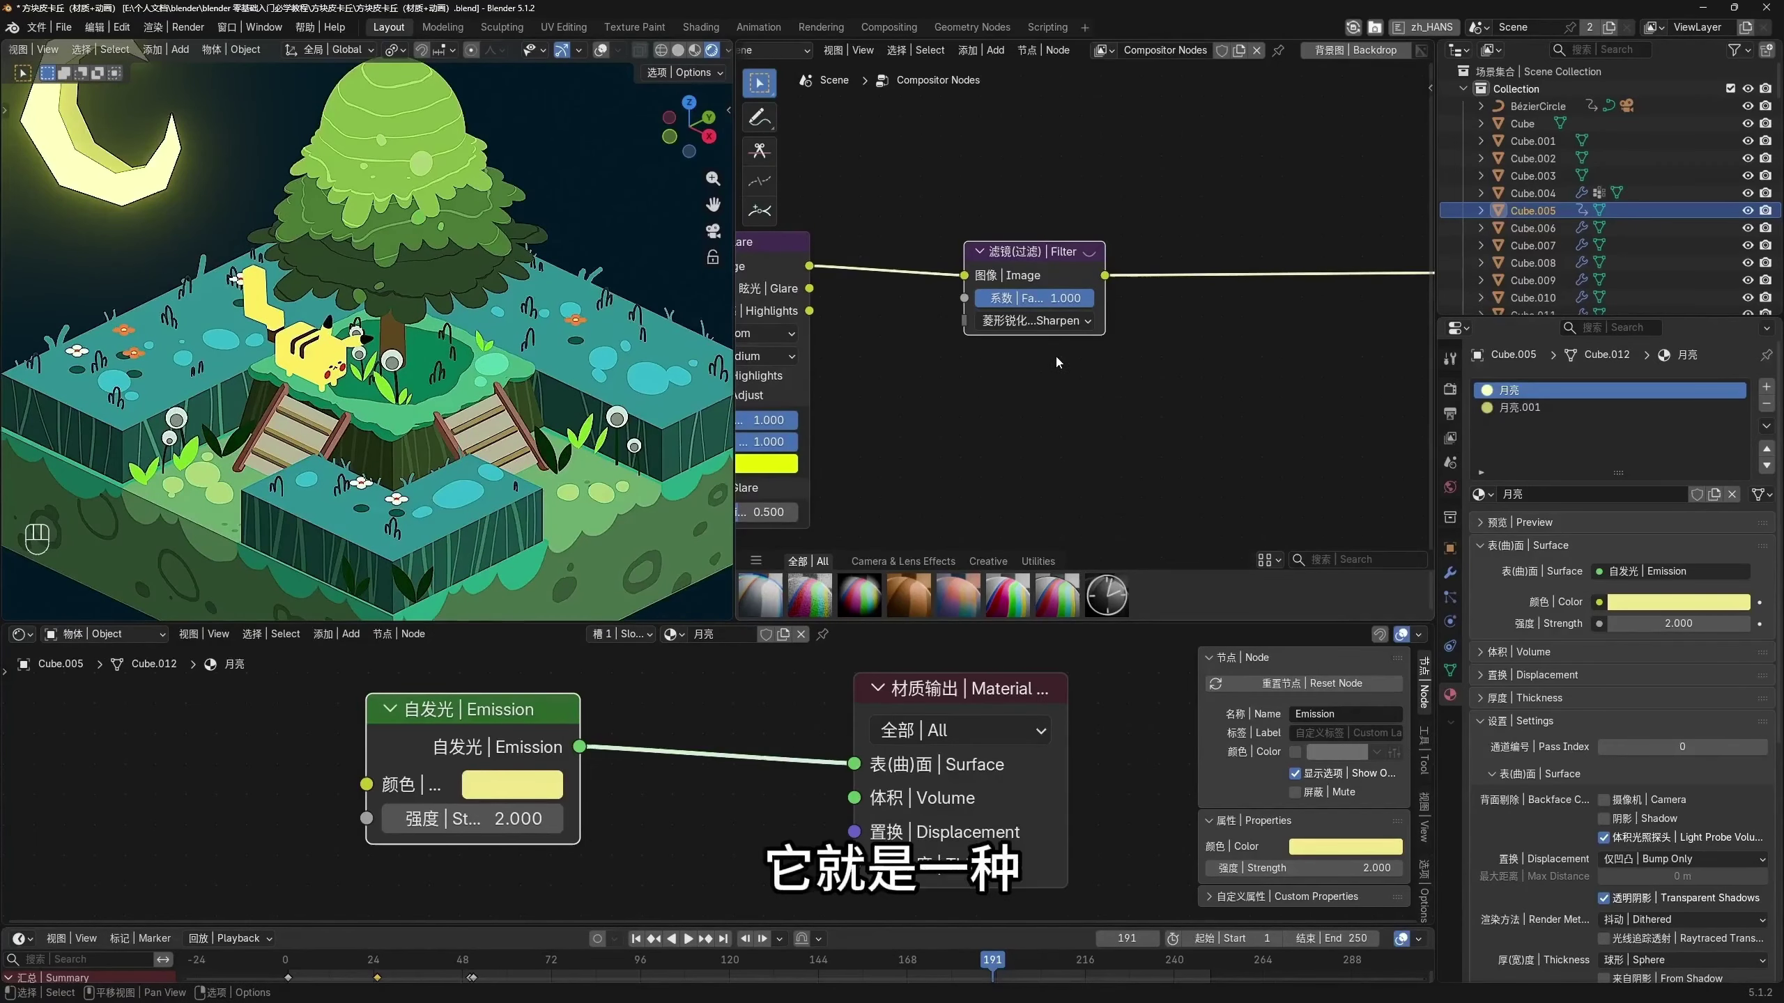
{"action": "left_click_drag", "start_coordinate": [1045, 276], "coordinate": [1058, 269]}
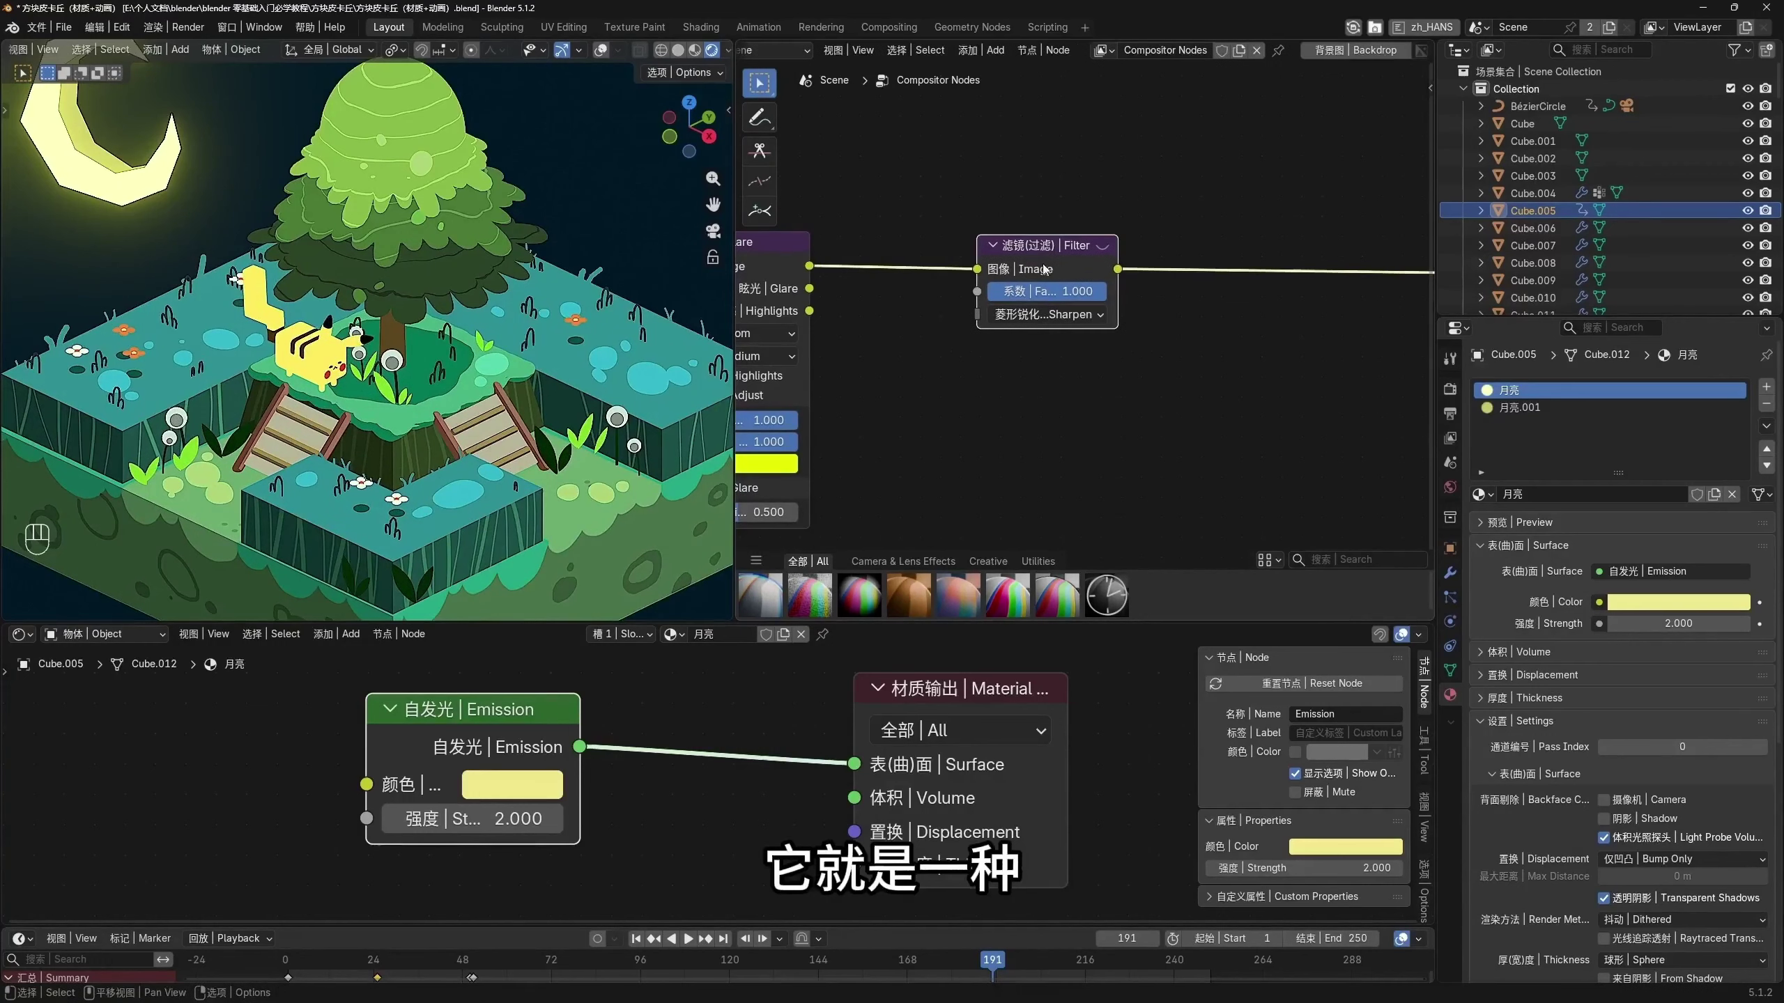
Try Box Sharpen on the Filter node, switch its type to Laplace, and inspect the outline effect on the diorama
{"action": "left_click", "coordinate": [1063, 314]}
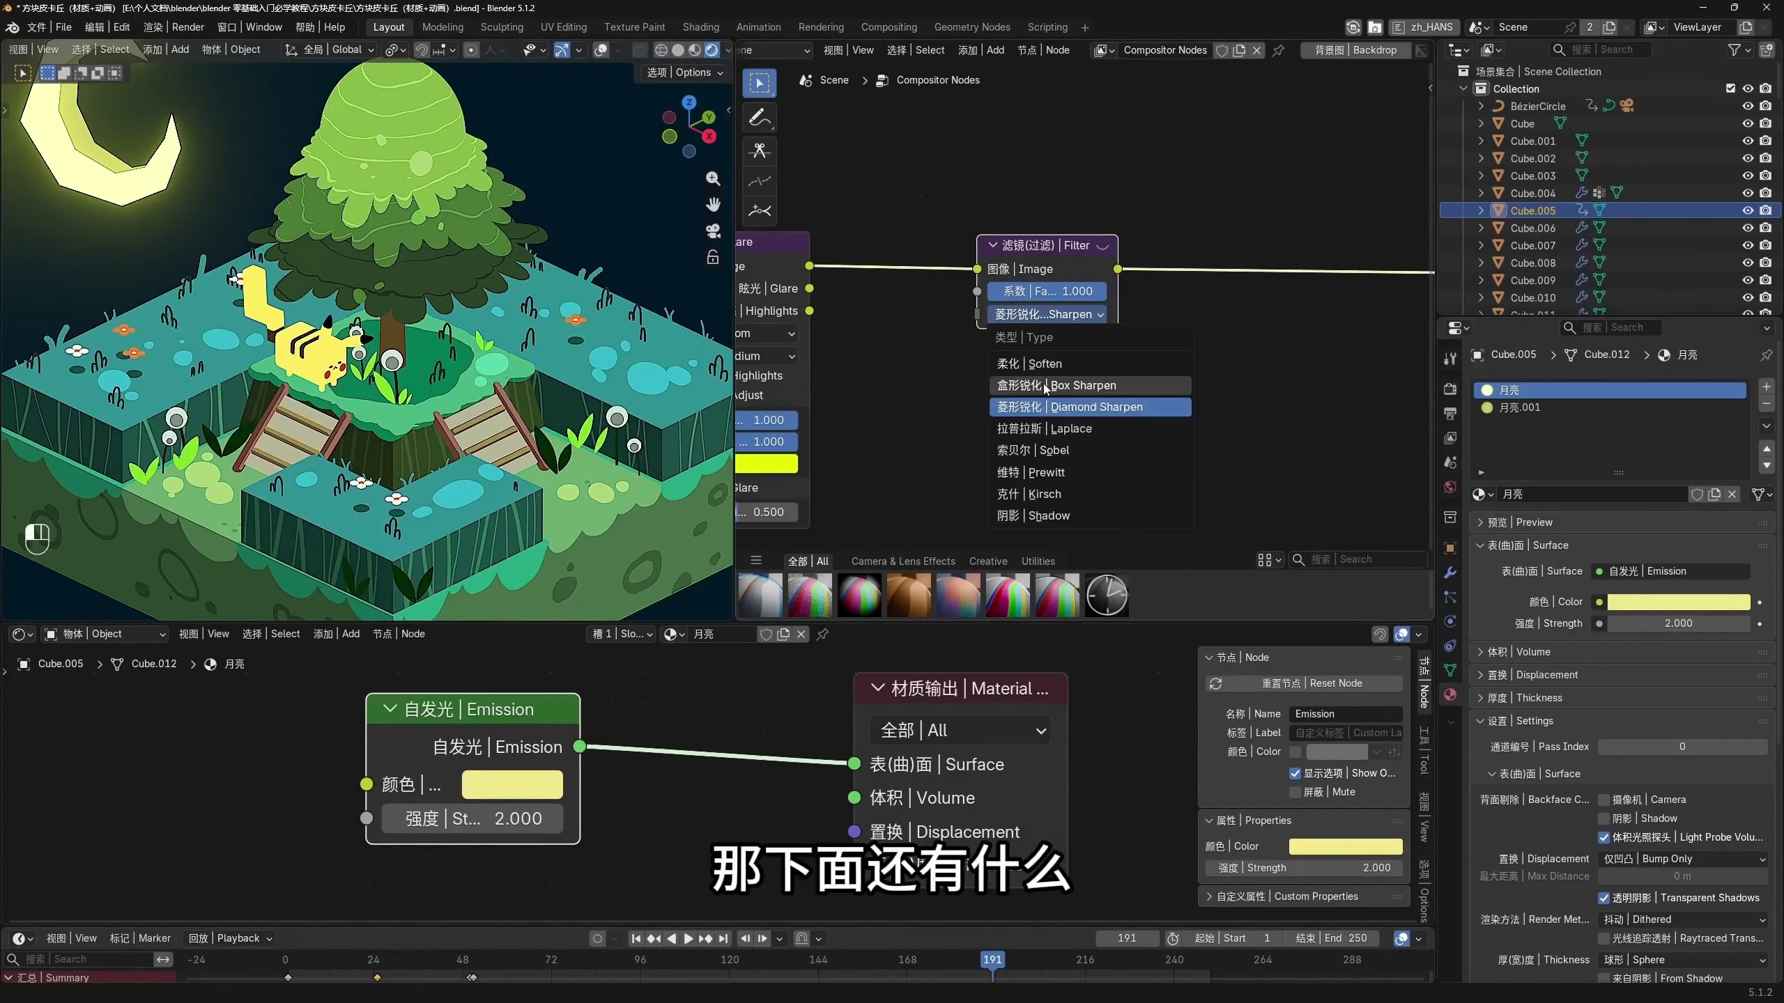
{"action": "left_click", "coordinate": [1046, 386]}
{"action": "left_click", "coordinate": [1062, 314]}
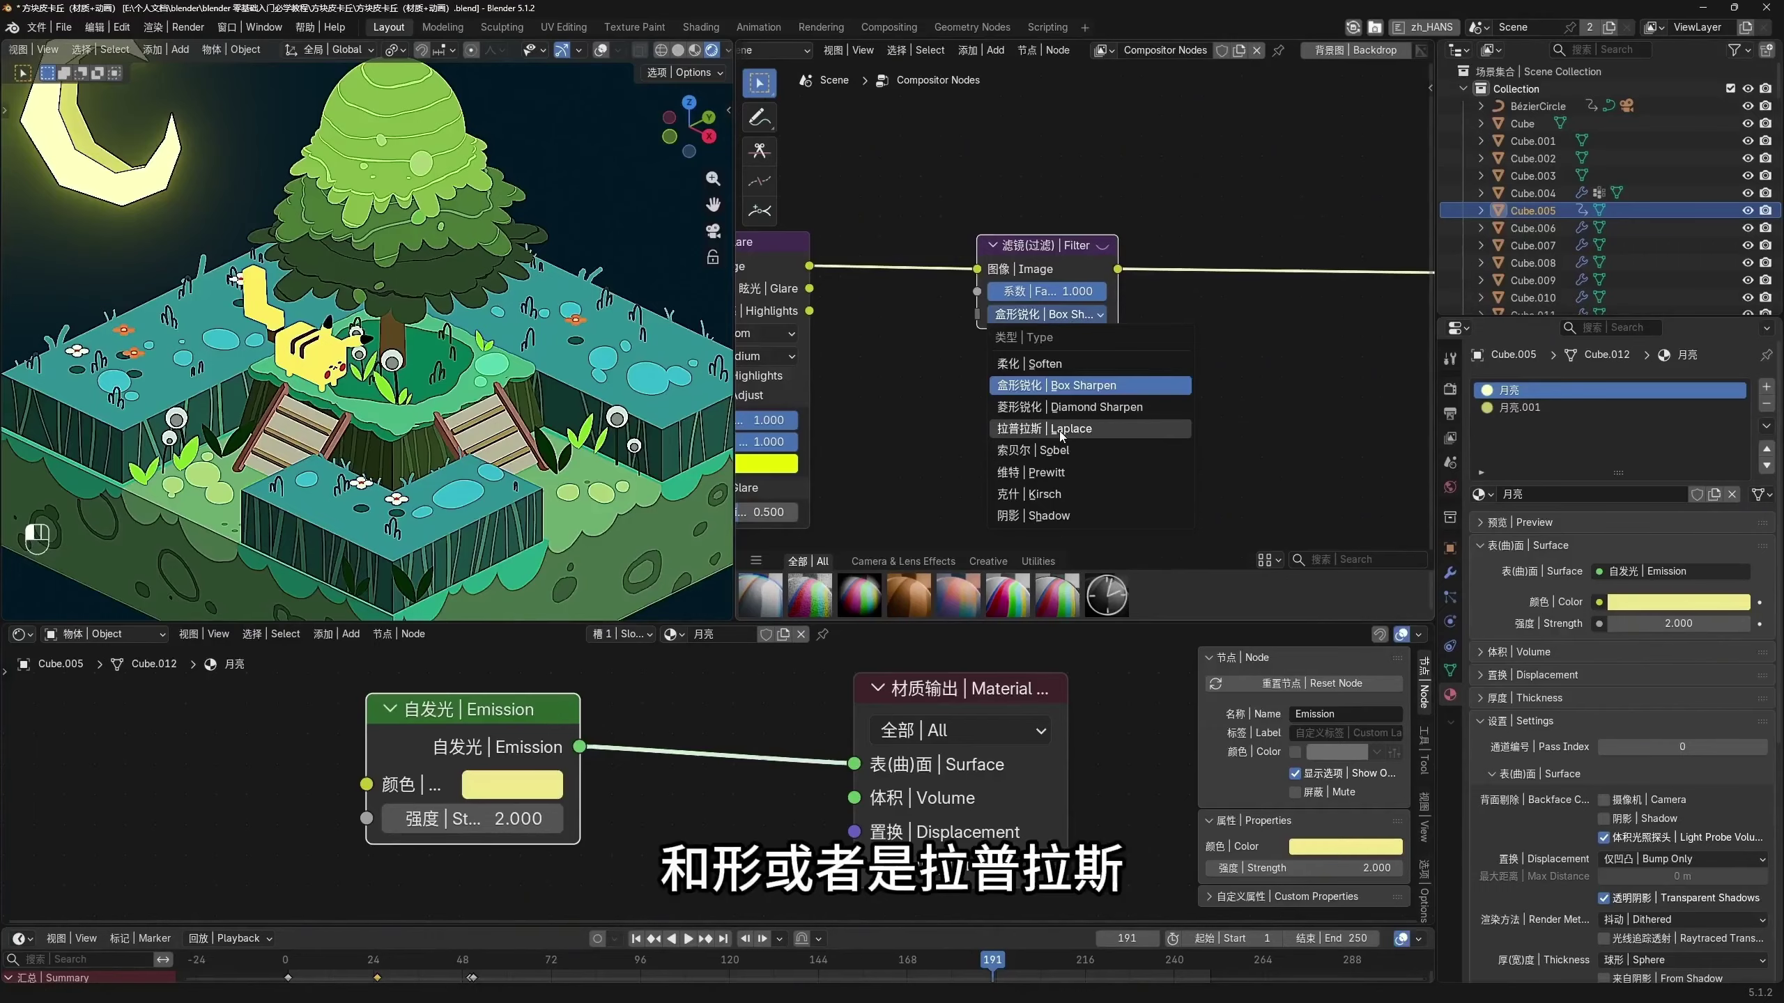
{"action": "left_click", "coordinate": [1059, 431]}
{"action": "scroll", "coordinate": [406, 383], "scroll_direction": "up", "scroll_amount": 3}
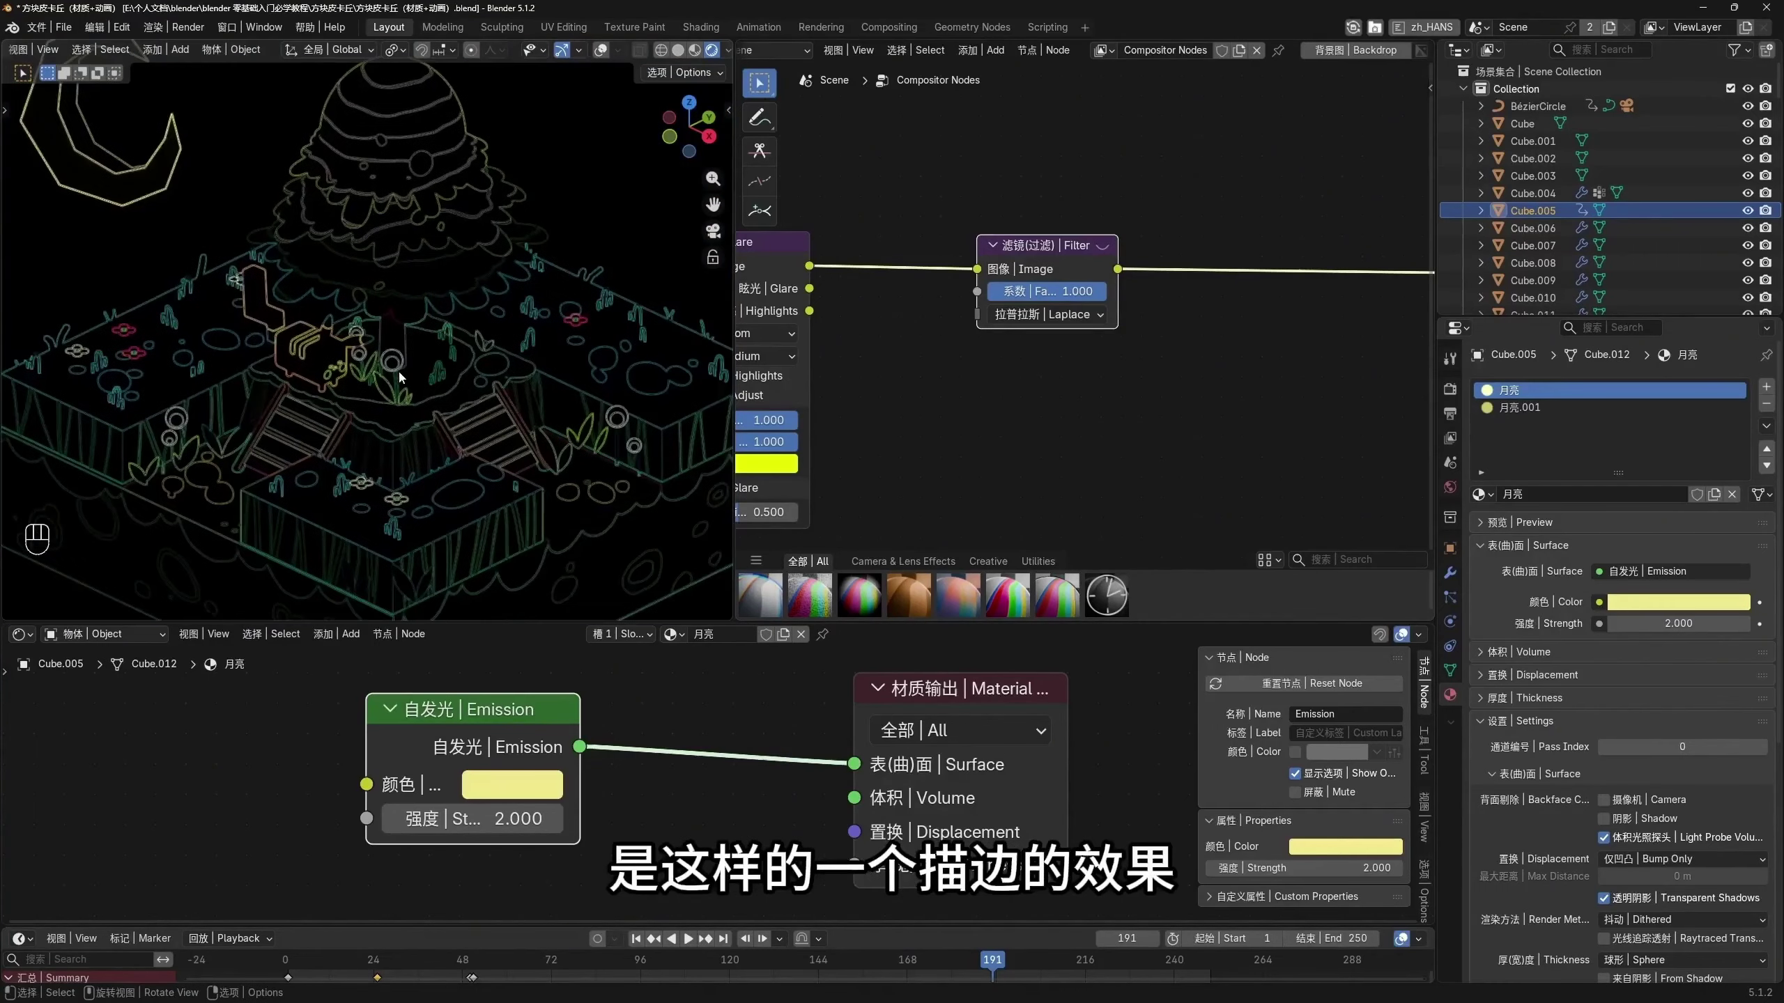
{"action": "scroll", "coordinate": [398, 377], "scroll_direction": "down", "scroll_amount": 2}
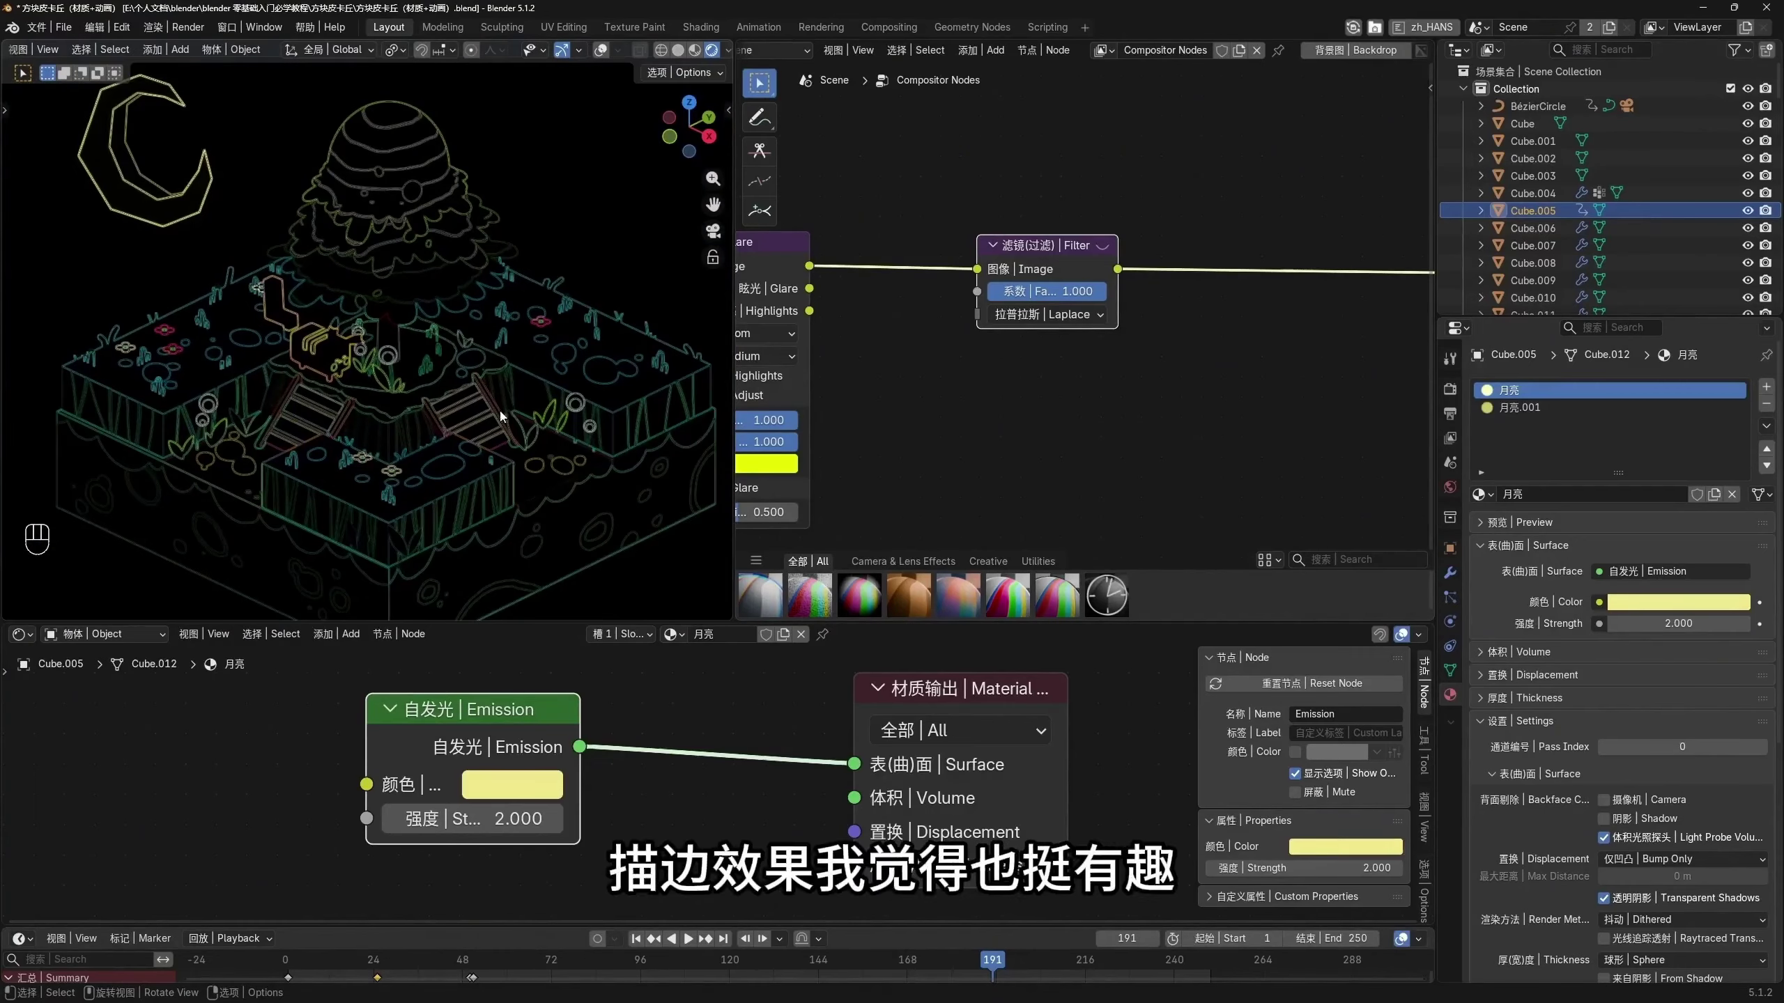
Set the Filter node's type to Diamond Sharpen and its factor to 0.3
{"action": "scroll", "coordinate": [572, 383], "scroll_direction": "down", "scroll_amount": 2}
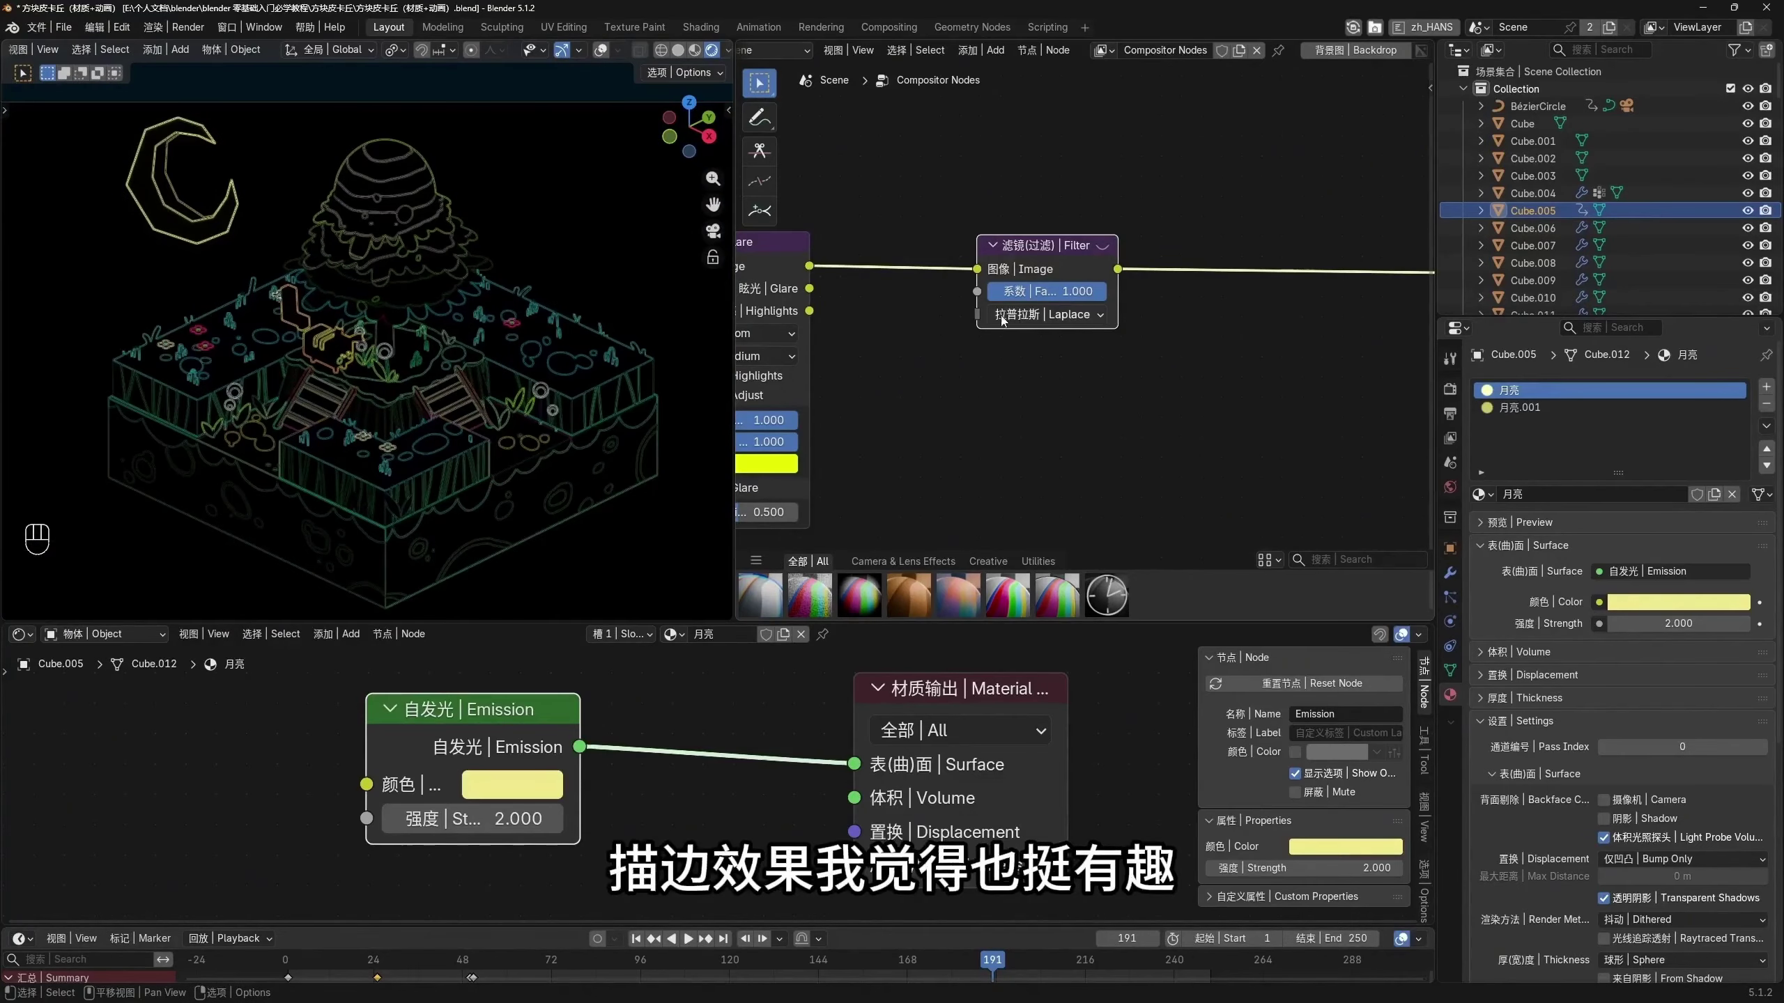
{"action": "left_click", "coordinate": [1063, 315]}
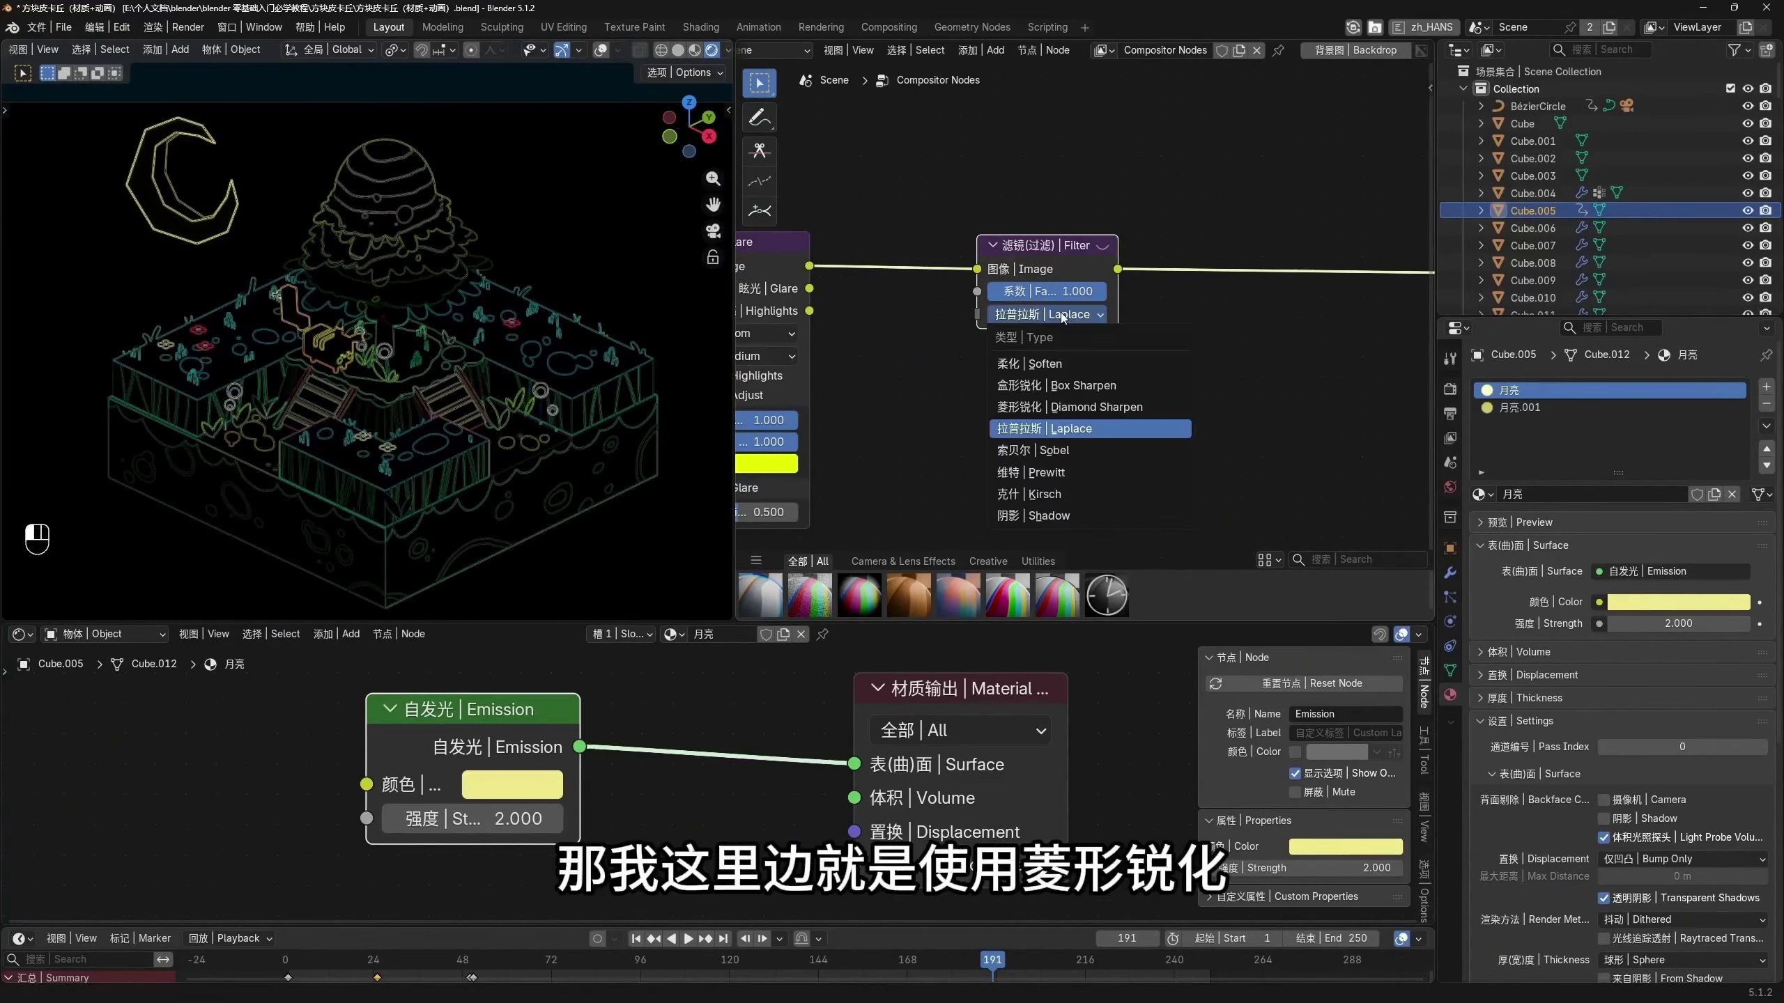
{"action": "left_click", "coordinate": [1057, 407]}
{"action": "scroll", "coordinate": [1060, 302], "scroll_direction": "up", "scroll_amount": 1}
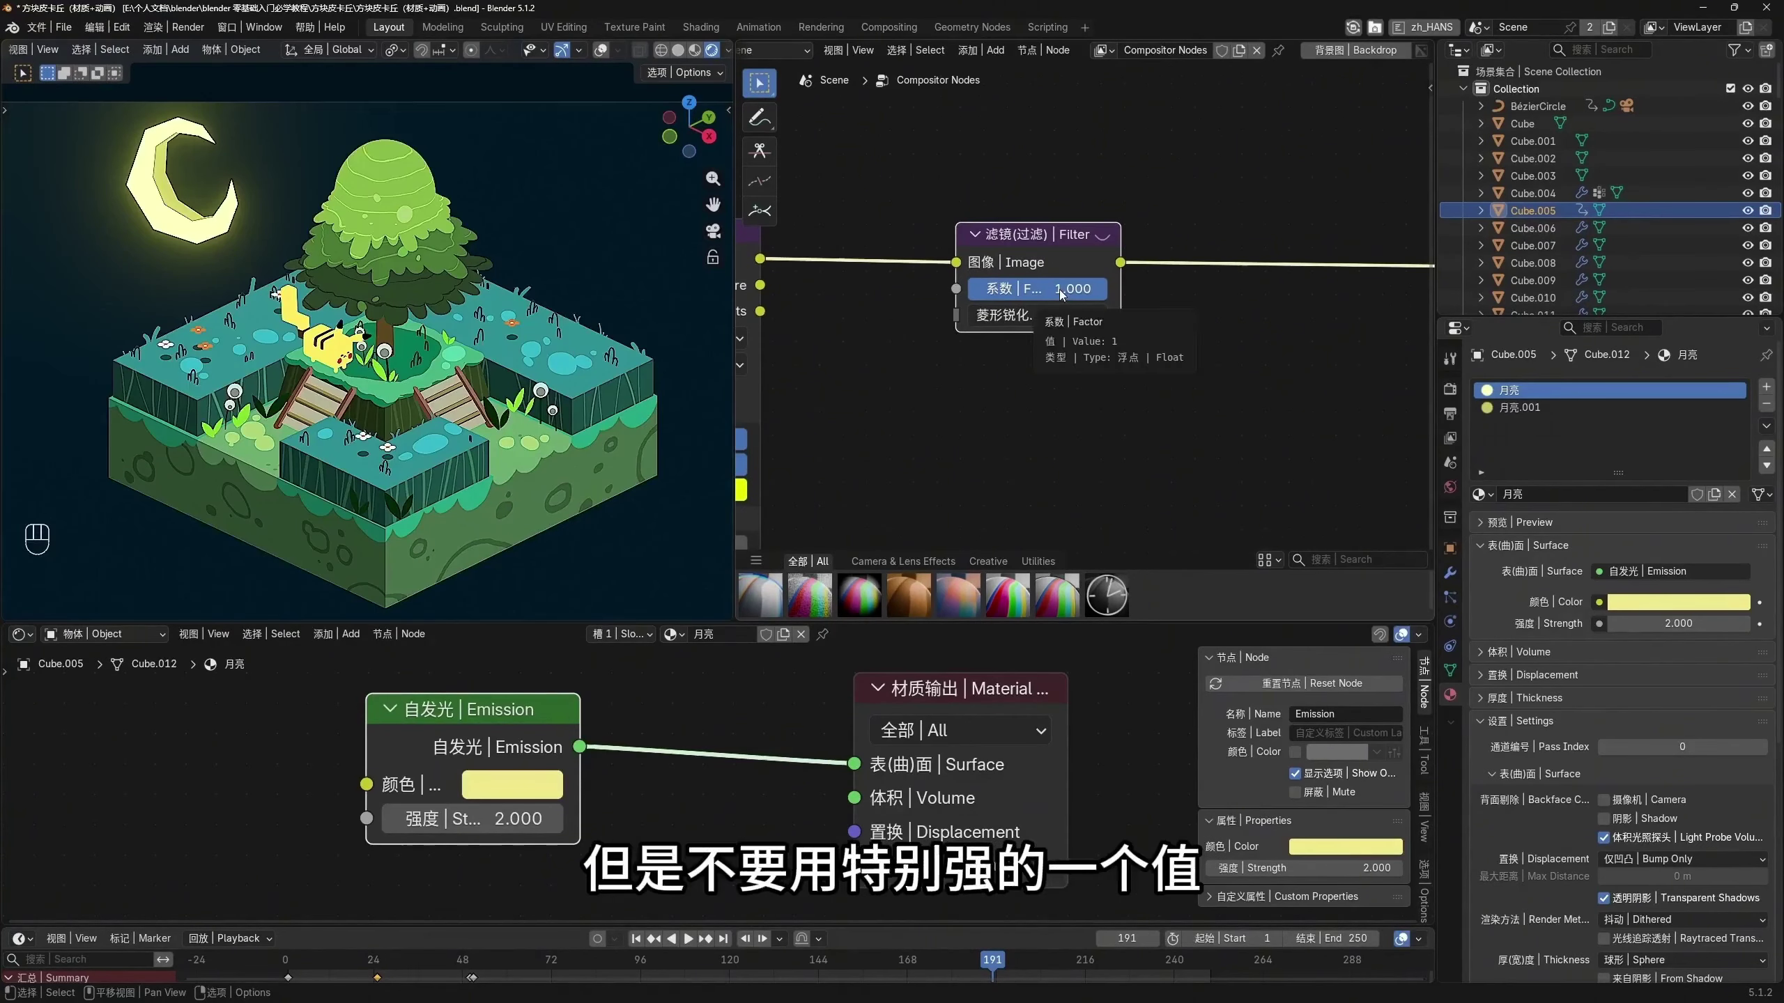
{"action": "scroll", "coordinate": [1061, 296], "scroll_direction": "up", "scroll_amount": 1}
{"action": "left_click", "coordinate": [1047, 286]}
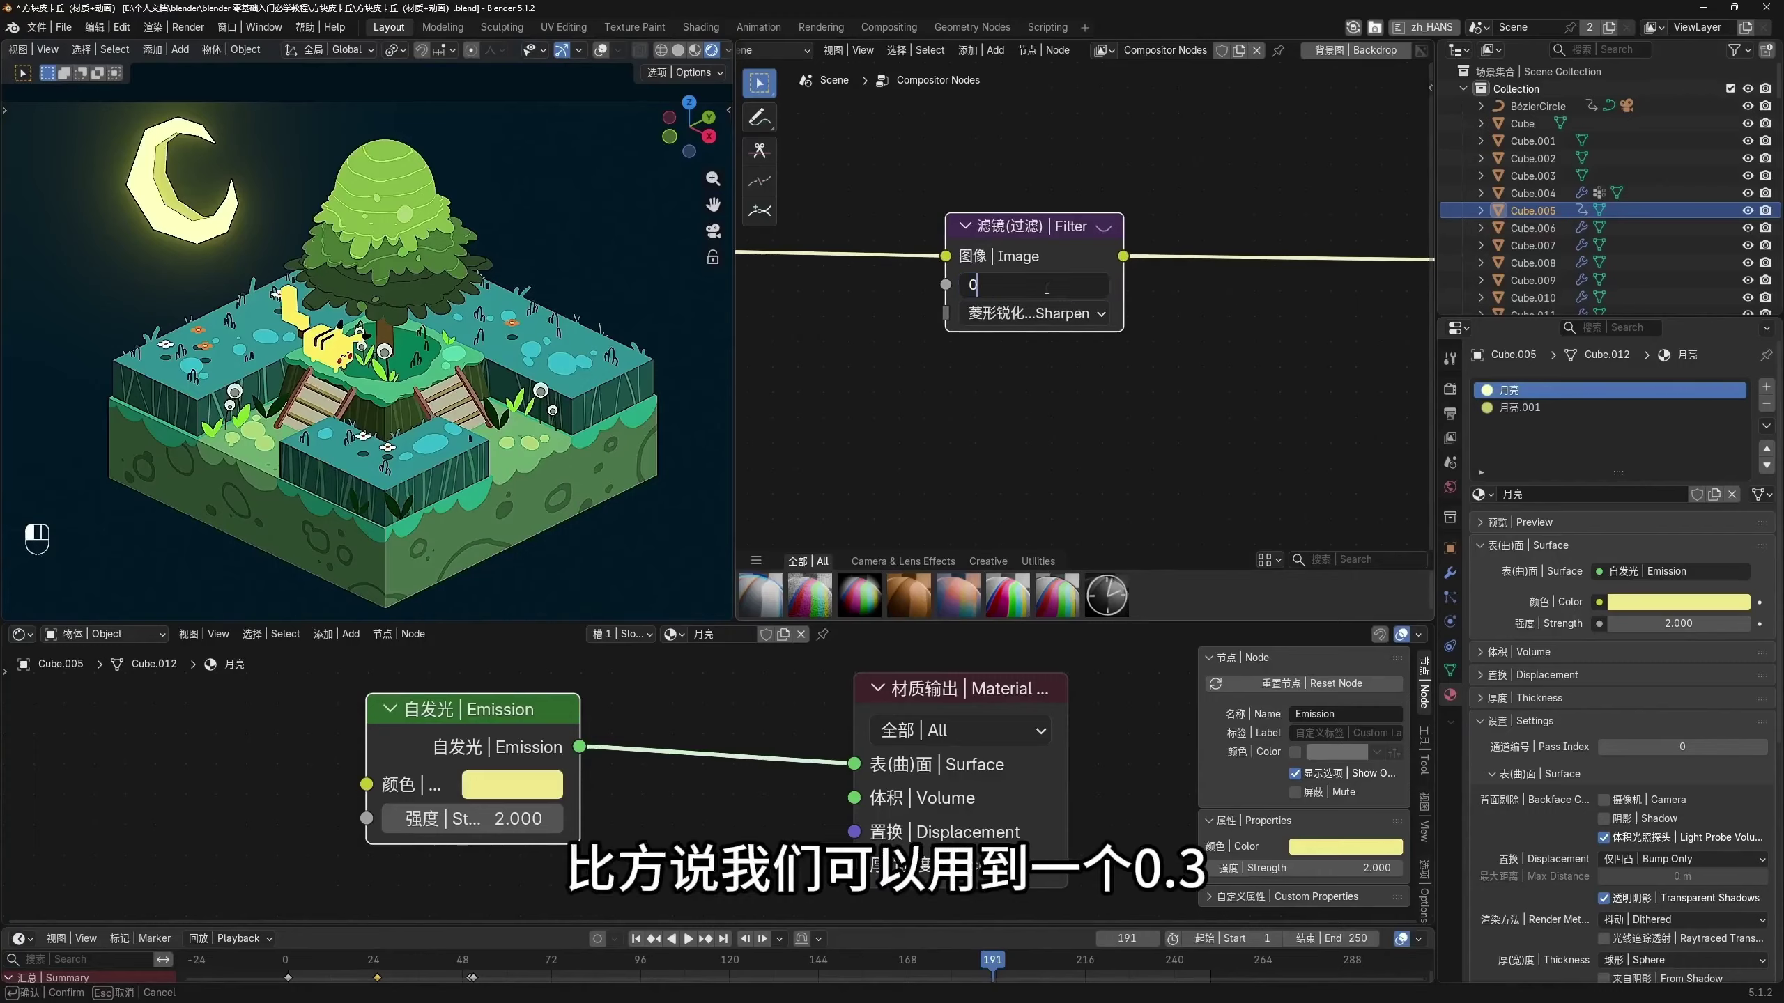
{"action": "key", "text": "Return"}
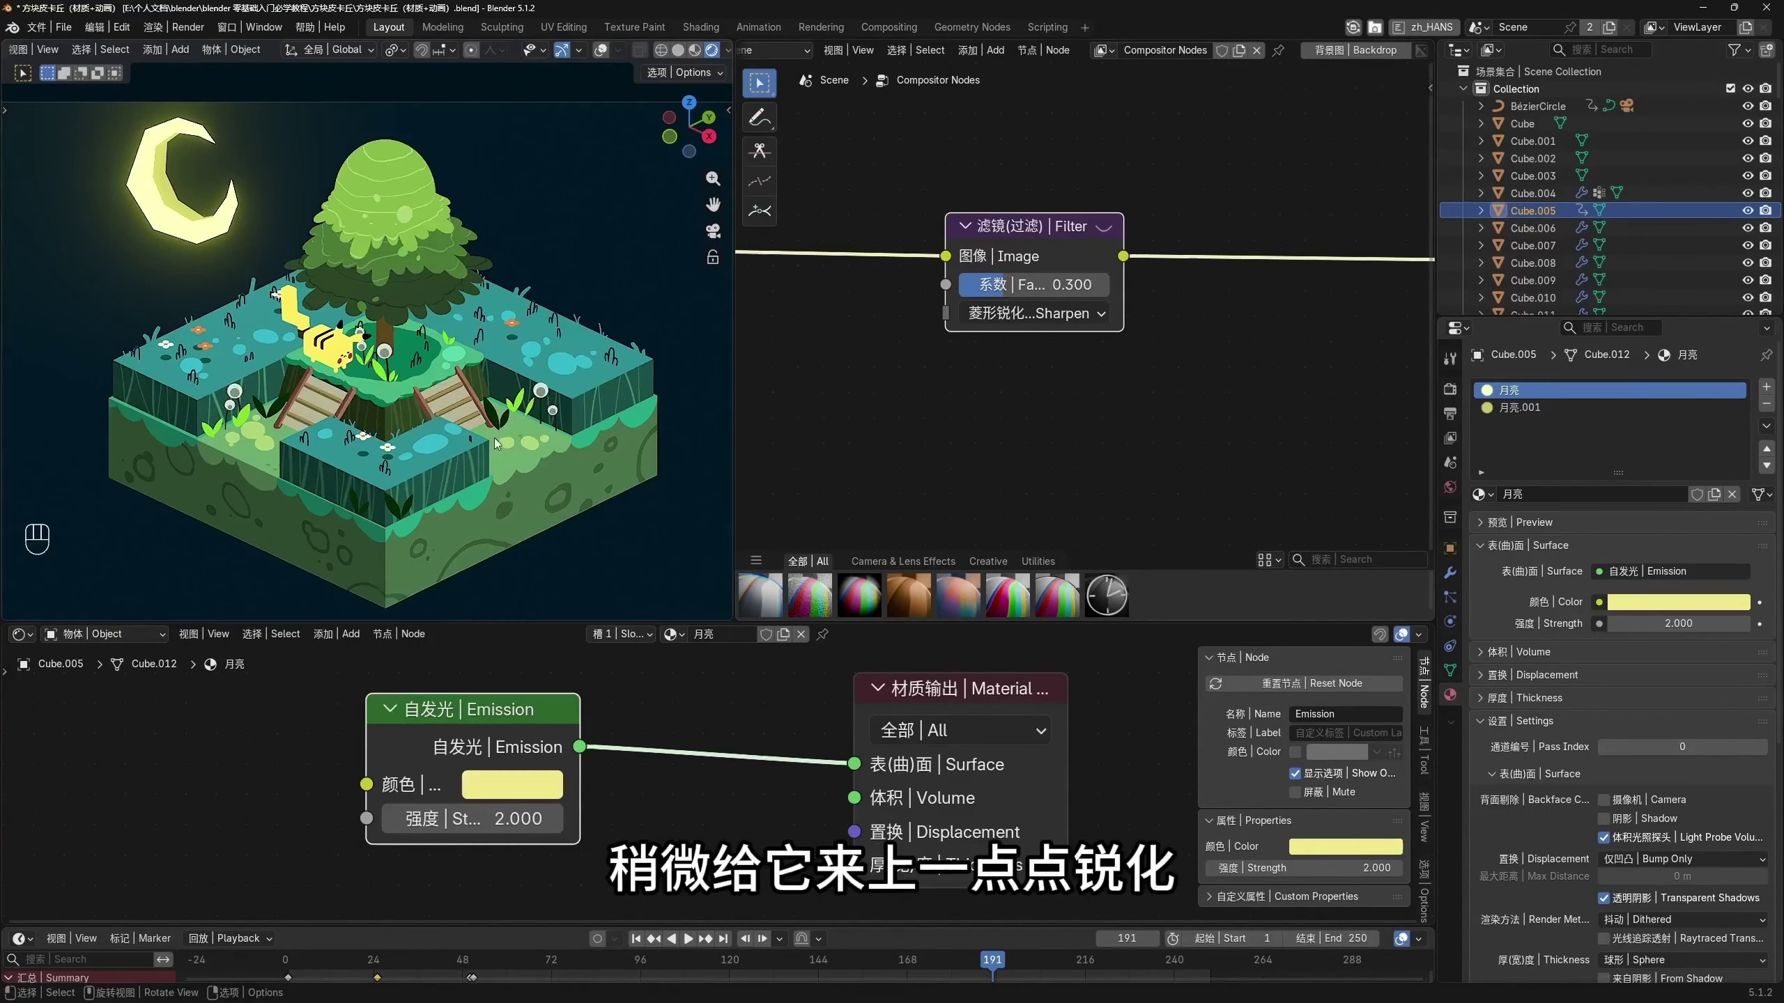
Compare the diorama with and without sharpening by repeatedly muting and unmuting the Filter node, inspecting the render up close and in full
{"action": "scroll", "coordinate": [702, 309], "scroll_direction": "up", "scroll_amount": 3}
{"action": "middle_click_drag", "start_coordinate": [769, 299], "coordinate": [760, 313]}
{"action": "scroll", "coordinate": [702, 309], "scroll_direction": "down", "scroll_amount": 3}
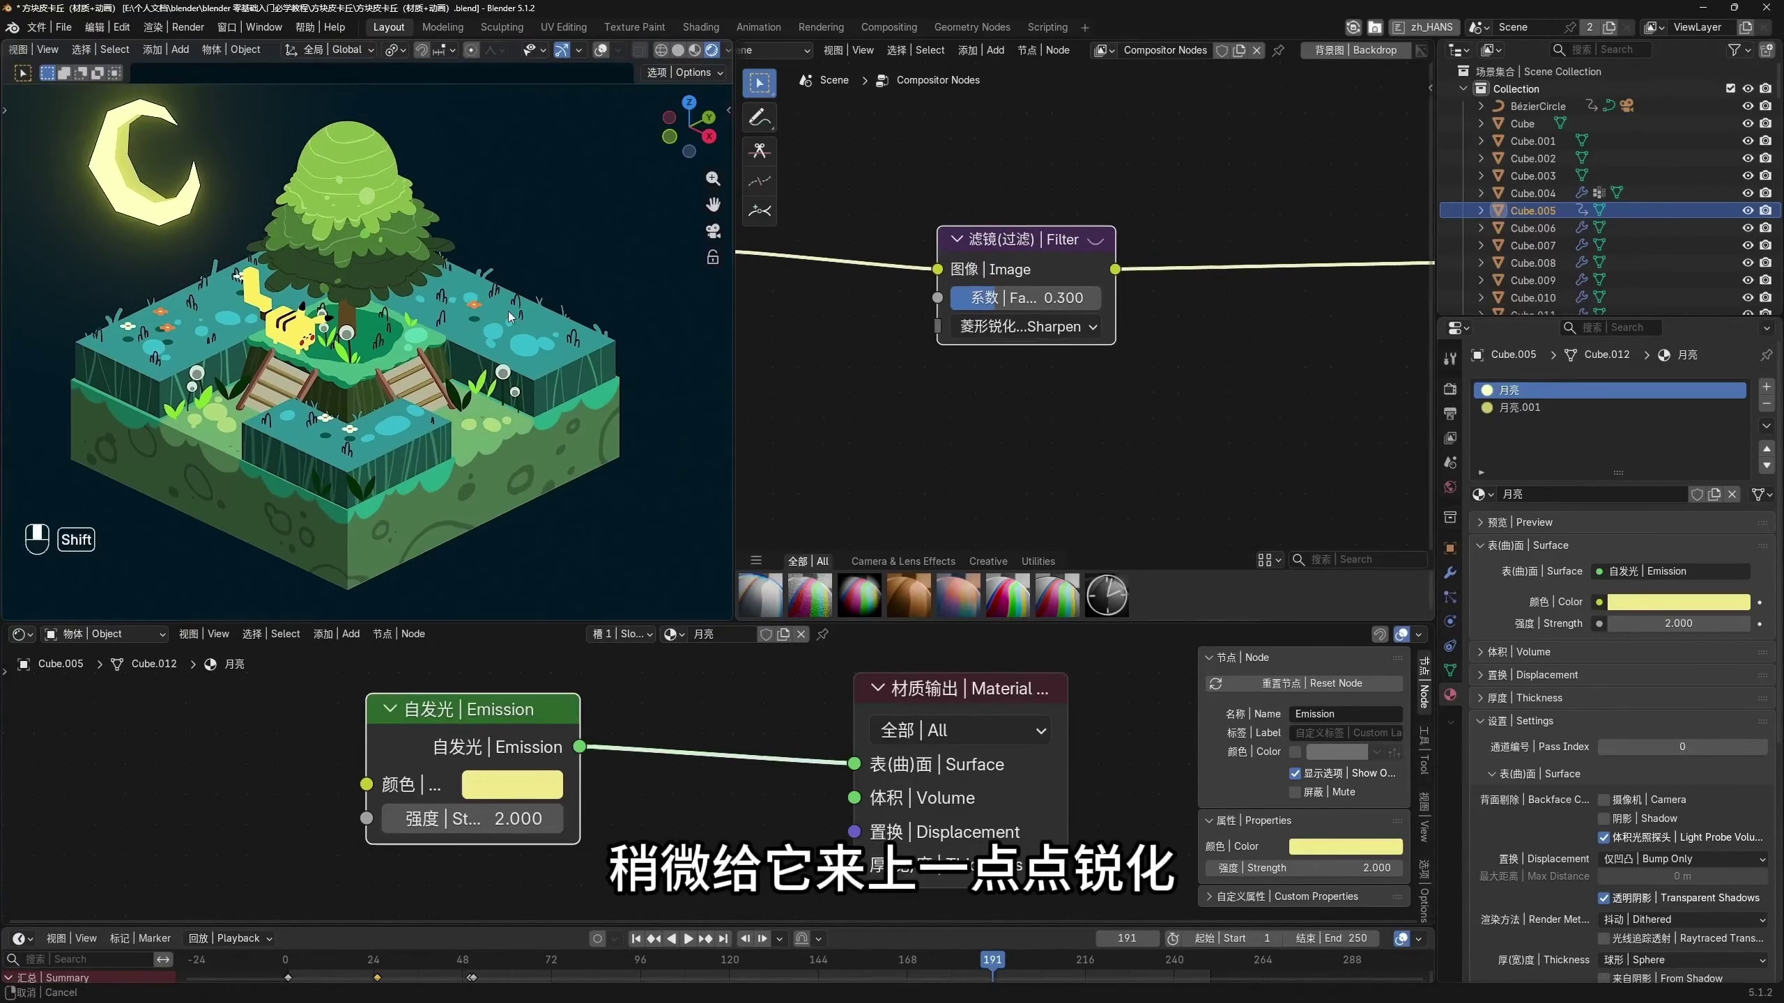
{"action": "left_click", "coordinate": [1016, 267]}
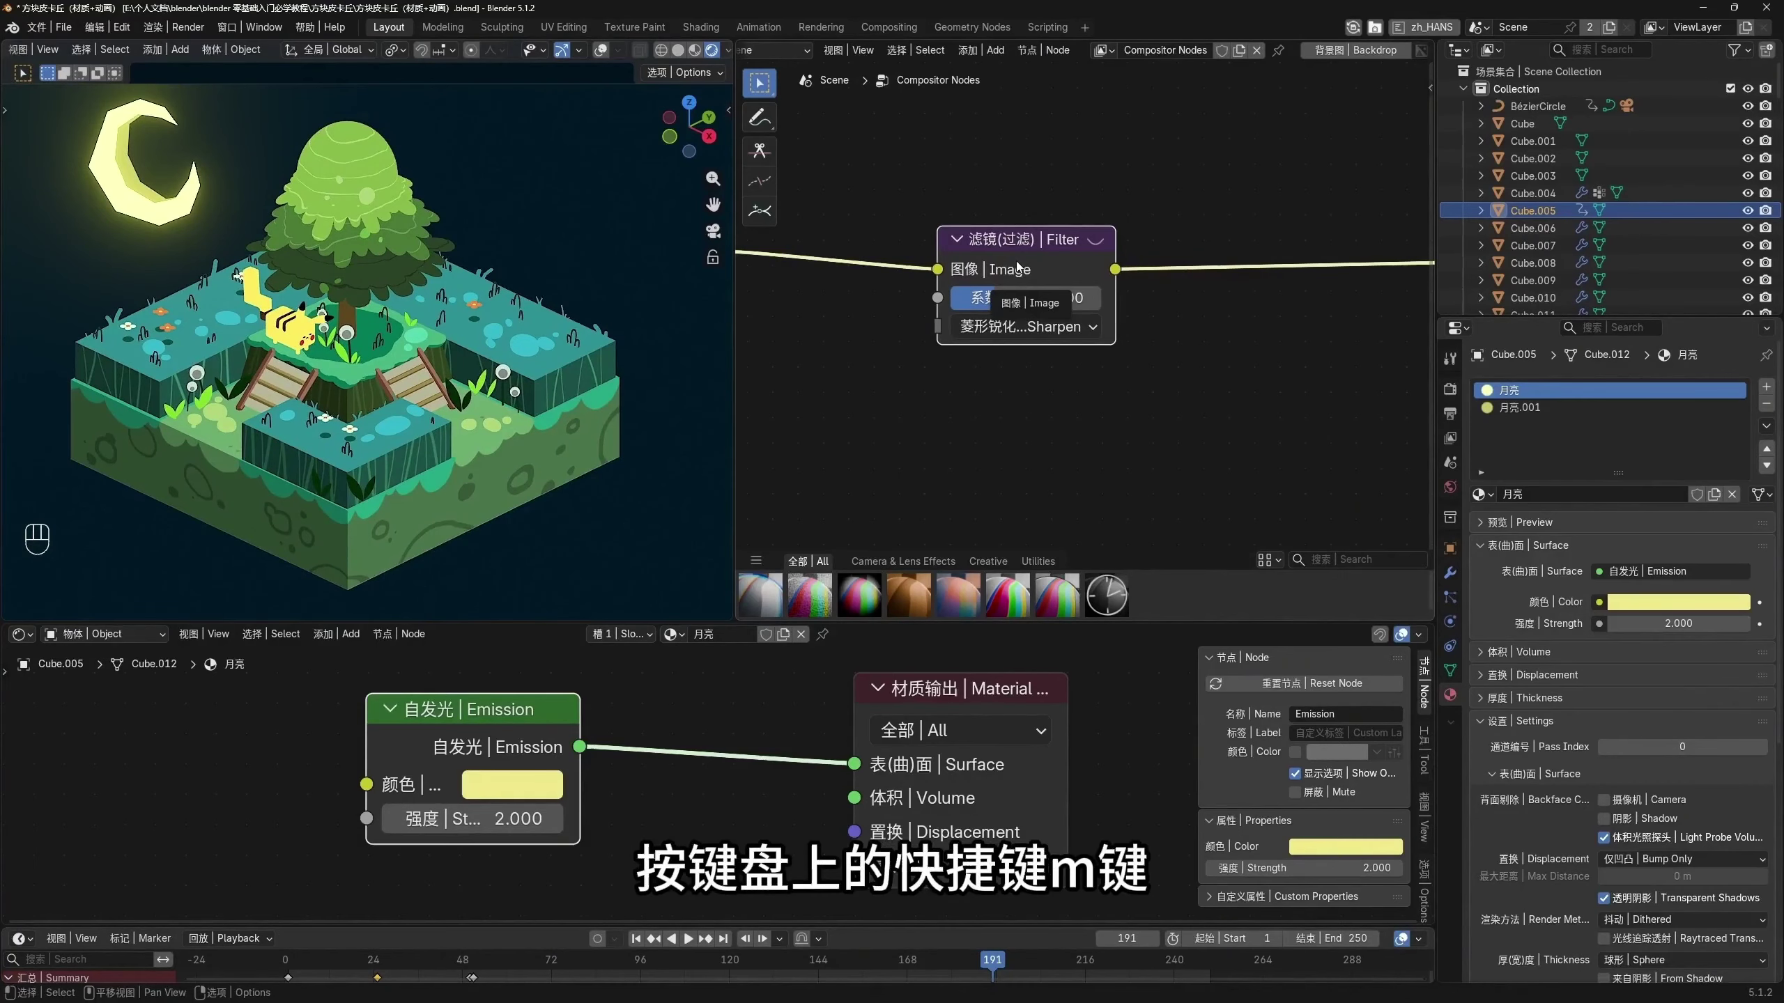
{"action": "key", "text": "m"}
{"action": "key", "text": "m"}
{"action": "key", "text": "m"}
{"action": "scroll", "coordinate": [446, 359], "scroll_direction": "up", "scroll_amount": 4}
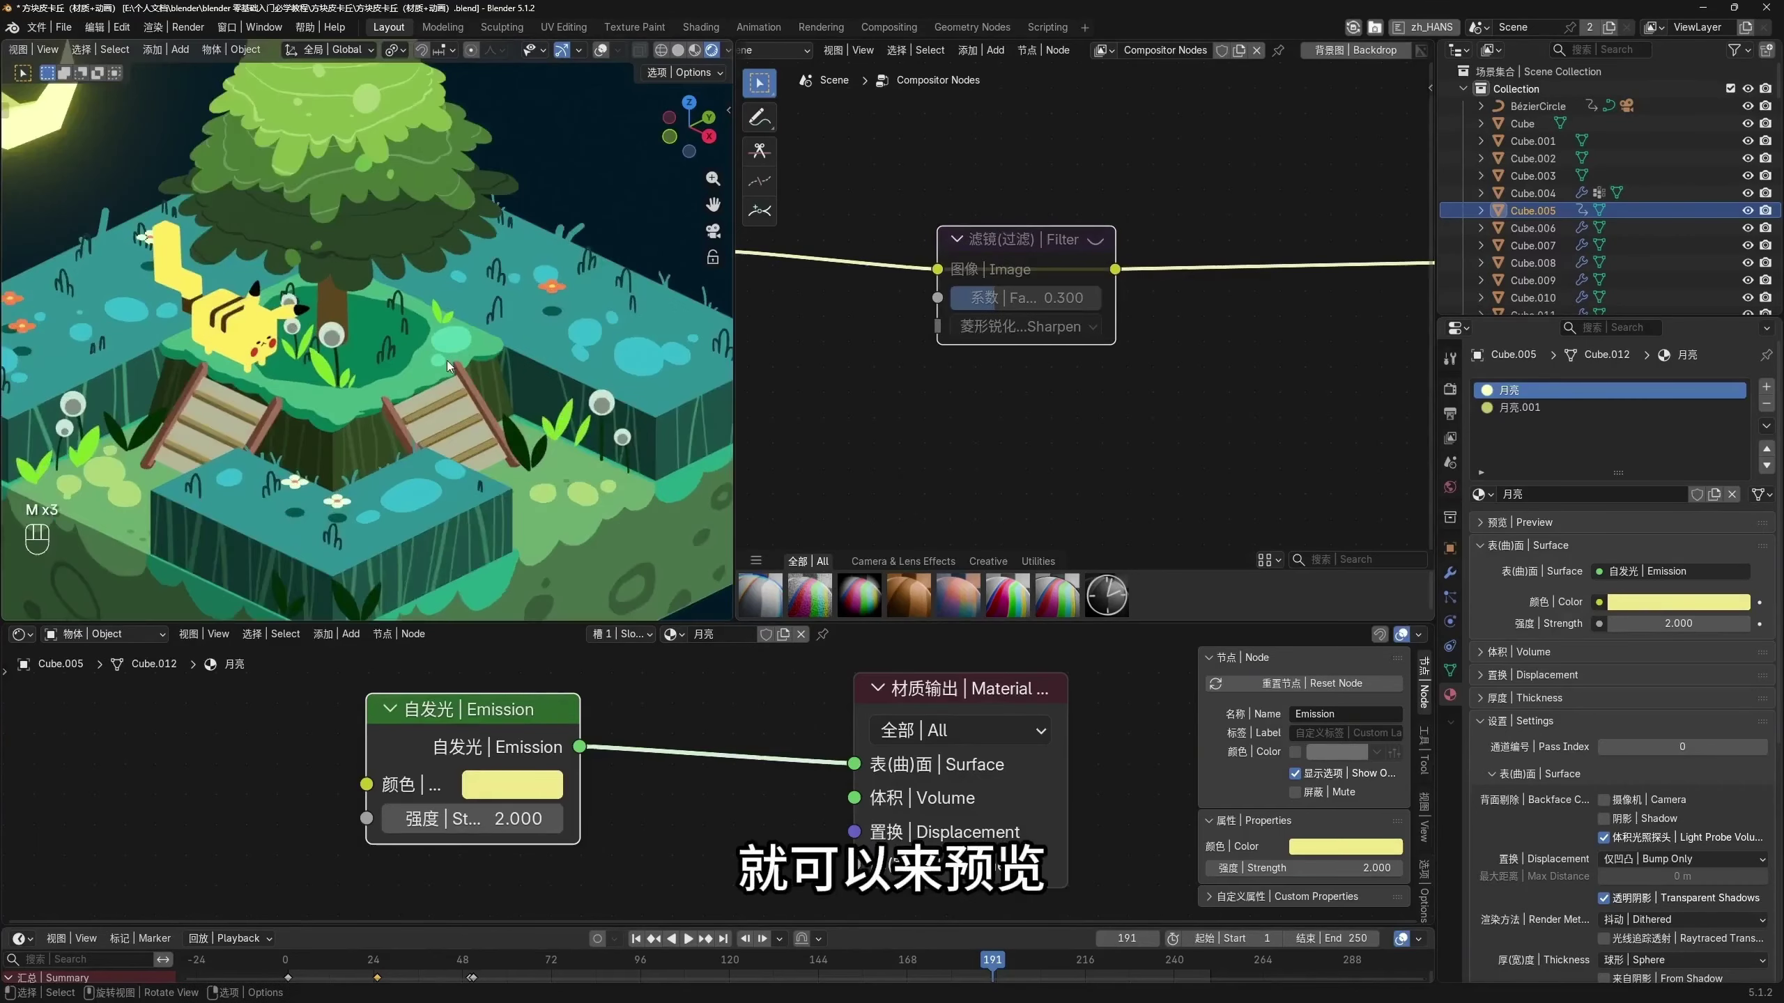
{"action": "key", "text": "m"}
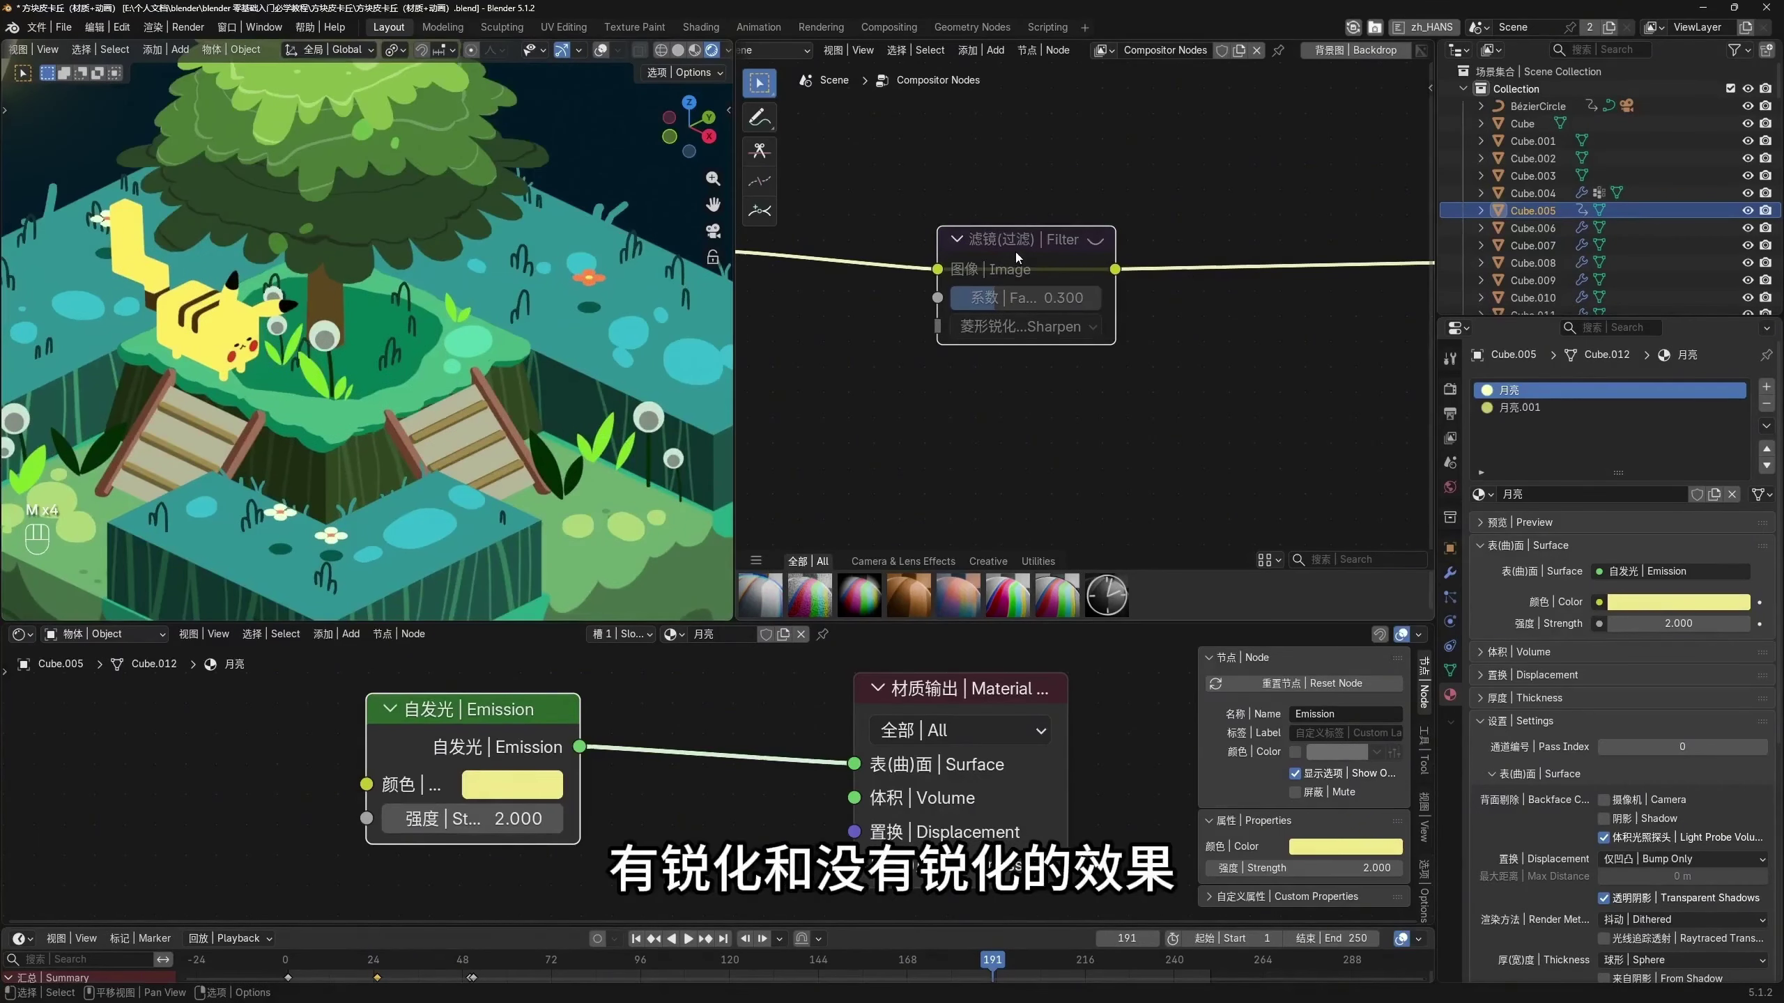
{"action": "key", "text": "m"}
{"action": "key", "text": "m"}
{"action": "key", "text": "m"}
{"action": "key", "text": "m"}
{"action": "key", "text": "m"}
{"action": "key", "text": "m"}
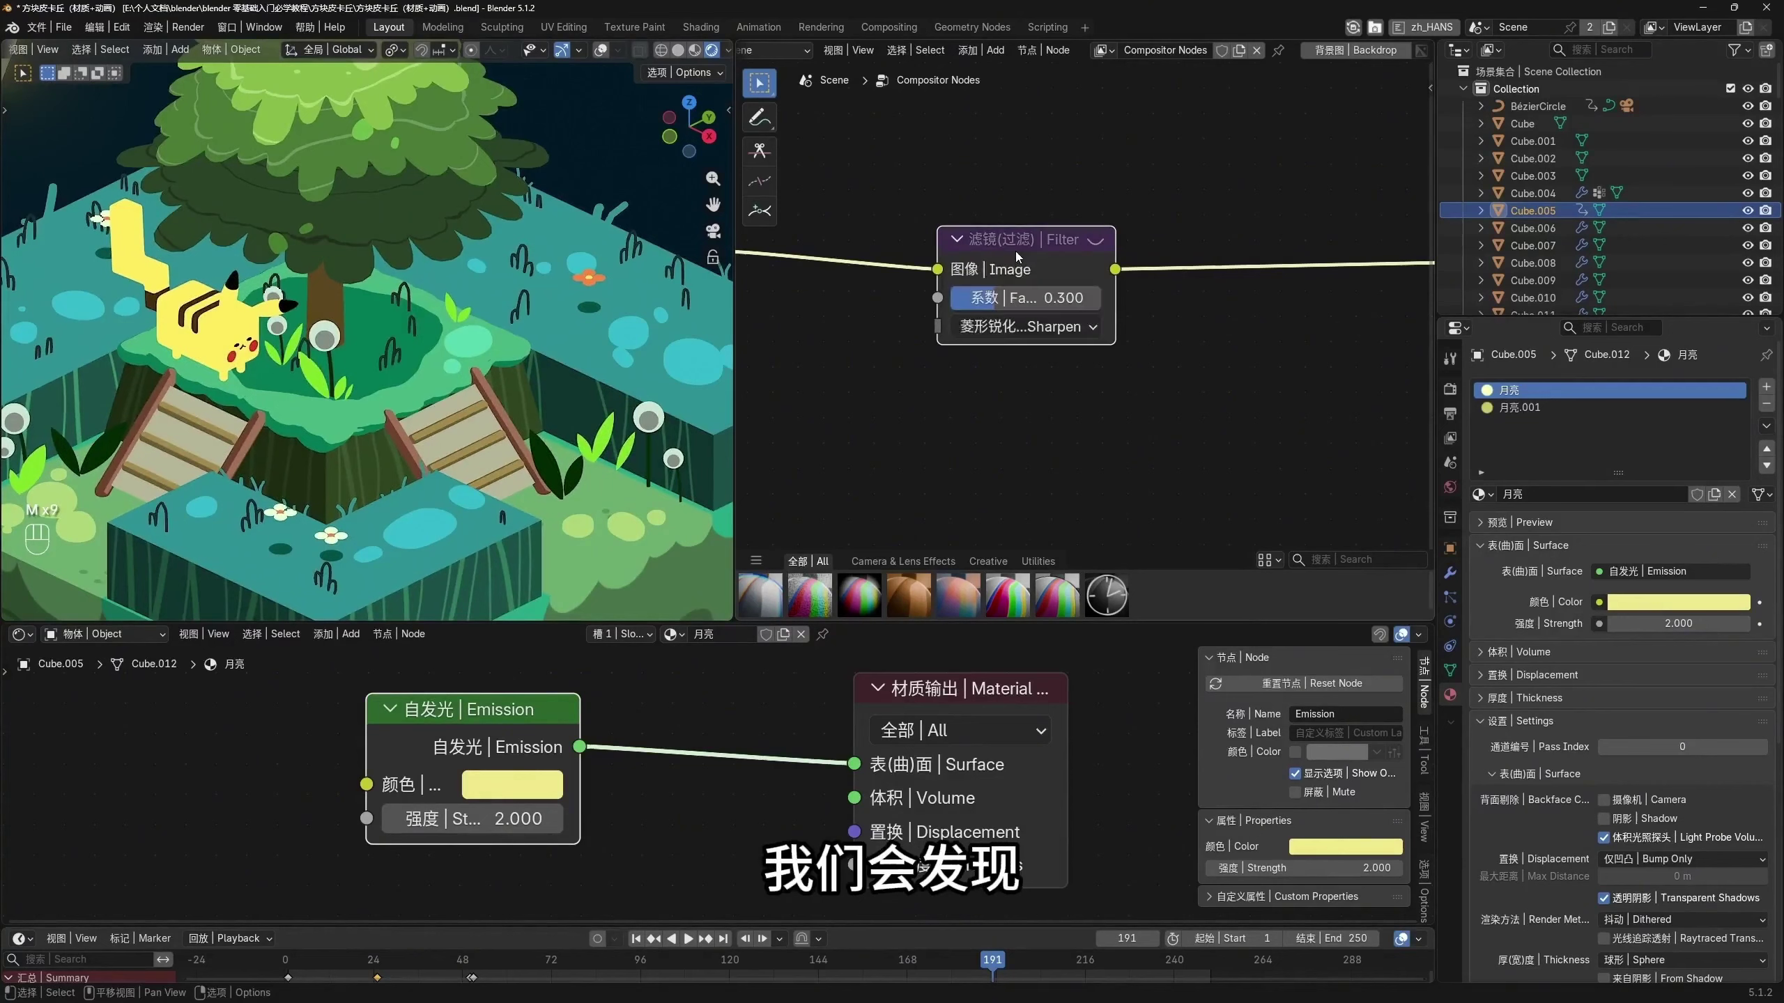
{"action": "key", "text": "m"}
{"action": "key", "text": "m"}
{"action": "key", "text": "m"}
{"action": "key", "text": "m"}
{"action": "key", "text": "m"}
{"action": "scroll", "coordinate": [513, 401], "scroll_direction": "down", "scroll_amount": 6}
{"action": "mouse_move", "coordinate": [515, 406]}
{"action": "middle_mouse_down", "text": "shift"}
{"action": "mouse_move", "coordinate": [566, 399]}
{"action": "mouse_move", "coordinate": [547, 412]}
{"action": "middle_mouse_up", "text": "shift"}
{"action": "scroll", "coordinate": [555, 412], "scroll_direction": "down", "scroll_amount": 4}
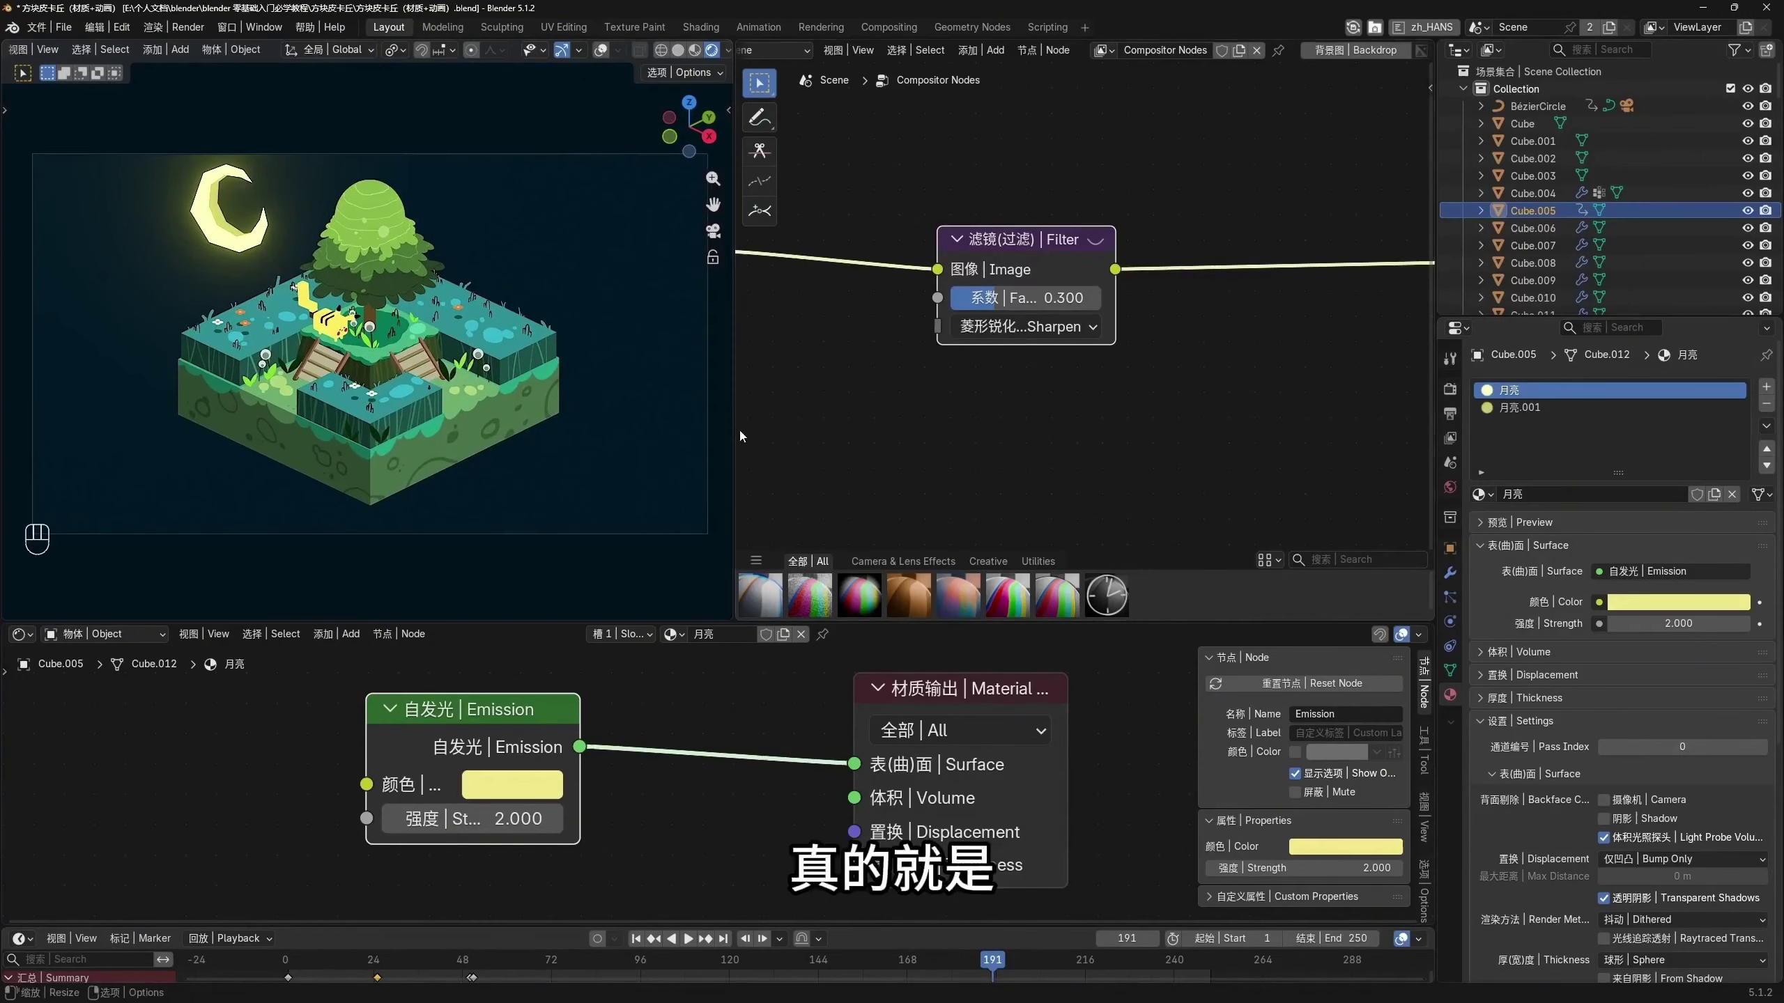
Widen the 3D viewport and play the animation to review the diorama with the glow and sharpening, stopping playback when done
{"action": "left_click_drag", "start_coordinate": [735, 430], "coordinate": [820, 436]}
{"action": "key", "text": "space"}
{"action": "scroll", "coordinate": [560, 418], "scroll_direction": "up", "scroll_amount": 3}
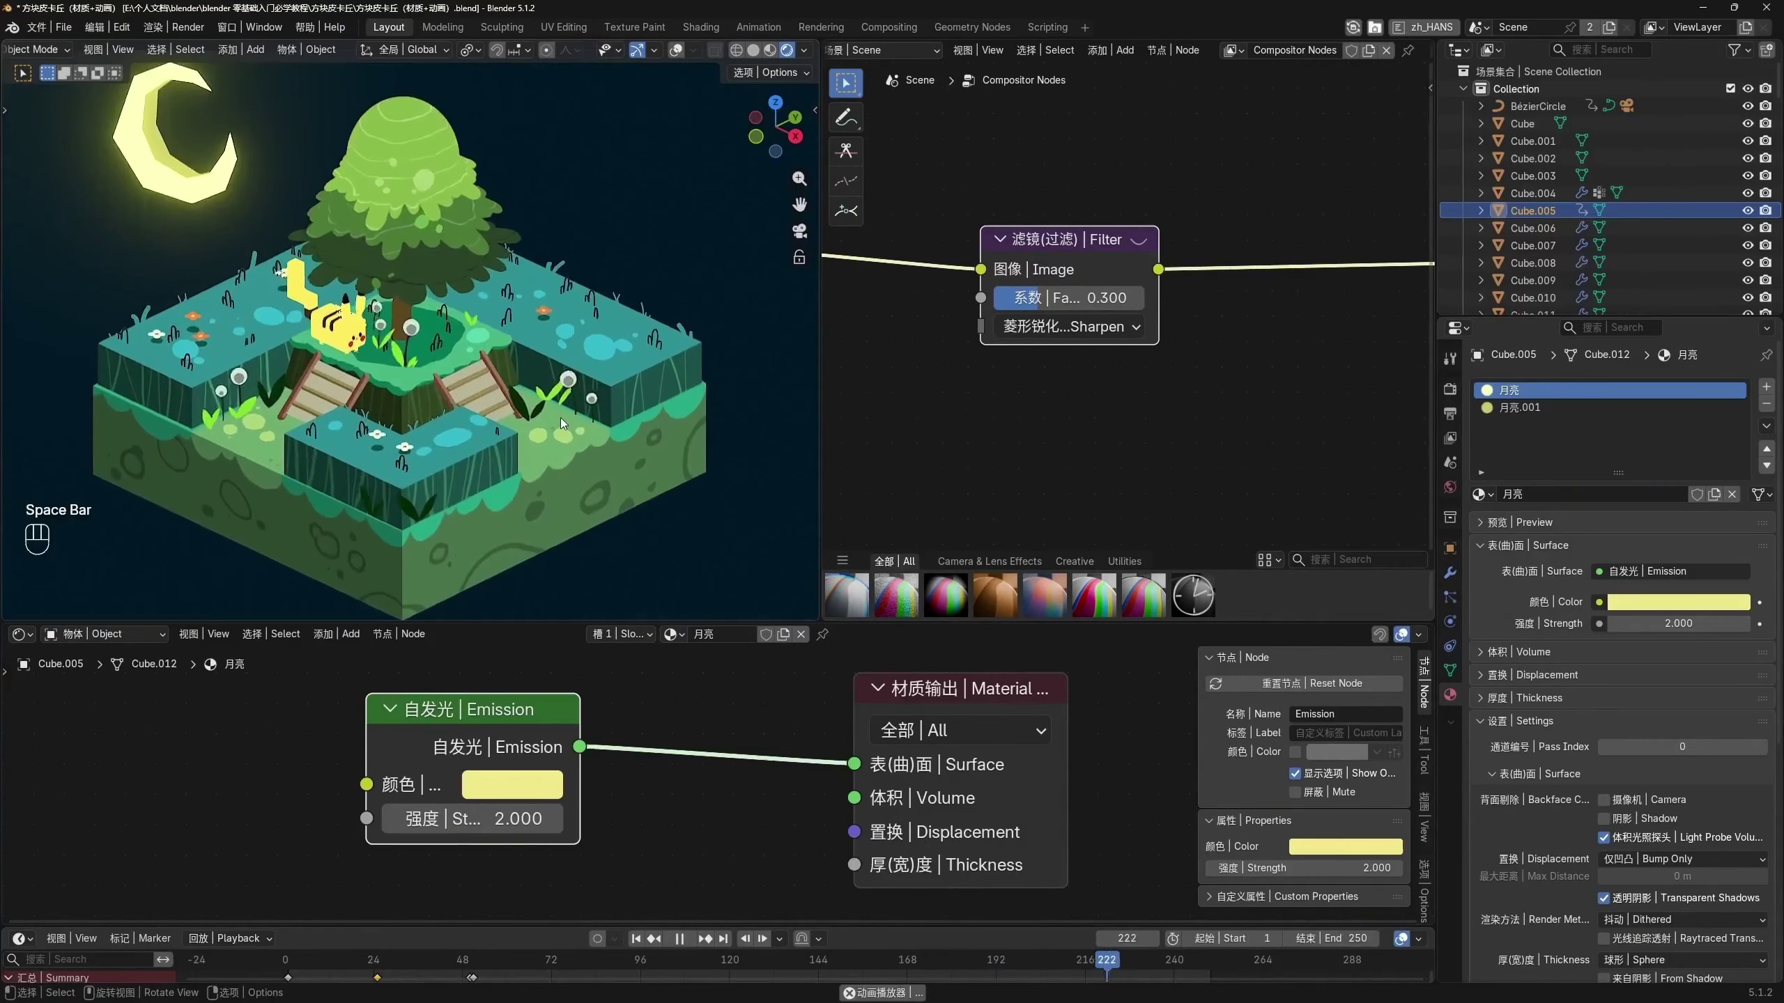
{"action": "scroll", "coordinate": [563, 415], "scroll_direction": "up", "scroll_amount": 3}
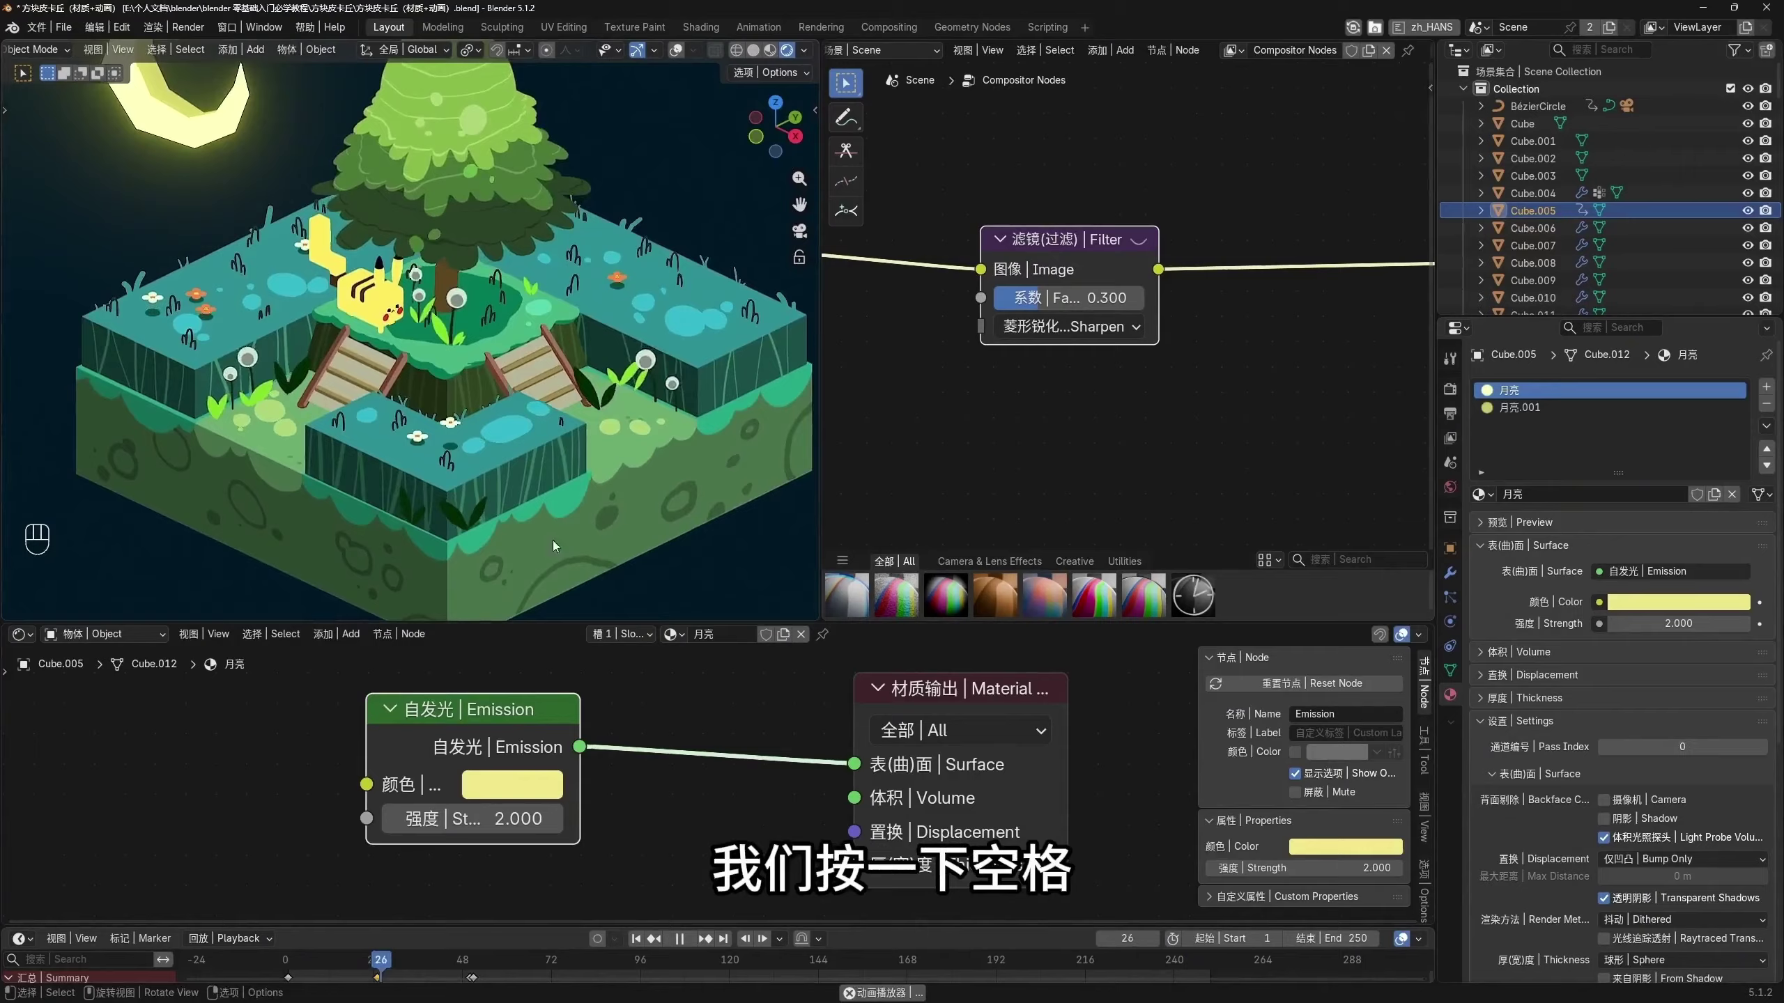
{"action": "middle_click_drag", "start_coordinate": [552, 541], "coordinate": [500, 378], "text": "shift"}
{"action": "scroll", "coordinate": [430, 426], "scroll_direction": "down", "scroll_amount": 5}
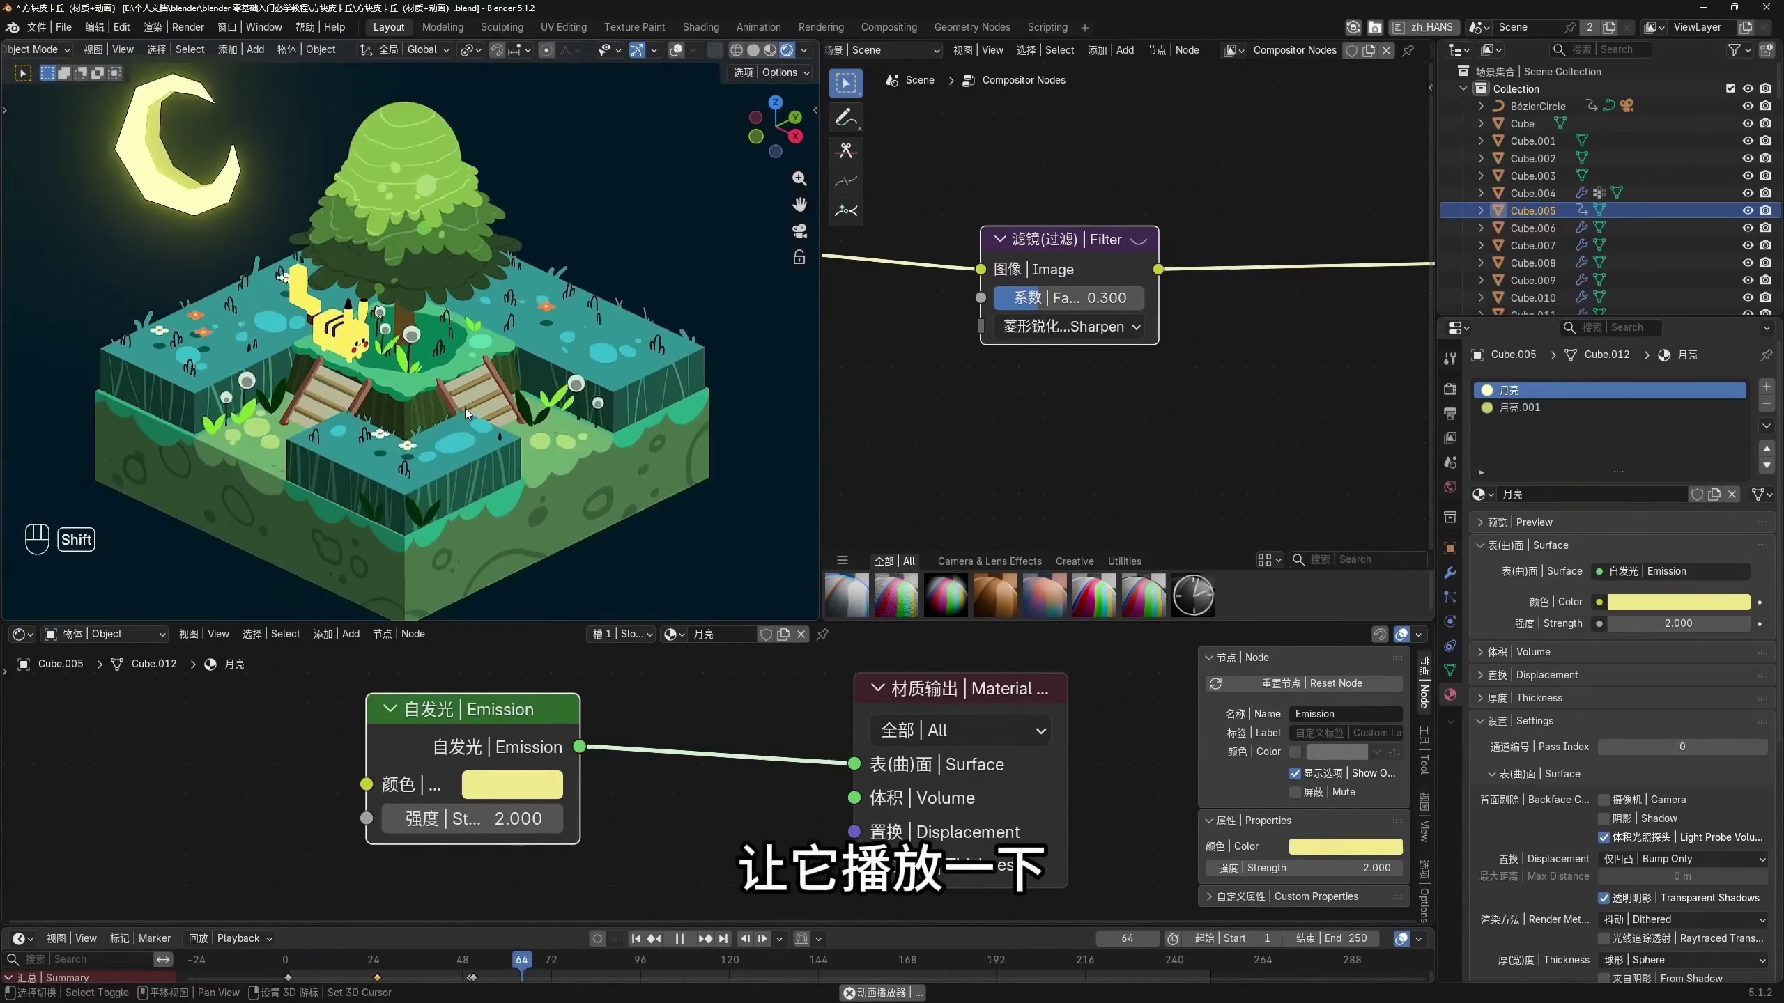
{"action": "mouse_move", "coordinate": [499, 425]}
{"action": "middle_mouse_down"}
{"action": "mouse_move", "coordinate": [632, 426]}
{"action": "mouse_move", "coordinate": [500, 432]}
{"action": "mouse_move", "coordinate": [530, 412]}
{"action": "middle_mouse_up"}
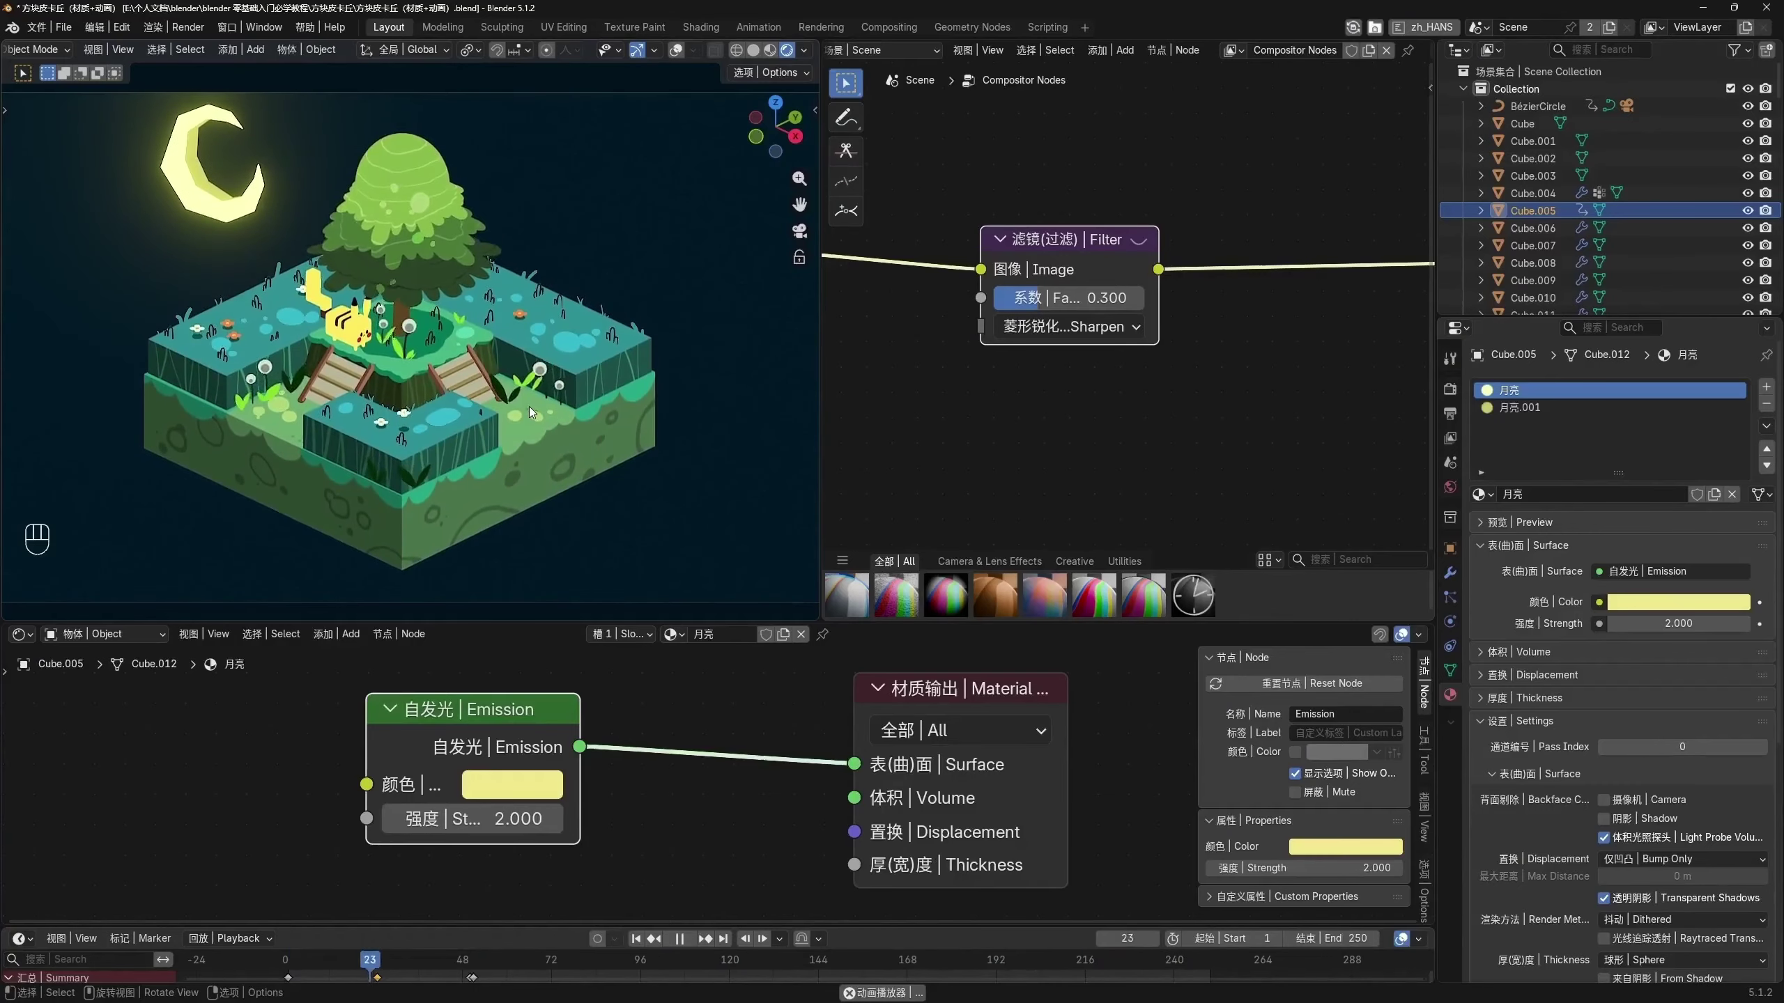
{"action": "key", "text": "space"}
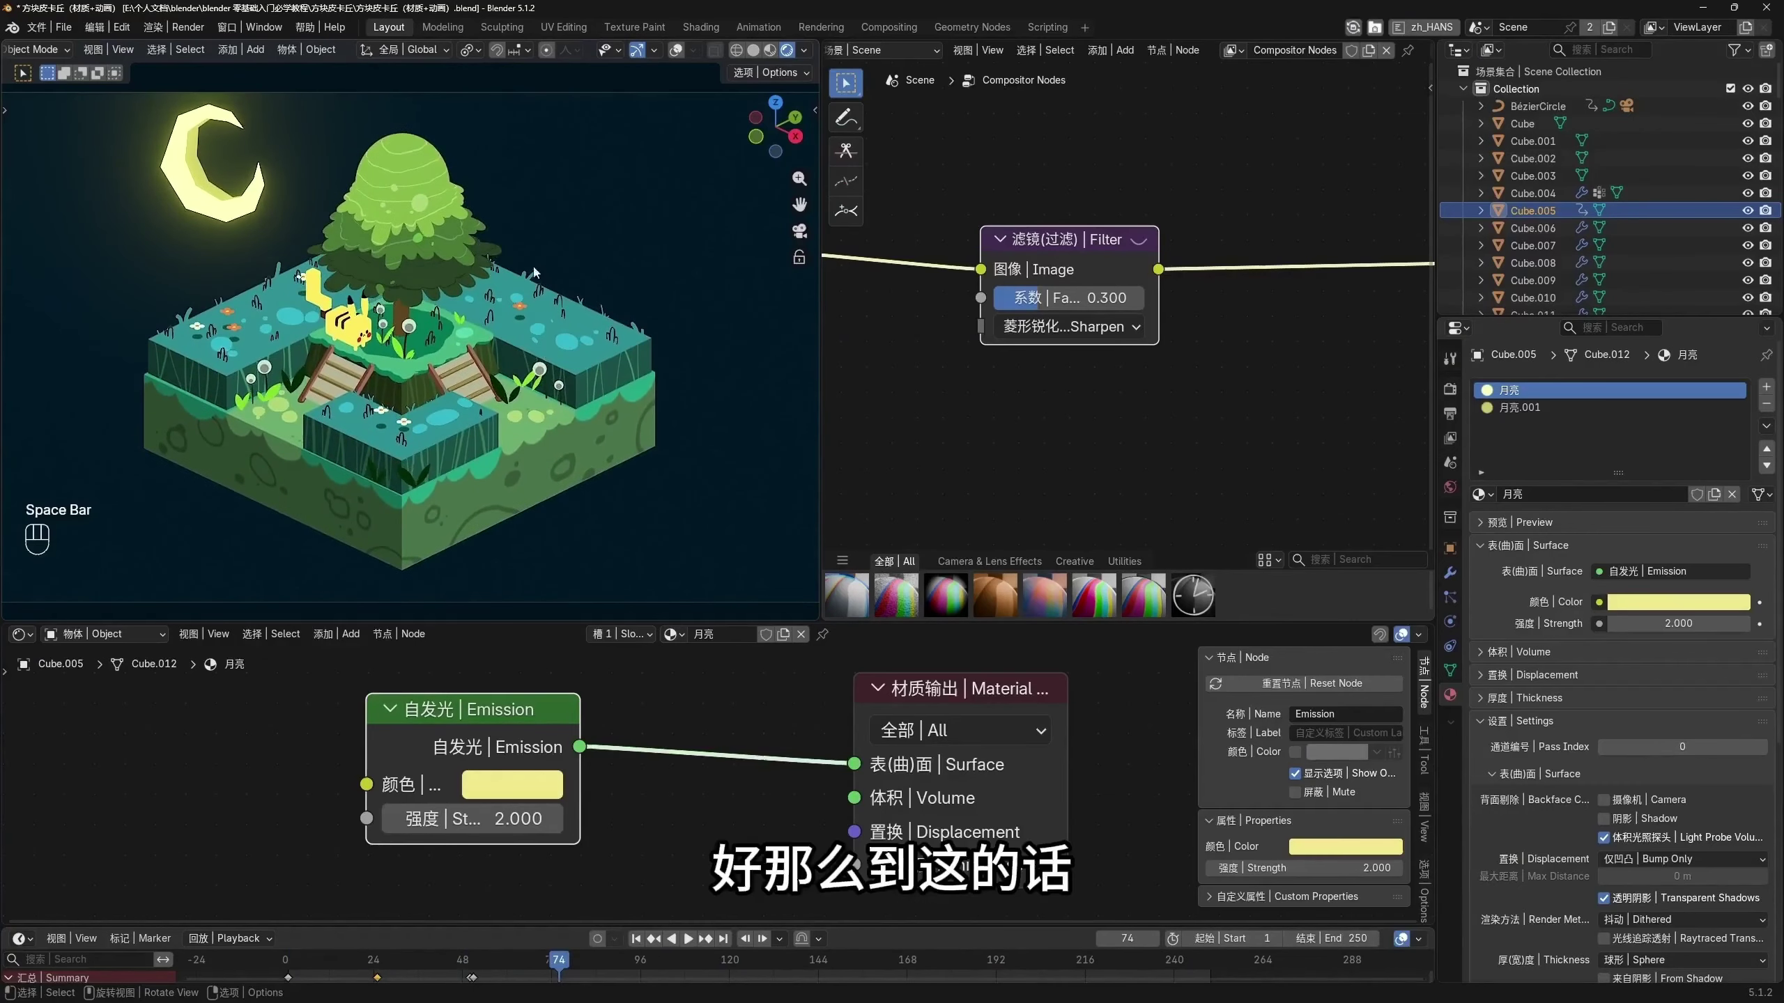
{"action": "scroll", "coordinate": [581, 386], "scroll_direction": "down", "scroll_amount": 2}
{"action": "scroll", "coordinate": [580, 393], "scroll_direction": "up", "scroll_amount": 1}
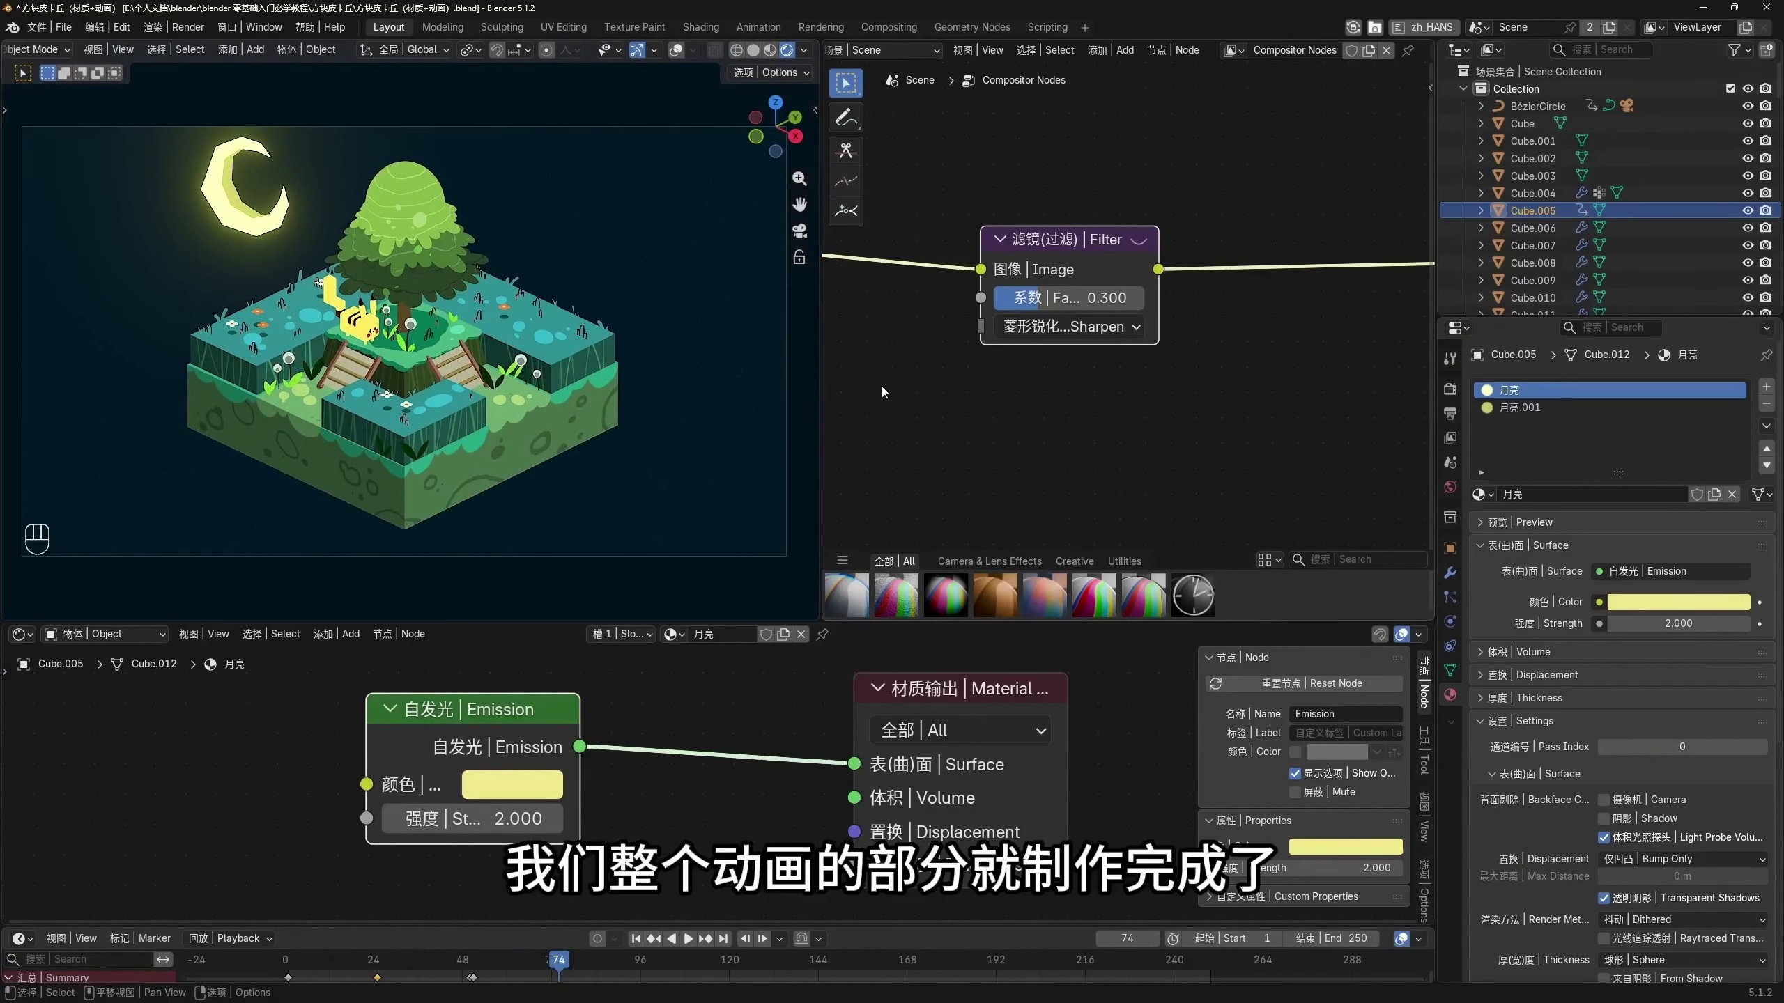
{"action": "scroll", "coordinate": [913, 386], "scroll_direction": "down", "scroll_amount": 5}
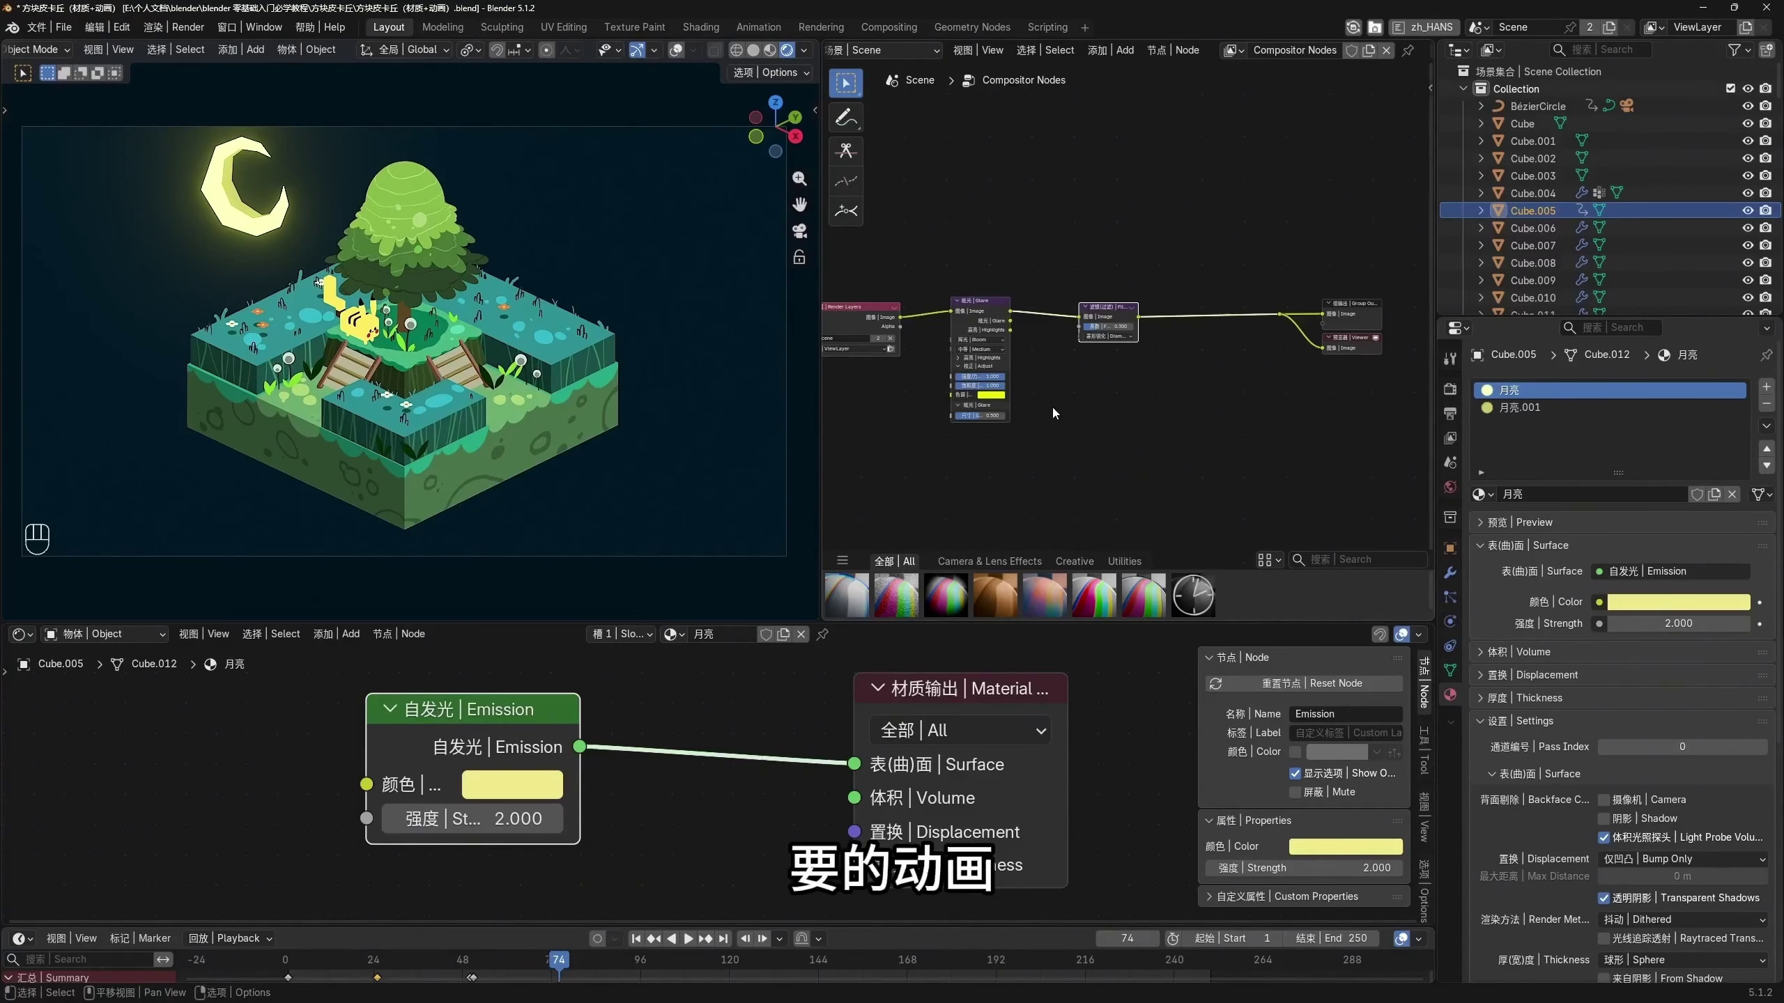
{"action": "middle_click_drag", "start_coordinate": [519, 345], "coordinate": [521, 337]}
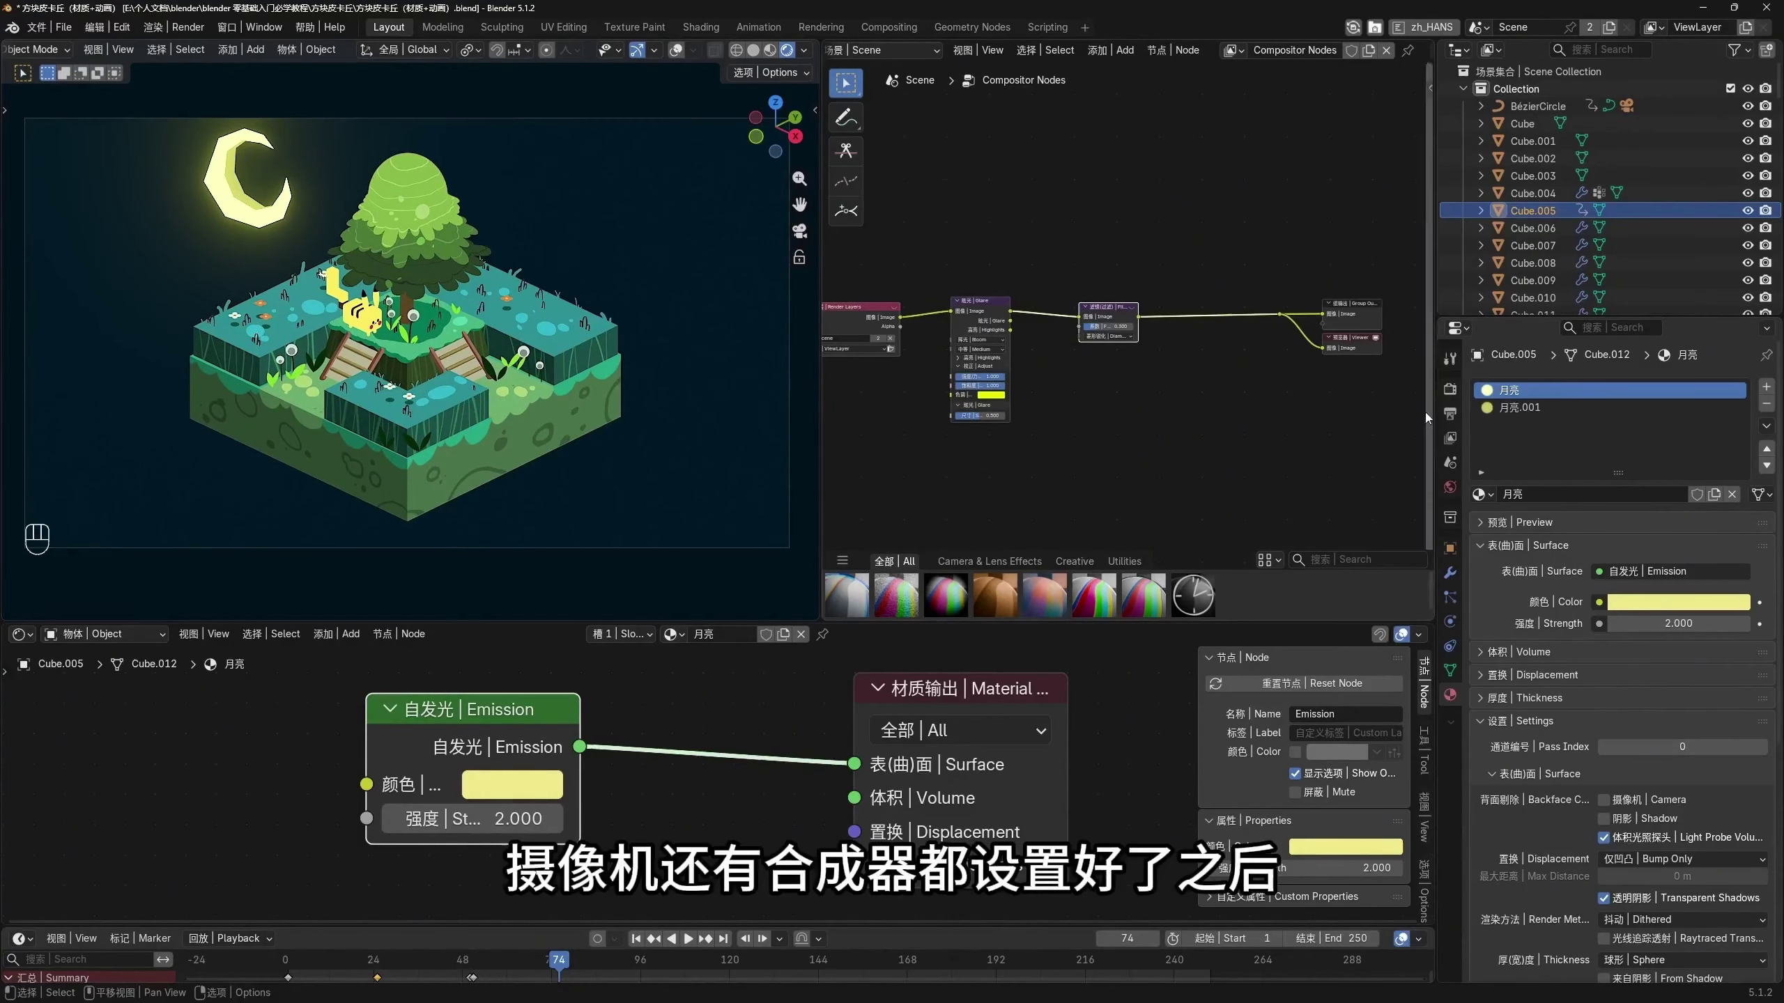
Check in the scene's render settings that the Color Management view transform is Standard
{"action": "left_click", "coordinate": [1448, 389]}
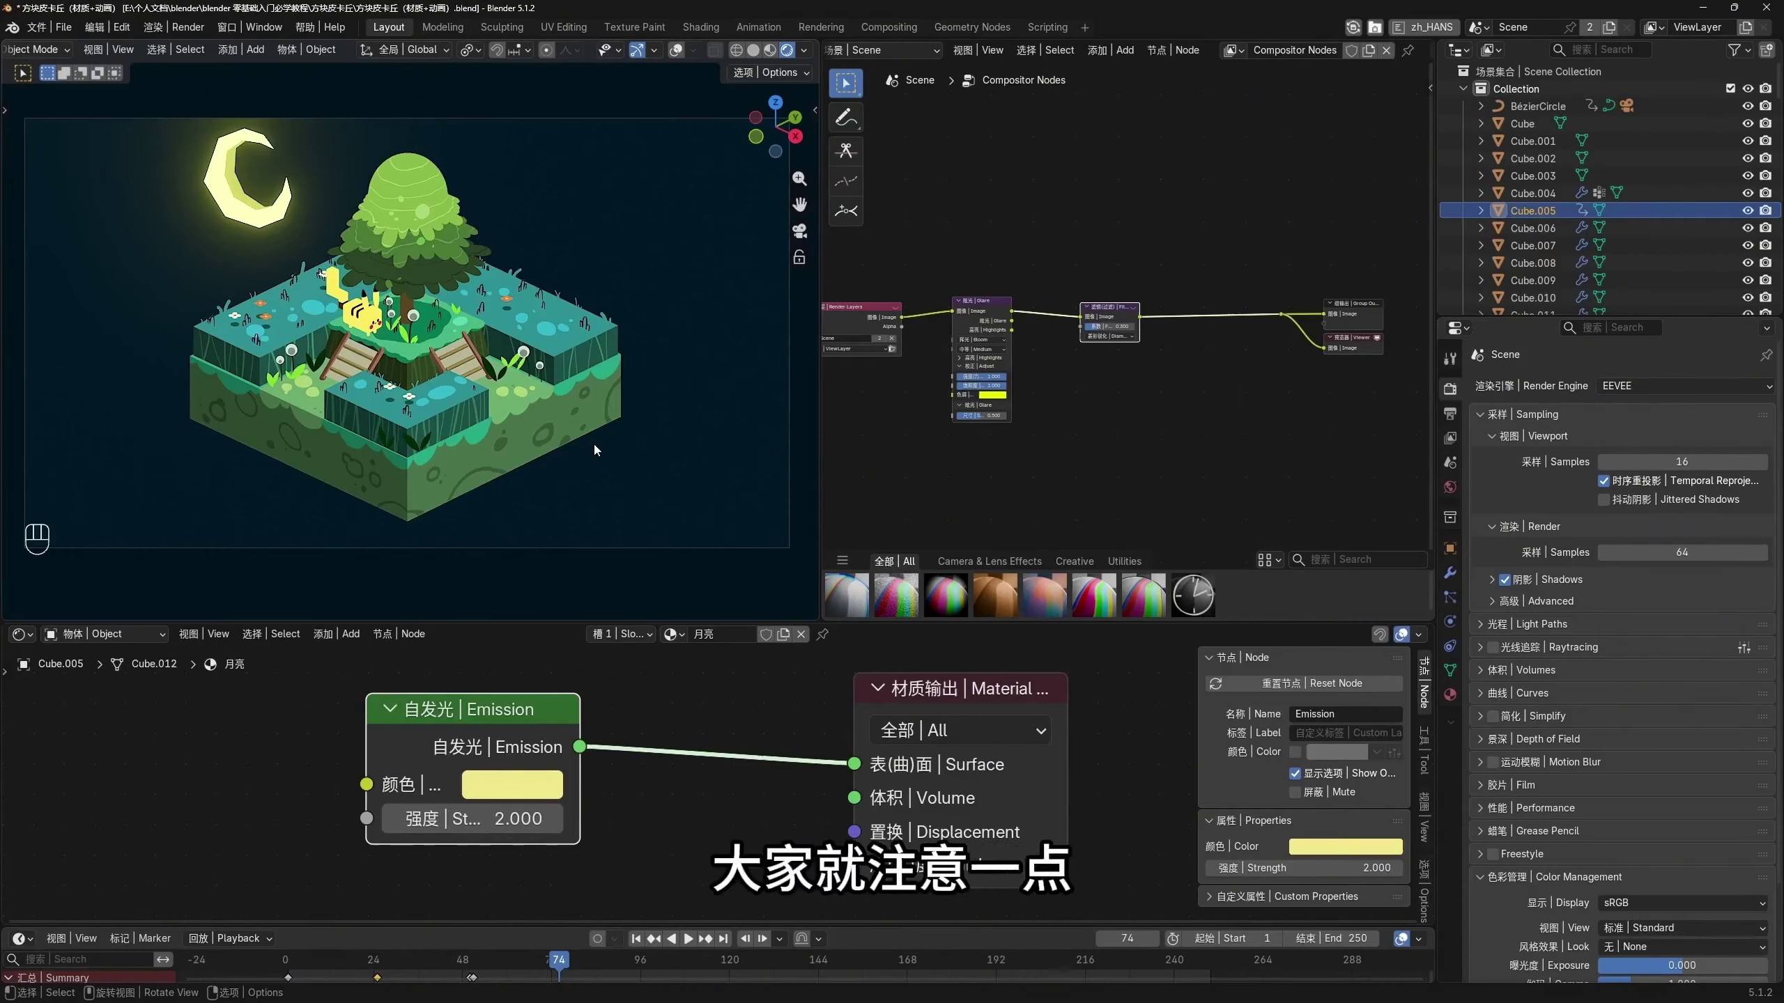
{"action": "scroll", "coordinate": [1510, 782], "scroll_direction": "down", "scroll_amount": 3}
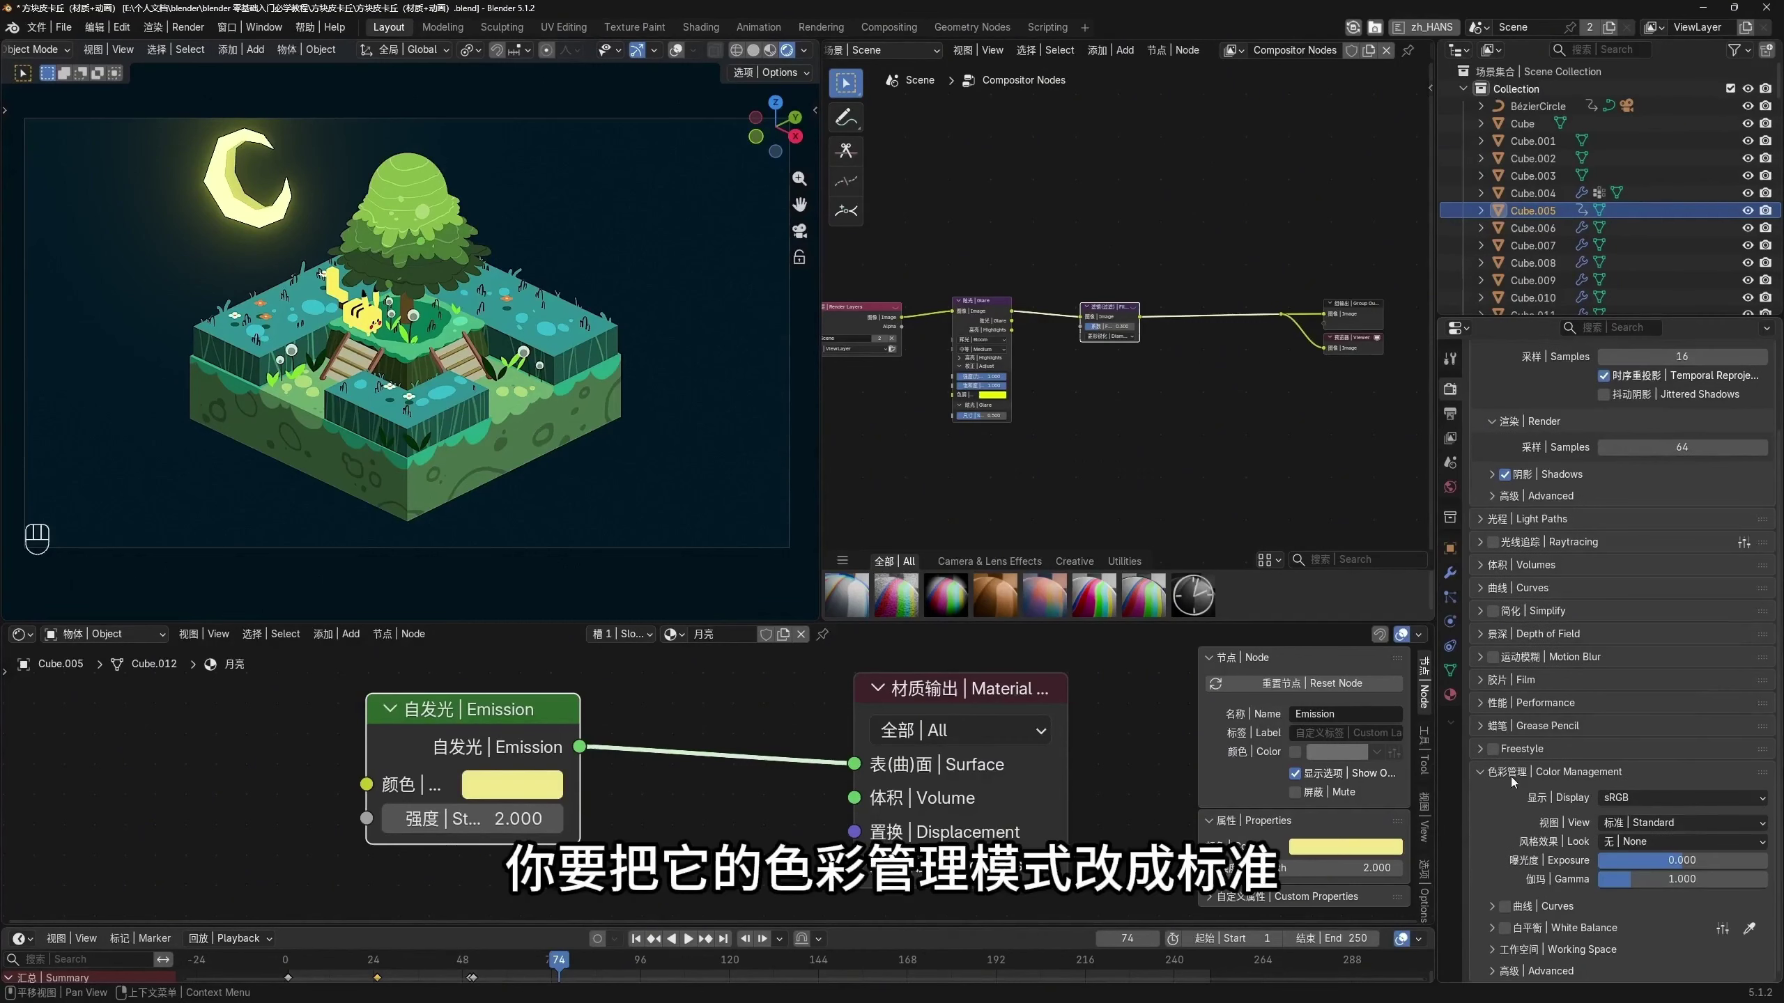
{"action": "left_click", "coordinate": [1655, 823]}
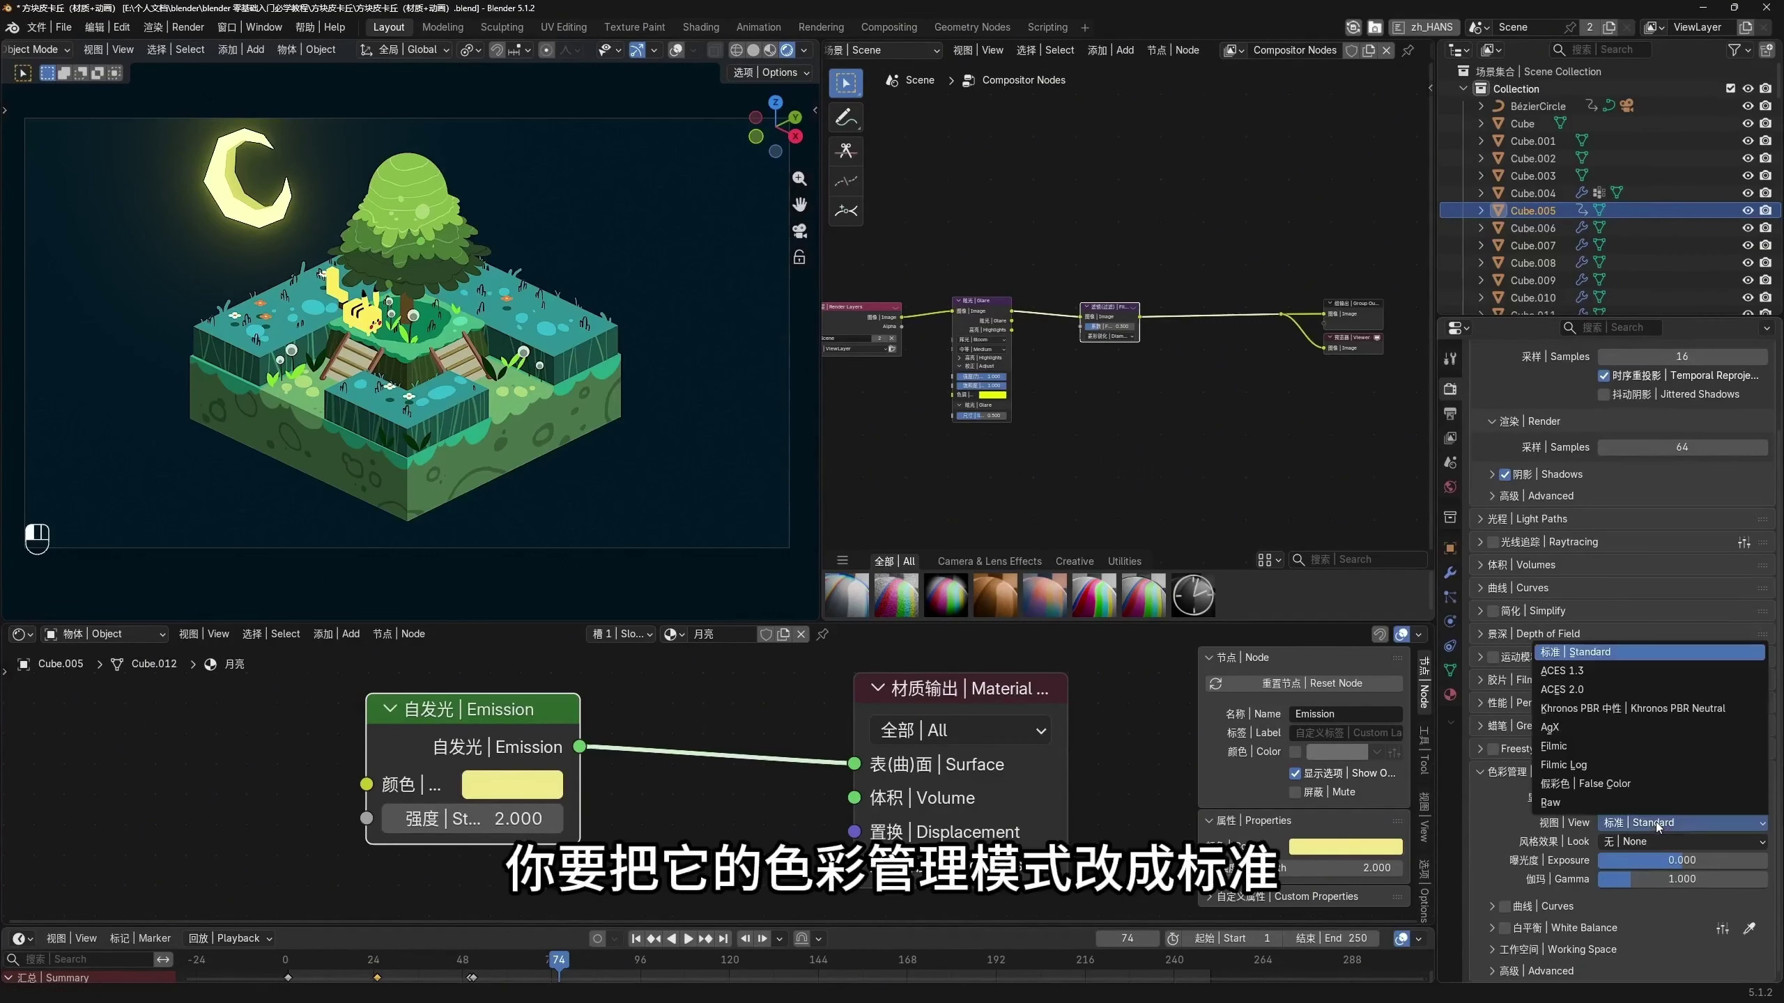
{"action": "left_click", "coordinate": [1480, 816]}
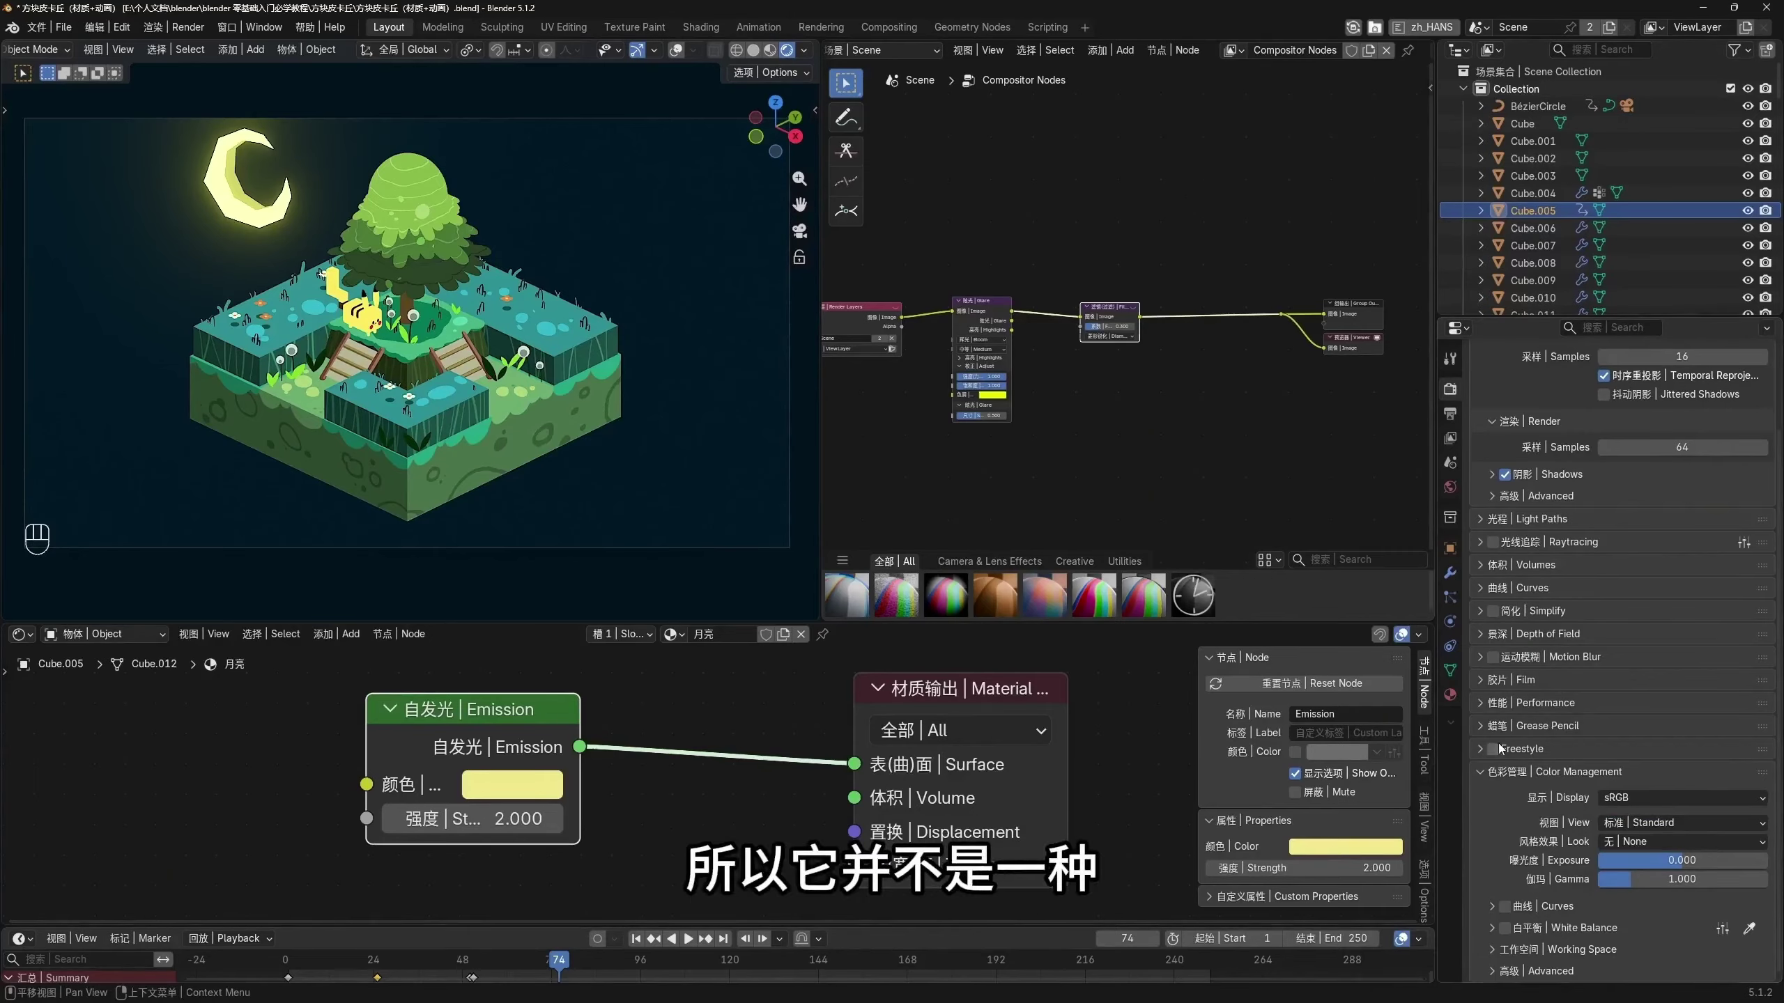
{"action": "scroll", "coordinate": [1517, 783], "scroll_direction": "up", "scroll_amount": 3}
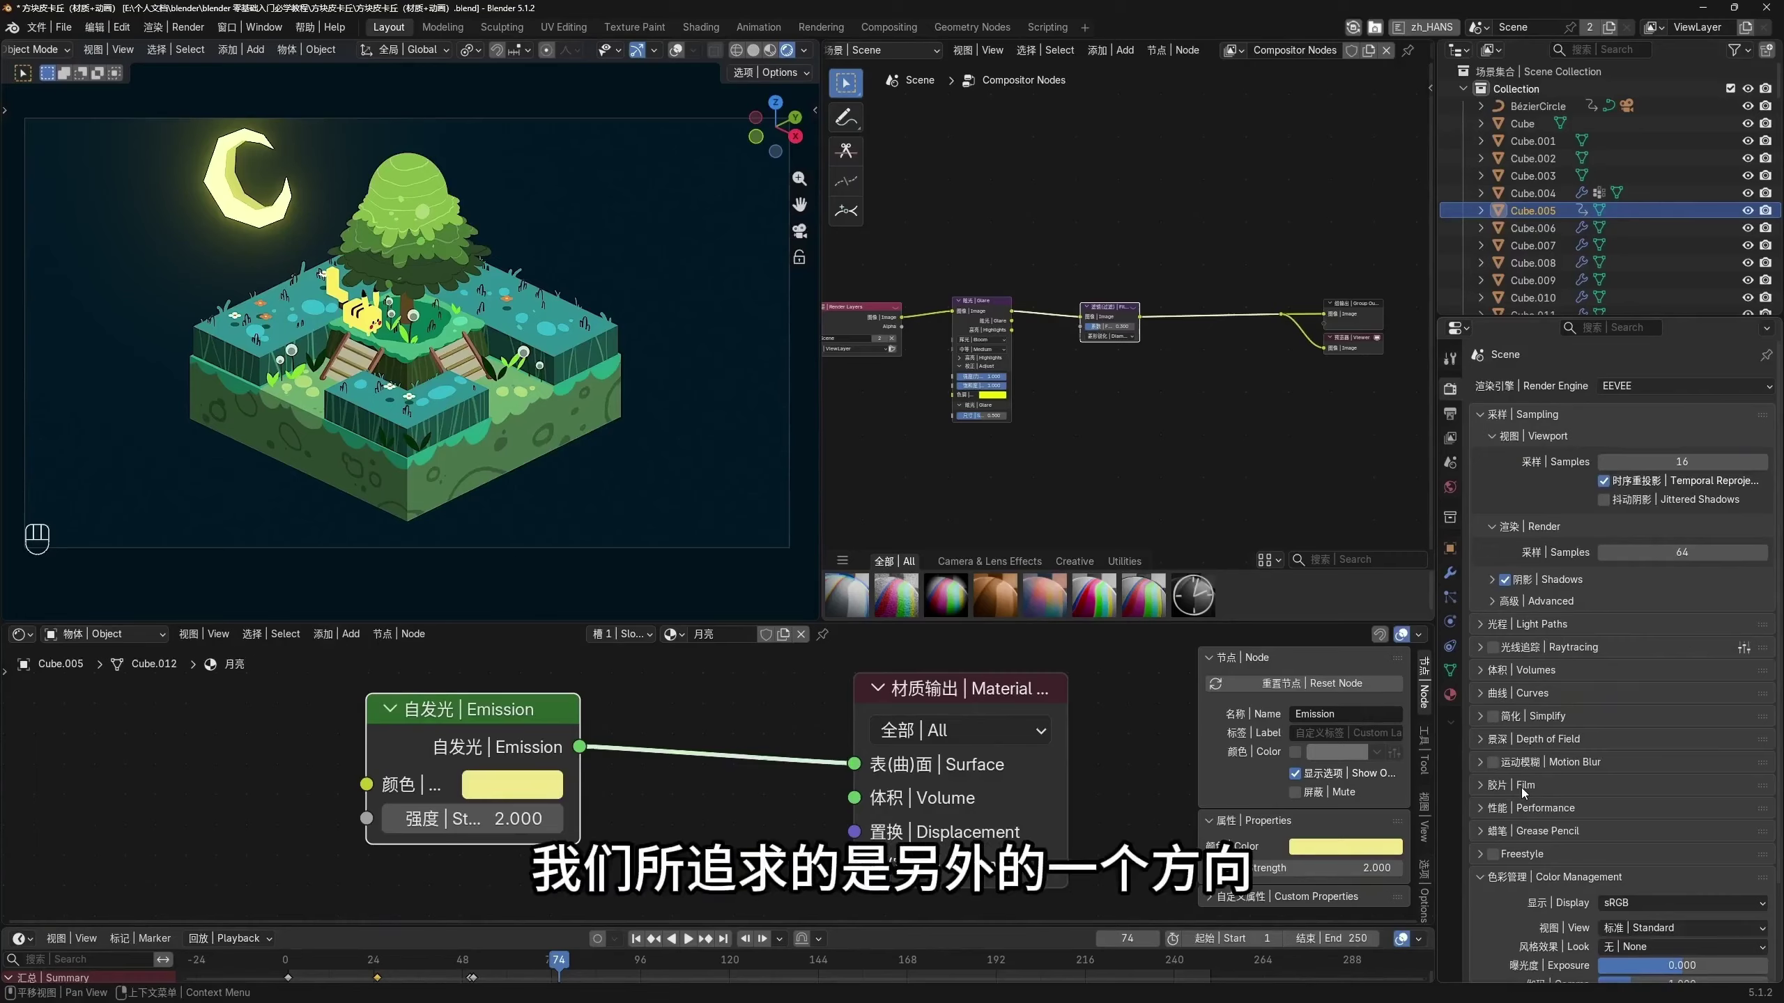
{"action": "scroll", "coordinate": [1681, 766], "scroll_direction": "down", "scroll_amount": 3}
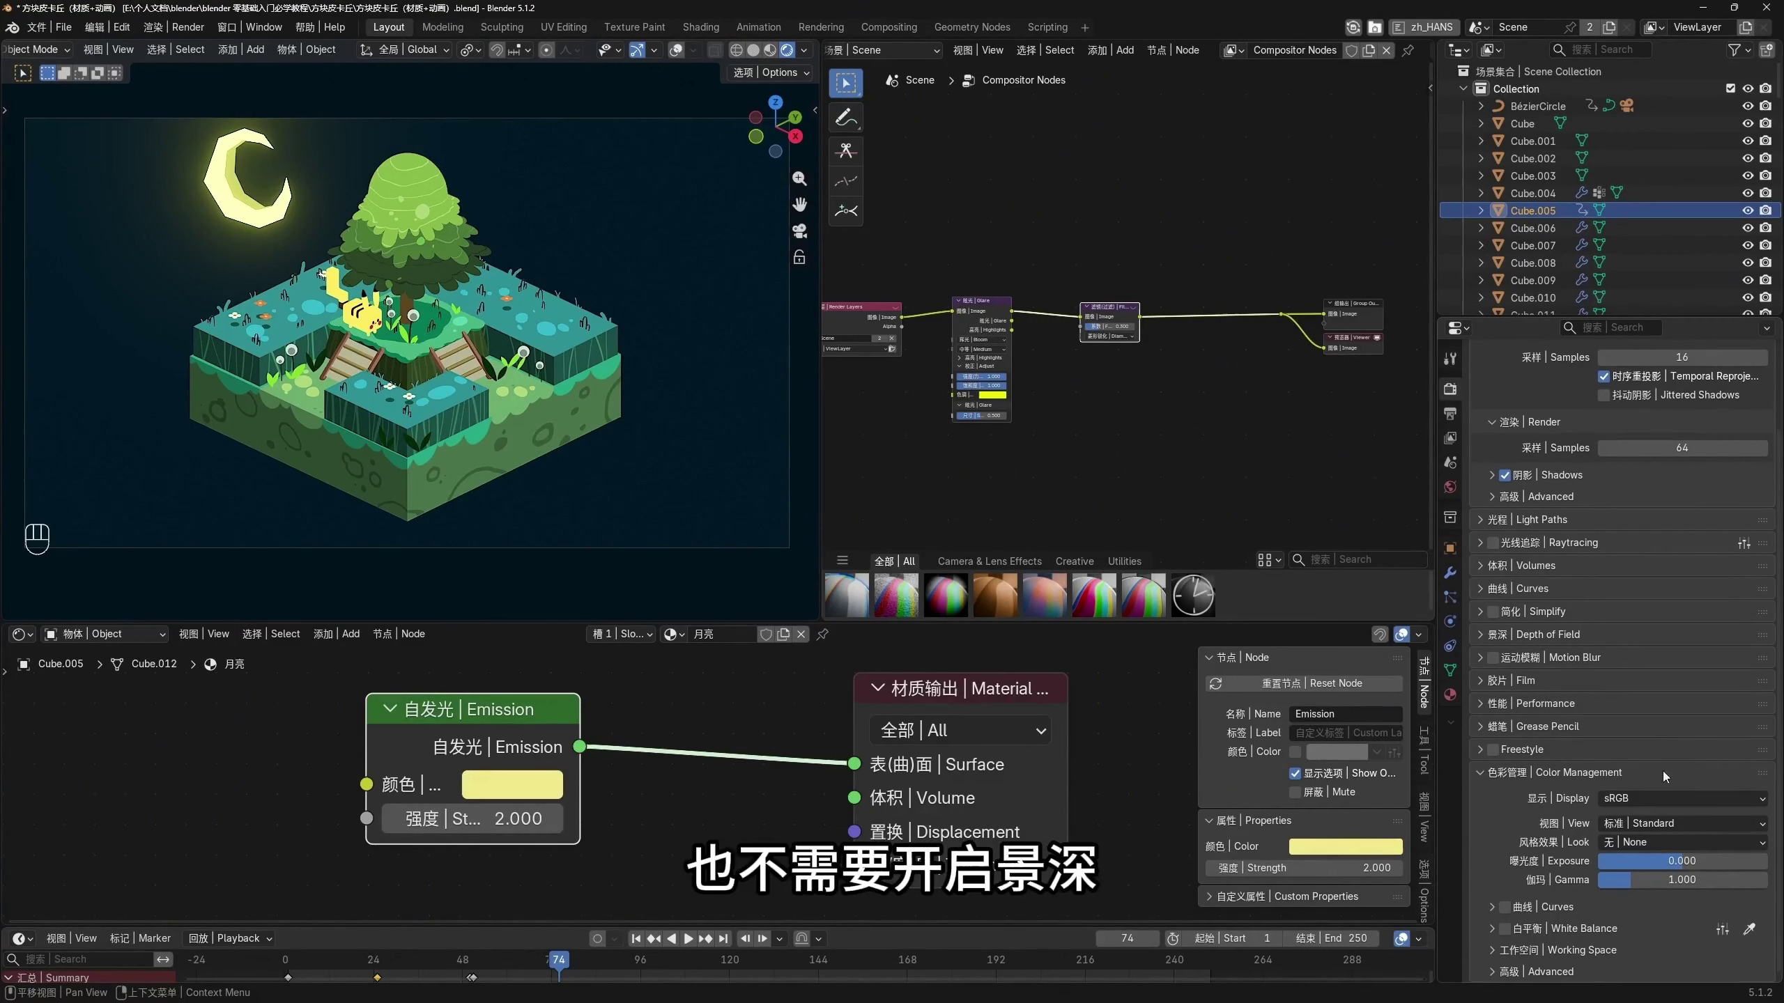
Try Motion Blur in the render settings, scrub the timeline to frame 124, and turn the option off again
{"action": "left_click", "coordinate": [1494, 659]}
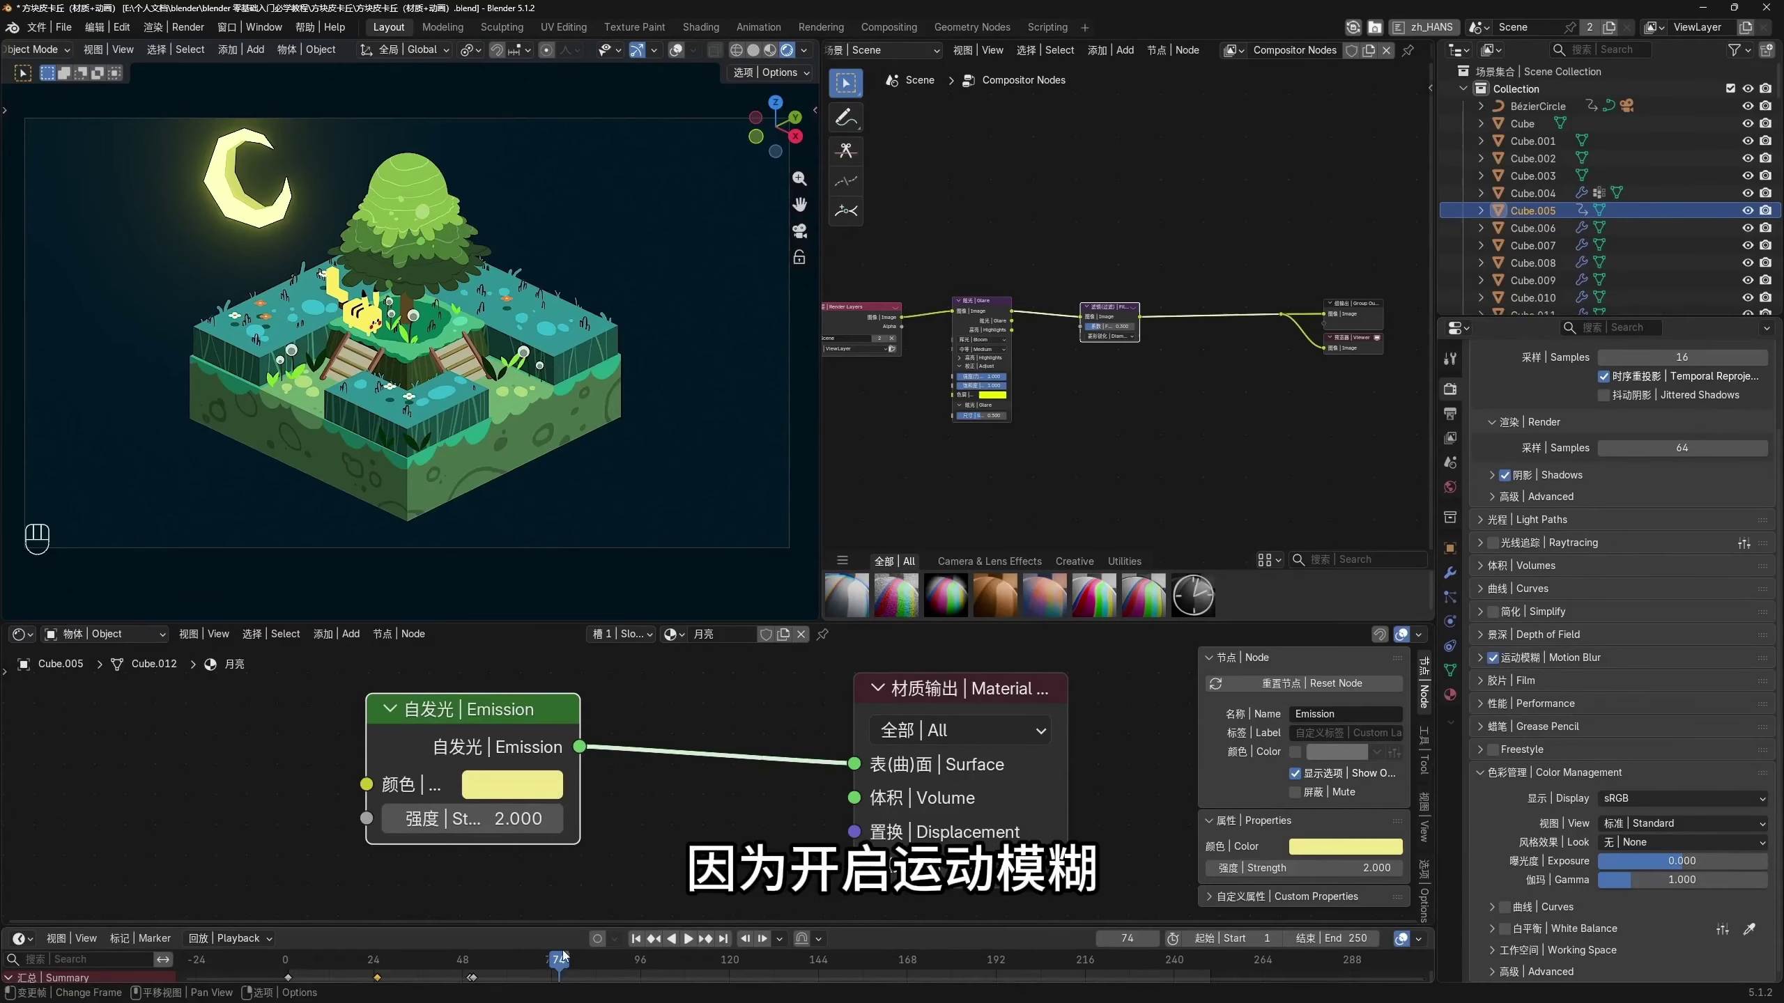
{"action": "left_click_drag", "start_coordinate": [559, 968], "coordinate": [743, 986]}
{"action": "left_click", "coordinate": [1520, 658]}
{"action": "left_click", "coordinate": [1493, 658]}
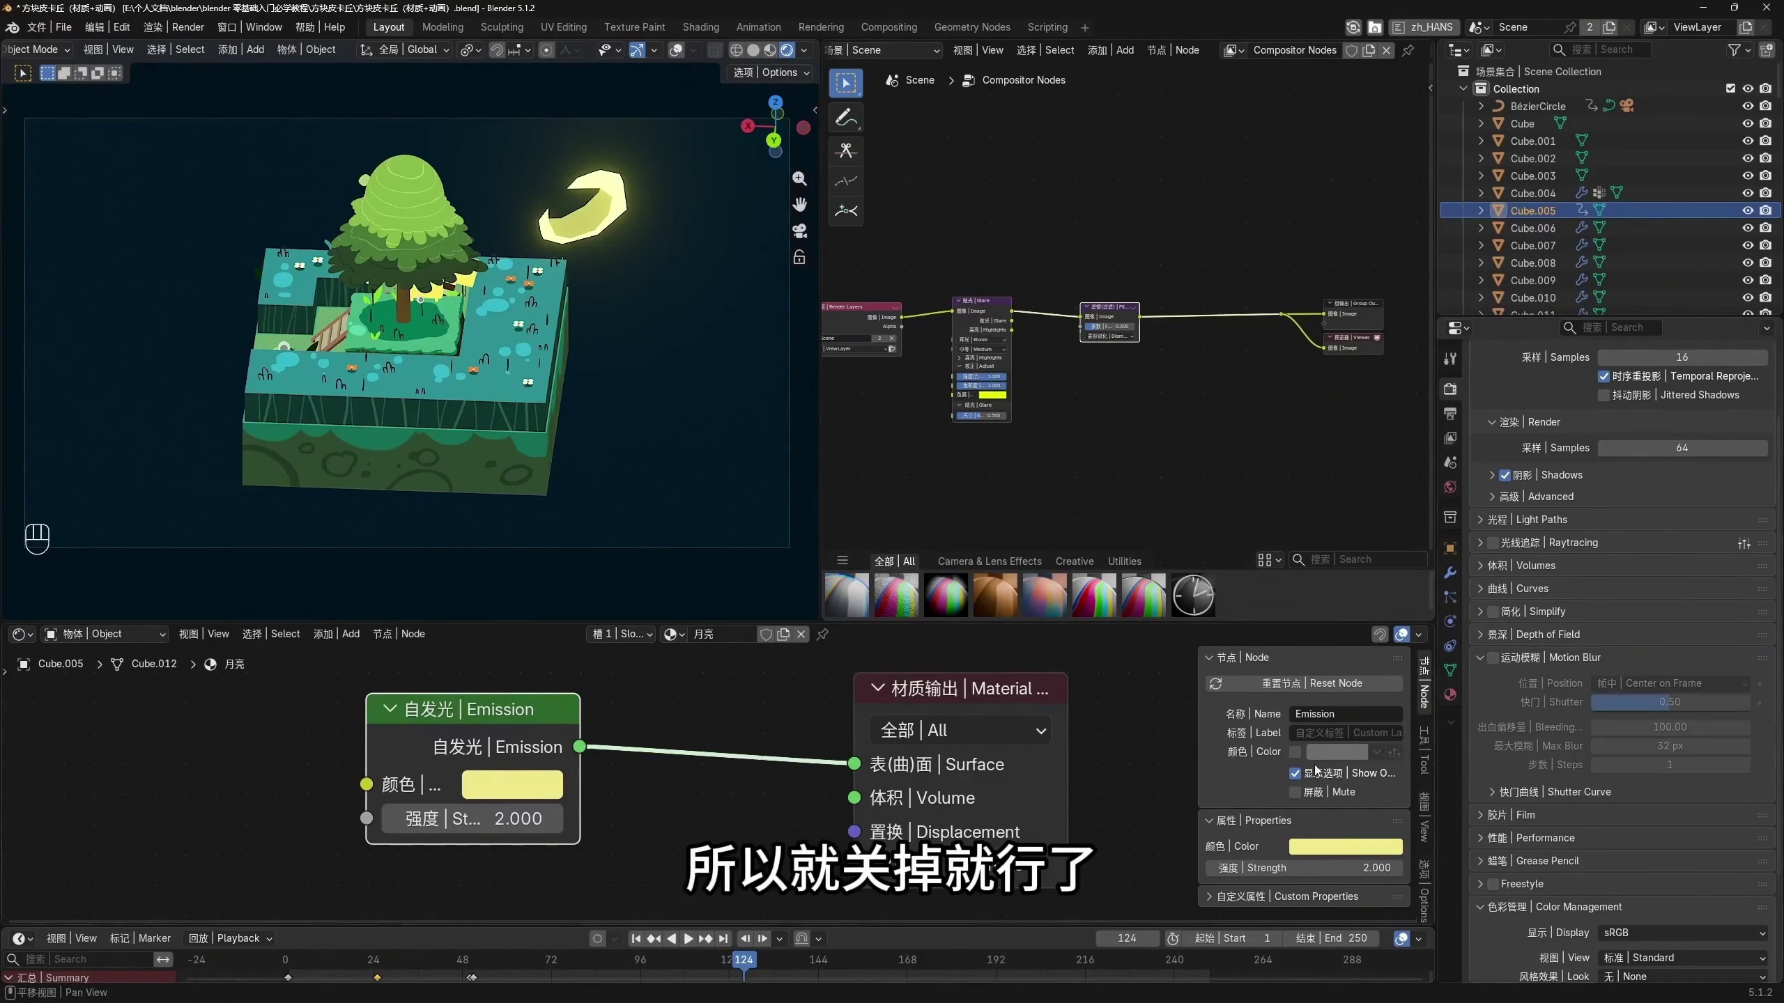
{"action": "key", "text": "space"}
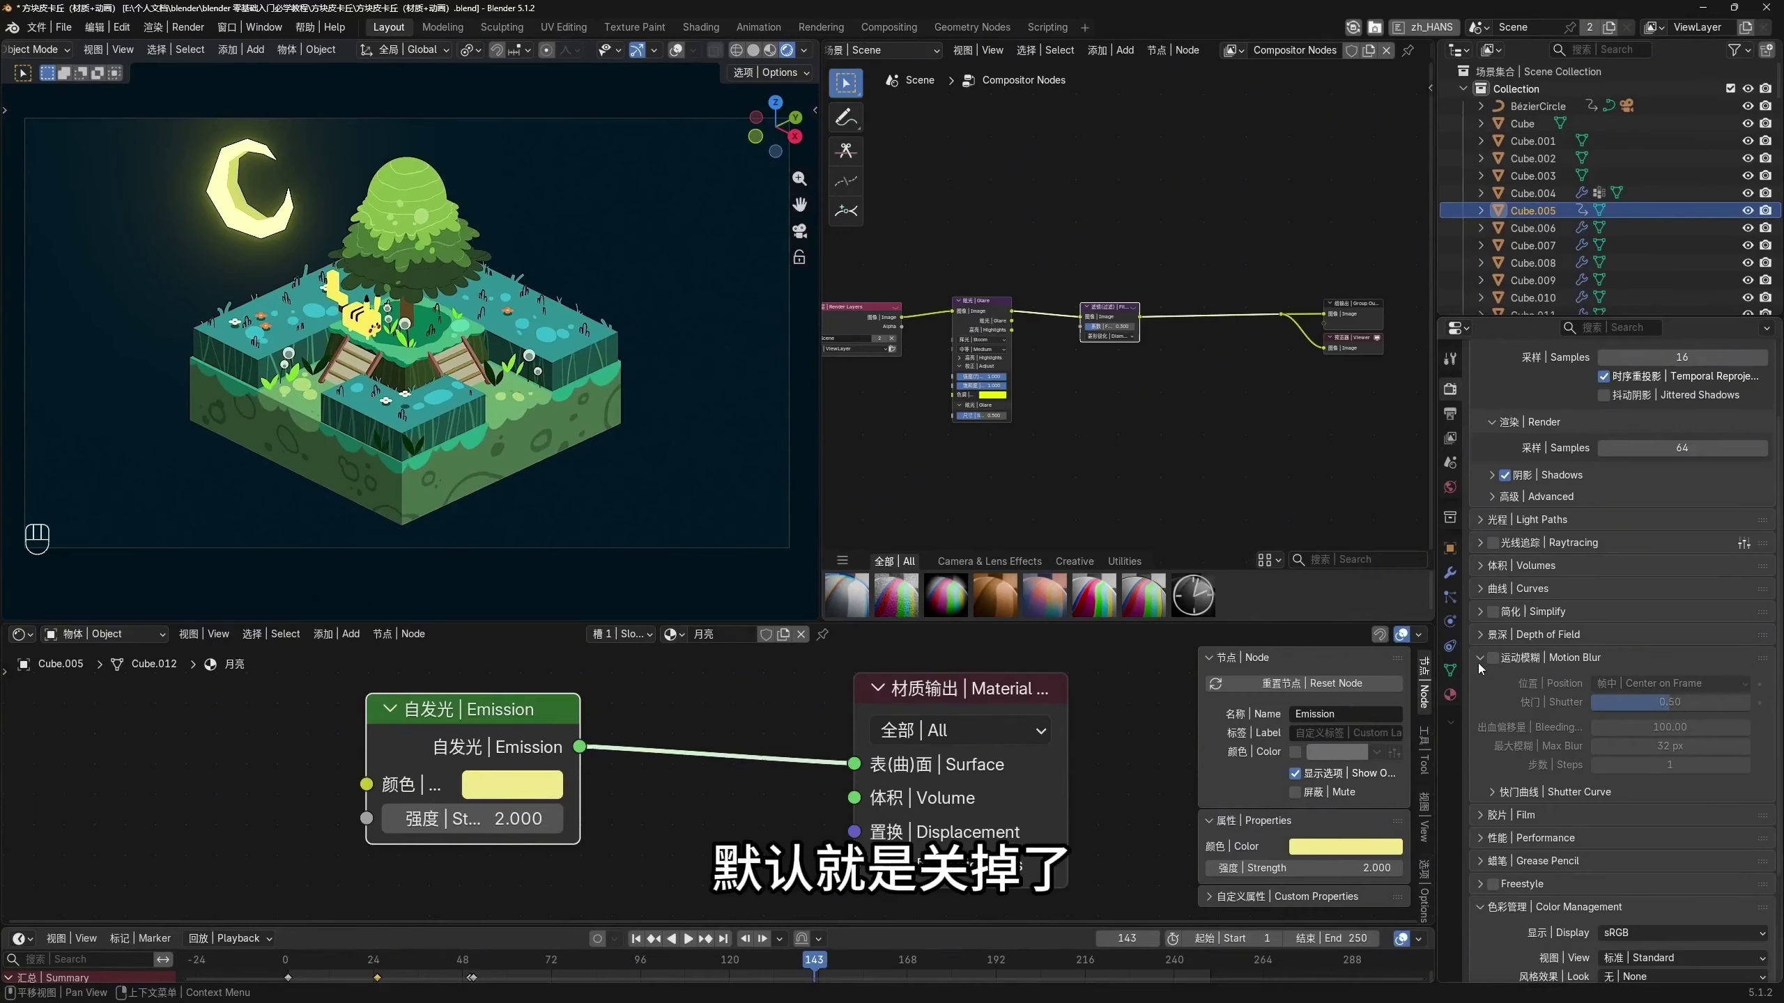
{"action": "left_click", "coordinate": [1479, 659]}
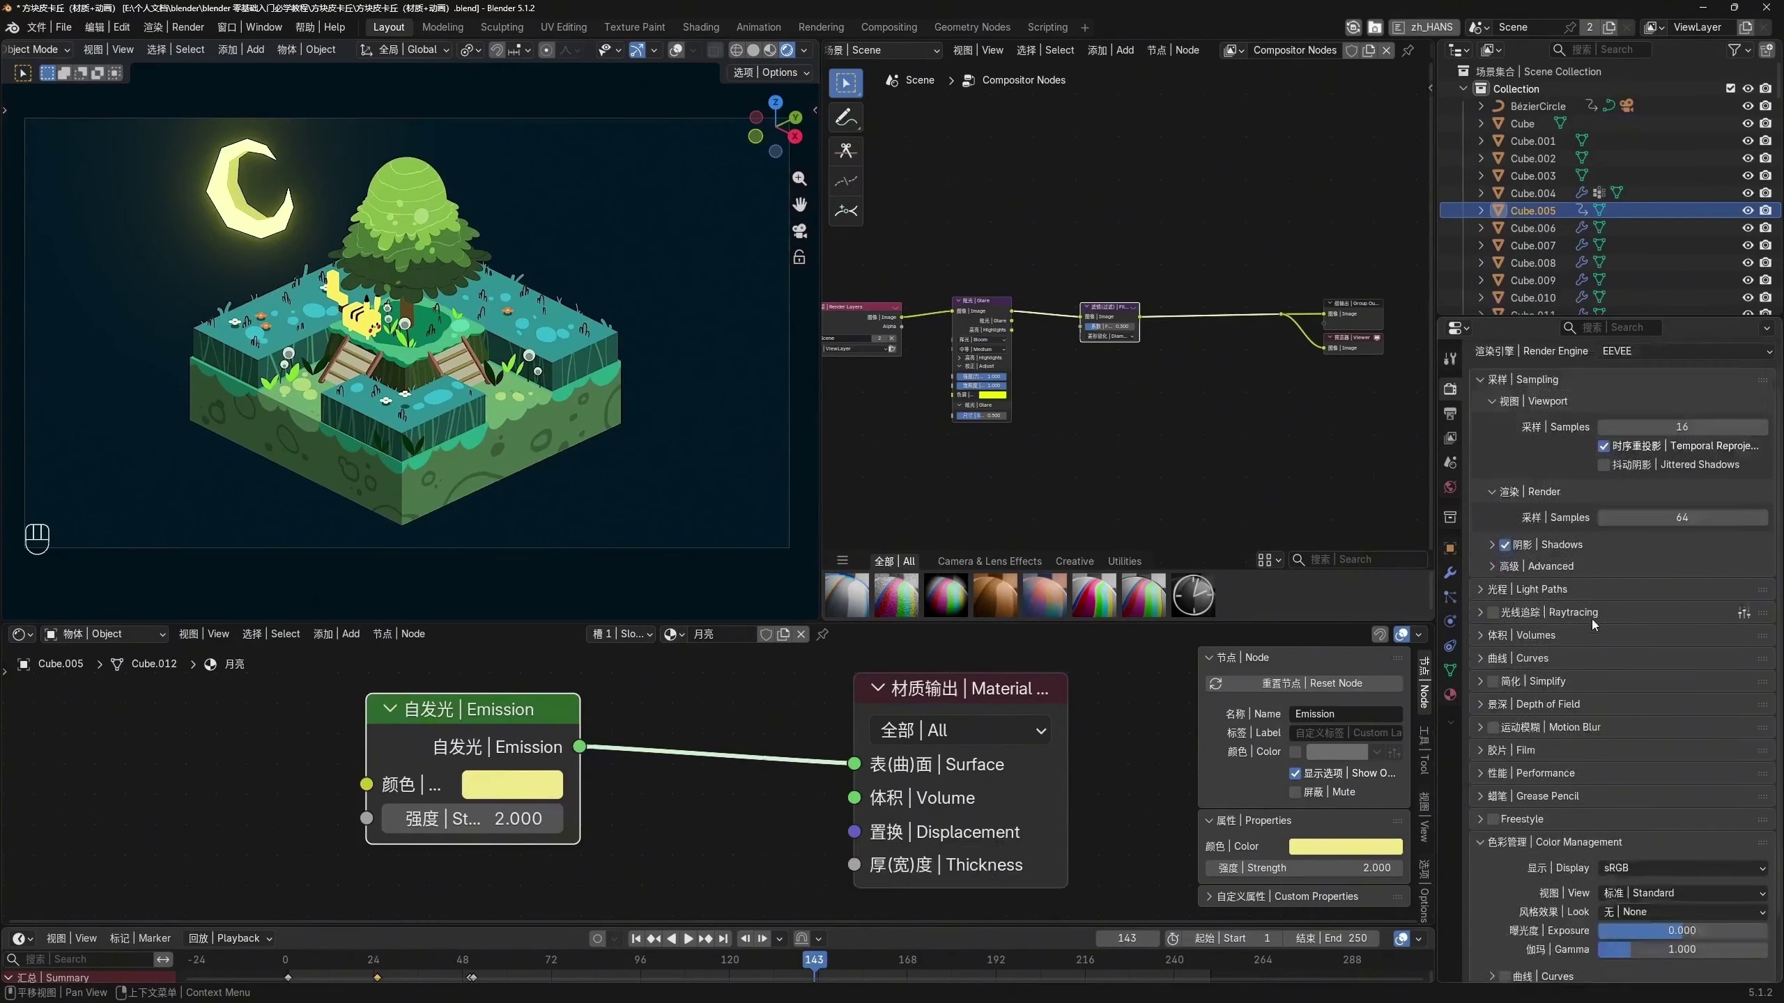
Set the output resolution to 2560 px wide by 1440 px high
{"action": "left_click", "coordinate": [1451, 415]}
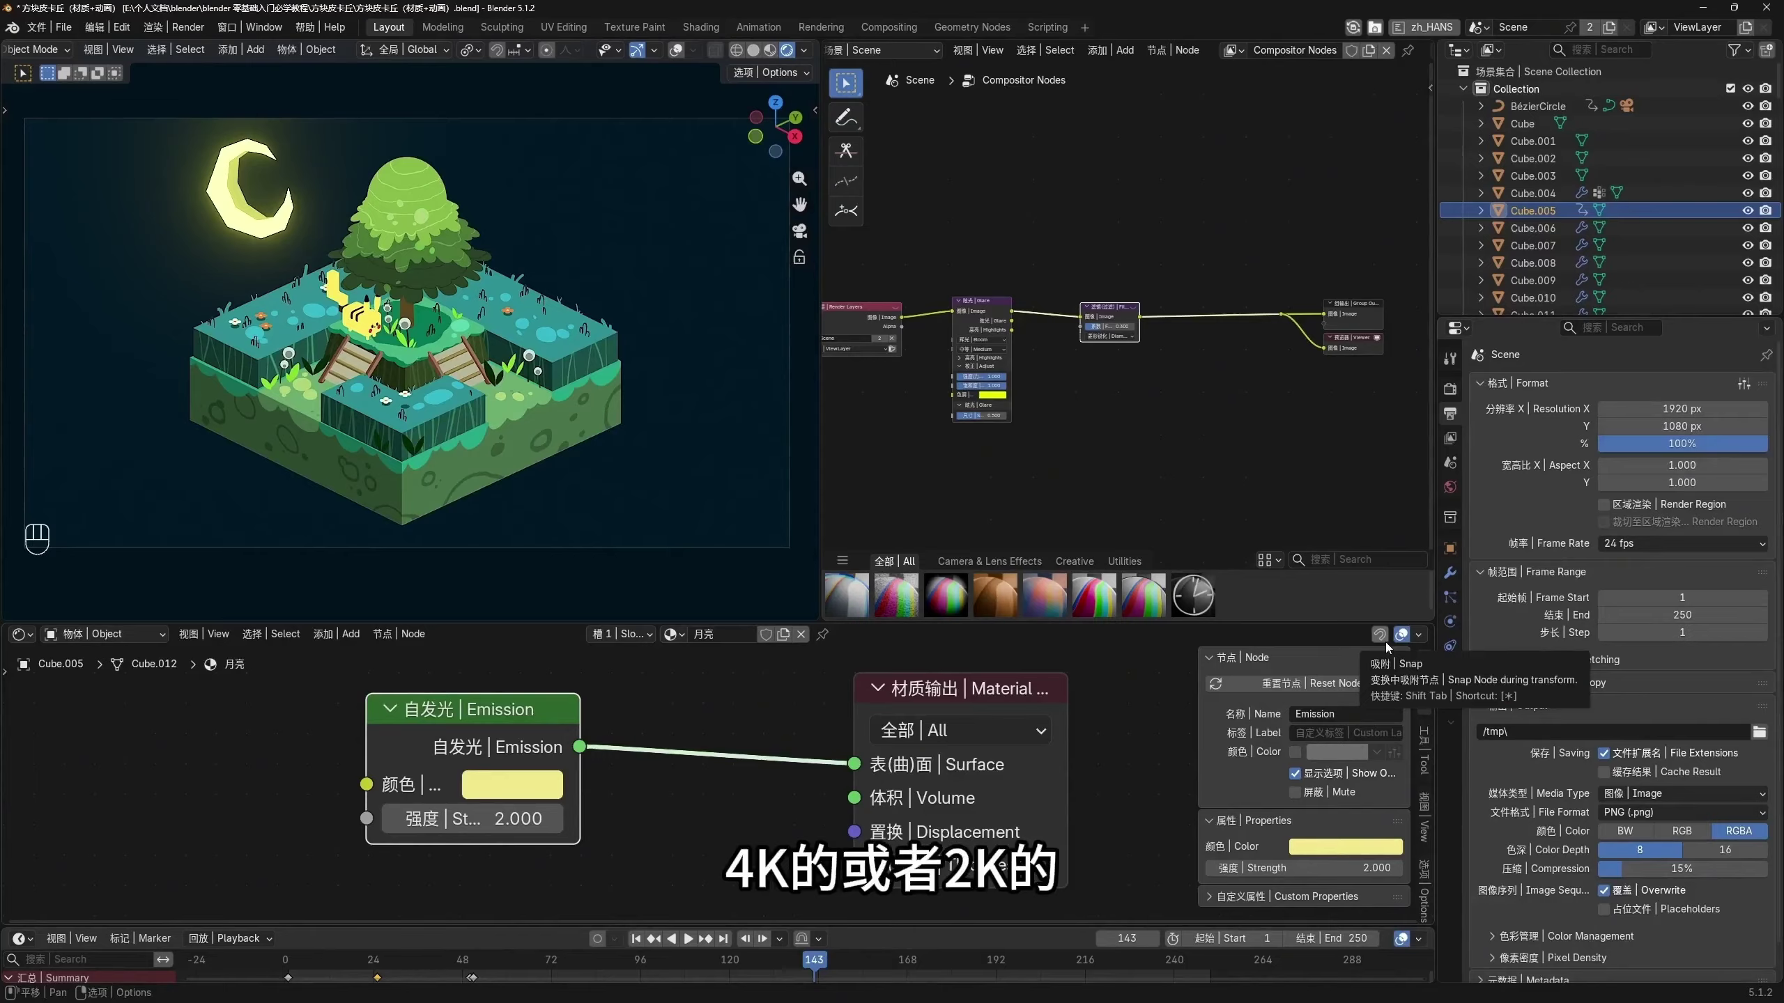
{"action": "left_click", "coordinate": [1708, 409]}
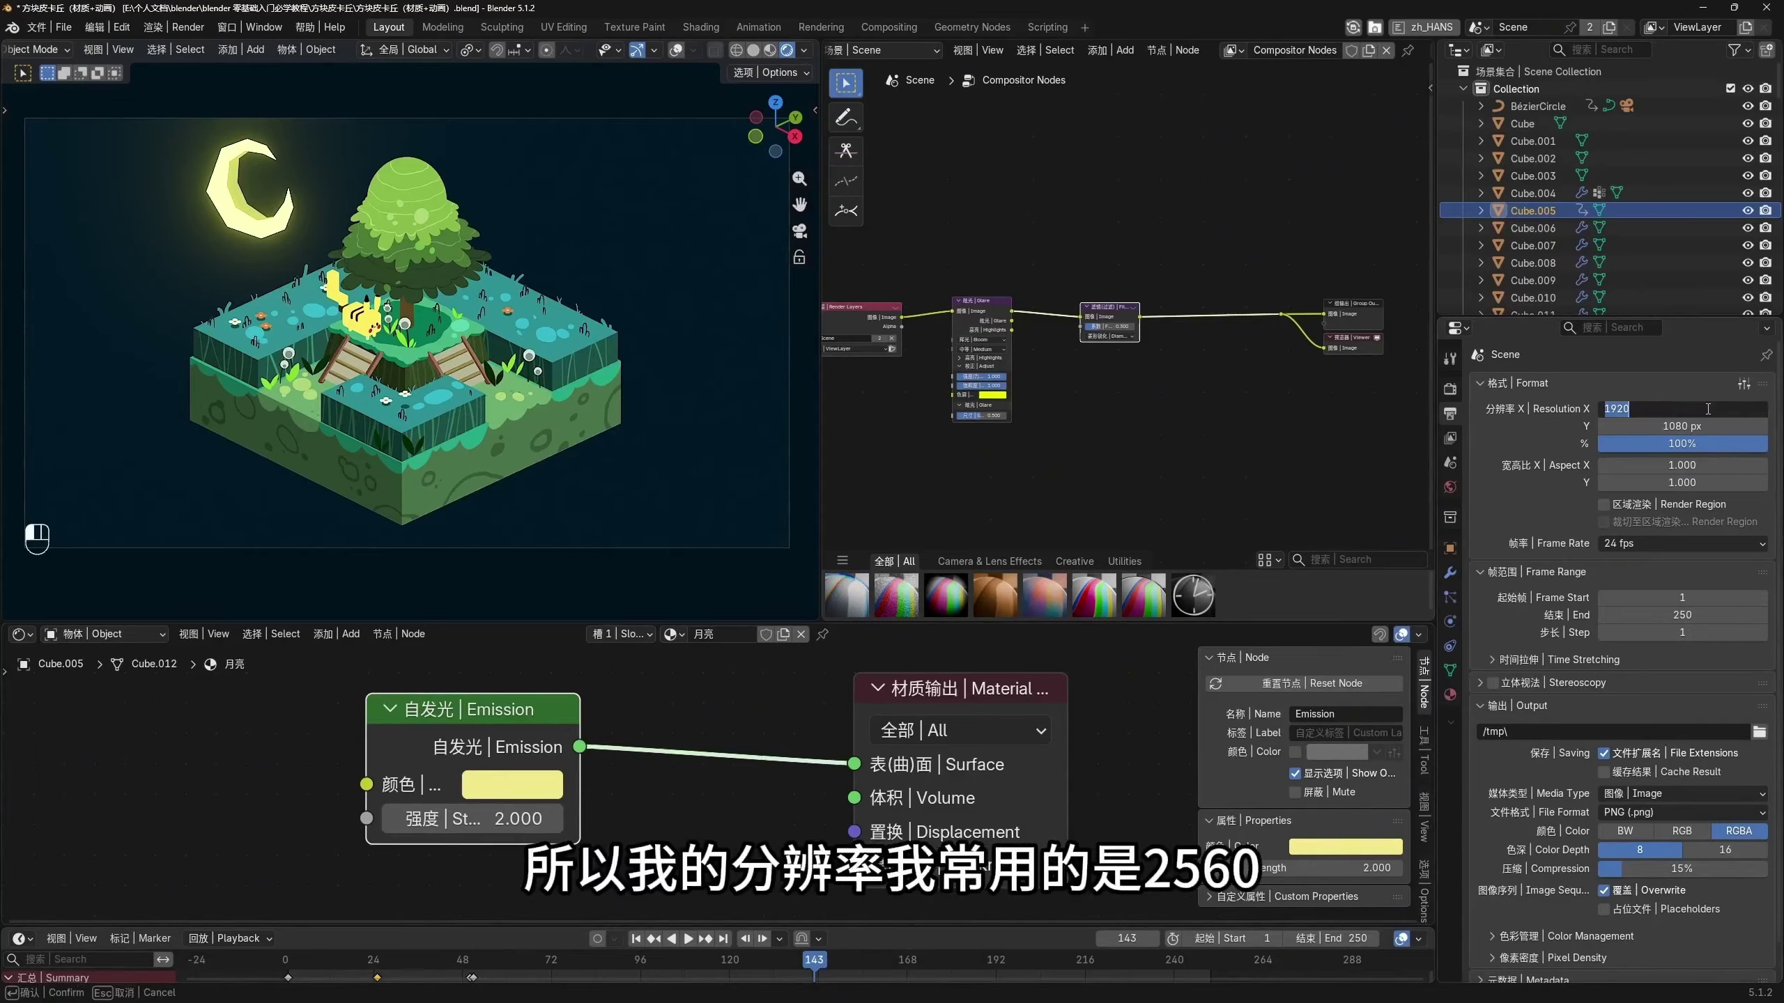
{"action": "type", "text": "2560"}
{"action": "left_click", "coordinate": [1696, 425]}
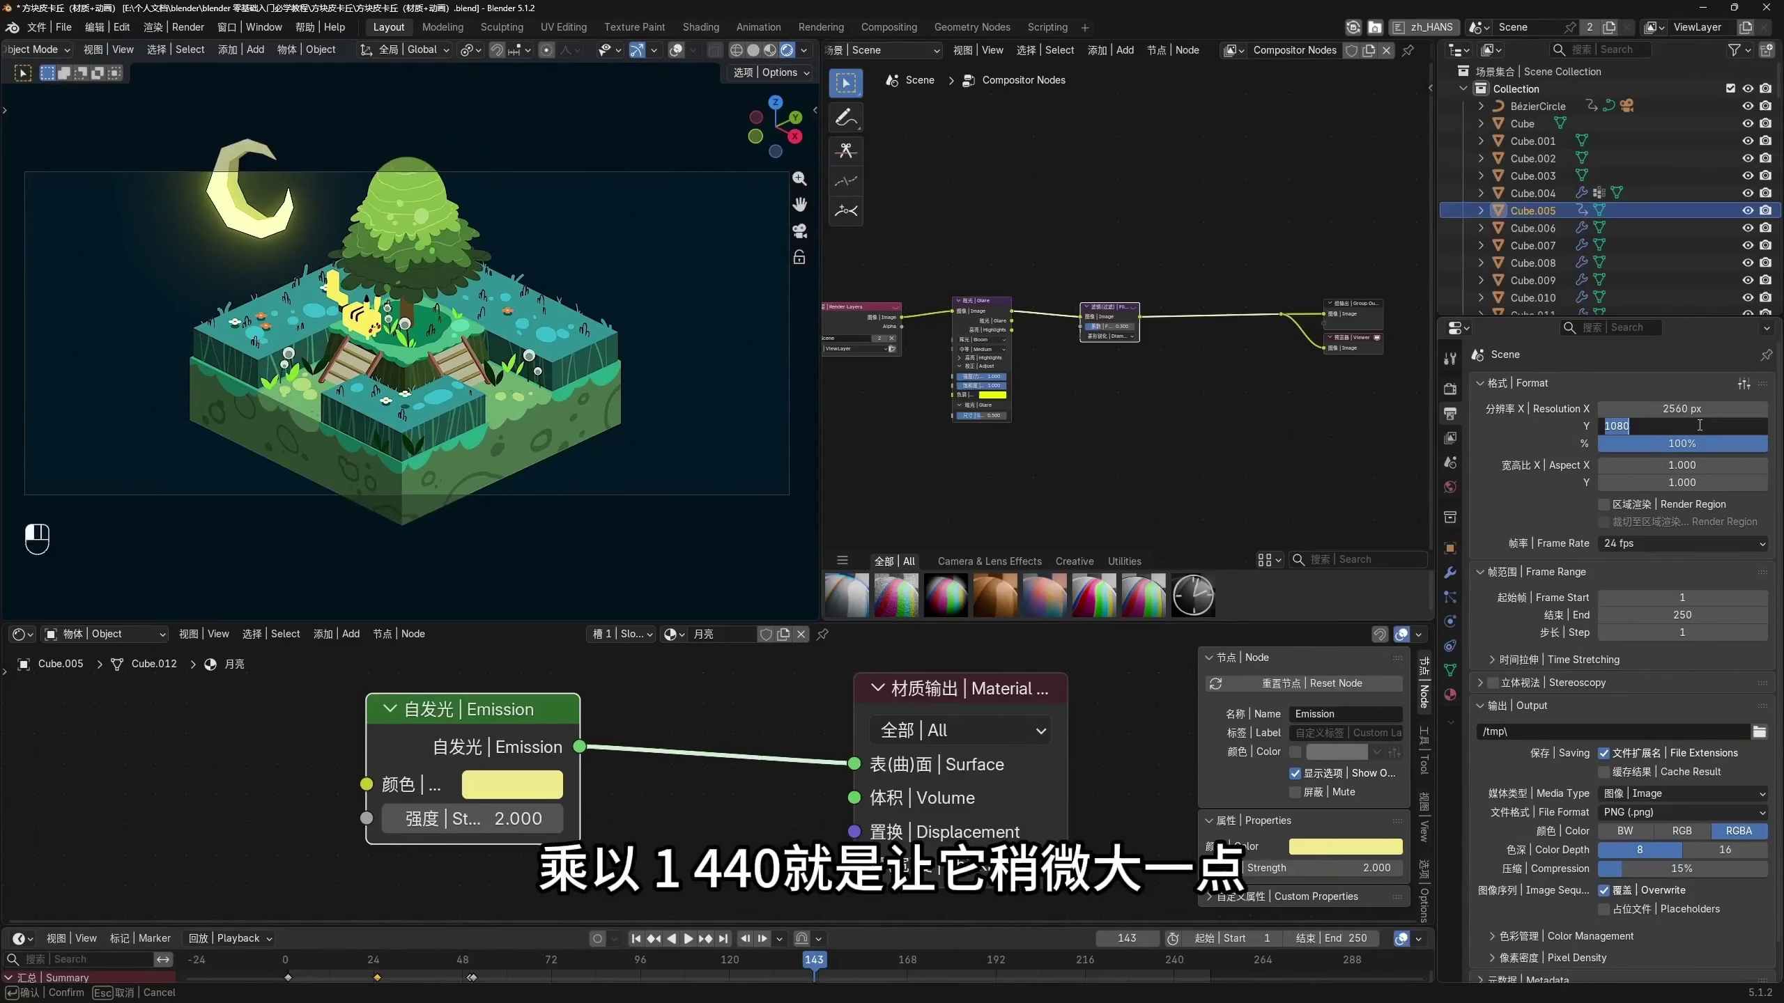
{"action": "type", "text": "1440"}
{"action": "key", "text": "Return"}
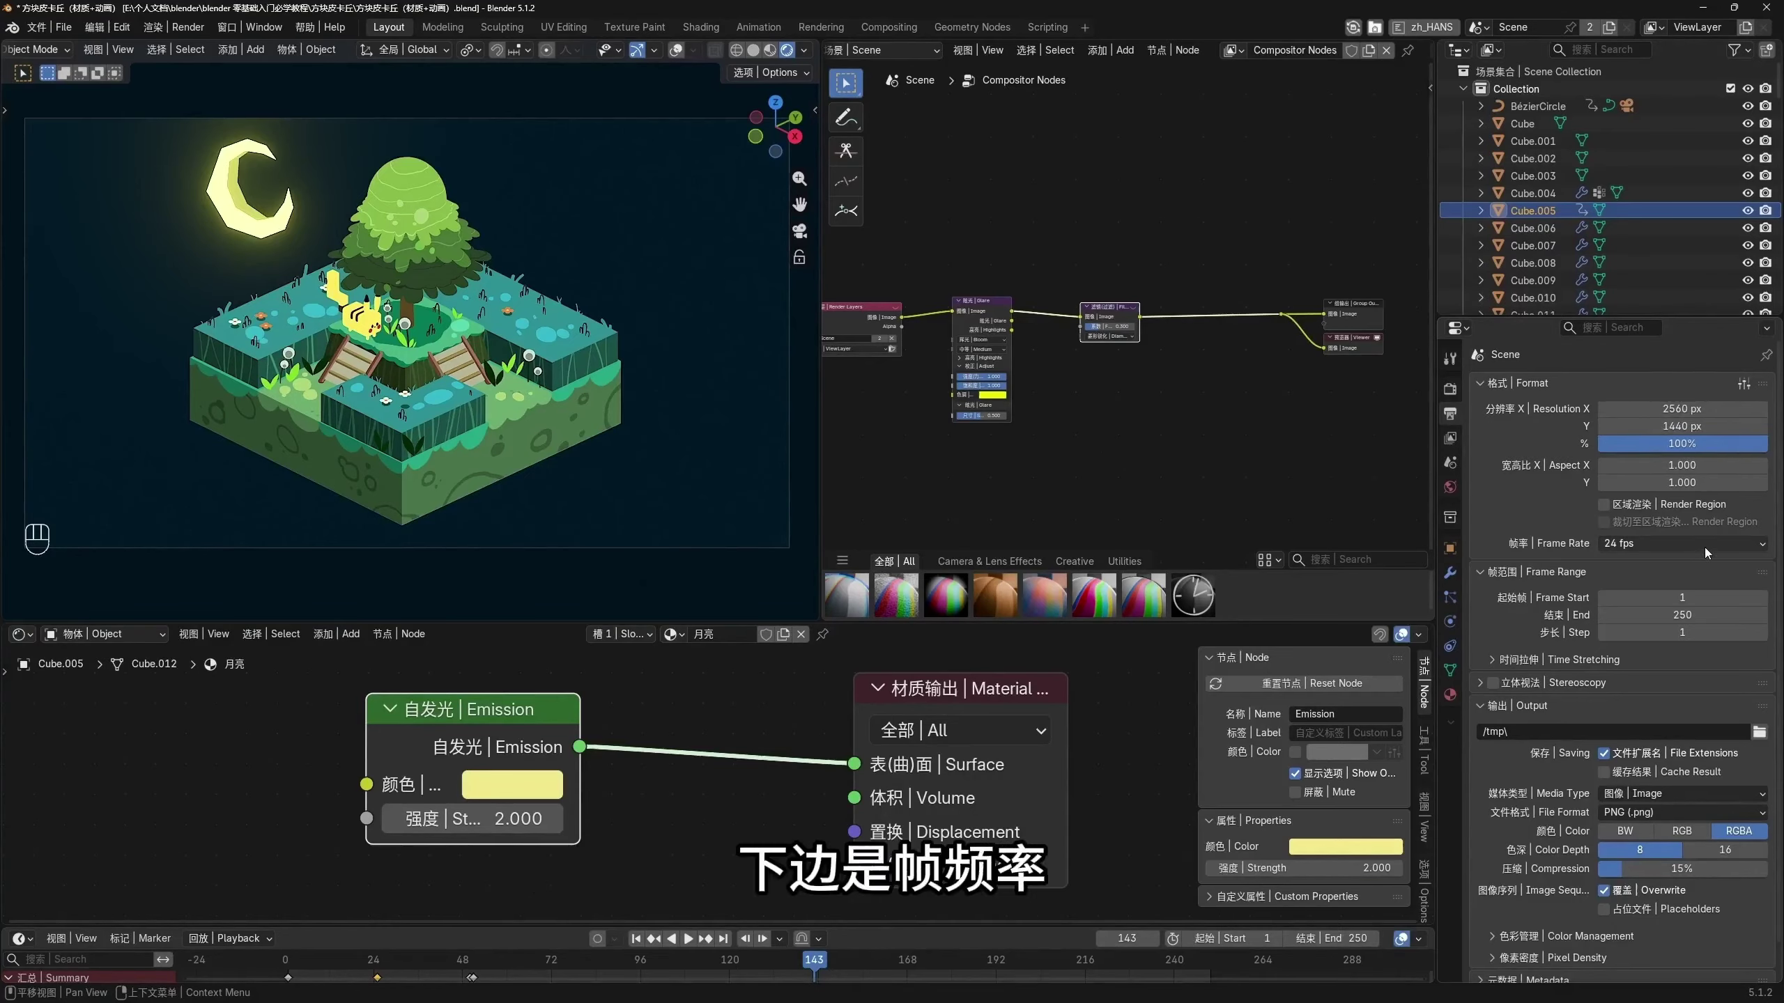
Move the timeline to frame 1 and choose 24 fps as the output frame rate
{"action": "left_click", "coordinate": [285, 972]}
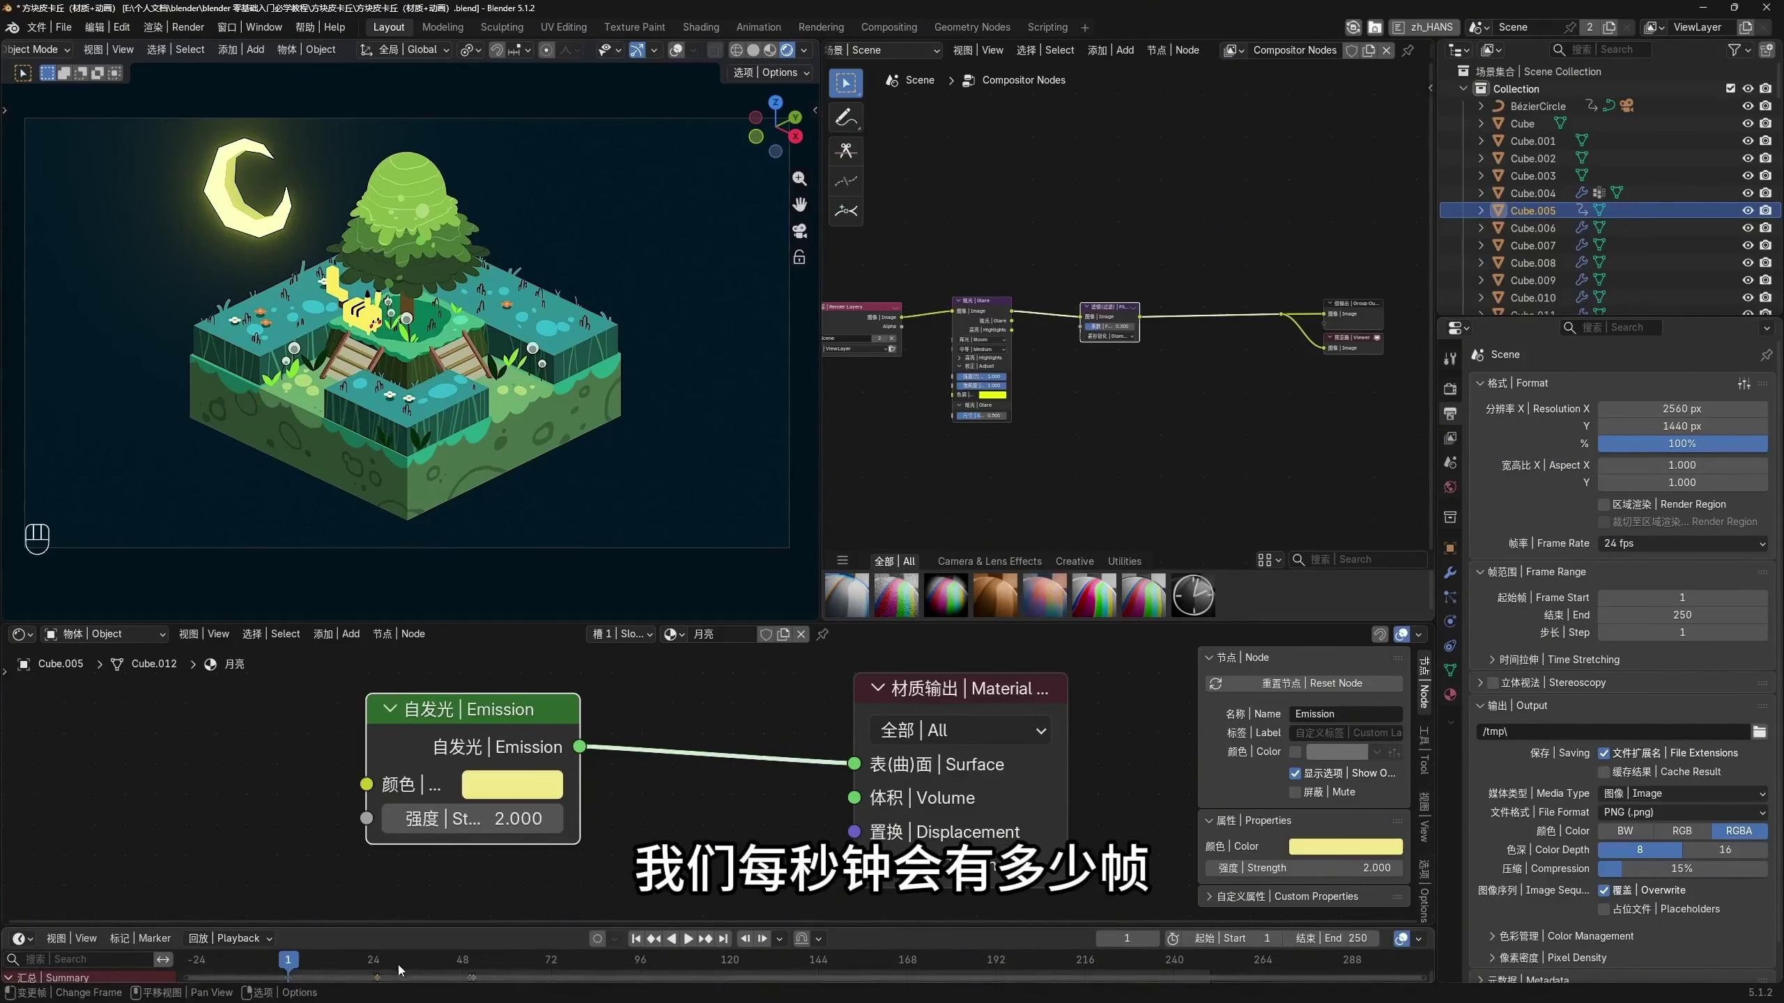
{"action": "left_click", "coordinate": [1651, 542]}
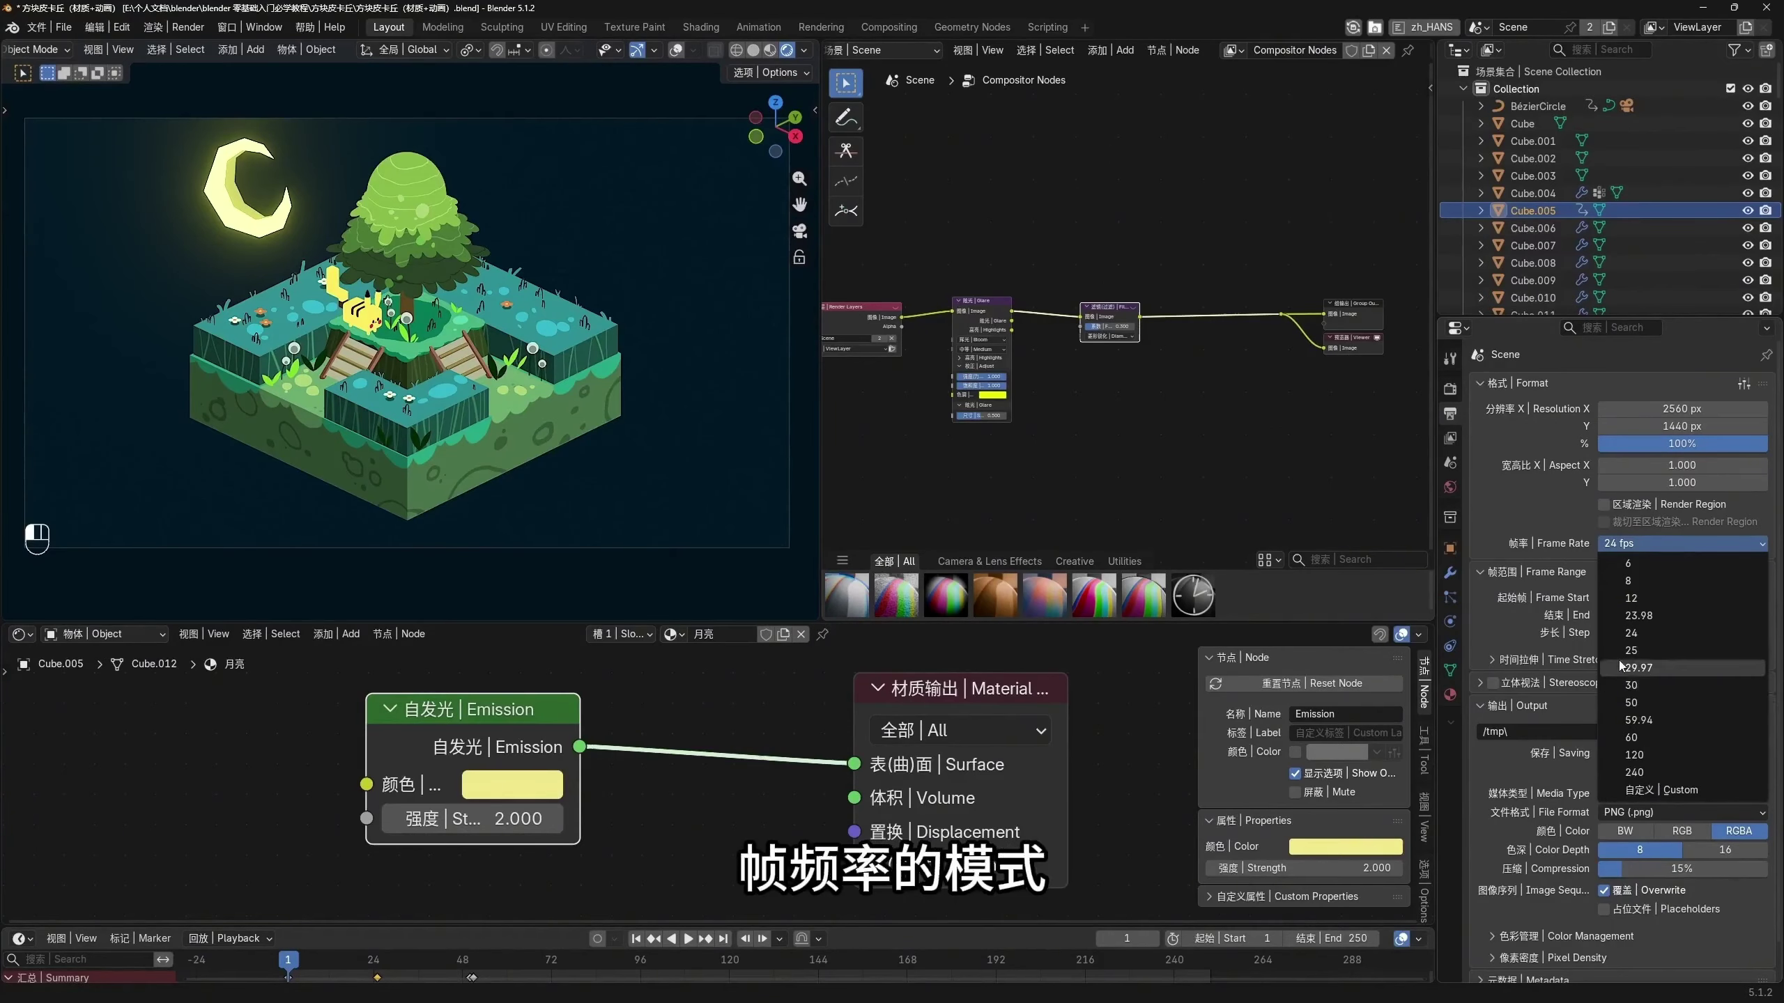
{"action": "left_click", "coordinate": [1630, 632]}
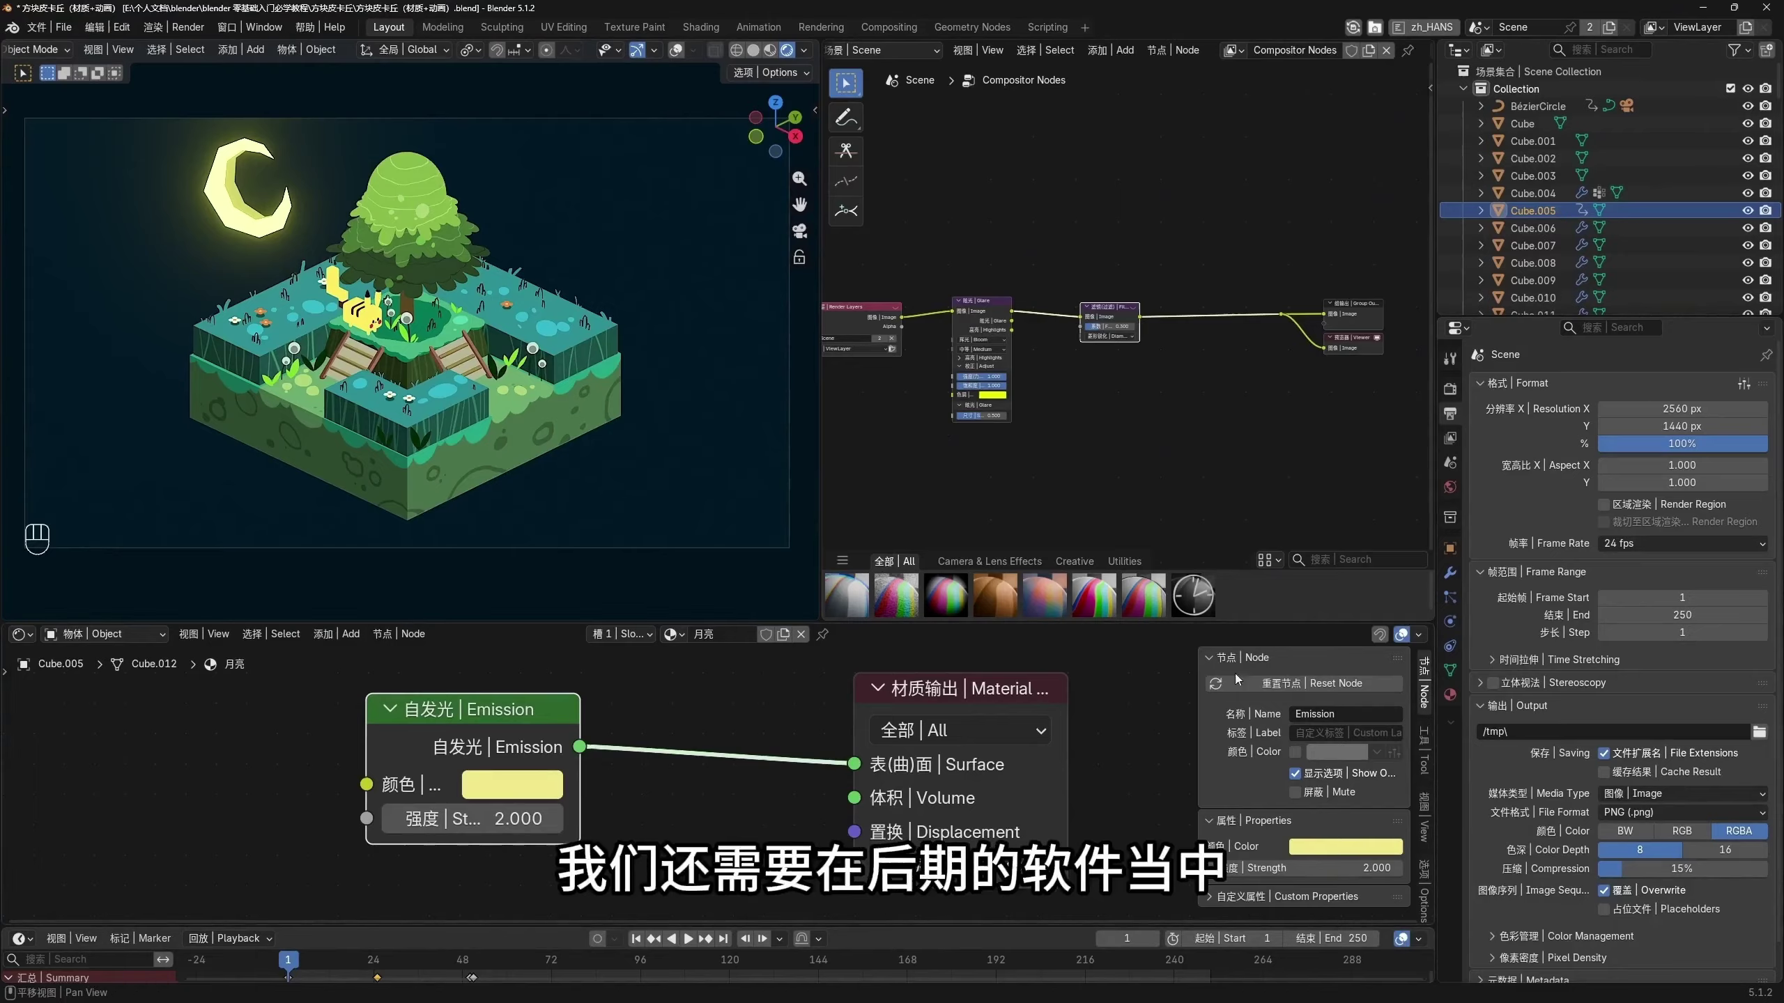
Enlarge the timeline, play the animation to review its length, and return to the first frame
{"action": "left_click_drag", "start_coordinate": [1032, 923], "coordinate": [1033, 900]}
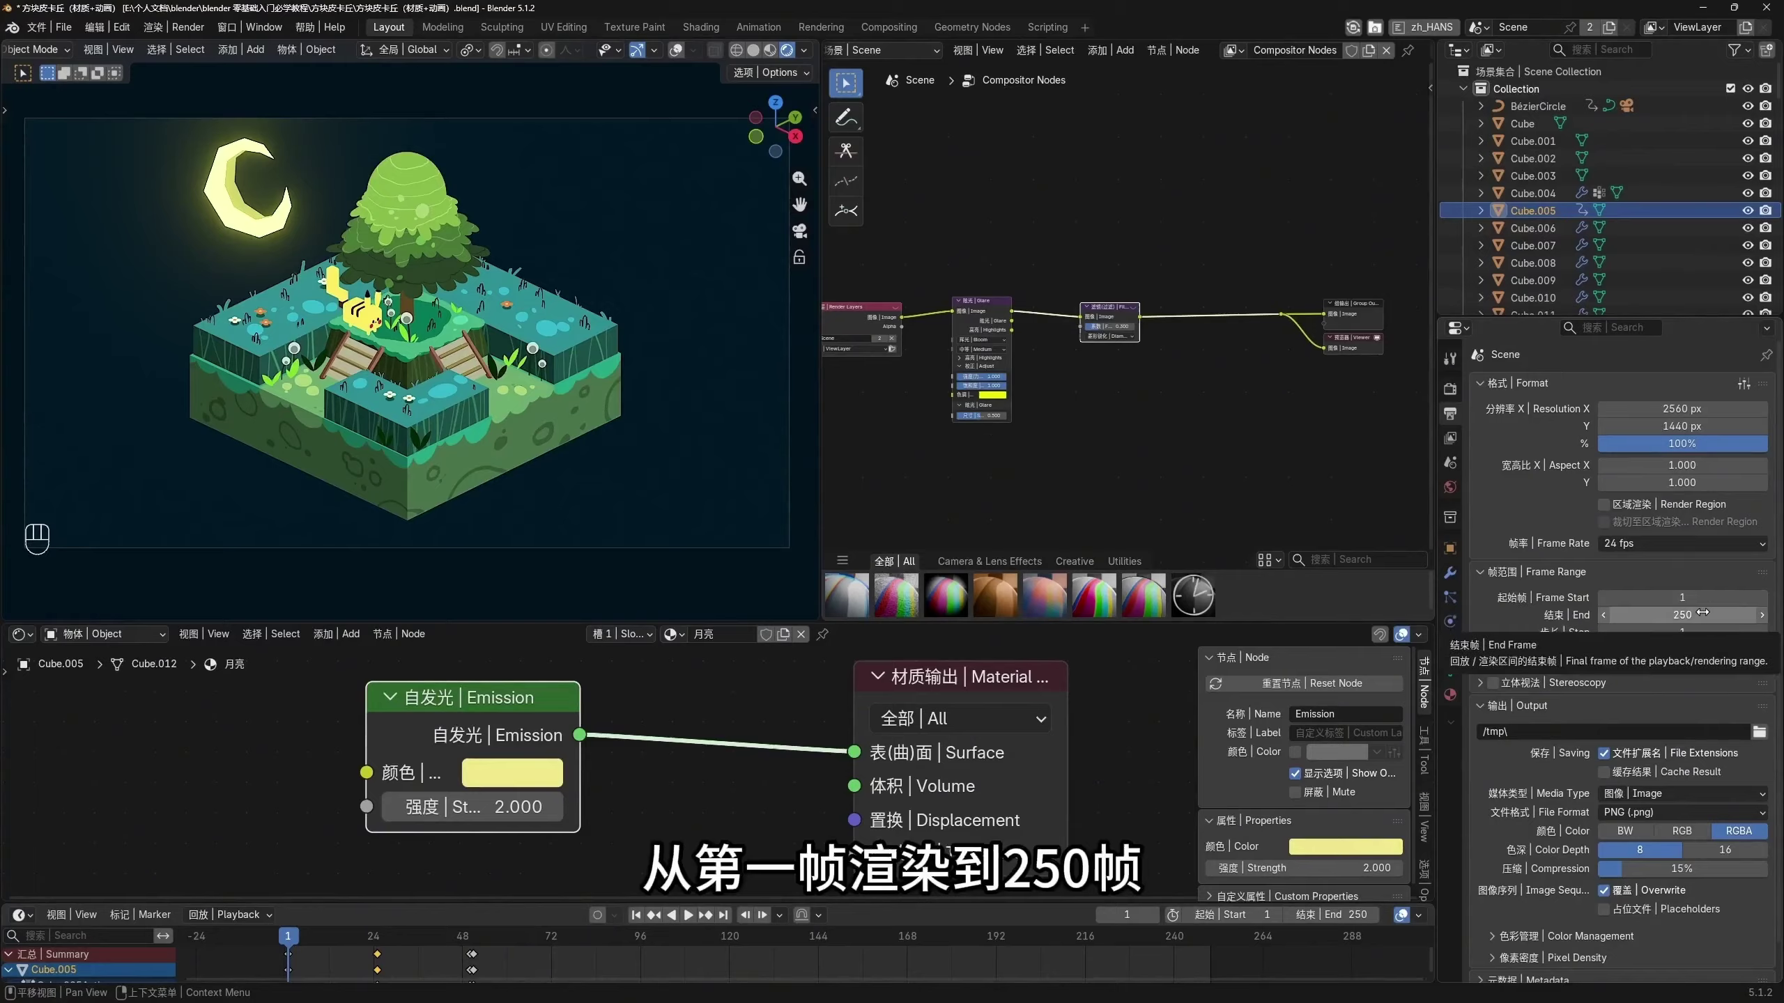
{"action": "key", "text": "space"}
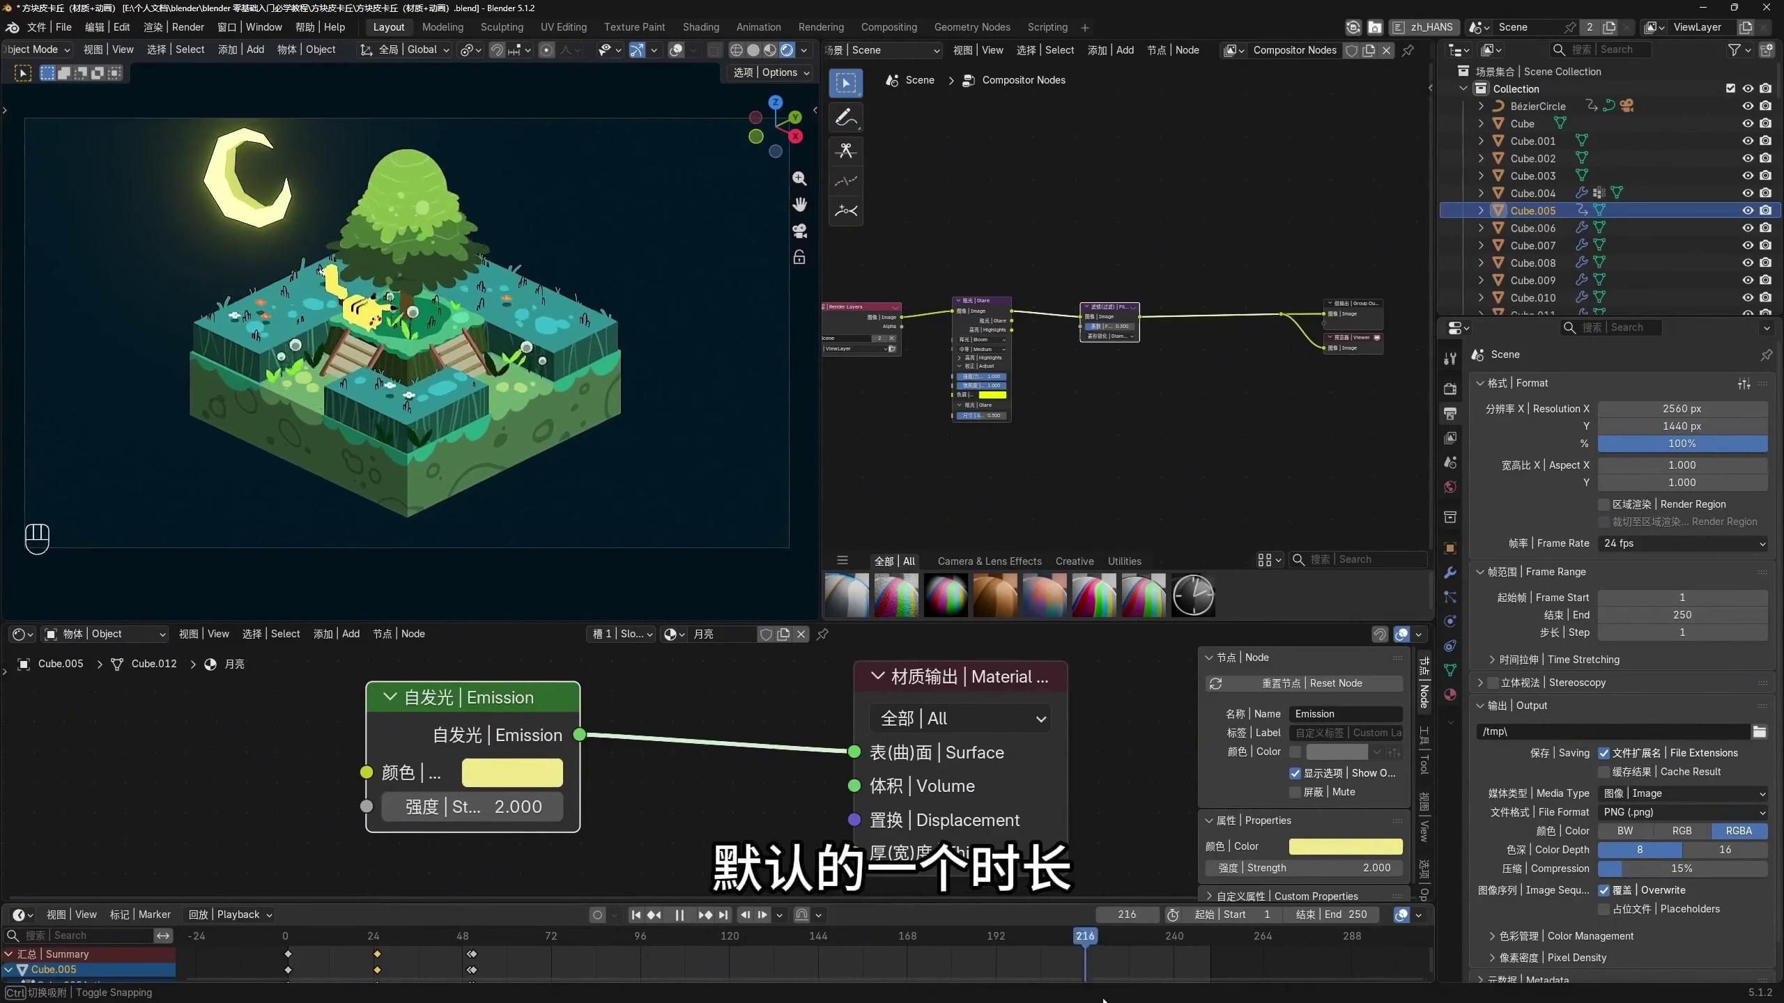
{"action": "left_click", "coordinate": [637, 915]}
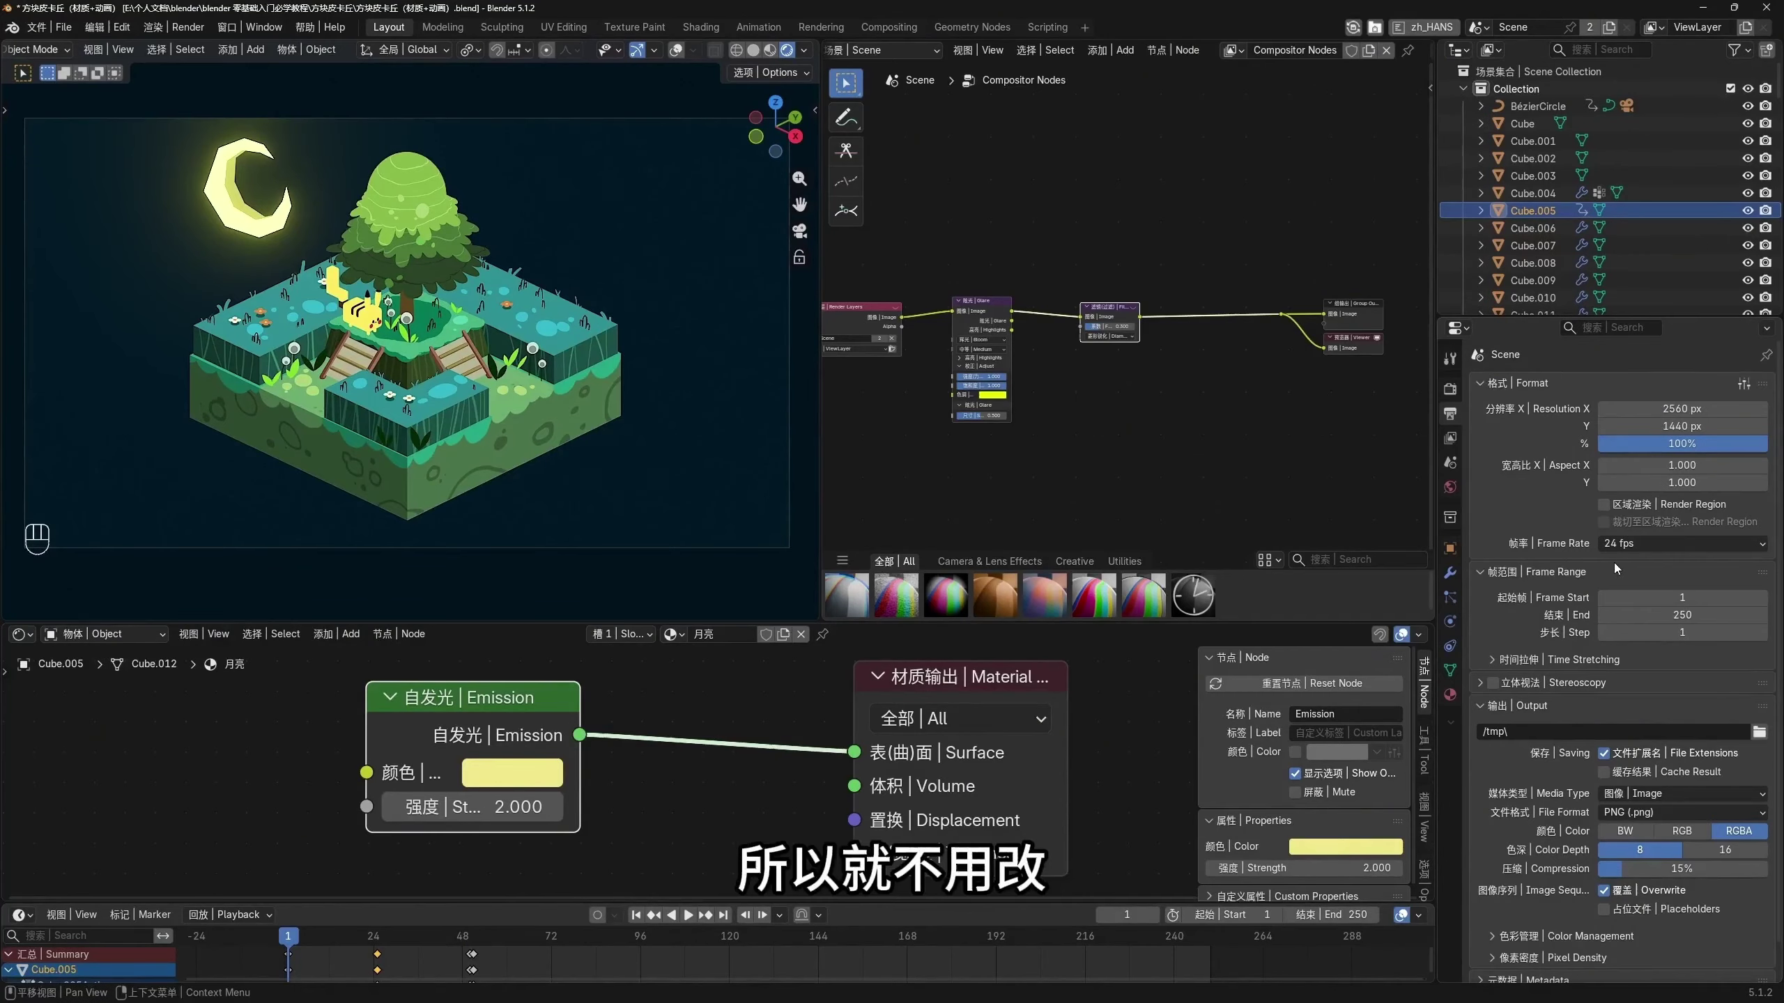
Browse for the render output path and create a new folder named 渲染 inside the 方块皮卡丘 project folder
{"action": "scroll", "coordinate": [1555, 604], "scroll_direction": "down", "scroll_amount": 1}
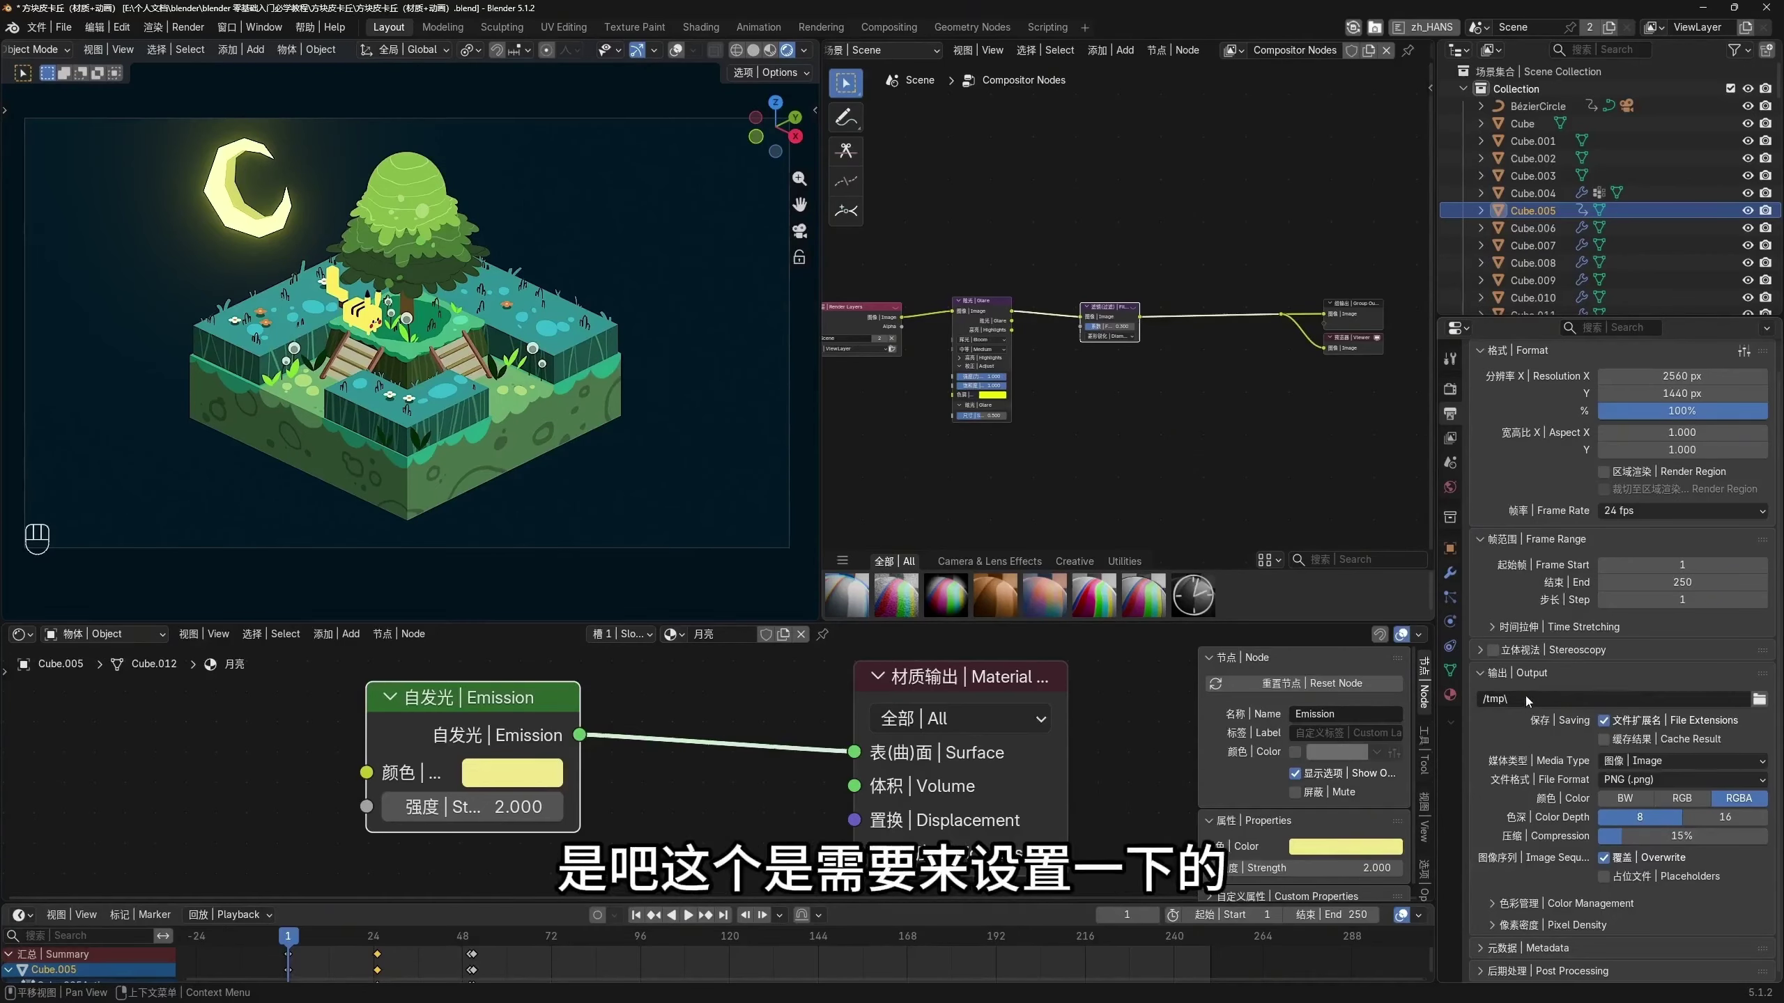
{"action": "left_click", "coordinate": [1759, 699]}
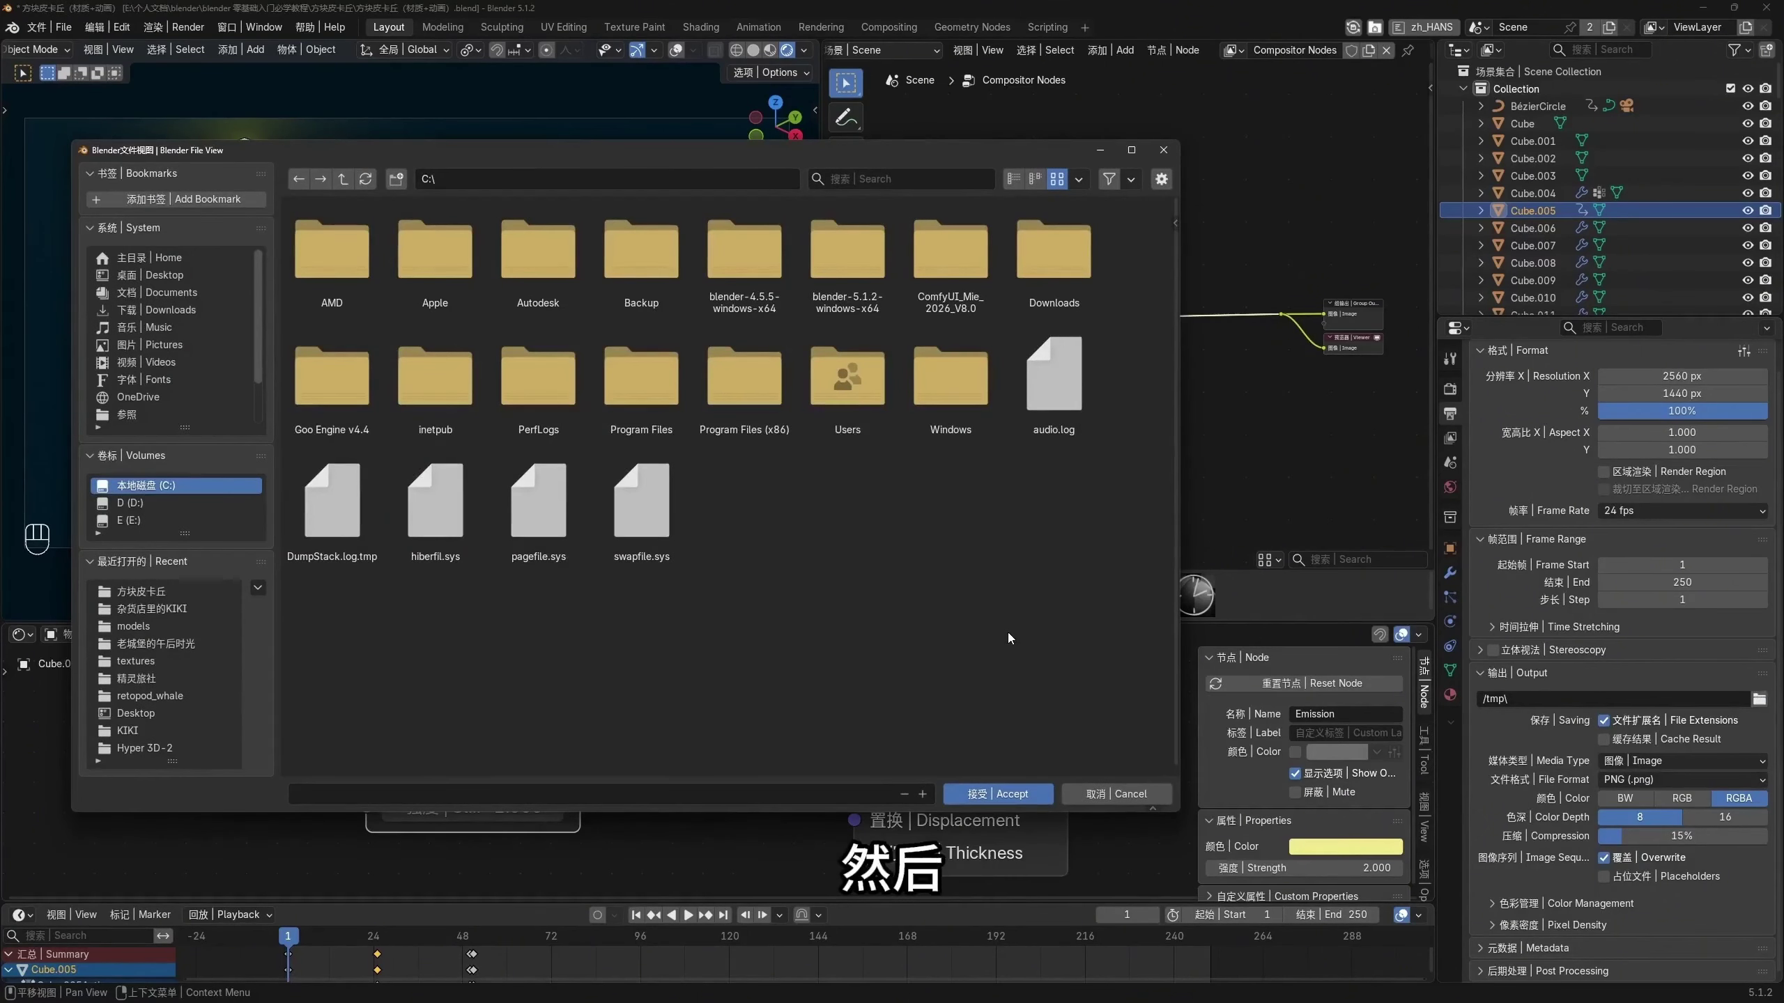
{"action": "left_click", "coordinate": [140, 591]}
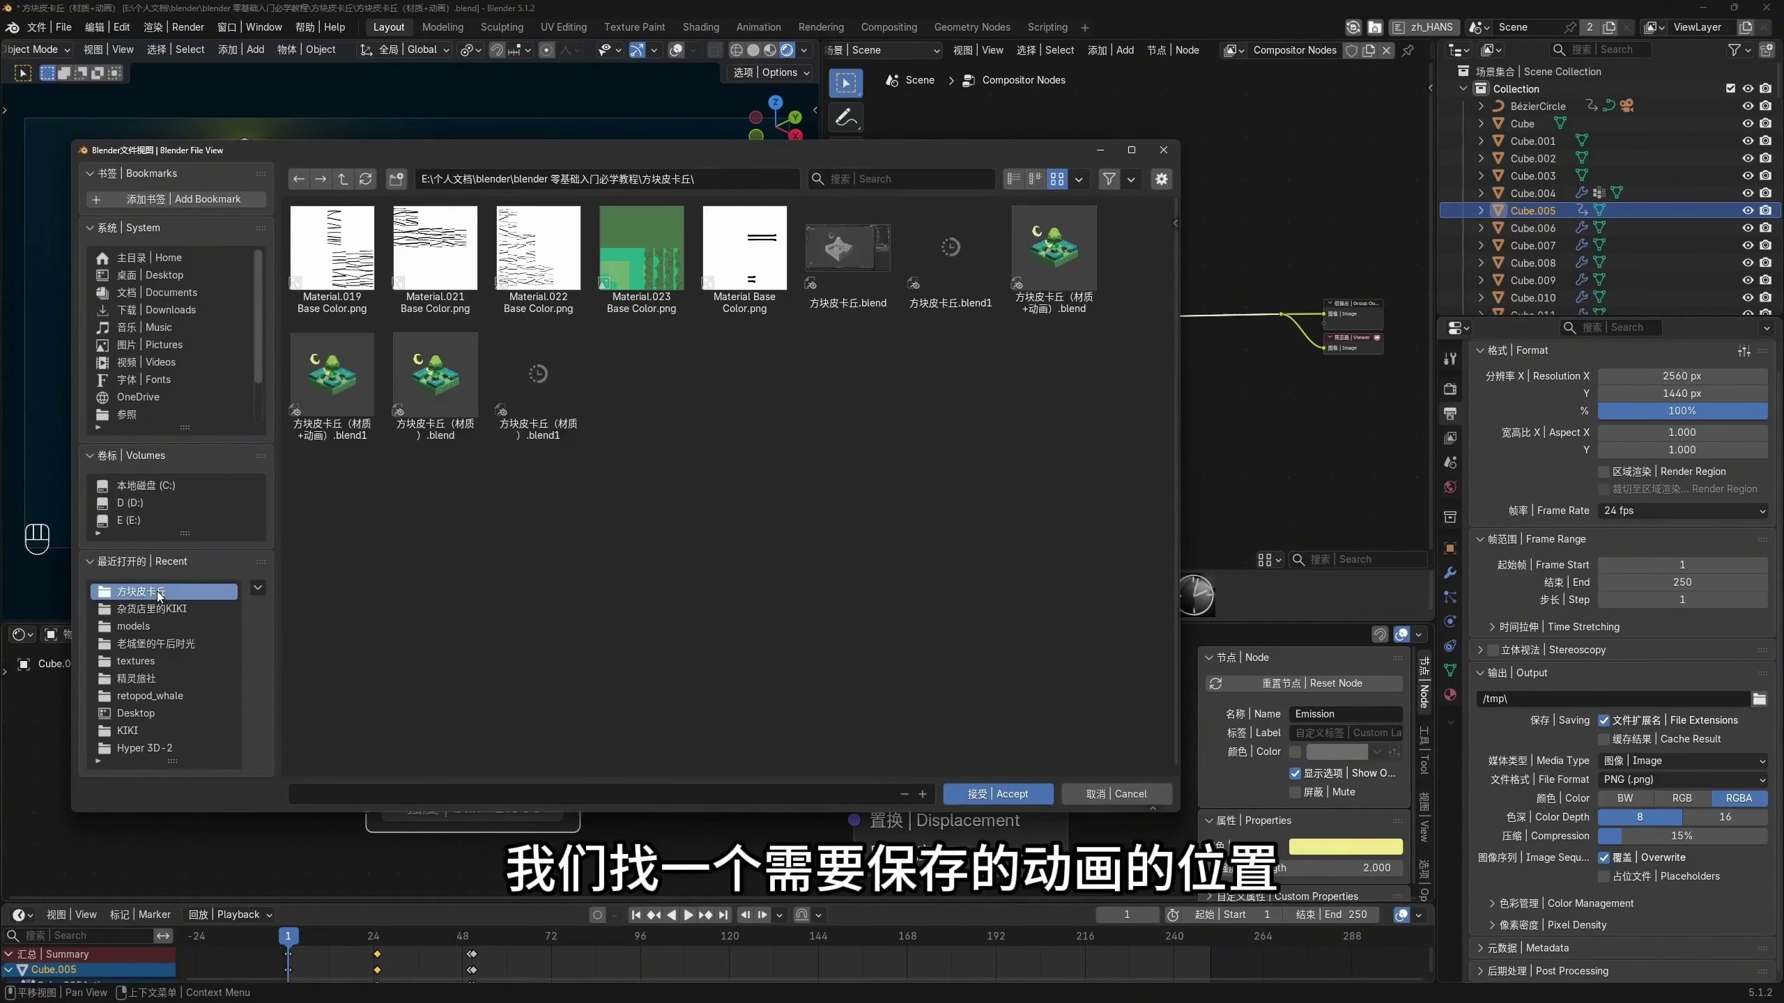
{"action": "left_click", "coordinate": [702, 175]}
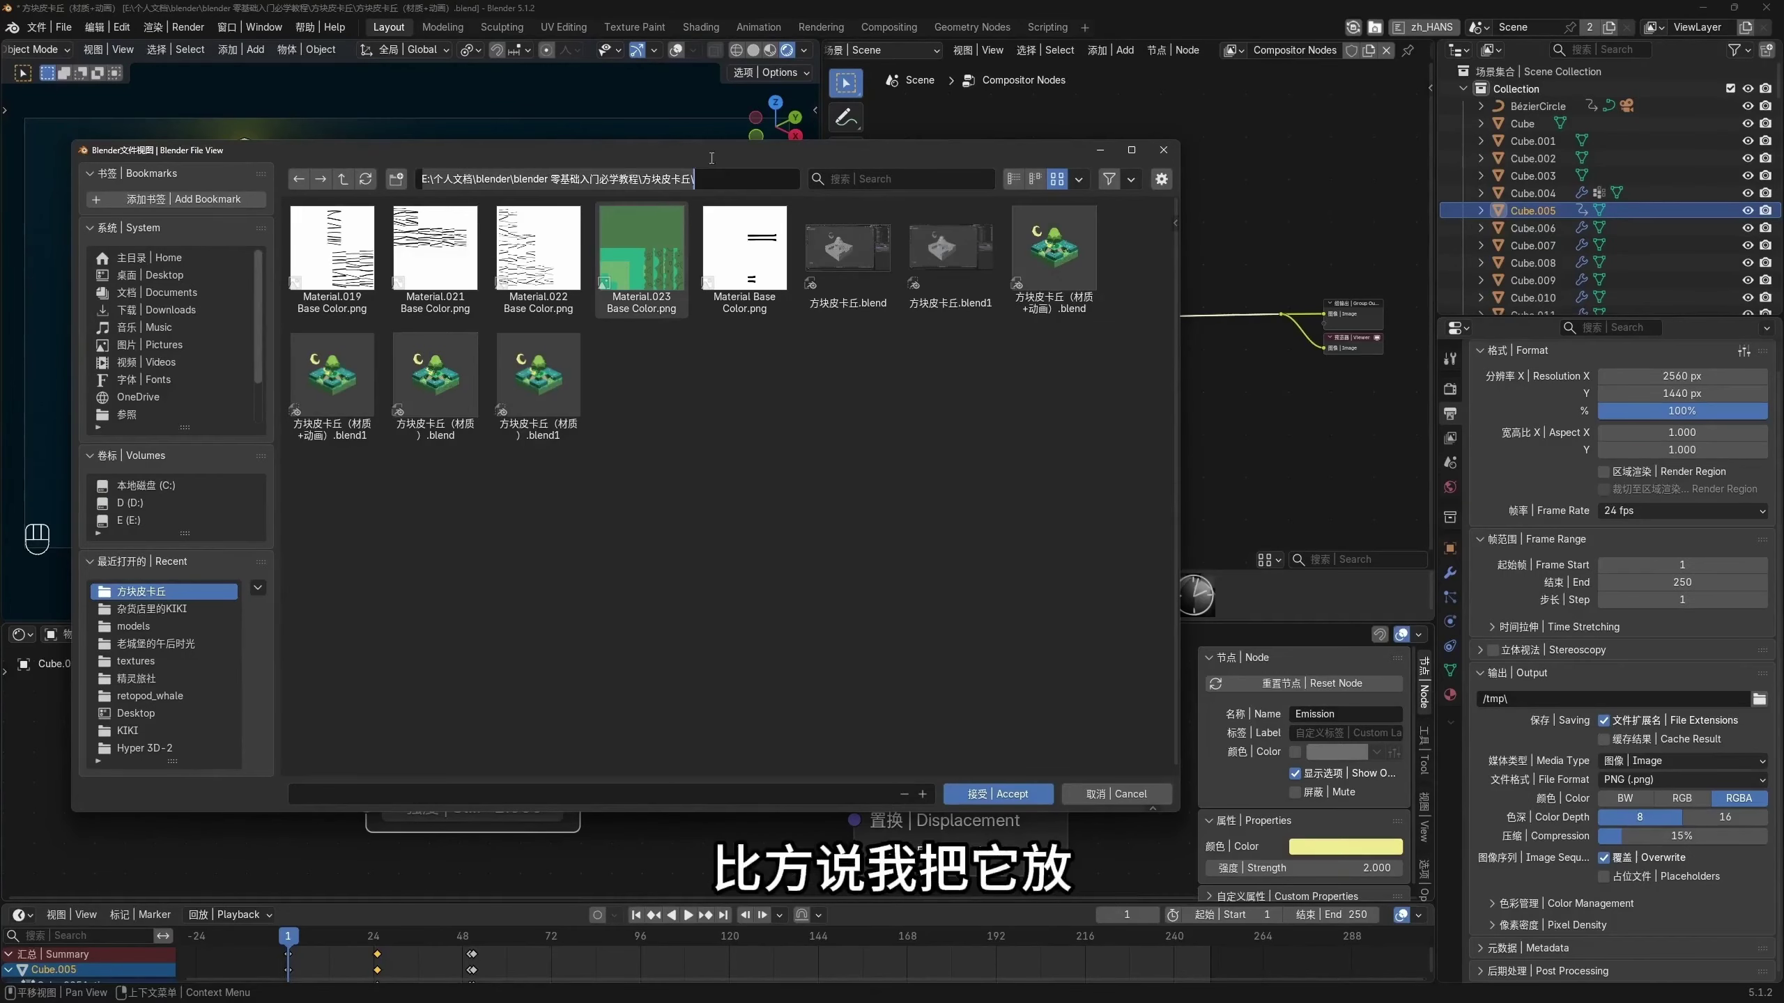
{"action": "left_click", "coordinate": [755, 412]}
{"action": "right_click", "coordinate": [477, 532]}
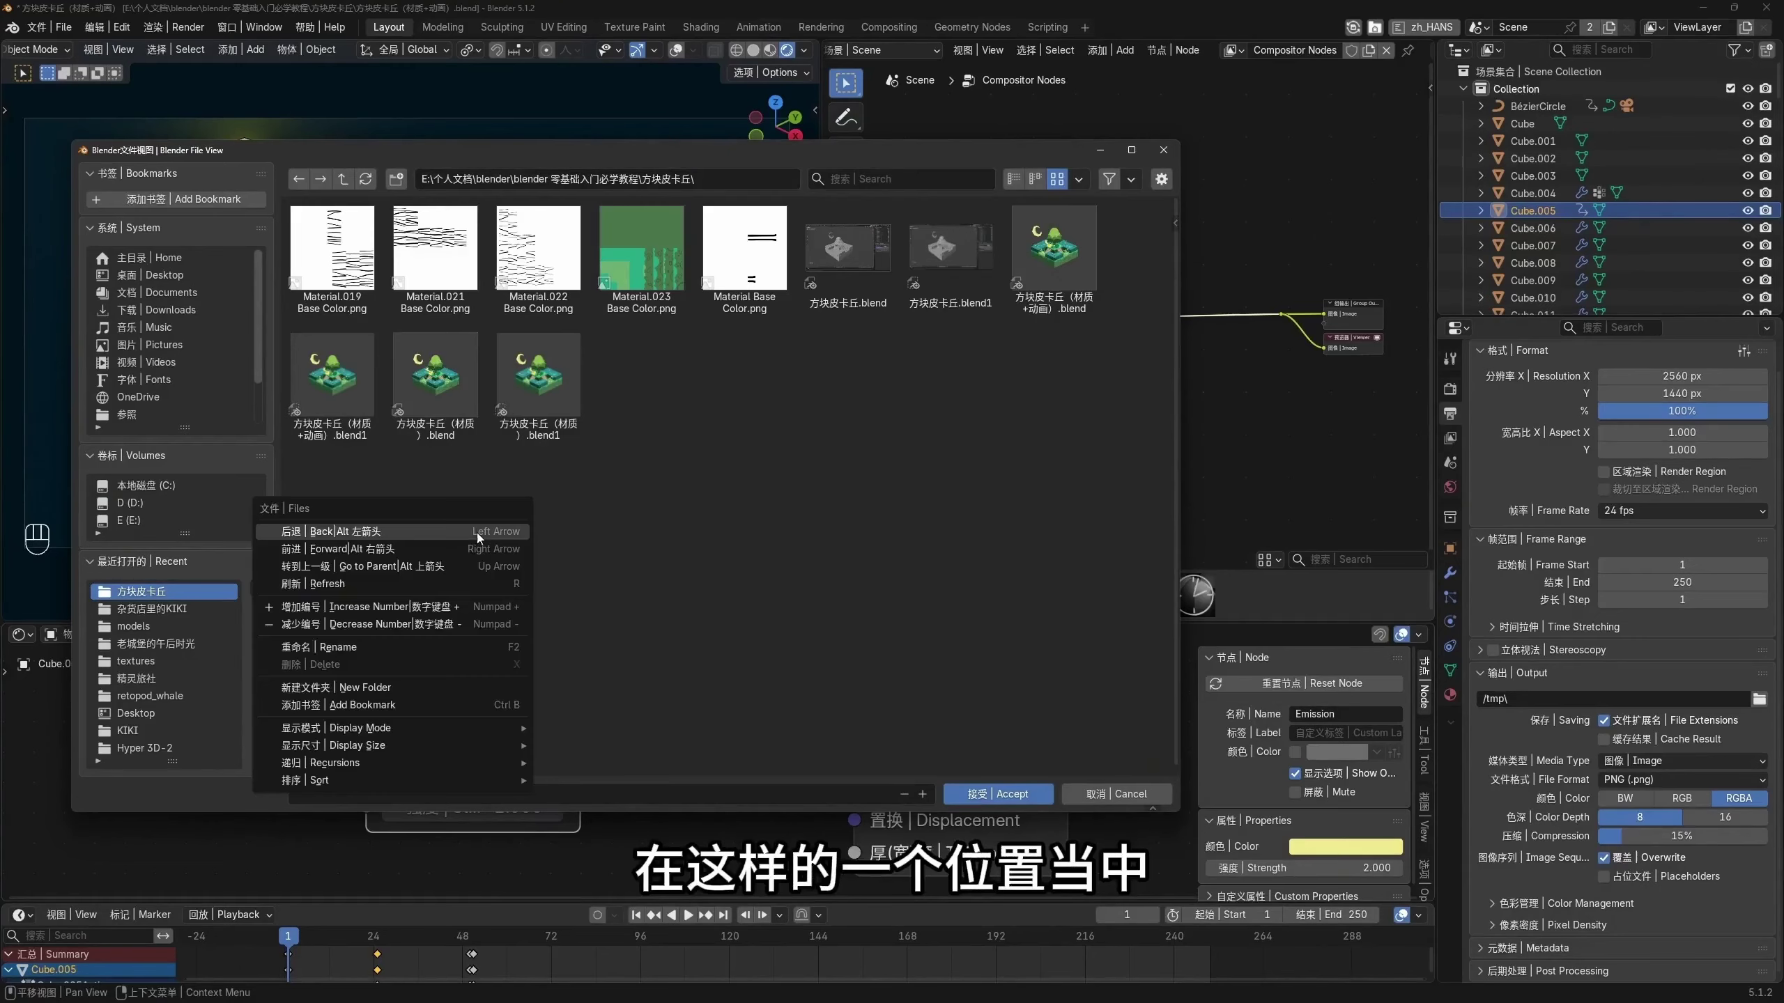
{"action": "left_click", "coordinate": [386, 688]}
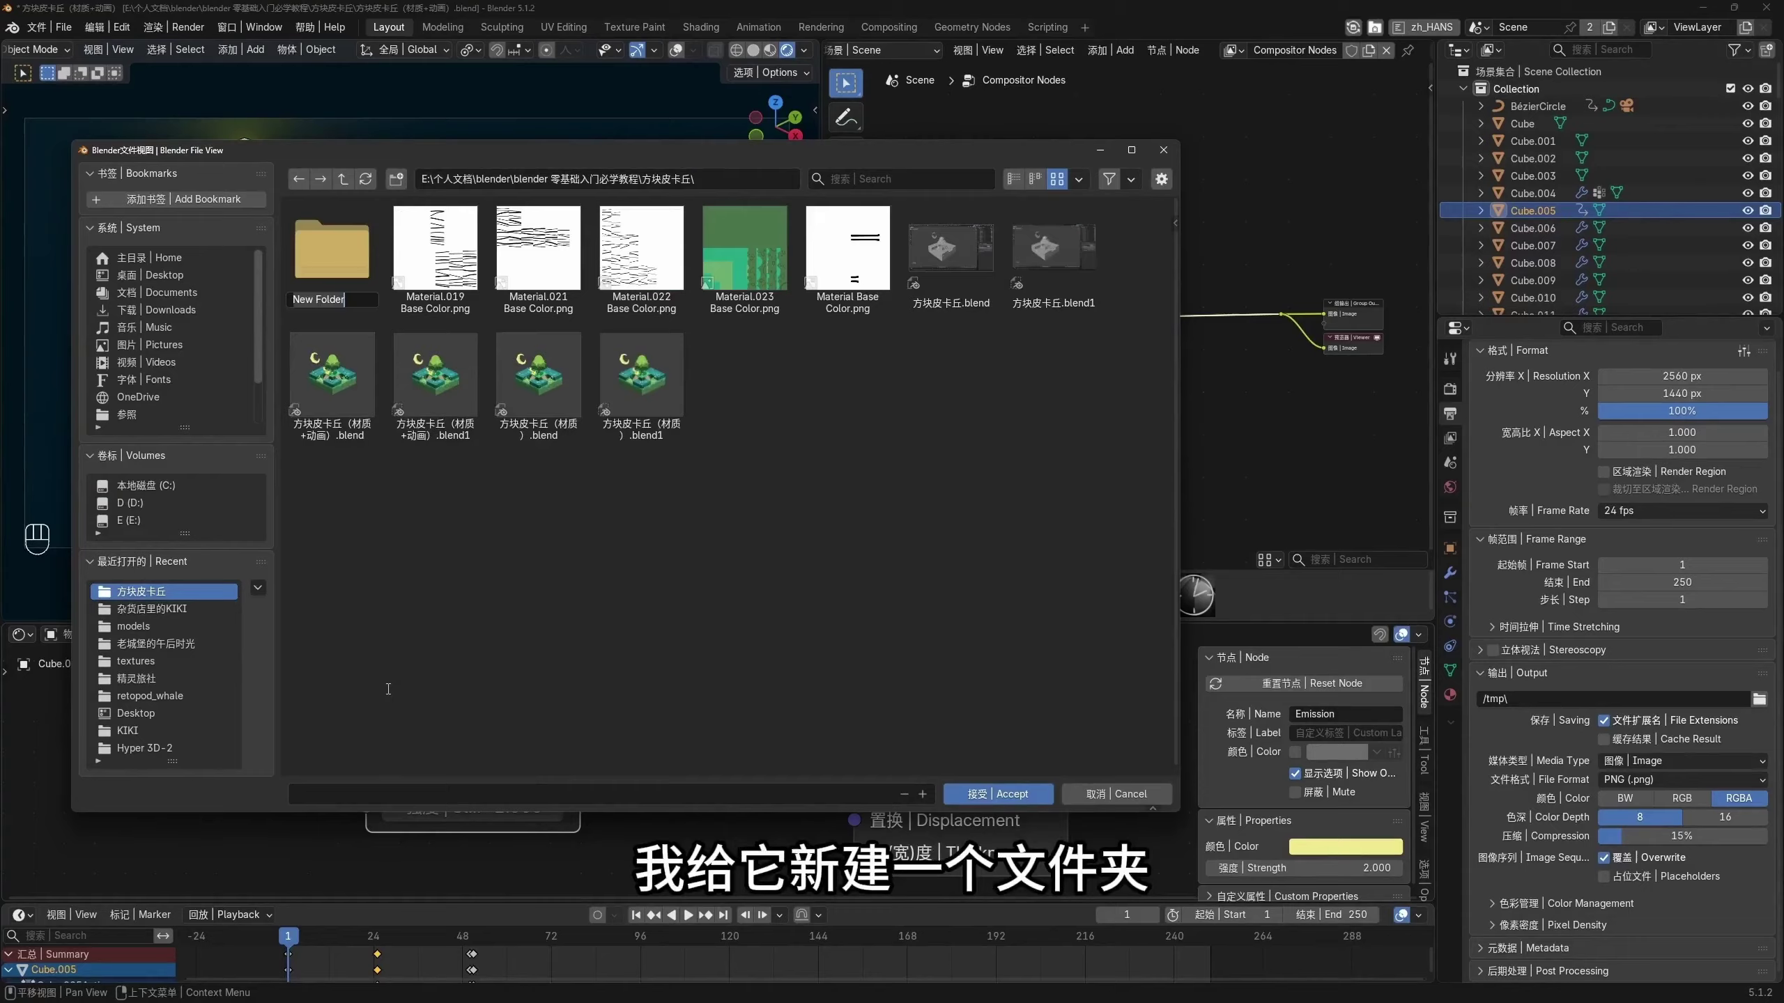
{"action": "type", "text": "渲染"}
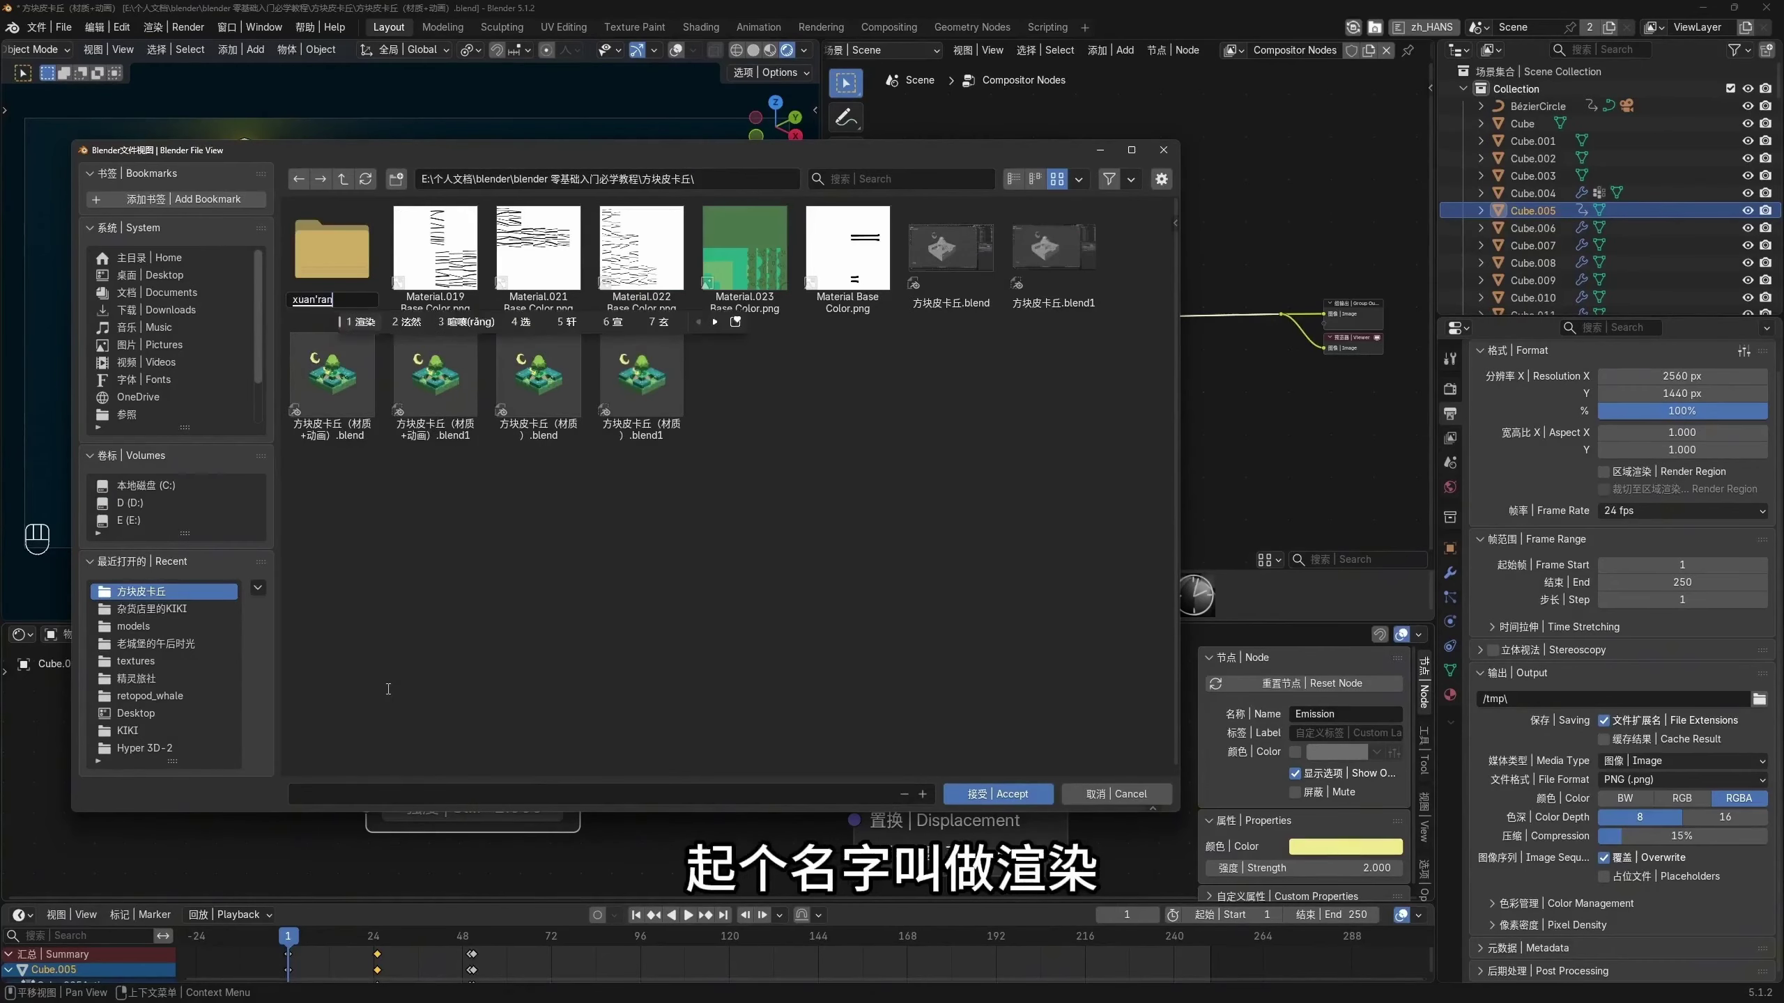
{"action": "key", "text": "Return"}
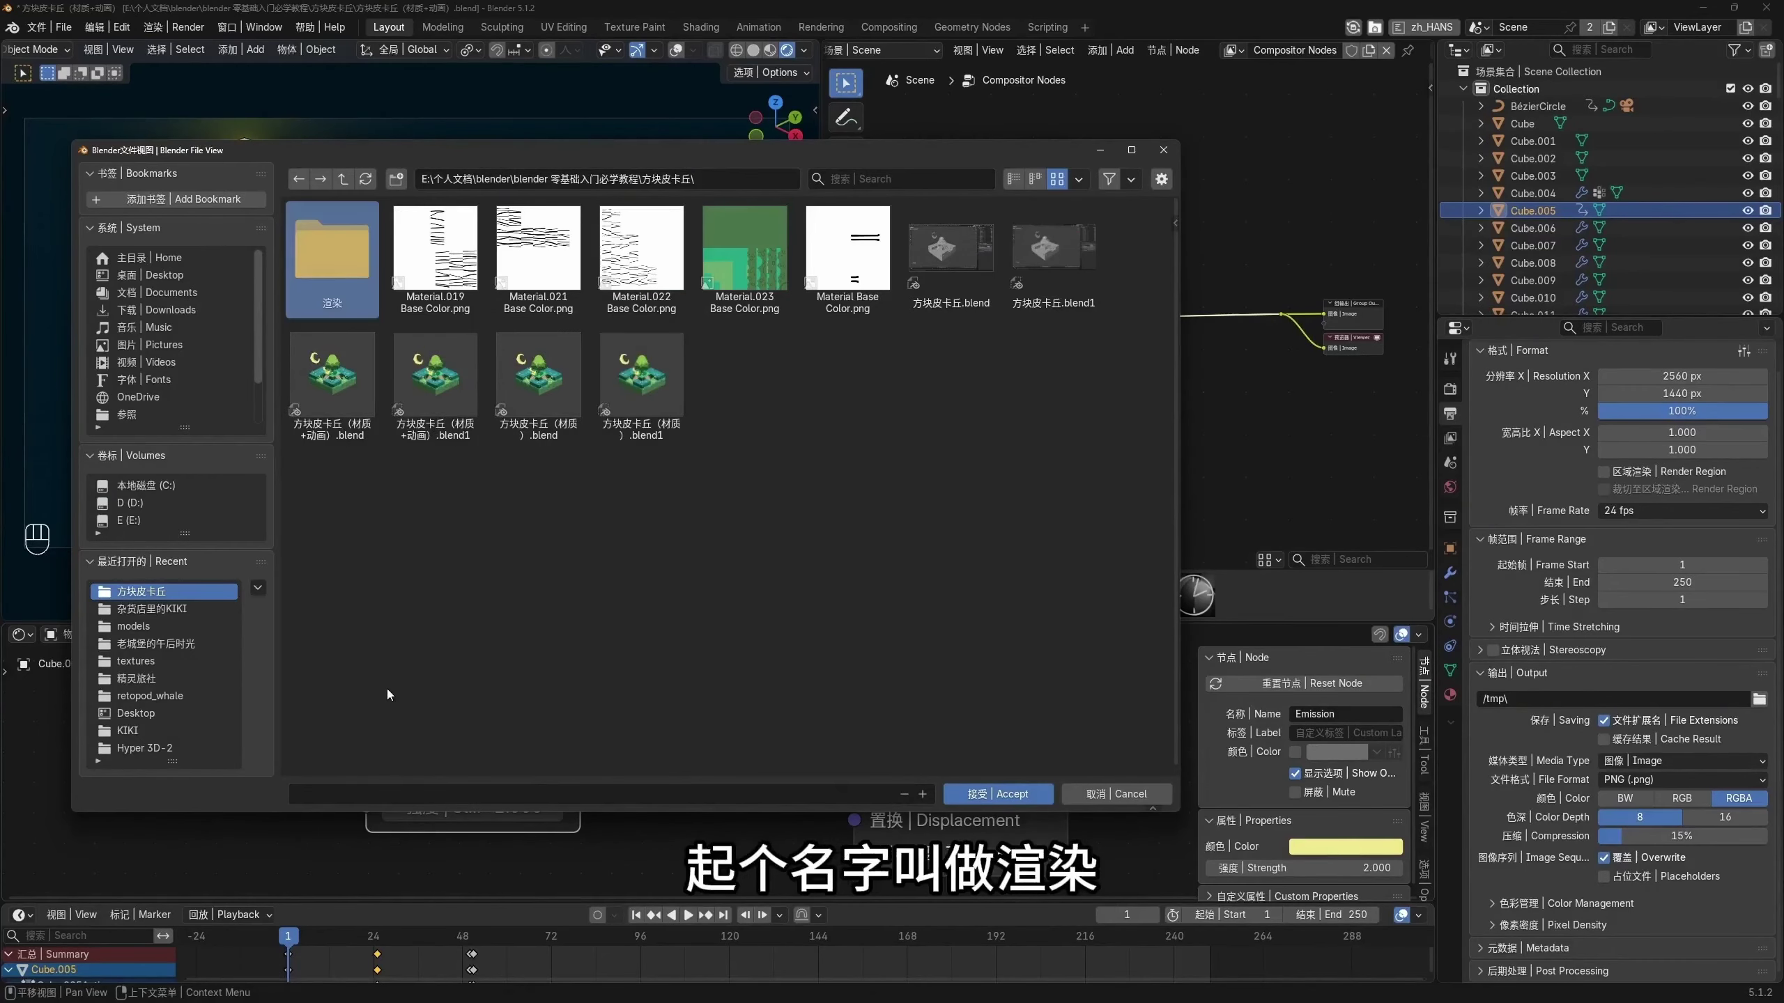
Set the render output to the 渲染 folder with the file name 方块皮卡丘-
{"action": "double_click", "coordinate": [343, 262]}
{"action": "left_click", "coordinate": [349, 789]}
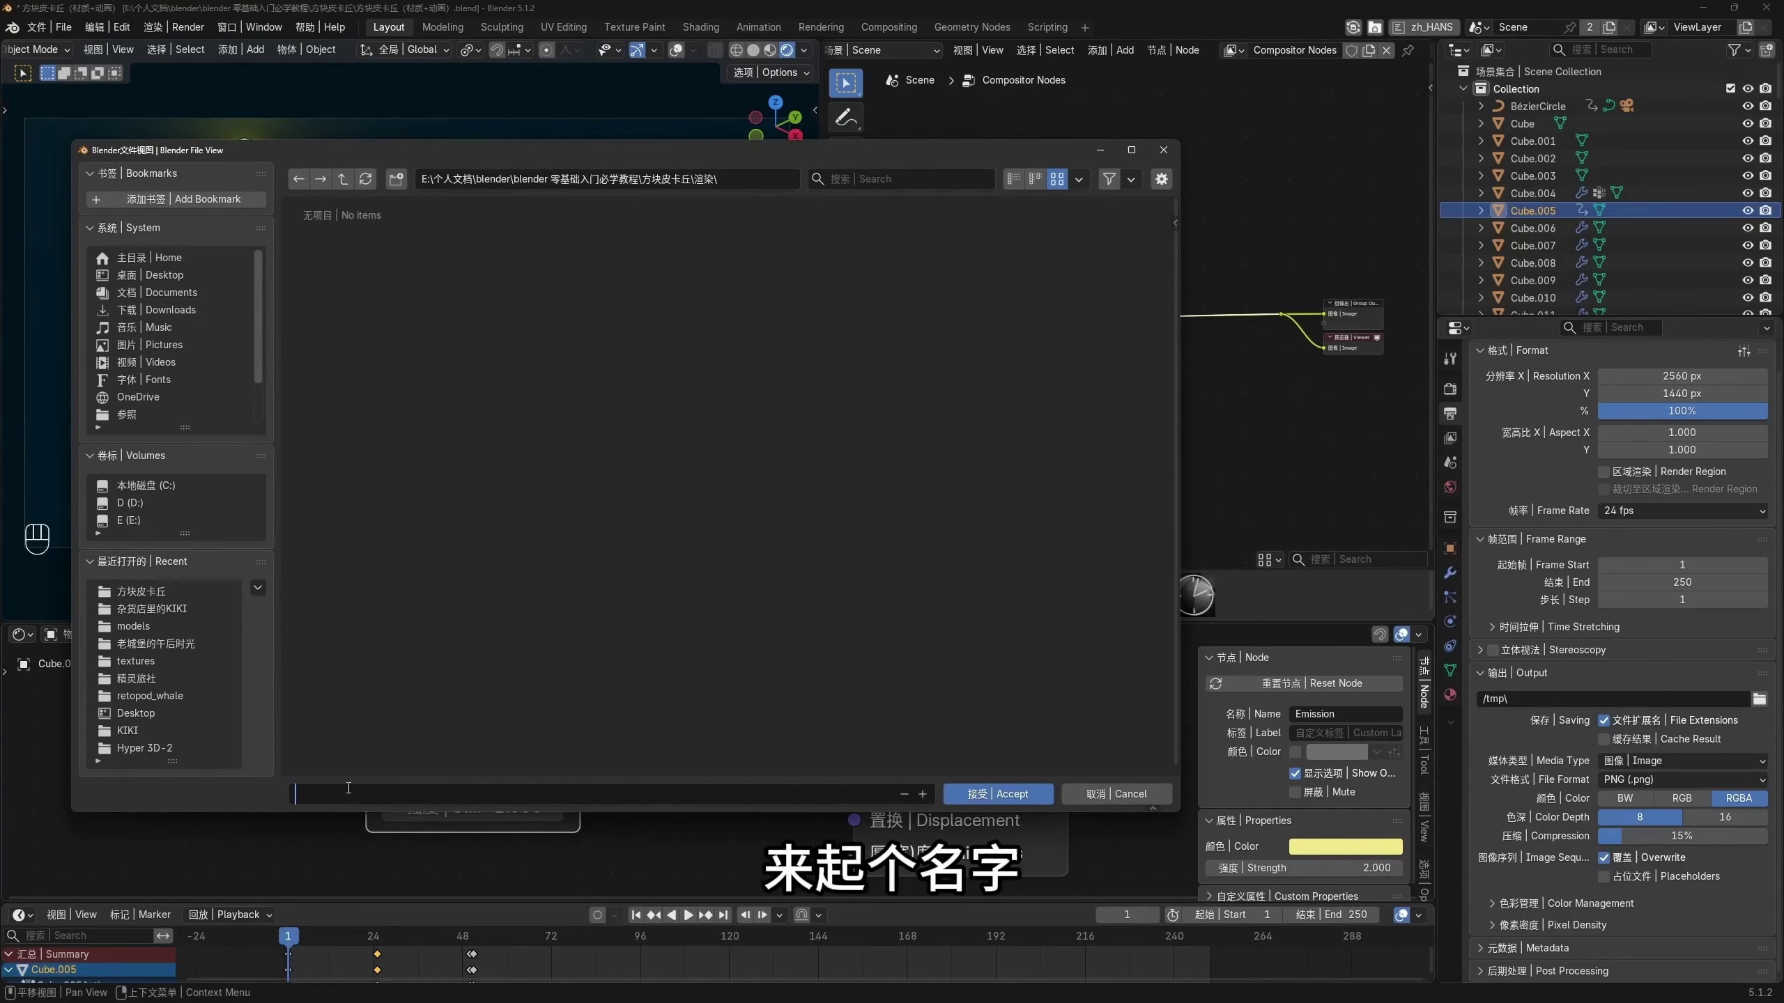
{"action": "type", "text": "方块"}
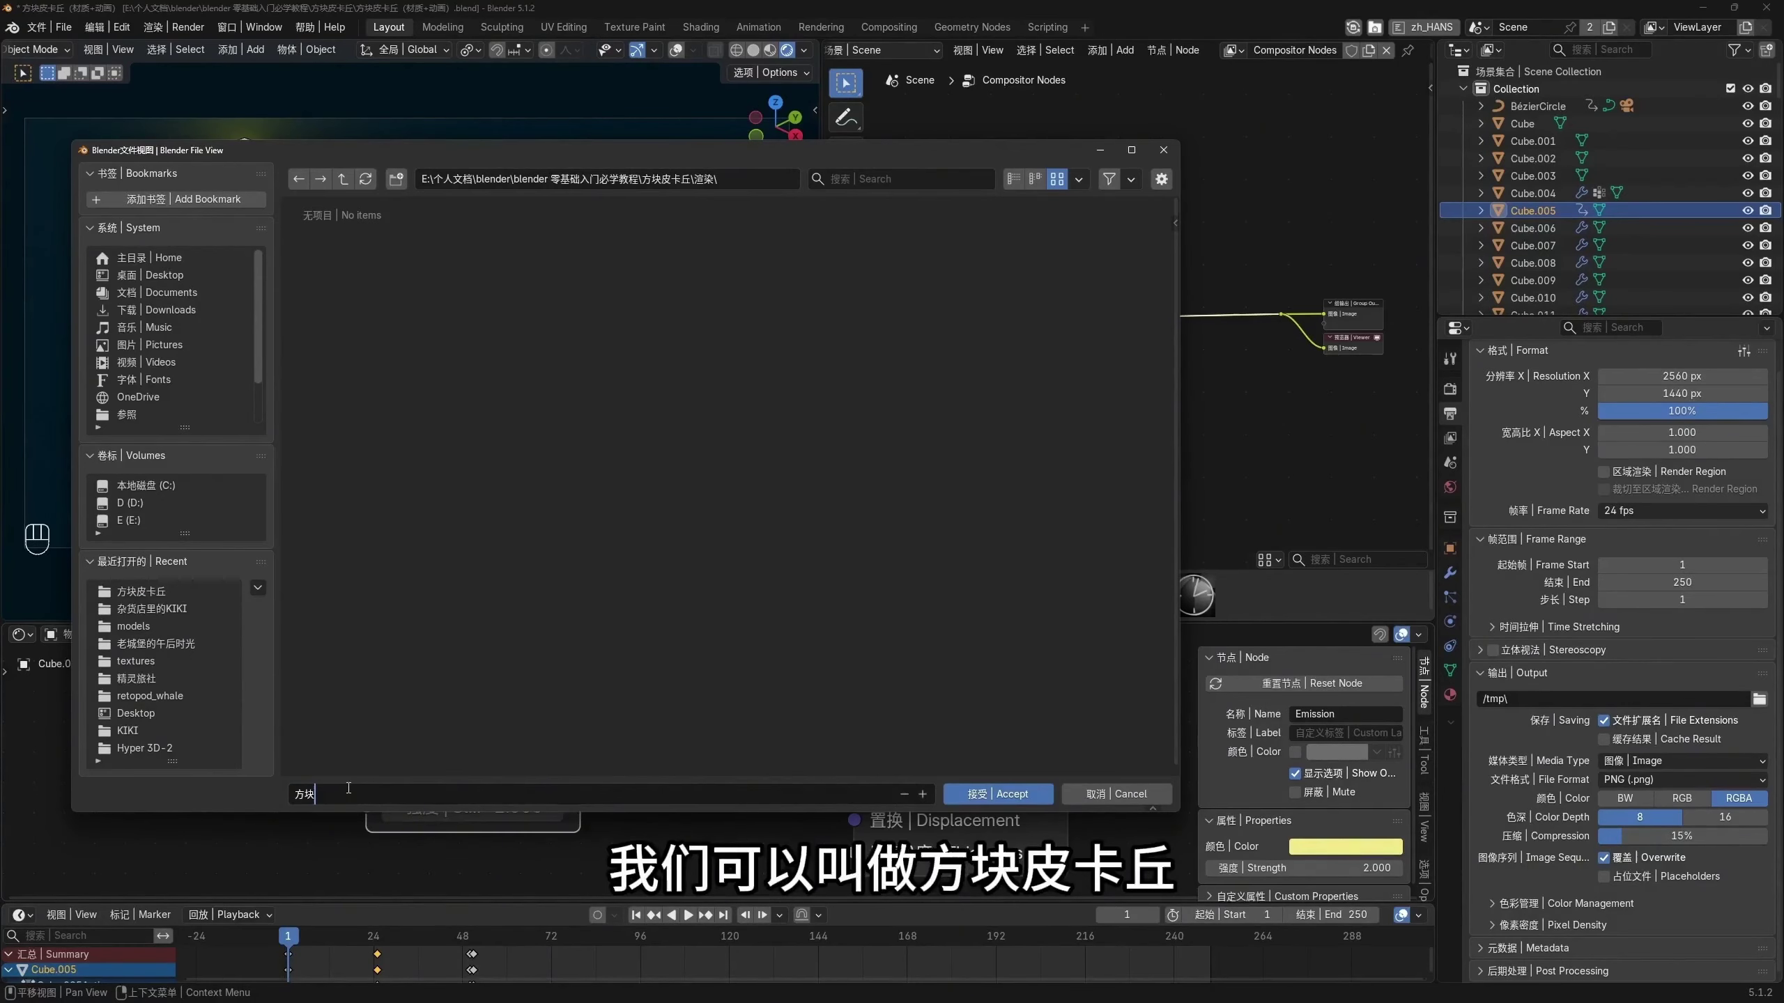
{"action": "type", "text": "皮卡丘"}
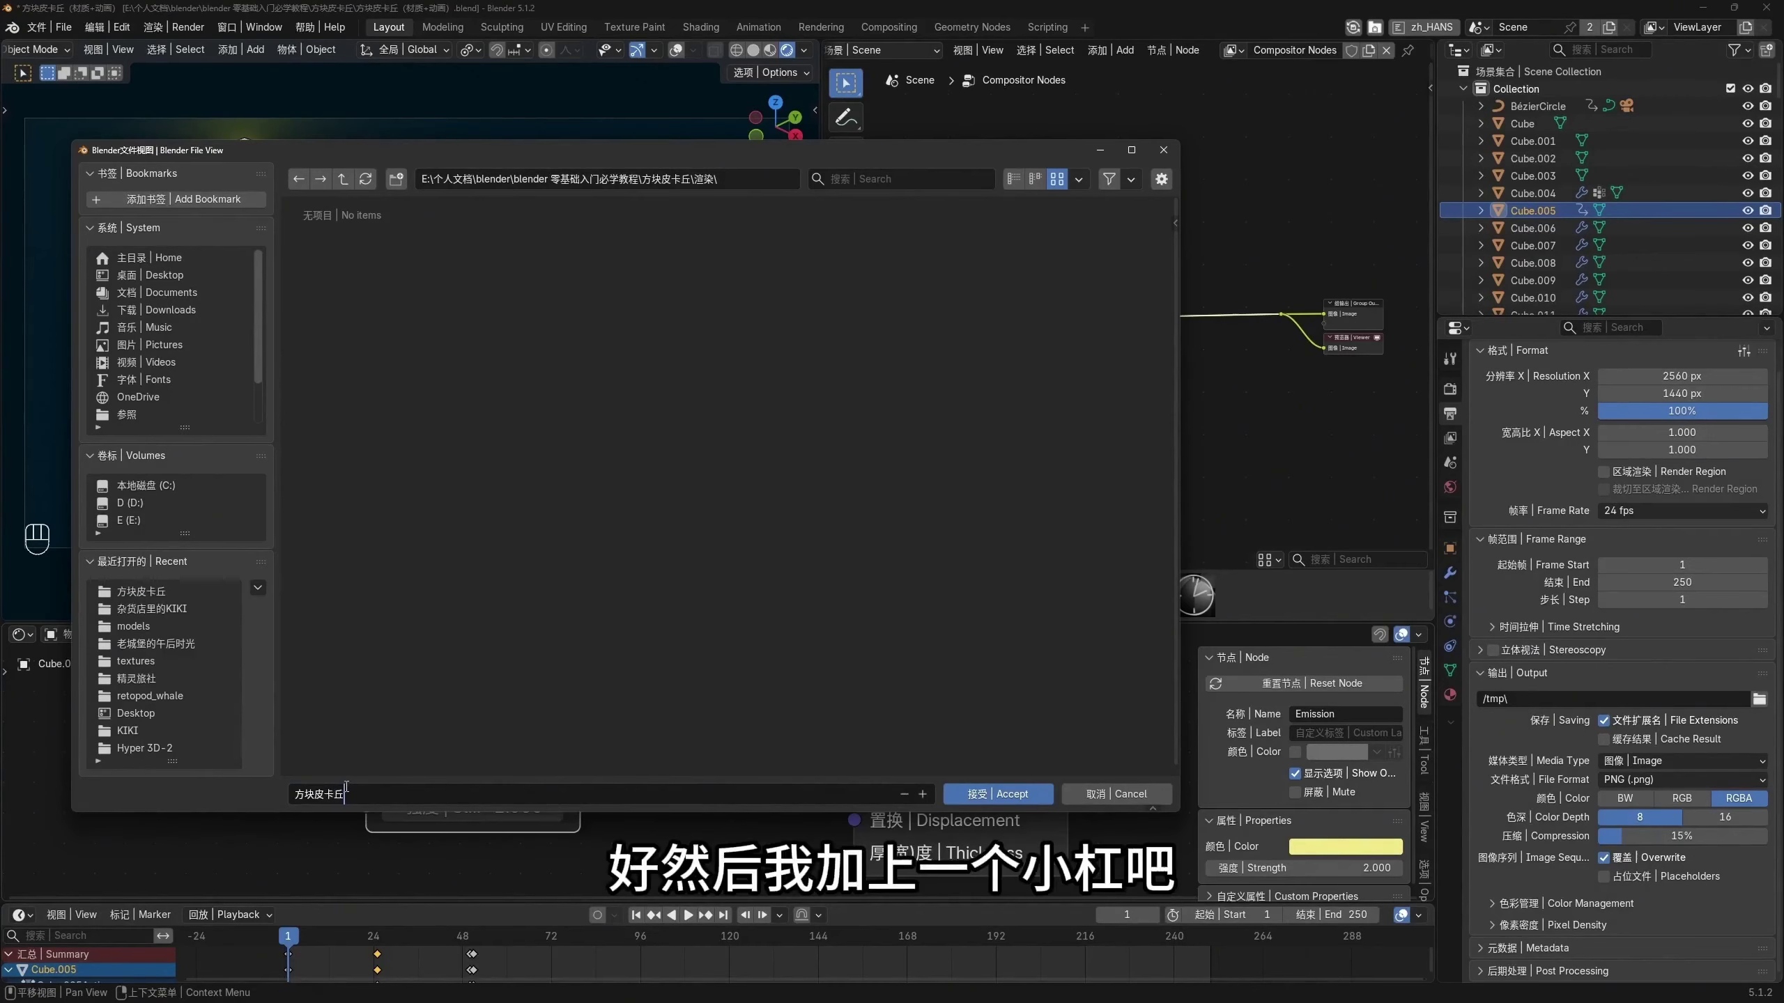
{"action": "type", "text": "-"}
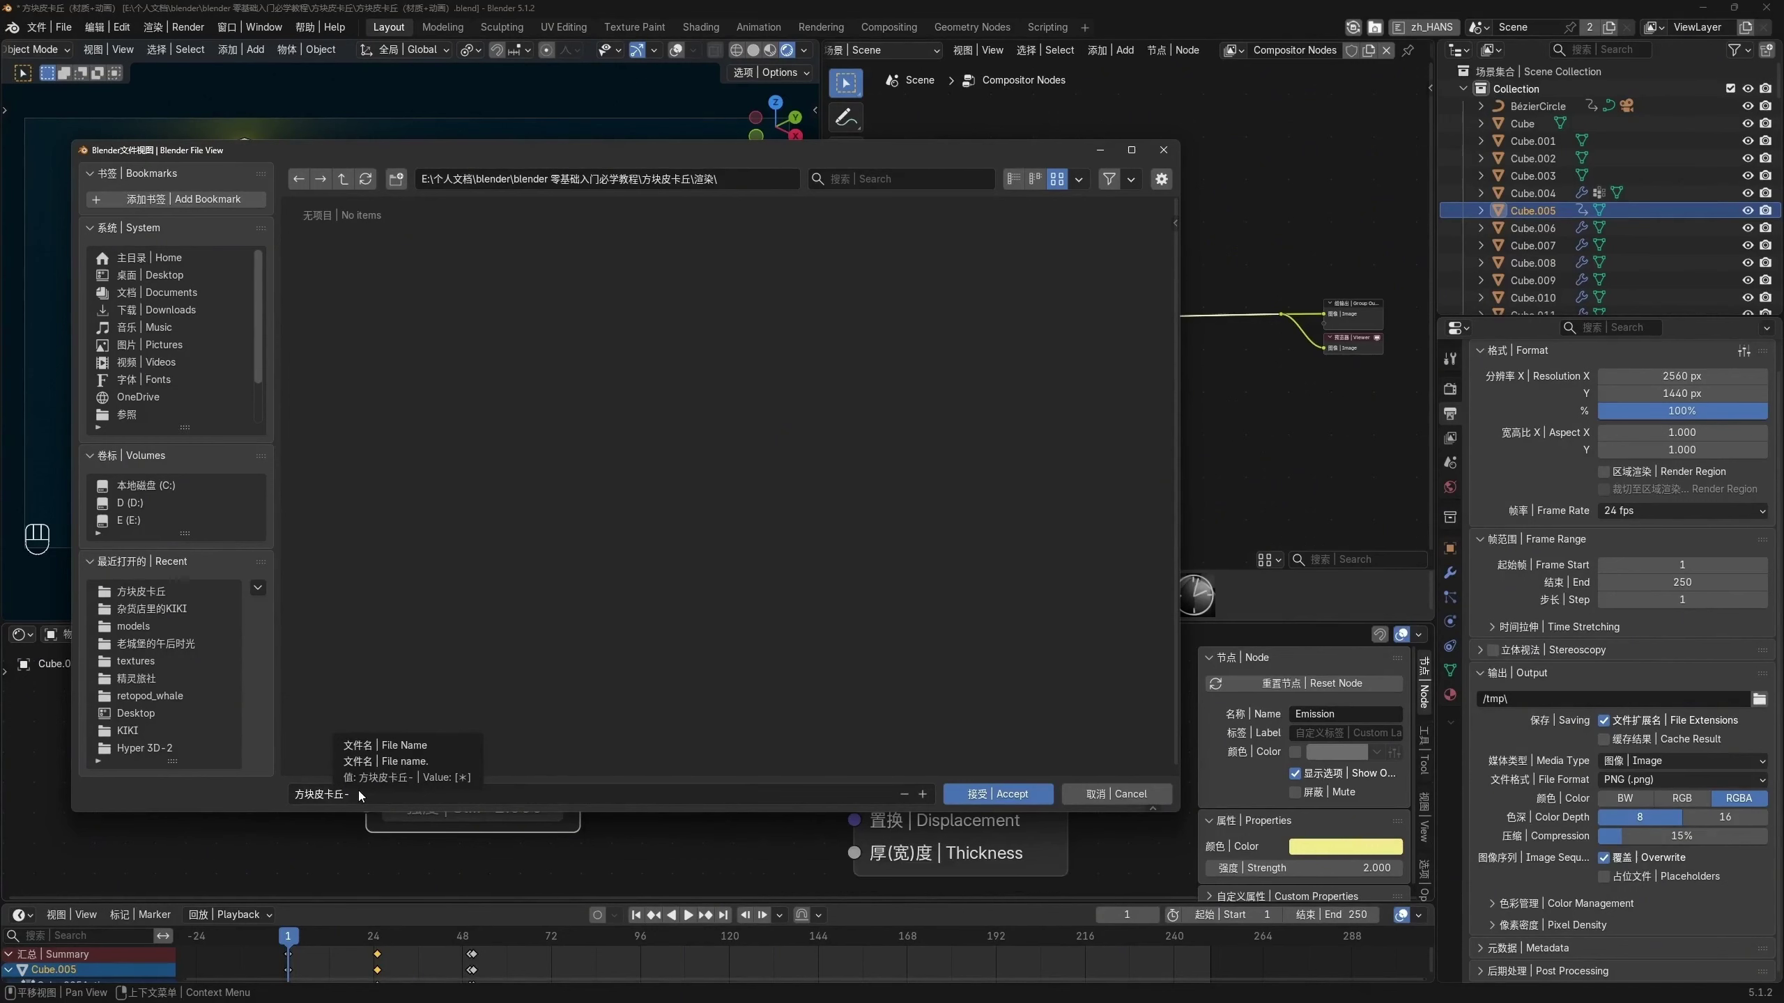
{"action": "left_click", "coordinate": [1009, 793]}
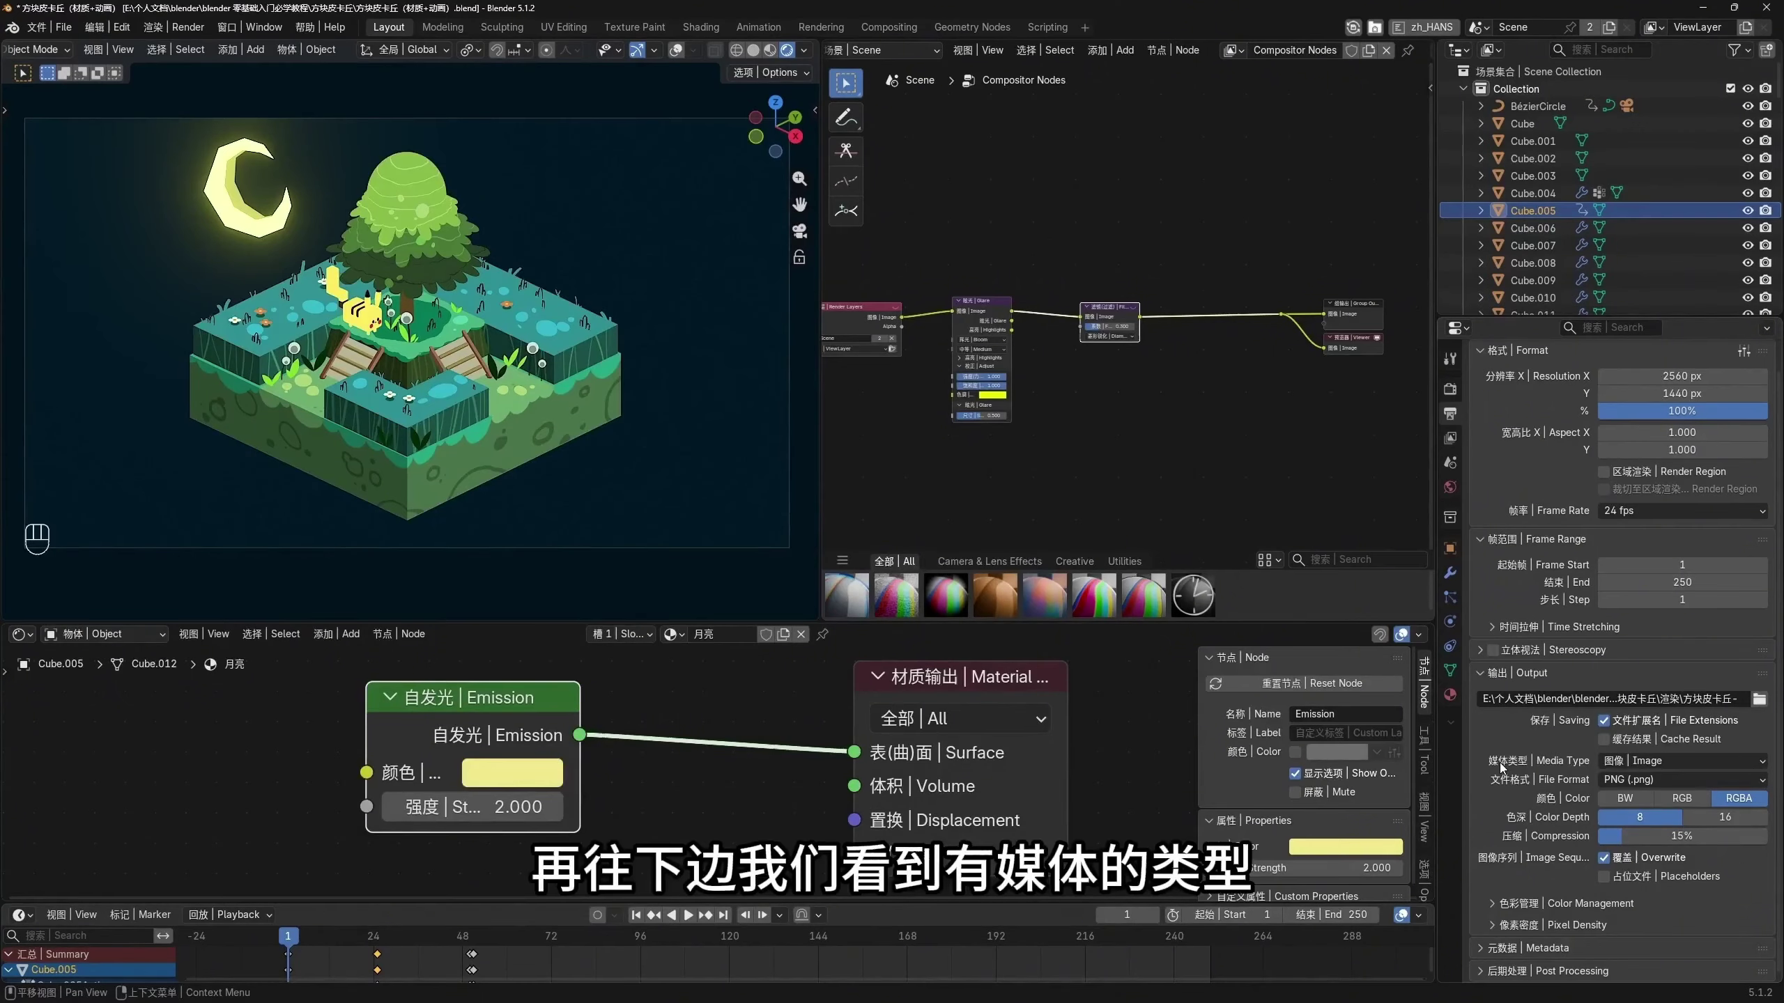
Change the output media type to Video and set its encoding container to MPEG-4
{"action": "left_click", "coordinate": [1672, 762]}
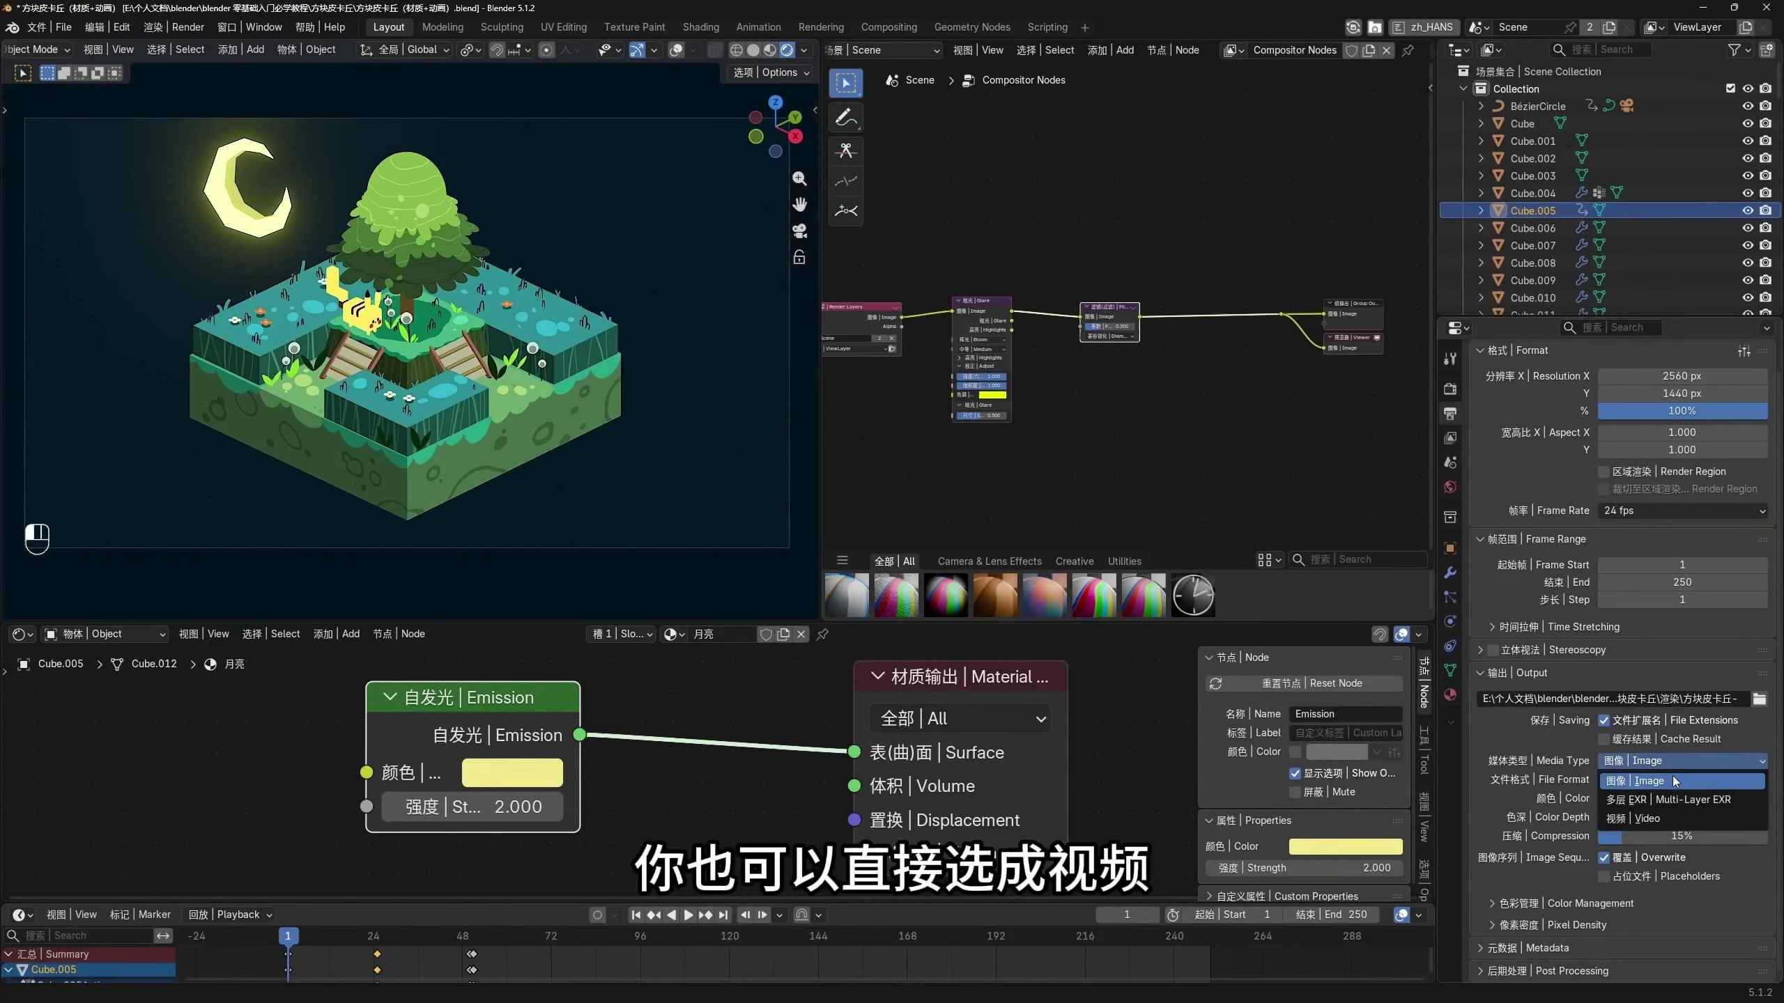
{"action": "left_click", "coordinate": [1653, 820]}
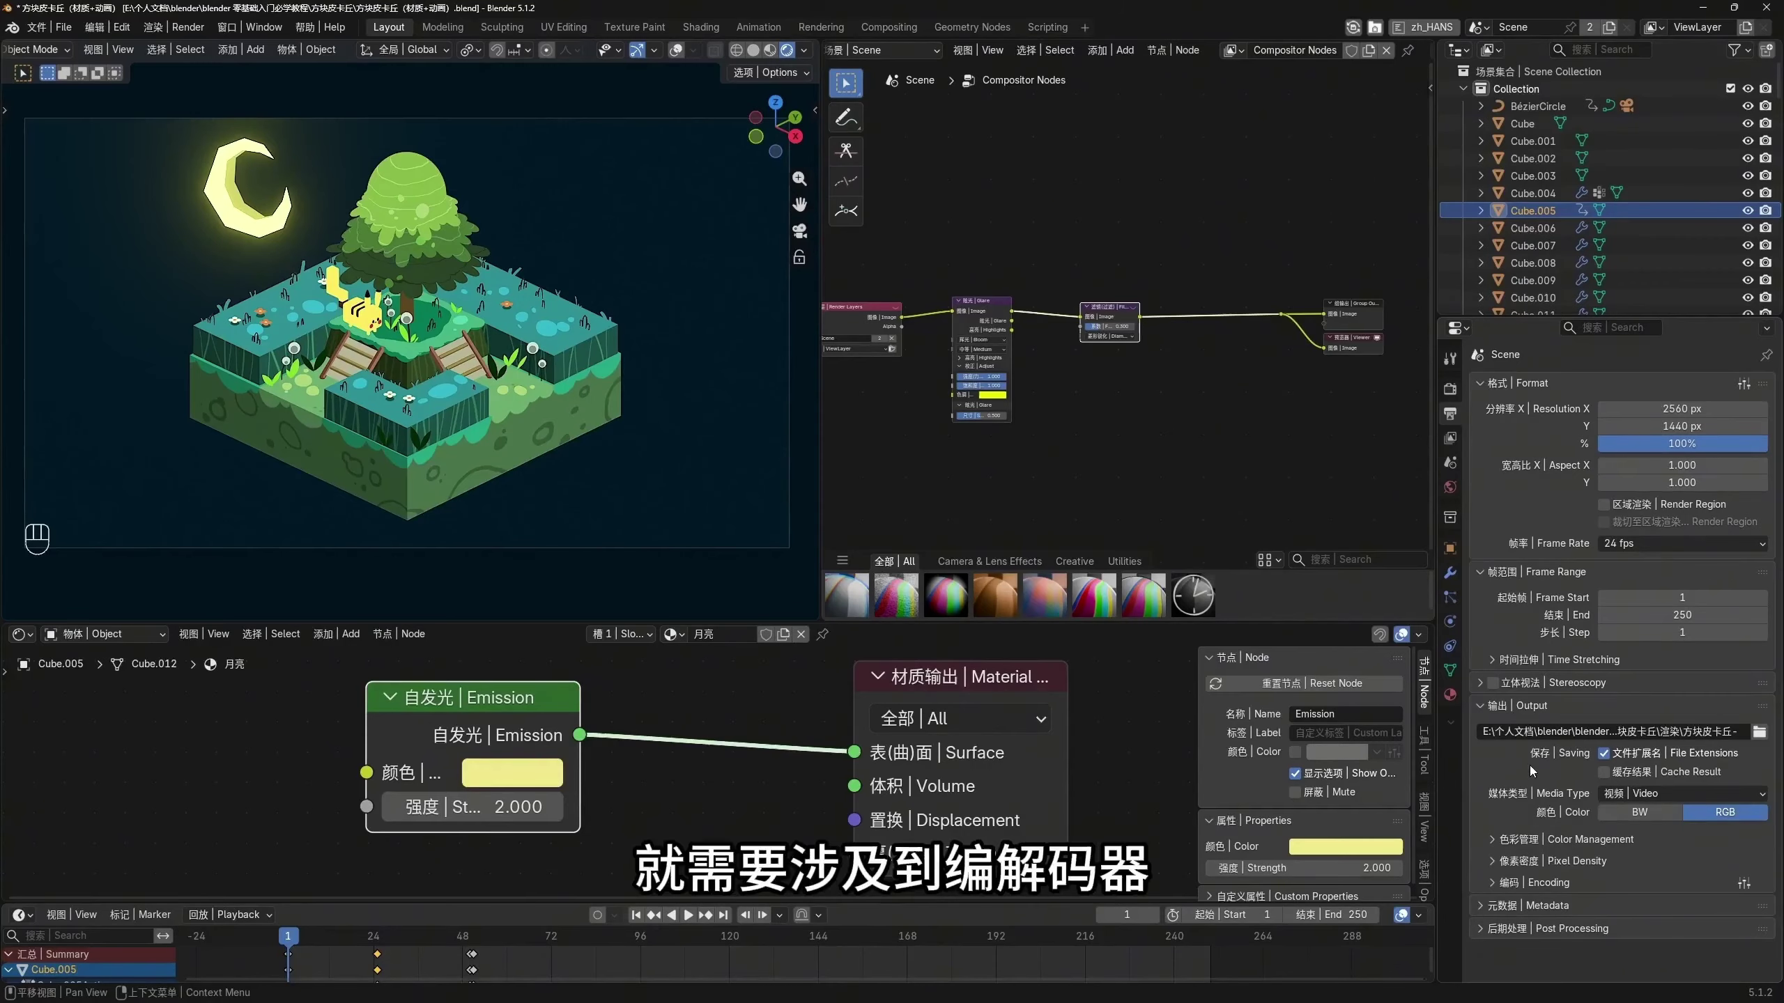
{"action": "left_click", "coordinate": [1520, 882]}
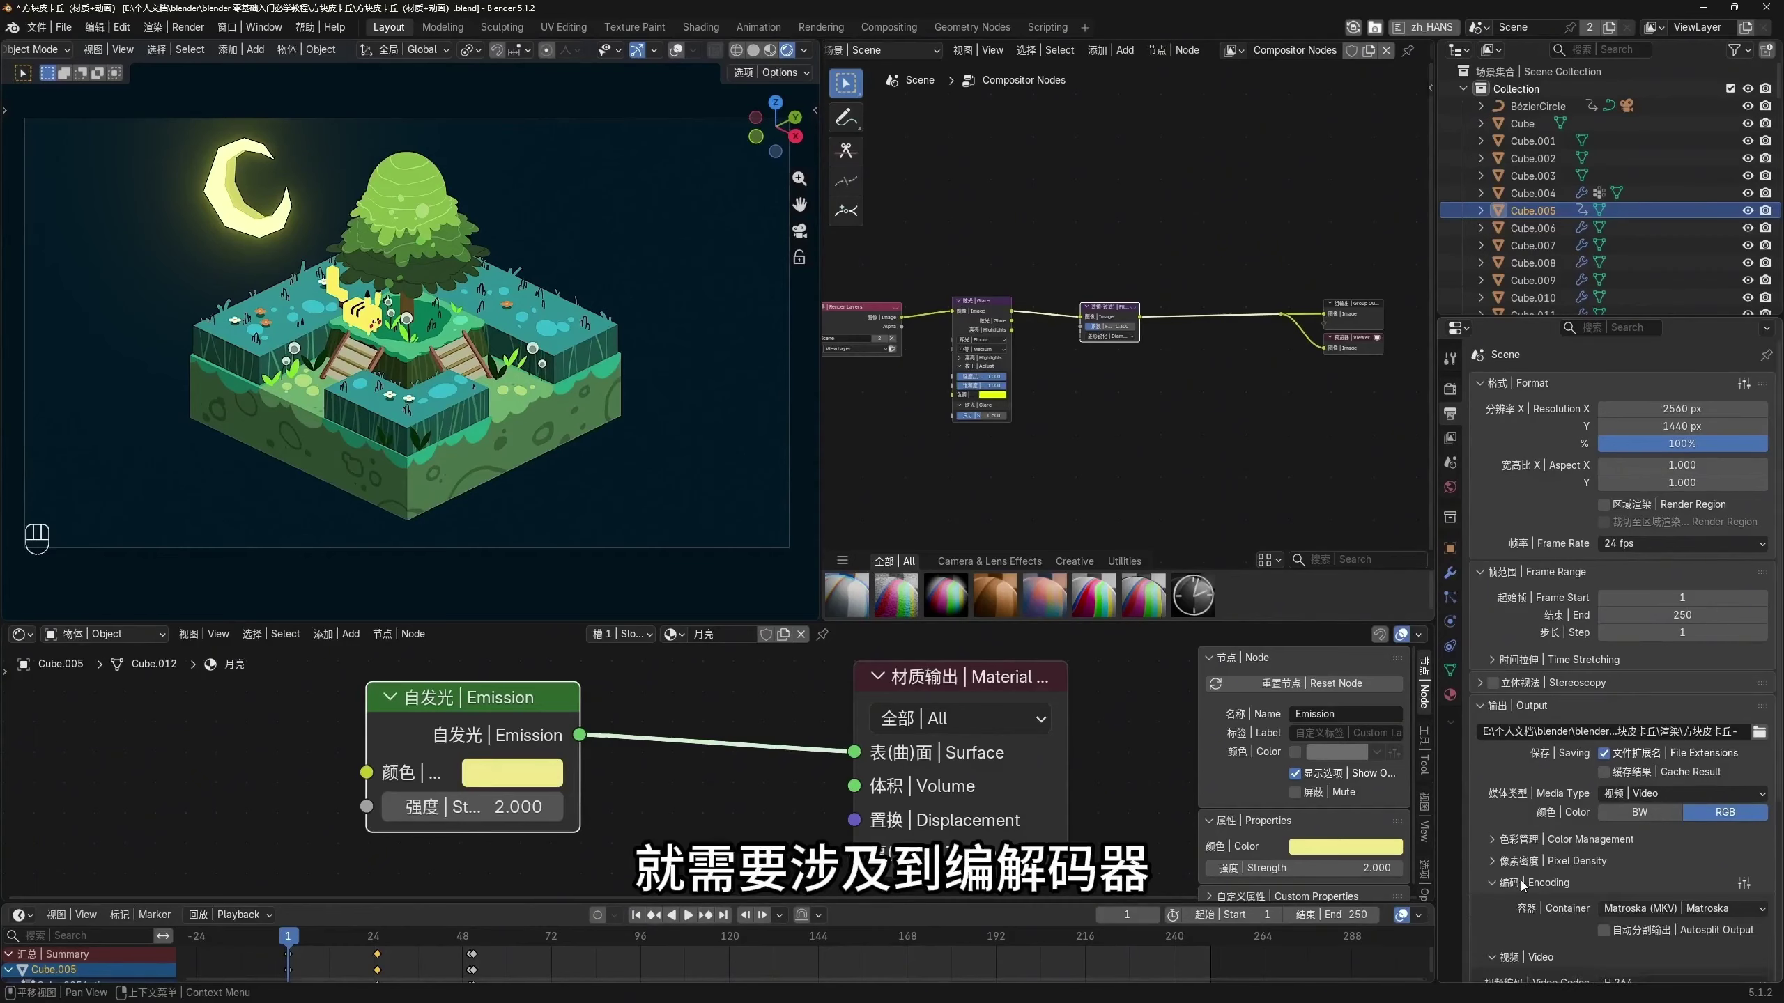
{"action": "scroll", "coordinate": [1520, 882], "scroll_direction": "down", "scroll_amount": 3}
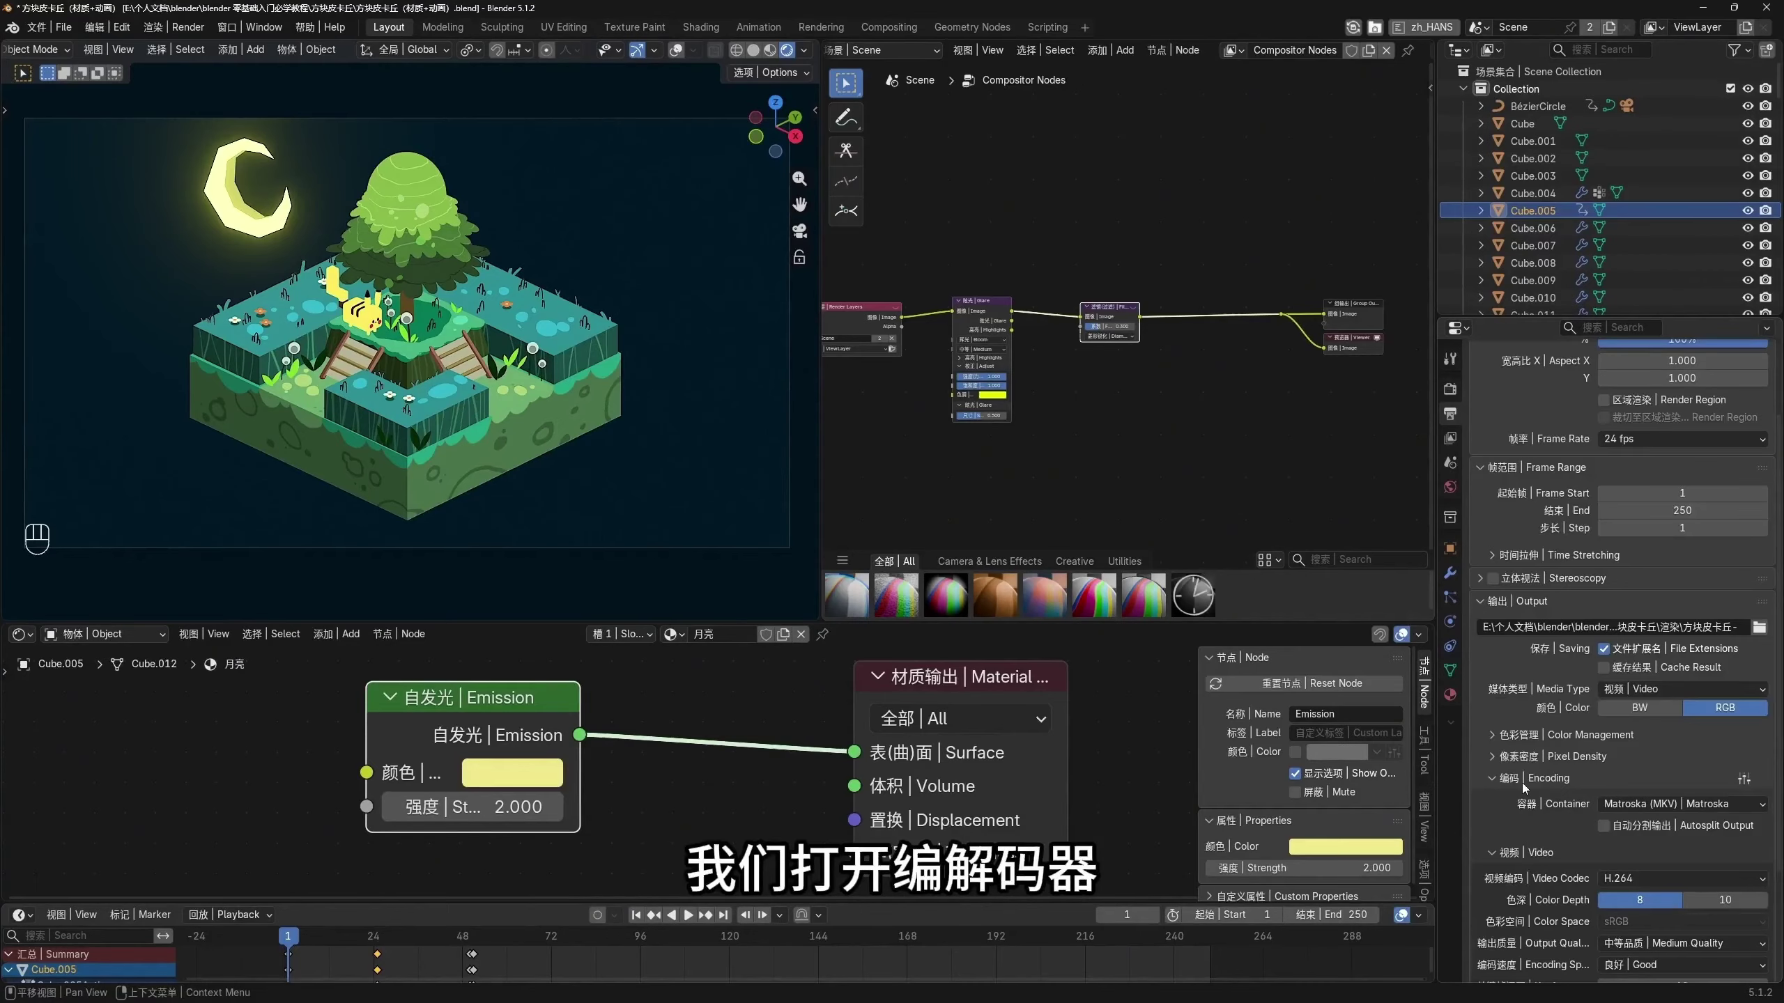
{"action": "left_click", "coordinate": [1634, 809]}
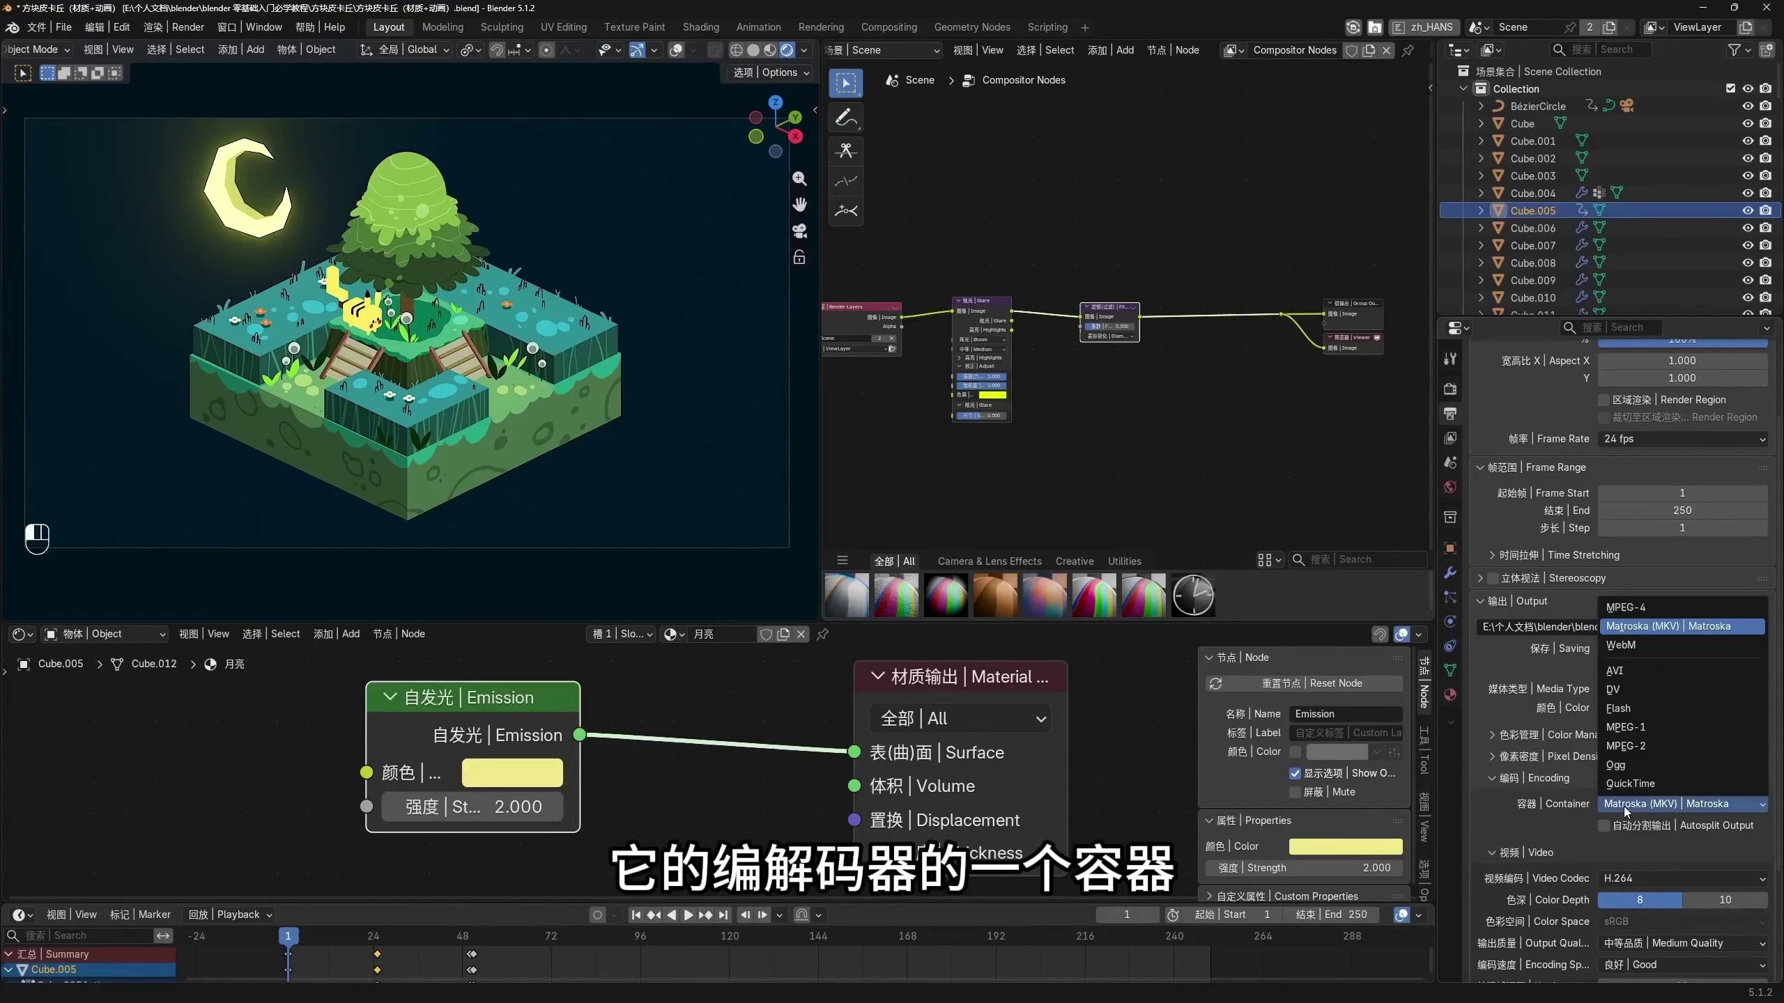
{"action": "left_click", "coordinate": [1652, 606]}
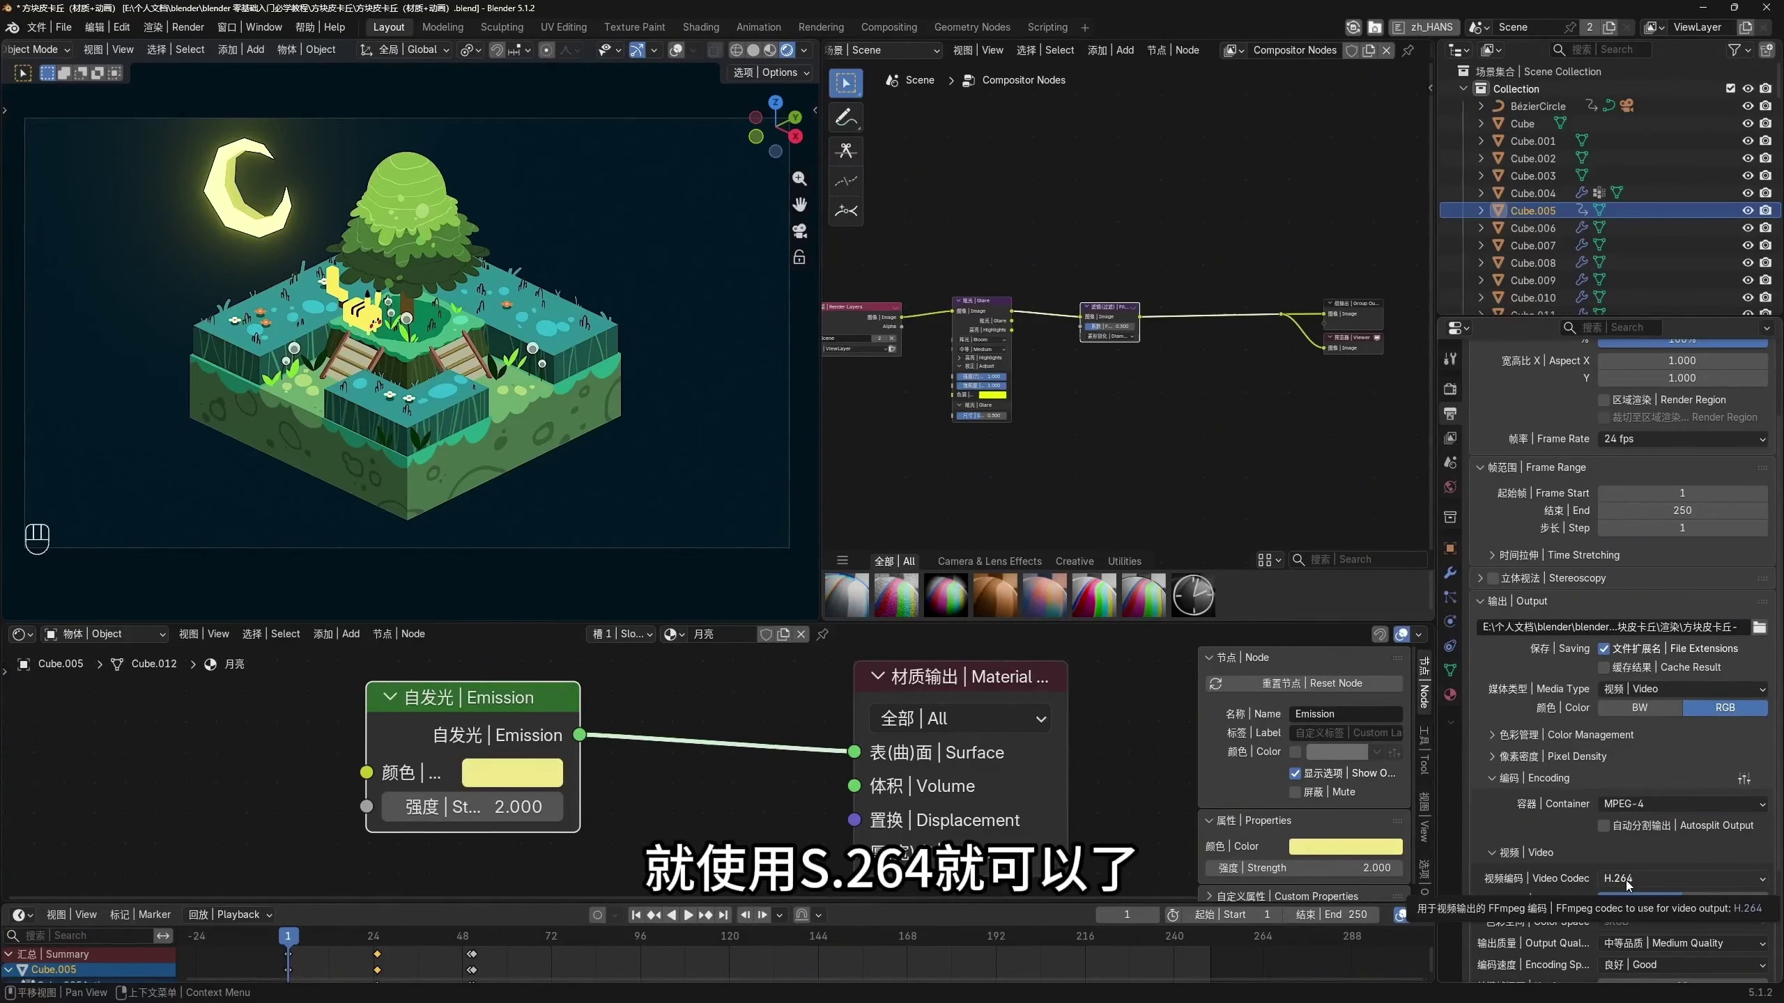
Set the video output quality to Perceptually Lossless
{"action": "scroll", "coordinate": [1573, 884], "scroll_direction": "down", "scroll_amount": 2}
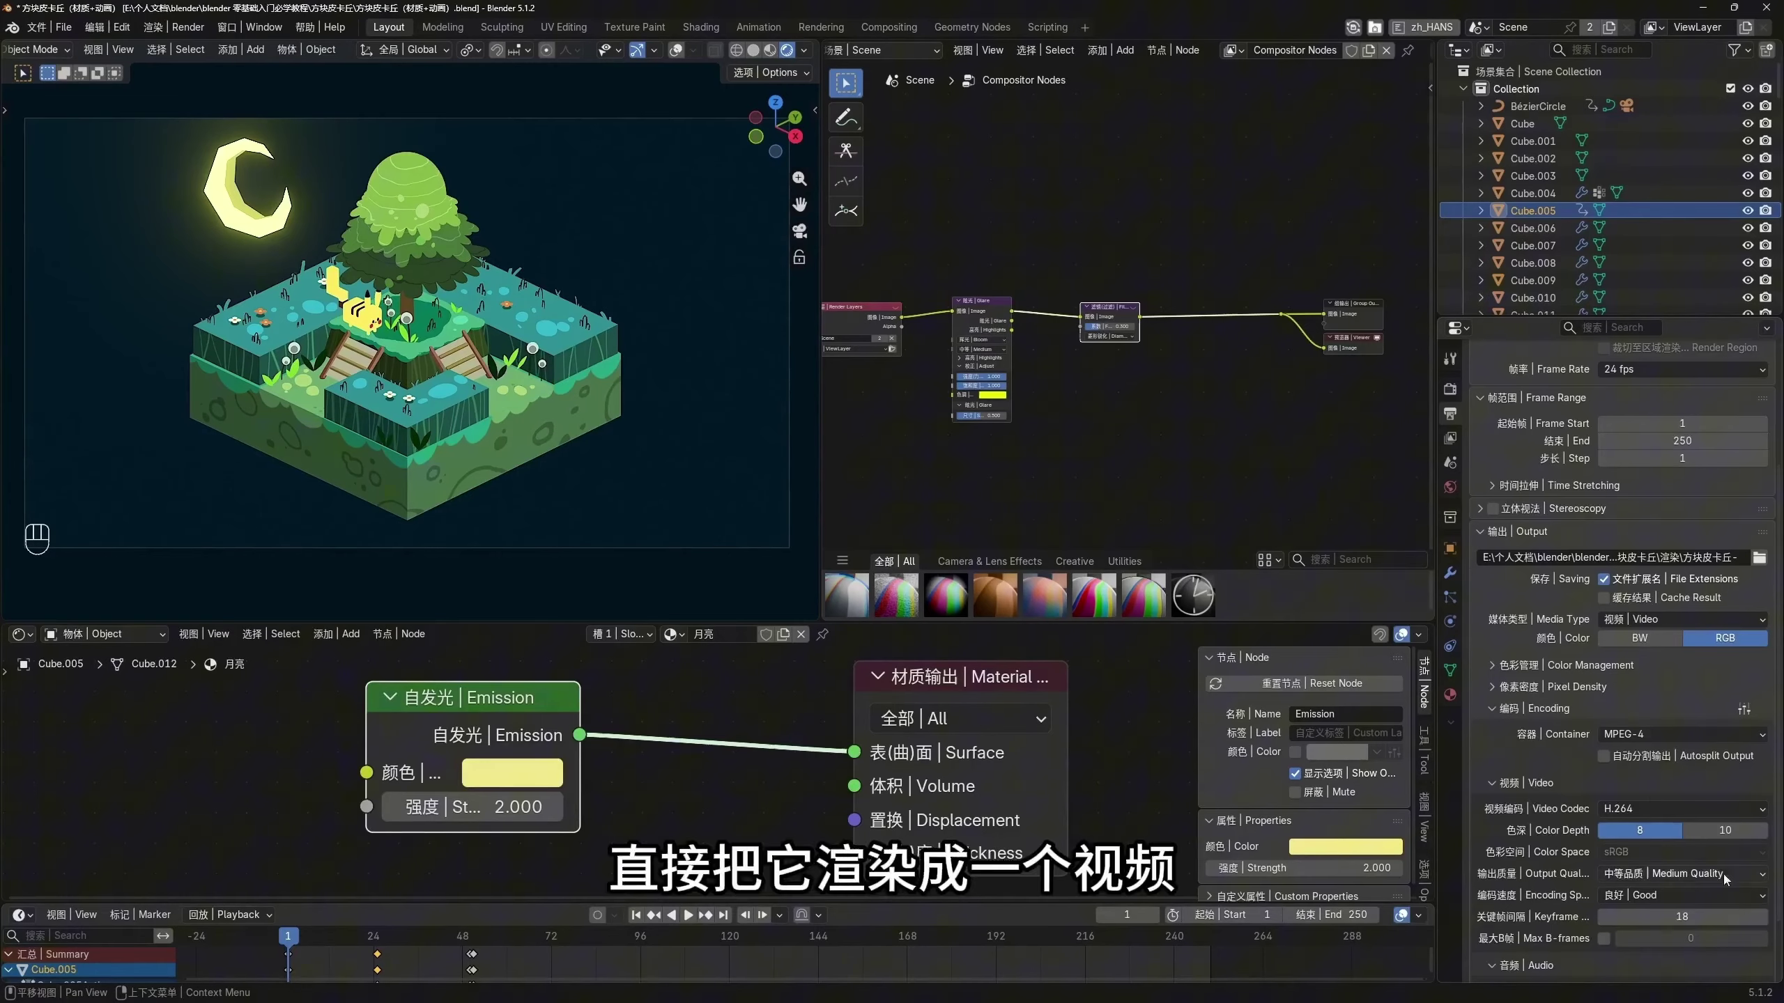
{"action": "left_click", "coordinate": [1675, 874]}
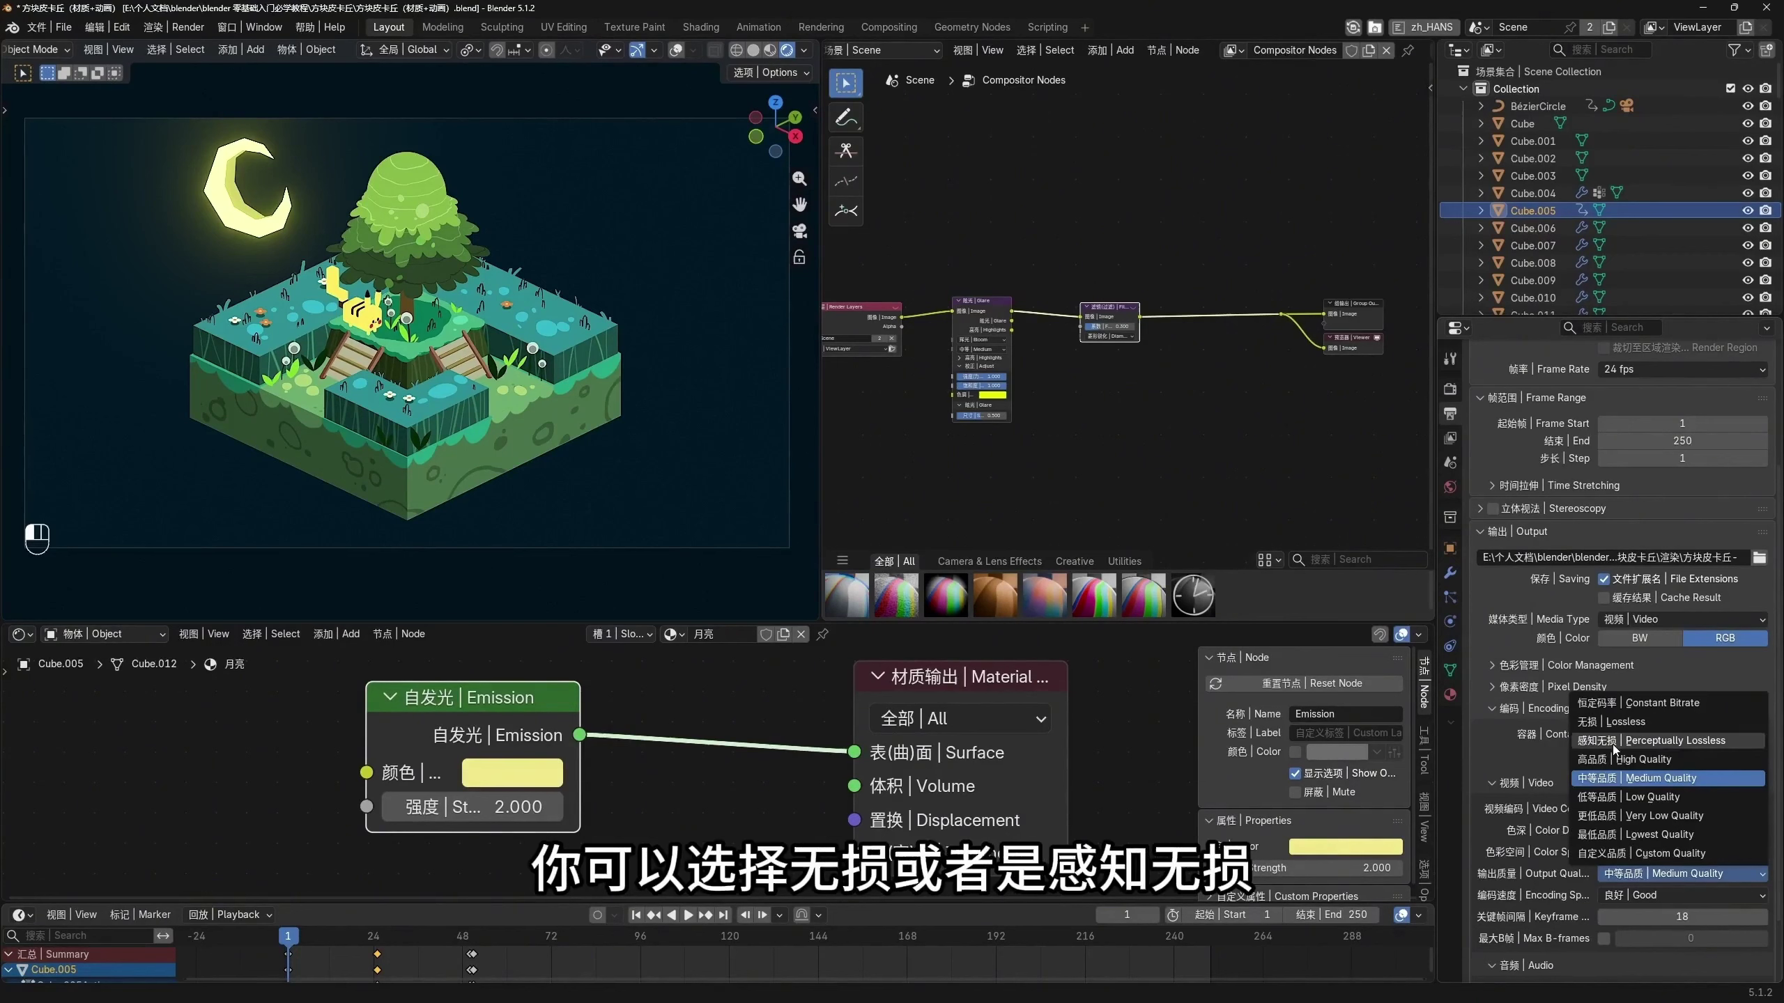
{"action": "left_click", "coordinate": [1613, 745]}
{"action": "left_click", "coordinate": [1681, 872]}
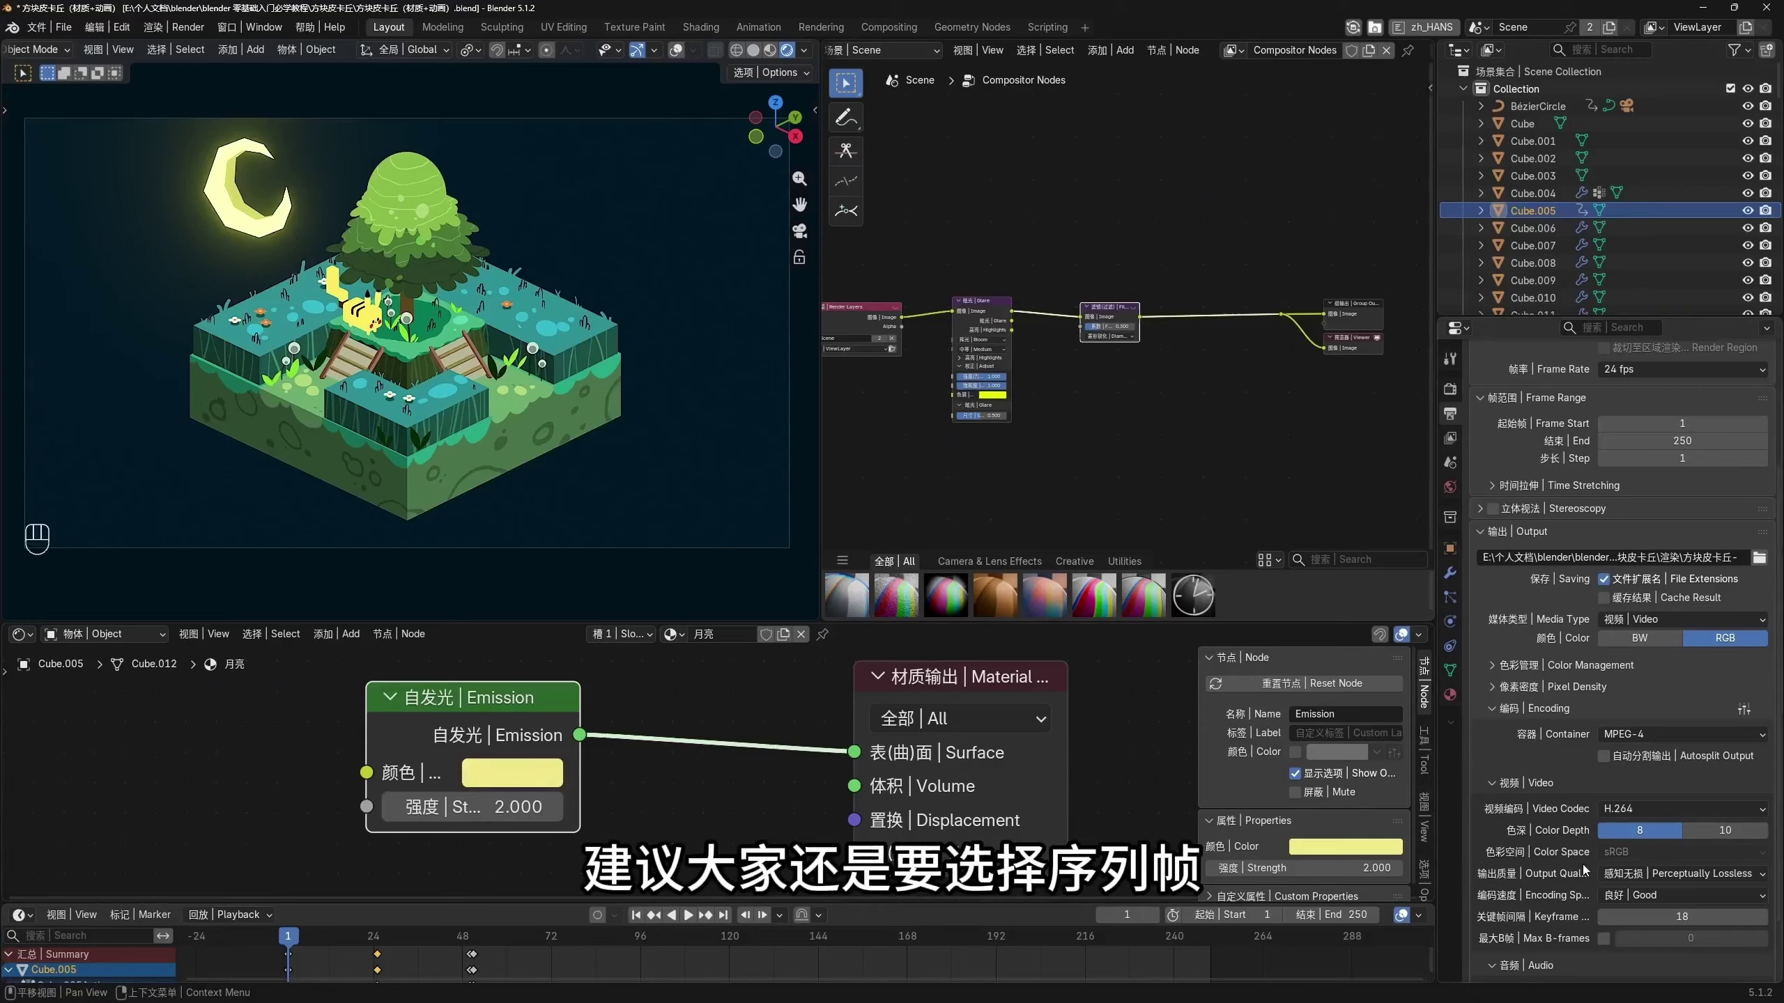
Switch the output media type to Image so the animation renders as an image sequence
{"action": "scroll", "coordinate": [1666, 749], "scroll_direction": "up", "scroll_amount": 4}
{"action": "left_click", "coordinate": [1666, 759]}
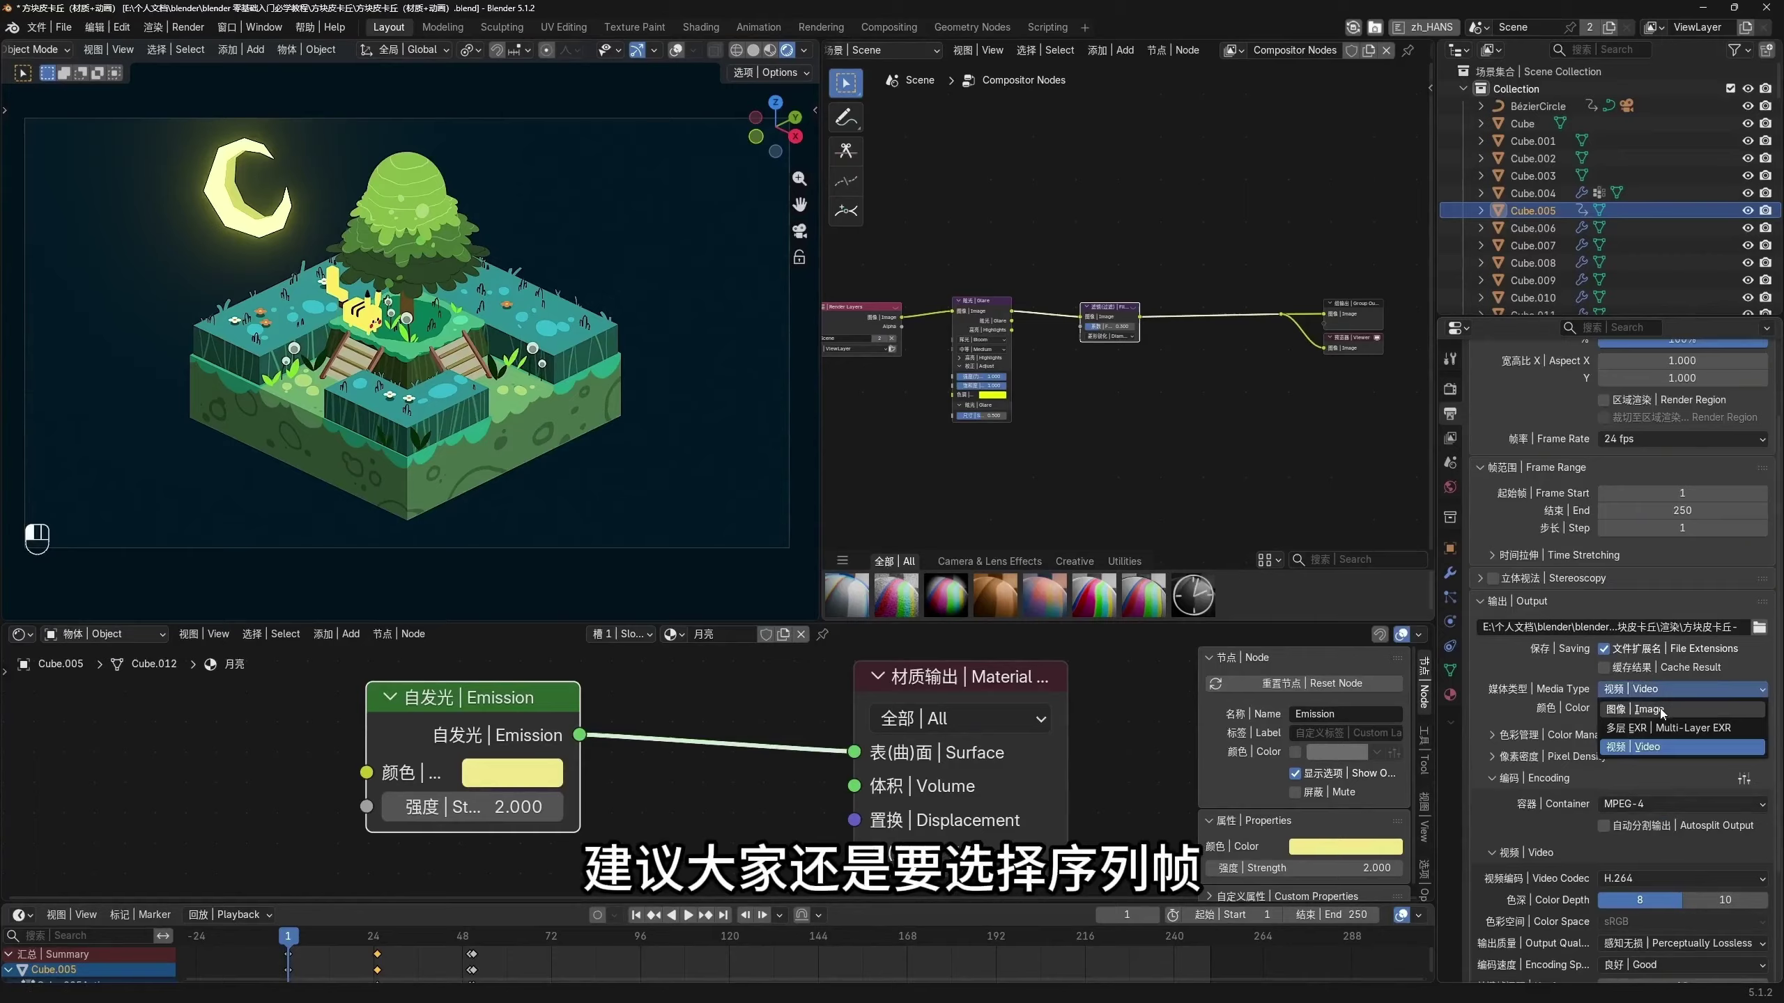
{"action": "left_click", "coordinate": [1660, 708]}
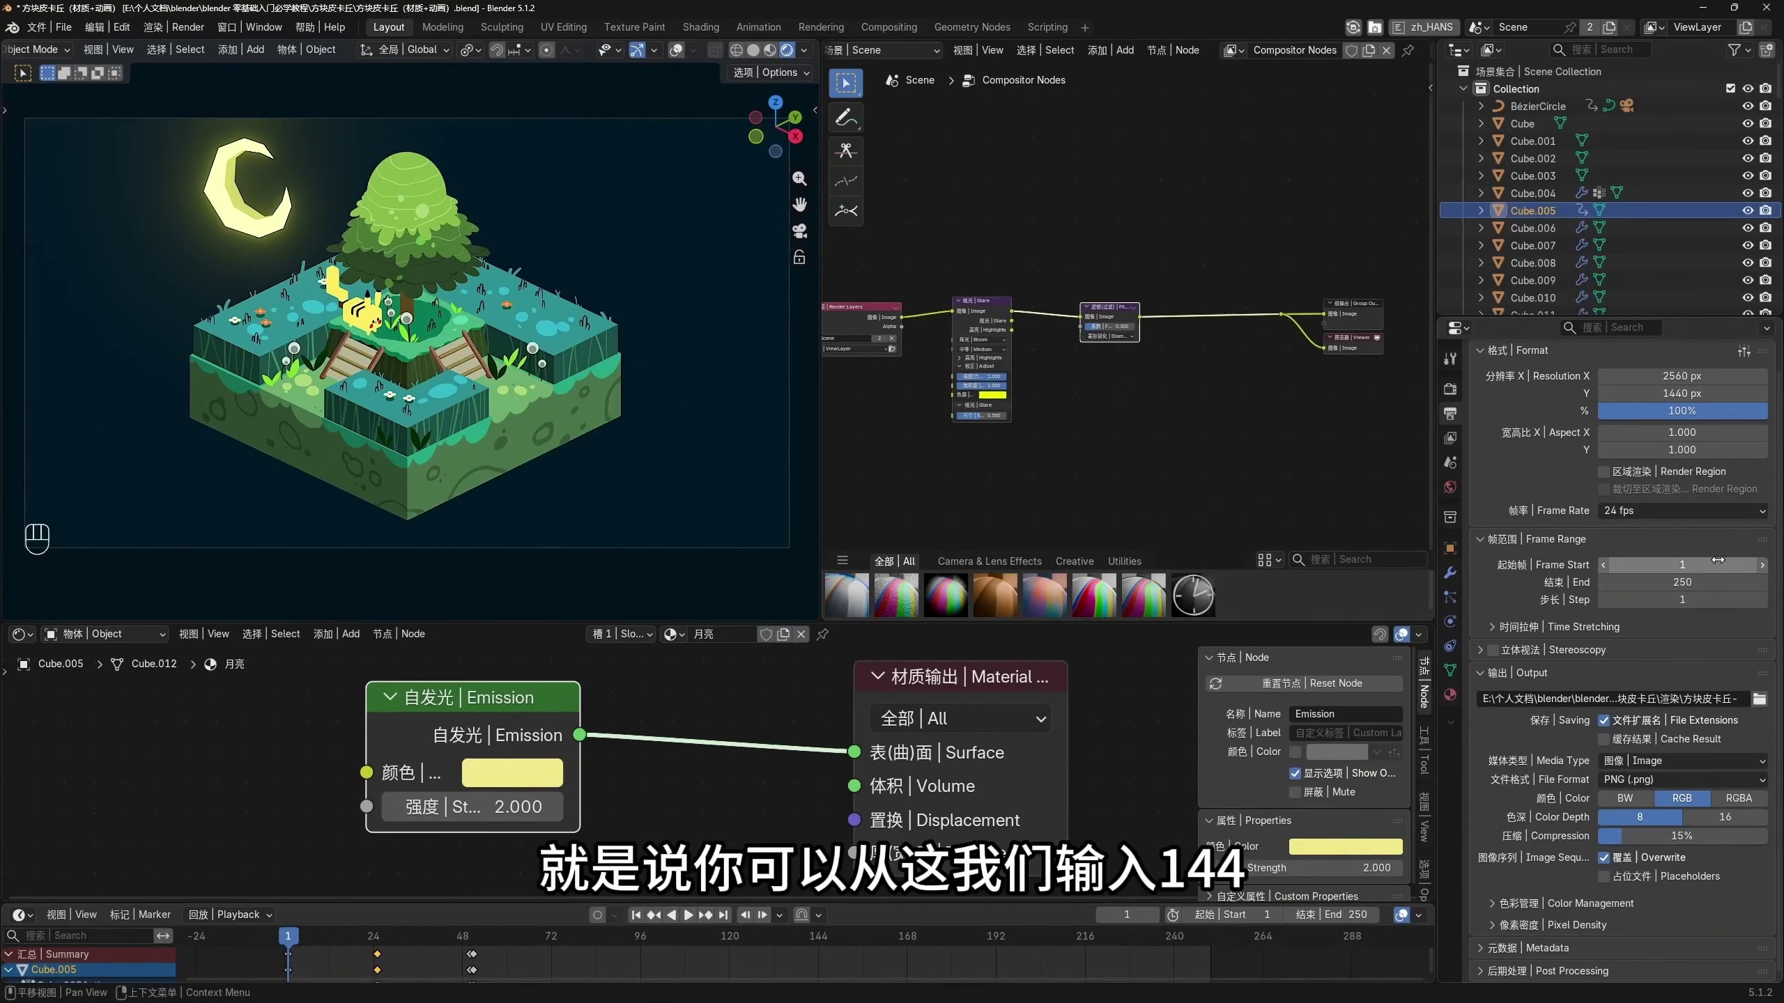
Try 144 as the start frame of the render range, and set it back to 1
{"action": "left_click", "coordinate": [1687, 564]}
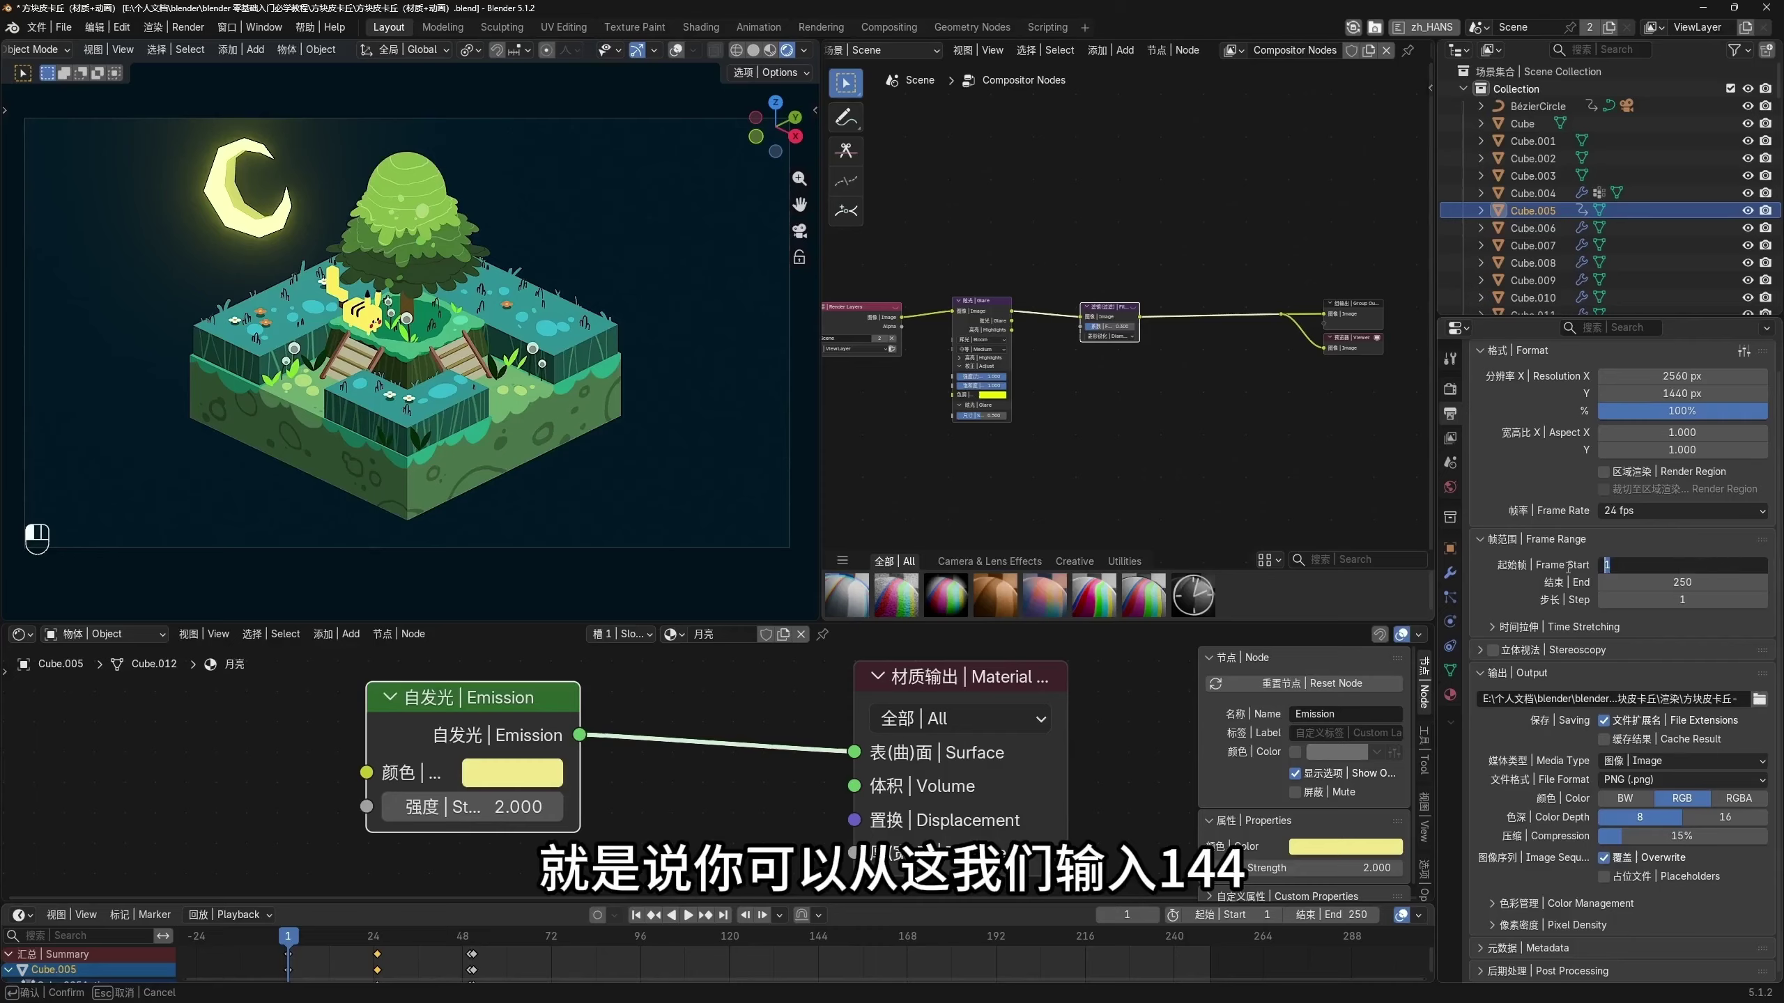
{"action": "type", "text": "144"}
{"action": "key", "text": "Return"}
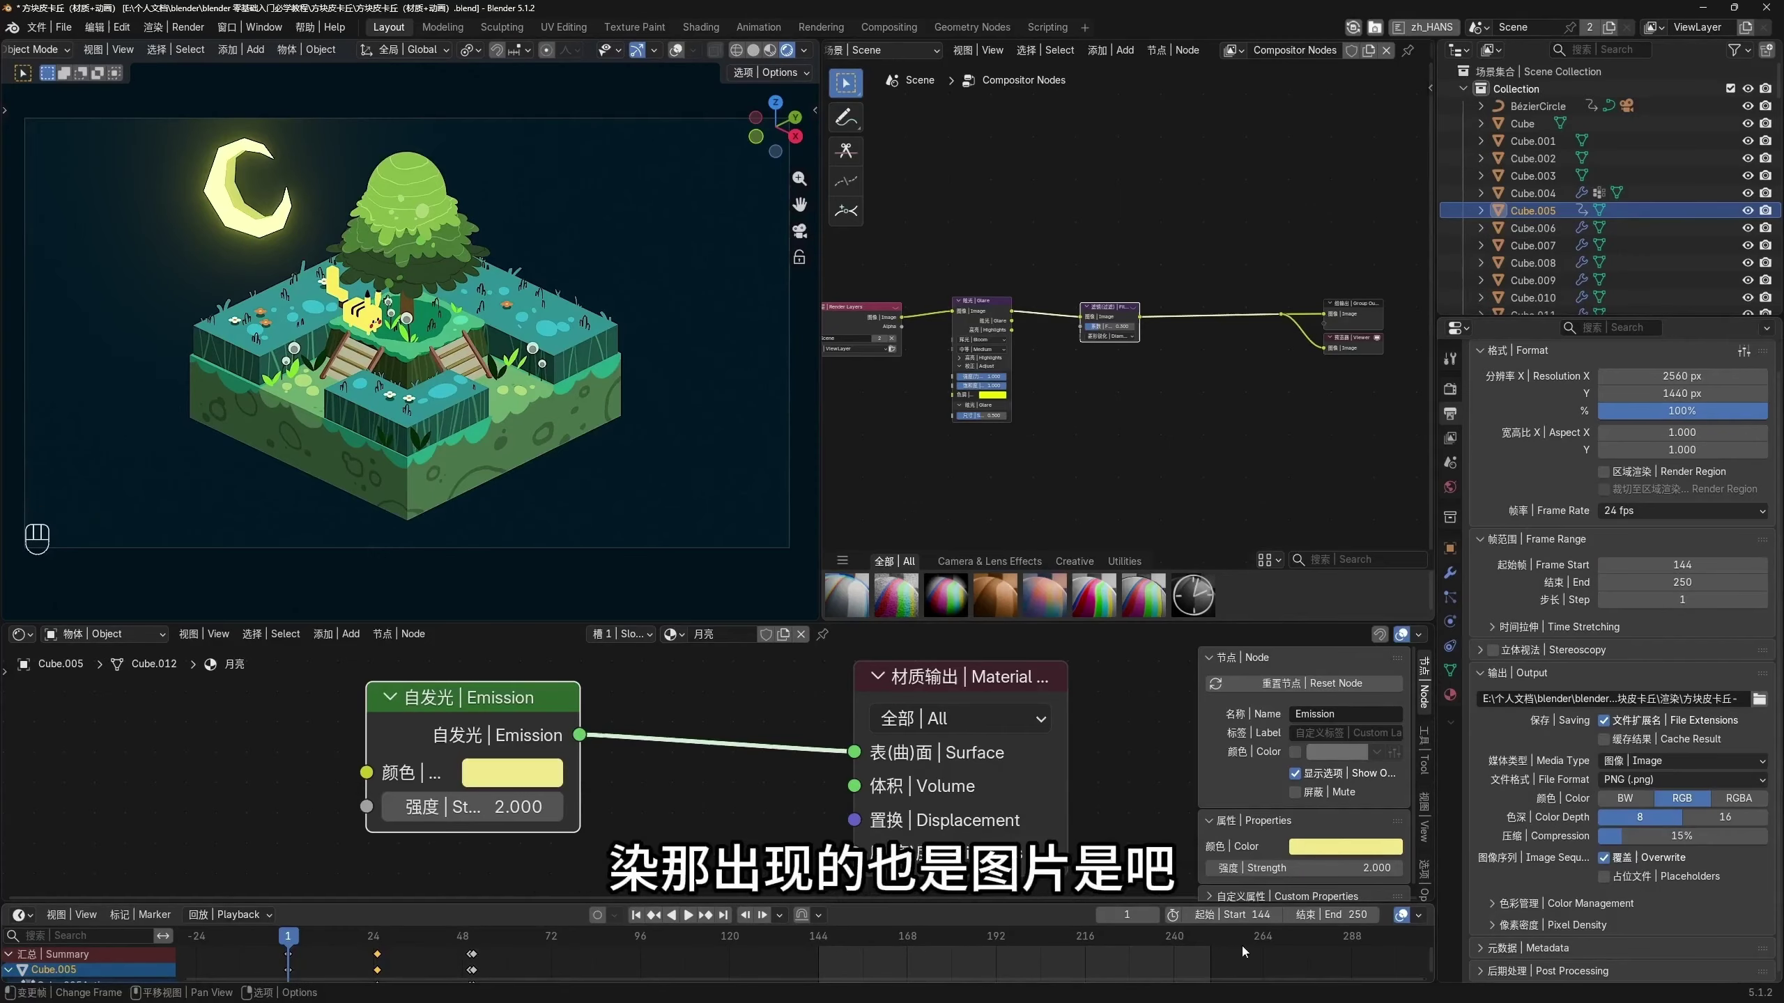
{"action": "double_click", "coordinate": [1651, 566]}
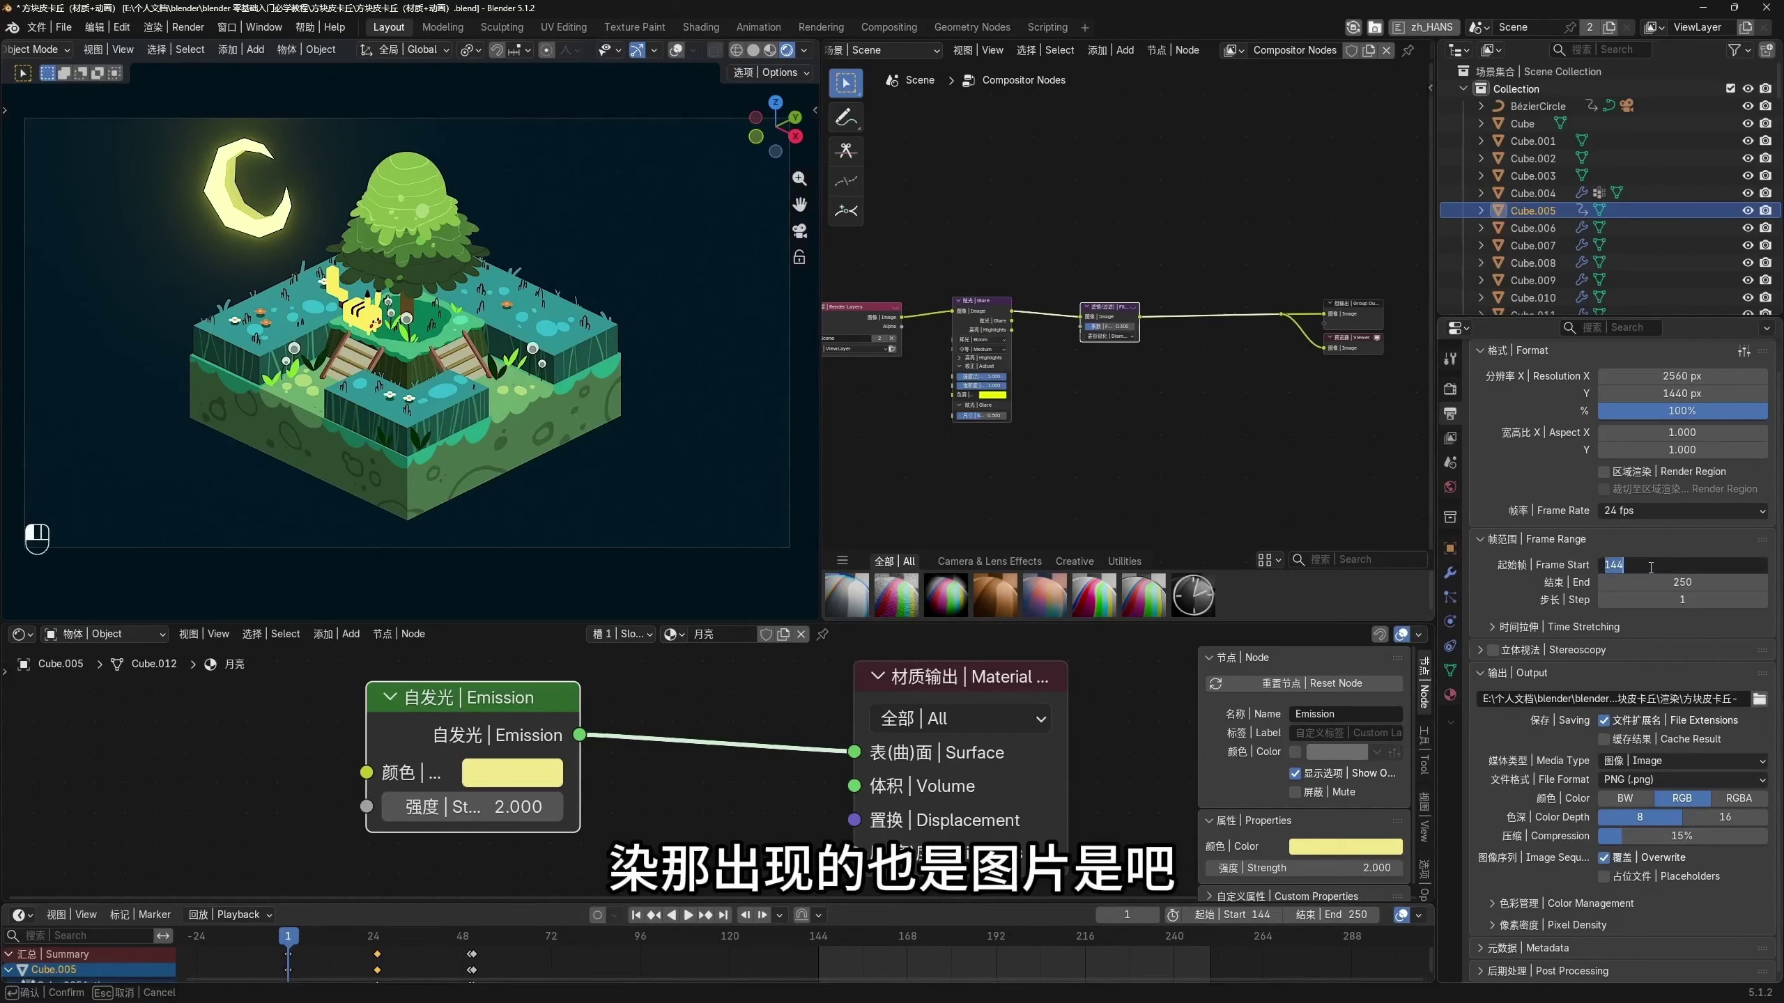
{"action": "type", "text": "1"}
{"action": "key", "text": "Return"}
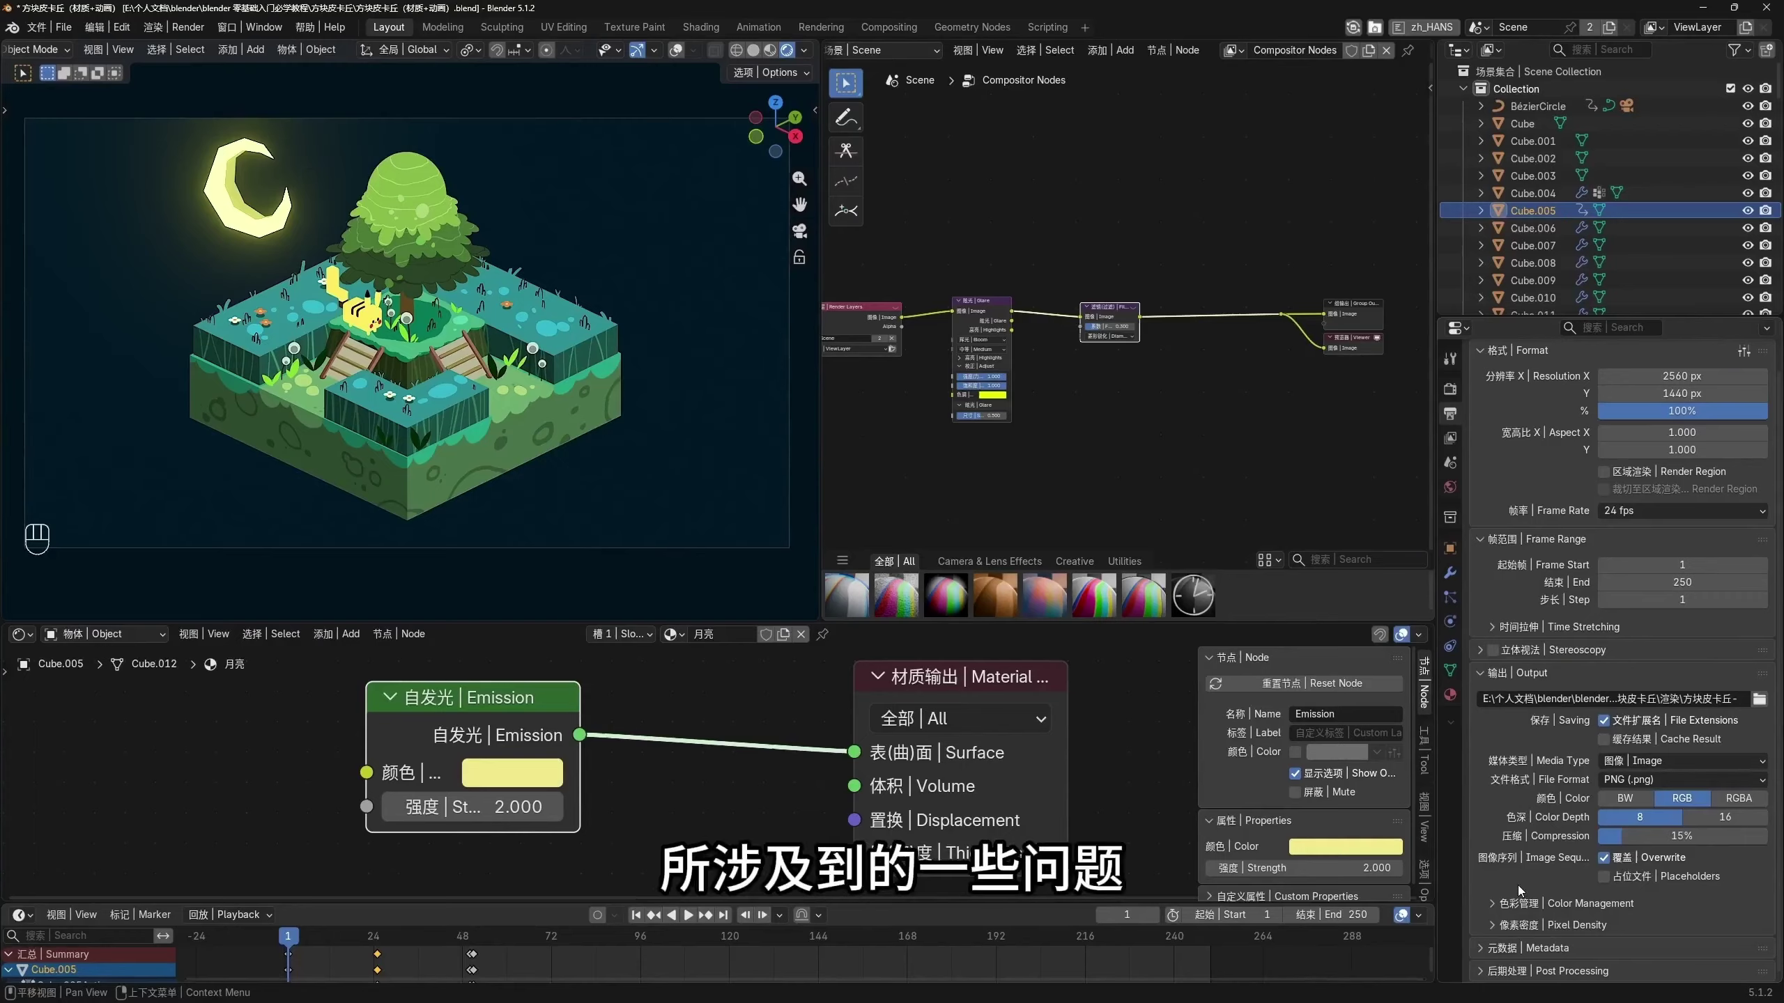
Keep Image as the output media type and choose PNG as the file format for the image sequence
{"action": "left_click", "coordinate": [1666, 761]}
{"action": "left_click", "coordinate": [1658, 781]}
{"action": "left_click", "coordinate": [1658, 780]}
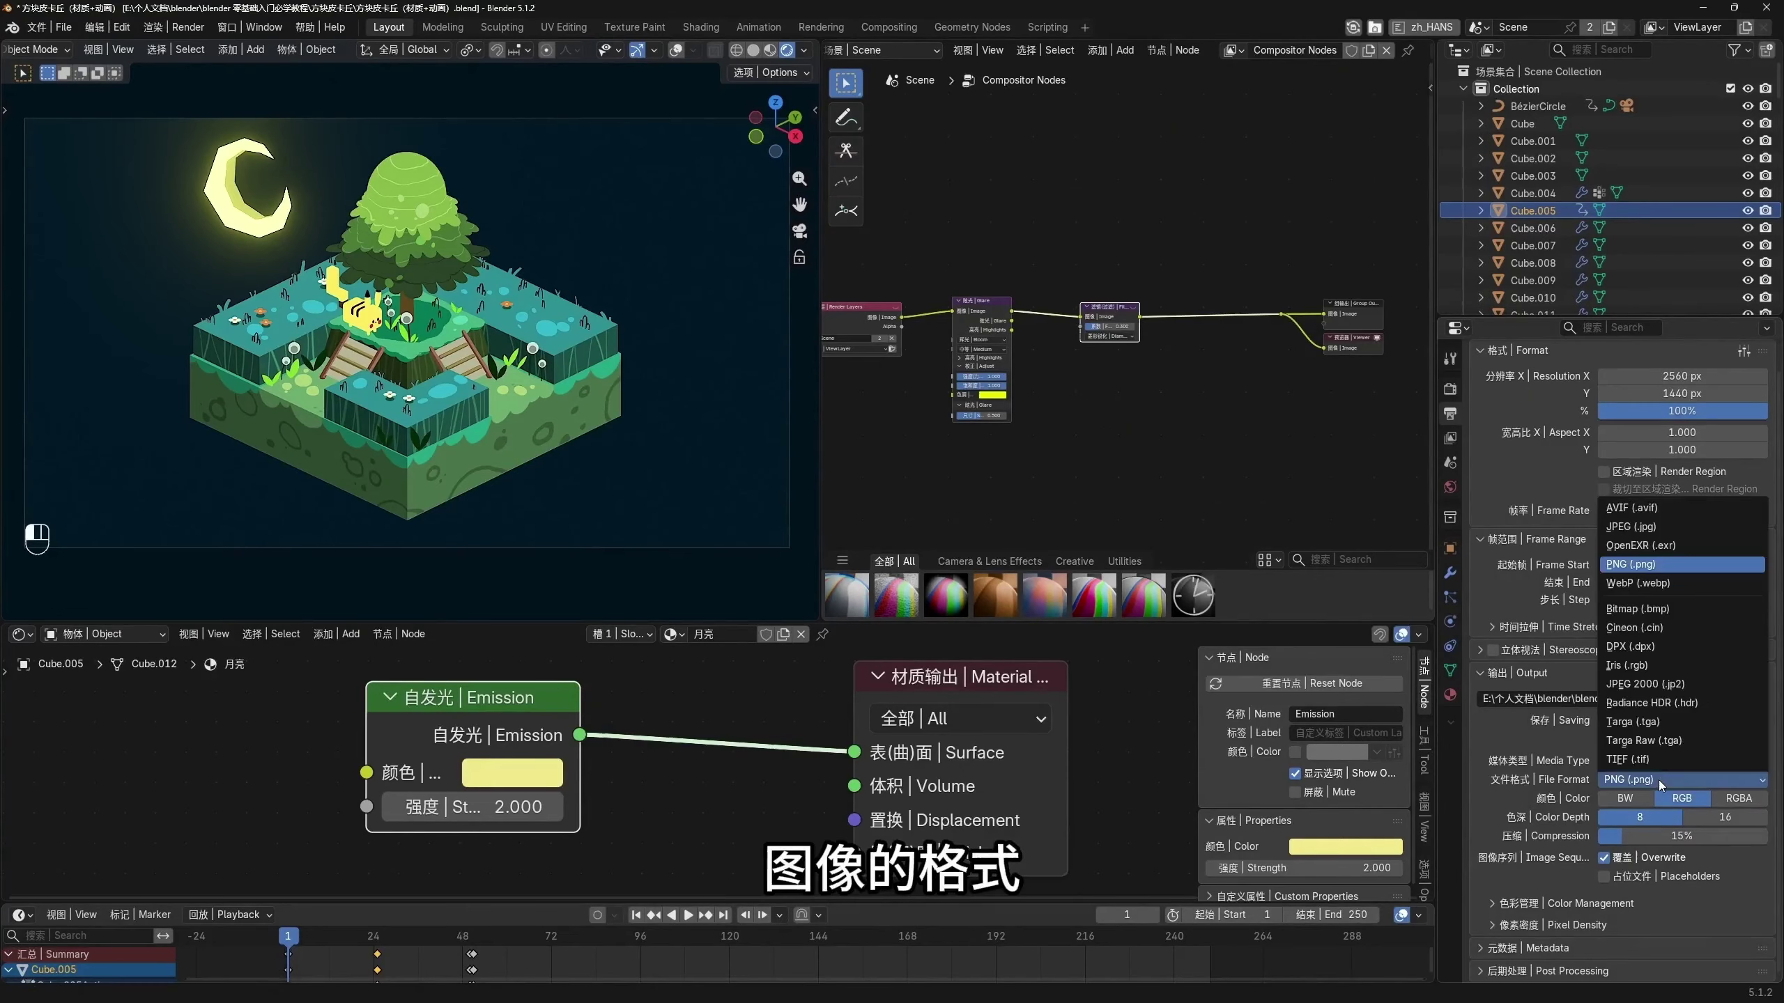
{"action": "left_click", "coordinate": [1630, 564]}
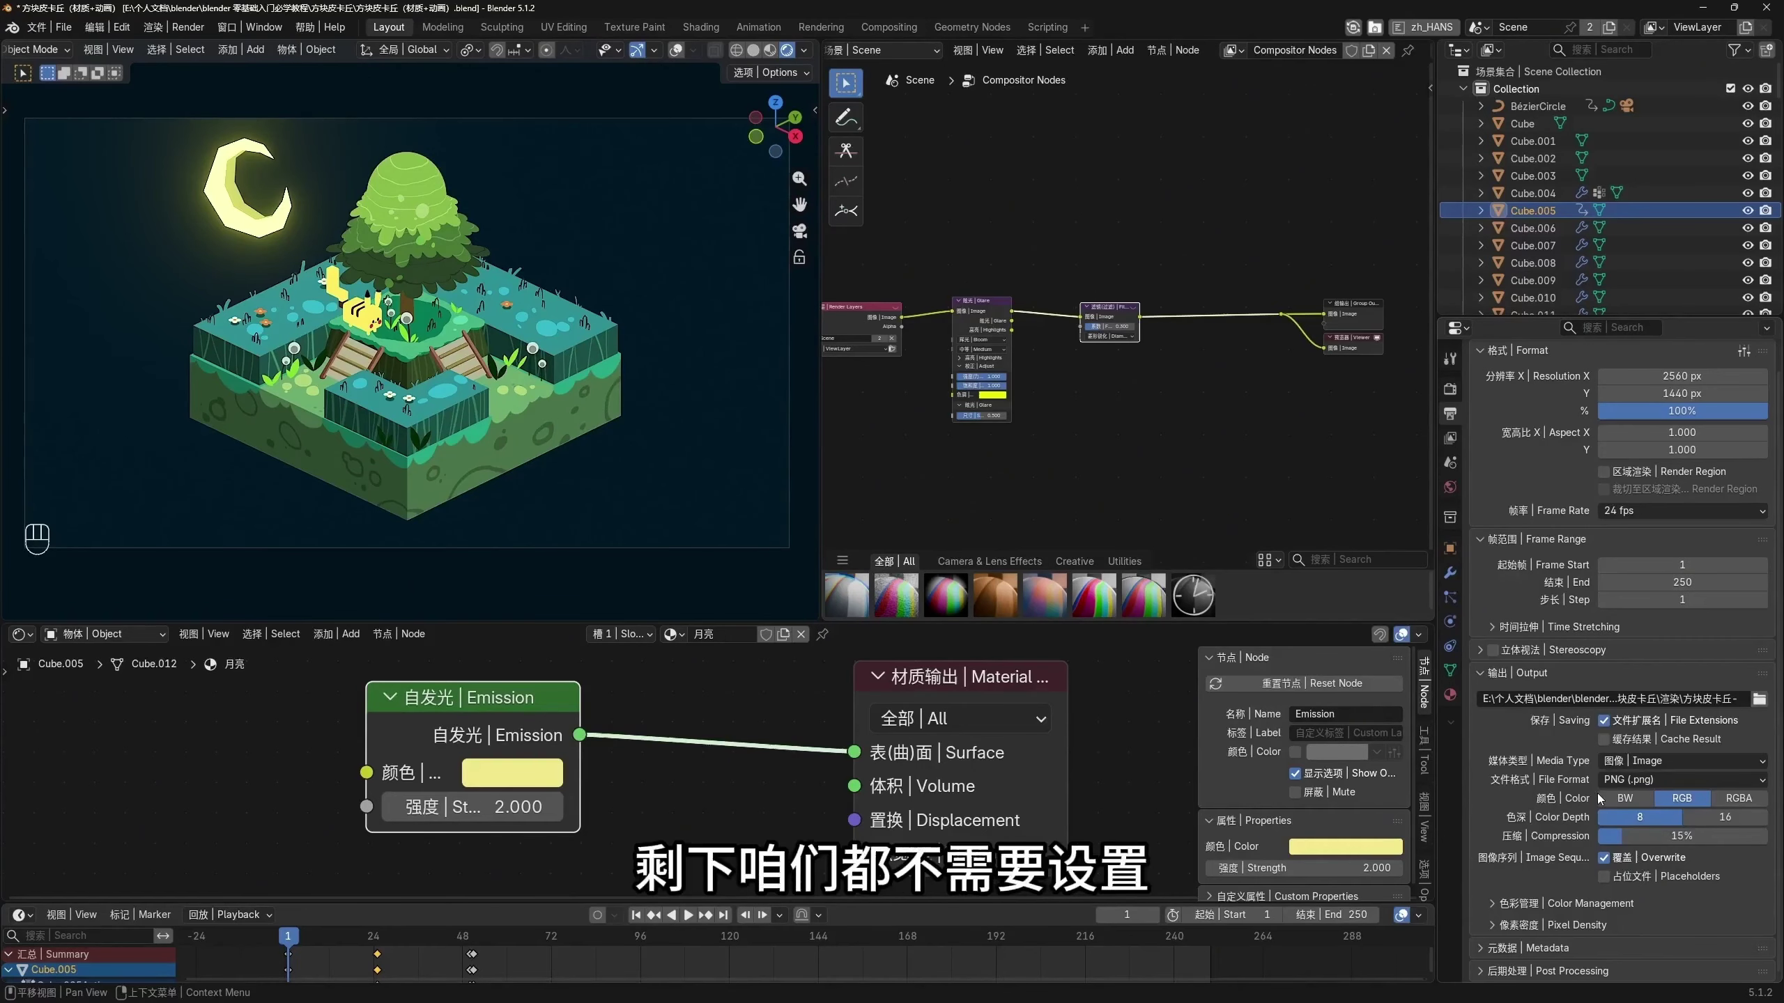
{"action": "scroll", "coordinate": [1590, 800], "scroll_direction": "up", "scroll_amount": 1}
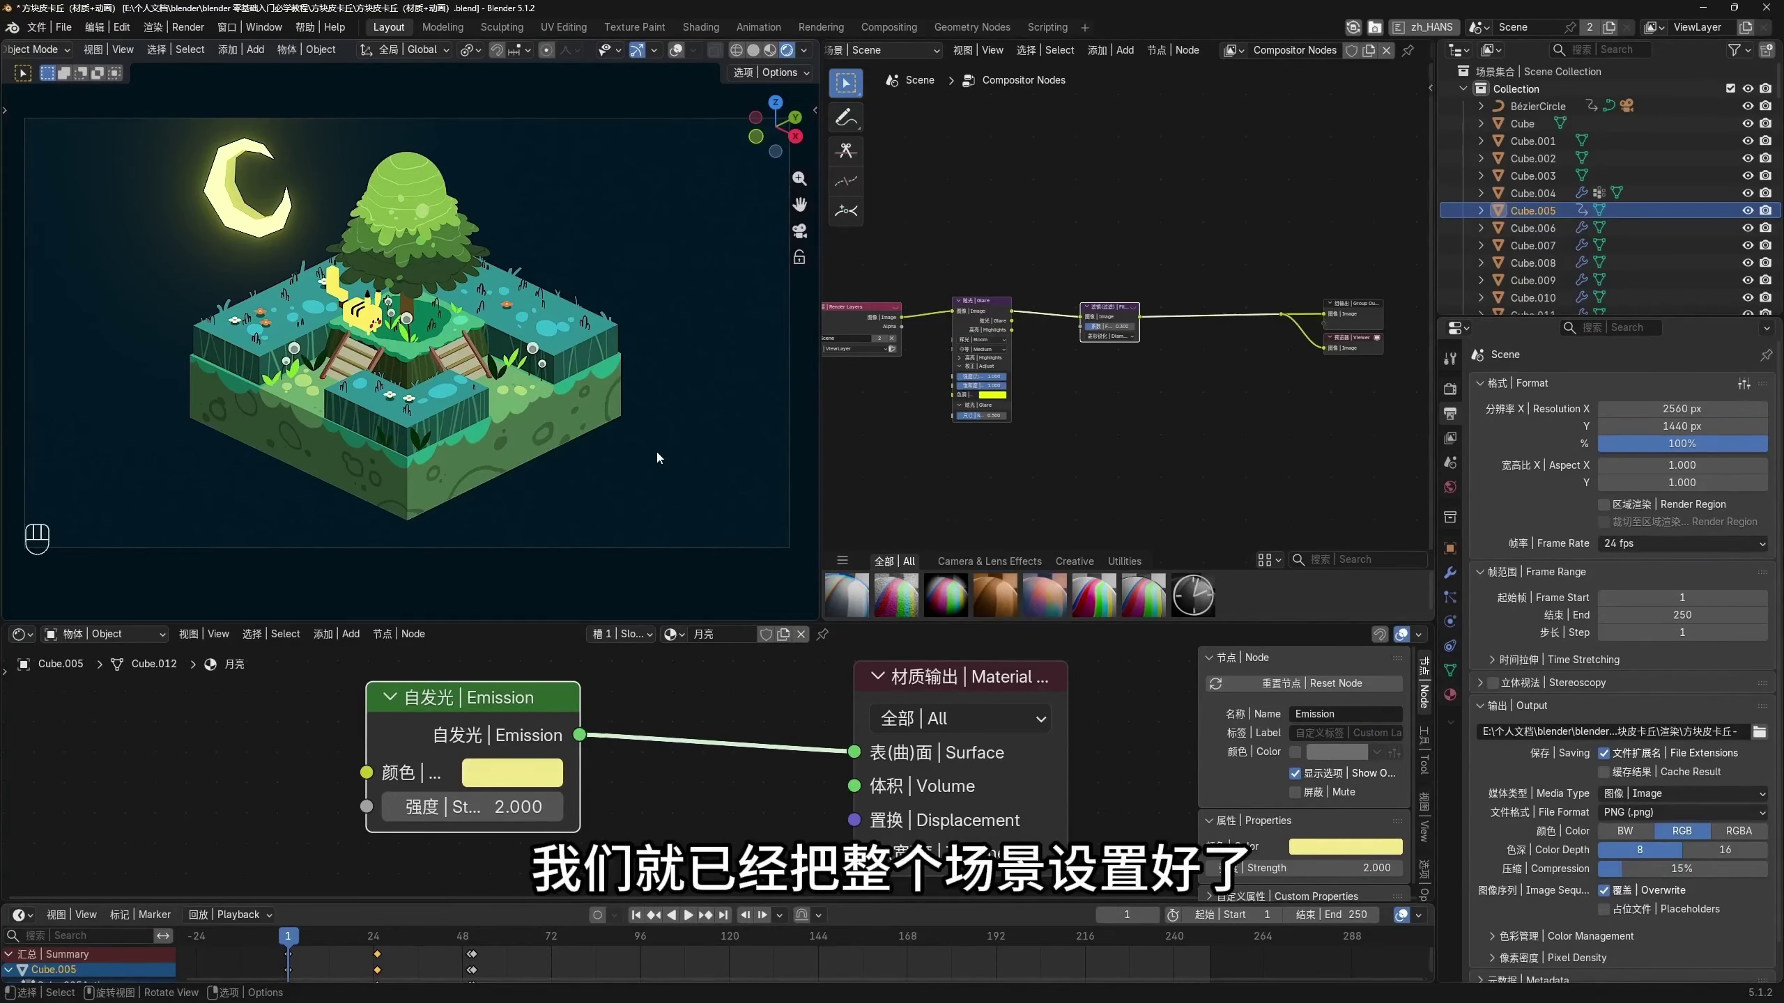
Play the animation for a brief preview, and save the Blender file
{"action": "left_click", "coordinate": [688, 917]}
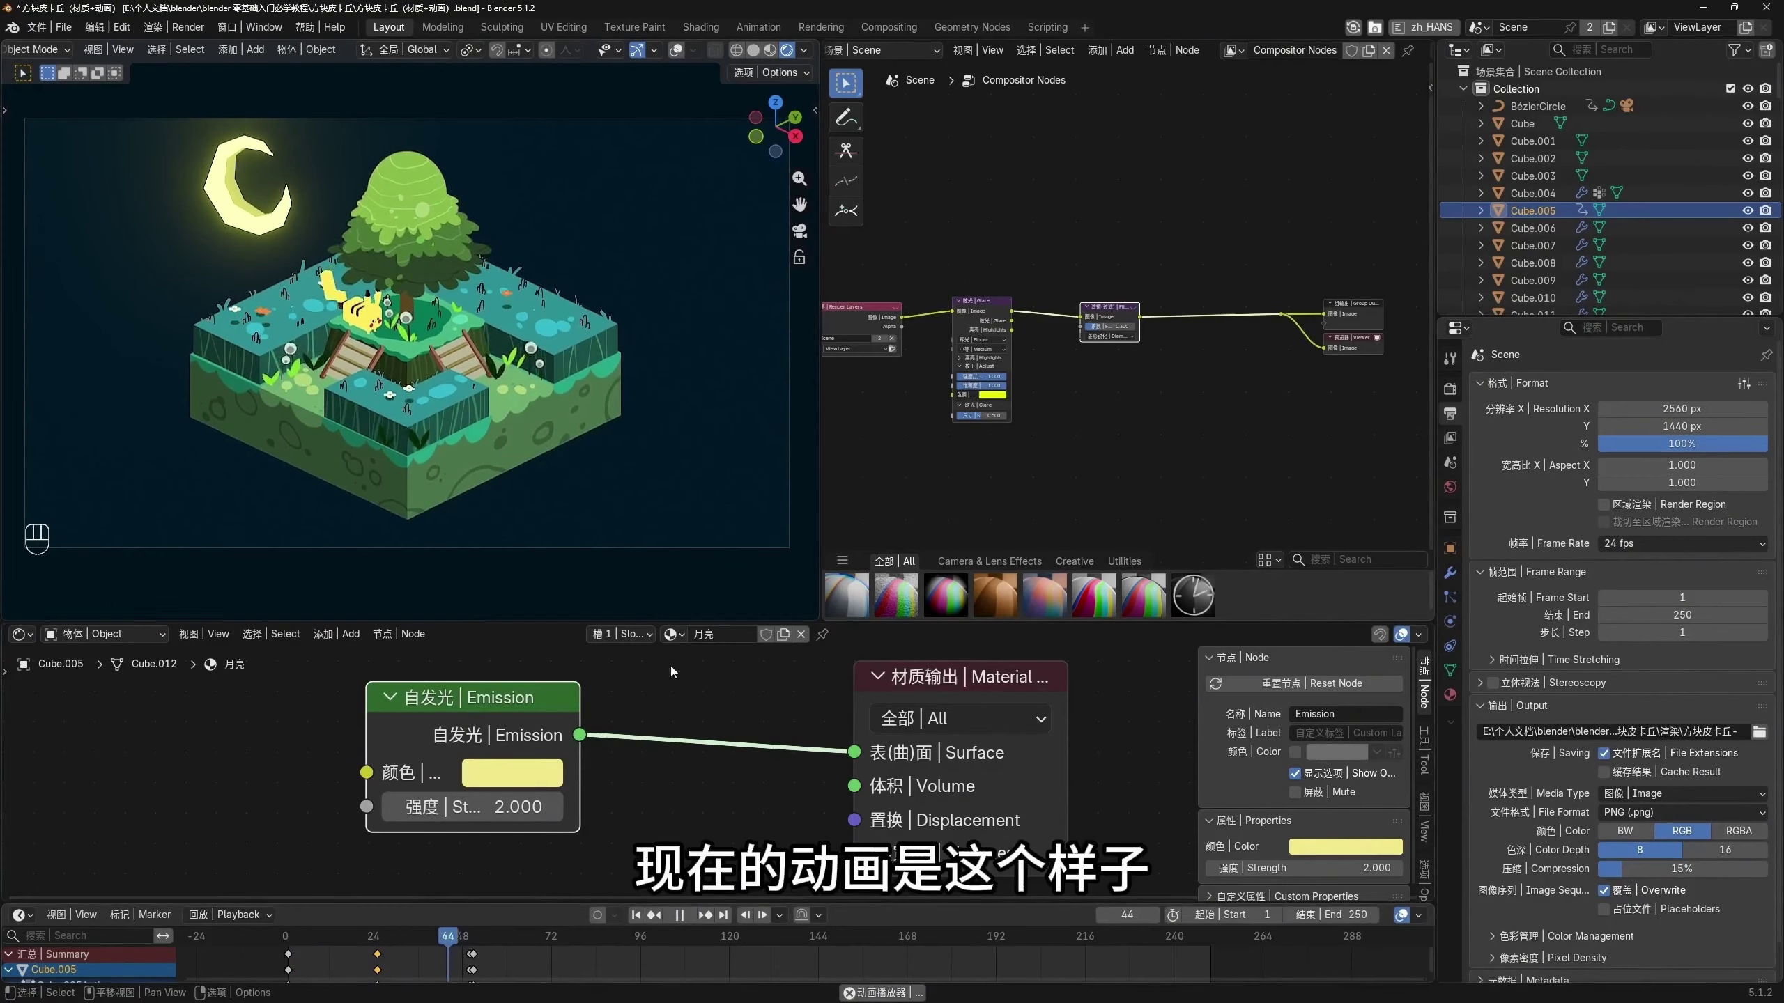
{"action": "key", "text": "Escape"}
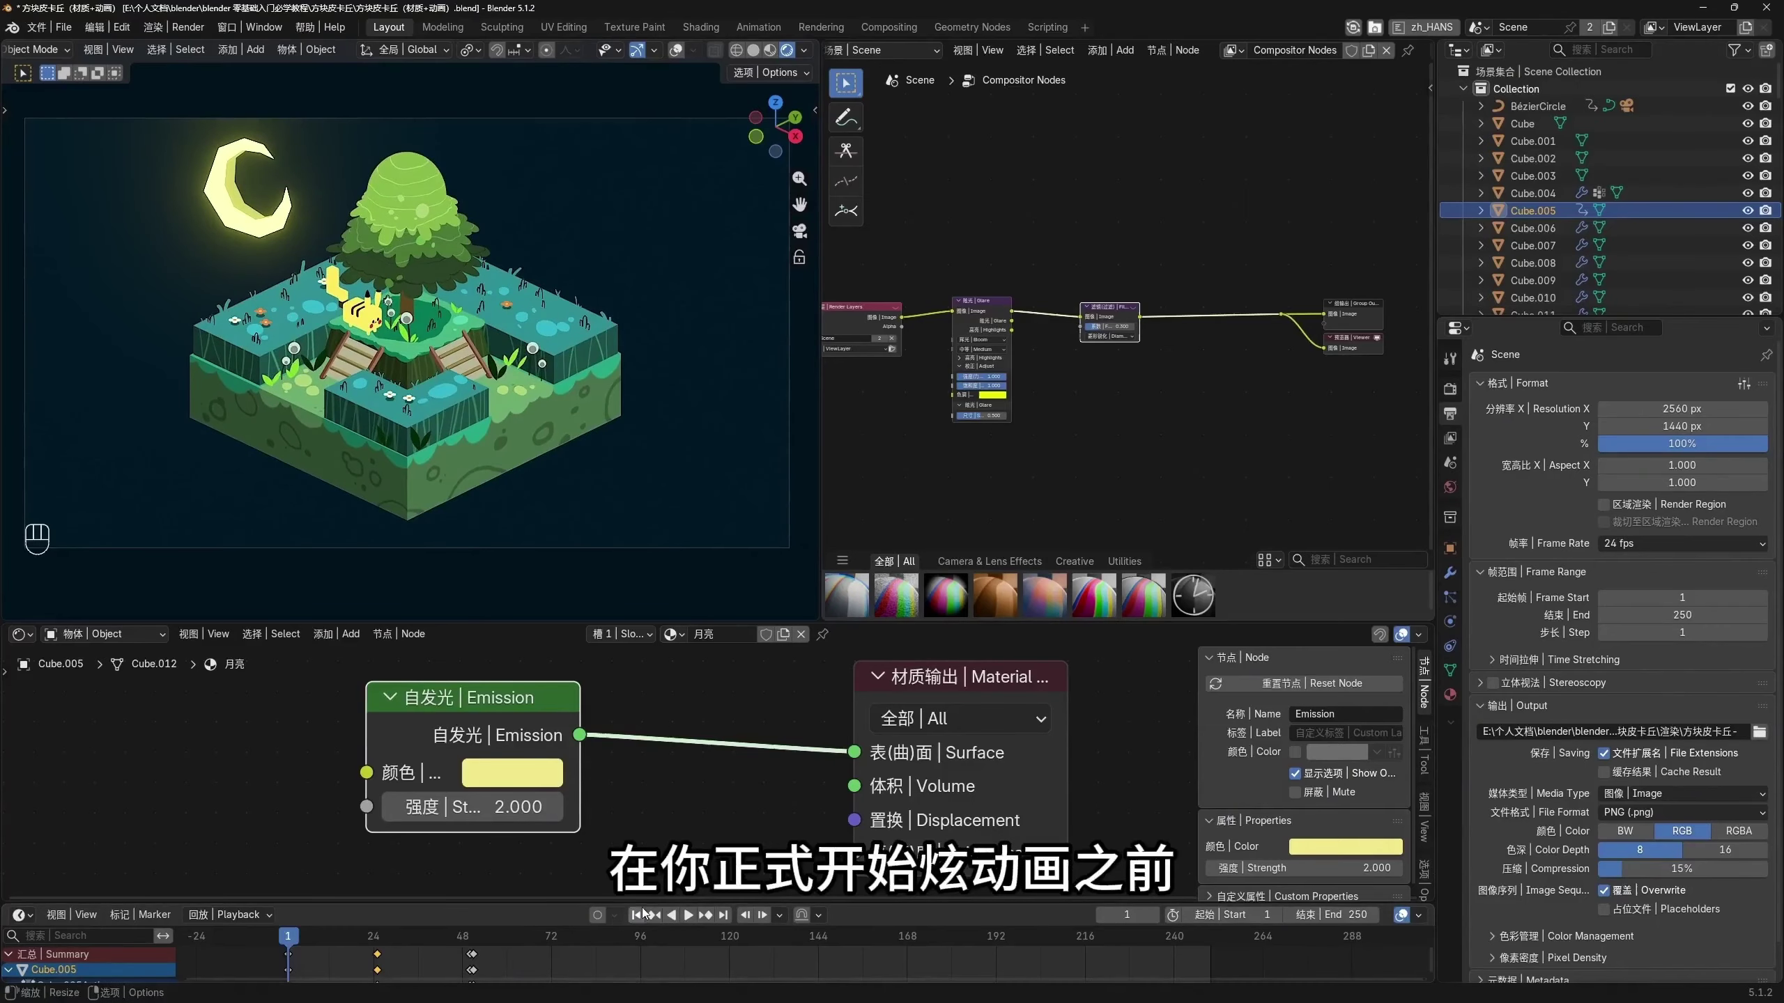
{"action": "left_click", "coordinate": [38, 29]}
{"action": "left_click", "coordinate": [84, 141]}
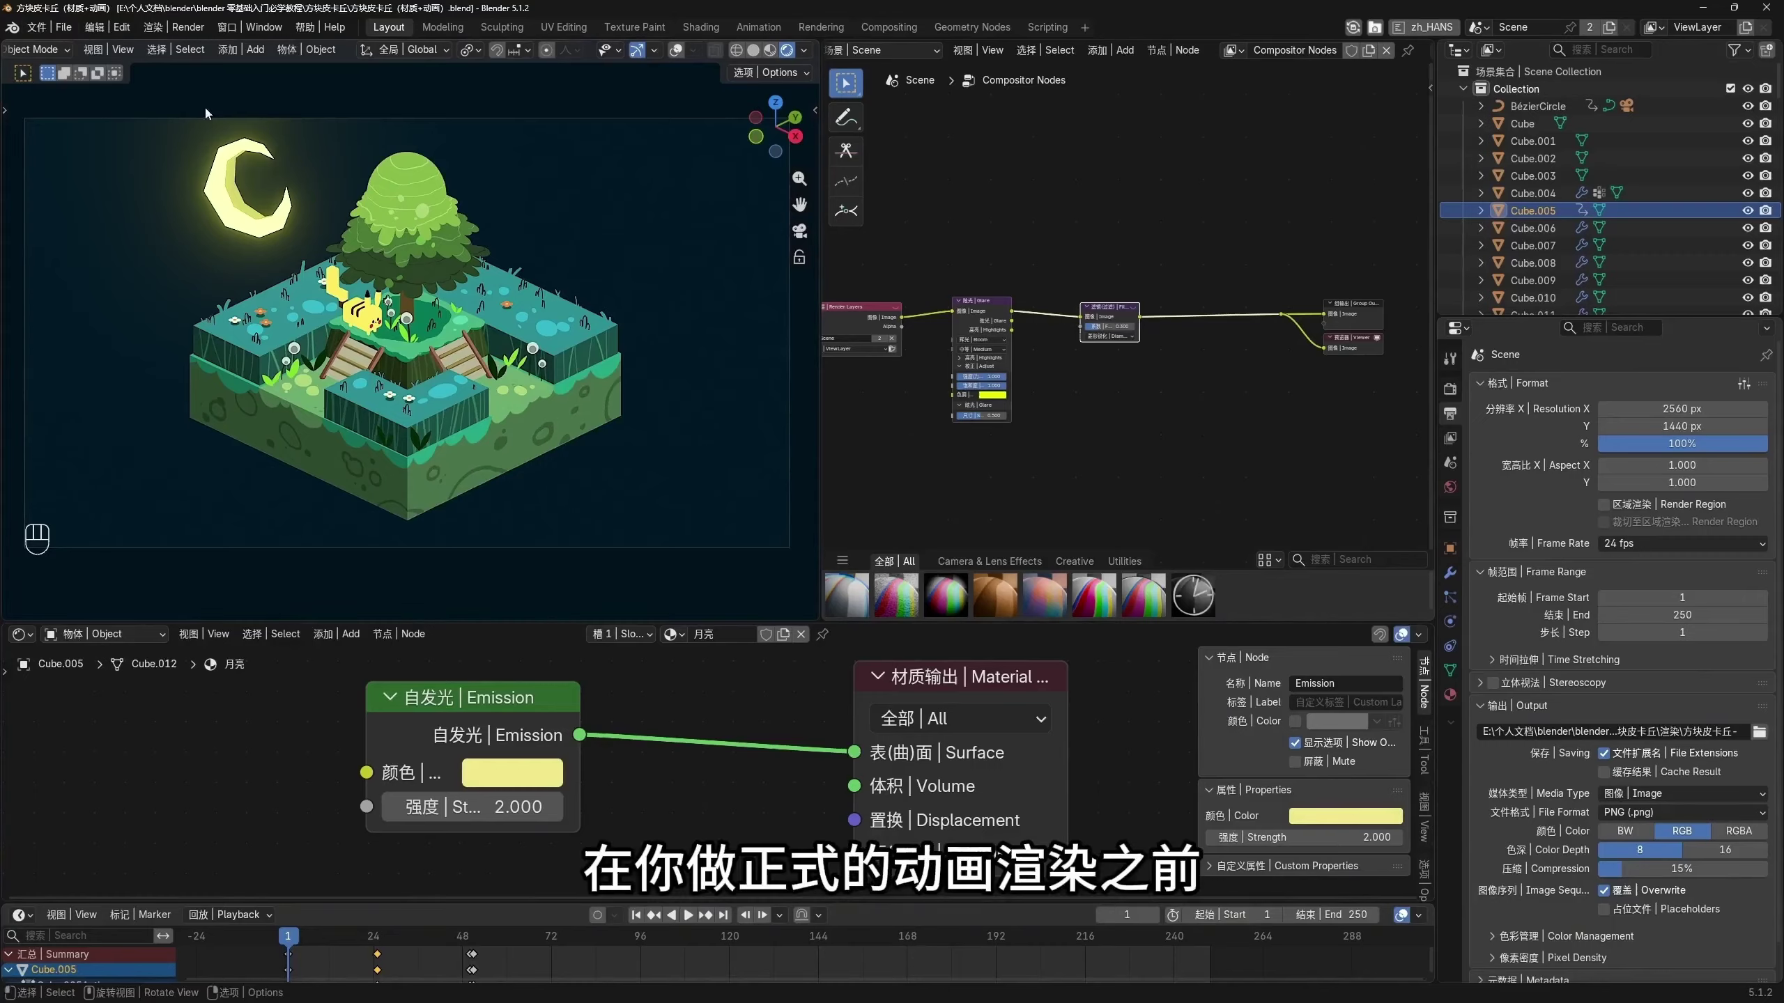
Render frame 1 as a test image, compare it with the viewport, and put the render window away
{"action": "left_click", "coordinate": [172, 27]}
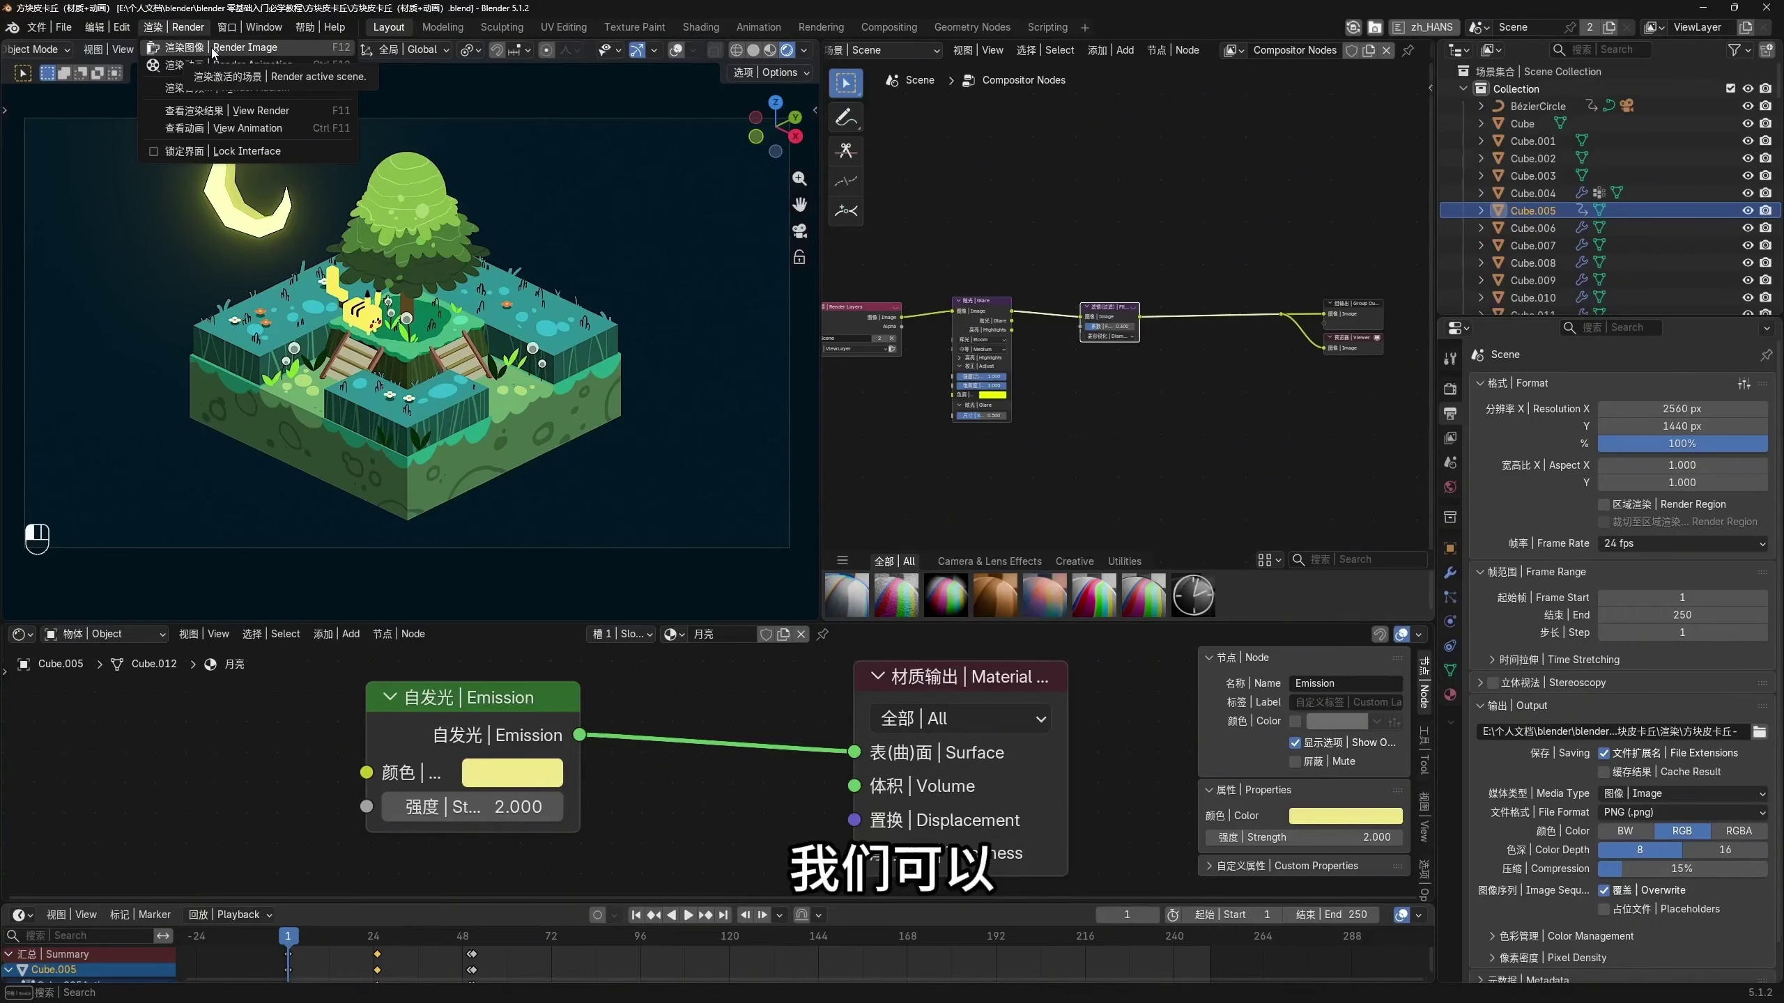
{"action": "left_click", "coordinate": [209, 51]}
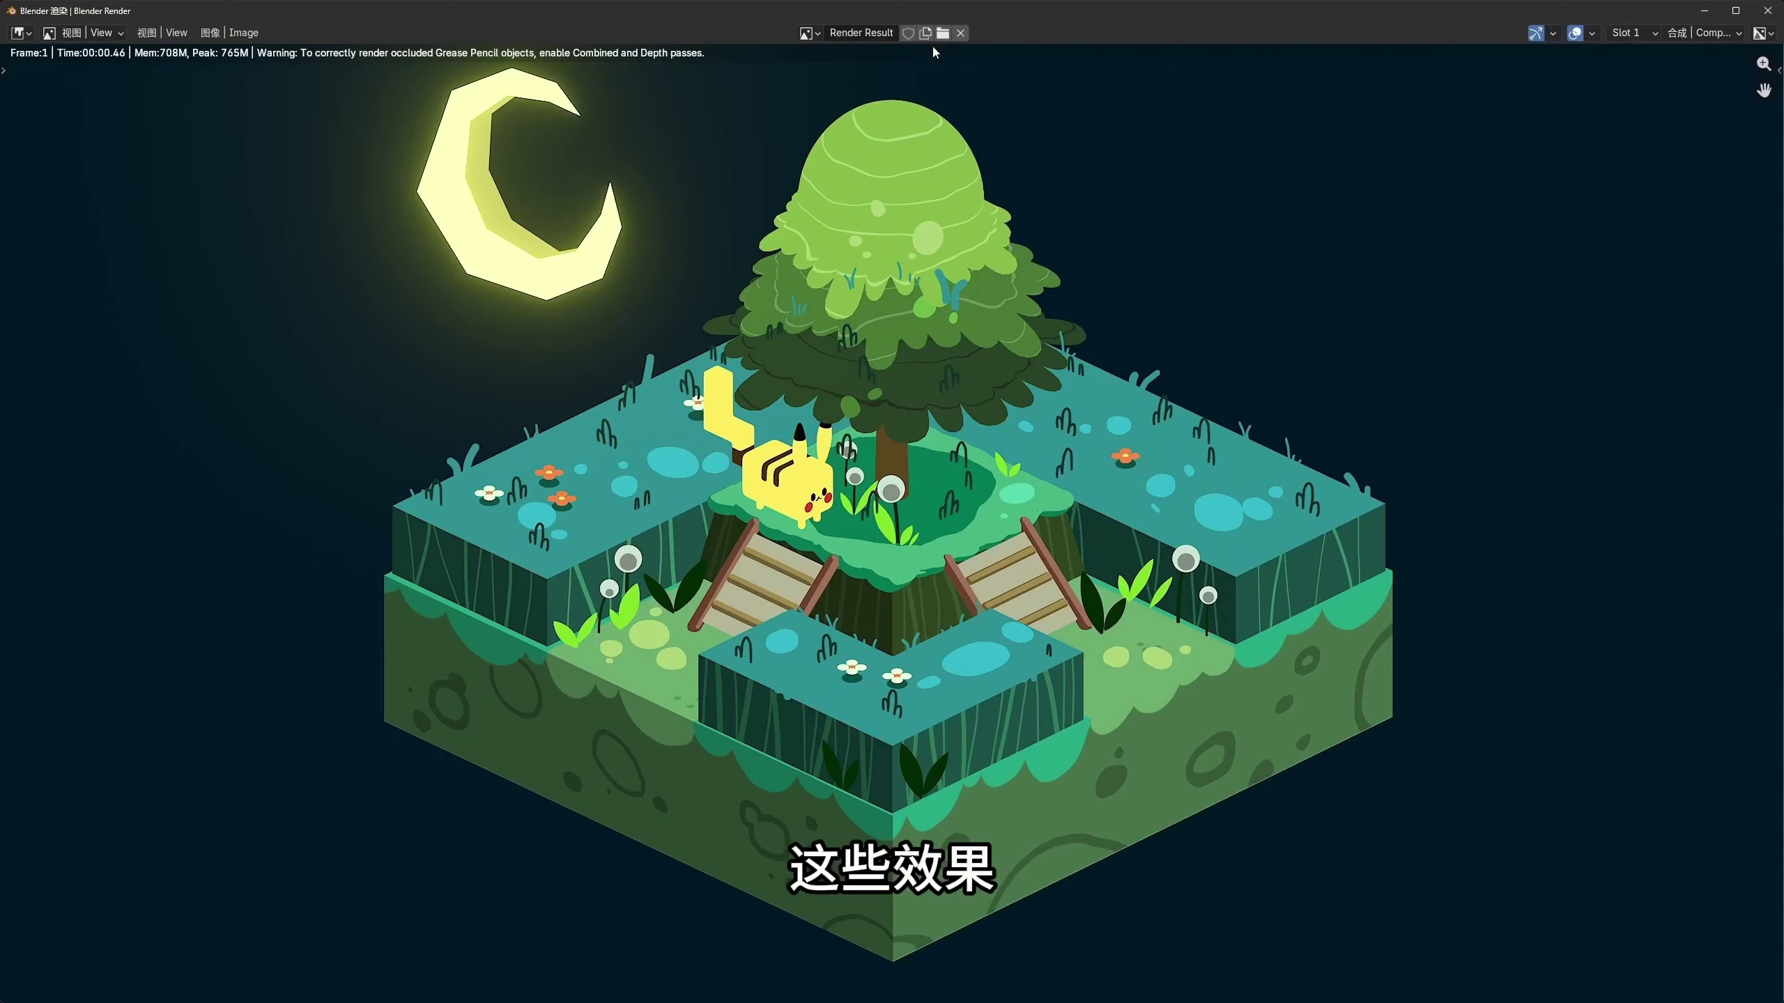
{"action": "left_click_drag", "start_coordinate": [959, 19], "coordinate": [853, 509]}
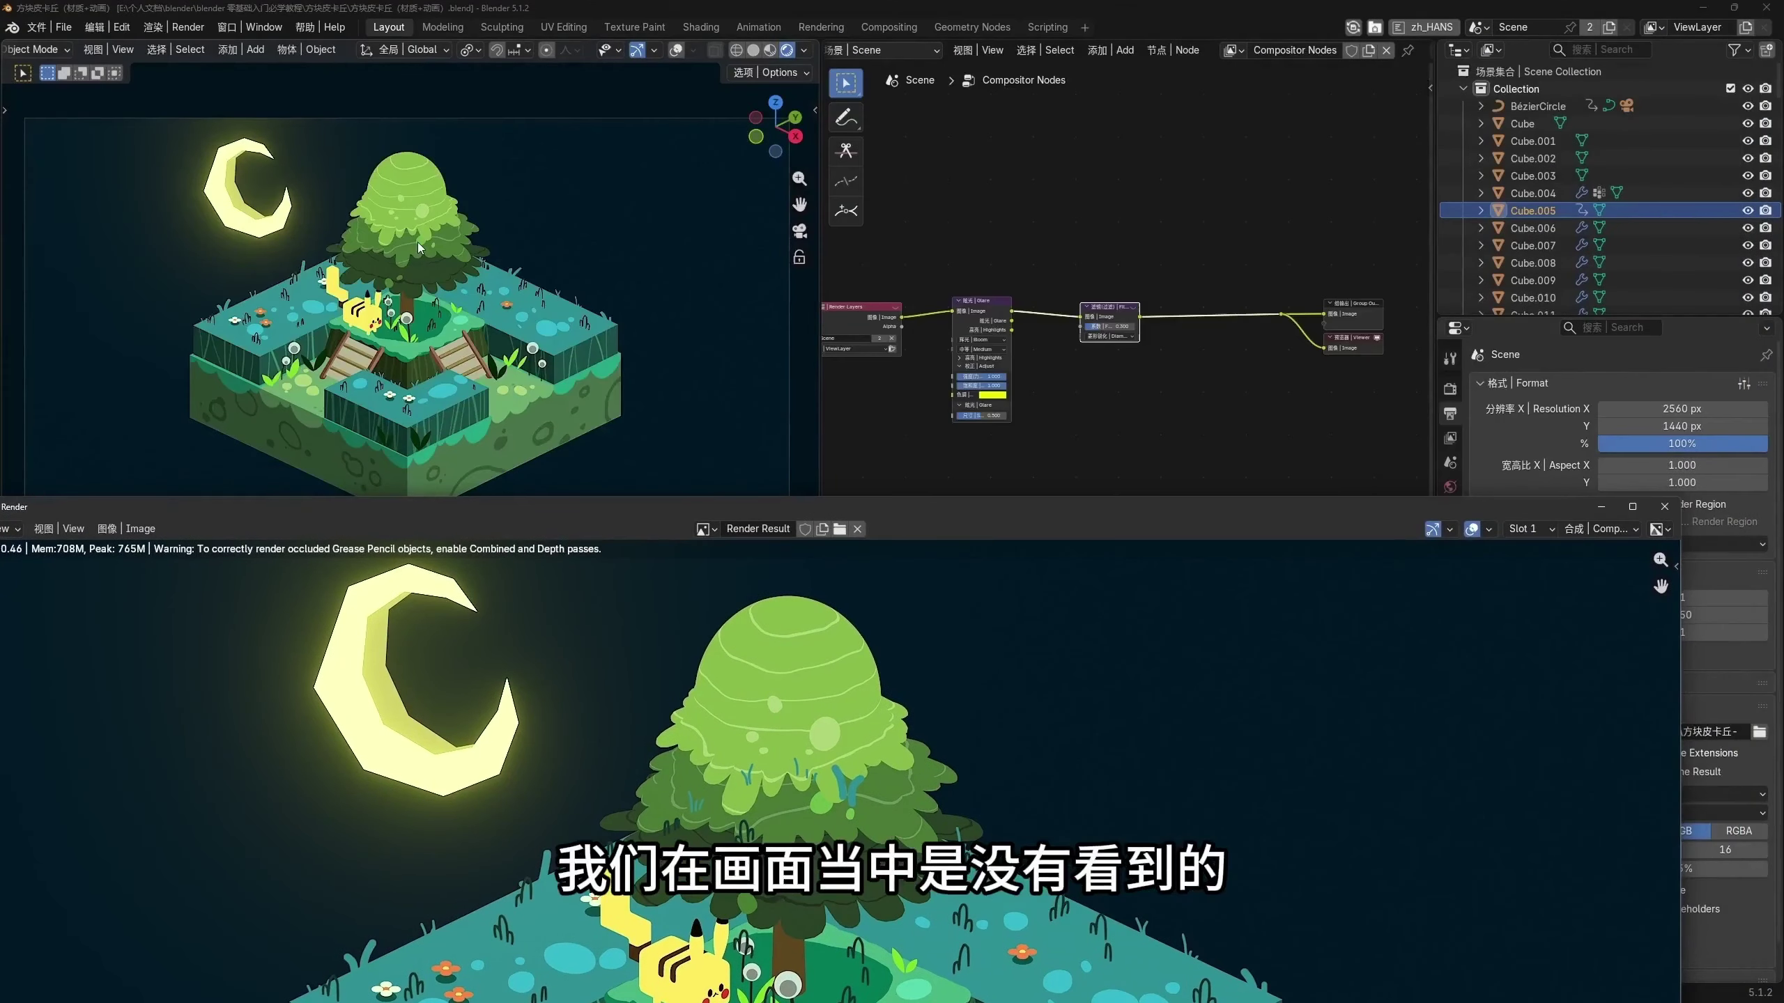
{"action": "left_click_drag", "start_coordinate": [1084, 145], "coordinate": [1072, 93]}
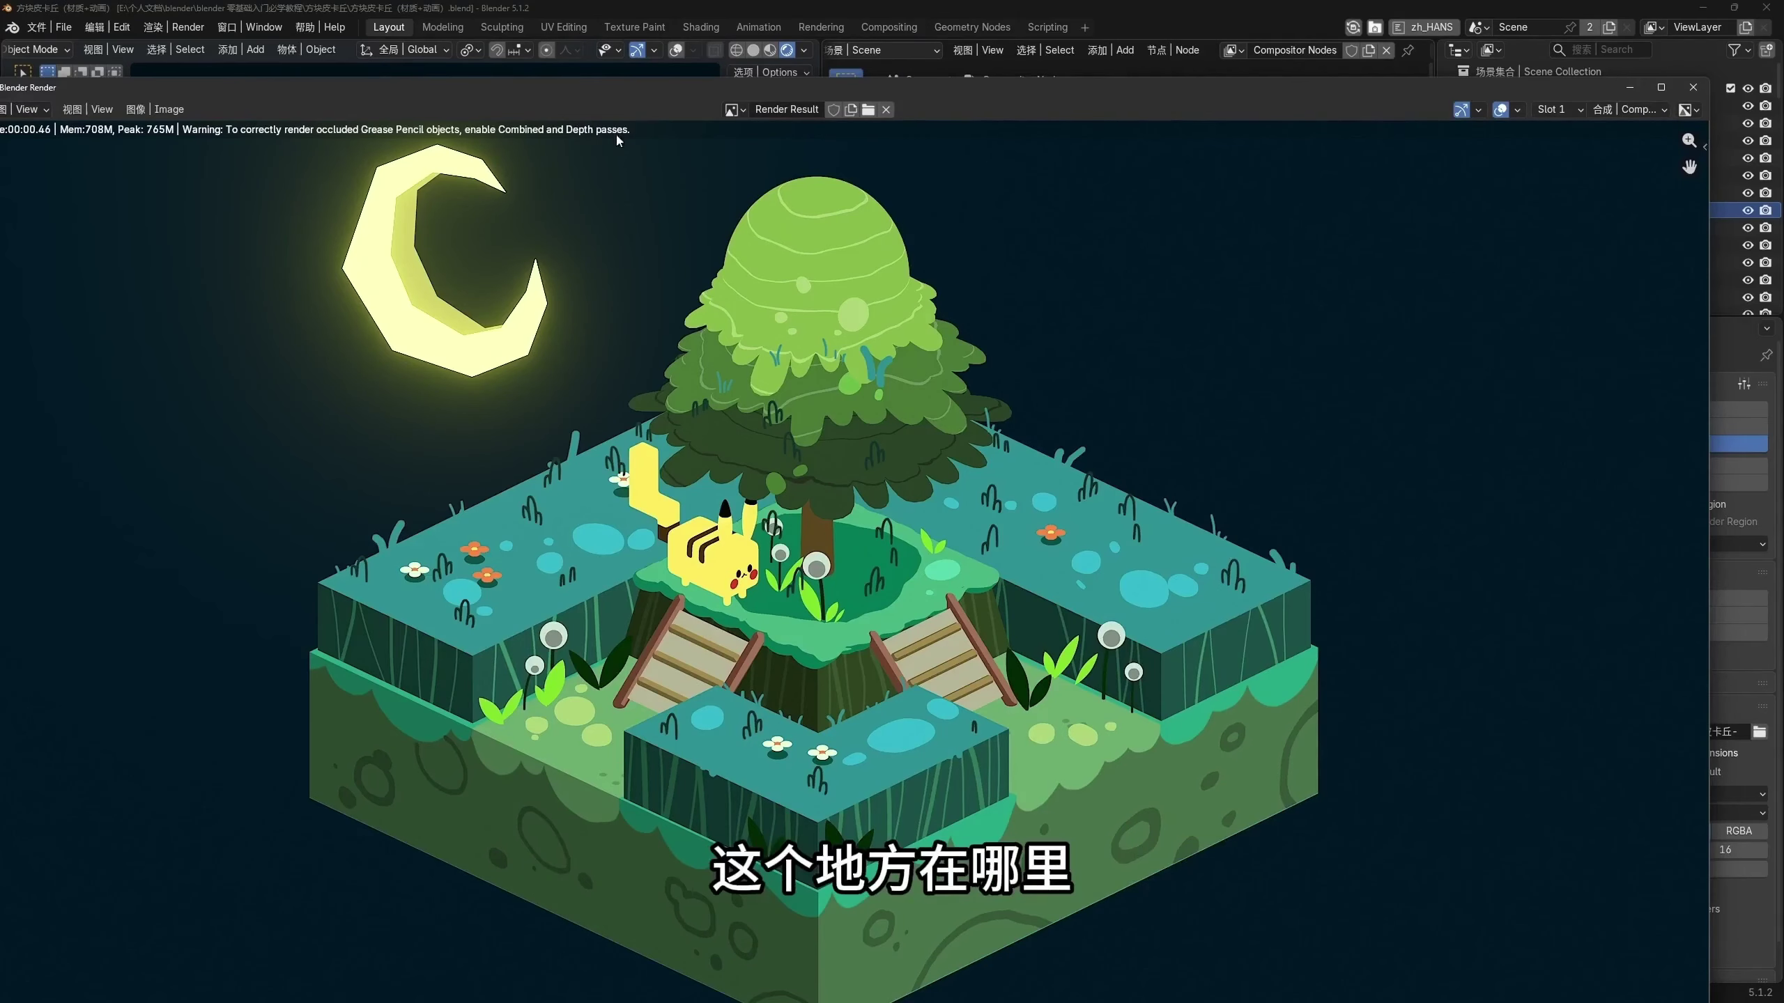
{"action": "left_click", "coordinate": [1629, 87]}
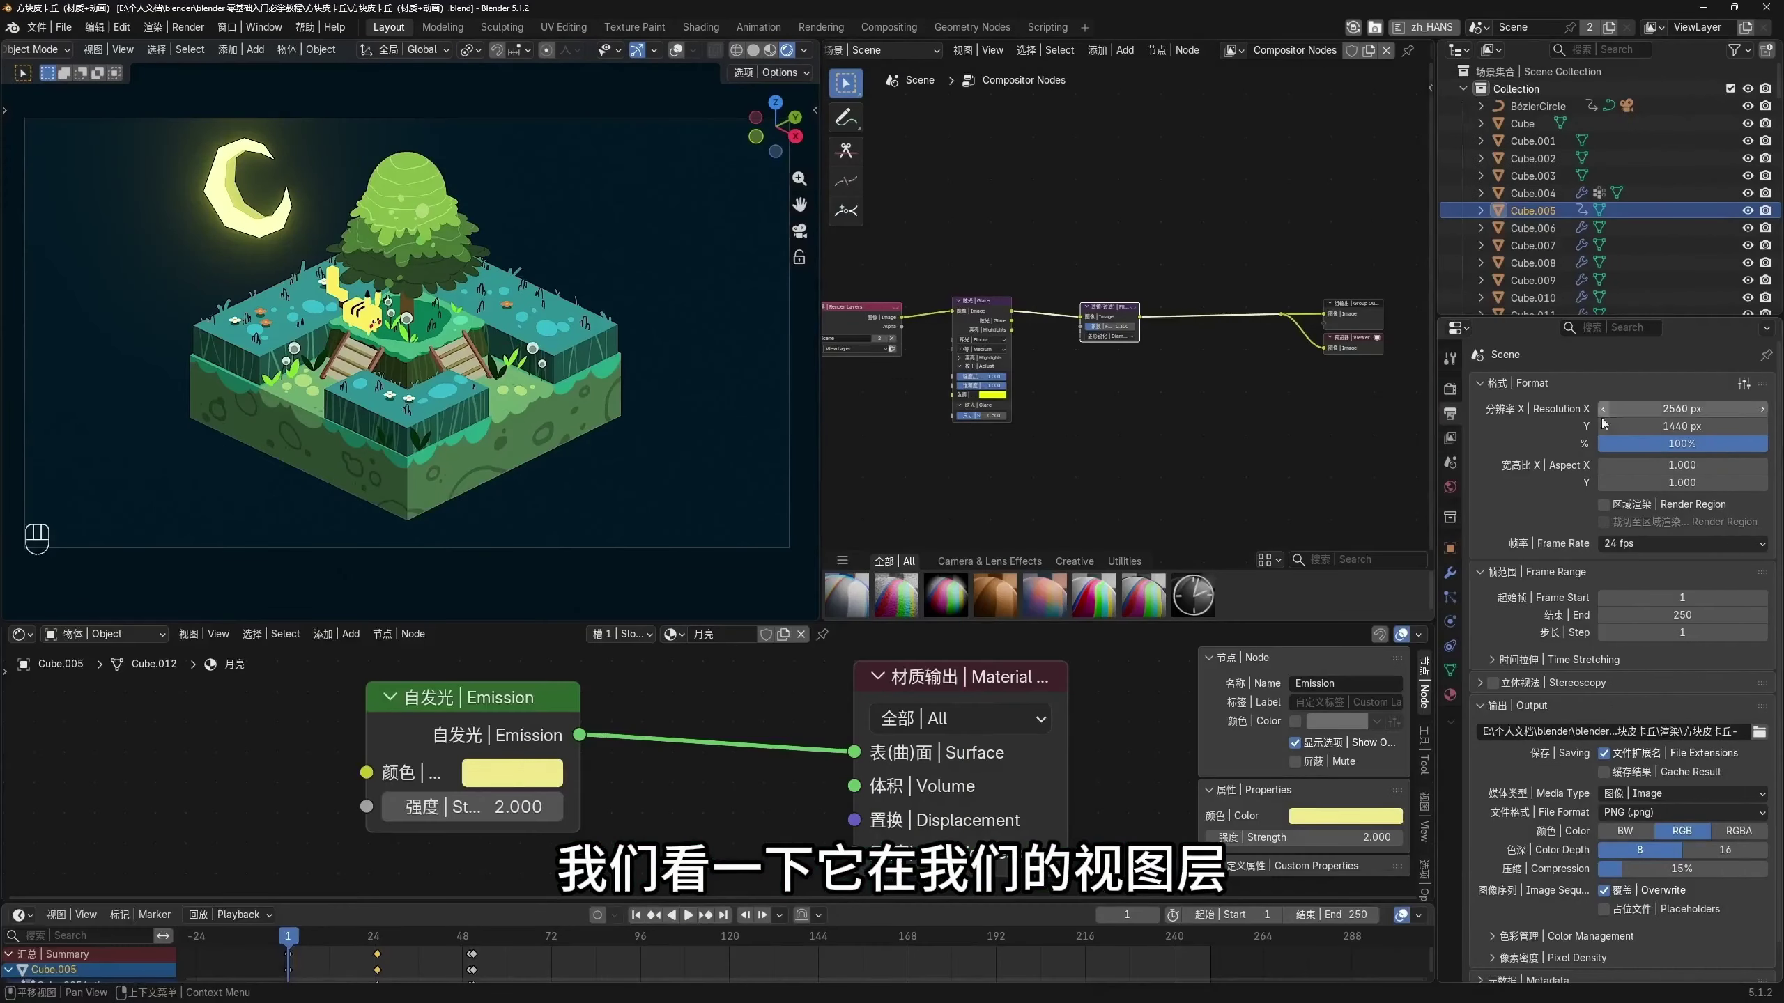
Enable the Depth data pass for the view layer and render frame 1 again to check the image
{"action": "left_click", "coordinate": [1451, 438]}
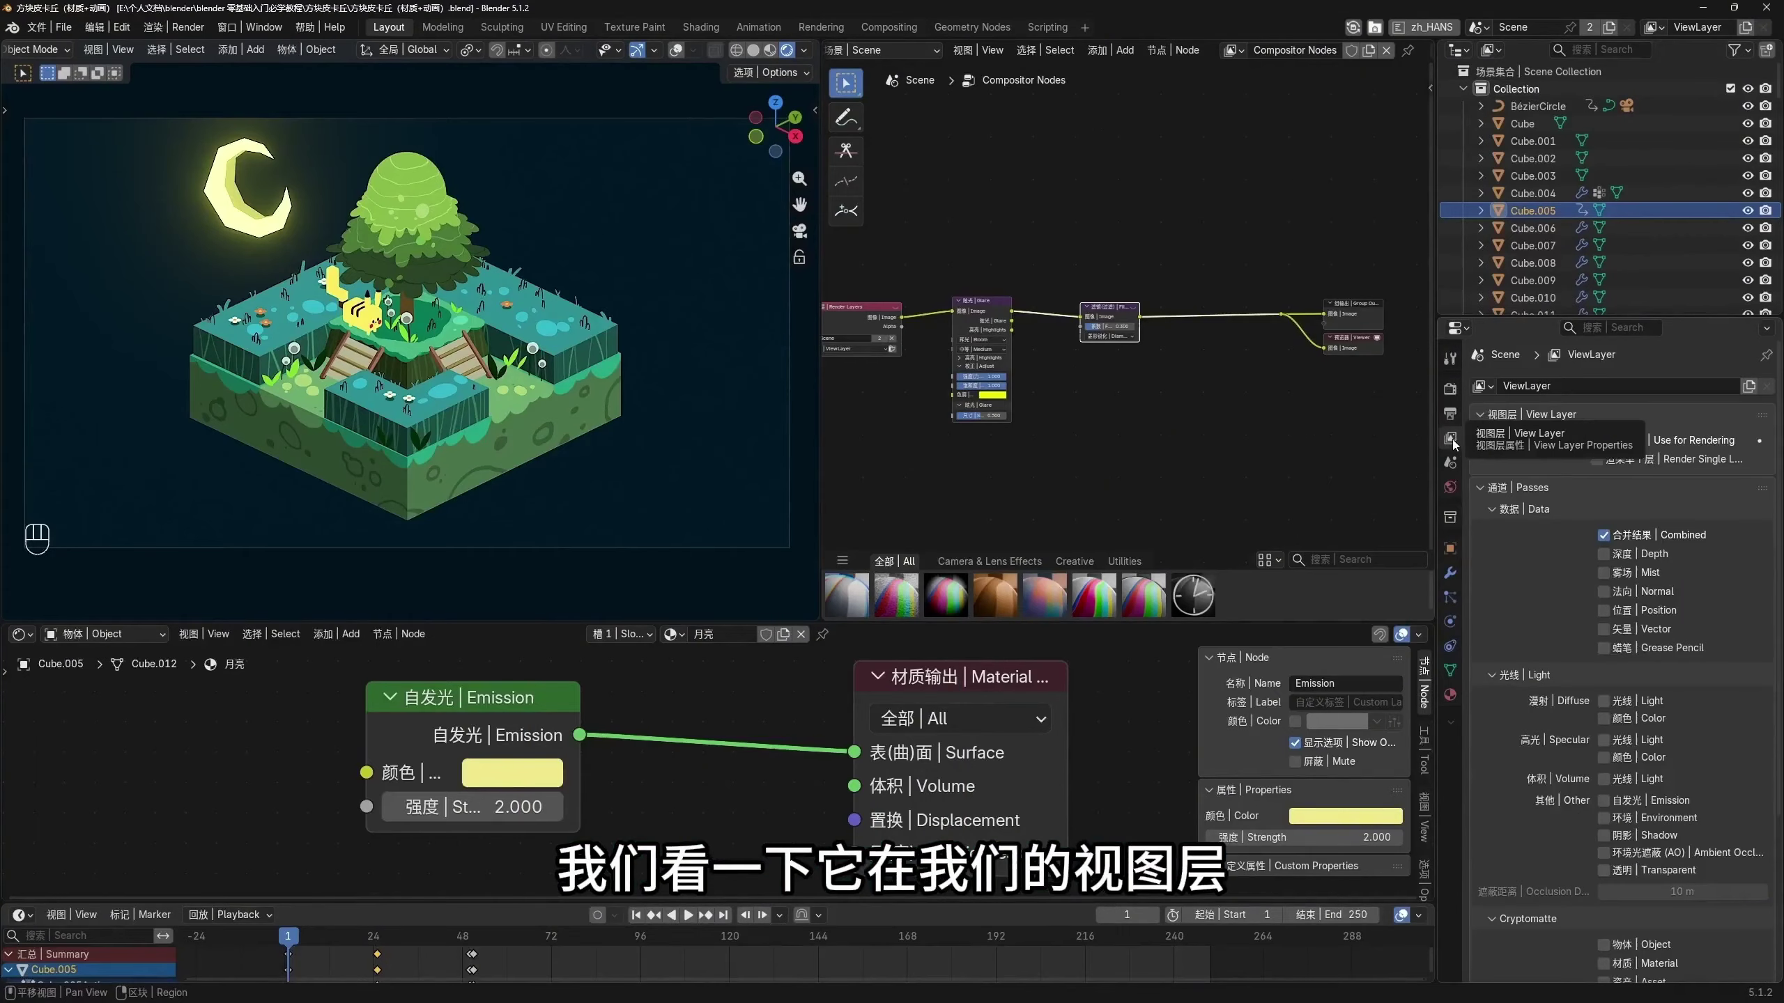
{"action": "left_click", "coordinate": [1603, 556]}
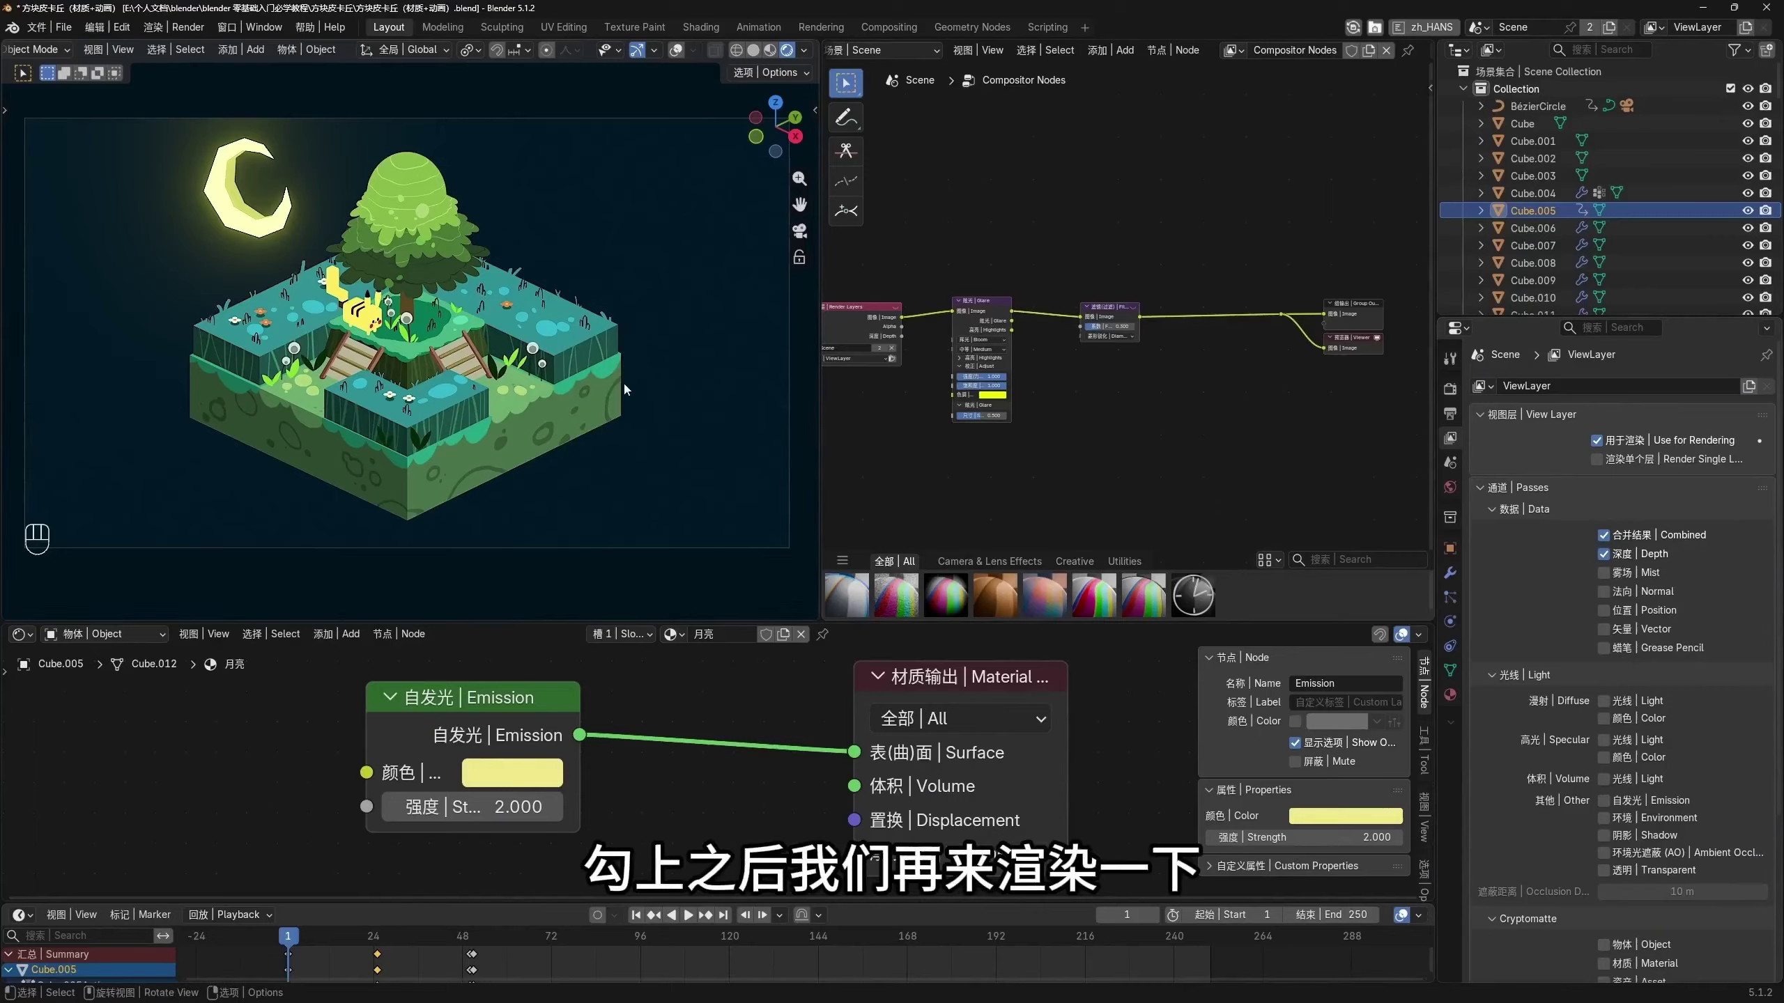
{"action": "left_click", "coordinate": [188, 28]}
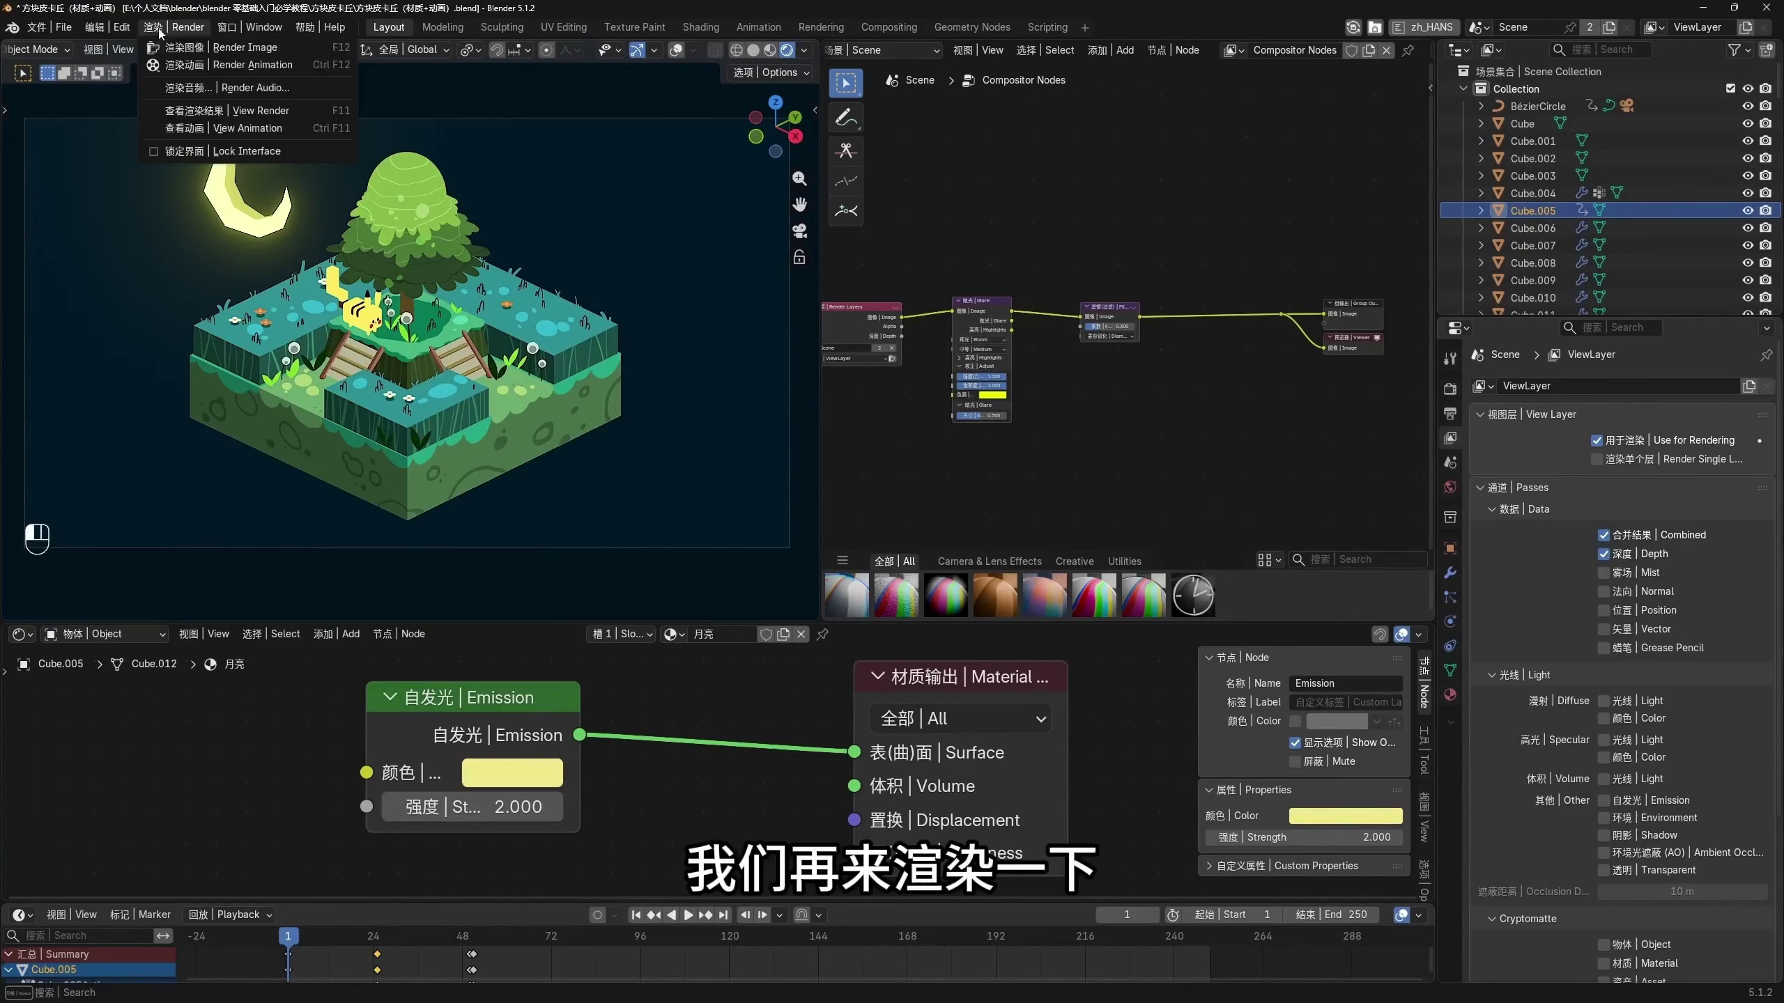
{"action": "left_click", "coordinate": [206, 48]}
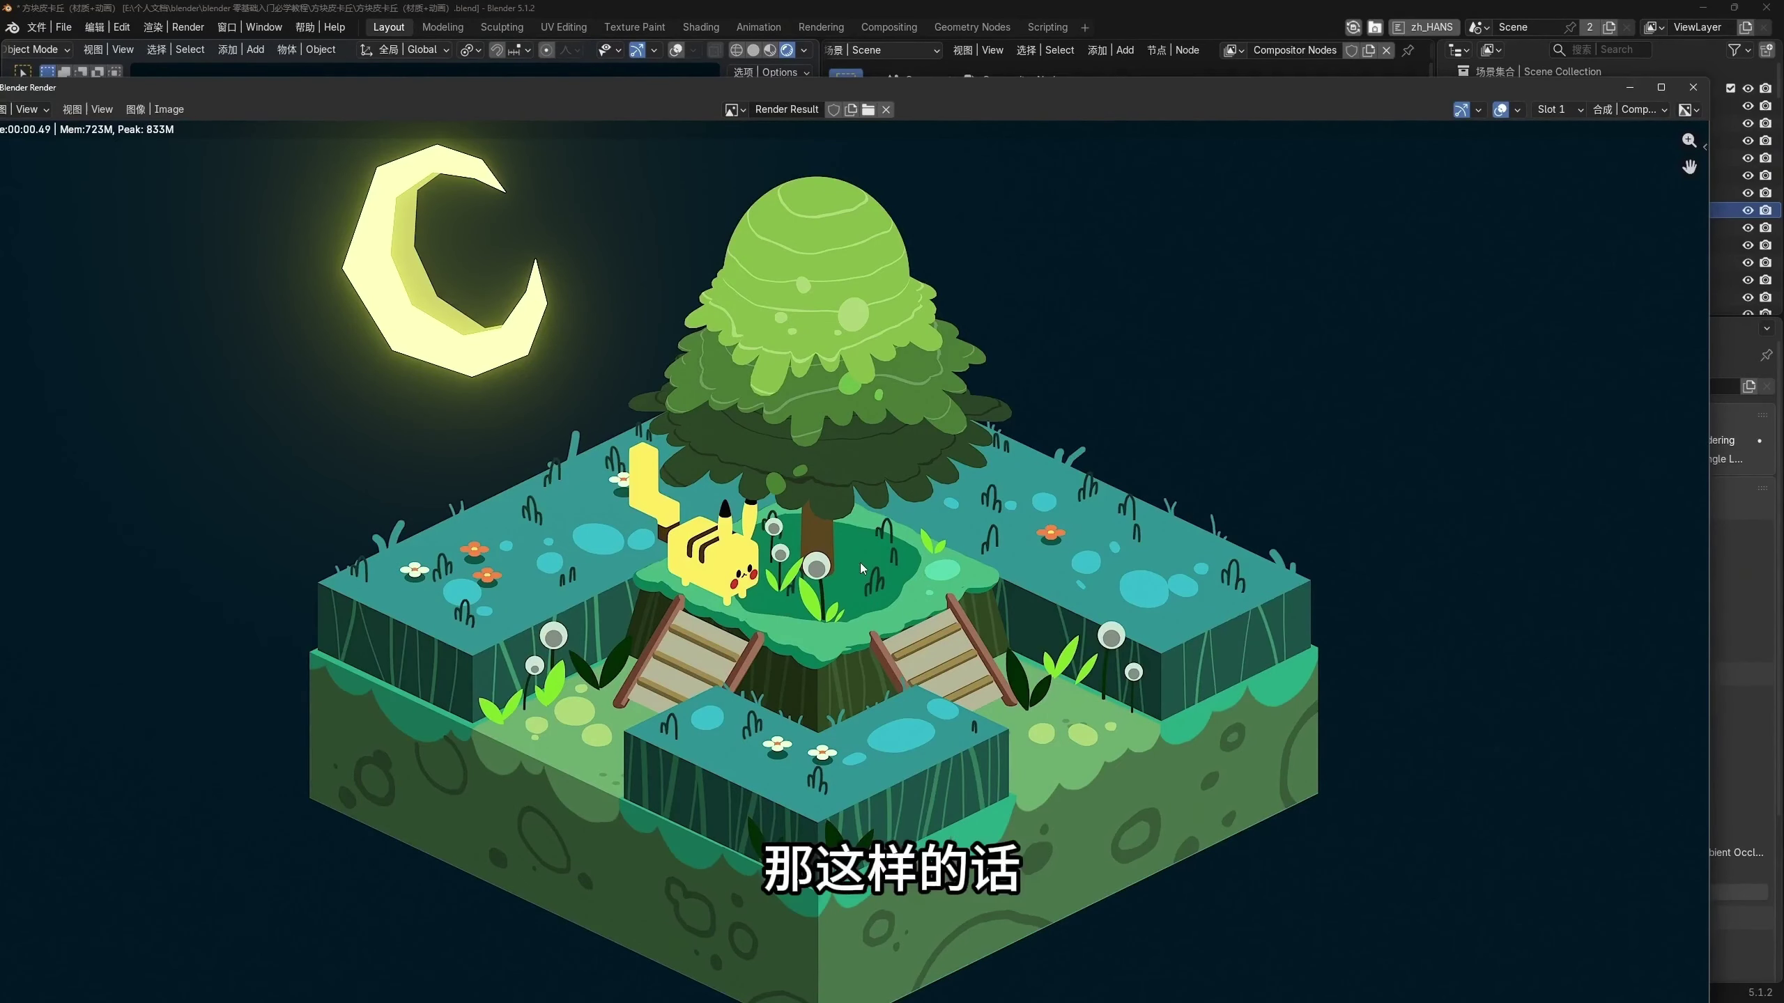
{"action": "mouse_move", "coordinate": [1514, 95]}
{"action": "left_mouse_down"}
{"action": "mouse_move", "coordinate": [1583, 56]}
{"action": "mouse_move", "coordinate": [1473, 54]}
{"action": "mouse_move", "coordinate": [1501, 70]}
{"action": "left_mouse_up"}
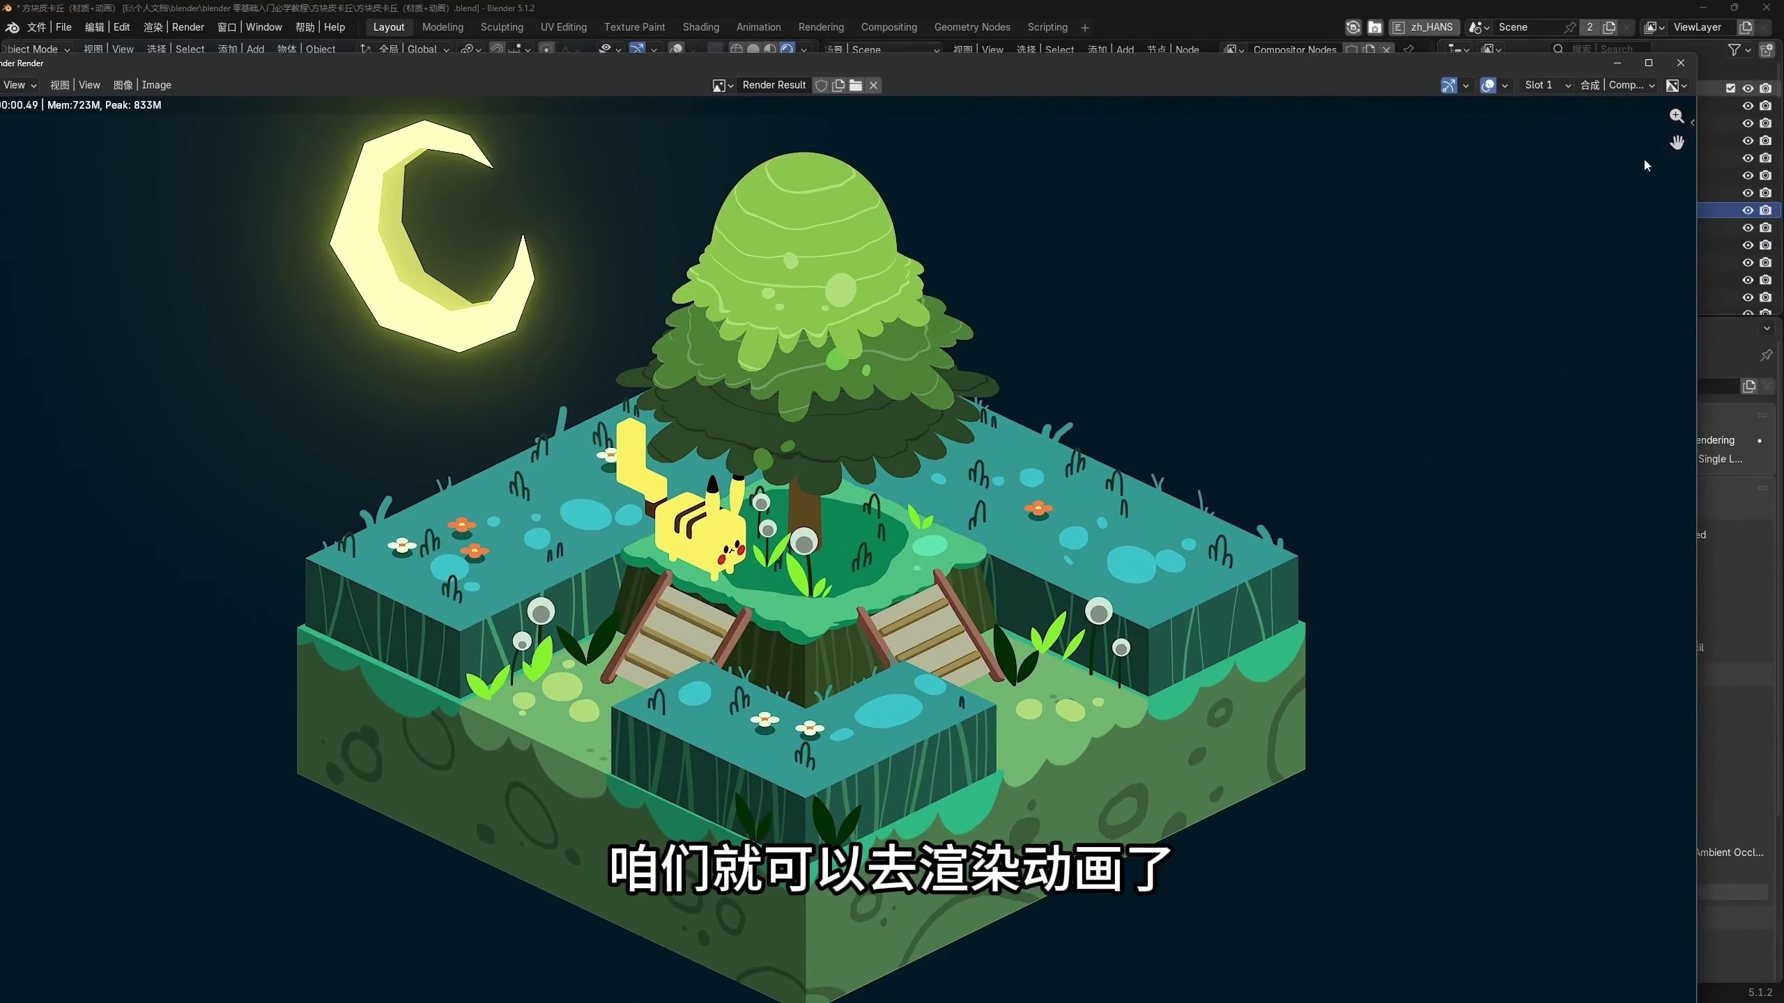
{"action": "left_click", "coordinate": [1681, 64]}
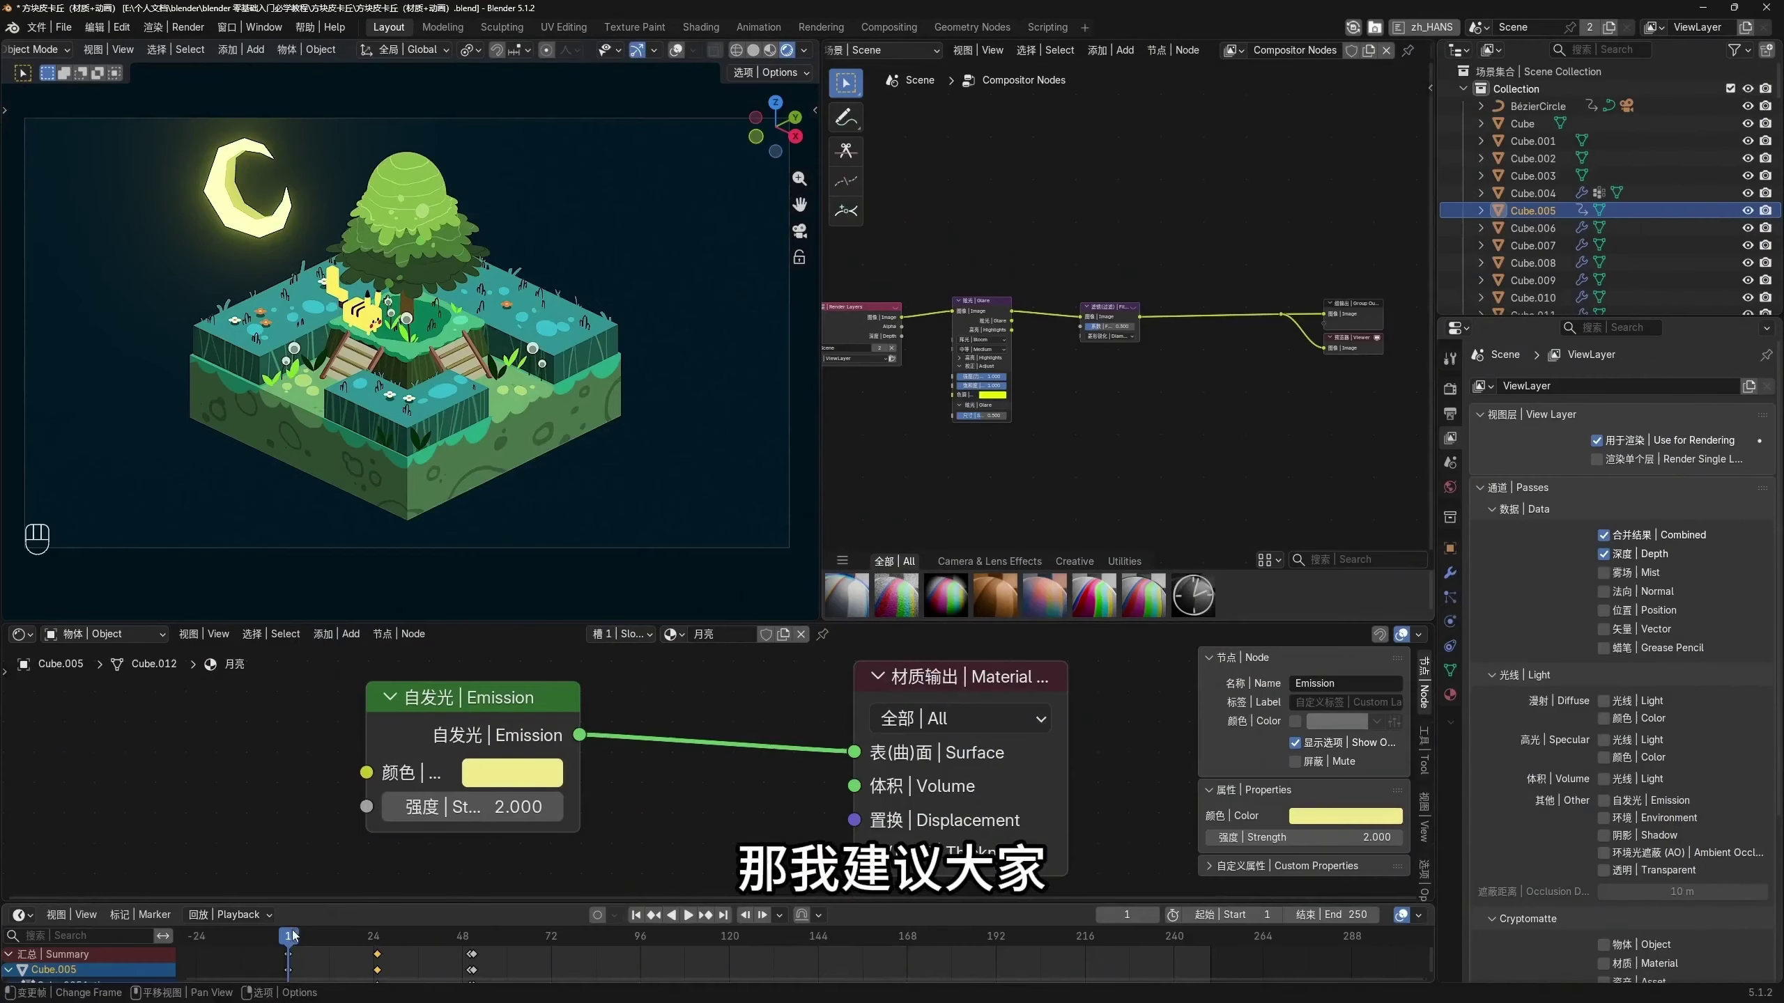
Go to frame 115 and render it as a test image to check a rotated angle
{"action": "left_click_drag", "start_coordinate": [295, 939], "coordinate": [711, 947]}
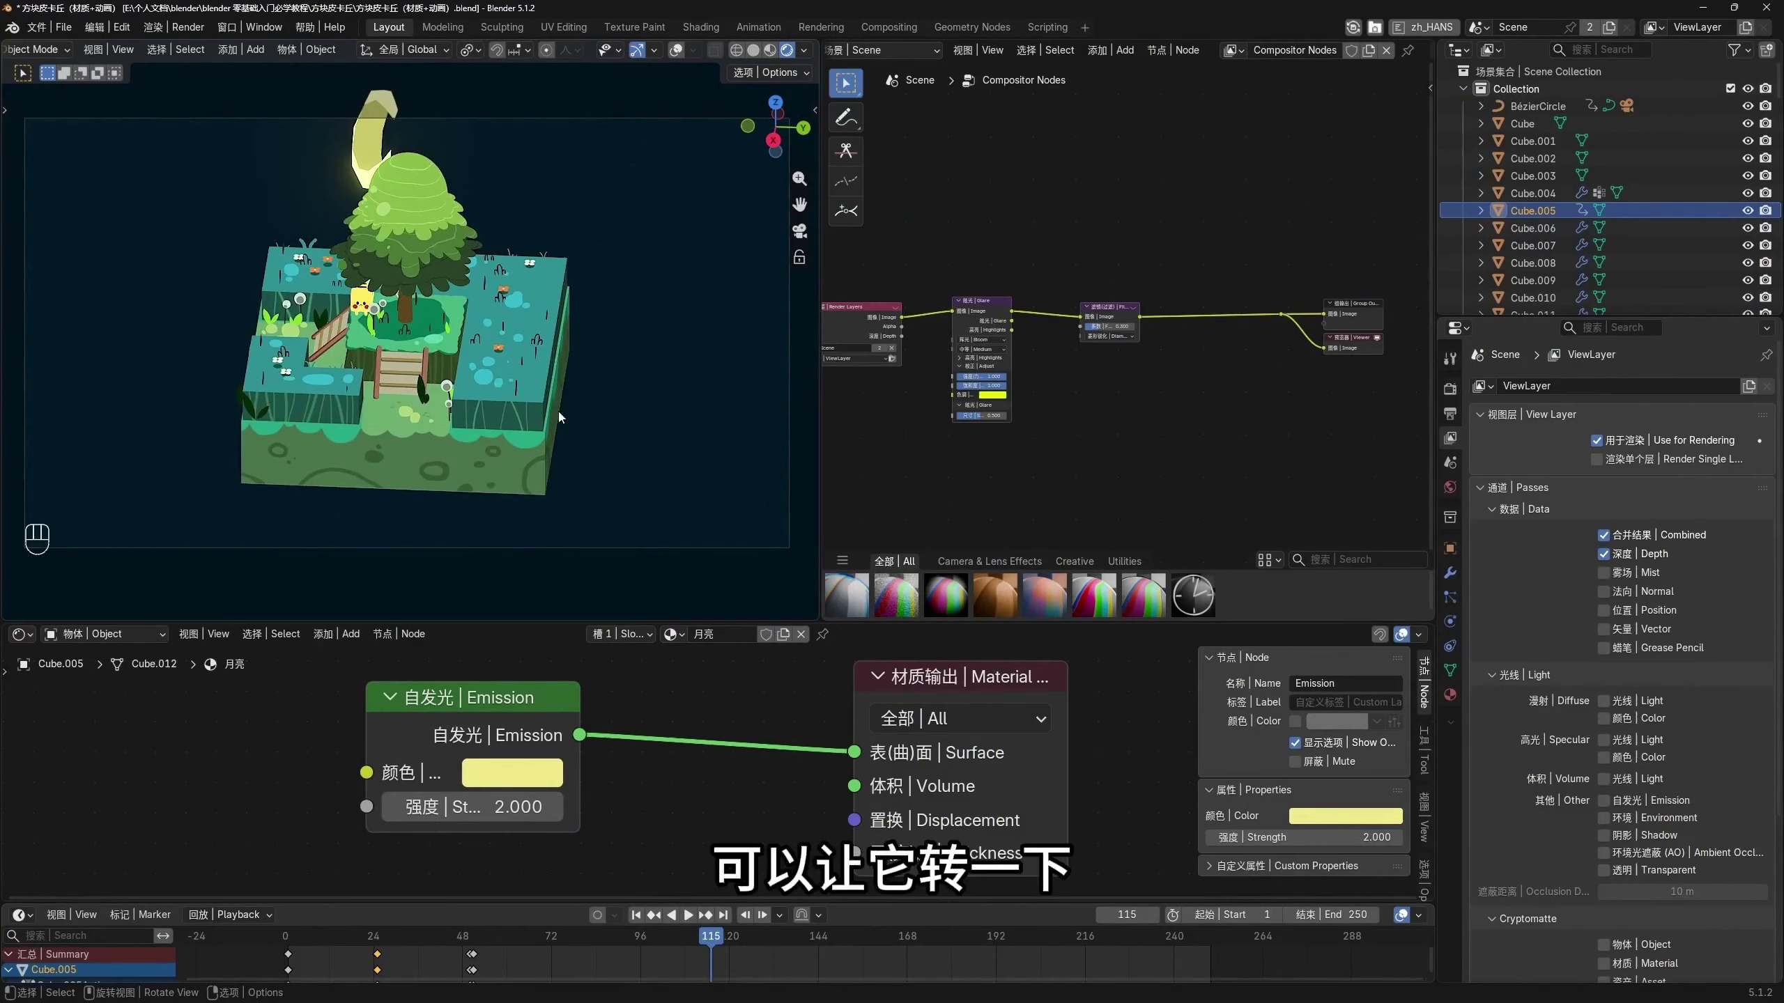
{"action": "left_click", "coordinate": [187, 27]}
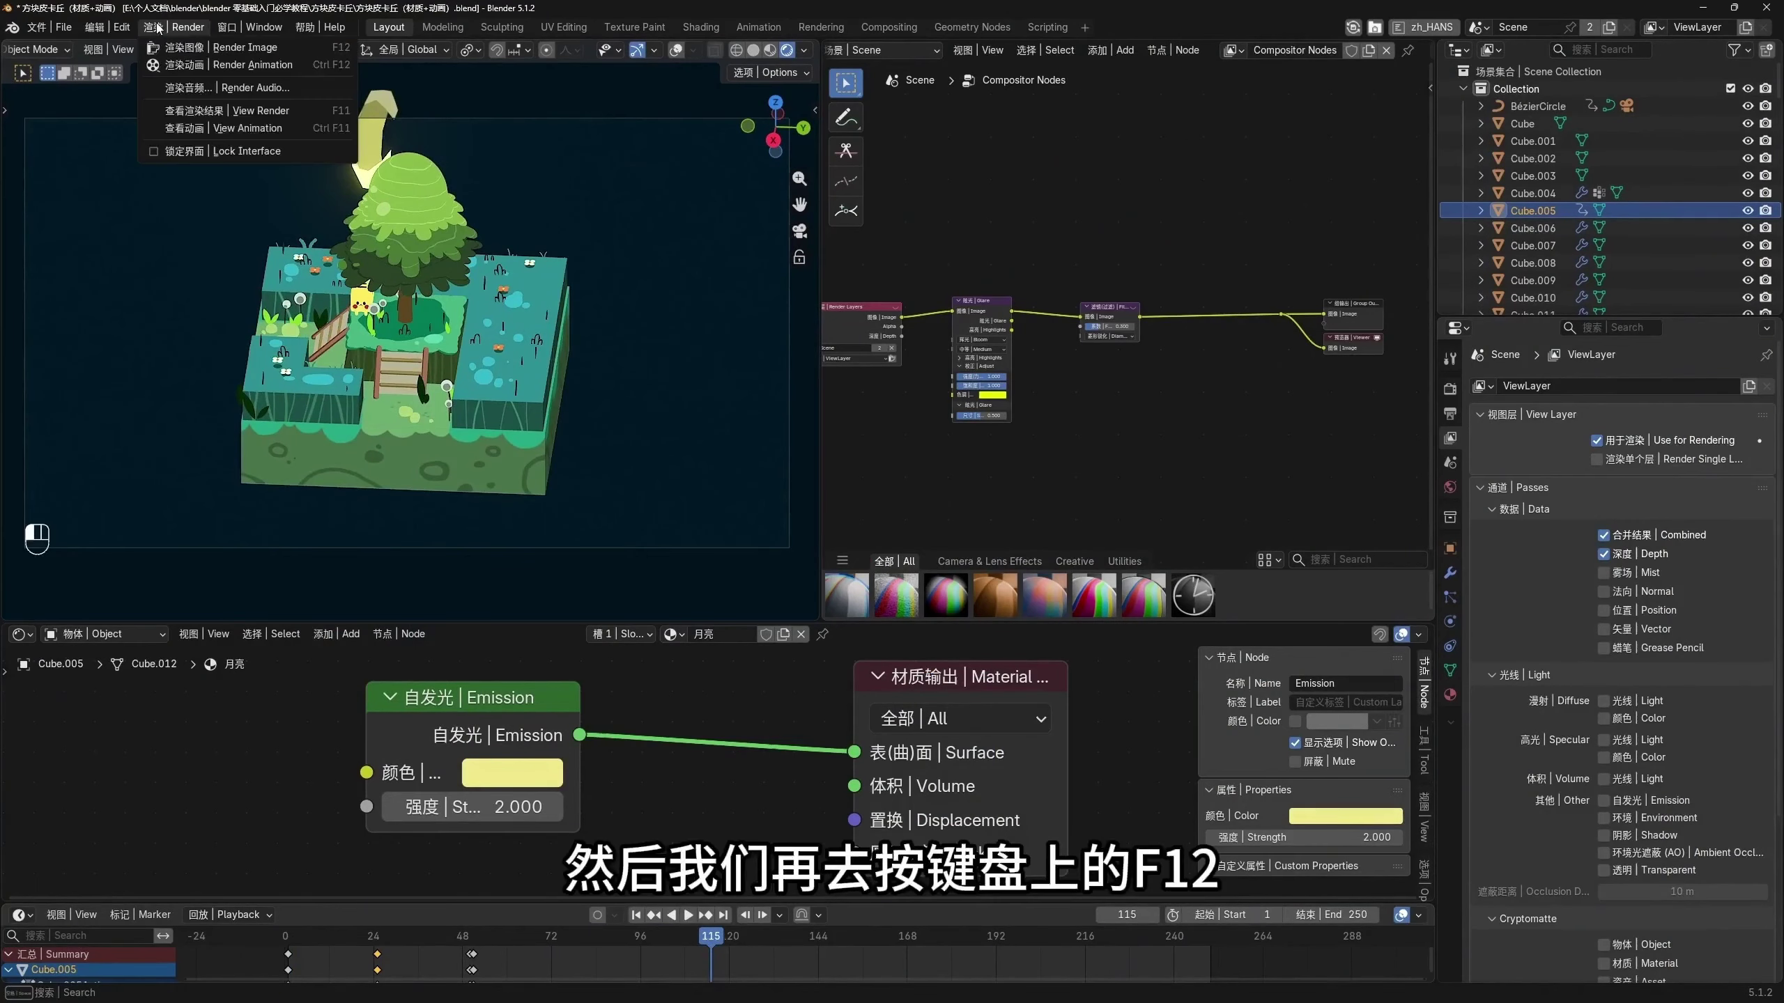
{"action": "left_click", "coordinate": [231, 46]}
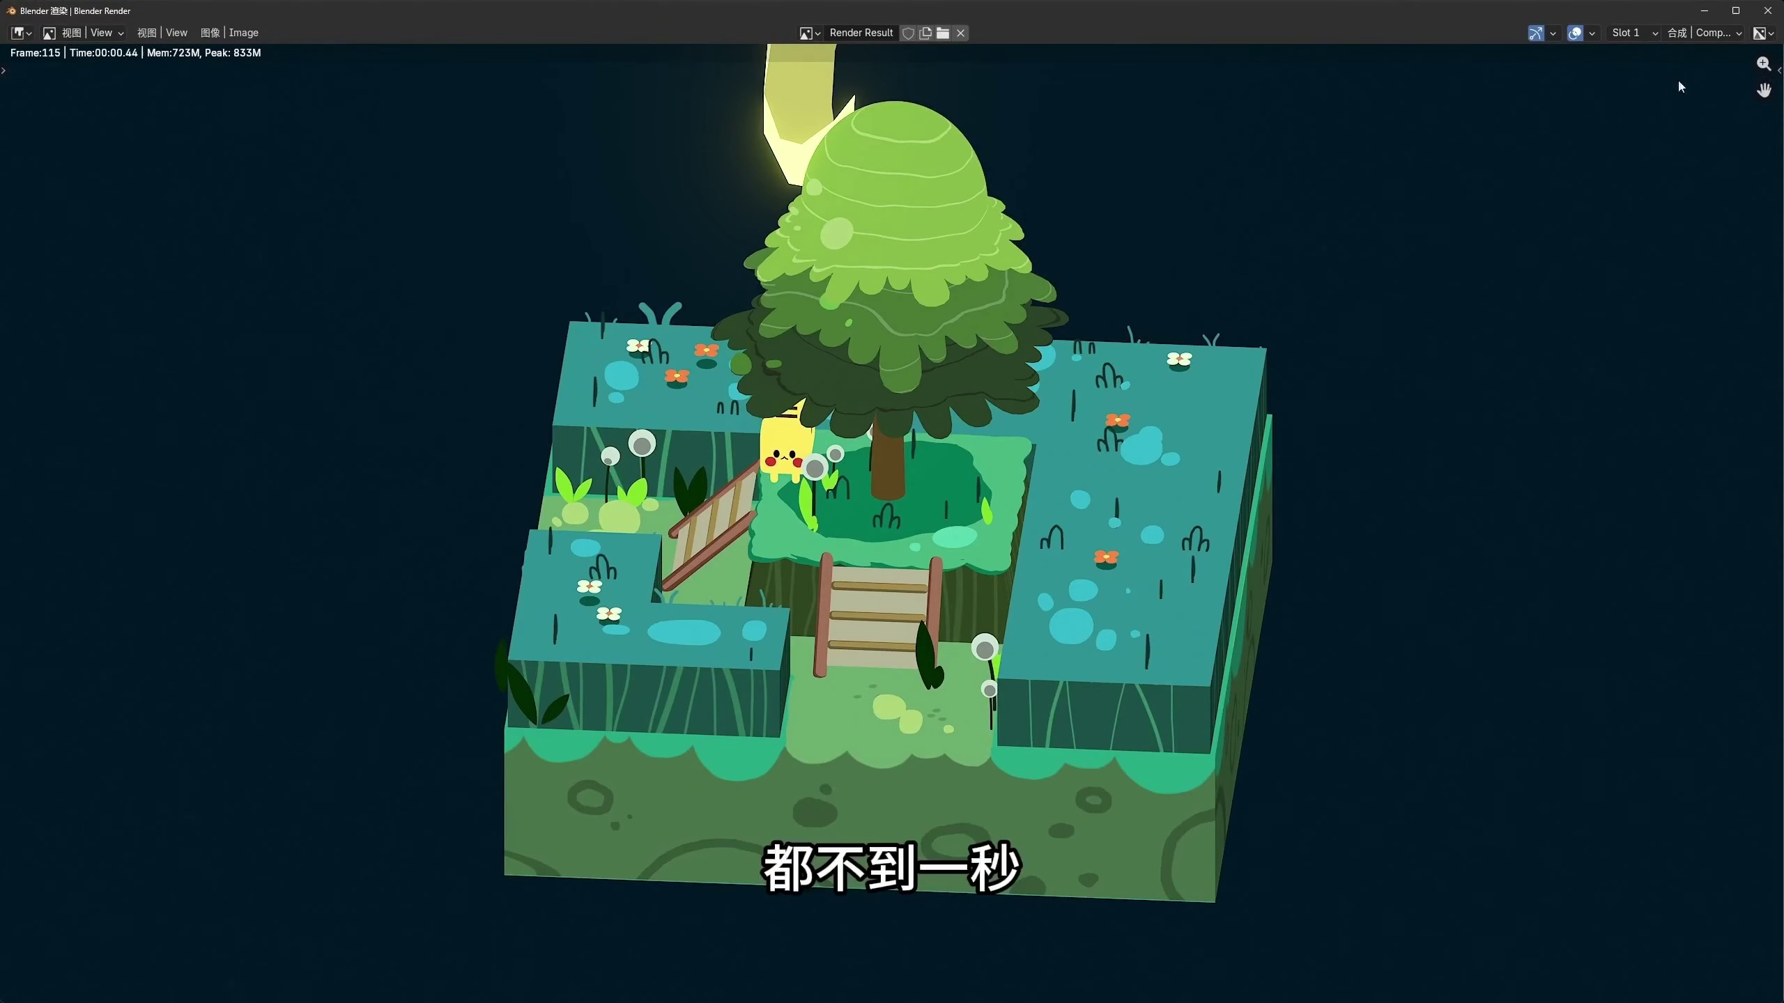
{"action": "left_click", "coordinate": [1767, 10]}
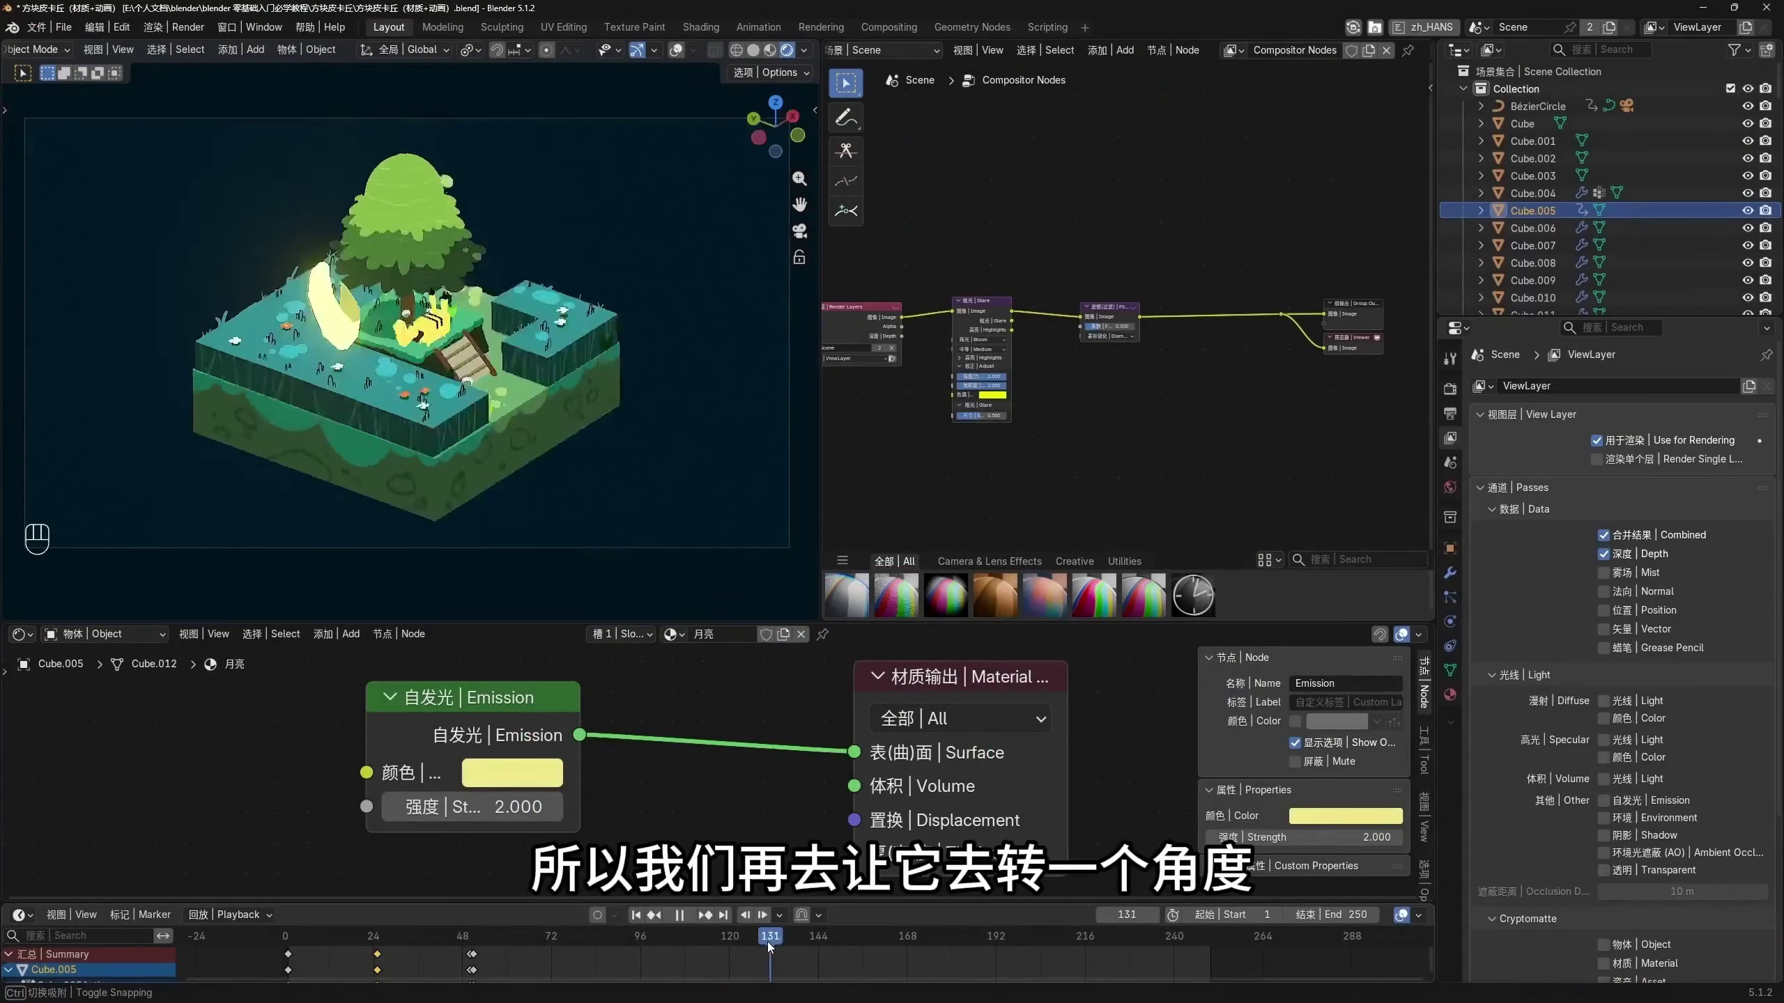
Advance the animation to frame 132 and render it as a test image, then close the render
{"action": "key", "text": "space"}
{"action": "middle_click_drag", "start_coordinate": [484, 352], "coordinate": [521, 340]}
{"action": "key", "text": "F12"}
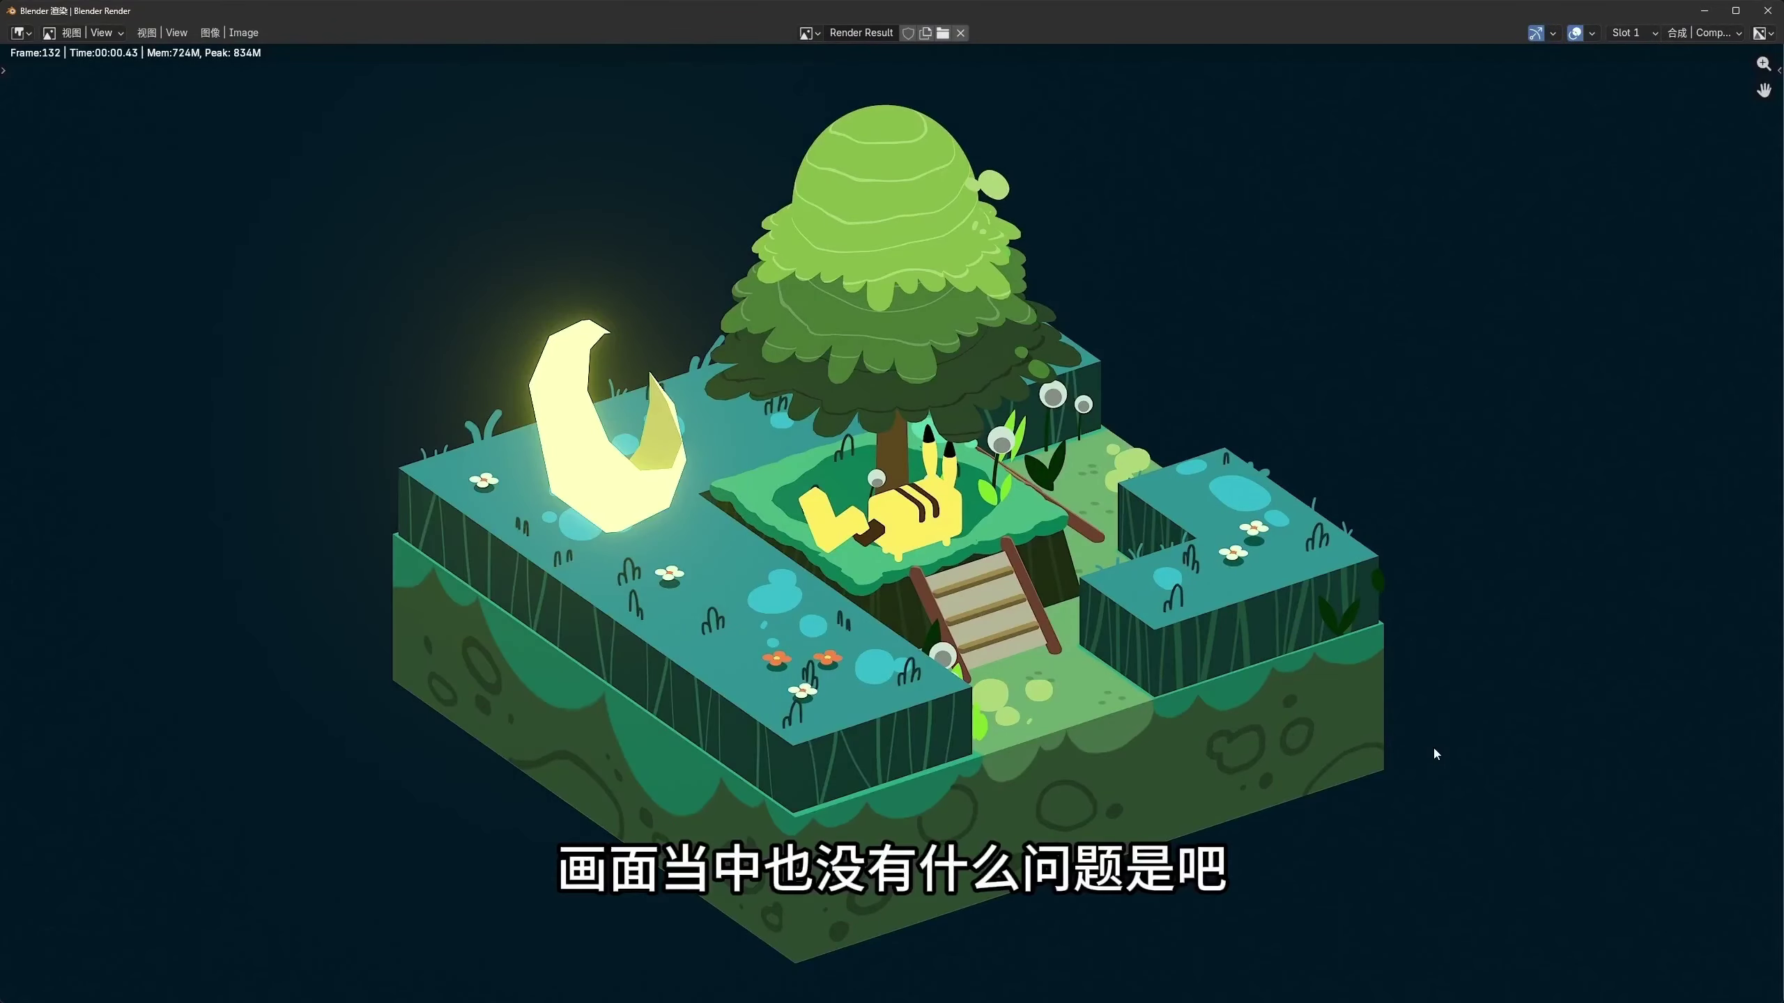
{"action": "left_click", "coordinate": [1768, 10]}
Go to frame 189, render it as a test image, and close the render
{"action": "left_click_drag", "start_coordinate": [773, 949], "coordinate": [990, 957]}
{"action": "key", "text": "F12"}
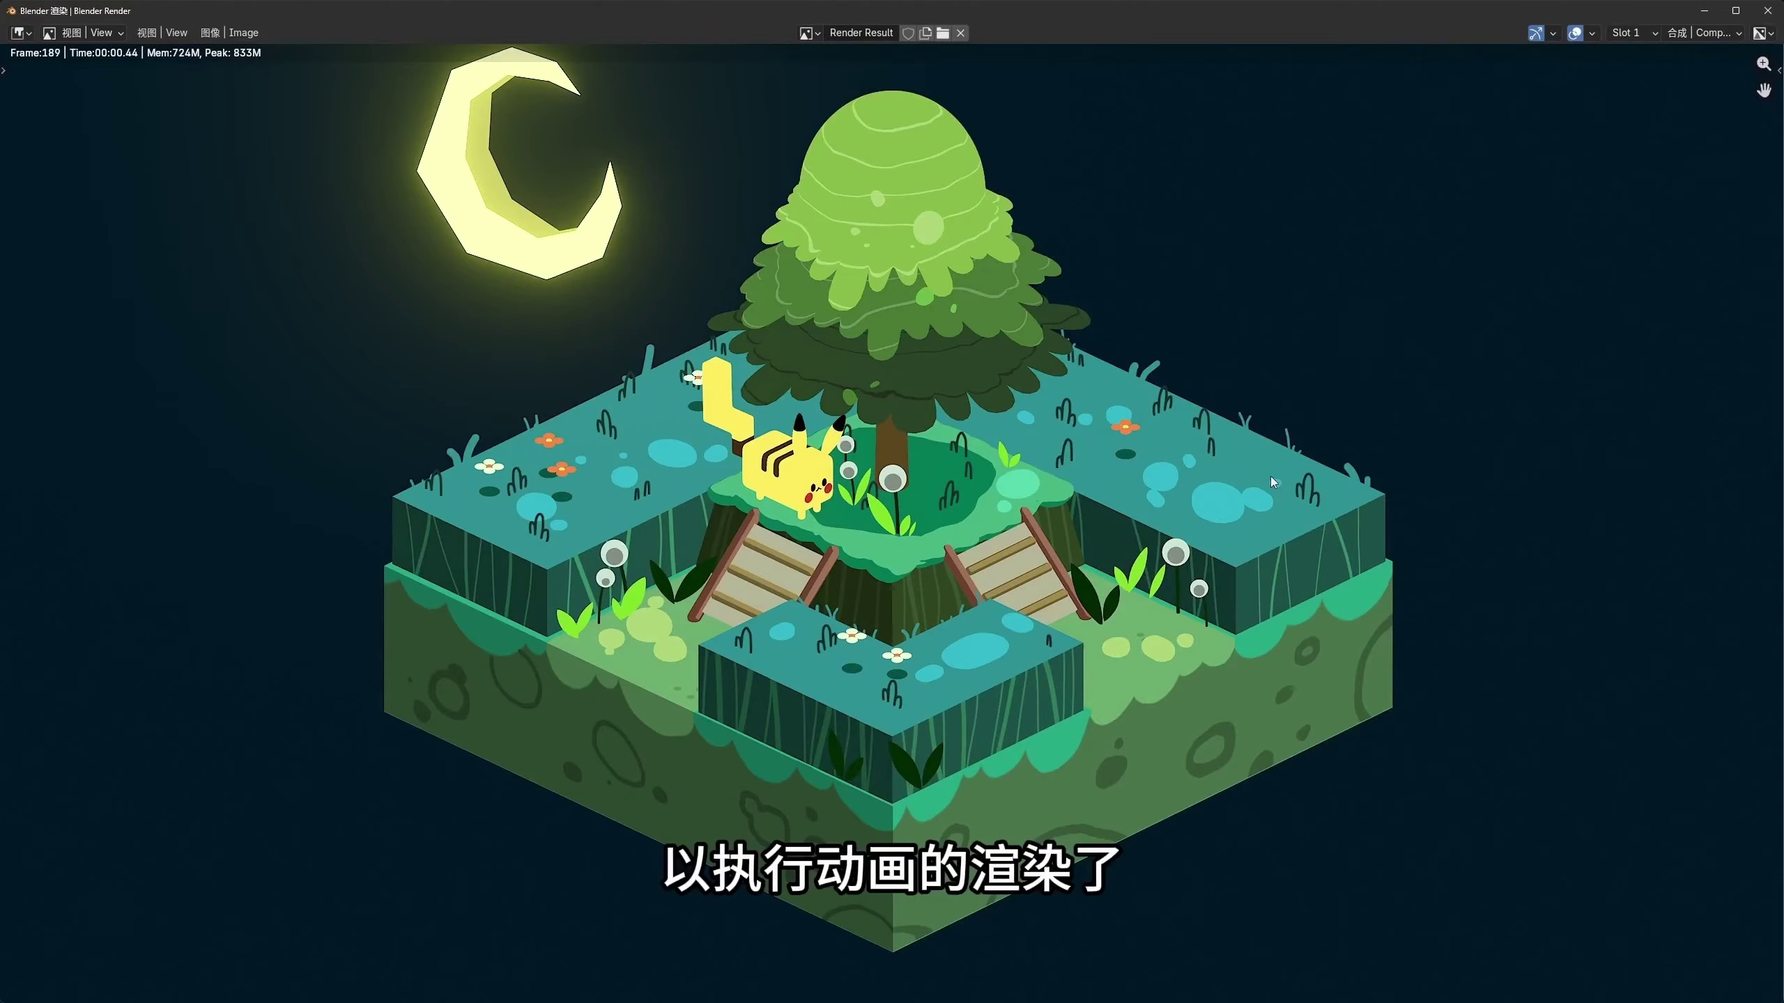
{"action": "key", "text": "Escape"}
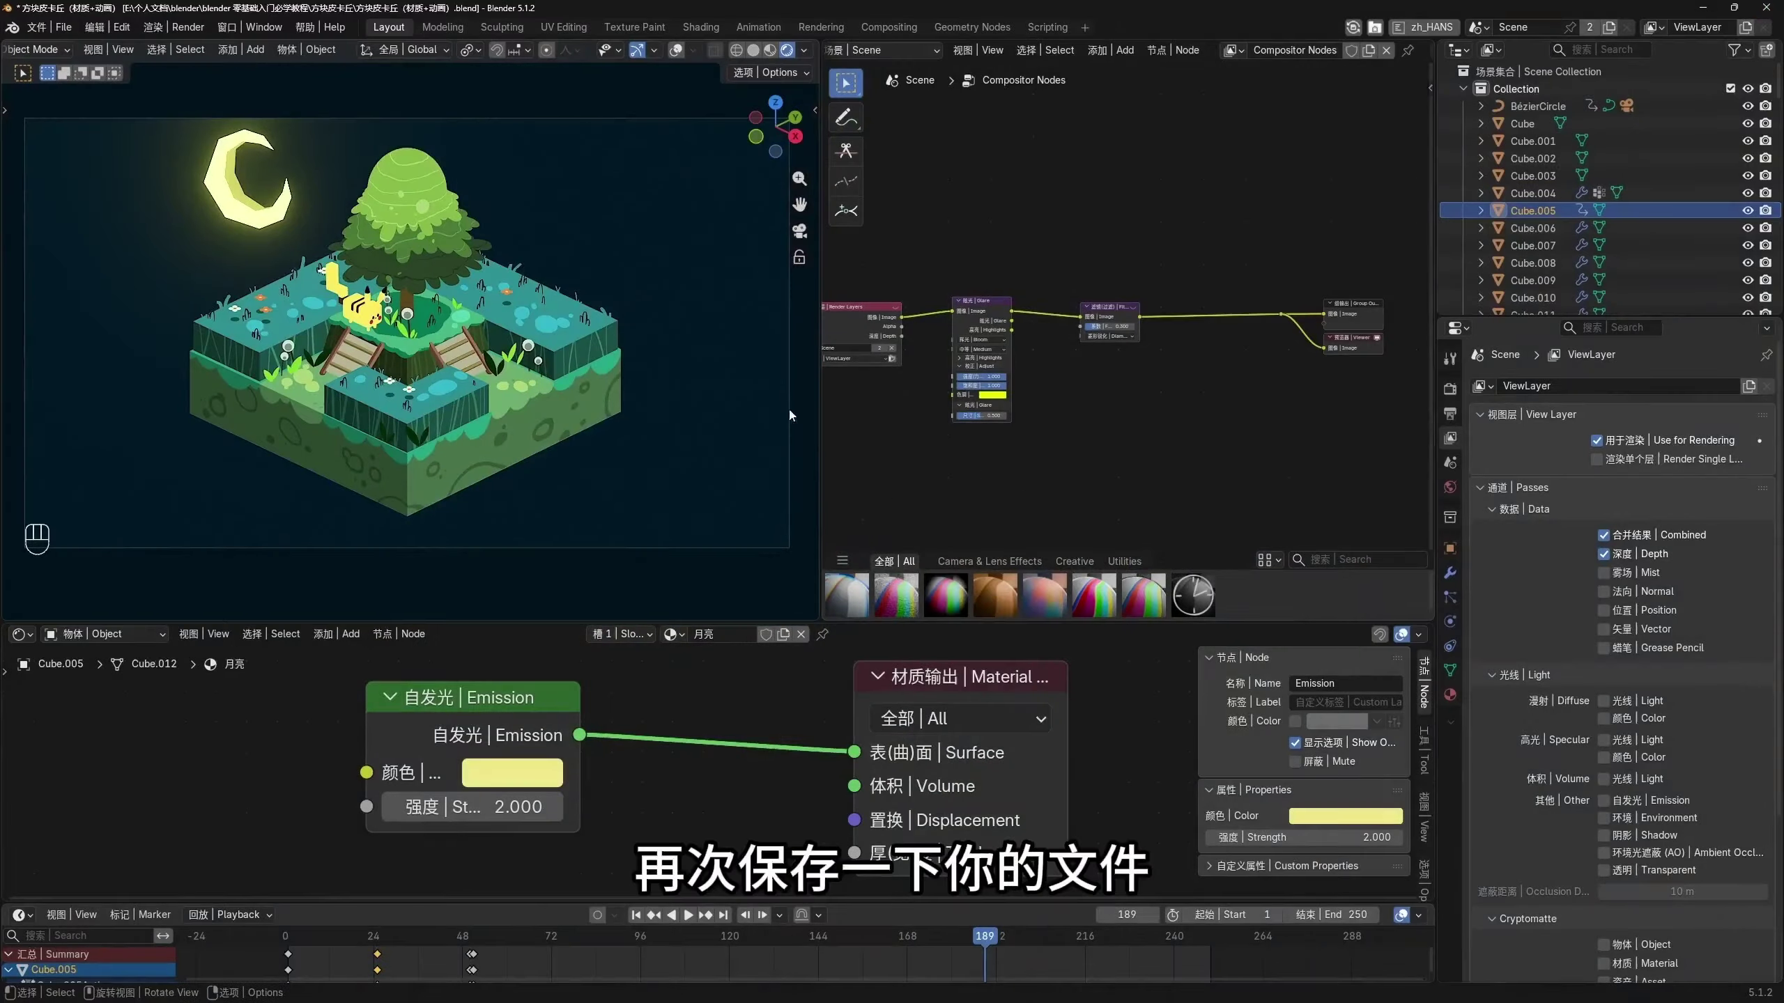
Return the timeline to frame 1 and save the Blender file
{"action": "left_click", "coordinate": [635, 915]}
{"action": "left_click", "coordinate": [60, 26]}
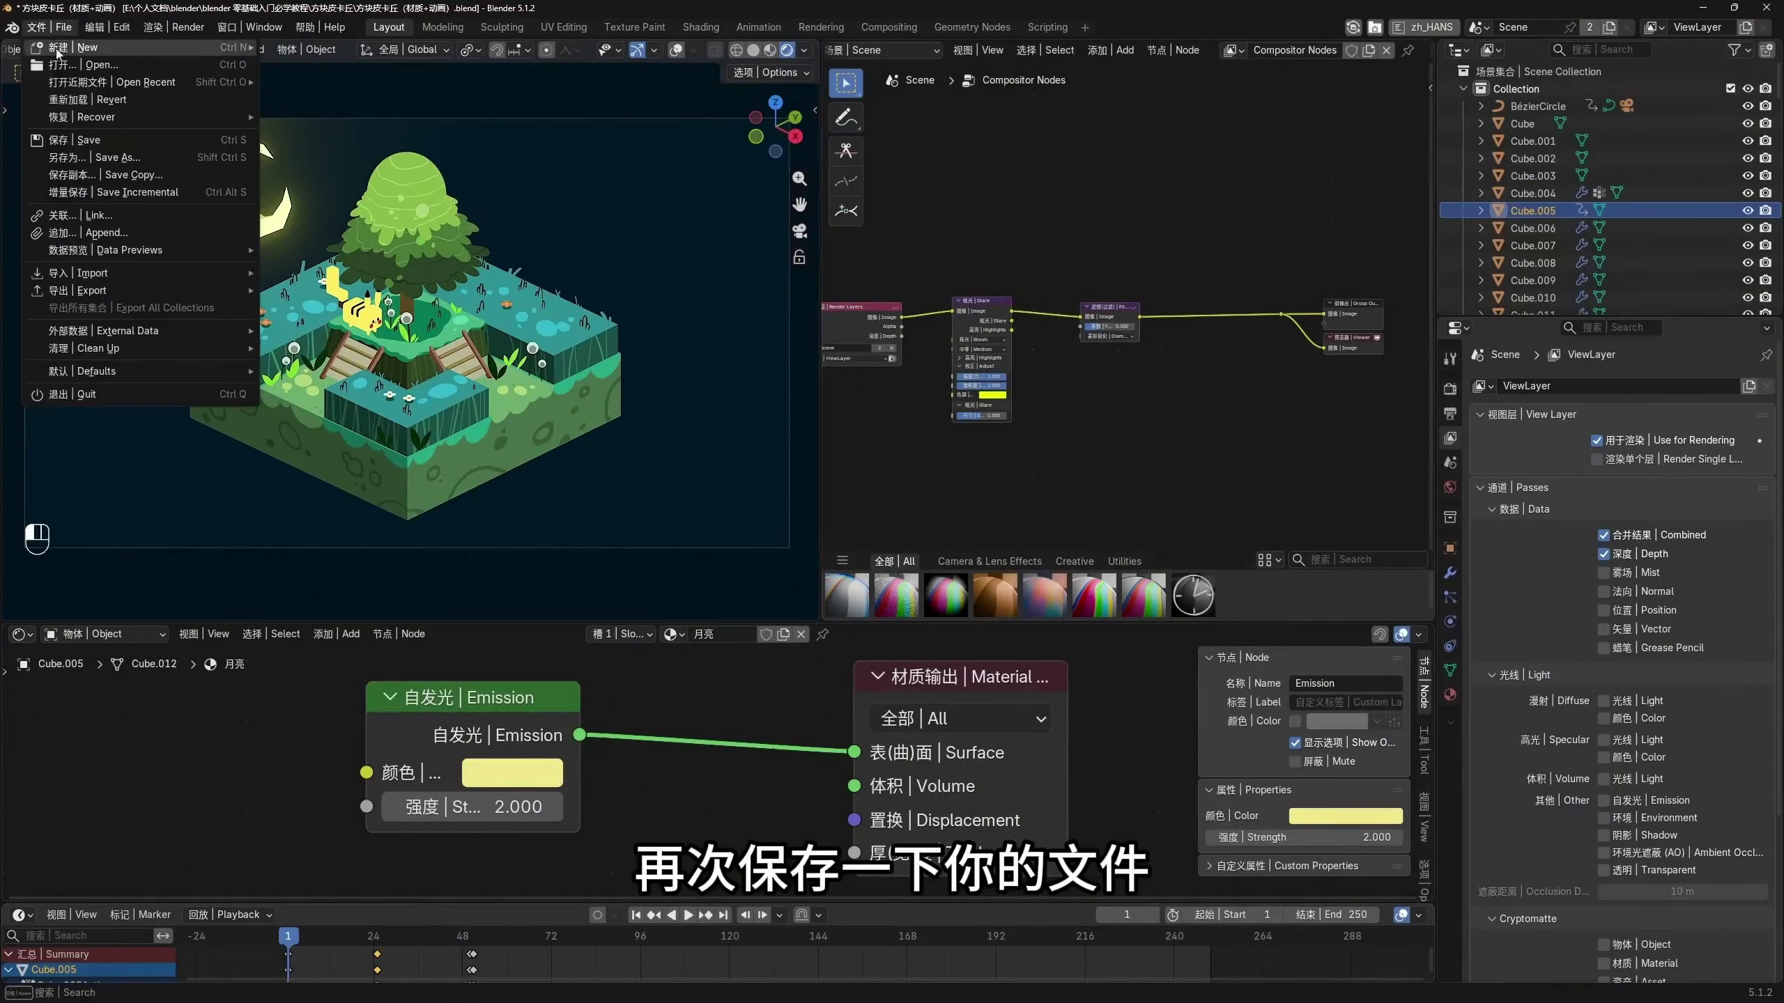
{"action": "left_click", "coordinate": [85, 140]}
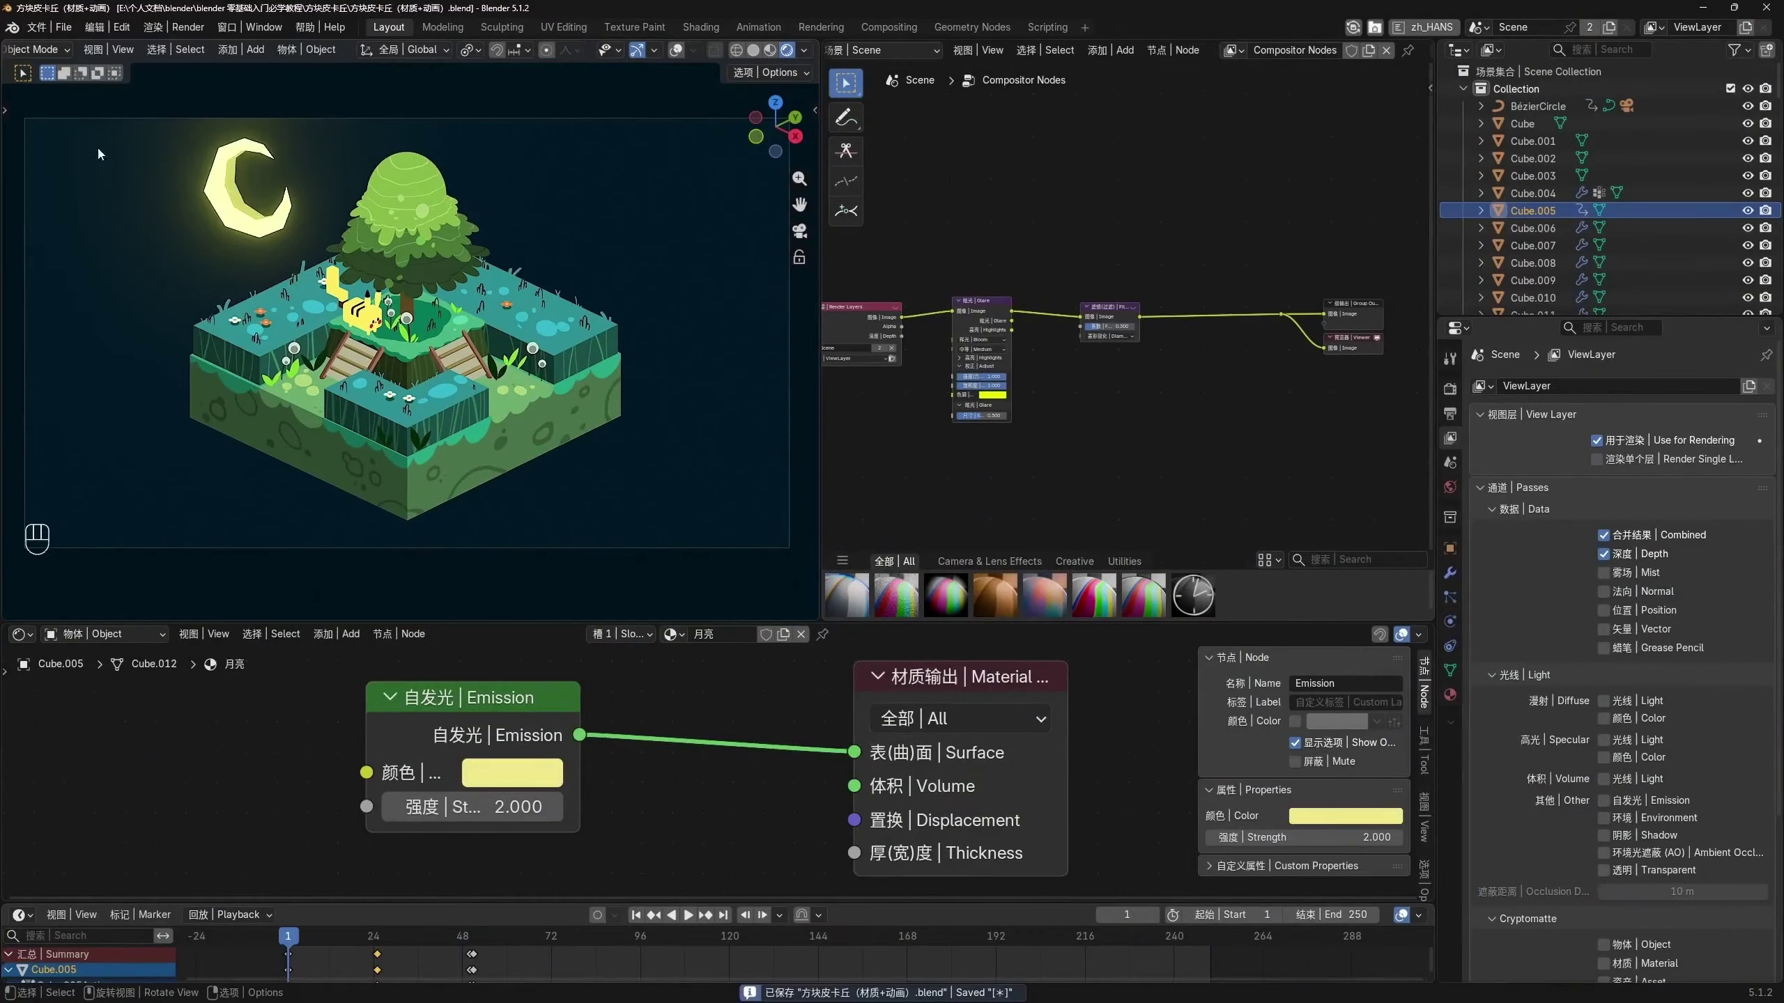
Render the full animation as the image sequence
{"action": "left_click", "coordinate": [179, 27]}
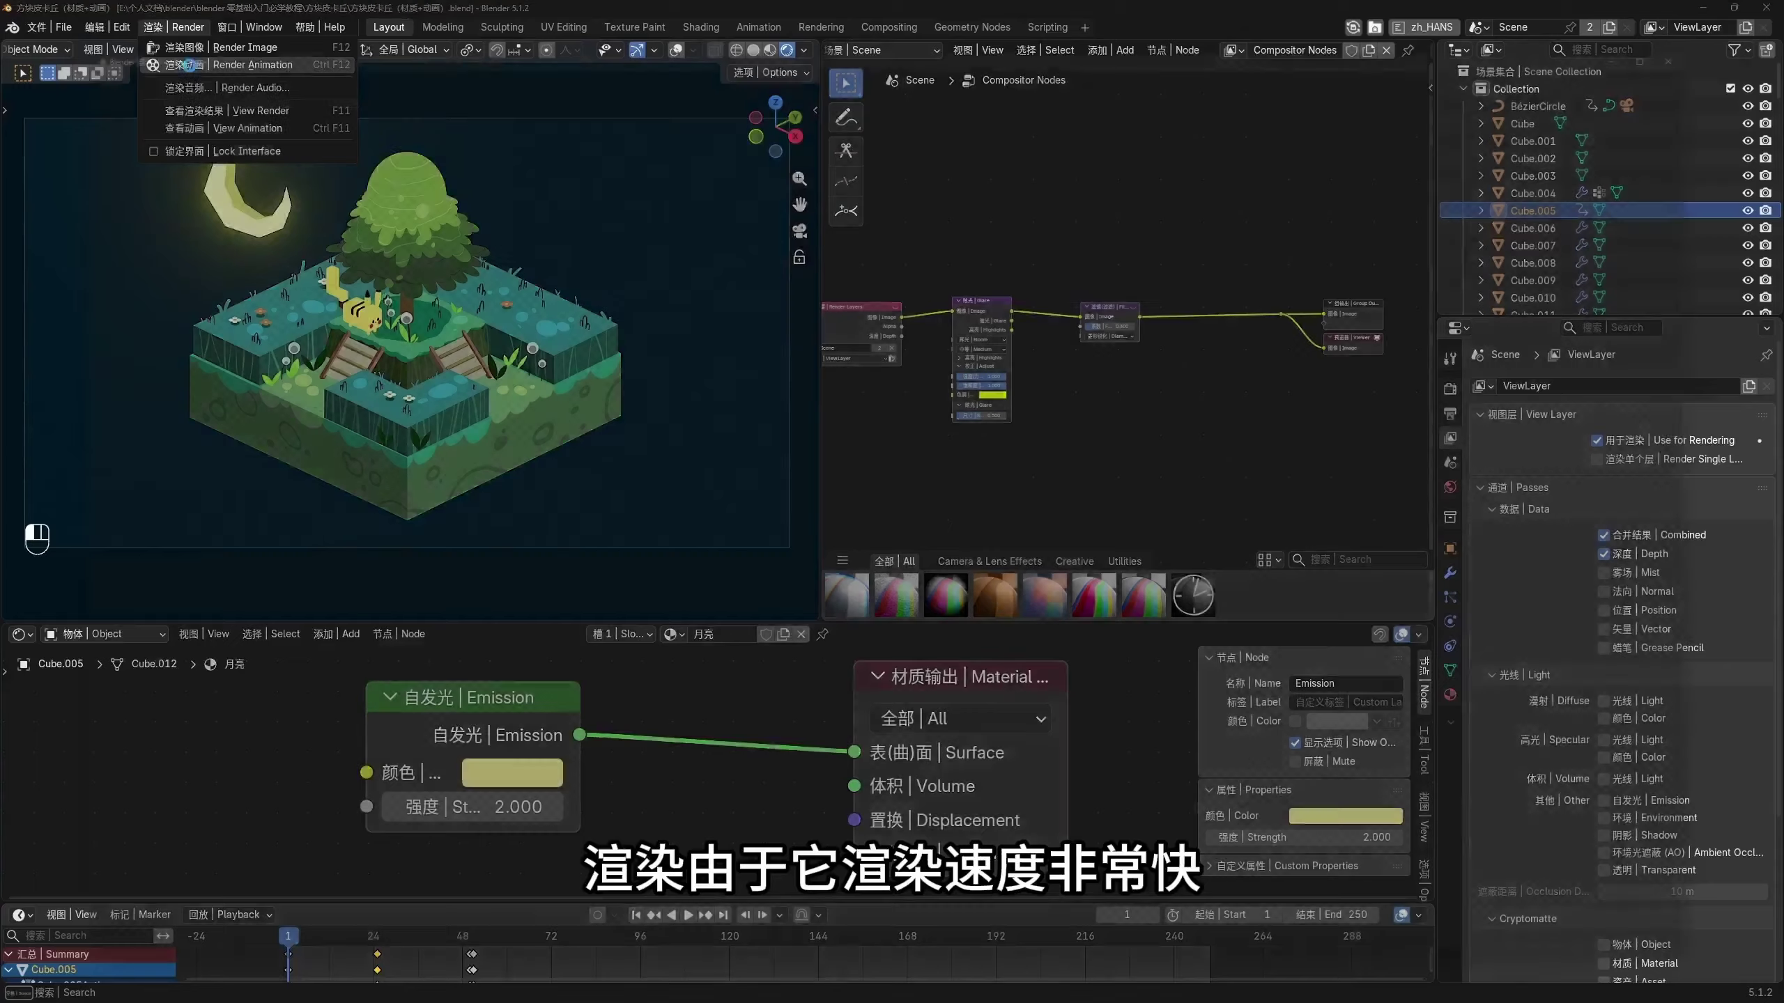
{"action": "left_click", "coordinate": [190, 65]}
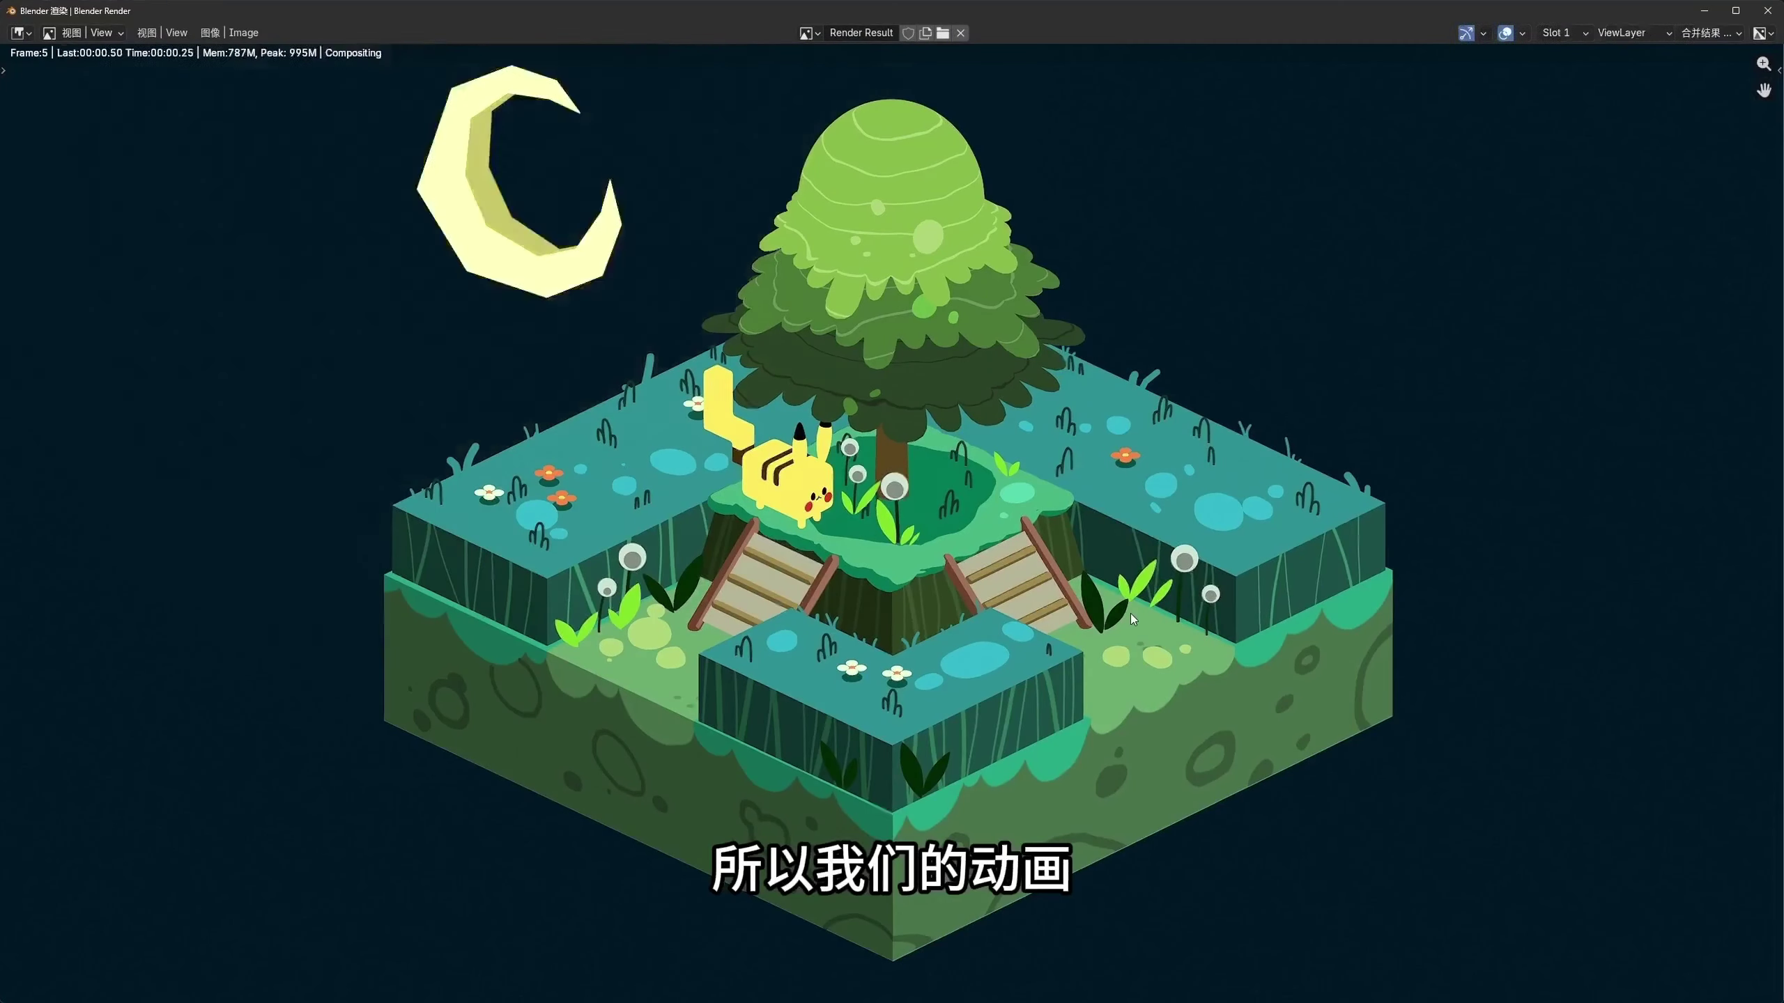